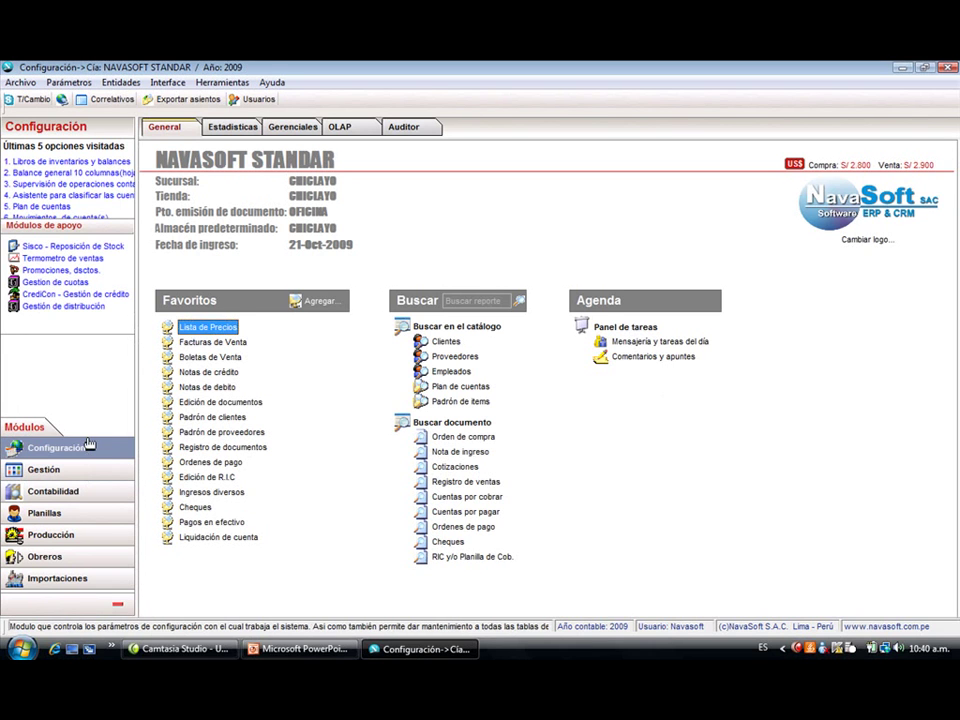
# - Open Parámetros de Configuración del Sistema and review the Varios page, then the Cuentas 1 page
pyautogui.click(300, 648)
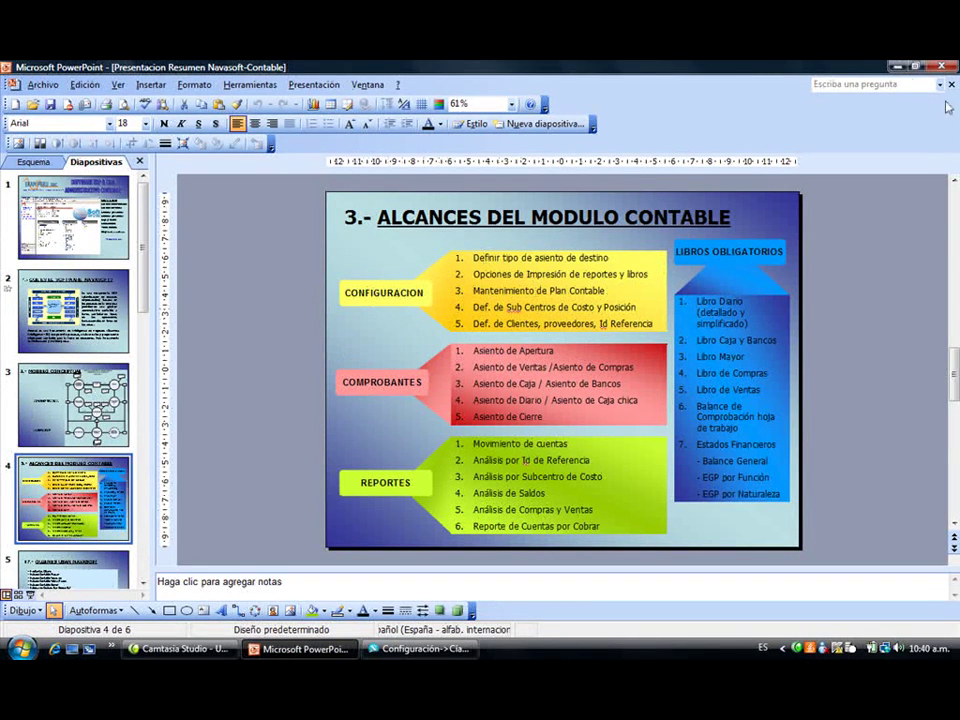
pyautogui.click(897, 66)
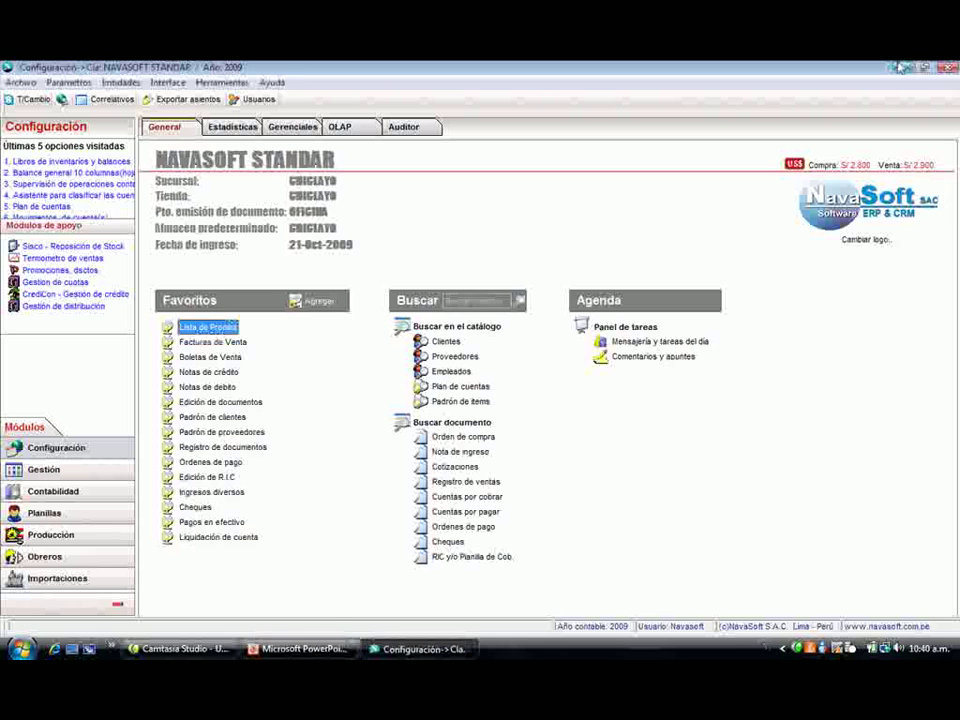
pyautogui.click(62, 100)
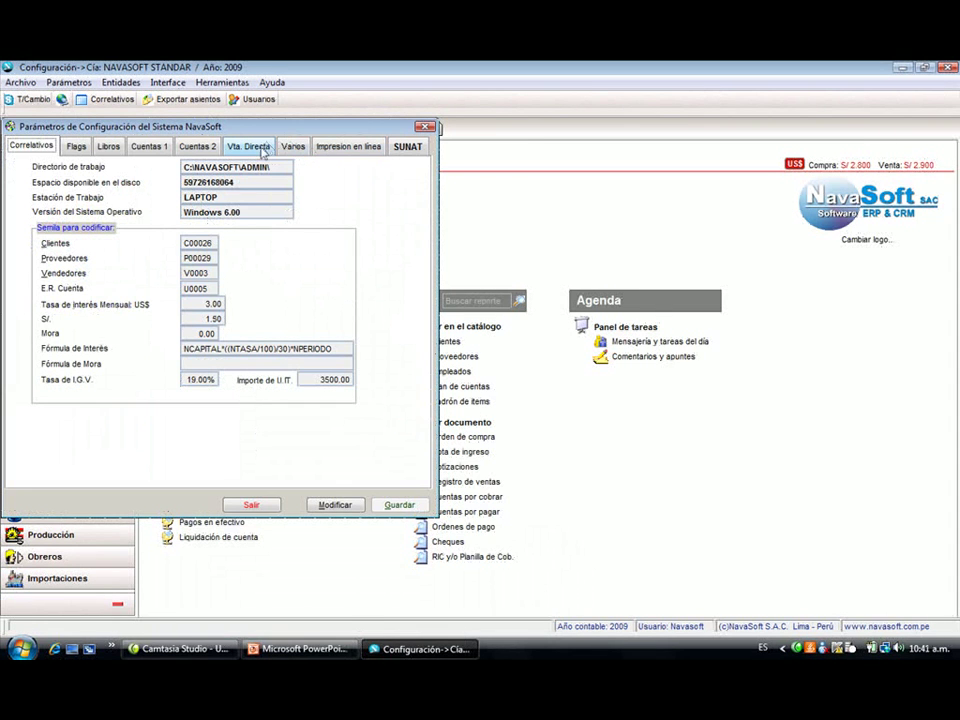
pyautogui.click(292, 147)
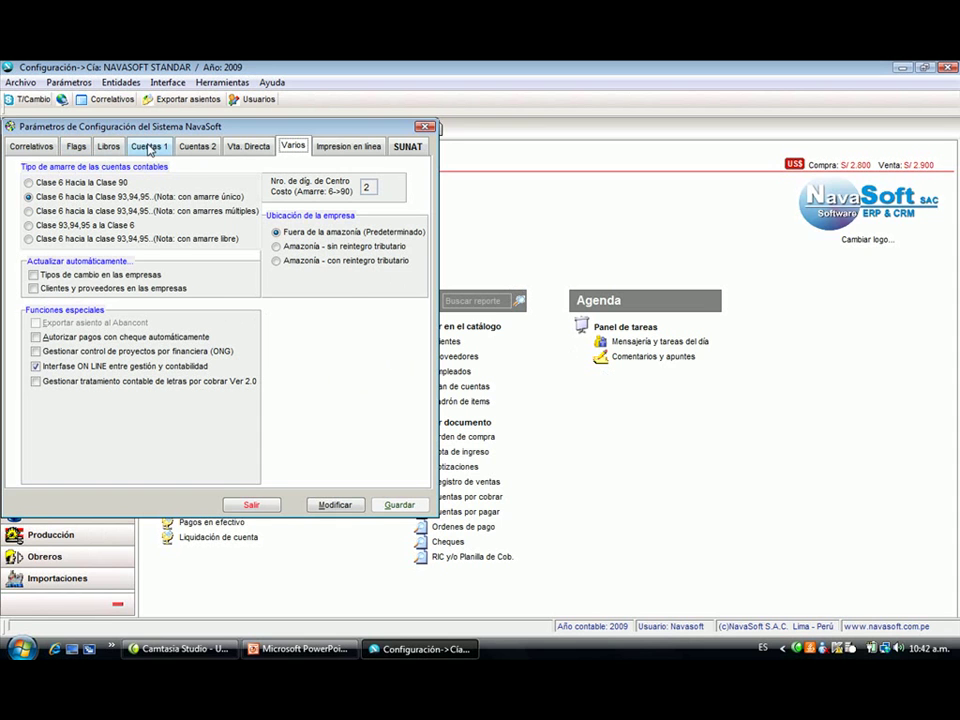
pyautogui.click(135, 147)
# - Review the Libros settings page, then close the parameters dialog with Salir
pyautogui.click(112, 147)
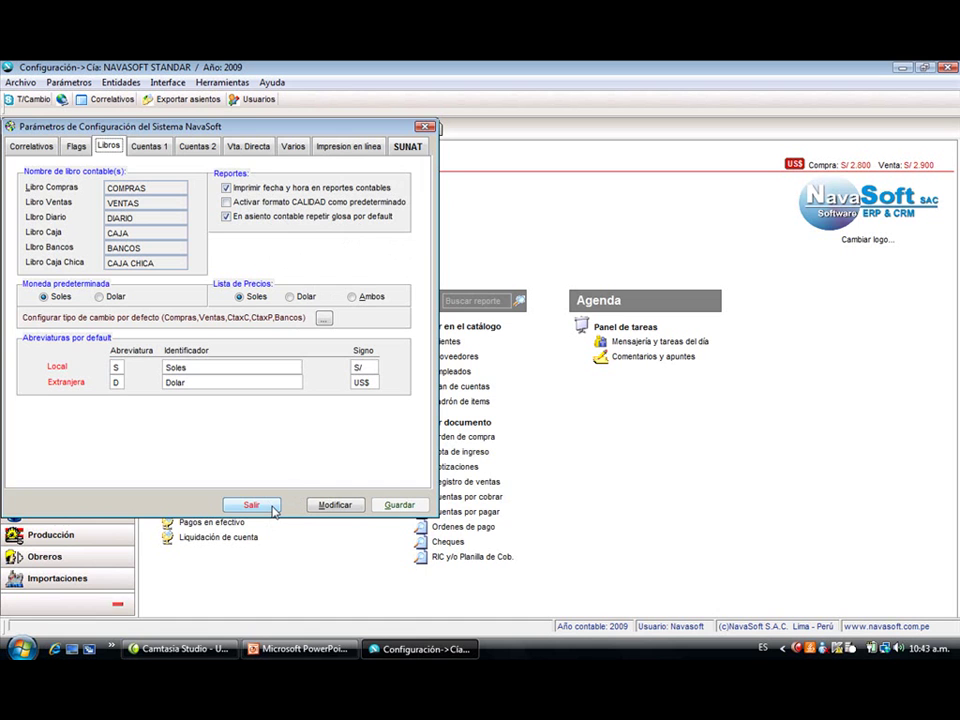
pyautogui.click(272, 508)
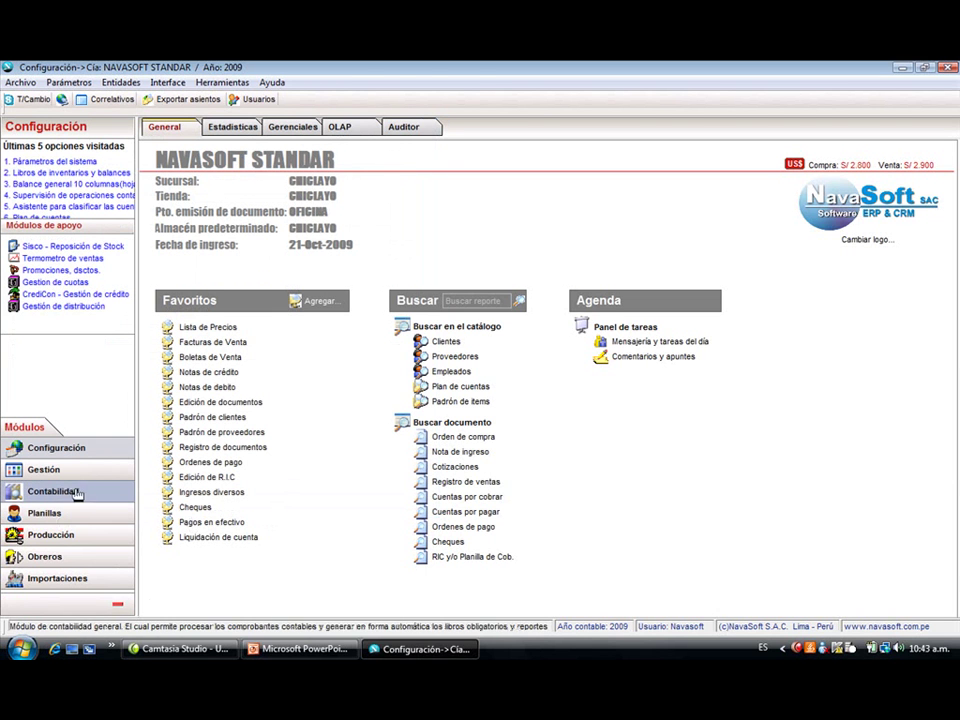
# - Open Contabilidad's Plan de Cuentas and search Cuenta with % to list all 831 accounts
pyautogui.click(70, 491)
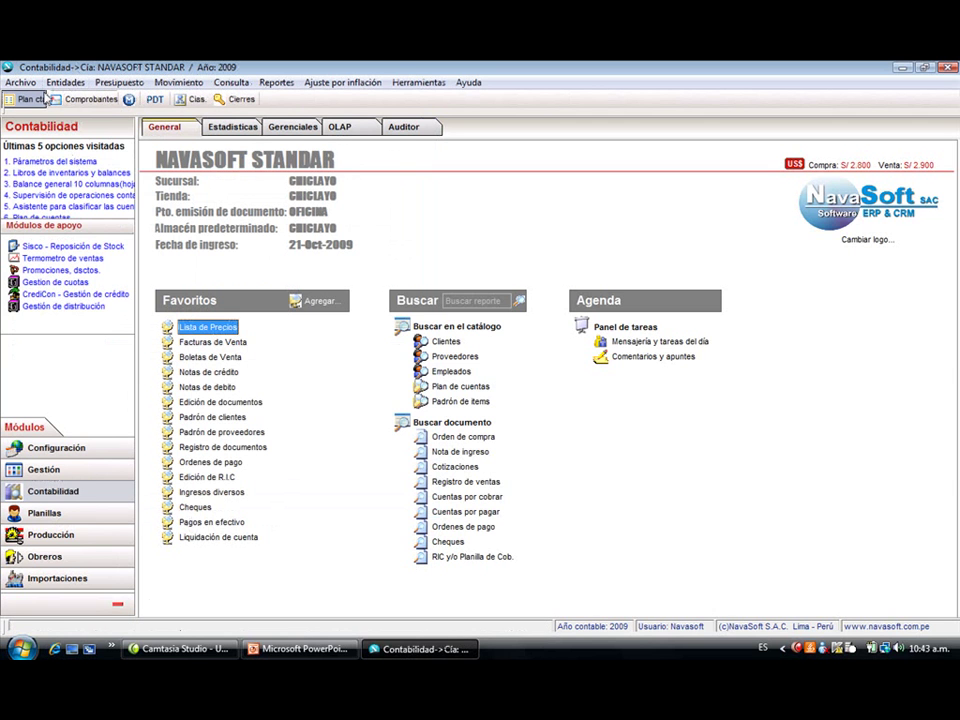
pyautogui.click(40, 100)
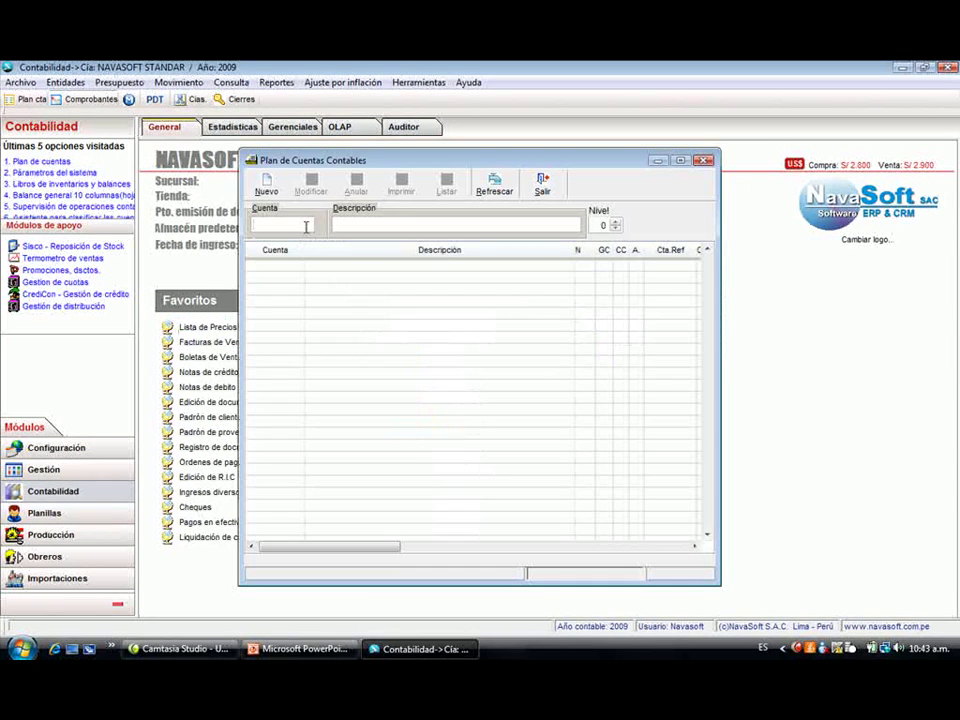
pyautogui.write('%')
pyautogui.press('Return')
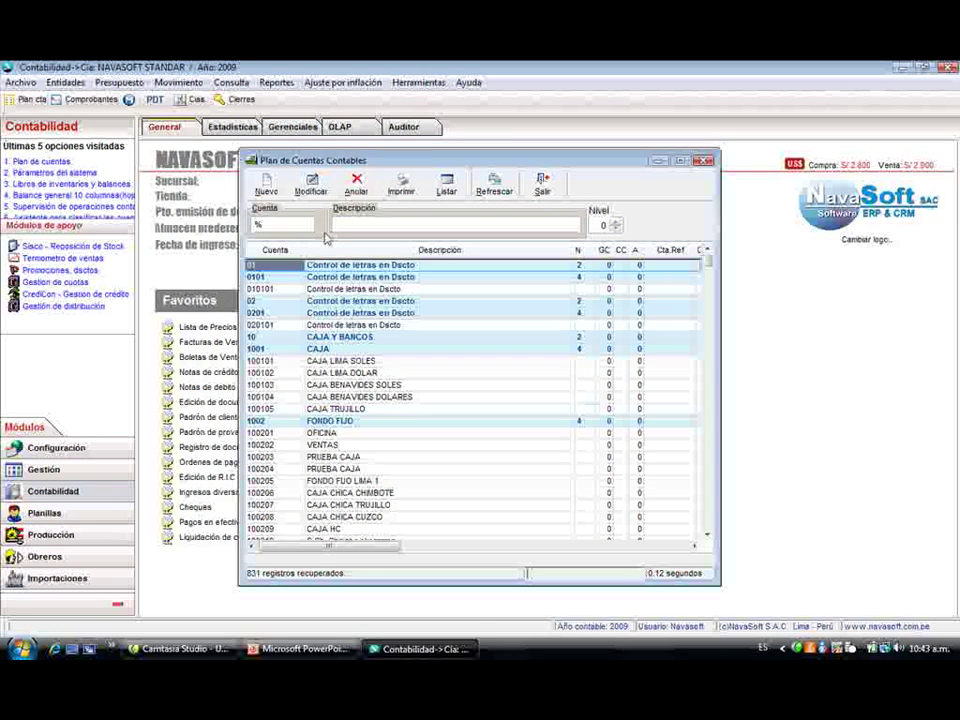
# - Filter the chart of accounts by account 10 and by description CAJA
pyautogui.click(326, 287)
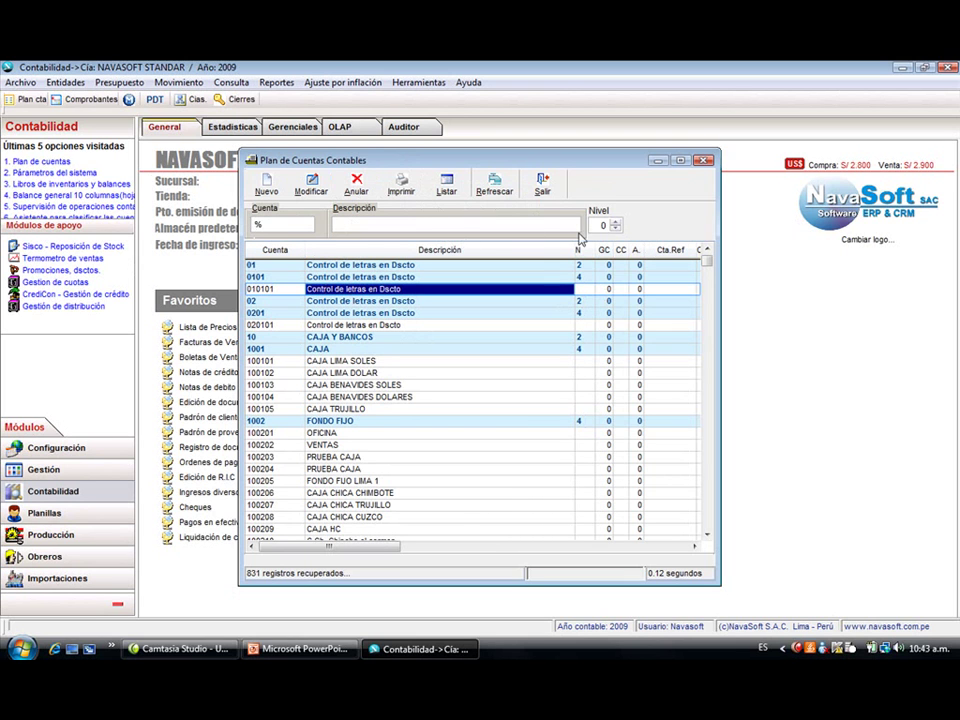
pyautogui.click(280, 224)
pyautogui.moveTo(280, 224); pyautogui.dragTo(244, 234)
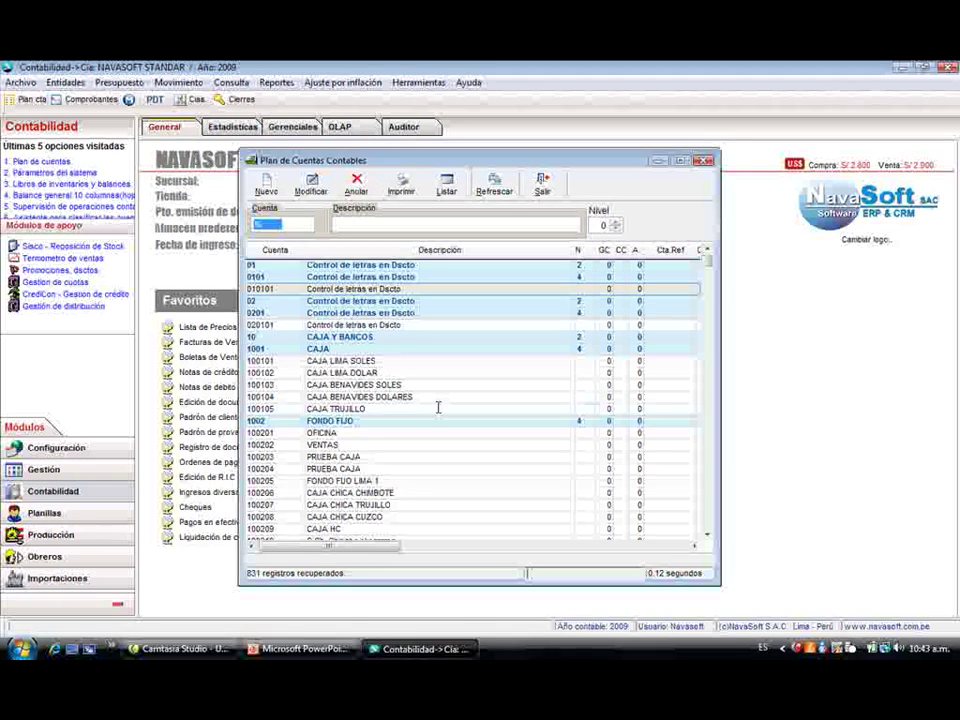
pyautogui.press('Return')
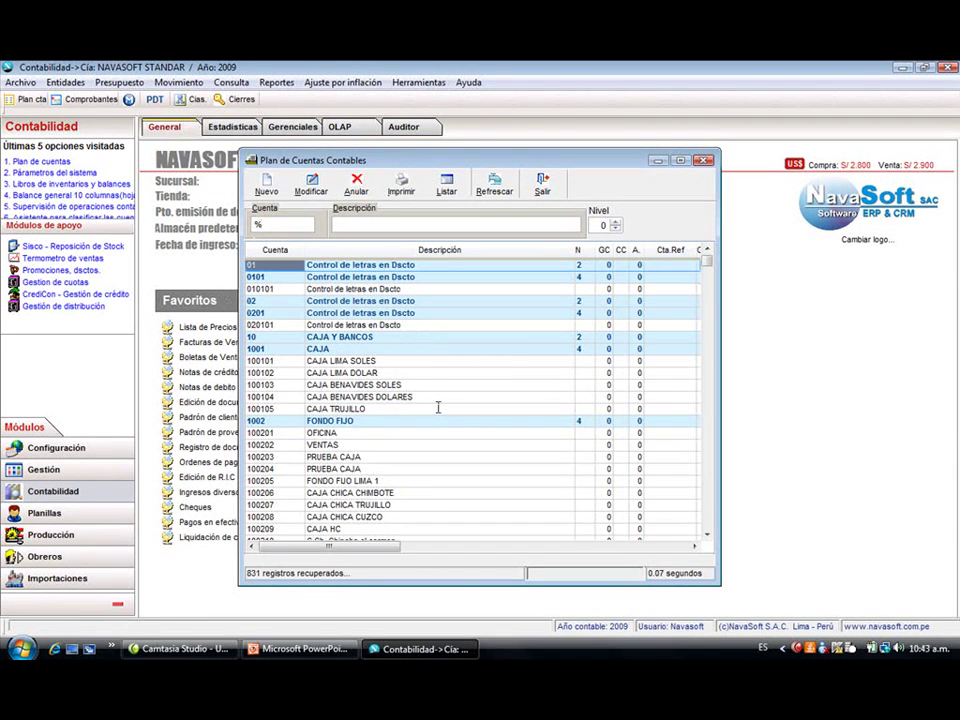
pyautogui.hotkey('alt', 'c')
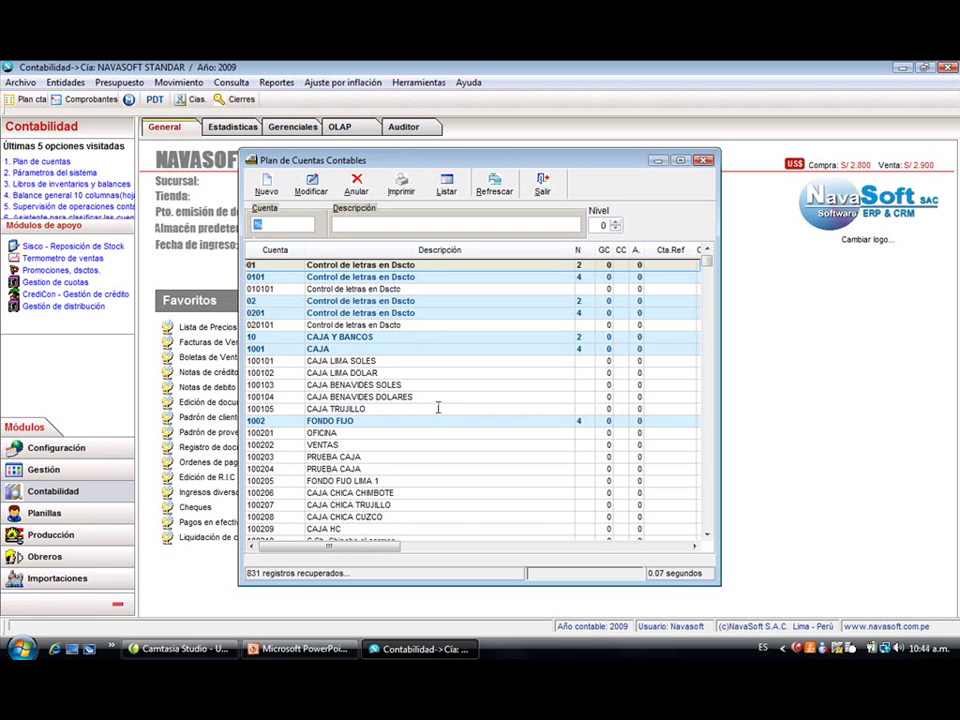
pyautogui.write('0')
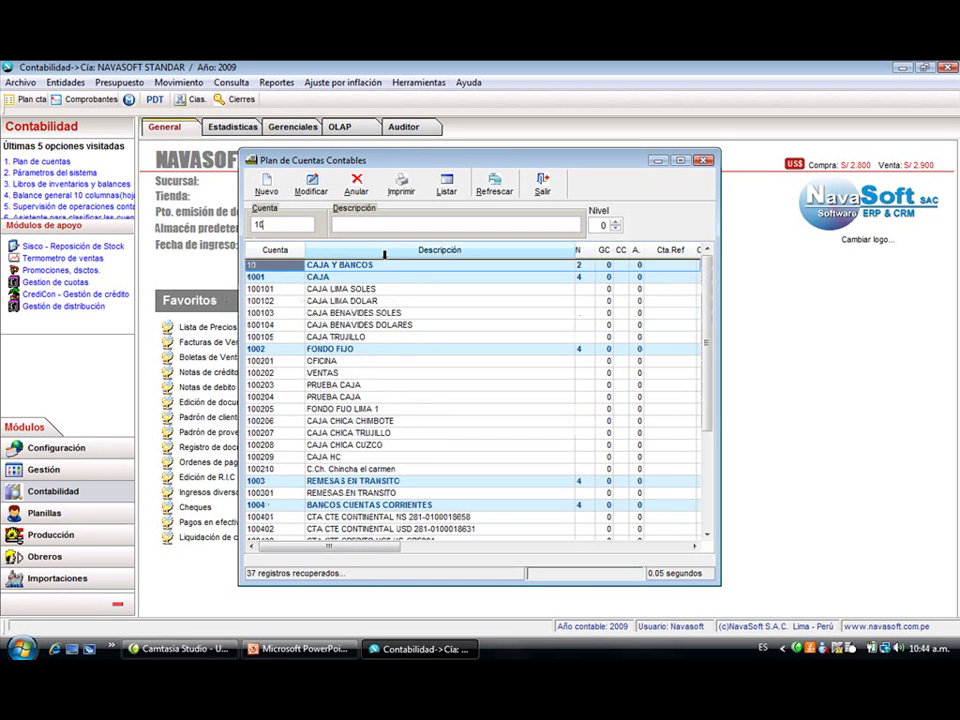
pyautogui.click(382, 226)
pyautogui.write('CAH')
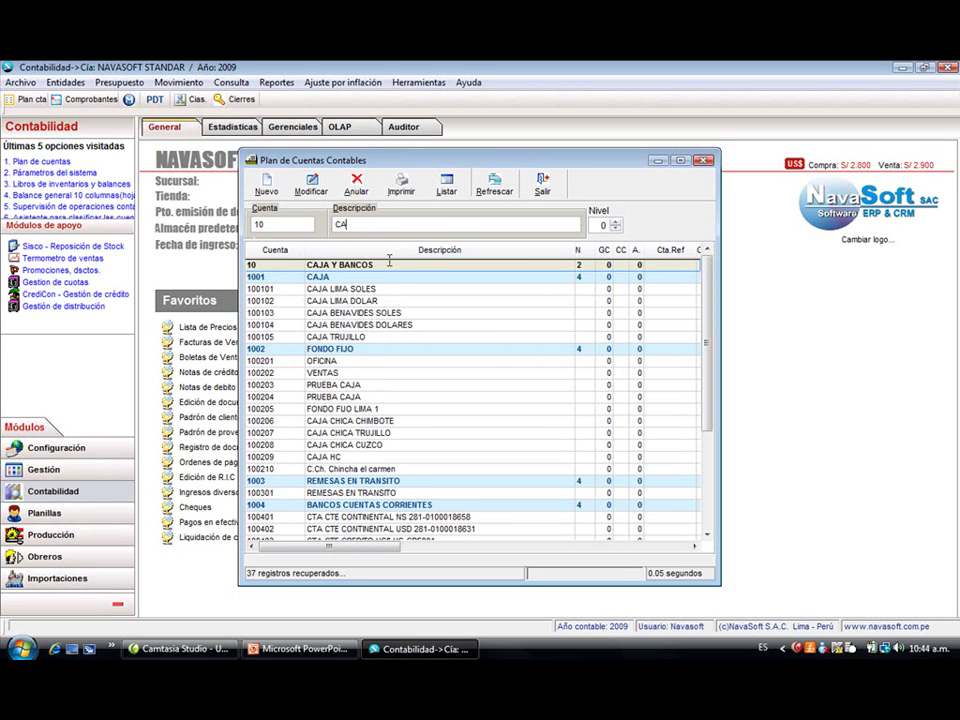
pyautogui.press('Return')
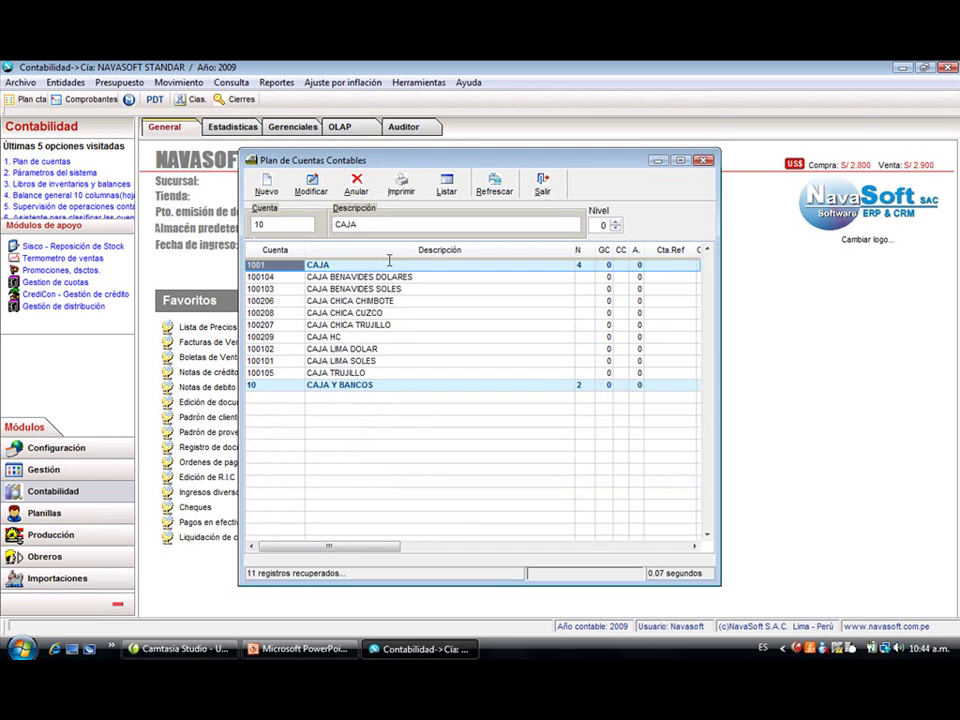
# - Clear the CAJA filter, narrow Cuenta to 1004's five bank accounts, and start a new account
pyautogui.doubleClick(381, 223)
pyautogui.press('BackSpace')
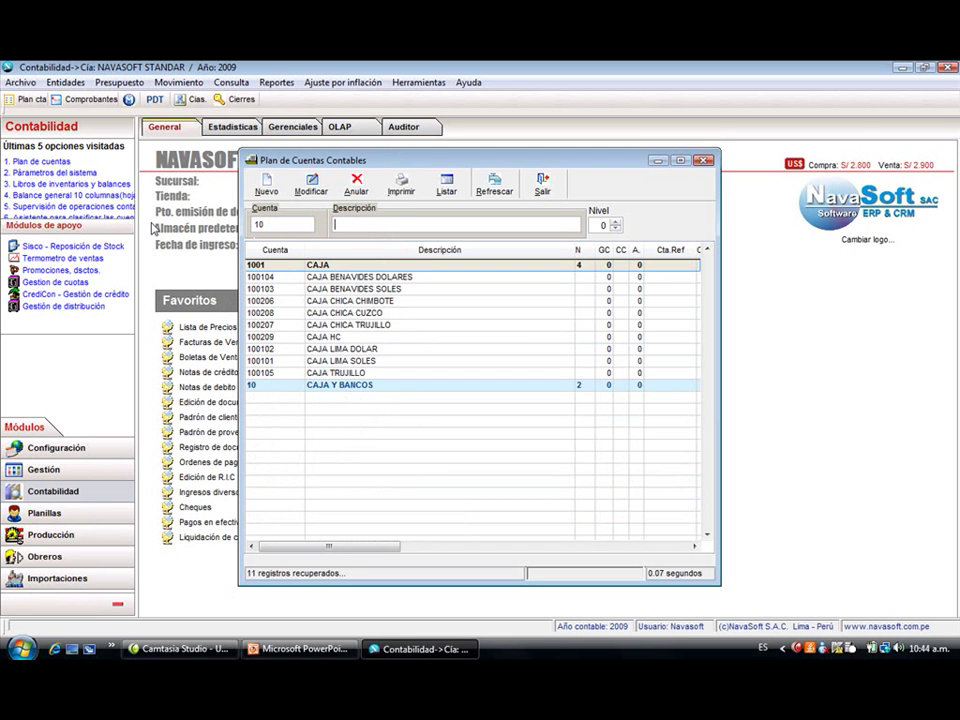
pyautogui.doubleClick(288, 222)
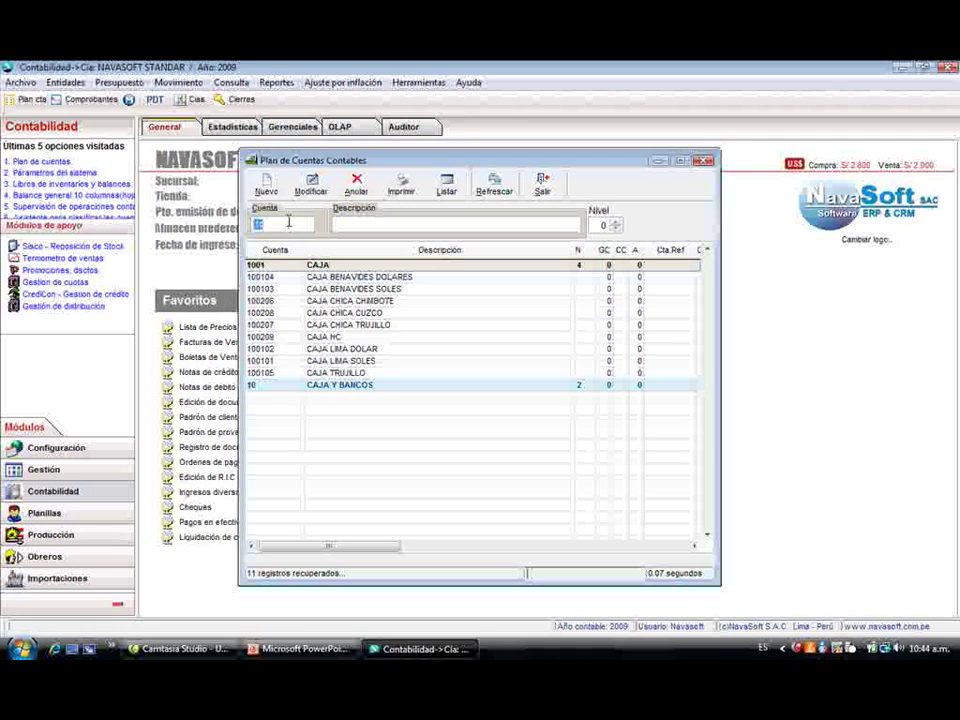
pyautogui.press('Return')
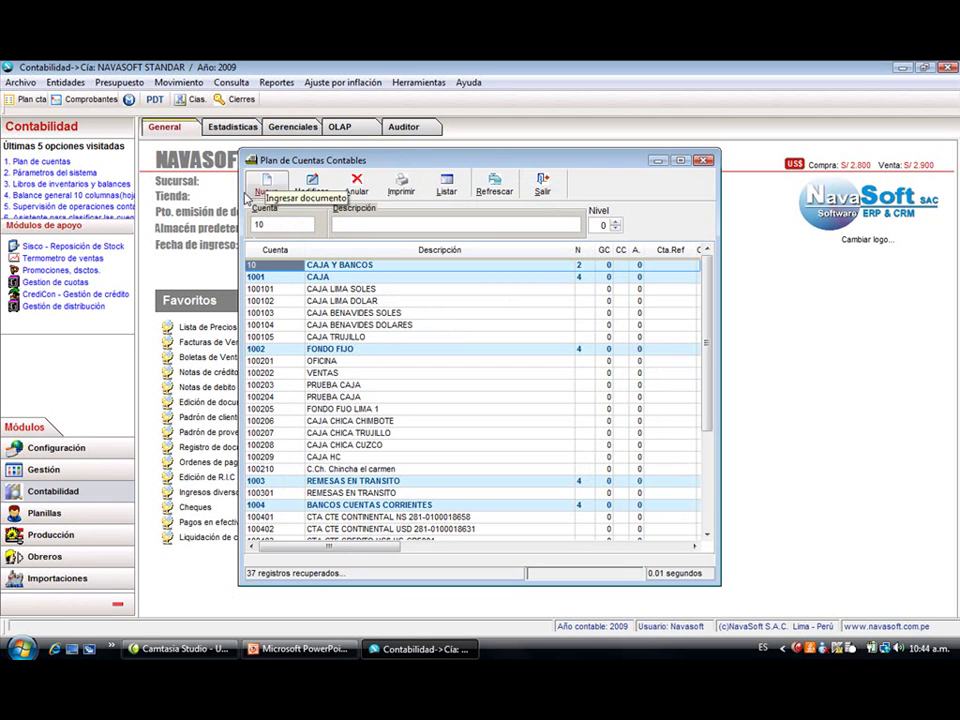
pyautogui.moveTo(239, 152); pyautogui.dragTo(228, 147)
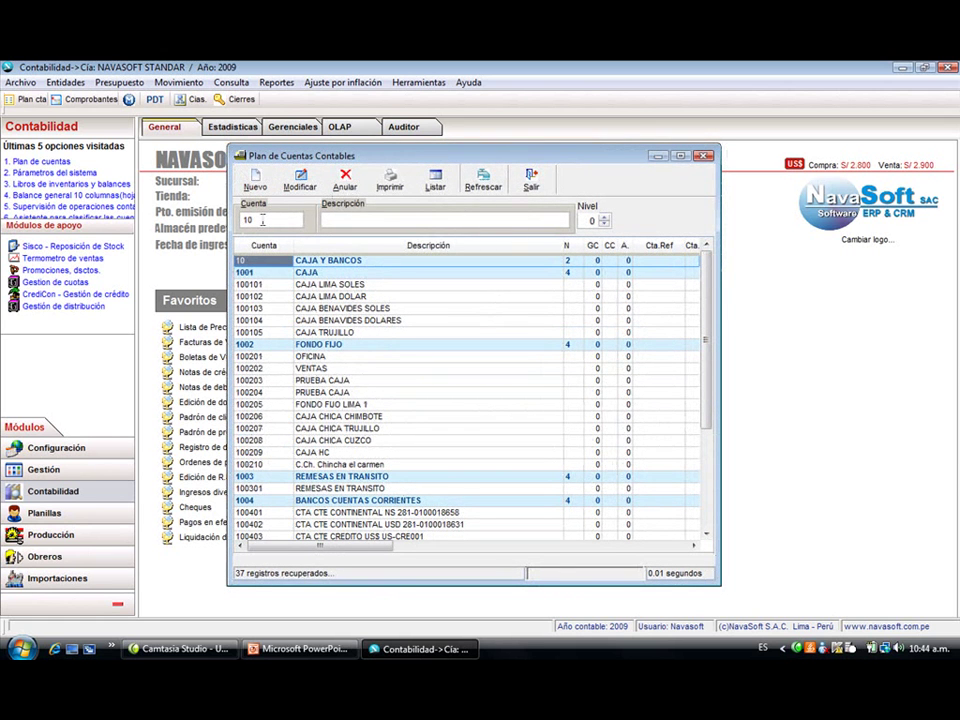
pyautogui.click(262, 219)
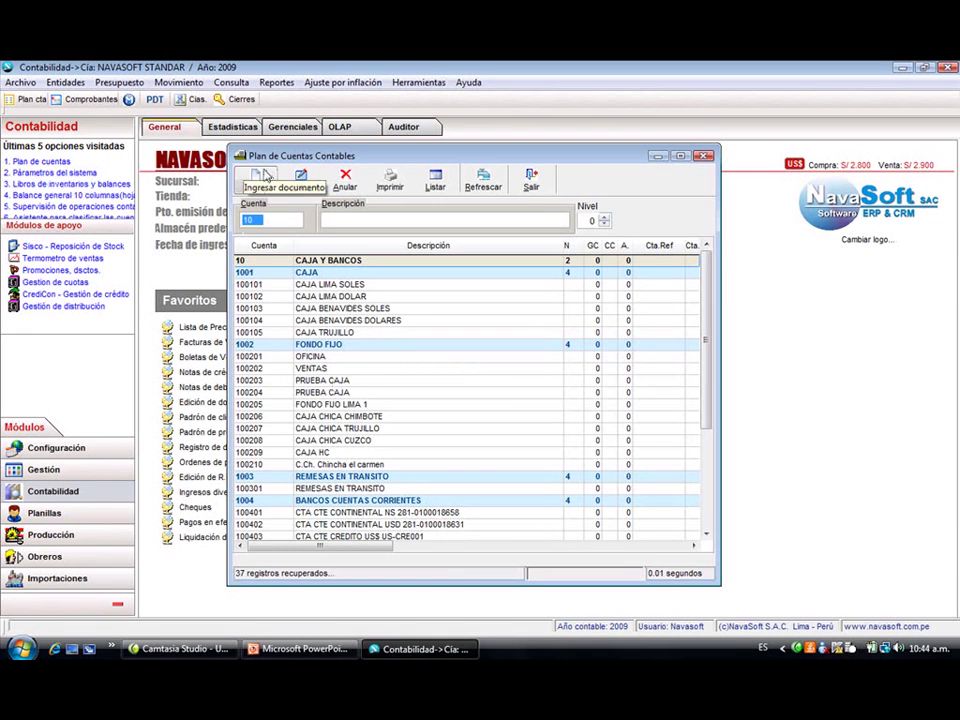
pyautogui.click(325, 416)
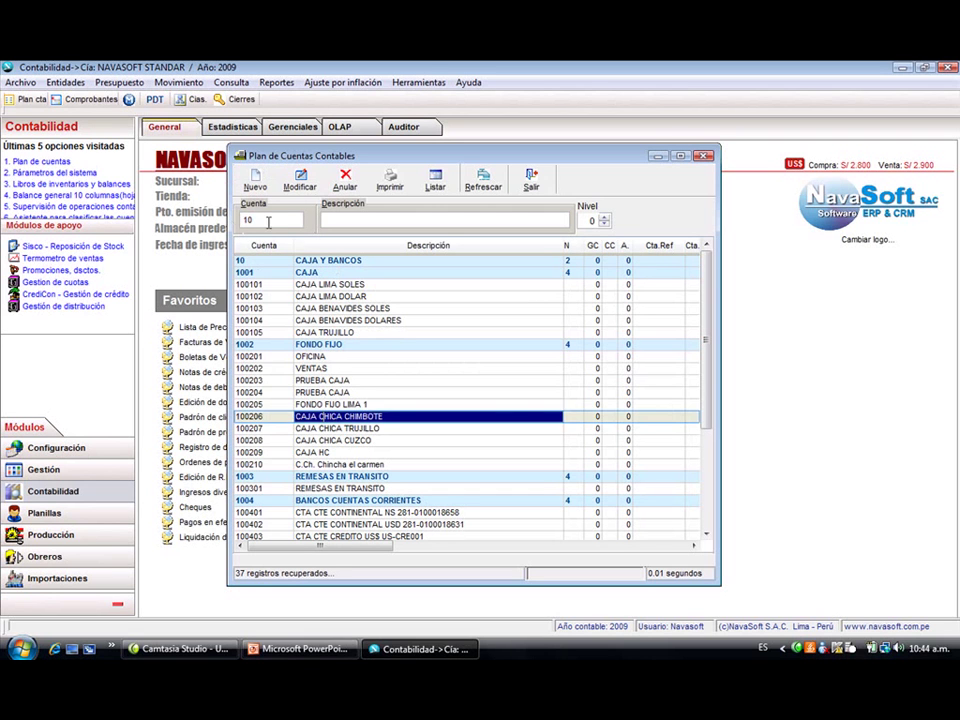
pyautogui.write('1004')
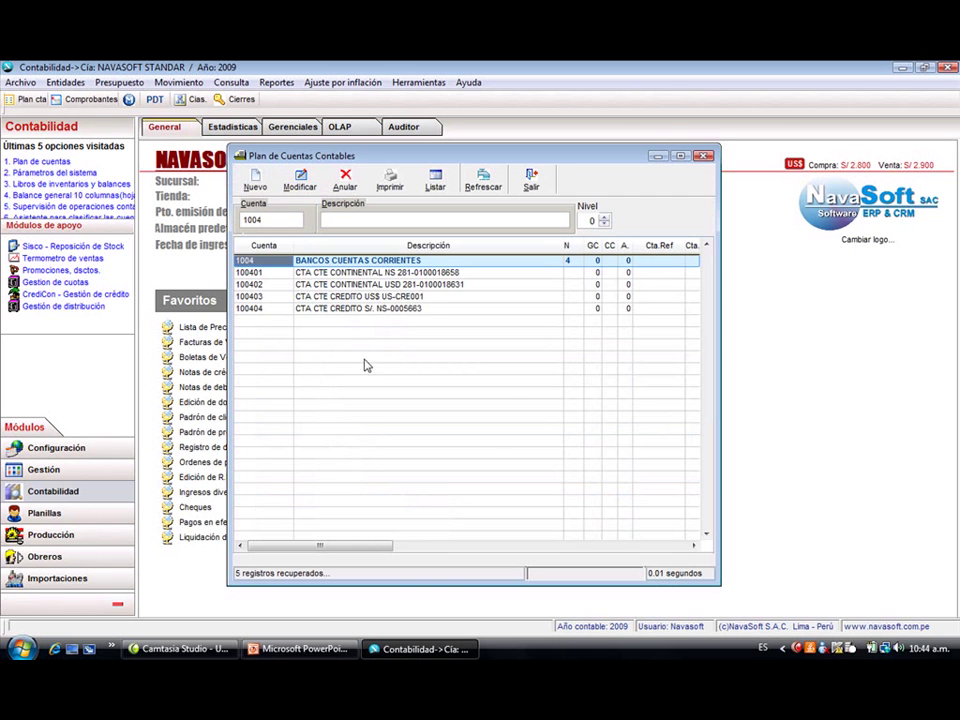
pyautogui.click(255, 180)
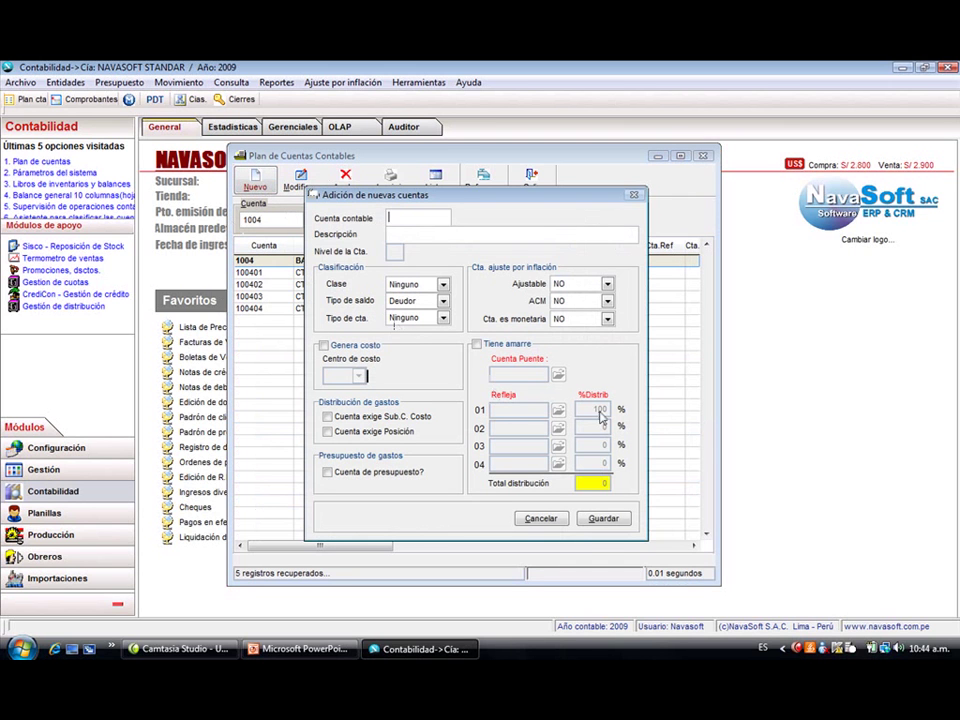
# - Enter account code 100405 with the name CTA CTE SCOTIABANK
pyautogui.write('100405')
pyautogui.press('Return')
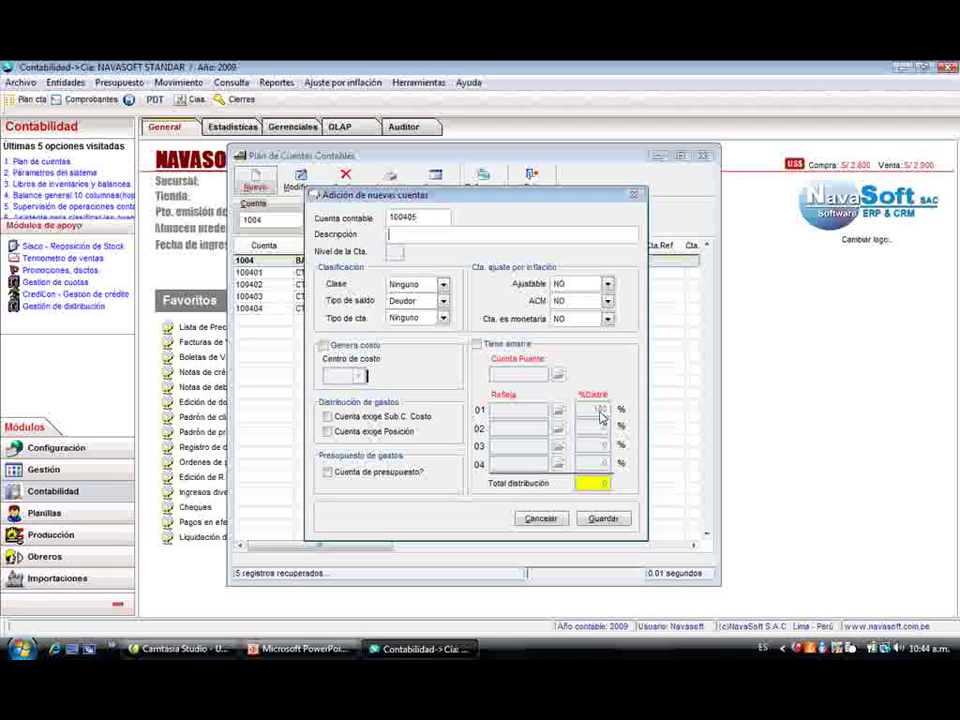
pyautogui.write('CTA CT')
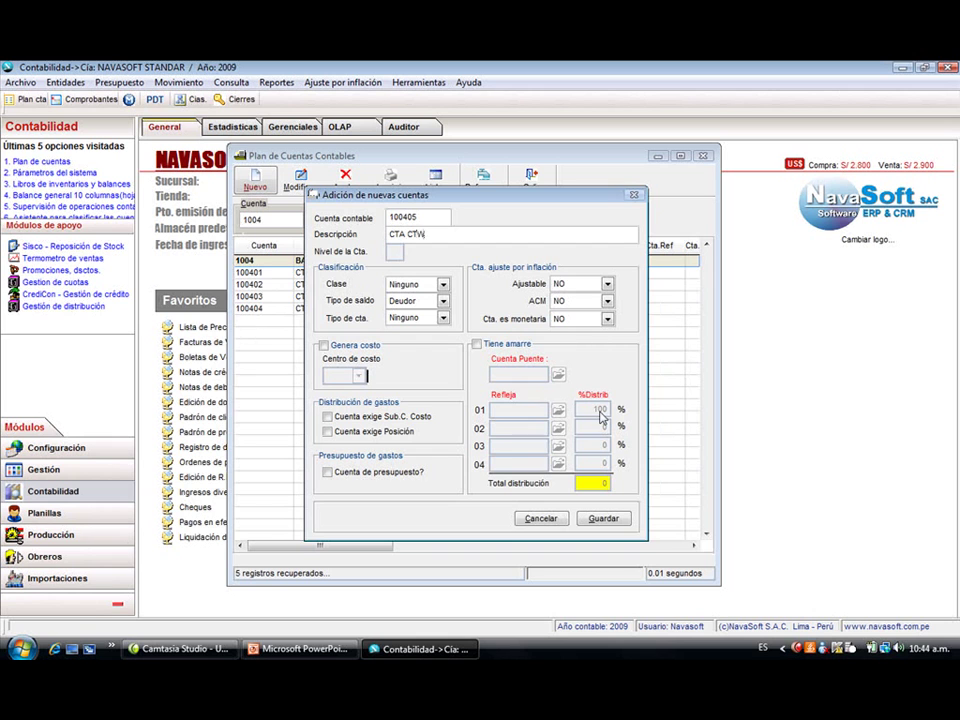
pyautogui.write('E SCOTIABANK')
pyautogui.press('Tab')
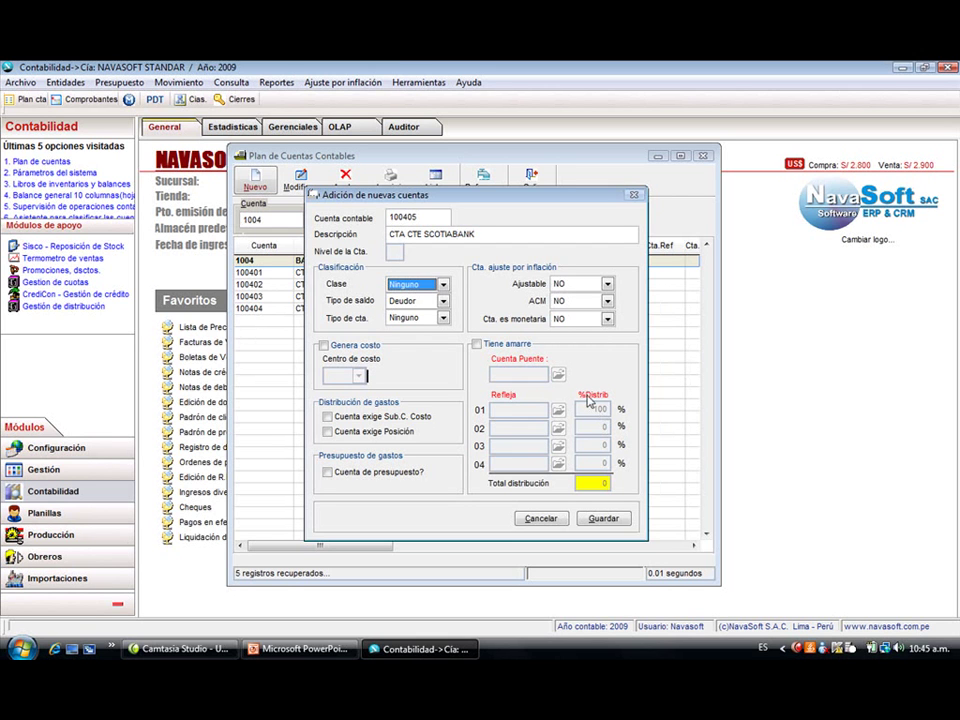
pyautogui.moveTo(440, 207); pyautogui.dragTo(532, 176)
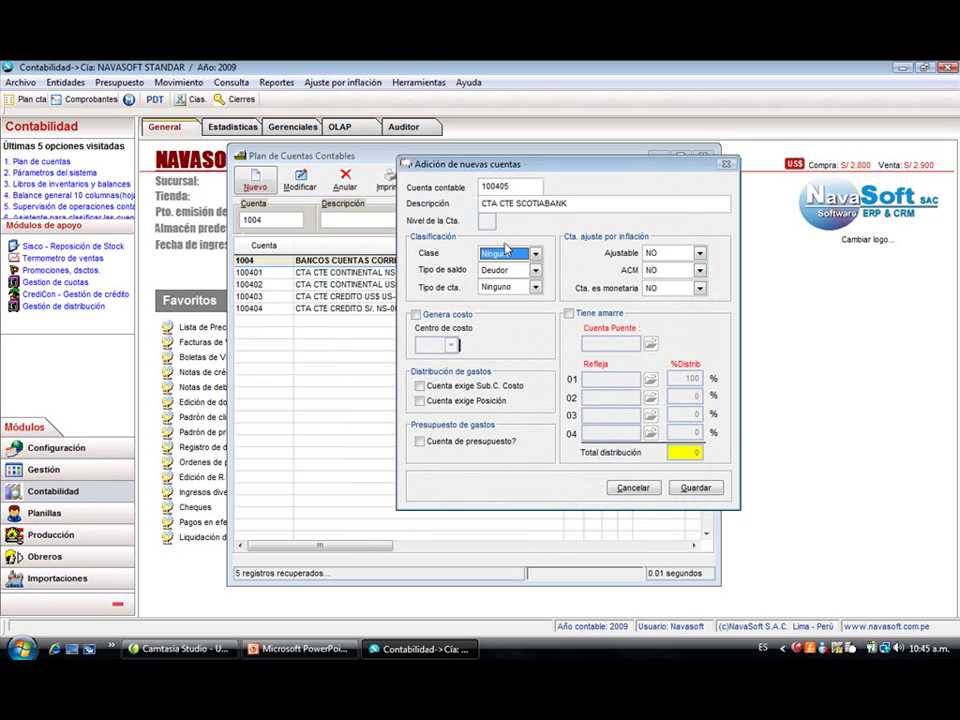
# - Set class Inventario, Deudor balance and type Ninguno, and save account 100405
pyautogui.click(505, 257)
pyautogui.click(500, 268)
pyautogui.click(505, 270)
pyautogui.click(507, 279)
pyautogui.click(507, 287)
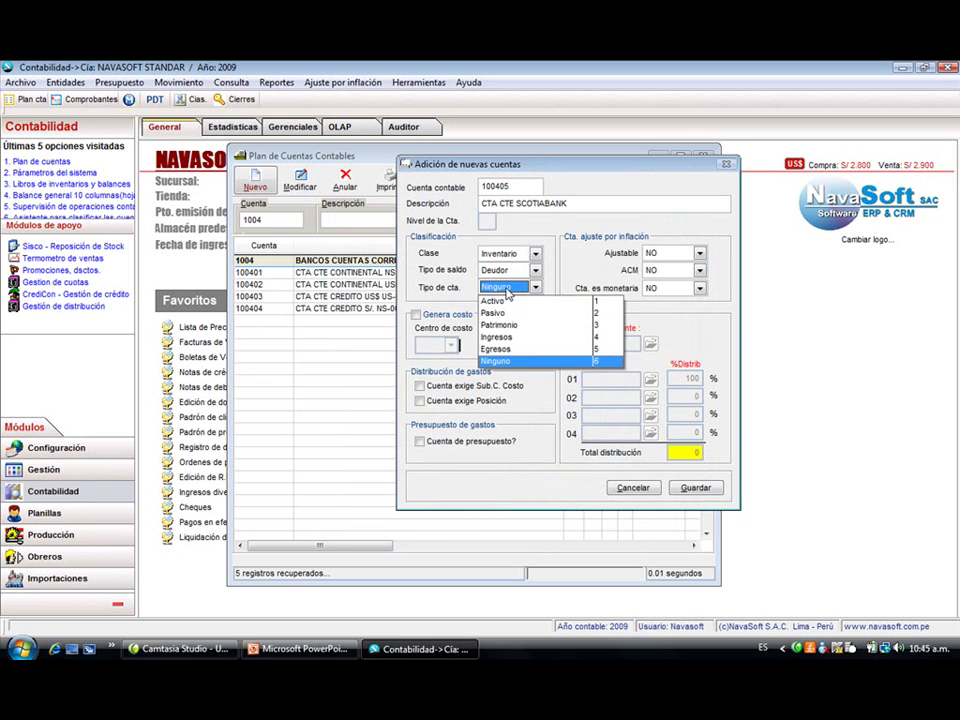
pyautogui.click(508, 291)
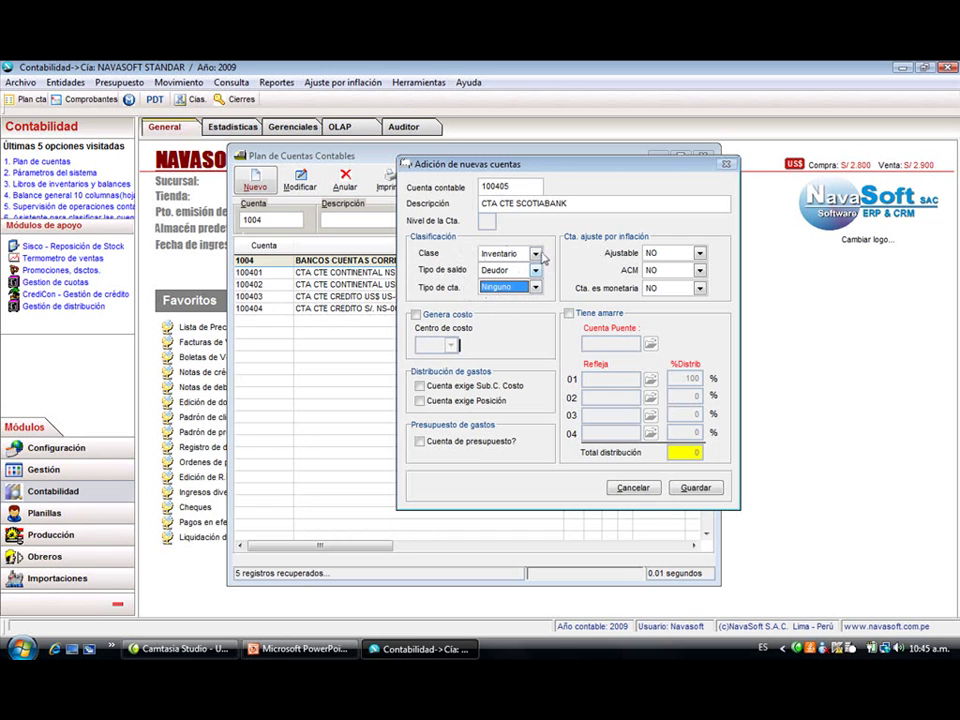
pyautogui.click(533, 254)
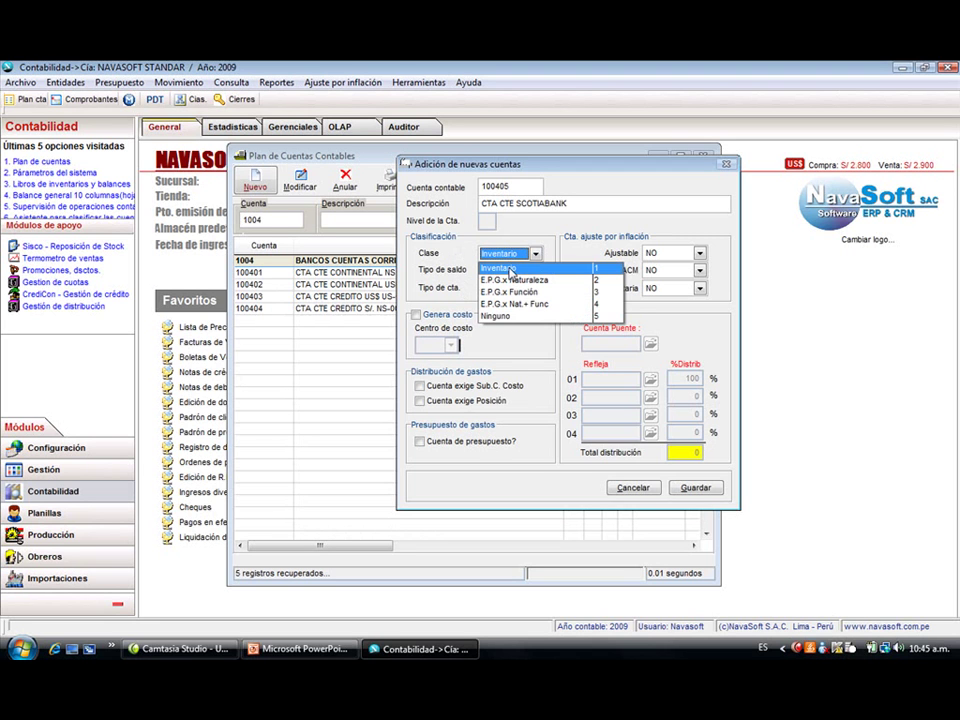
pyautogui.click(511, 271)
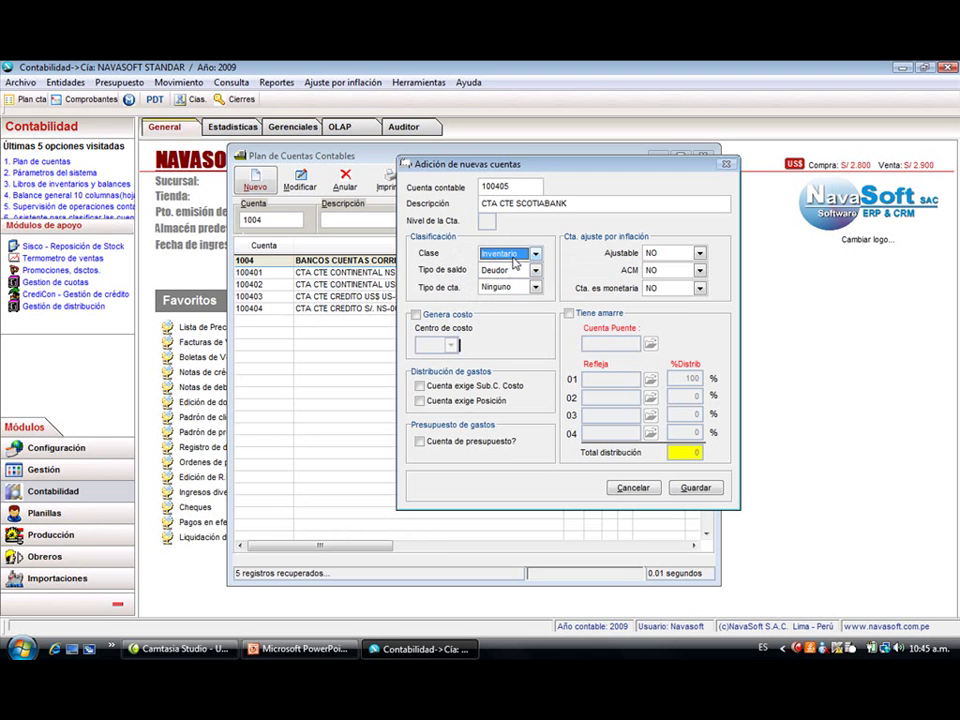
pyautogui.click(695, 488)
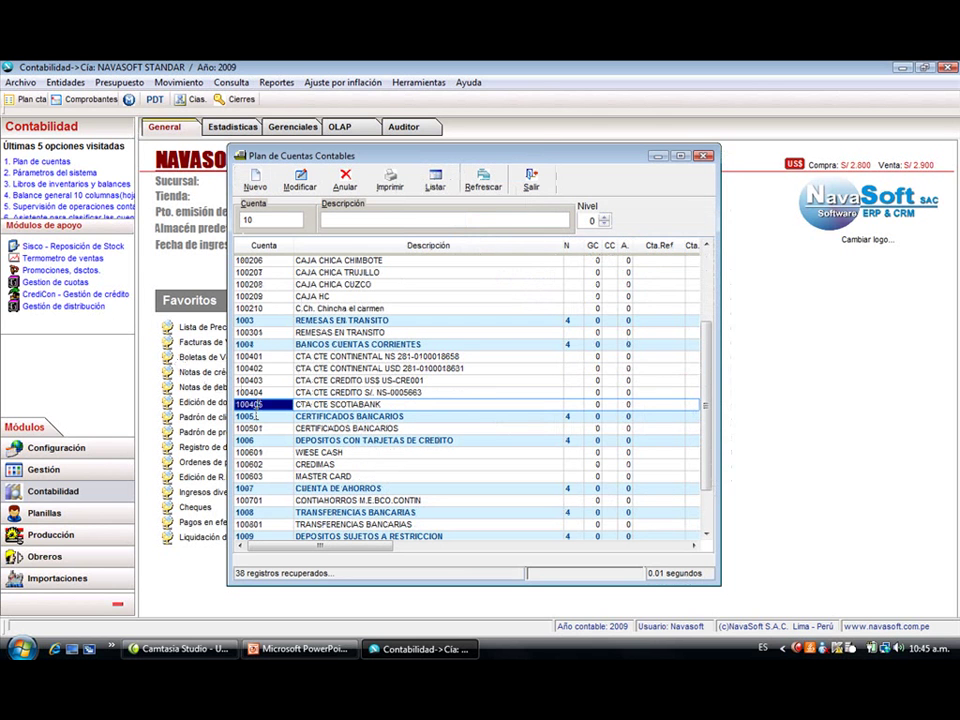
pyautogui.click(345, 272)
# - Open account 100207 without changing it, then filter the chart to accounts starting with 65
pyautogui.click(299, 182)
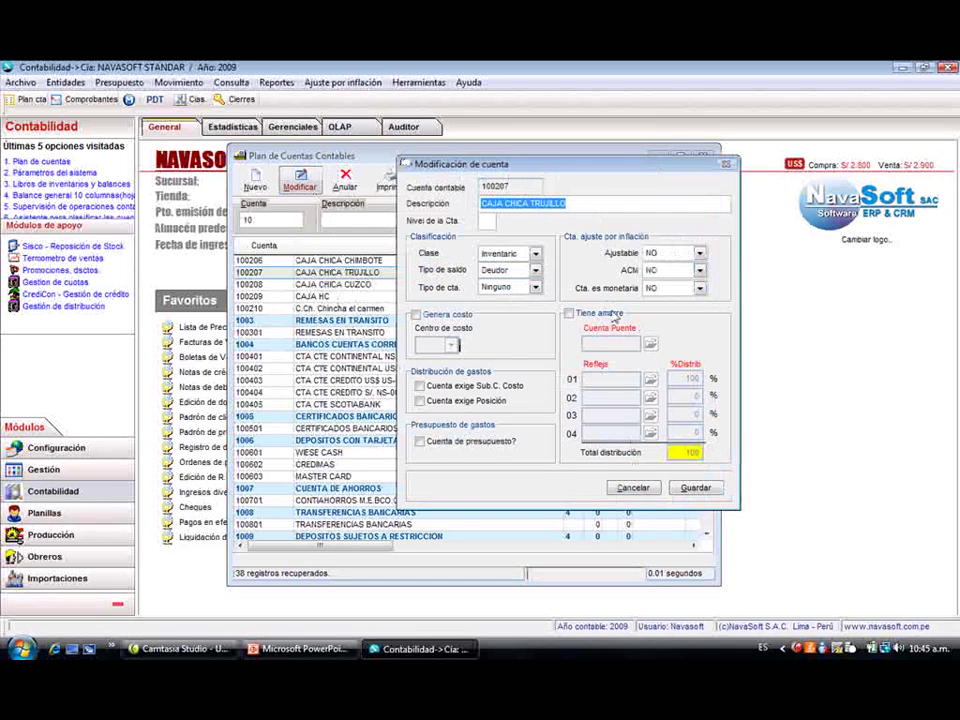
pyautogui.click(632, 488)
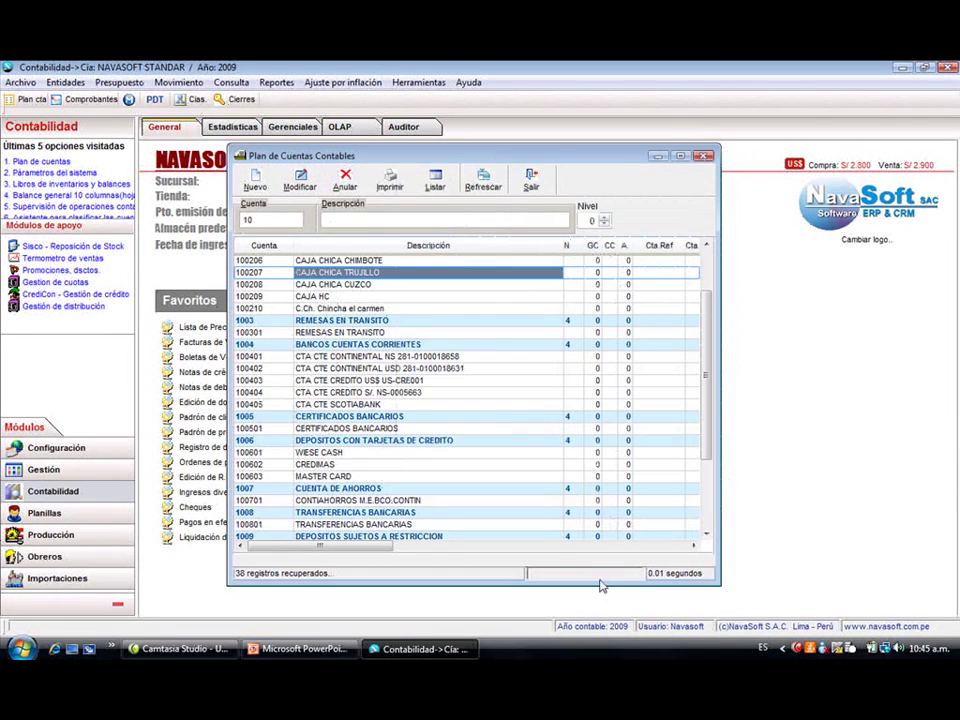
pyautogui.write('6')
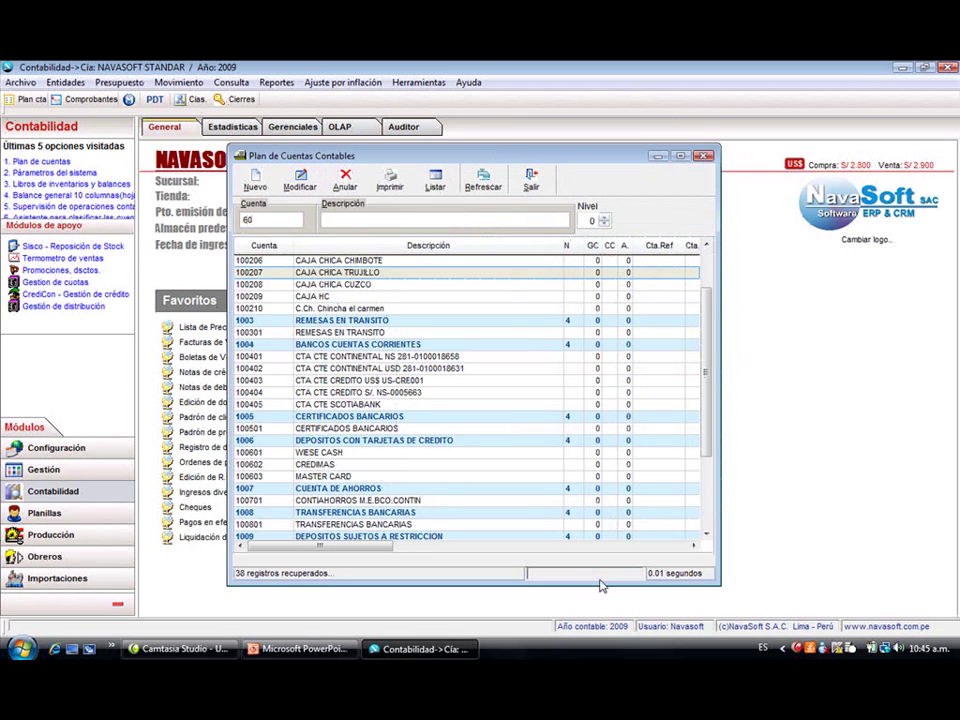
pyautogui.write('6')
pyautogui.press('Return')
pyautogui.hotkey('alt', 'c')
pyautogui.write('65')
pyautogui.press('Return')
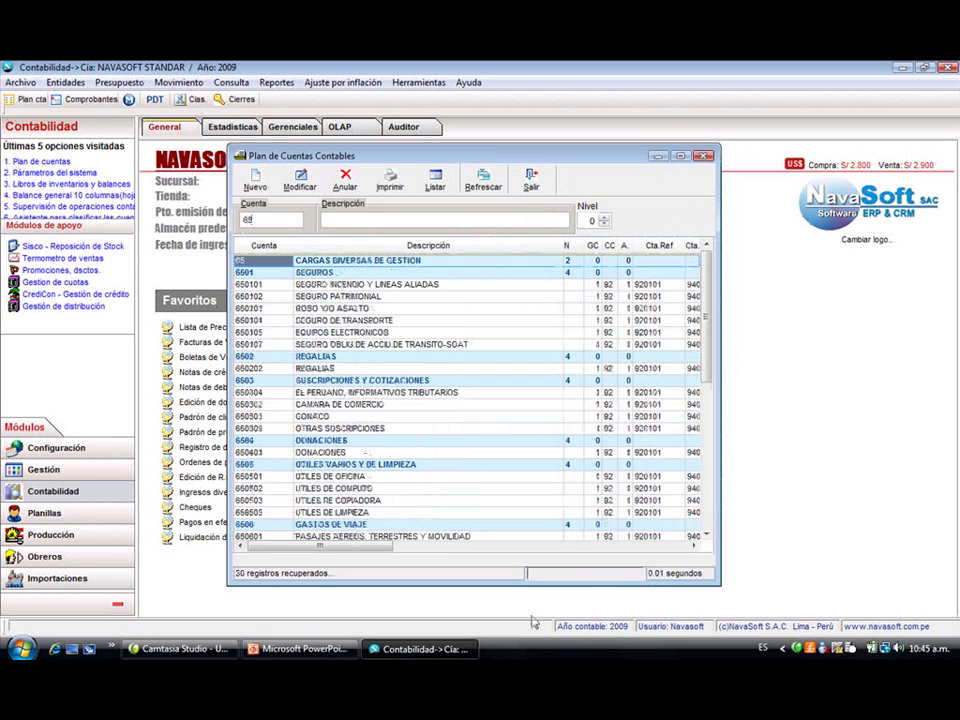
# - Review 650102 SEGURO PATRIMONIAL's bridge account 790101, save it unchanged, and close the chart
pyautogui.click(386, 296)
pyautogui.click(300, 180)
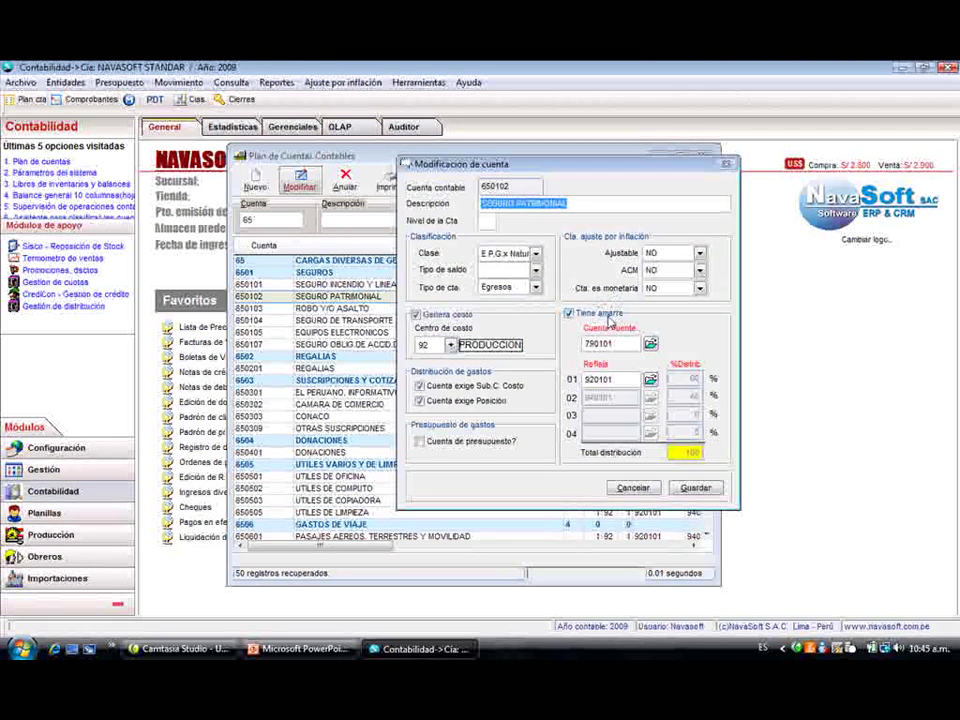
pyautogui.press('Tab')
pyautogui.press('Tab')
pyautogui.press('Tab')
pyautogui.press('Tab')
pyautogui.press('Tab')
pyautogui.press('Tab')
pyautogui.press('Tab')
pyautogui.press('Tab')
pyautogui.press('Tab')
pyautogui.press('Tab')
pyautogui.press('Tab')
pyautogui.press('Tab')
pyautogui.press('Tab')
pyautogui.press('Tab')
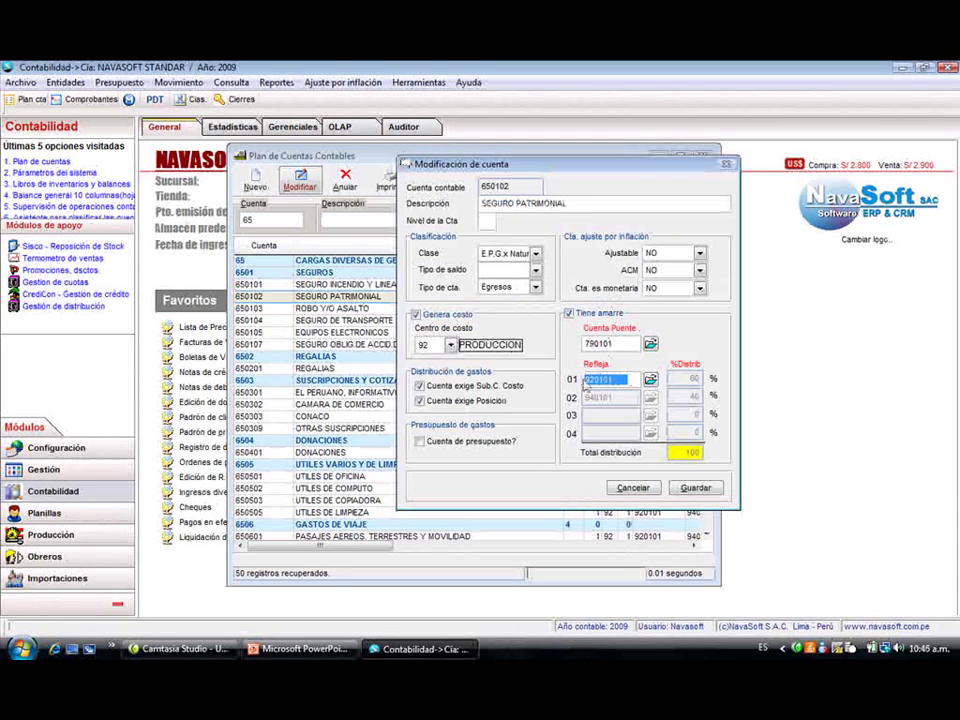
pyautogui.click(581, 342)
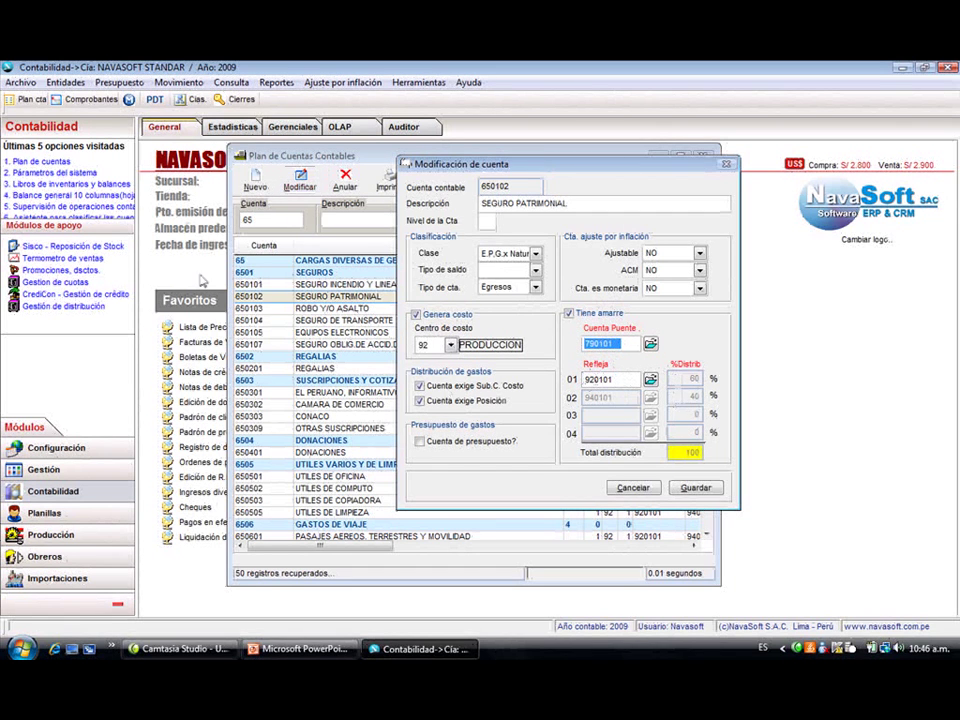
pyautogui.click(697, 489)
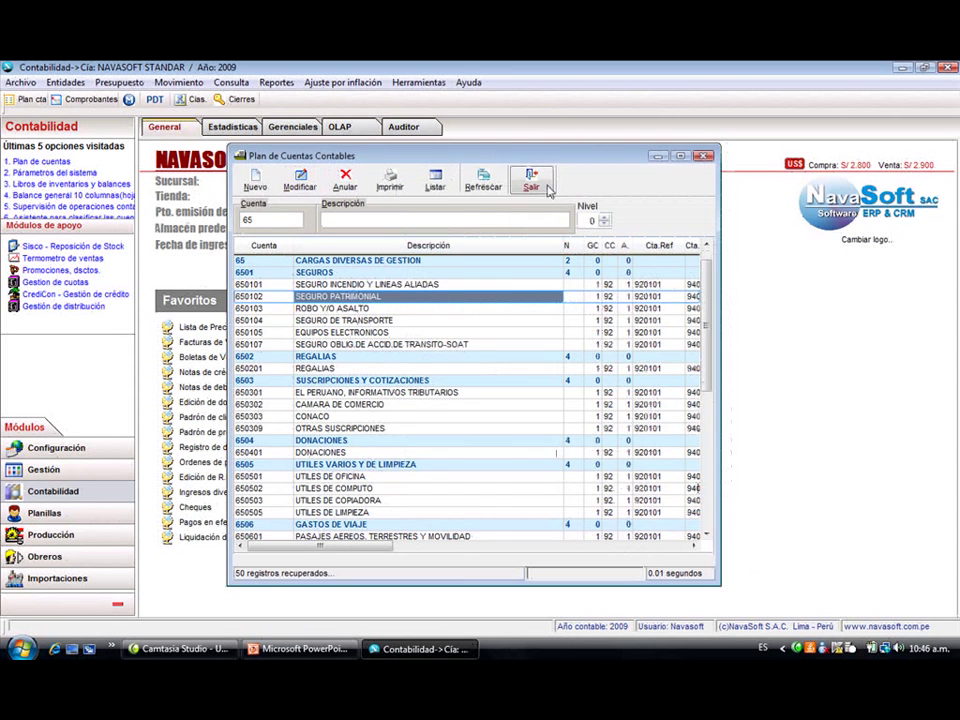
pyautogui.click(545, 187)
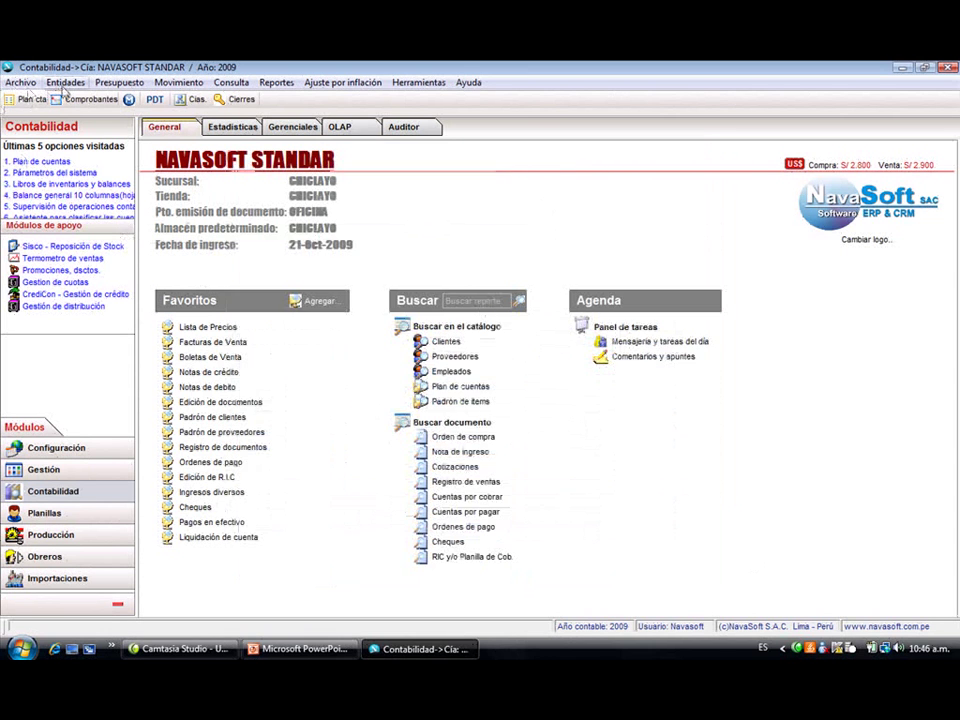
# - Open the Sub. centro de costos table and browse sub cost centres 0101 through 0105
pyautogui.click(64, 84)
pyautogui.moveTo(72, 98)
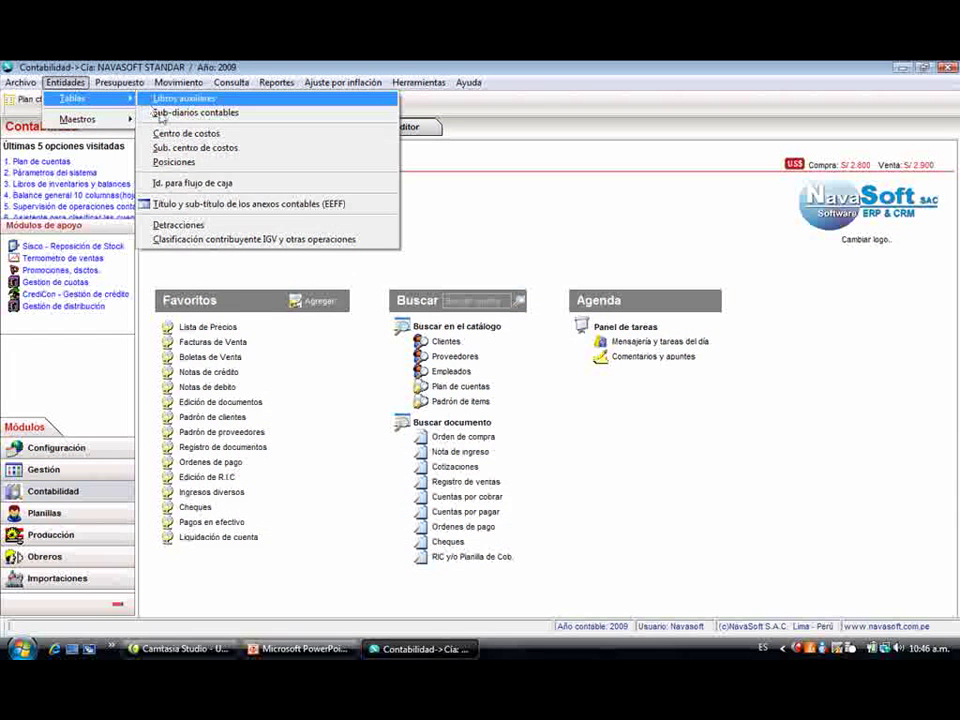
pyautogui.click(190, 147)
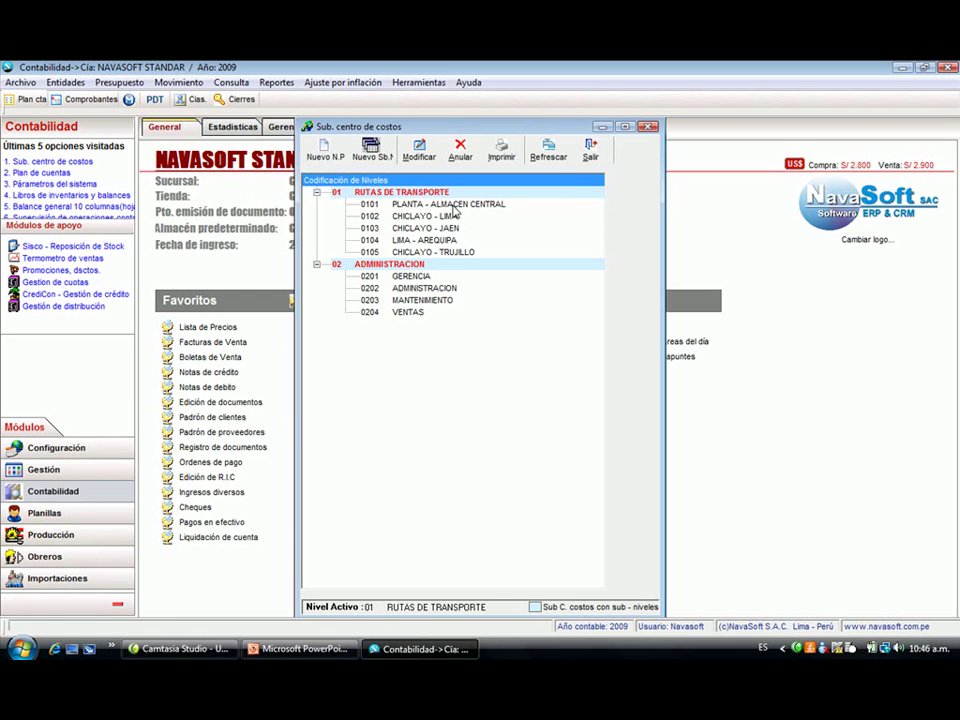
pyautogui.click(453, 207)
pyautogui.click(451, 217)
pyautogui.click(453, 229)
pyautogui.click(453, 241)
pyautogui.click(455, 252)
pyautogui.click(455, 241)
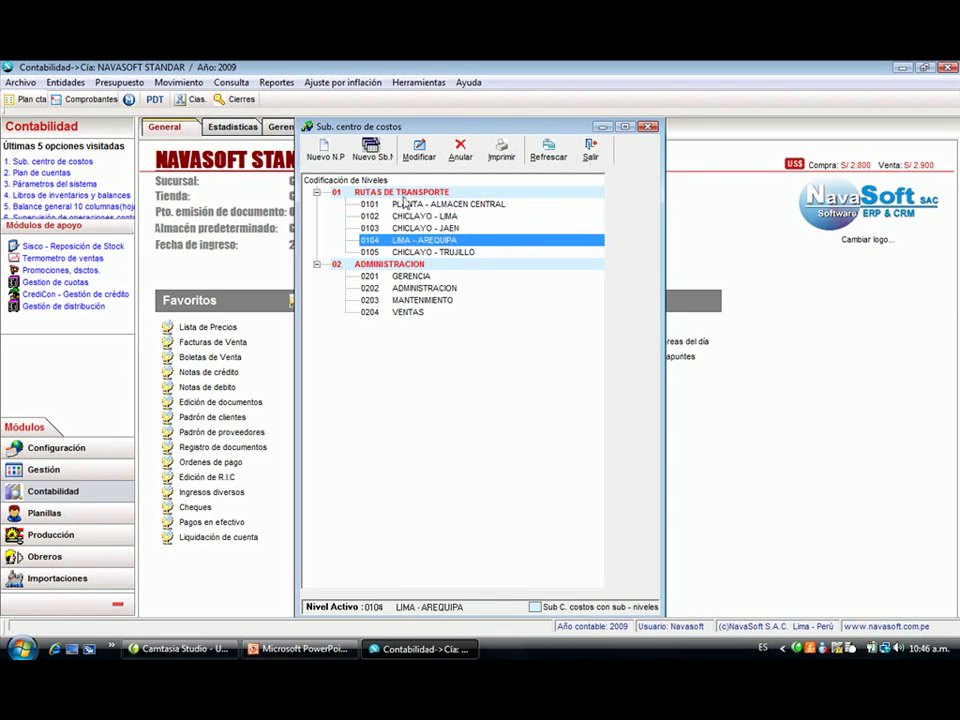
# - Add sub cost centre 0106 JAEN under RUTAS DE TRANSPORTE, save it, and close the table
pyautogui.click(380, 191)
pyautogui.click(379, 147)
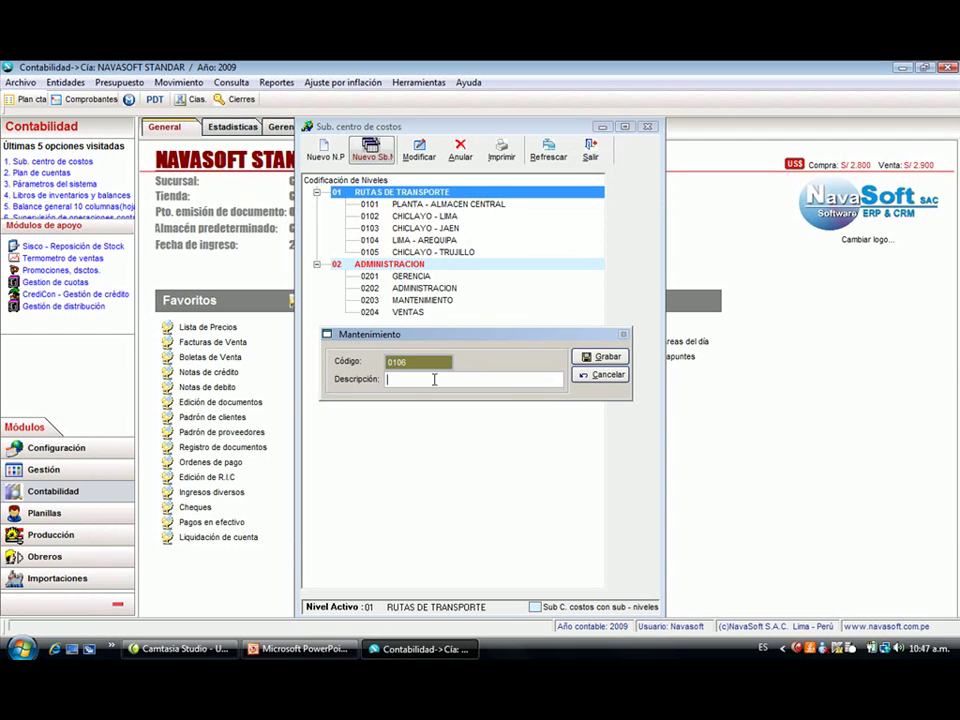
pyautogui.write('JAE')
pyautogui.click(604, 356)
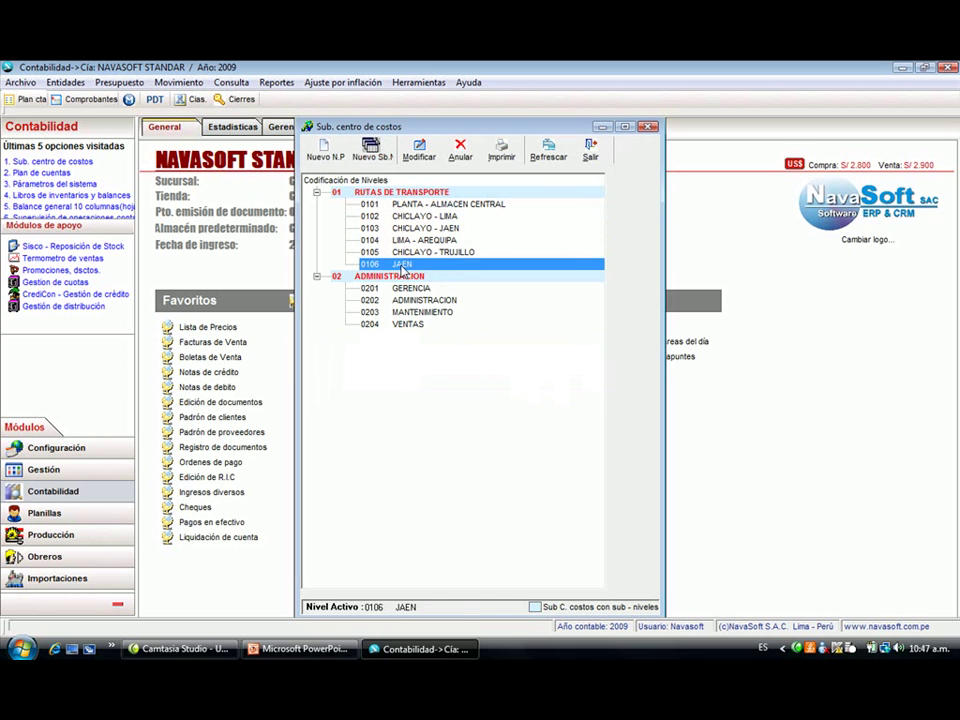
pyautogui.click(590, 152)
# - Open the Posiciones table and select position 02 CARGUERO RT-0098
pyautogui.click(66, 82)
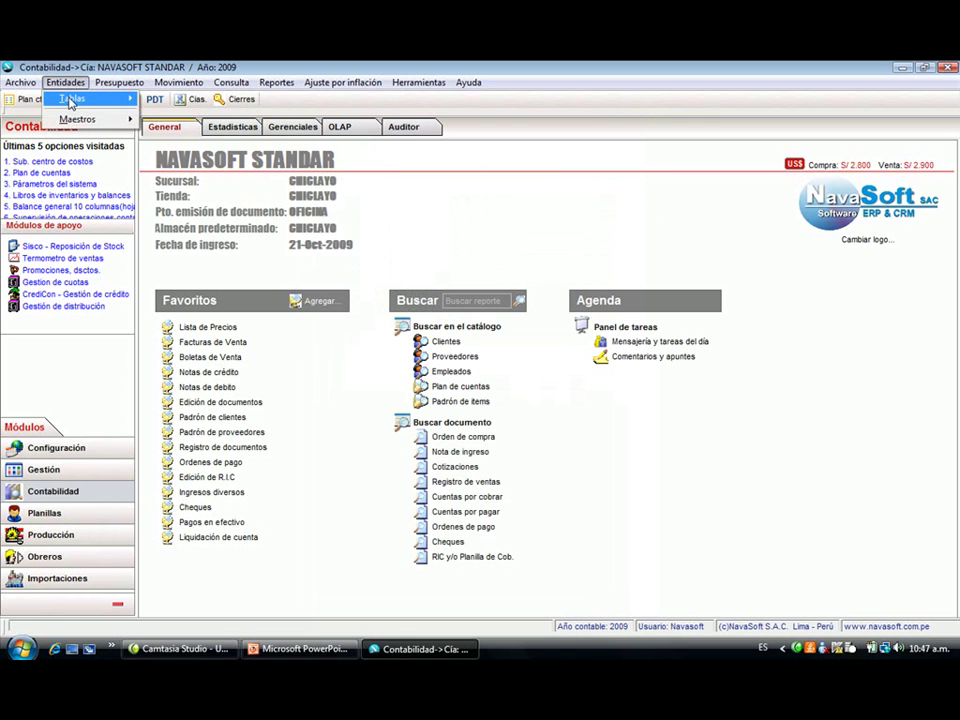
pyautogui.moveTo(72, 98)
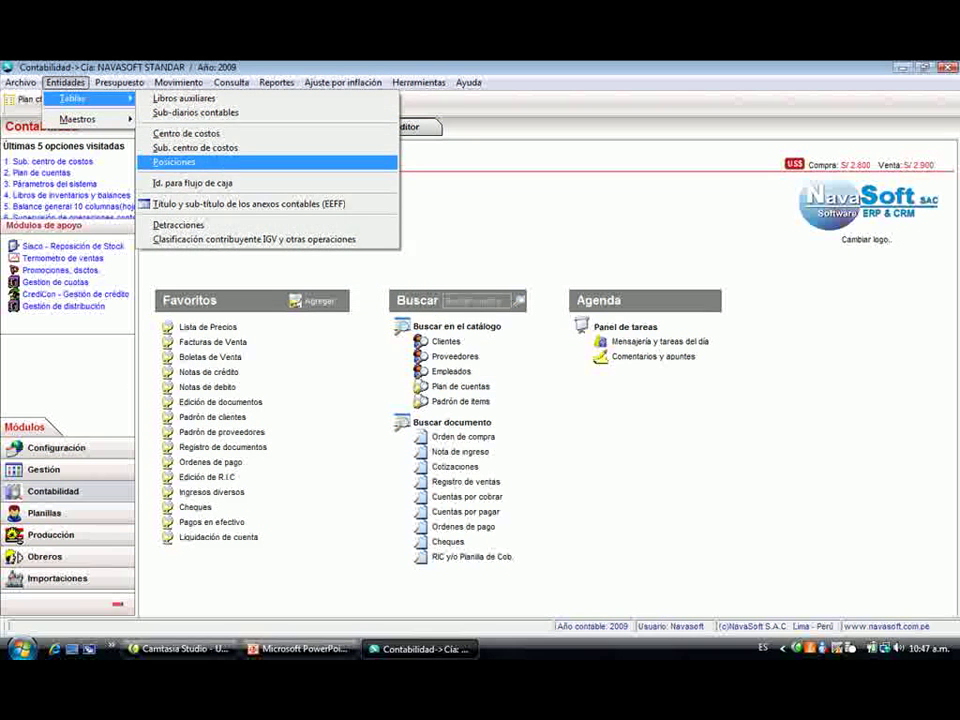
pyautogui.click(174, 161)
pyautogui.click(312, 275)
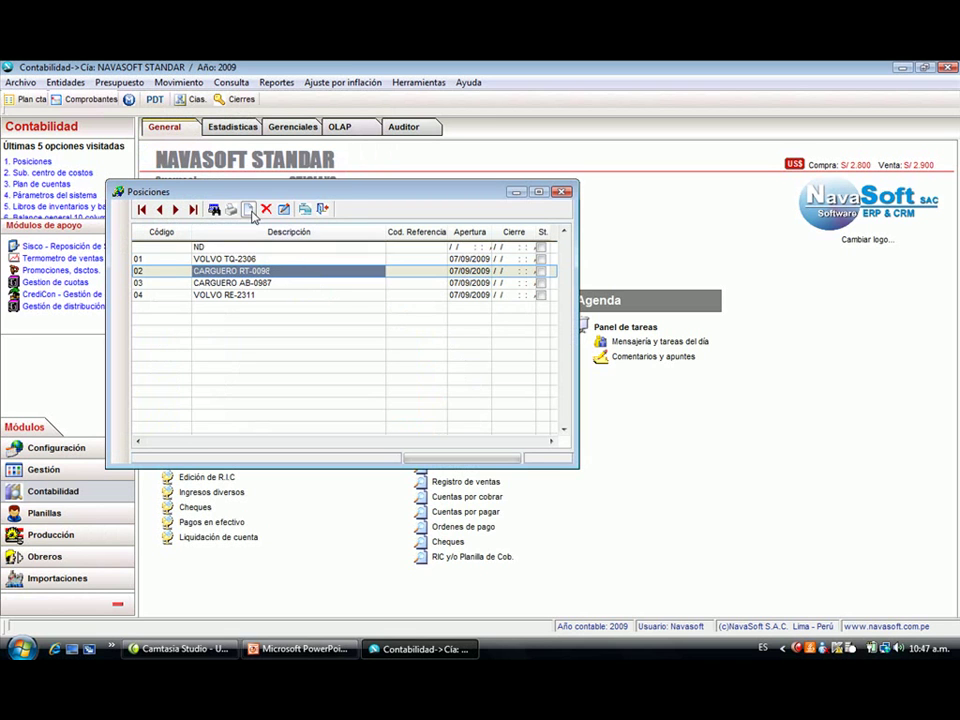
# - Open and cancel the new-record and edit dialogs for position 02, then close Posiciones unchanged
pyautogui.click(248, 209)
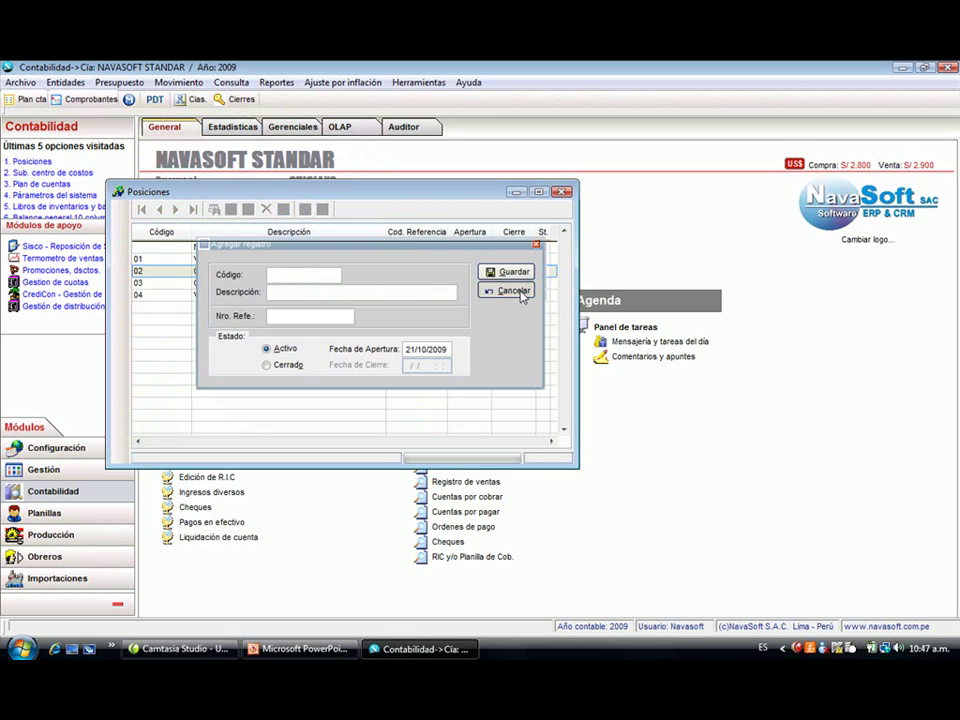
pyautogui.click(525, 289)
pyautogui.click(283, 209)
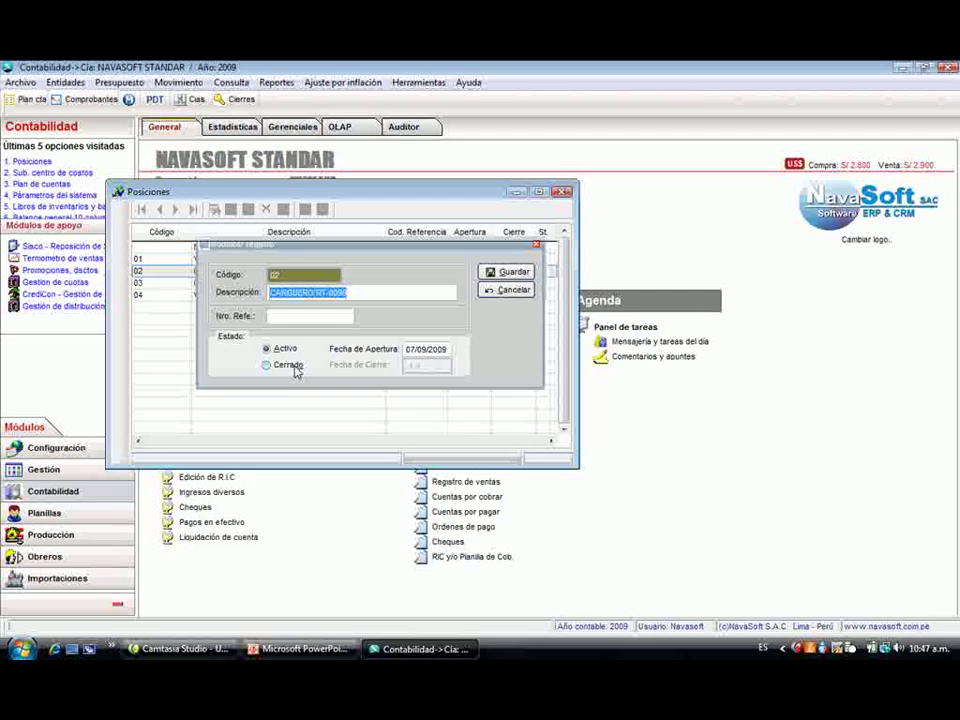
pyautogui.moveTo(365, 292); pyautogui.dragTo(245, 300)
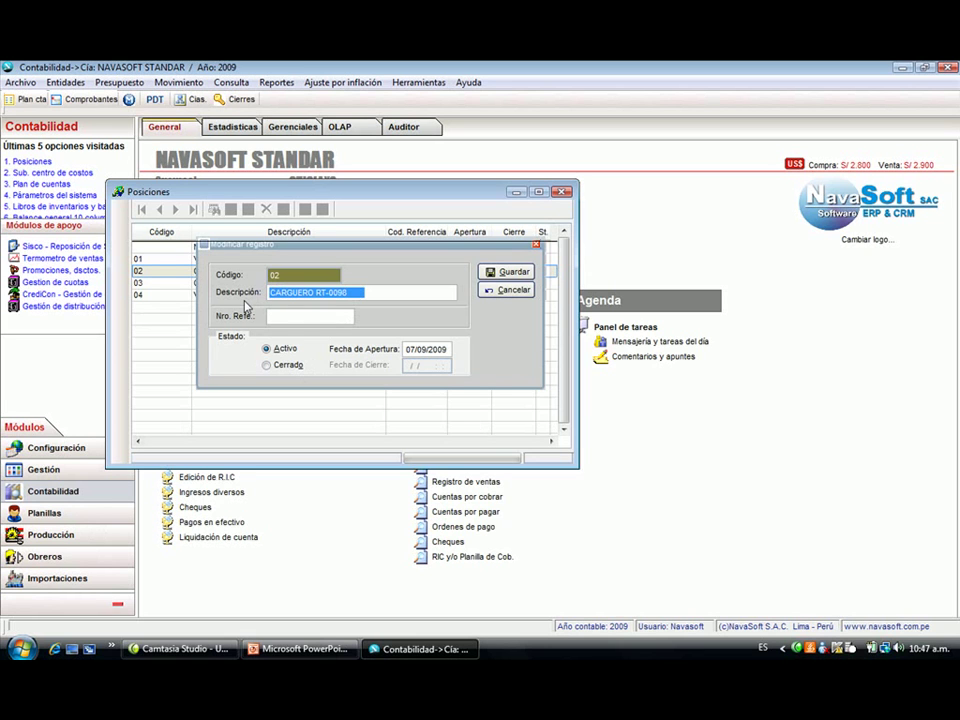
pyautogui.click(508, 289)
pyautogui.click(322, 211)
pyautogui.click(65, 82)
pyautogui.moveTo(125, 120)
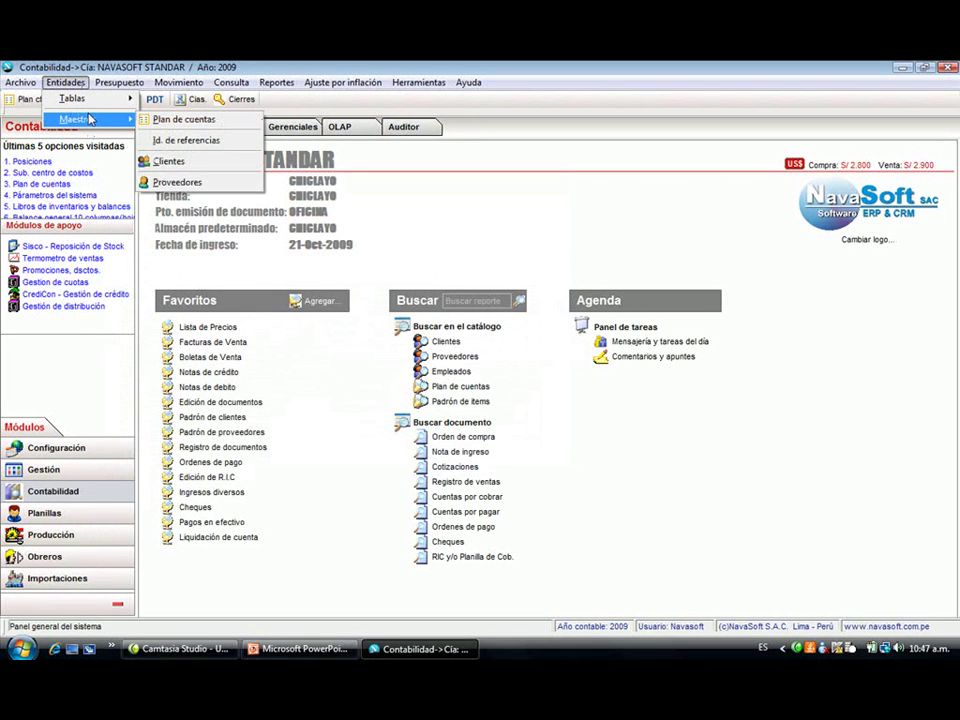
# - Open the Clientes catalogue, search names containing 'sa', and look over several existing clients
pyautogui.click(195, 161)
pyautogui.click(312, 208)
pyautogui.write('sa')
pyautogui.press('Return')
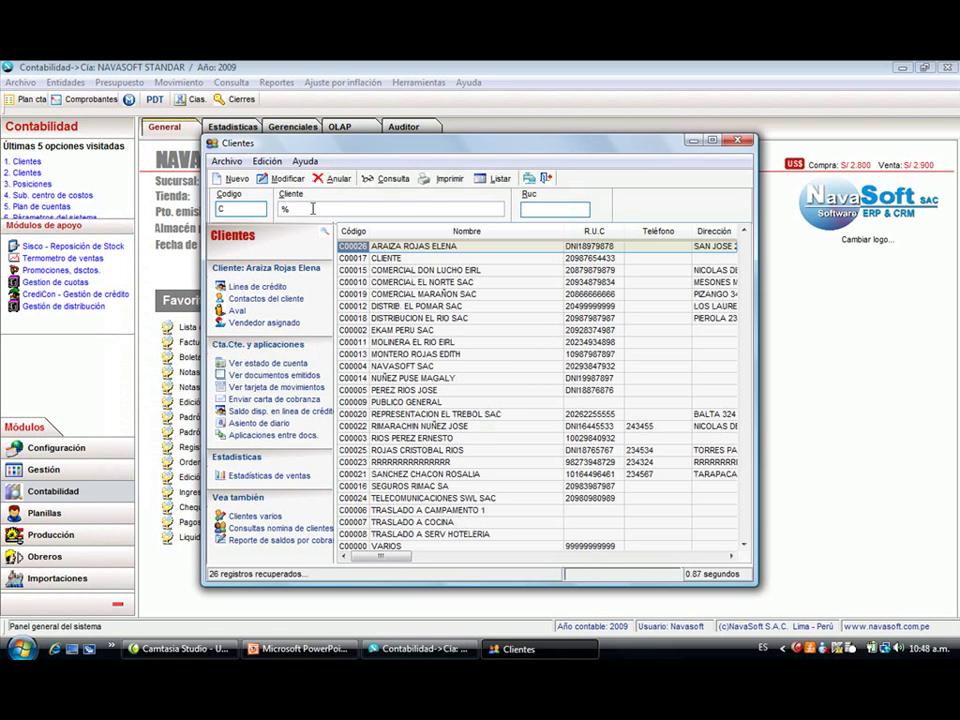
pyautogui.click(416, 283)
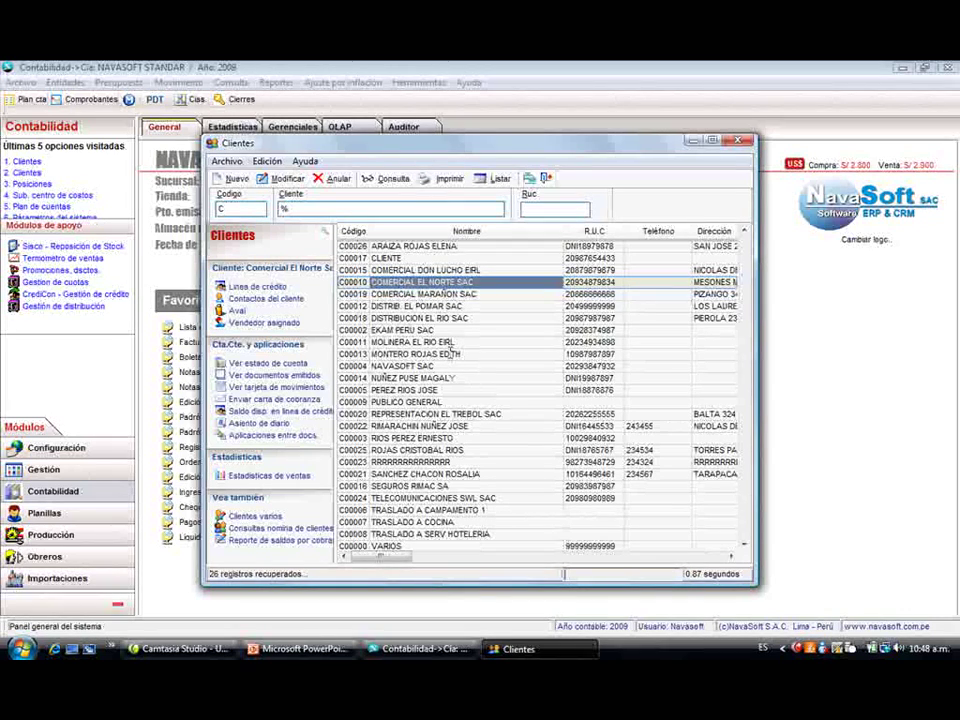
pyautogui.click(453, 354)
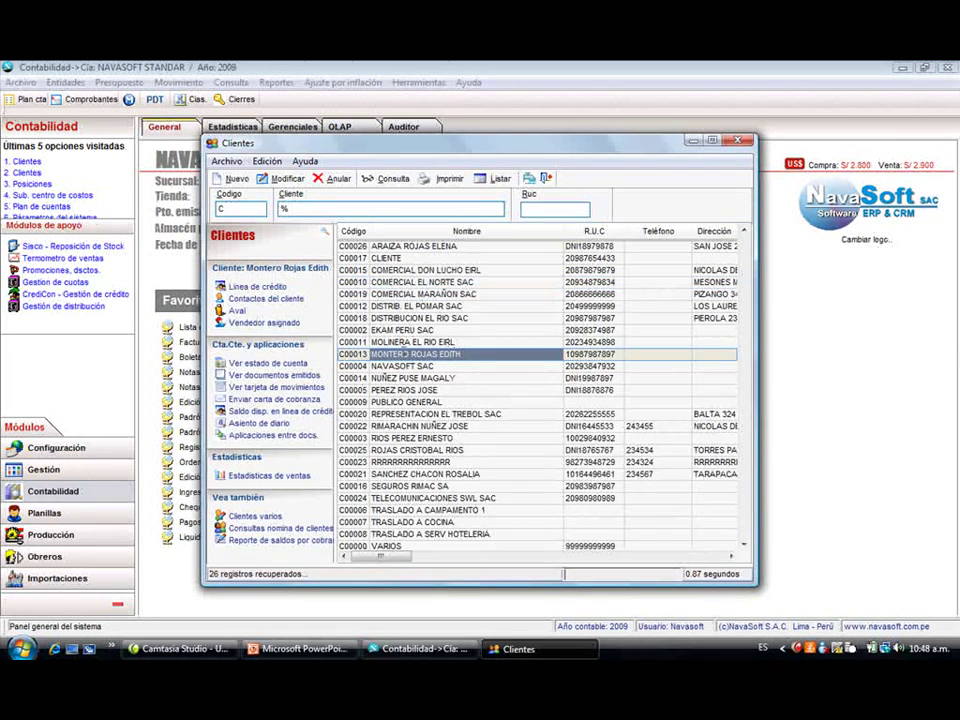
pyautogui.click(400, 342)
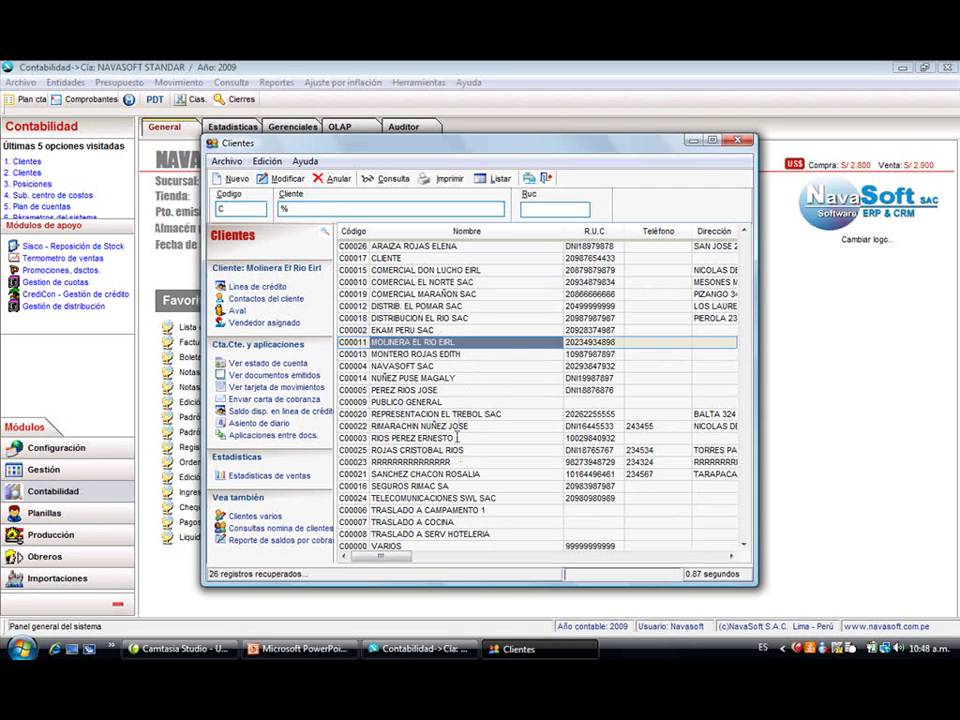
# - Register new client COMERCIAL FOCOS SAC with its RUC number and save it
pyautogui.click(236, 179)
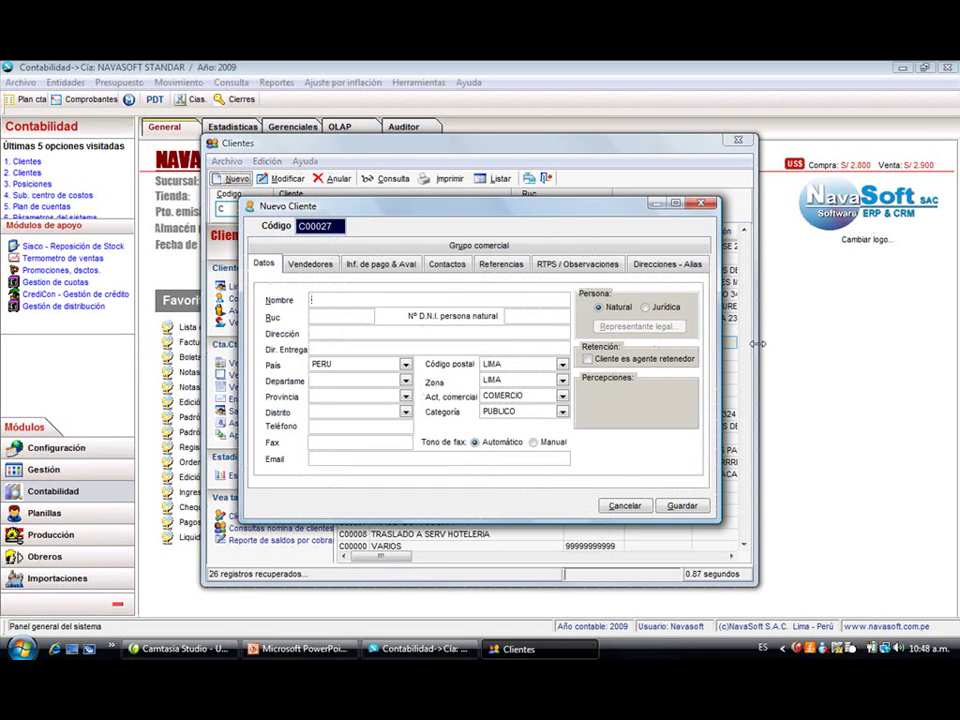
pyautogui.write('COMERCIAL FO')
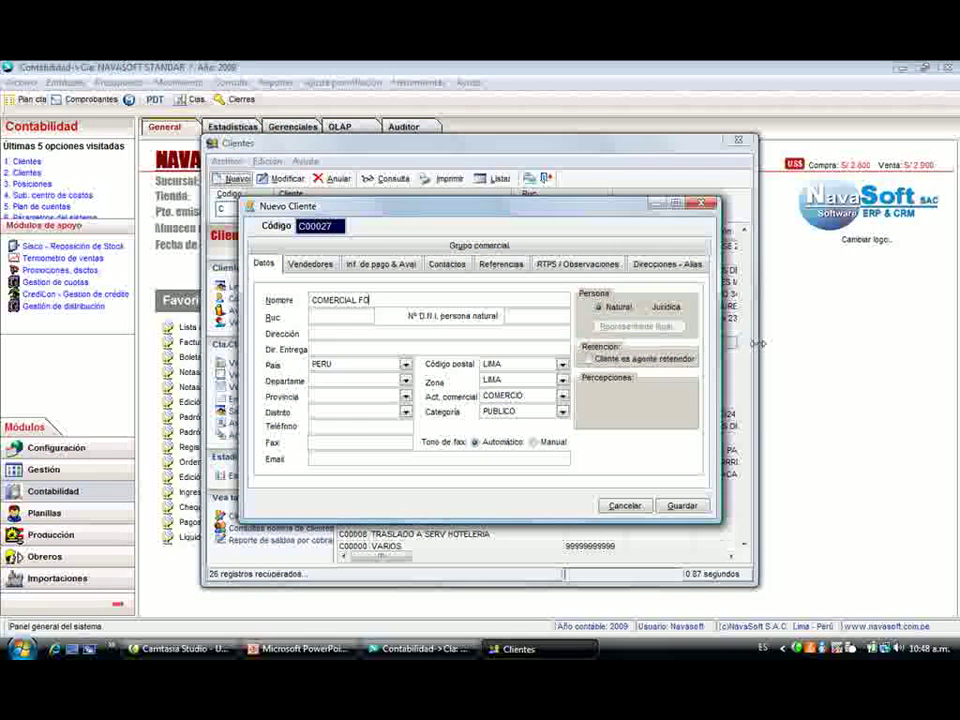
pyautogui.write('COS SAC')
pyautogui.press('Tab')
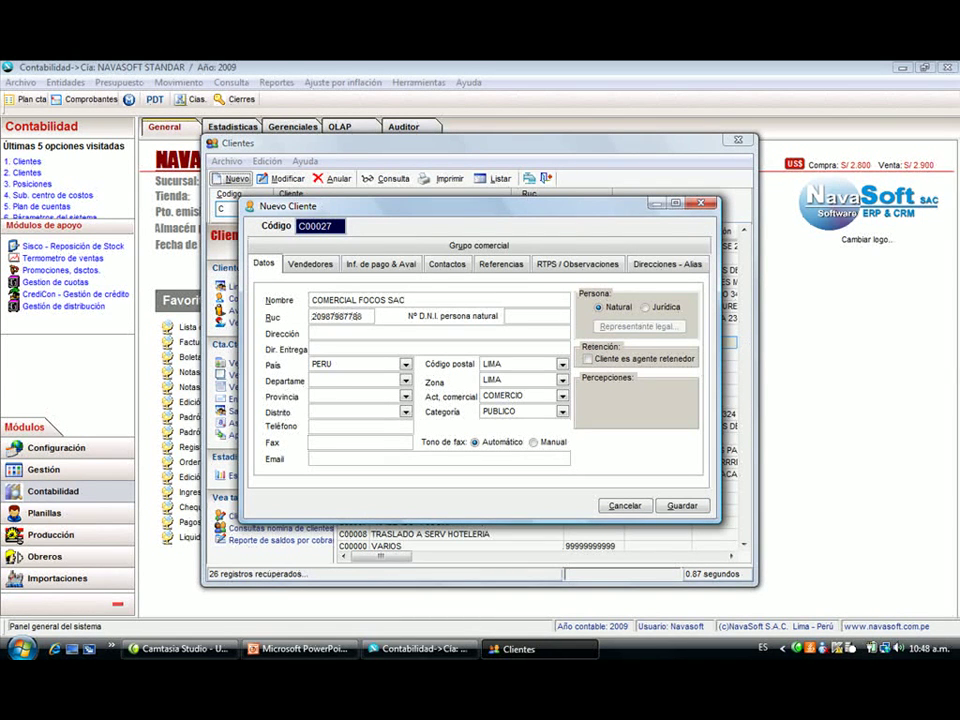
pyautogui.press('Tab')
pyautogui.click(681, 506)
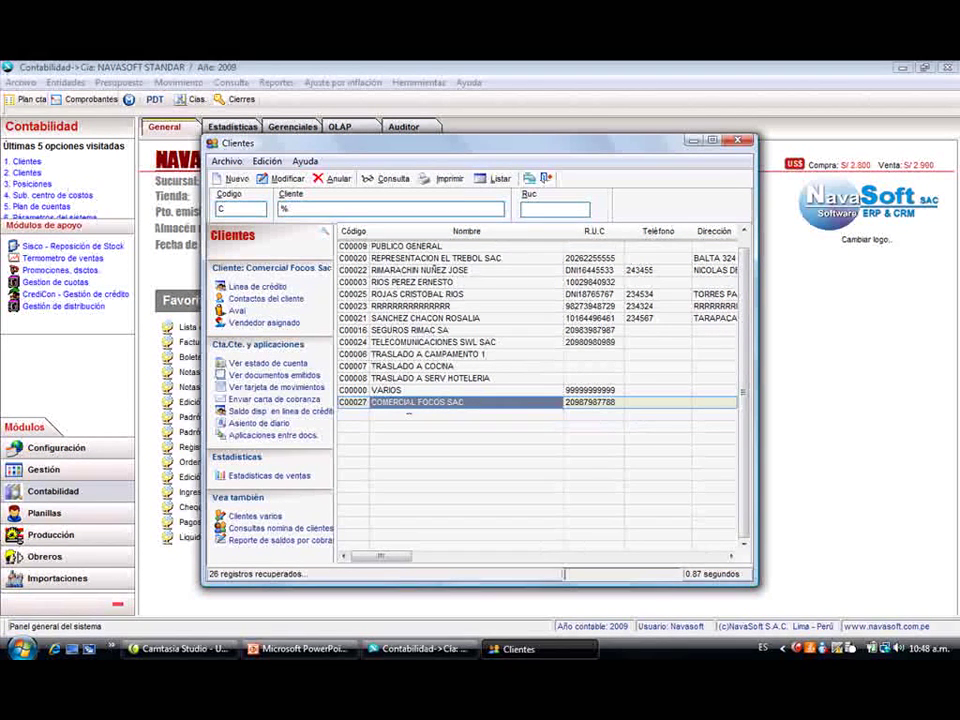
# - Filter the client list by 'RIM' and close the Clientes catalogue
pyautogui.click(258, 207)
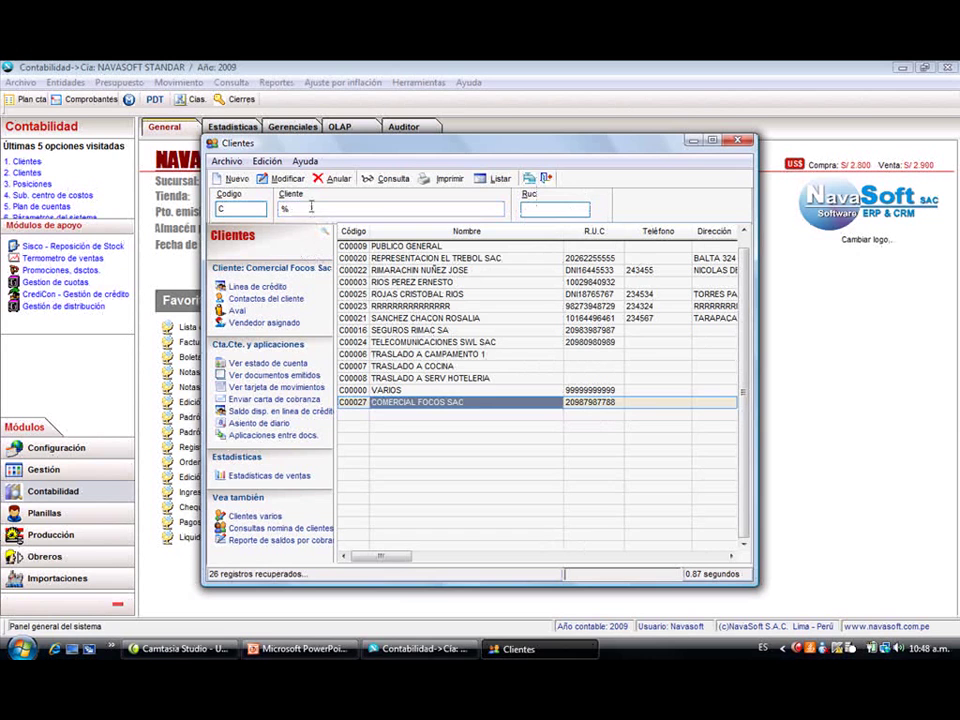
pyautogui.press('Tab')
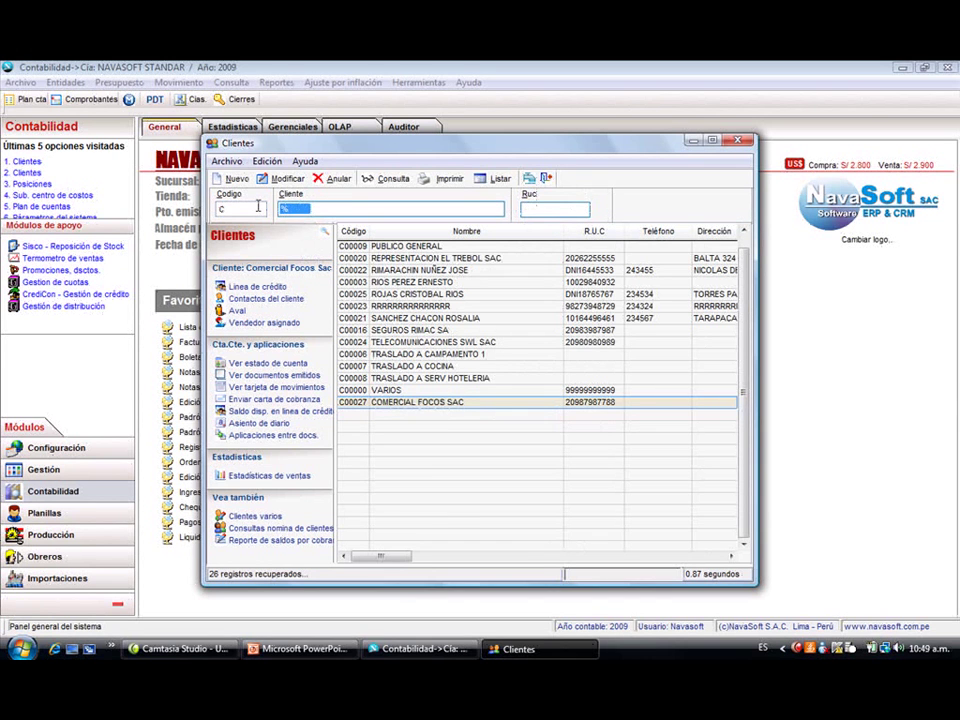
pyautogui.write('RIM')
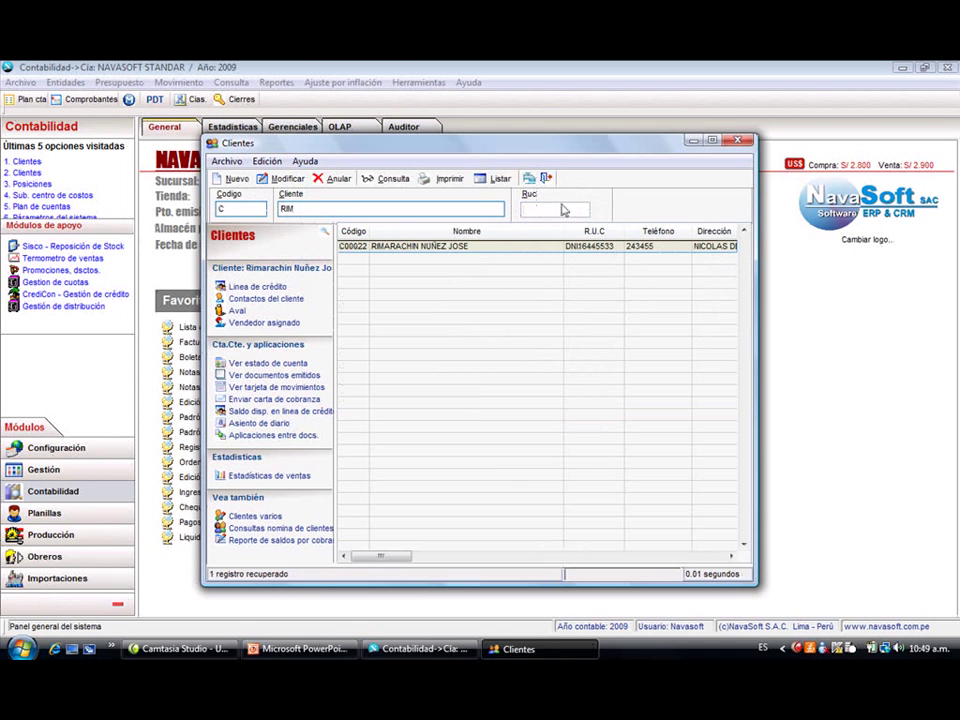
pyautogui.click(545, 178)
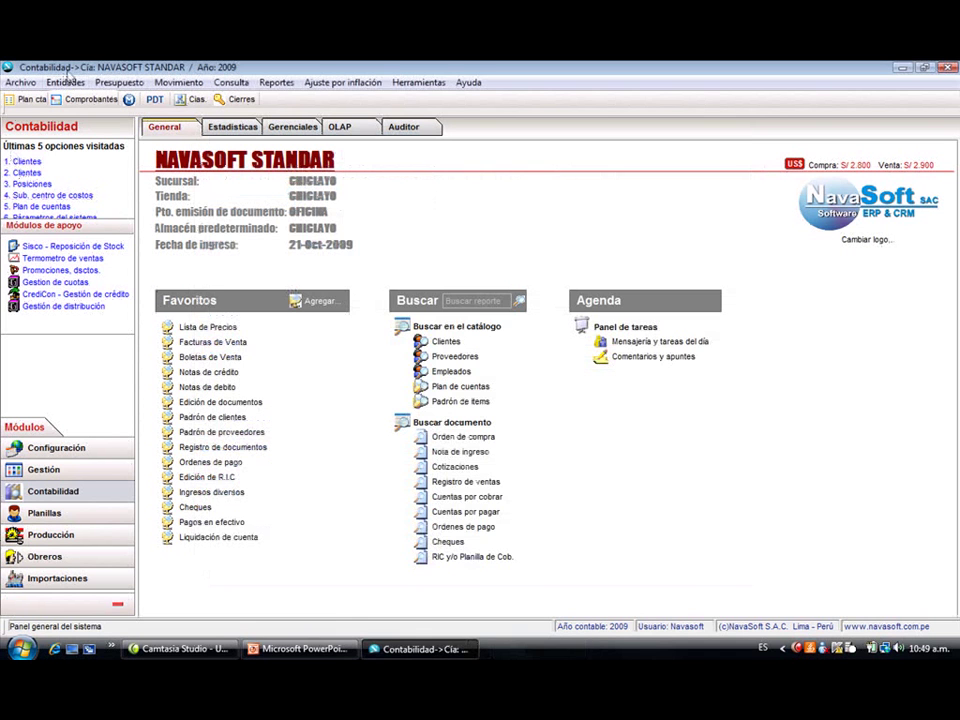
# - Load the Proveedores list, view Hotel Luna y Sol SAC's details without changes, and close it
pyautogui.click(66, 83)
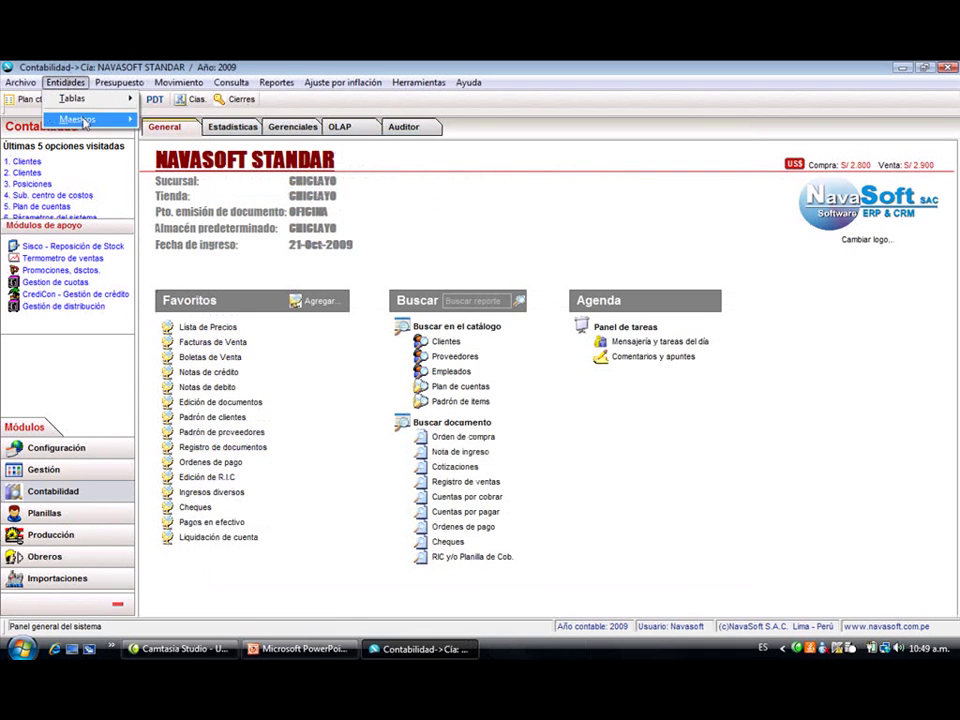
pyautogui.moveTo(100, 120)
pyautogui.click(165, 182)
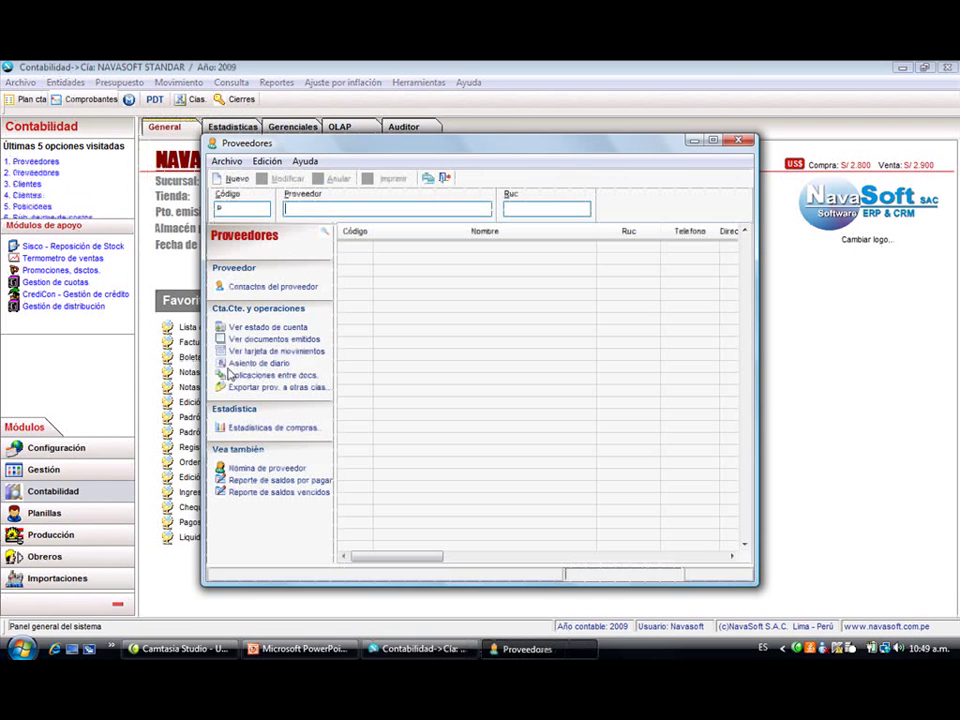
pyautogui.press('Return')
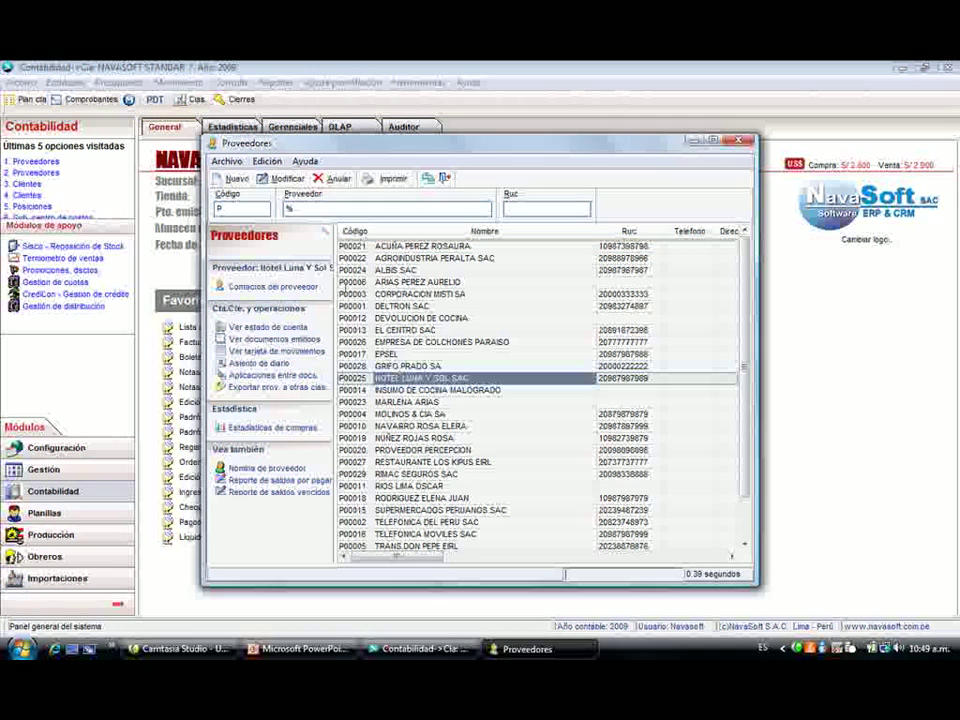
pyautogui.click(283, 178)
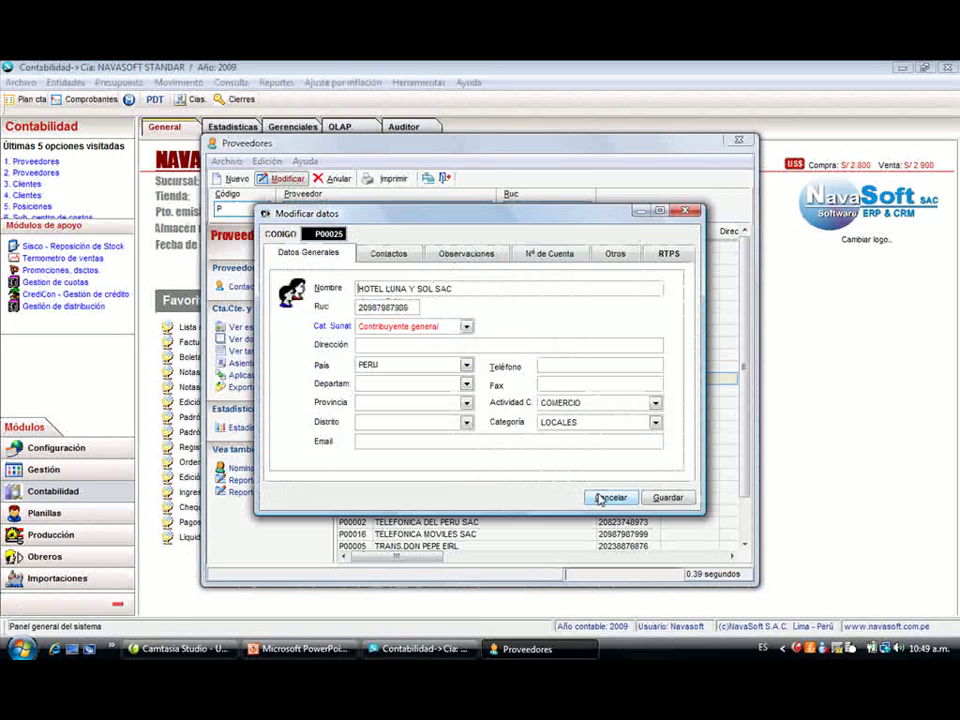
pyautogui.click(599, 498)
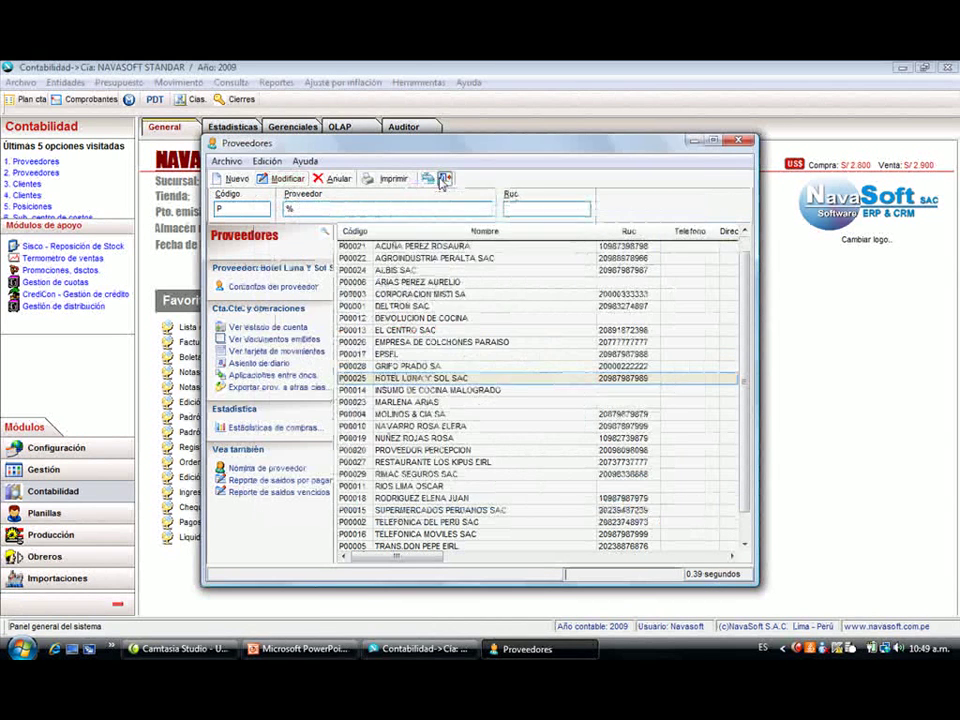
pyautogui.click(443, 179)
pyautogui.click(65, 82)
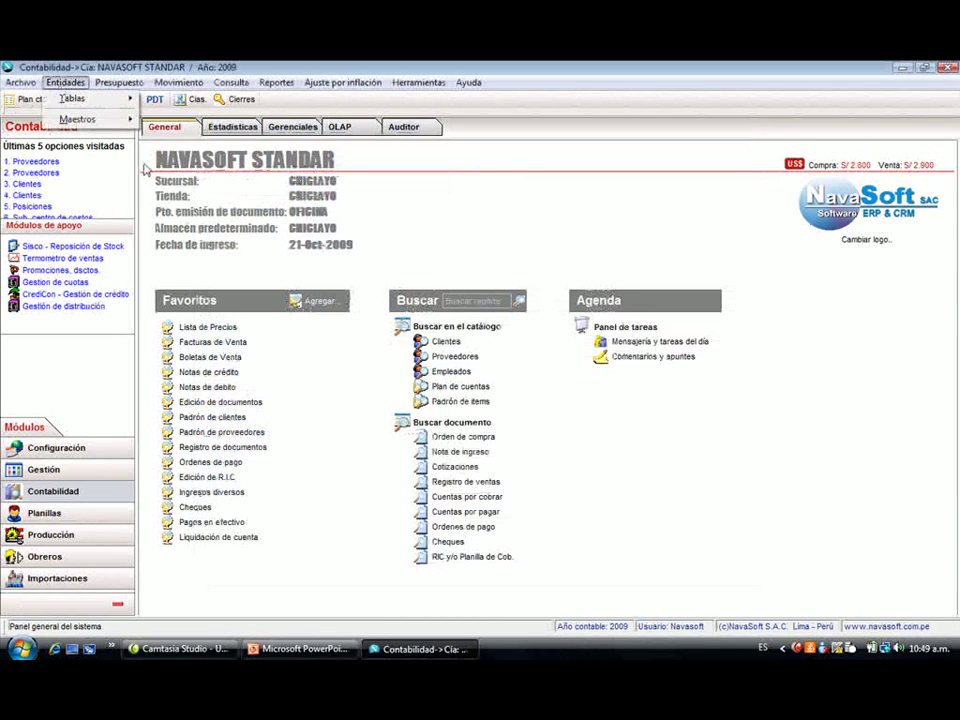
pyautogui.moveTo(118, 119)
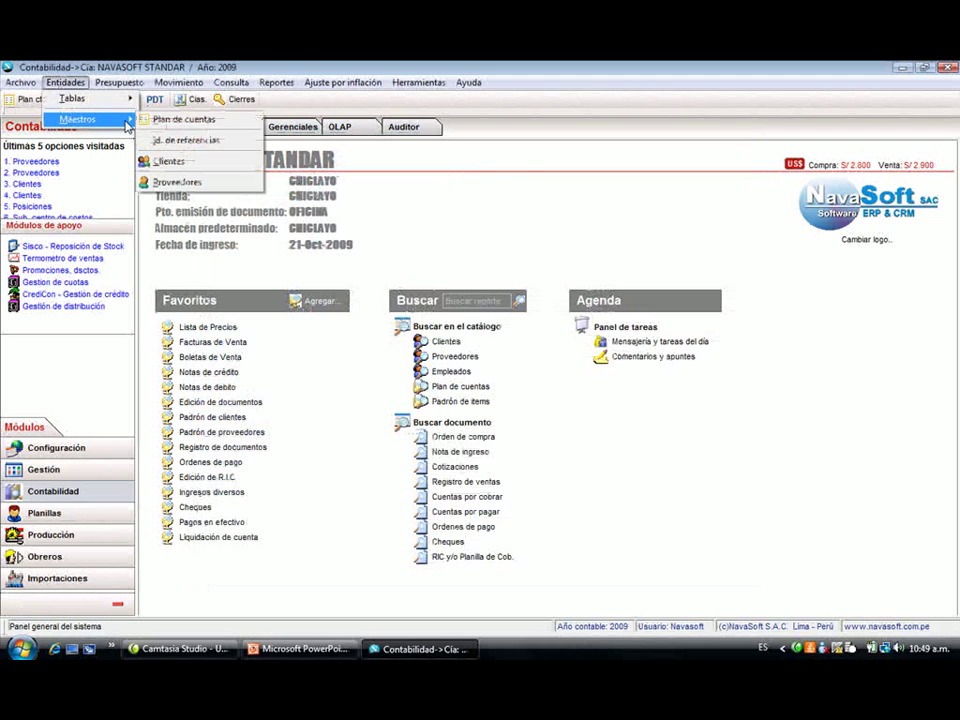
pyautogui.click(177, 145)
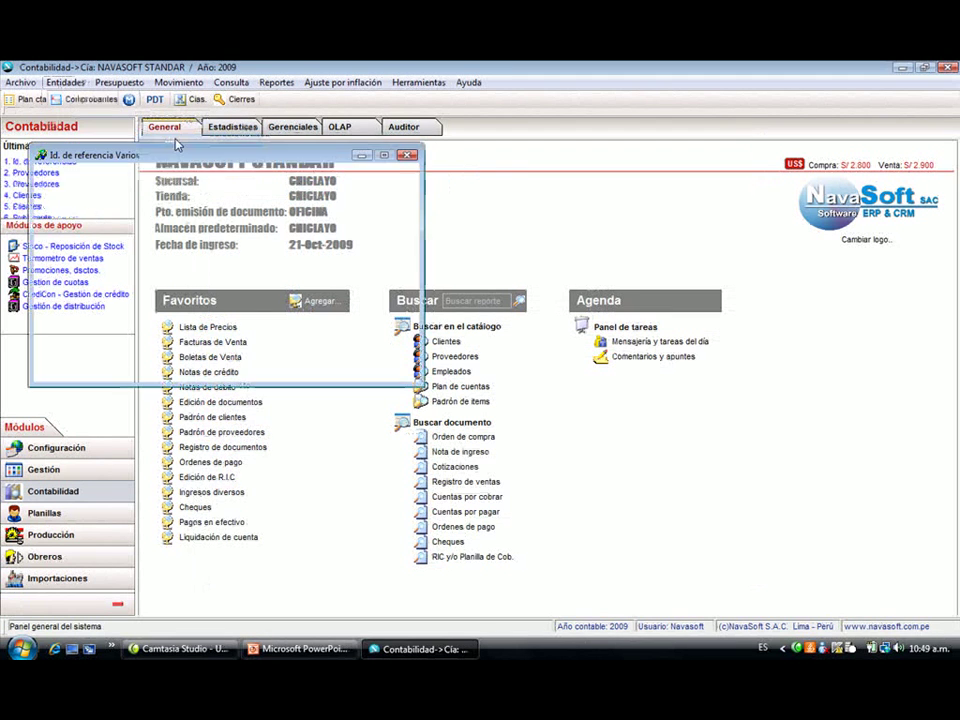
pyautogui.click(177, 245)
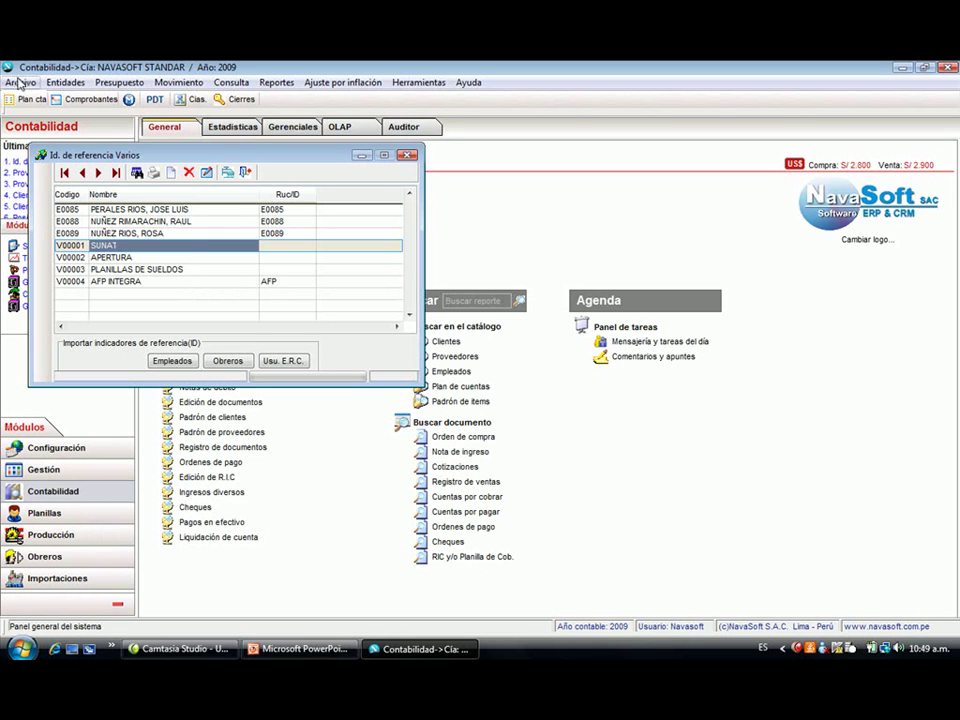
pyautogui.click(104, 224)
pyautogui.click(206, 172)
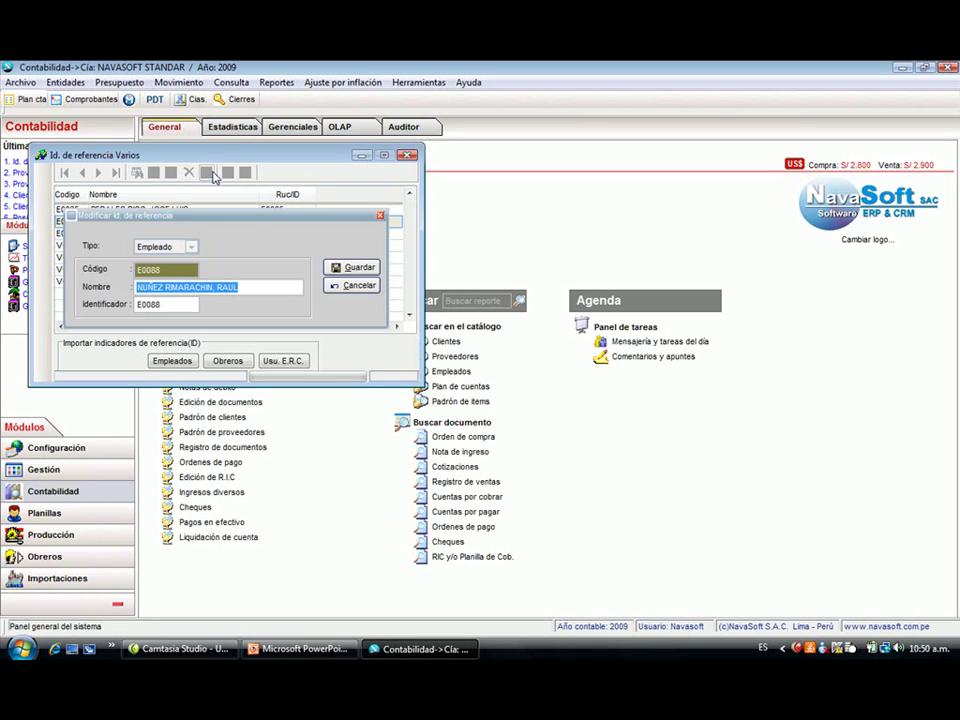
pyautogui.moveTo(249, 287); pyautogui.dragTo(136, 290)
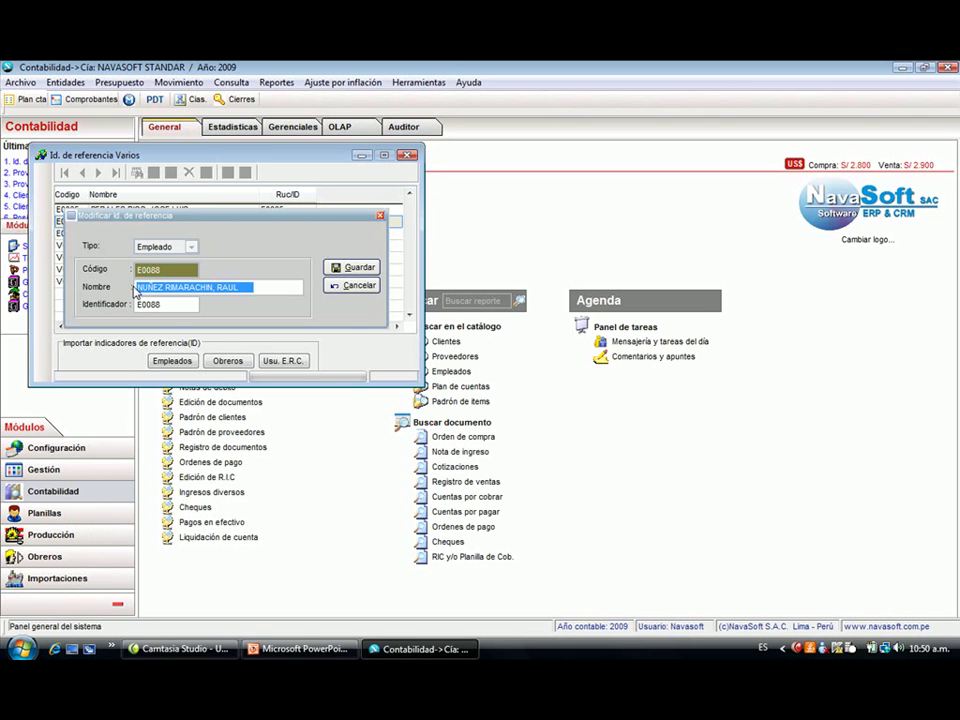
pyautogui.press('Return')
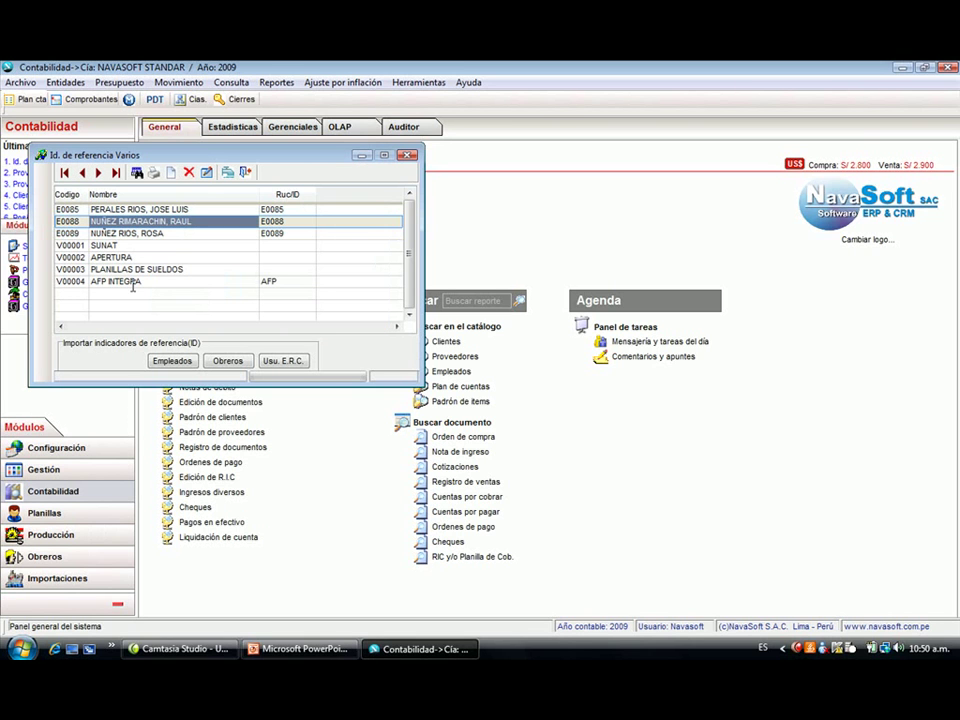
pyautogui.press('Down')
pyautogui.press('Down')
pyautogui.press('Down')
pyautogui.press('Down')
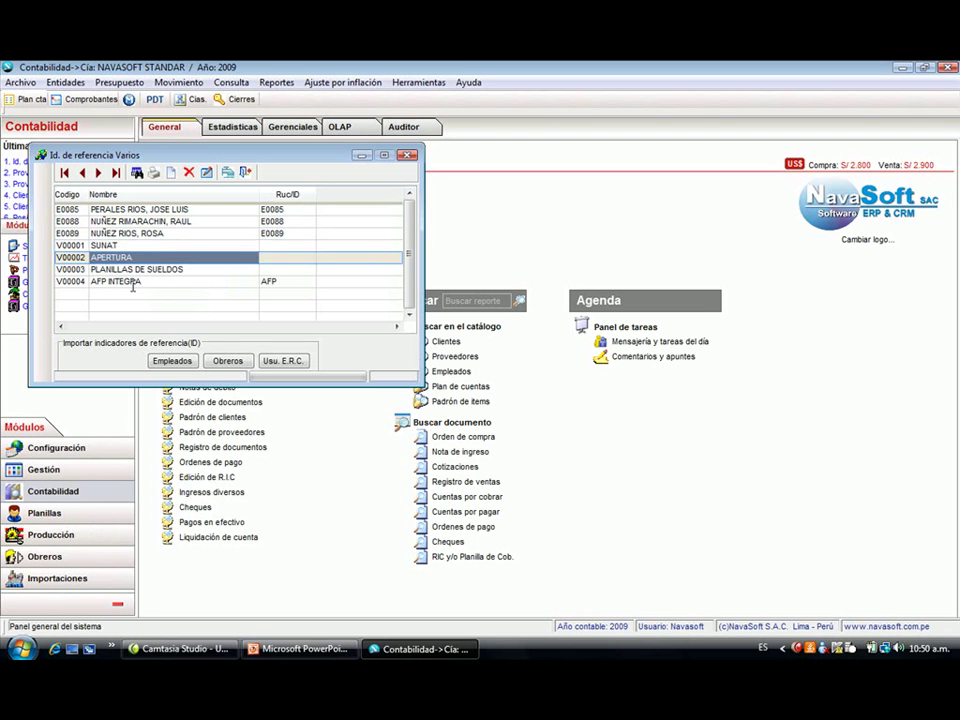
pyautogui.press('Down')
pyautogui.press('Up')
pyautogui.press('Up')
pyautogui.press('Up')
pyautogui.press('Up')
pyautogui.press('Up')
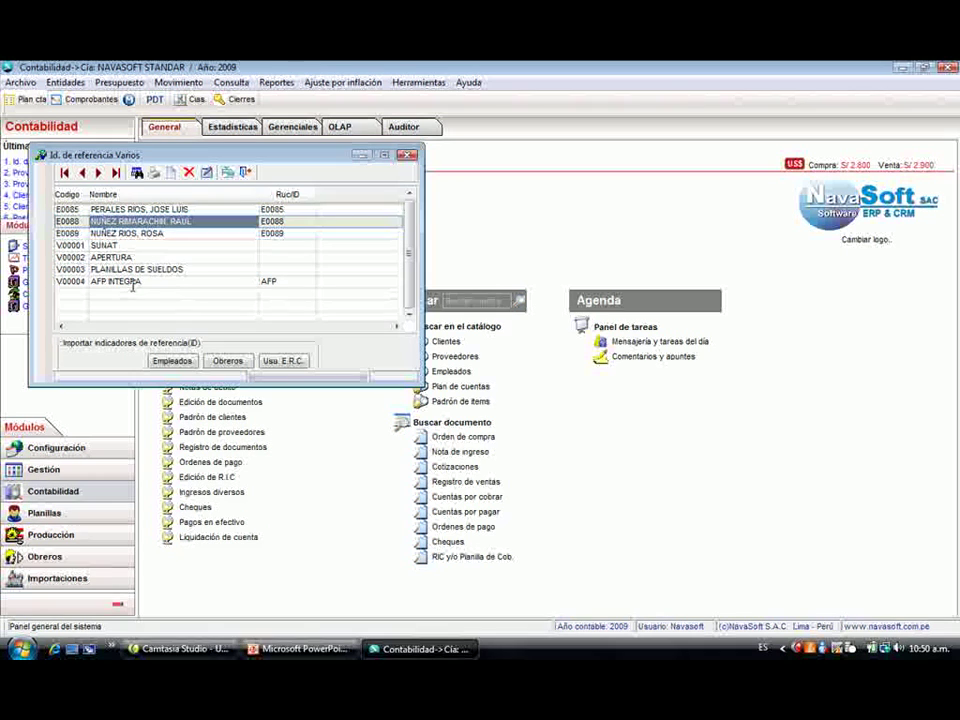
# - Start and cancel a new reference record, then open and close the SUNAT reference without changes
pyautogui.click(171, 173)
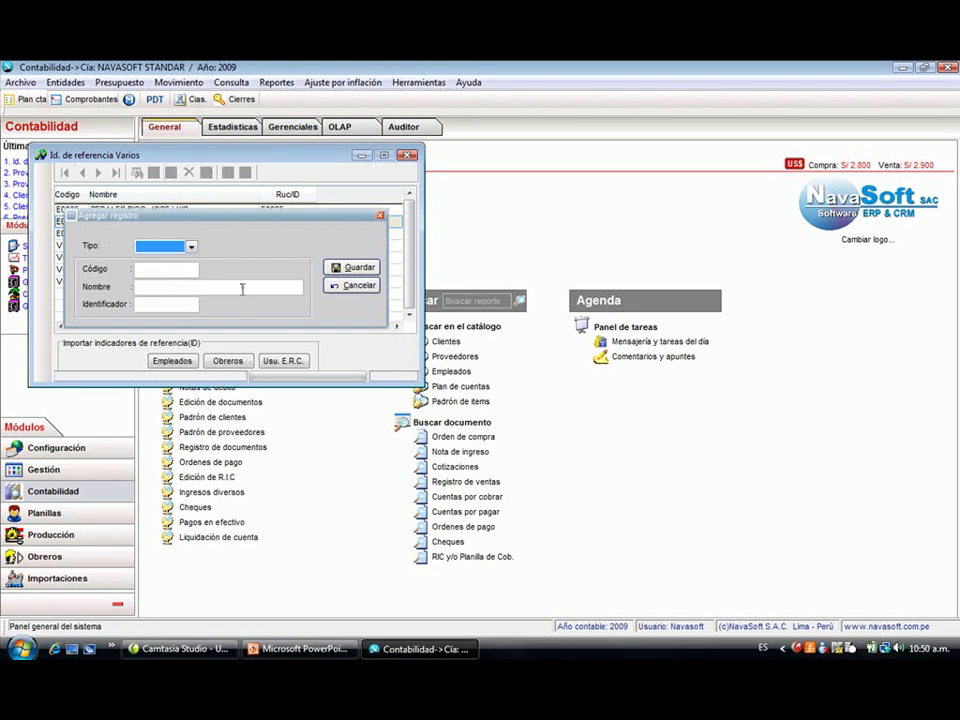
pyautogui.click(191, 246)
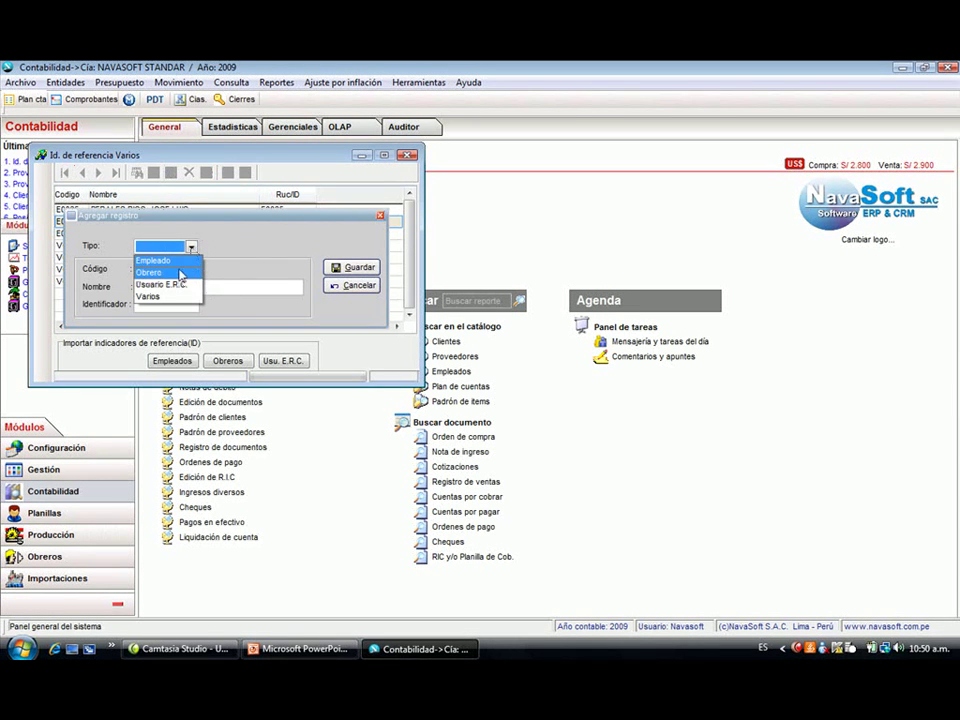
pyautogui.click(364, 288)
pyautogui.click(364, 287)
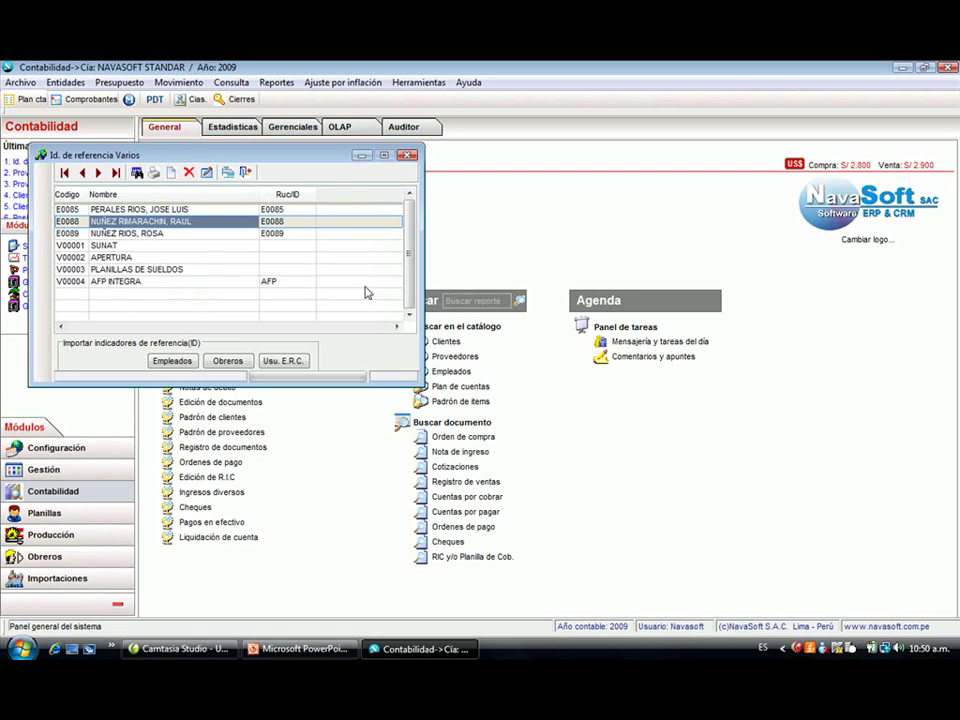
pyautogui.click(207, 173)
pyautogui.click(340, 286)
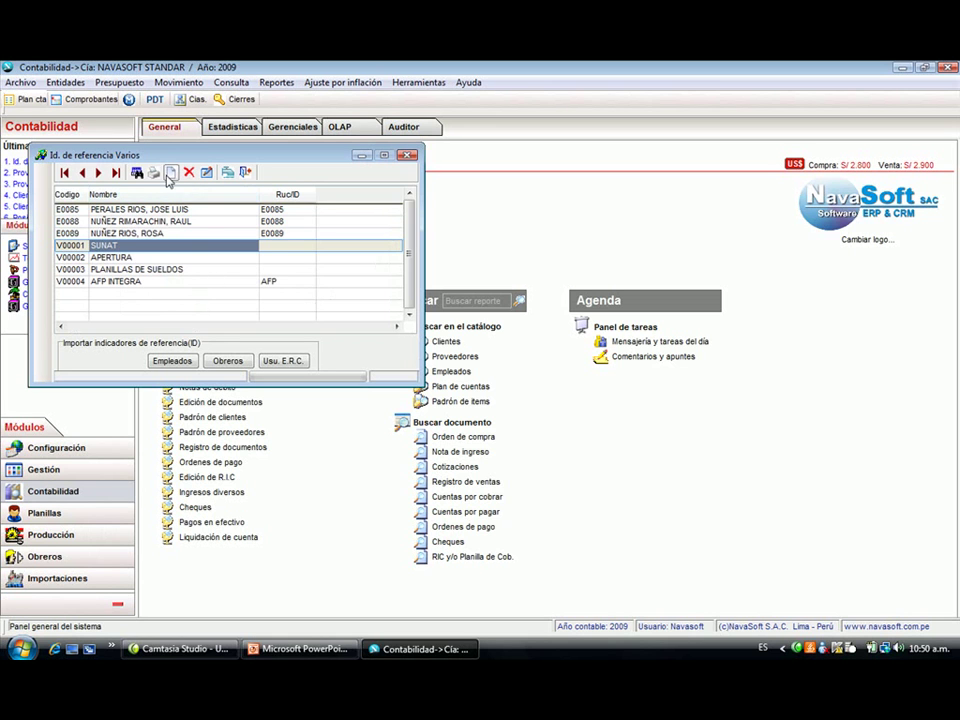
# - Save a Varios reference named AFP PRIMA with identifier AFPPRIMA, then close the reference list
pyautogui.click(171, 173)
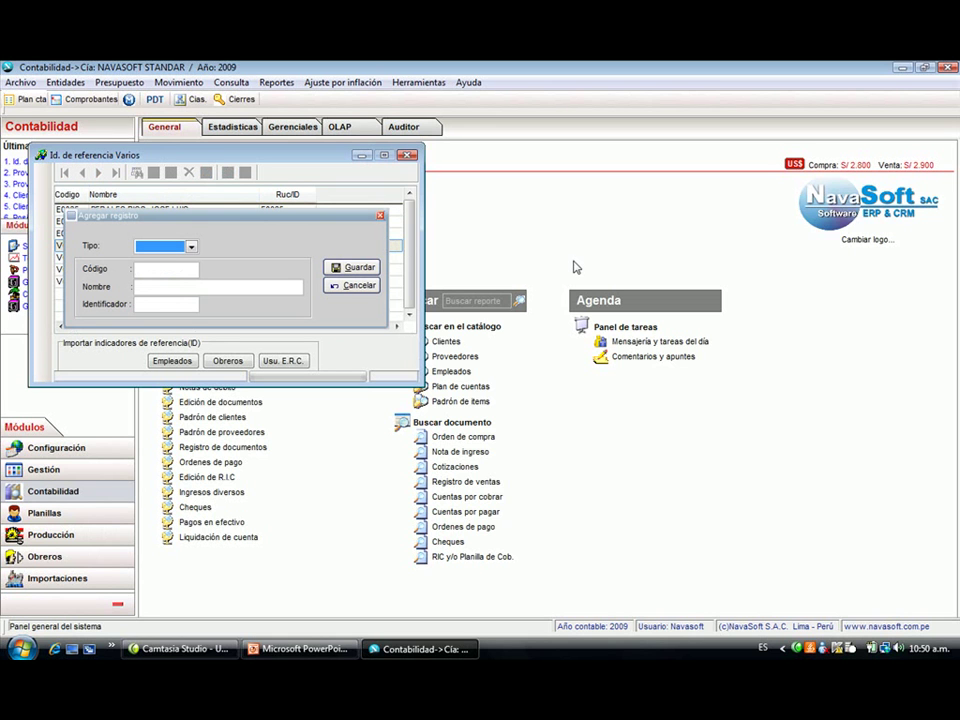
pyautogui.press('Tab')
pyautogui.press('Tab')
pyautogui.write('A')
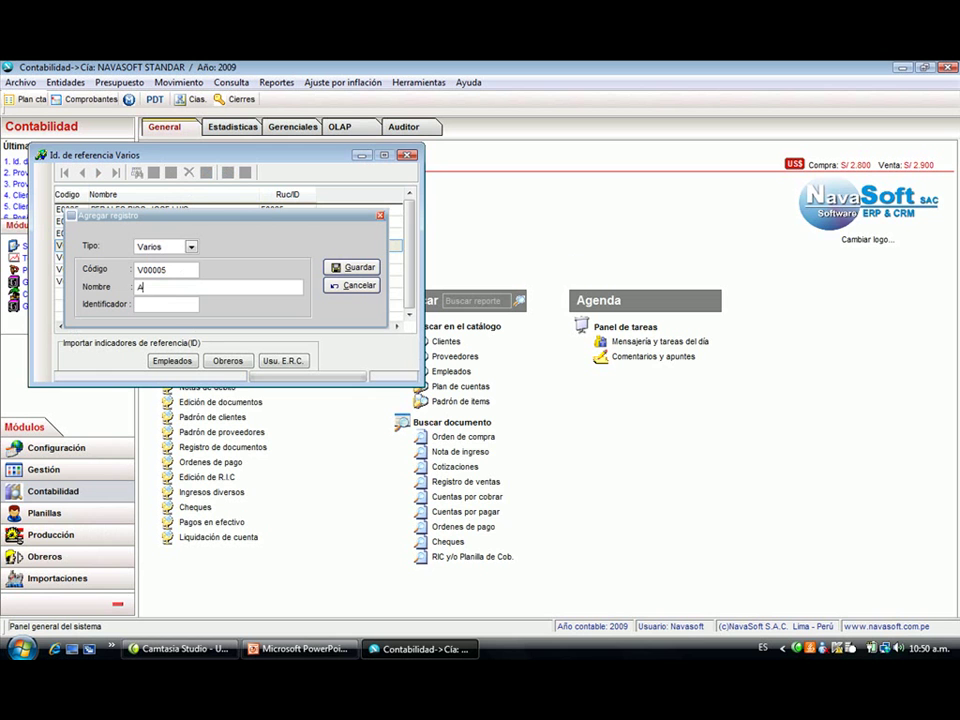
pyautogui.write('FO PRIMA')
pyautogui.write('AFPPRIMA')
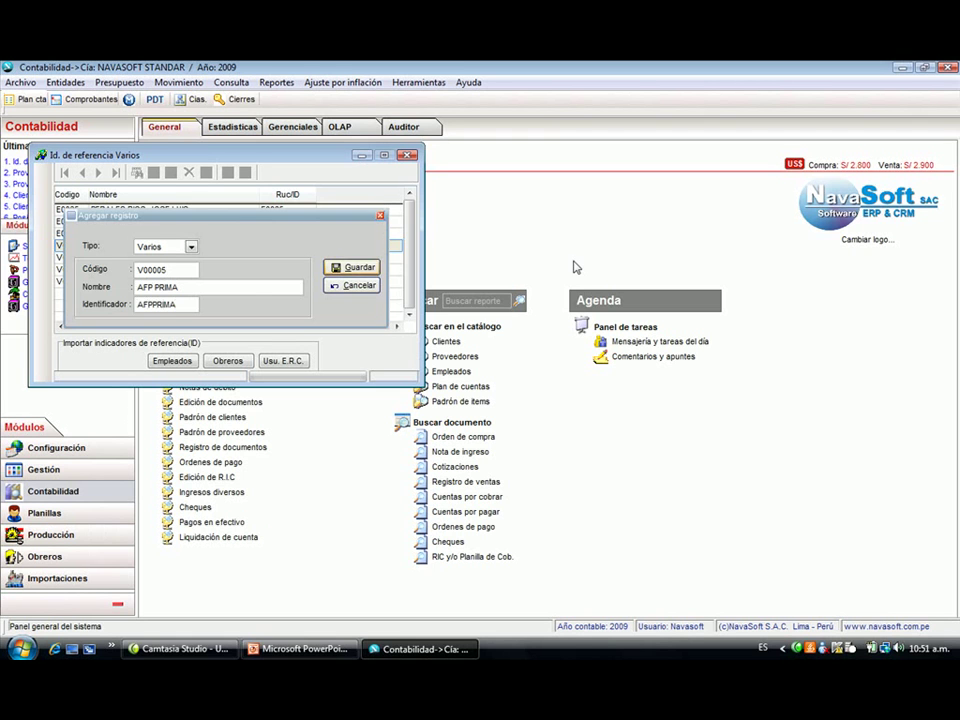
pyautogui.press('Return')
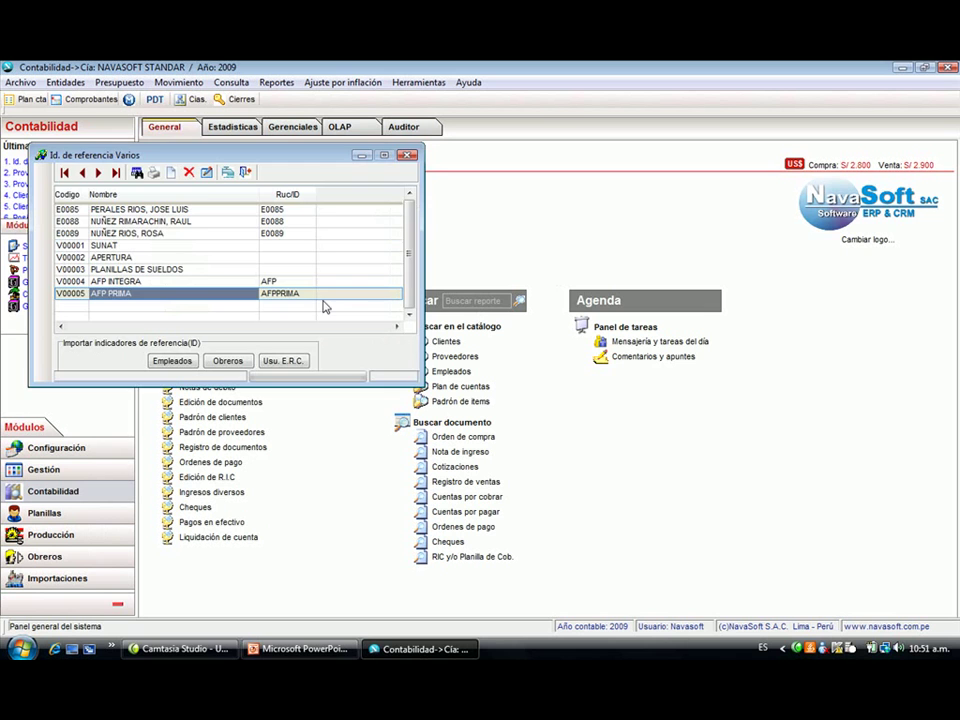
pyautogui.press('Escape')
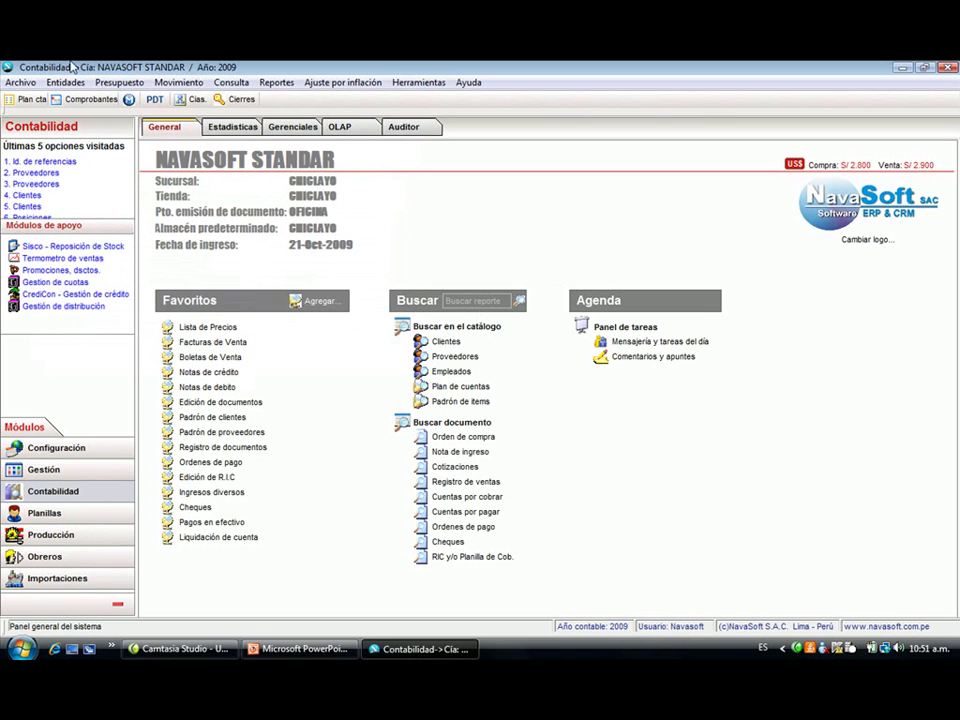
# - Open the Comprobantes voucher browser, cancelling a new voucher entry that was started
pyautogui.click(65, 83)
pyautogui.moveTo(75, 99)
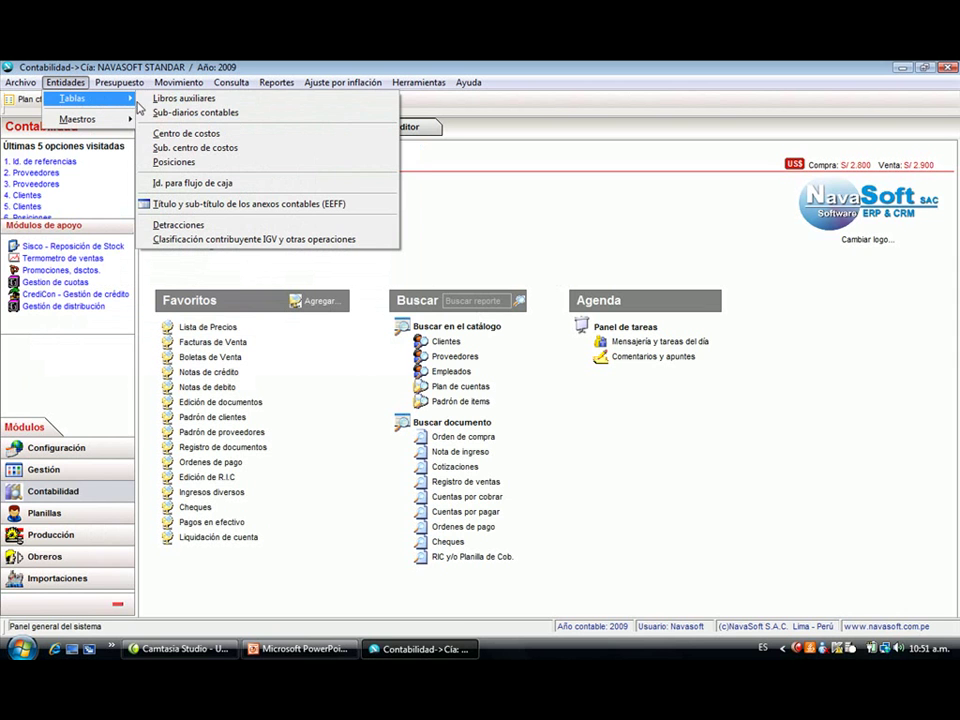
pyautogui.click(231, 277)
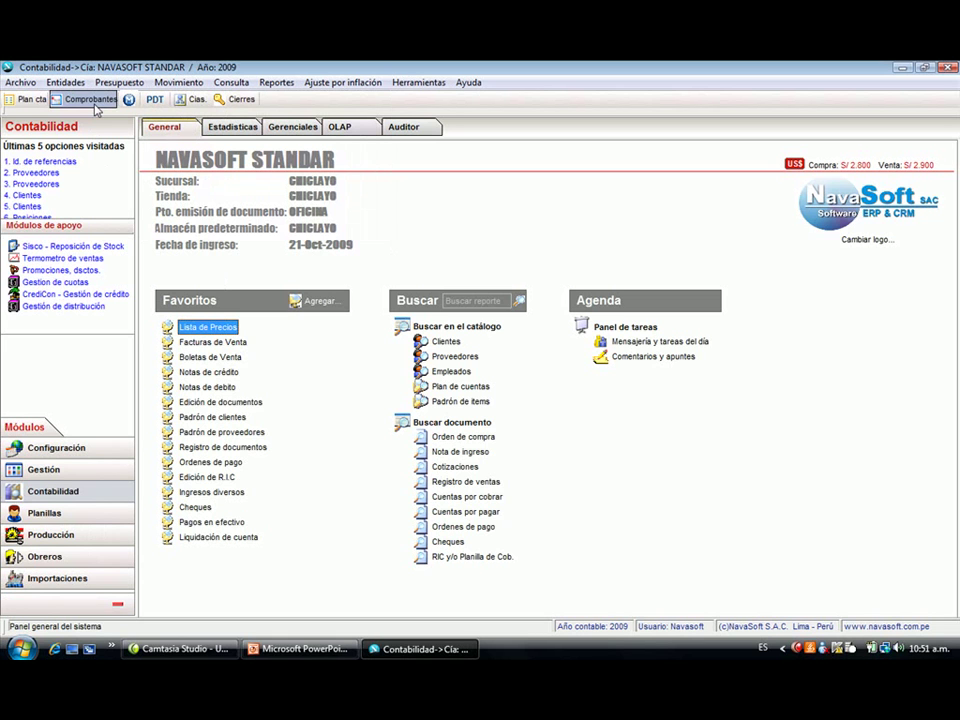
pyautogui.click(92, 100)
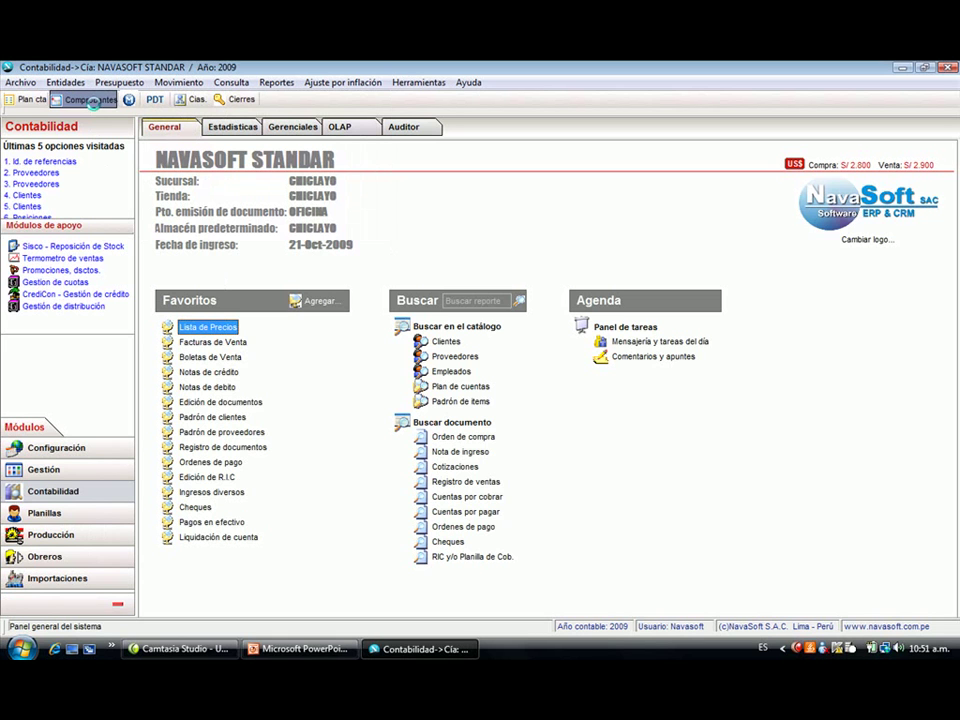
pyautogui.click(32, 156)
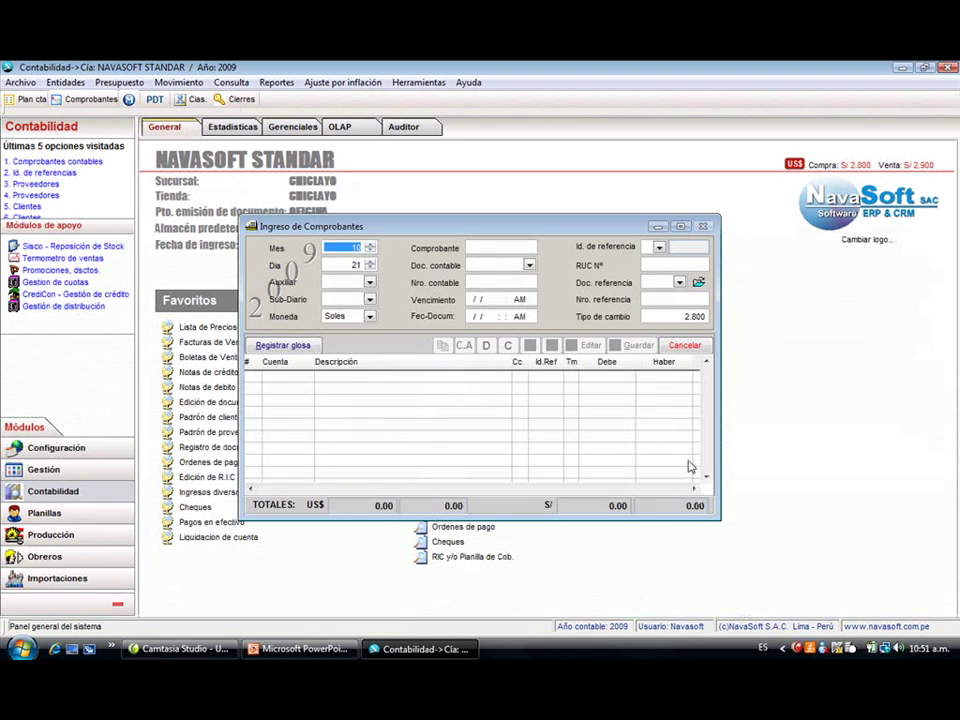
pyautogui.press('Escape')
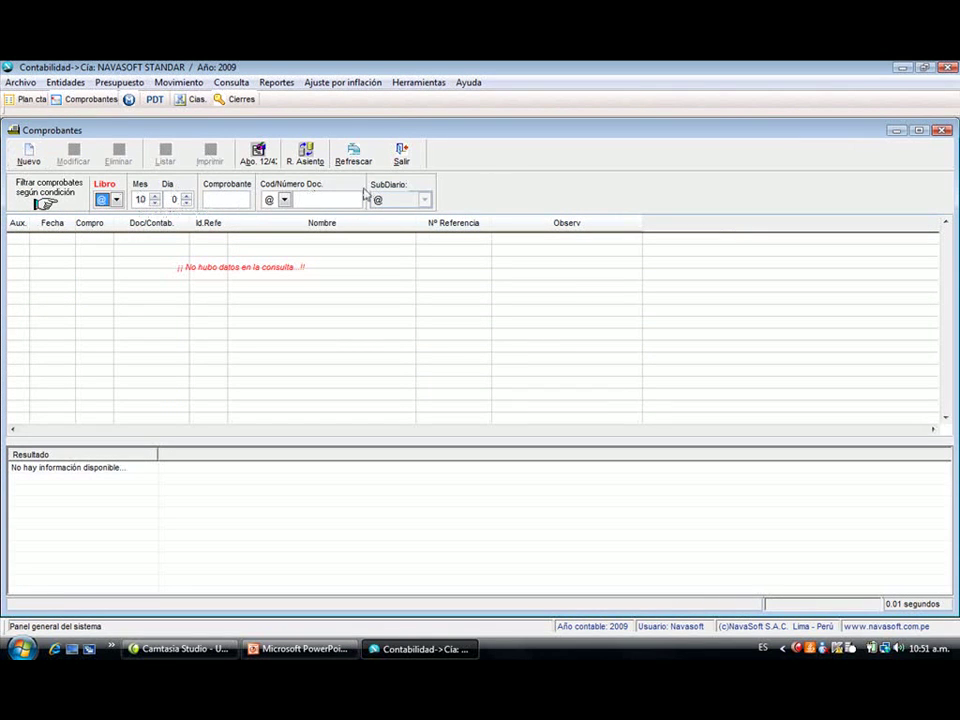
# - Keep the Libro filter on @ Todos and move to the Comprobante filter field
pyautogui.click(117, 201)
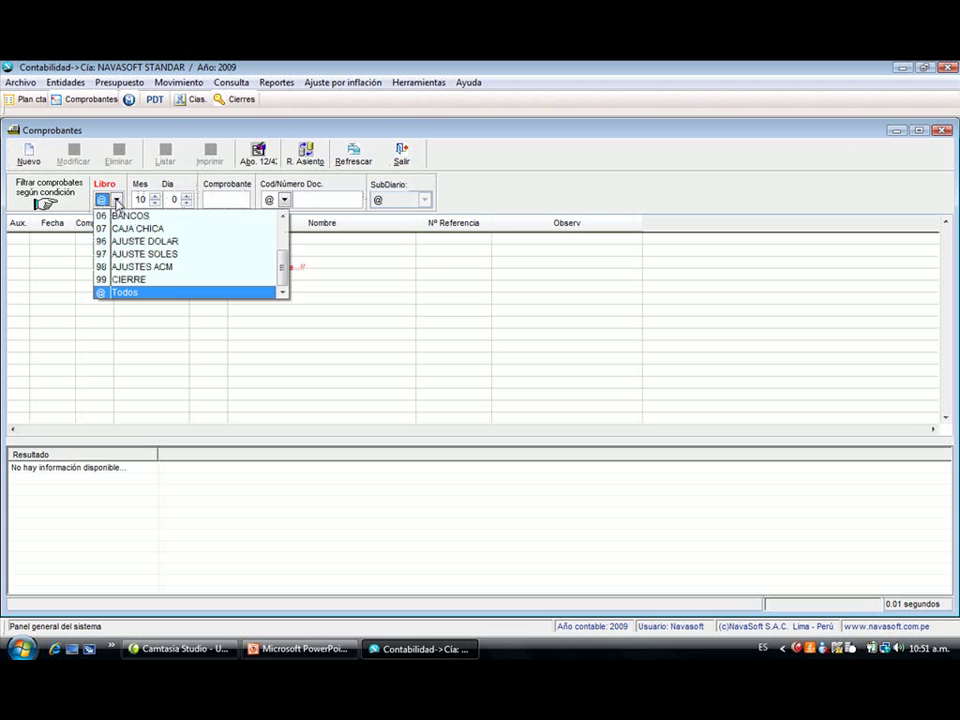
pyautogui.click(117, 201)
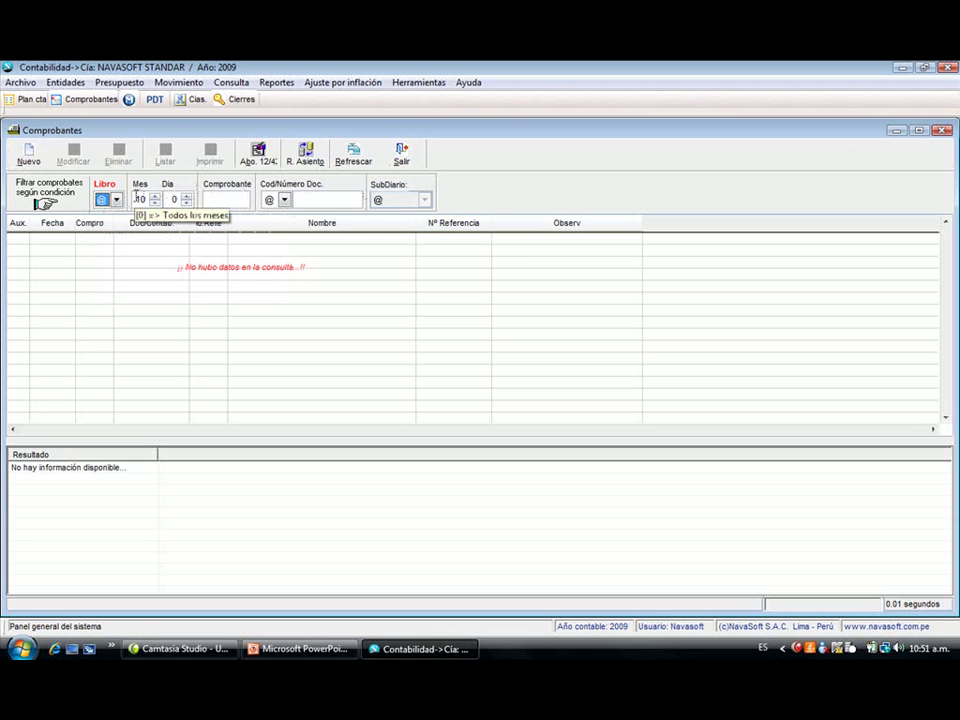
pyautogui.click(213, 199)
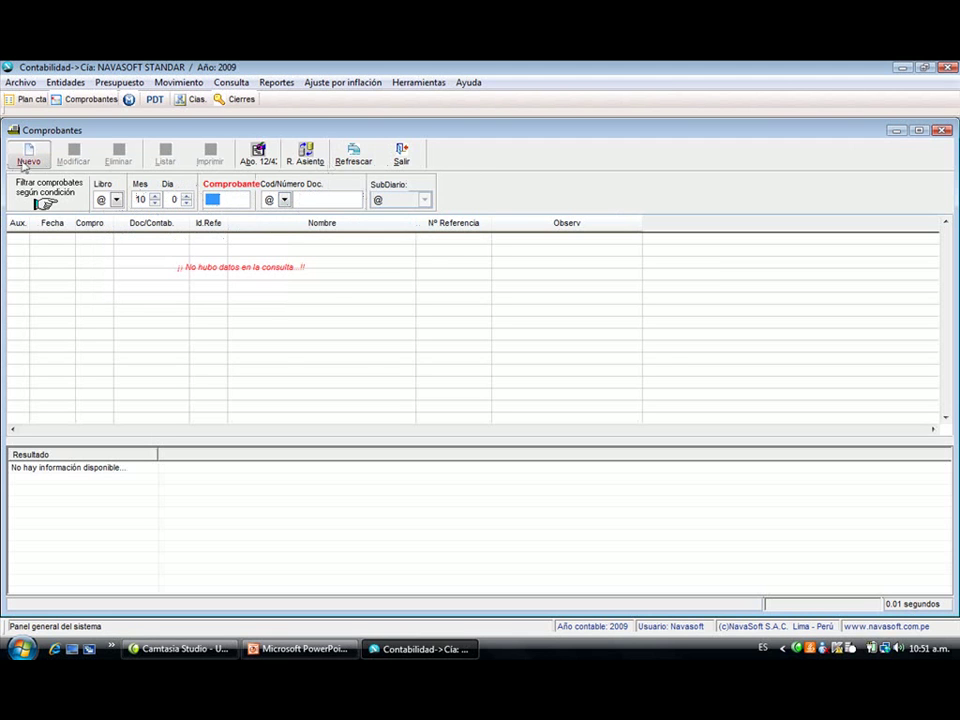
# - Start a new voucher for month 1, day 1, with auxiliary book 01 APERTURA
pyautogui.click(28, 156)
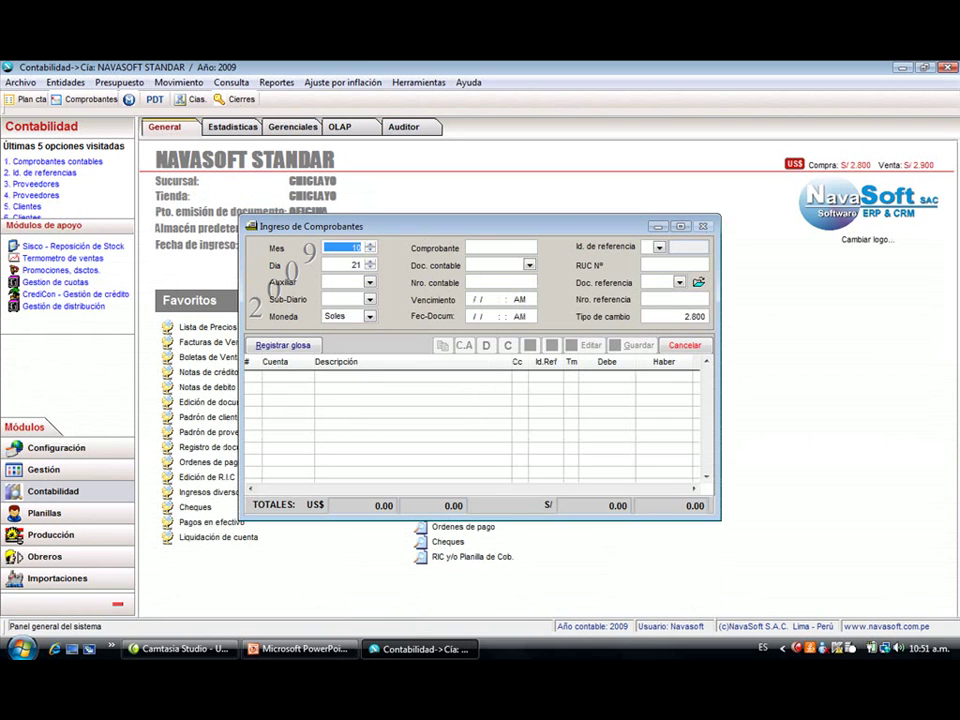
pyautogui.write('1')
pyautogui.press('Return')
pyautogui.write('1')
pyautogui.press('Return')
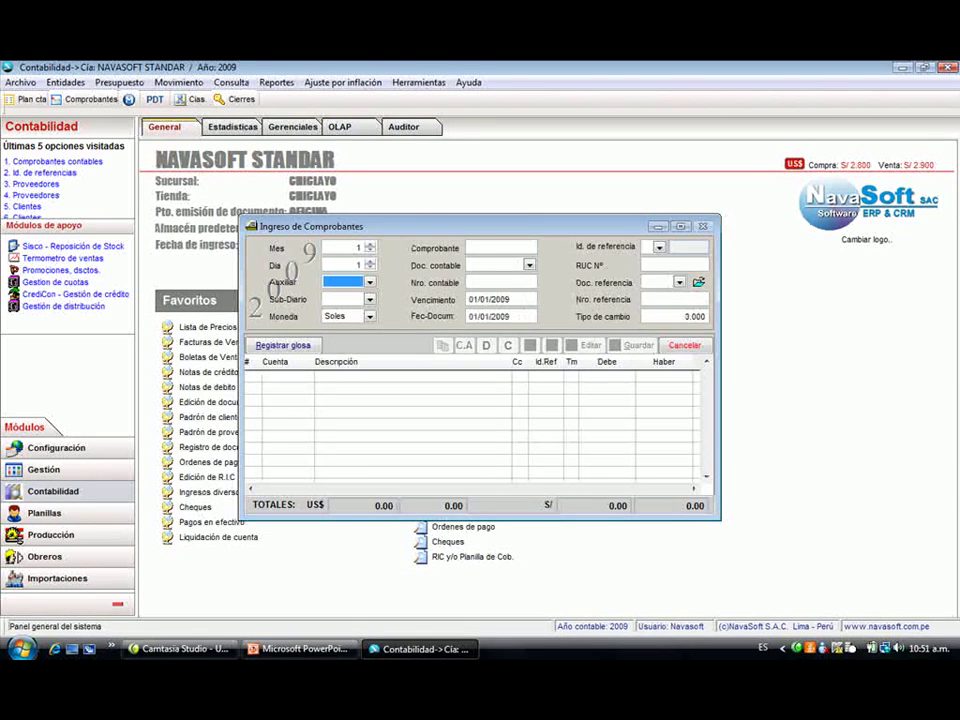
pyautogui.write('01')
pyautogui.hotkey('alt', 'Down')
pyautogui.press('Down')
pyautogui.press('Up')
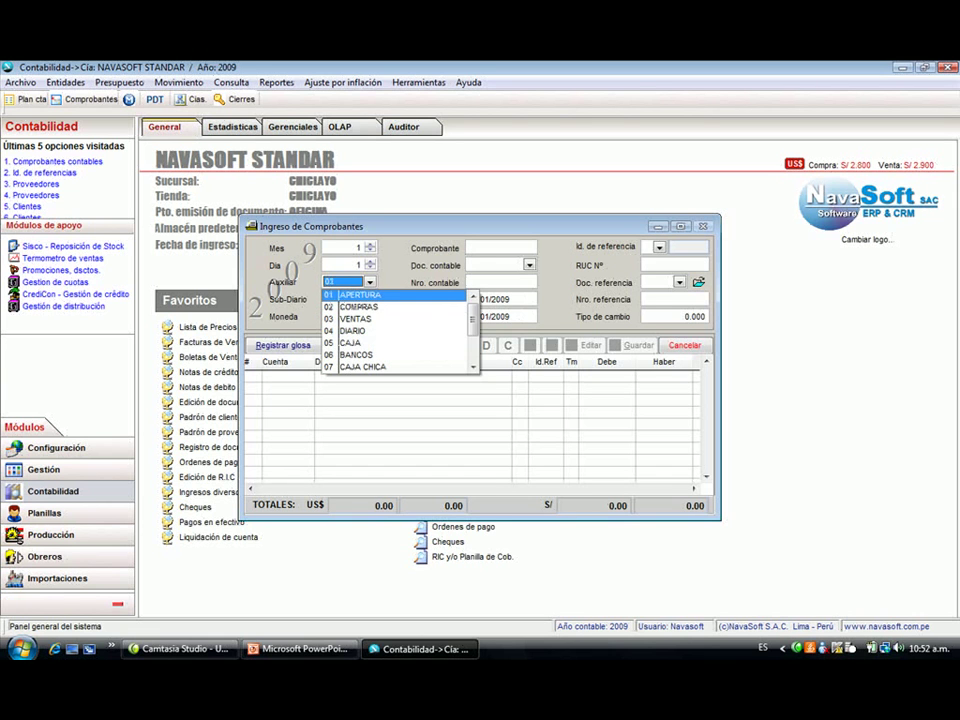
pyautogui.press('Return')
pyautogui.press('Return')
pyautogui.press('Return')
# - Enter accounting number APE-2009, reference V00002 and exchange rate 3.000, checking the dollar rate table
pyautogui.press('Return')
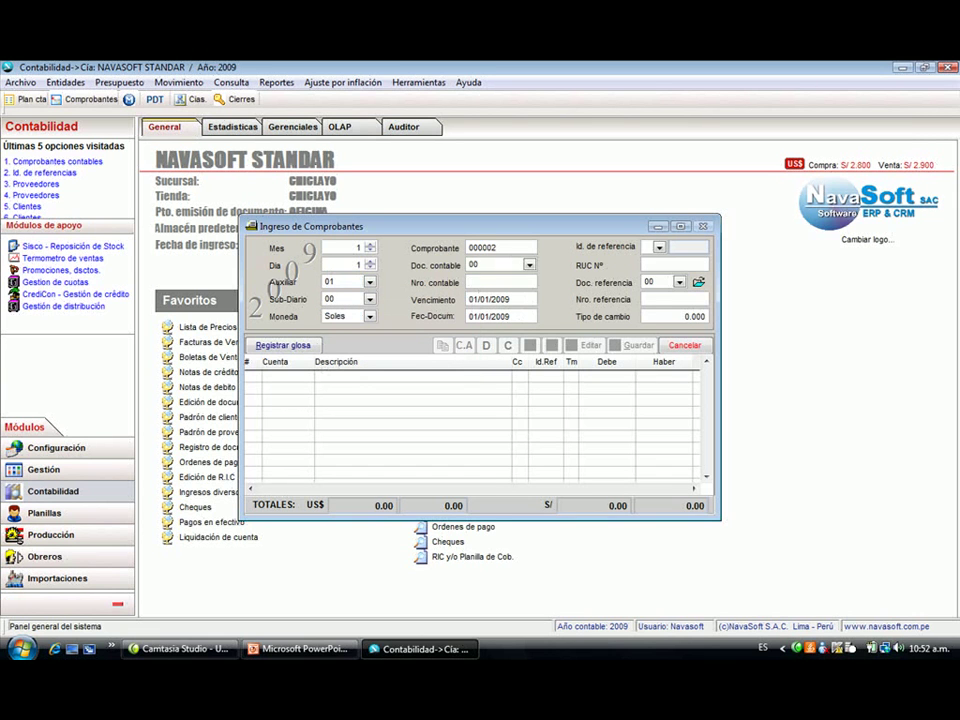
pyautogui.write('APE-2009')
pyautogui.press('Return')
pyautogui.press('Return')
pyautogui.press('Return')
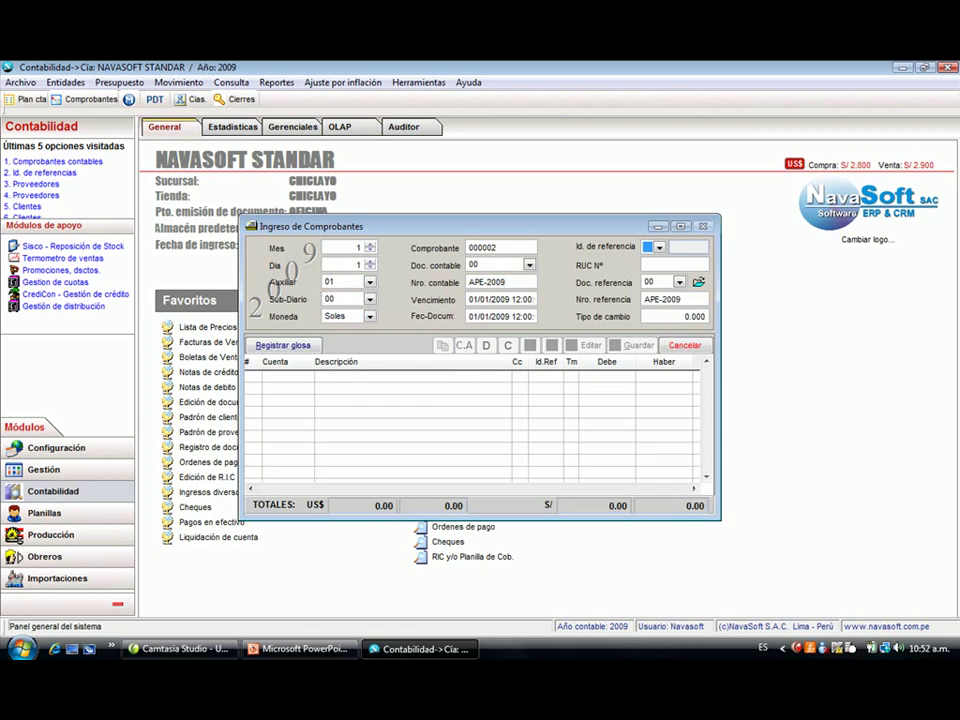
pyautogui.press('v')
pyautogui.press('Return')
pyautogui.write('A')
pyautogui.press('Return')
pyautogui.press('Return')
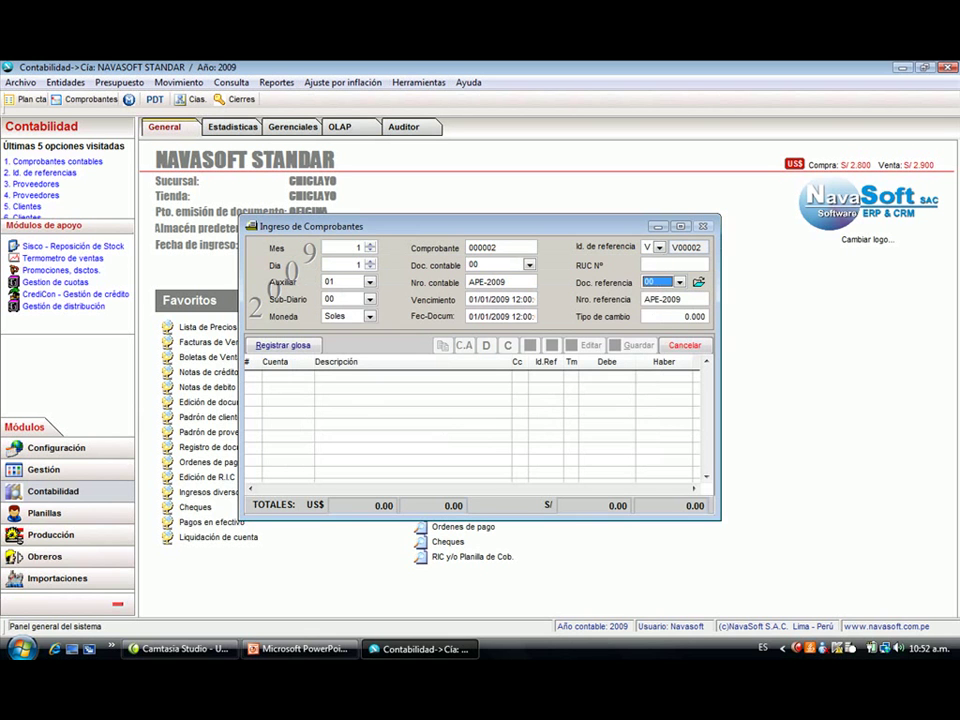
pyautogui.press('Return')
pyautogui.press('Return')
pyautogui.write('3')
pyautogui.press('Return')
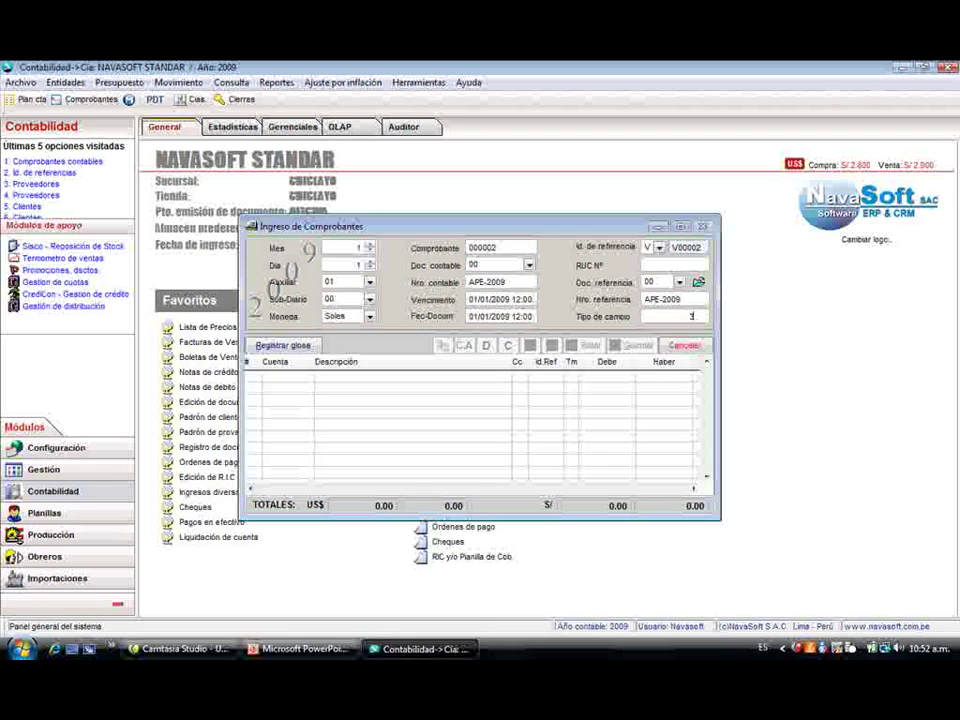
pyautogui.press('Return')
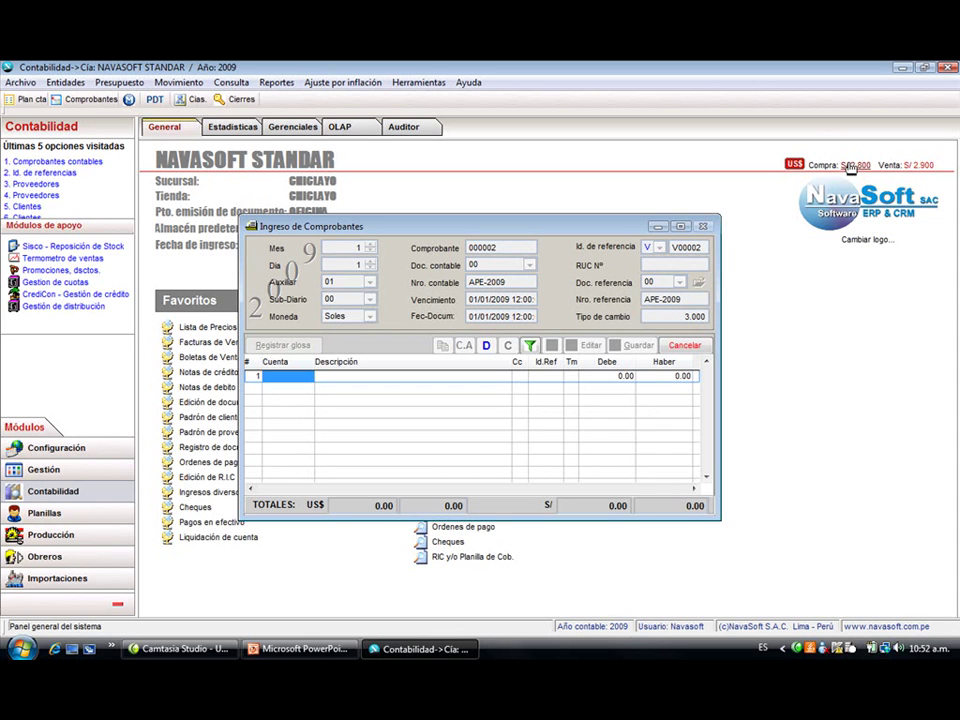
pyautogui.click(851, 166)
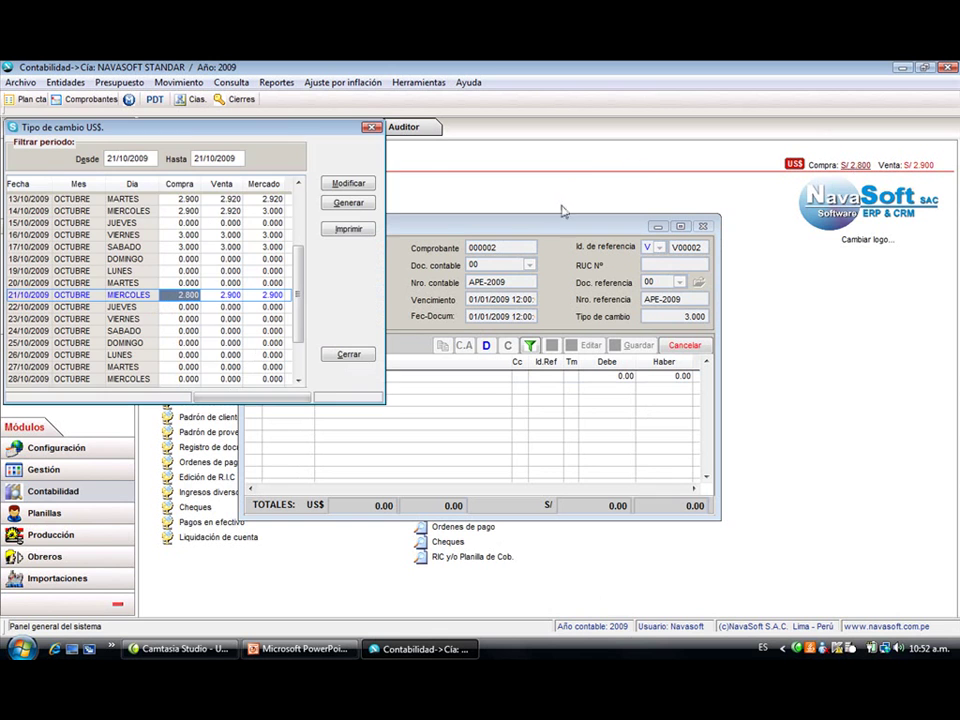
pyautogui.click(371, 130)
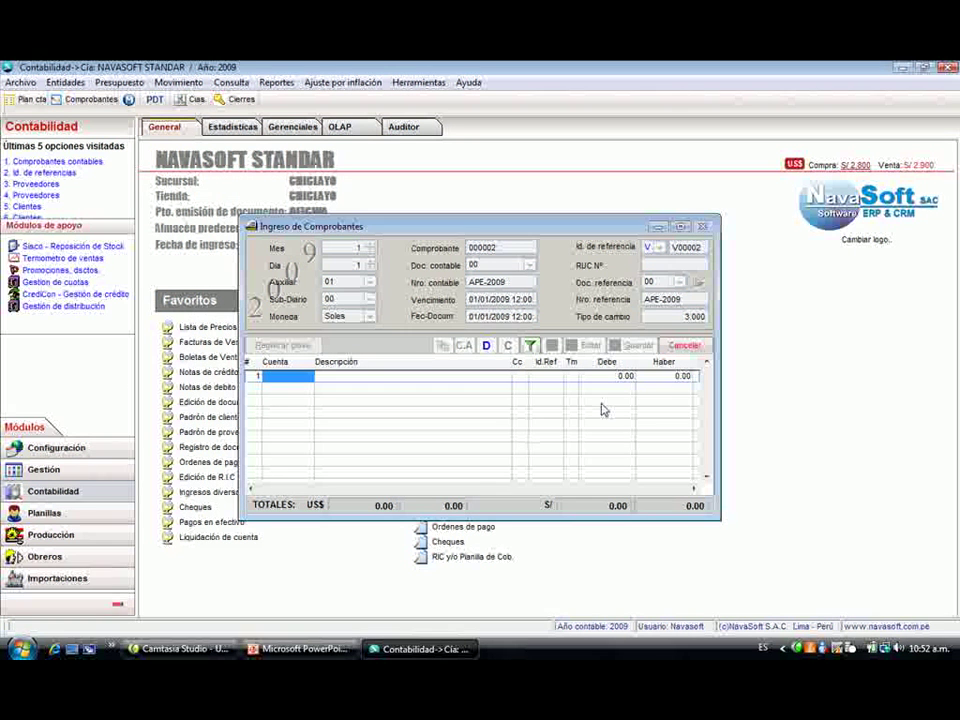
# - Add the first line, described ASIENTO DE APERTURA, with a 5,000.00 debit
pyautogui.write('10410101')
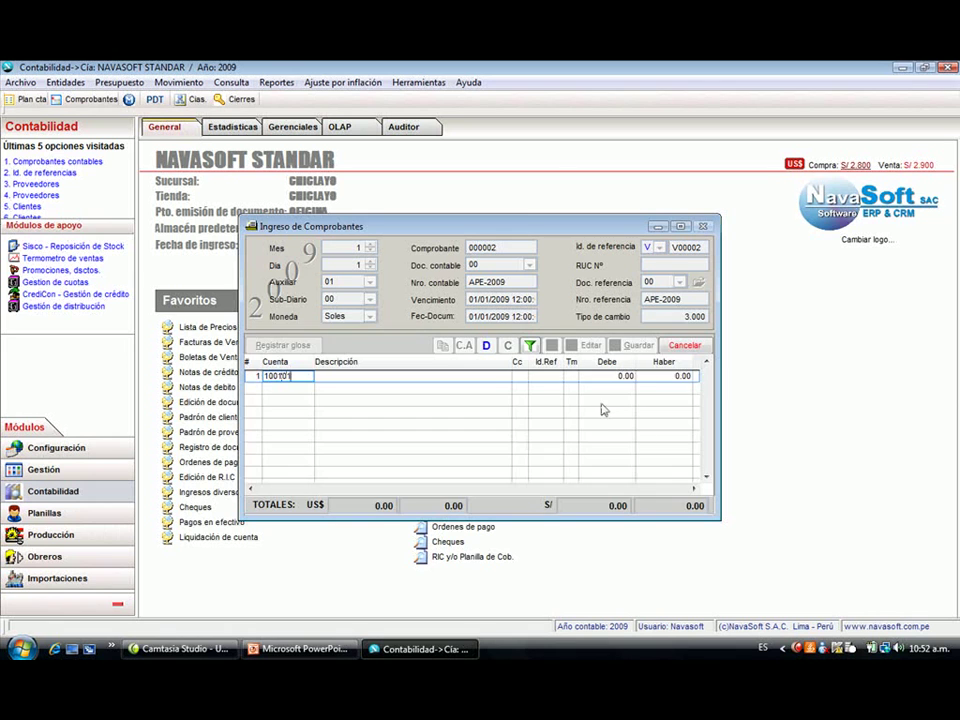
pyautogui.press('Return')
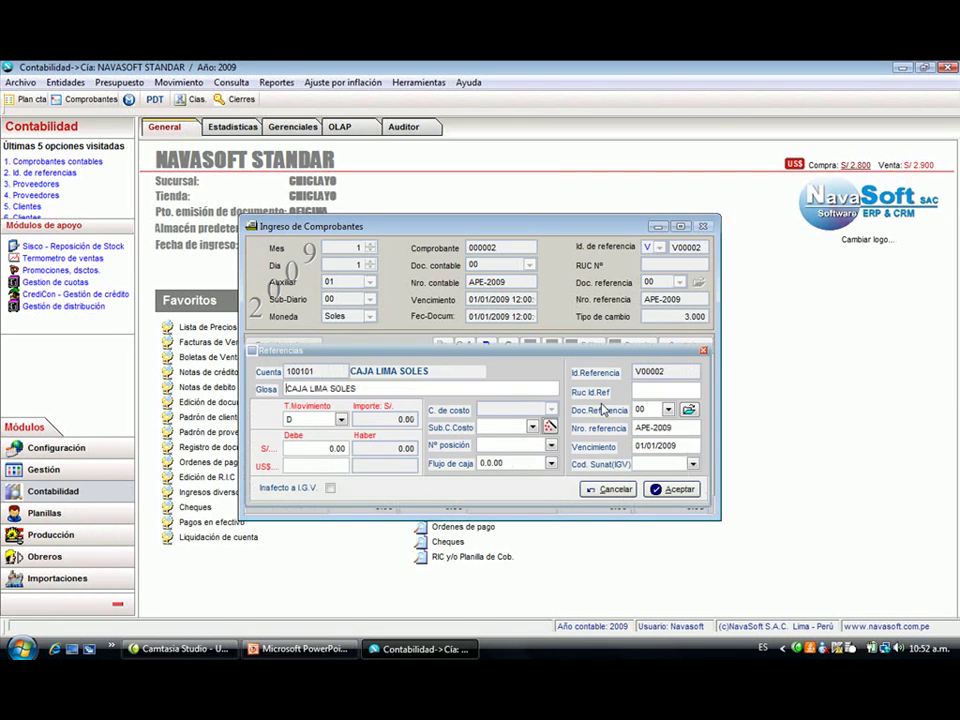
pyautogui.write('ASIENTO DE PE')
pyautogui.press('BackSpace')
pyautogui.press('BackSpace')
pyautogui.write('APERTURA')
pyautogui.press('Return')
pyautogui.press('Return')
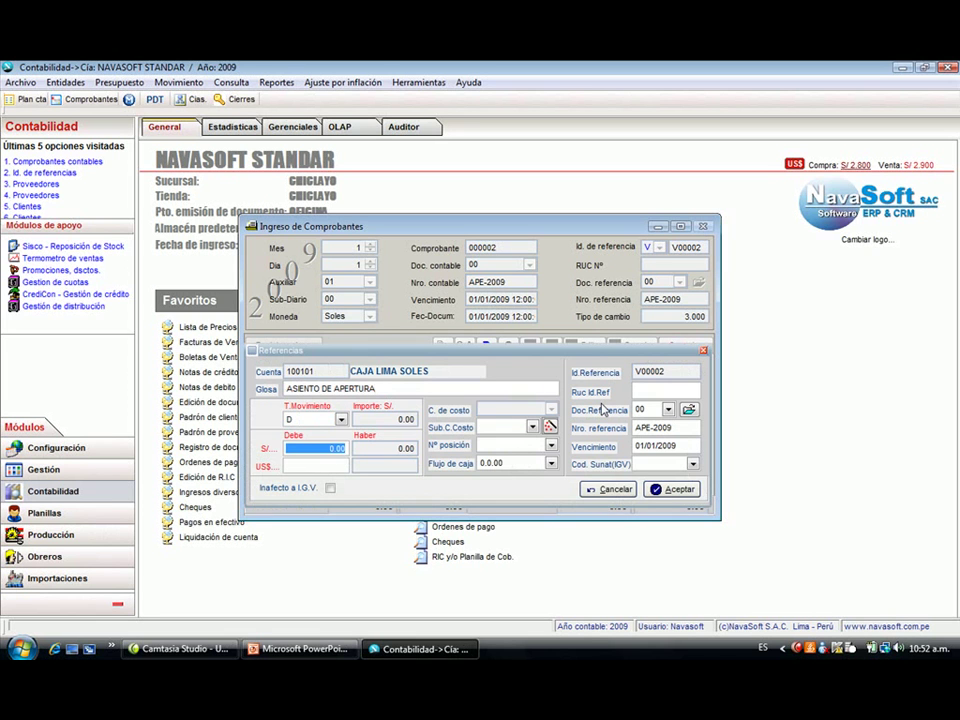
pyautogui.write('5000')
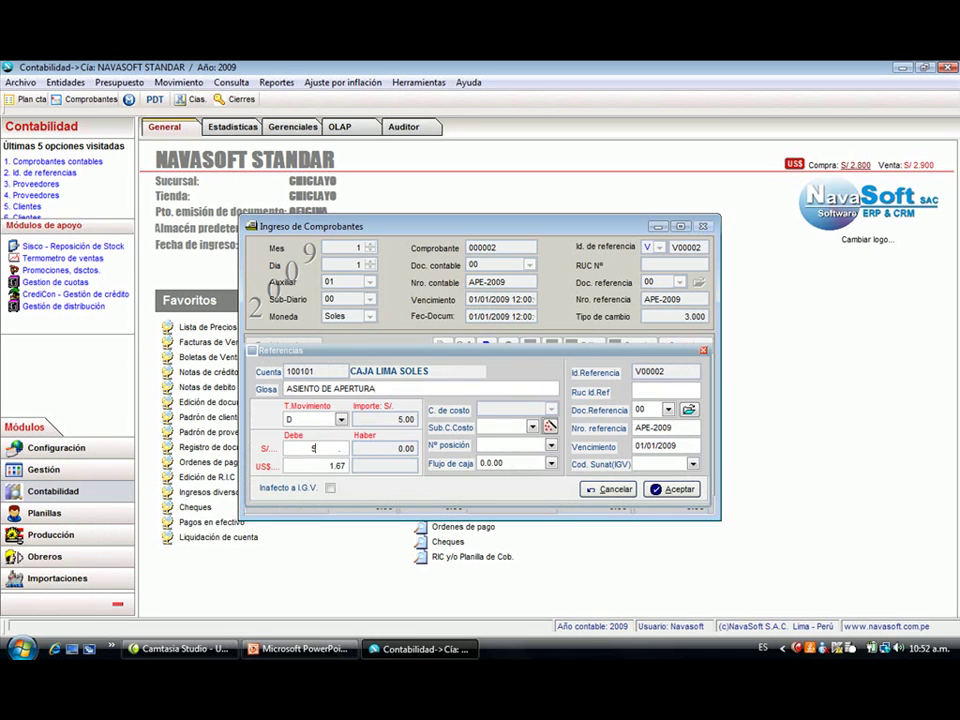
pyautogui.press('Return')
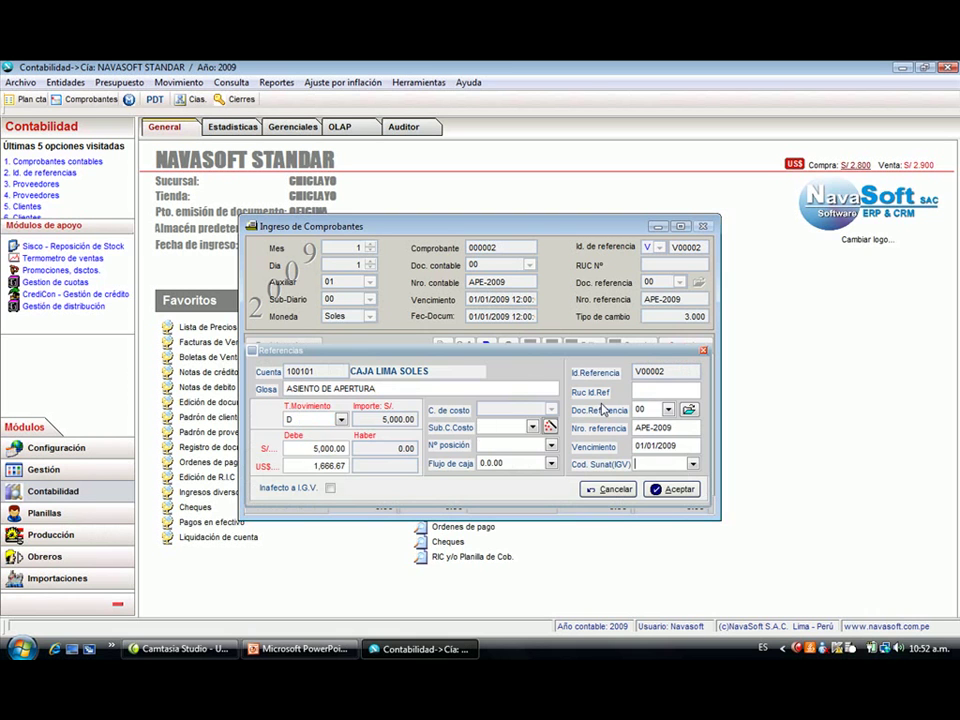
pyautogui.press('Return')
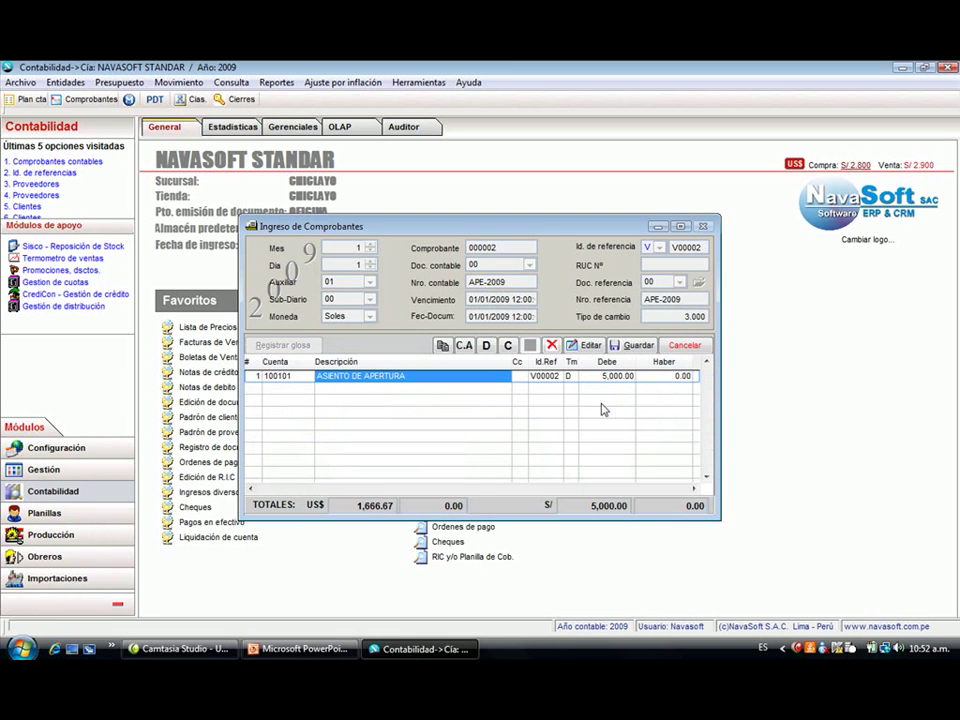
# - Add debit lines of 1,000.00 on account 100401 and 5,000.00 on account 100402
pyautogui.press('Down')
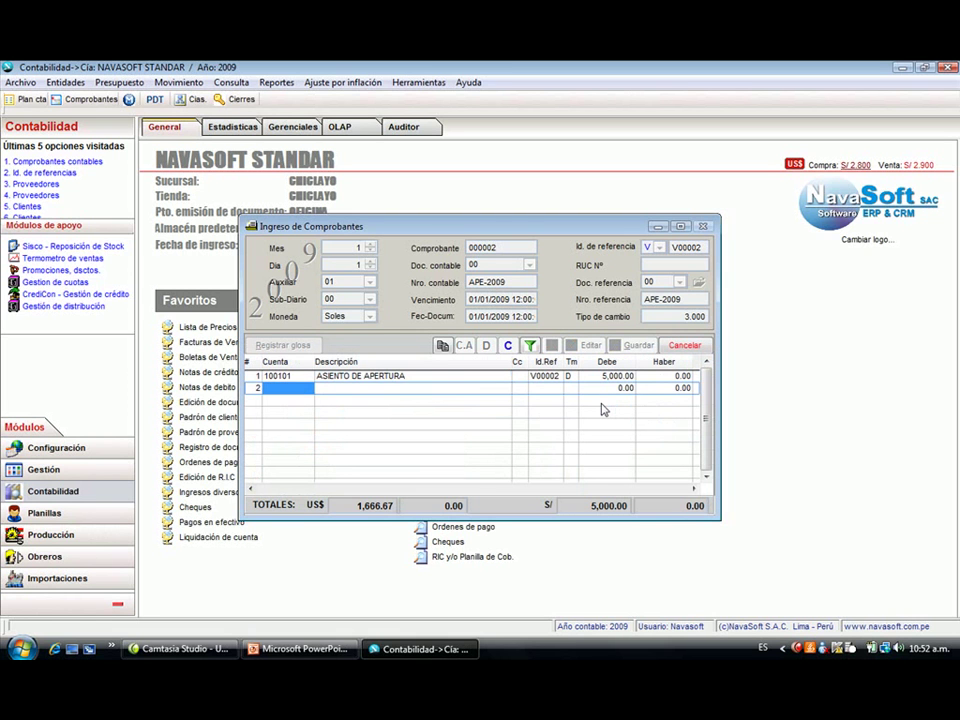
pyautogui.write('100401')
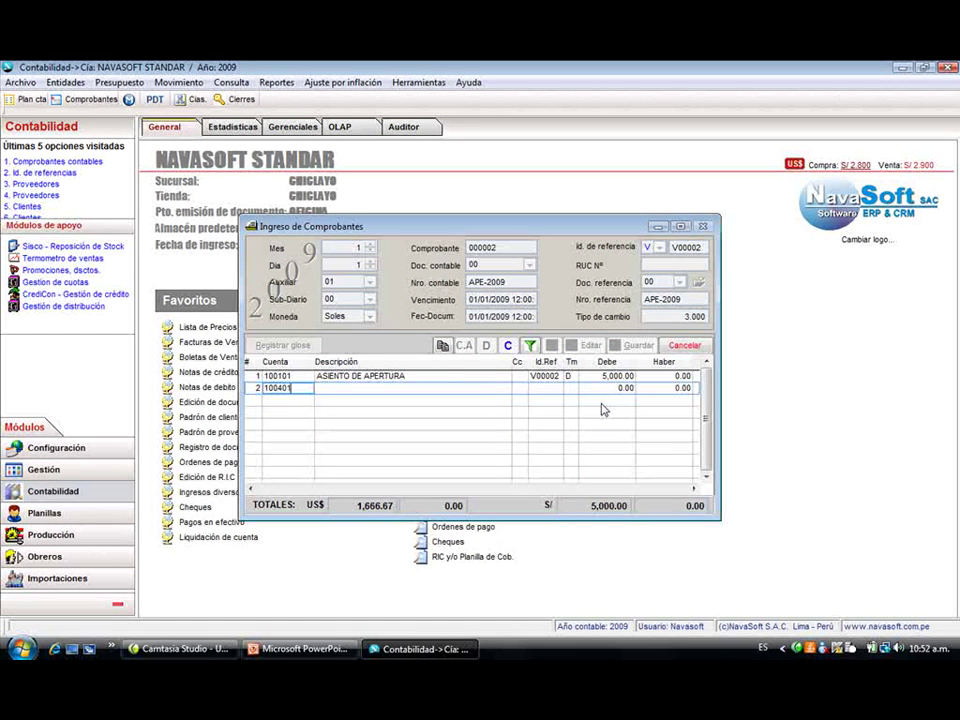
pyautogui.press('Return')
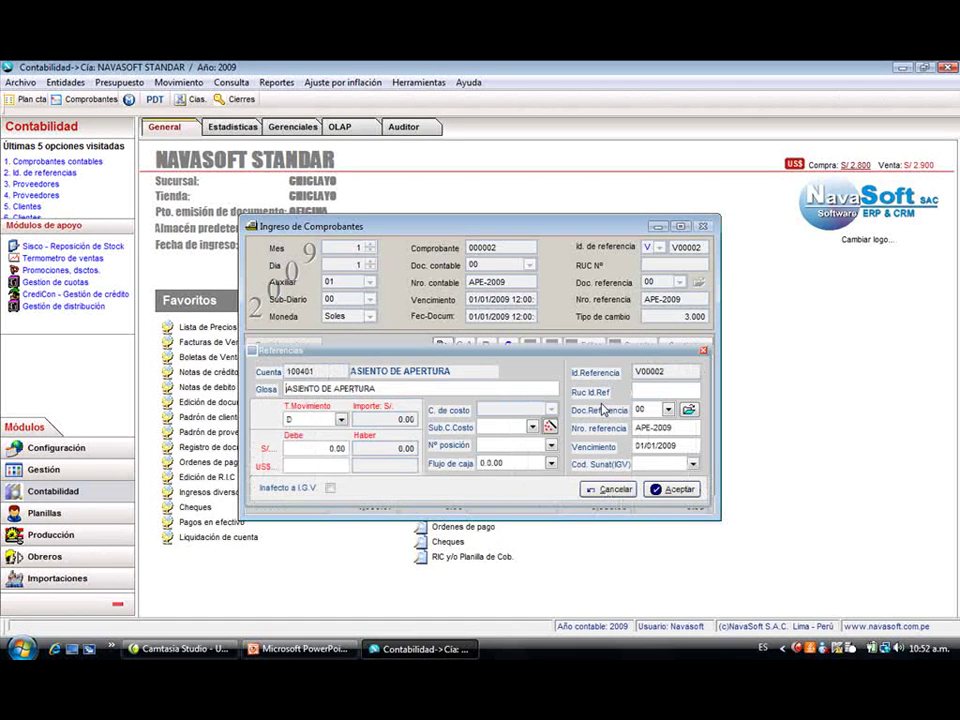
pyautogui.press('Return')
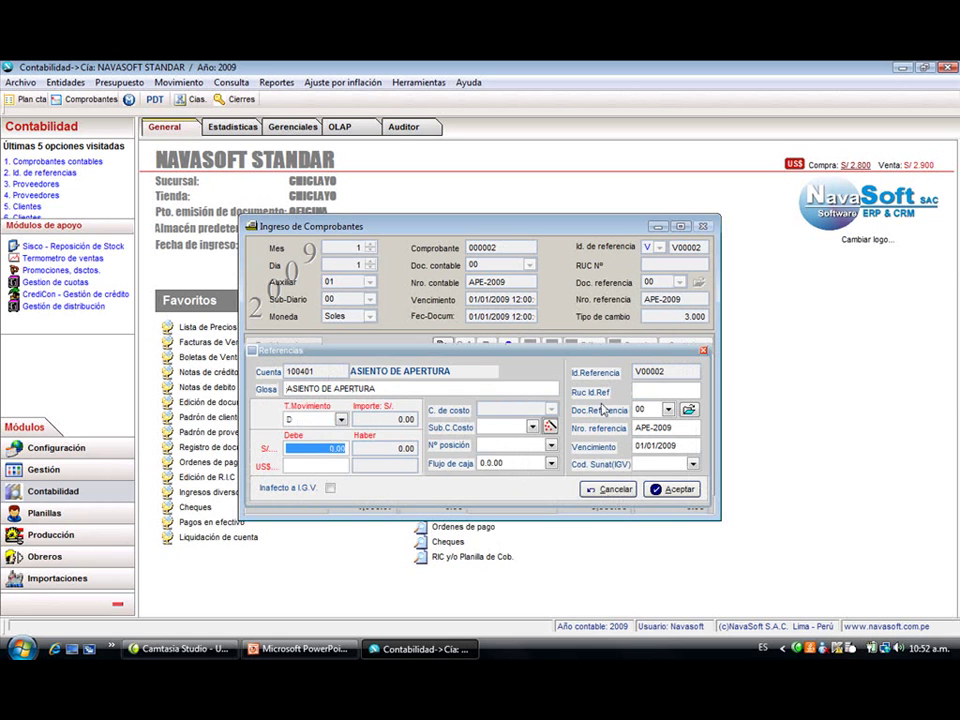
pyautogui.write('1000')
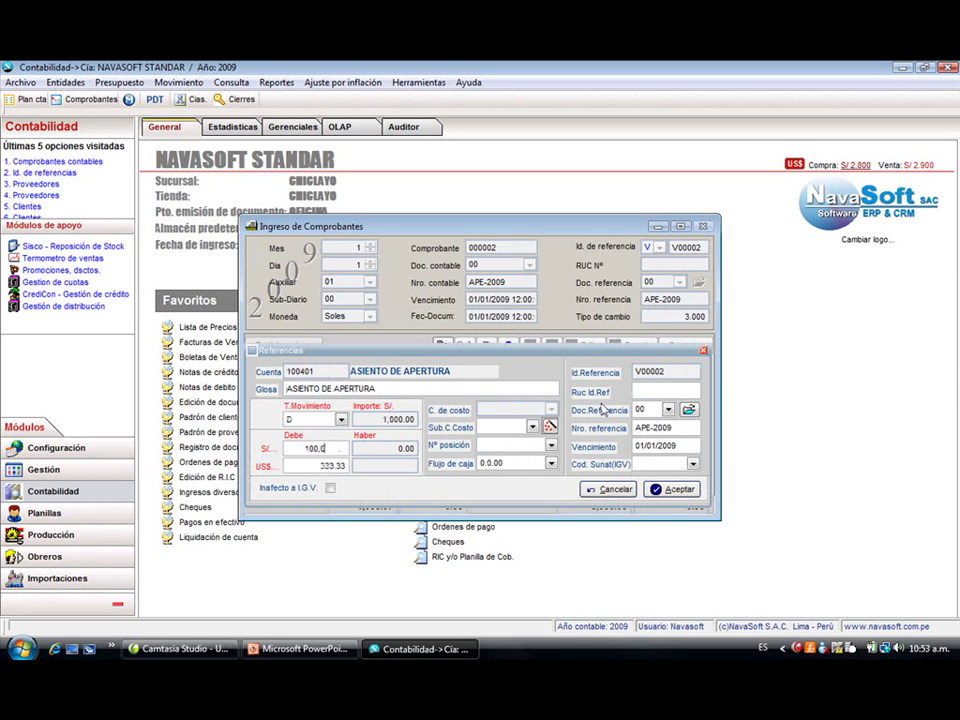
pyautogui.press('Return')
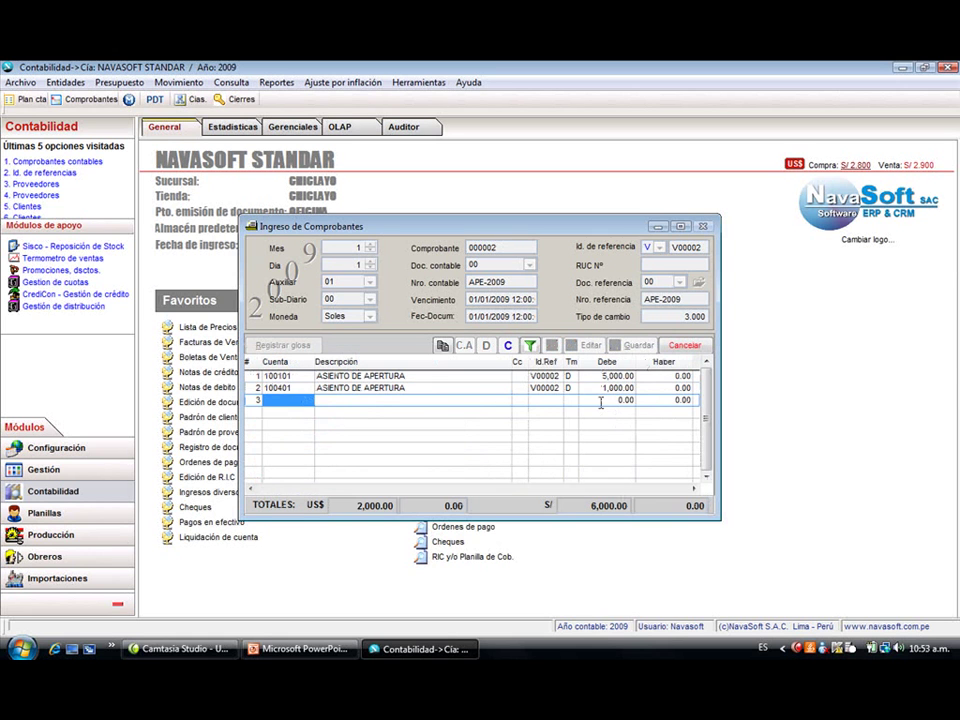
pyautogui.write('100402')
pyautogui.press('Return')
pyautogui.press('Return')
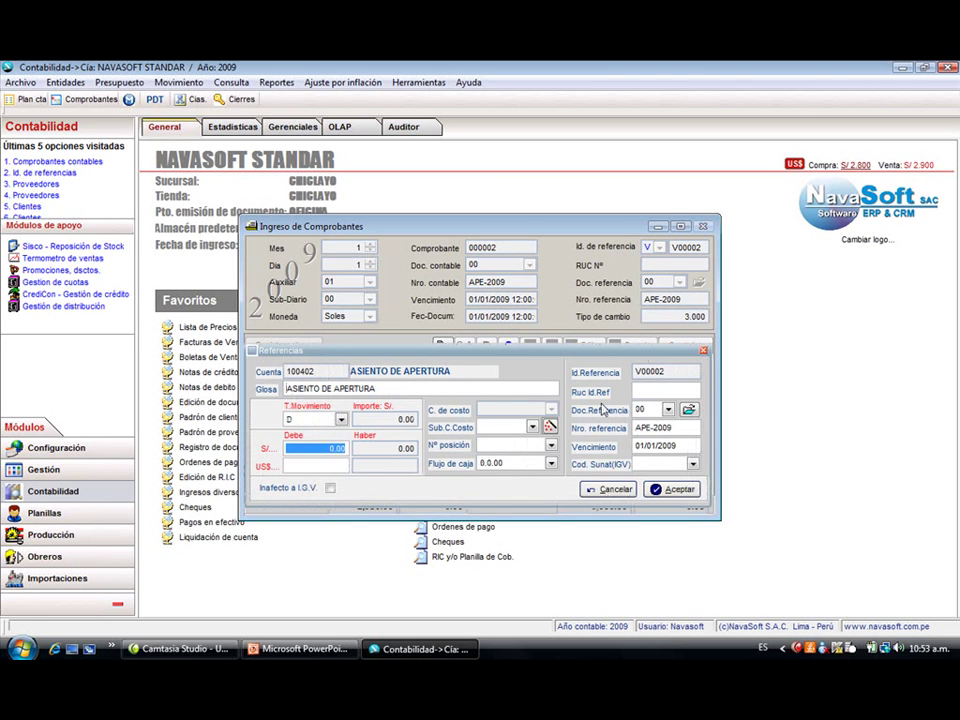
pyautogui.write('5000')
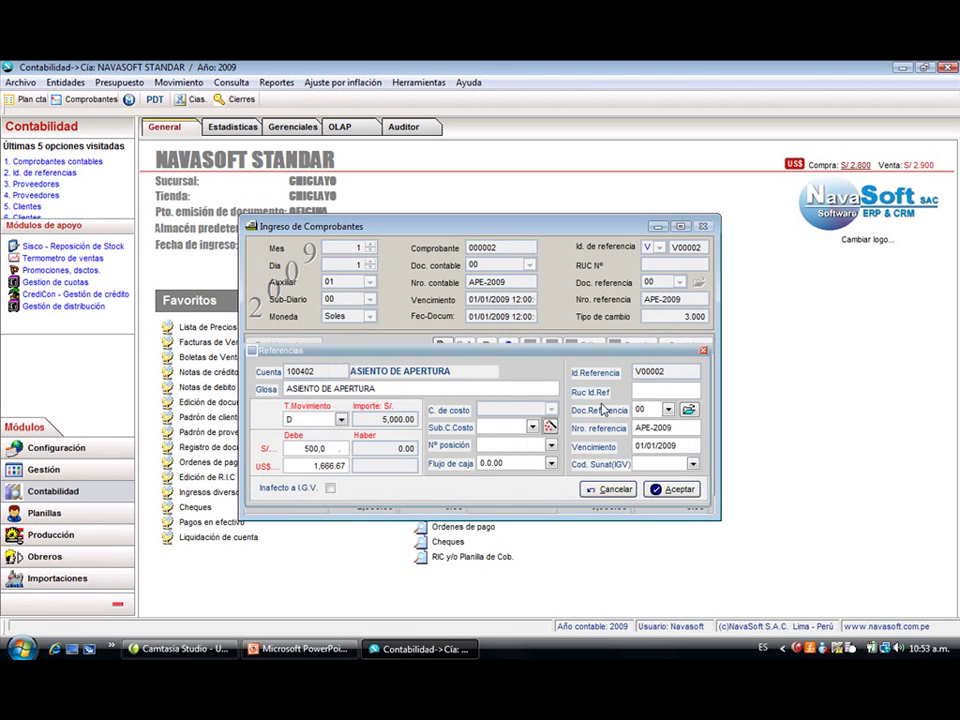
pyautogui.press('Return')
# - Start a fourth line on account 120101 with a 1,000.00 debit
pyautogui.press('Down')
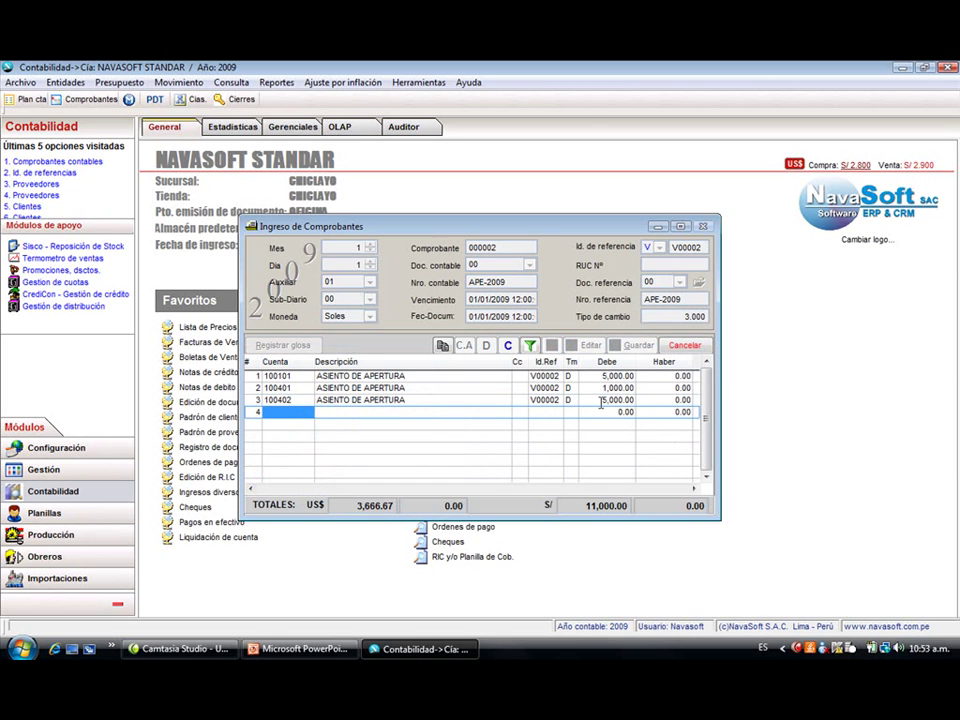
pyautogui.write('120101')
pyautogui.press('Return')
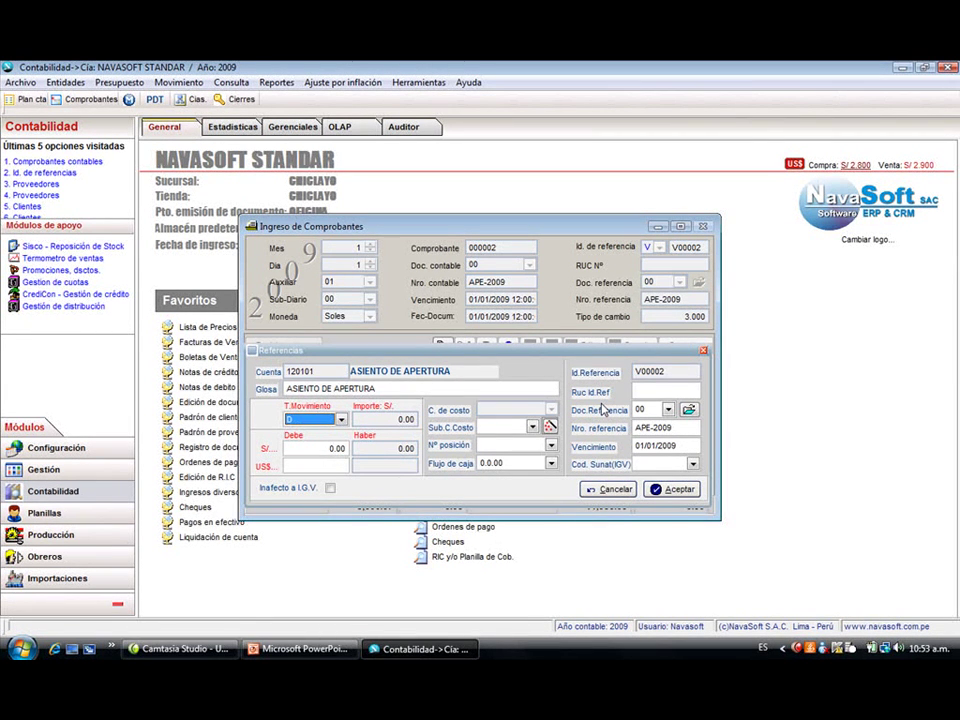
pyautogui.press('Return')
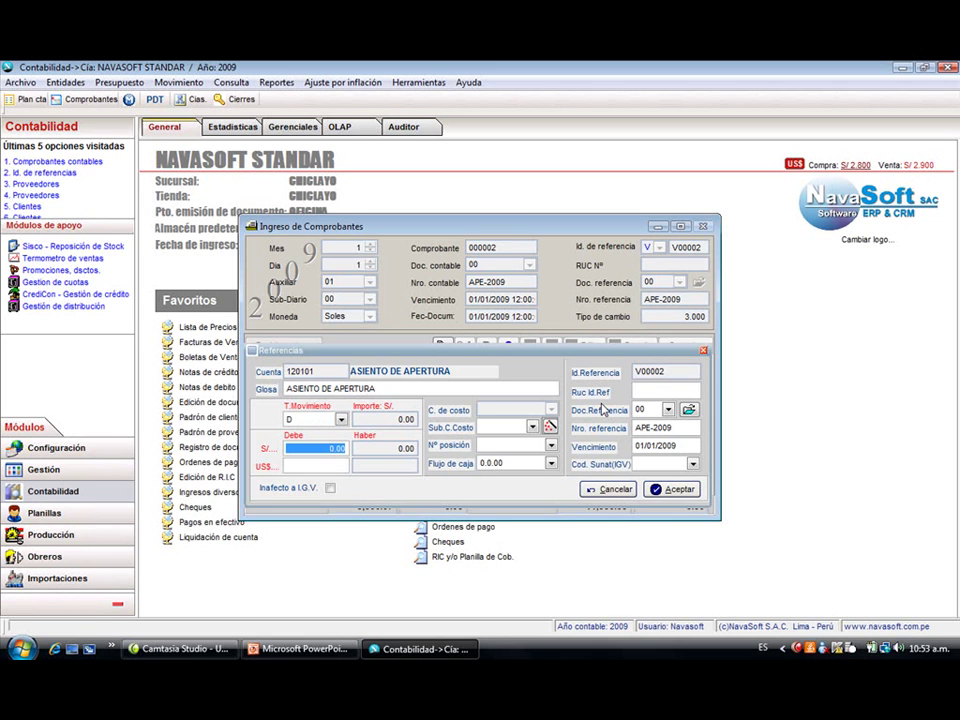
pyautogui.write('1,500')
pyautogui.press('BackSpace')
pyautogui.press('BackSpace')
pyautogui.press('BackSpace')
pyautogui.press('BackSpace')
pyautogui.write('1.')
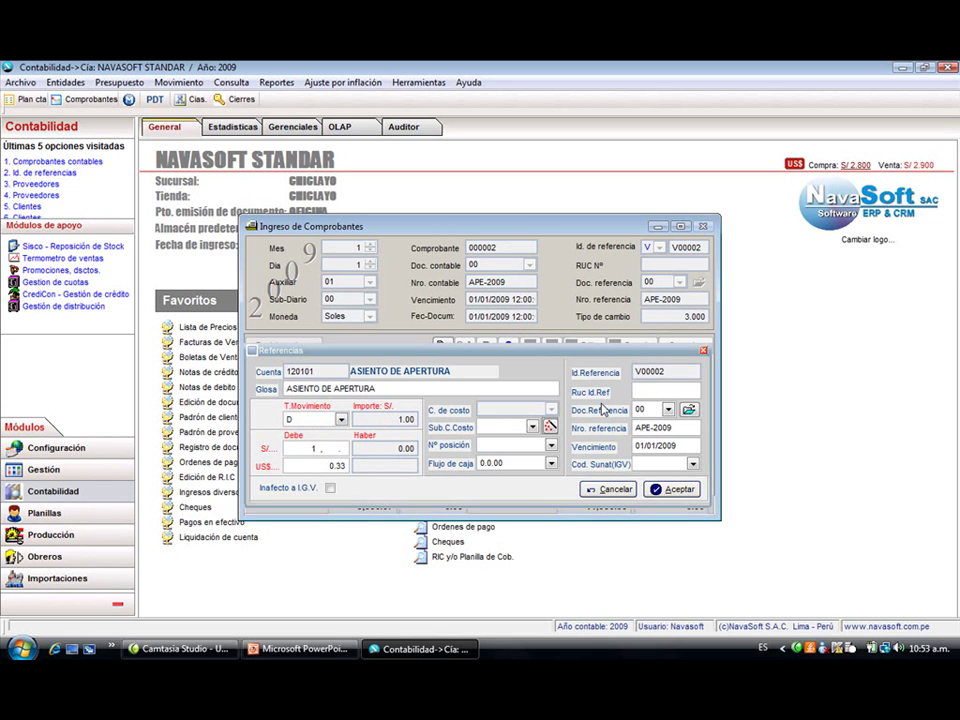
pyautogui.write('10')
pyautogui.press('BackSpace')
pyautogui.press('BackSpace')
pyautogui.press('BackSpace')
pyautogui.write('1000')
pyautogui.press('Return')
# - Reference the first client with tax ID starting 20 and document 001-002233, then add the line
pyautogui.write('20')
pyautogui.press('Return')
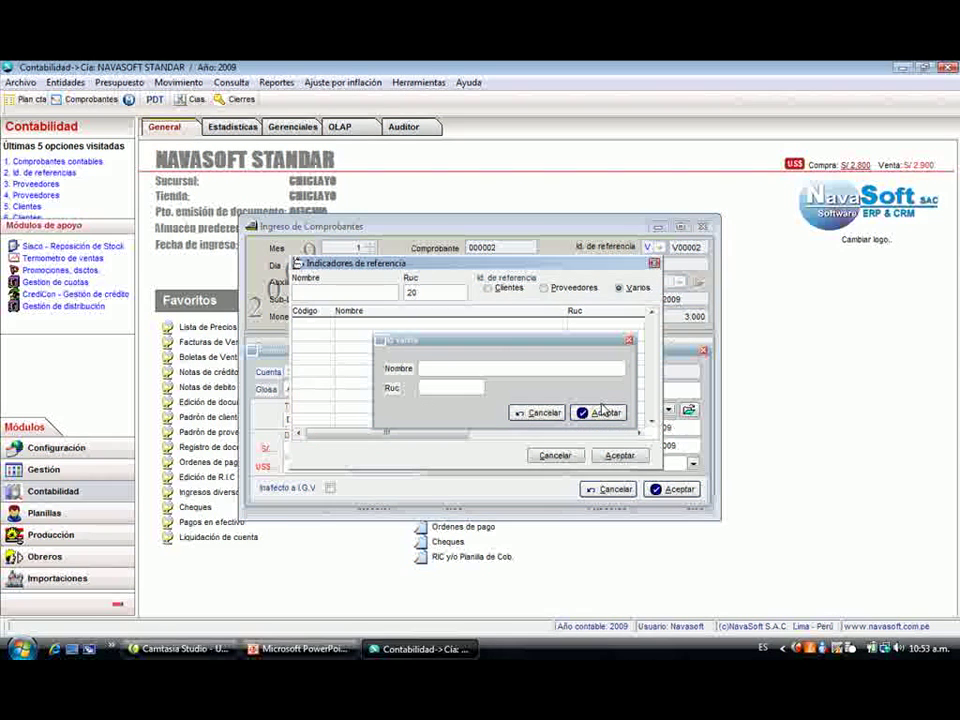
pyautogui.click(488, 287)
pyautogui.click(392, 321)
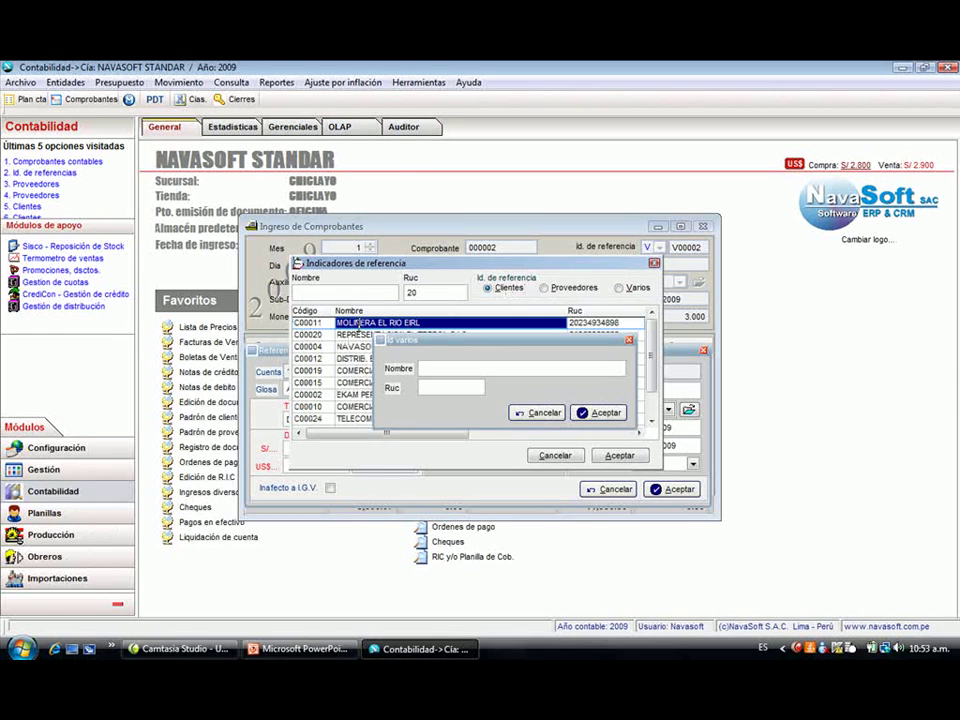
pyautogui.click(598, 413)
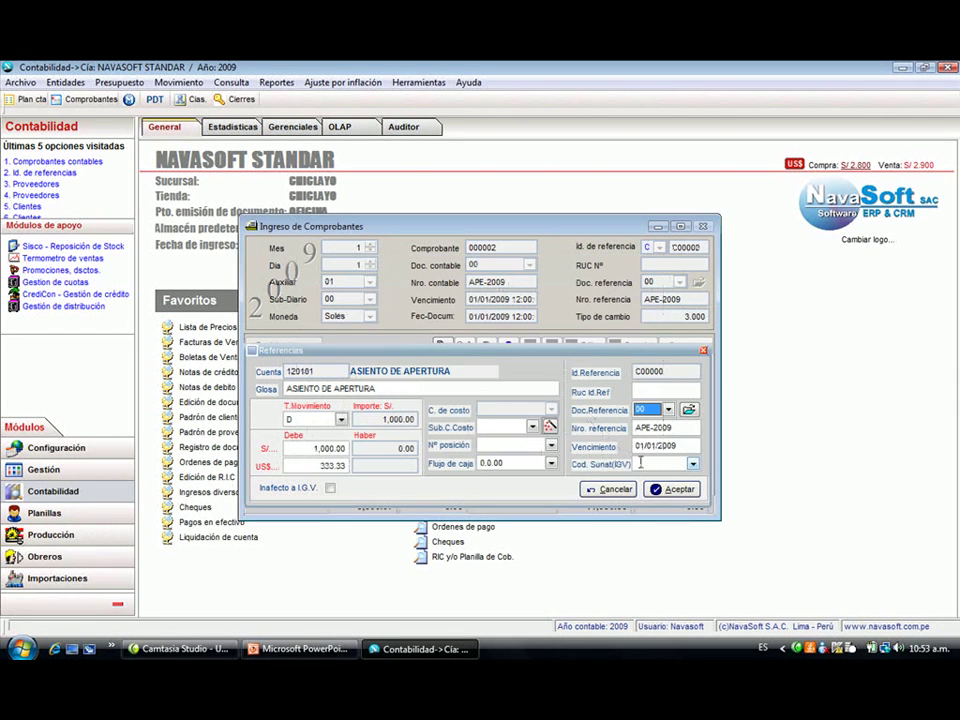
pyautogui.press('Tab')
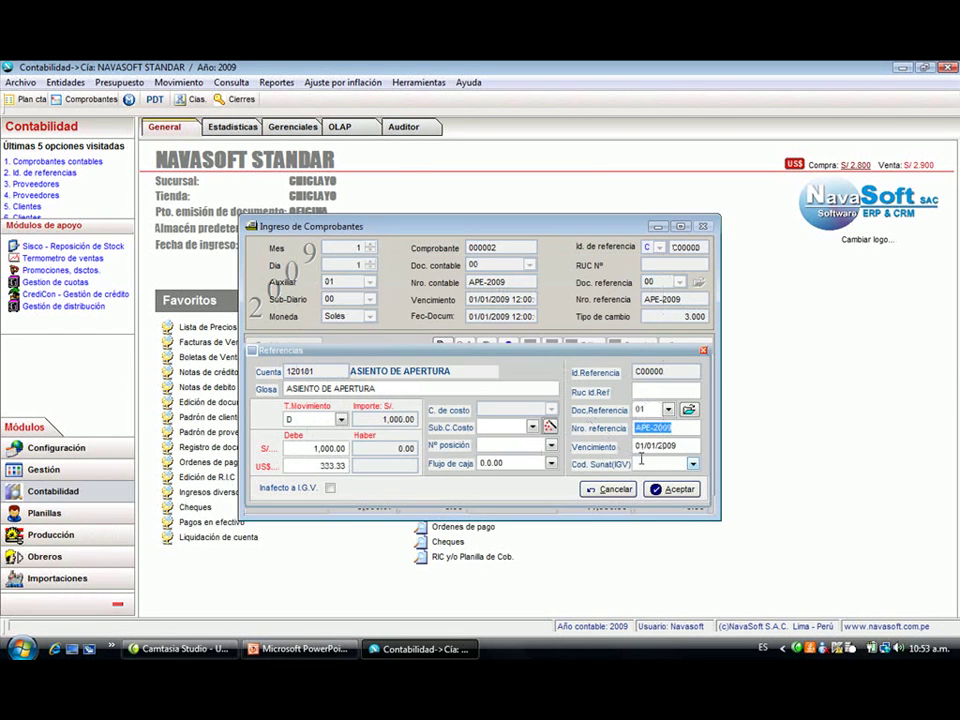
pyautogui.write('001-002233')
pyautogui.press('Tab')
pyautogui.press('Return')
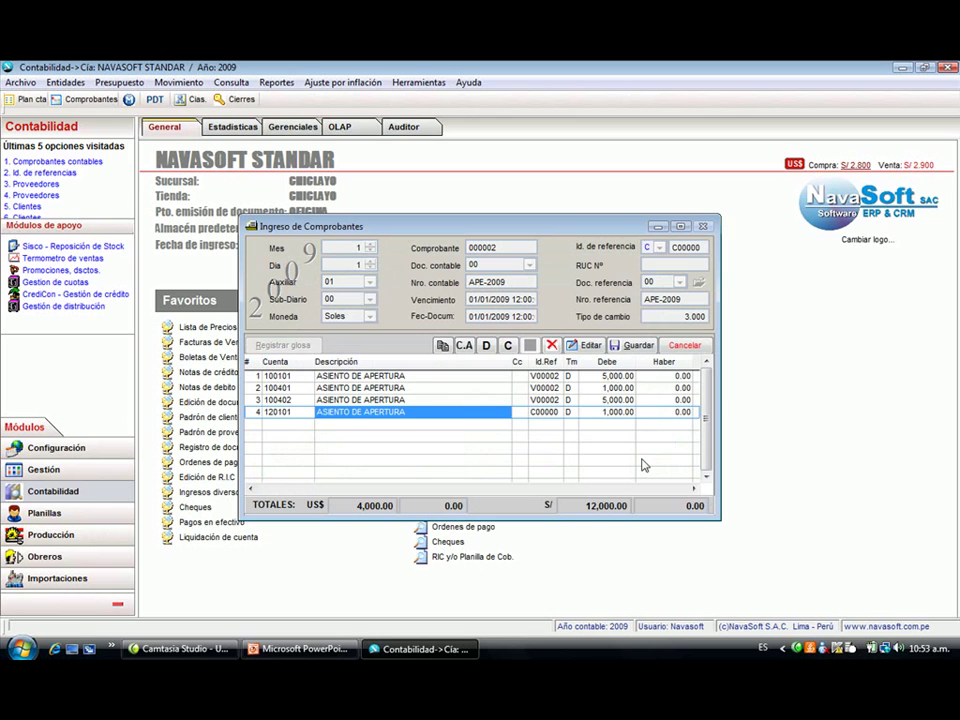
# - Start a new line on account 120101 with a 500.00 debit
pyautogui.press('Down')
pyautogui.write('1200')
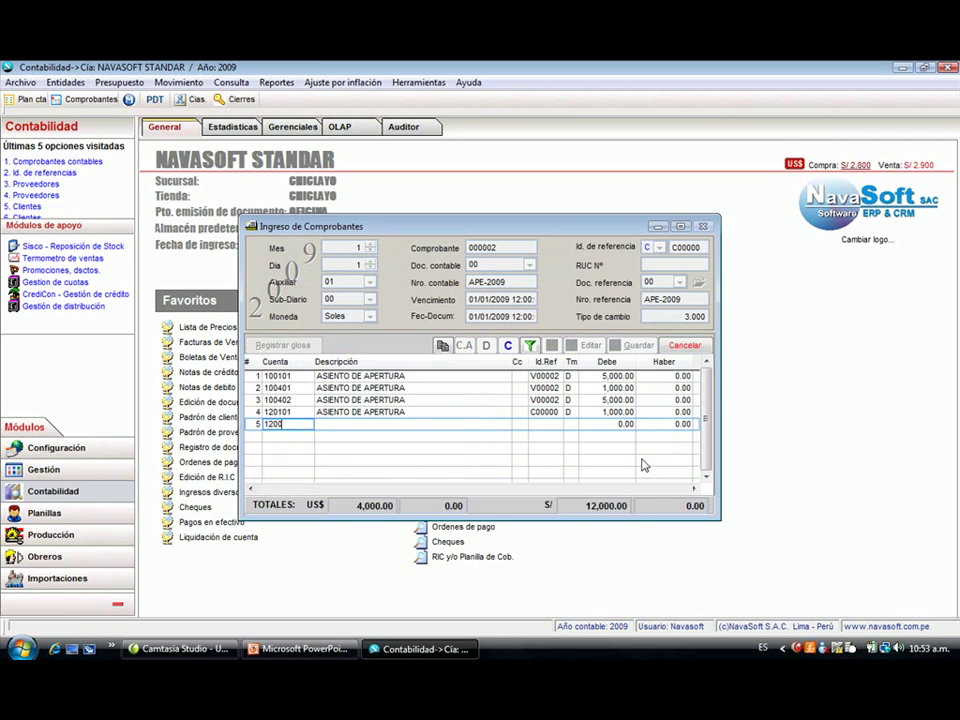
pyautogui.press('BackSpace')
pyautogui.write('101')
pyautogui.press('Return')
pyautogui.press('Tab')
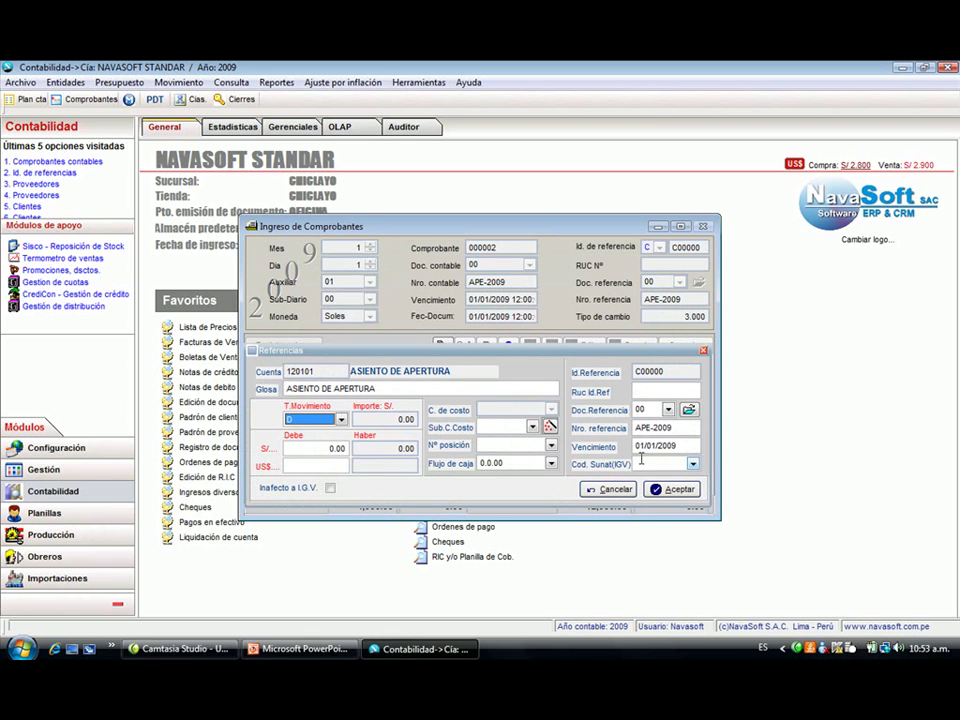
pyautogui.press('Tab')
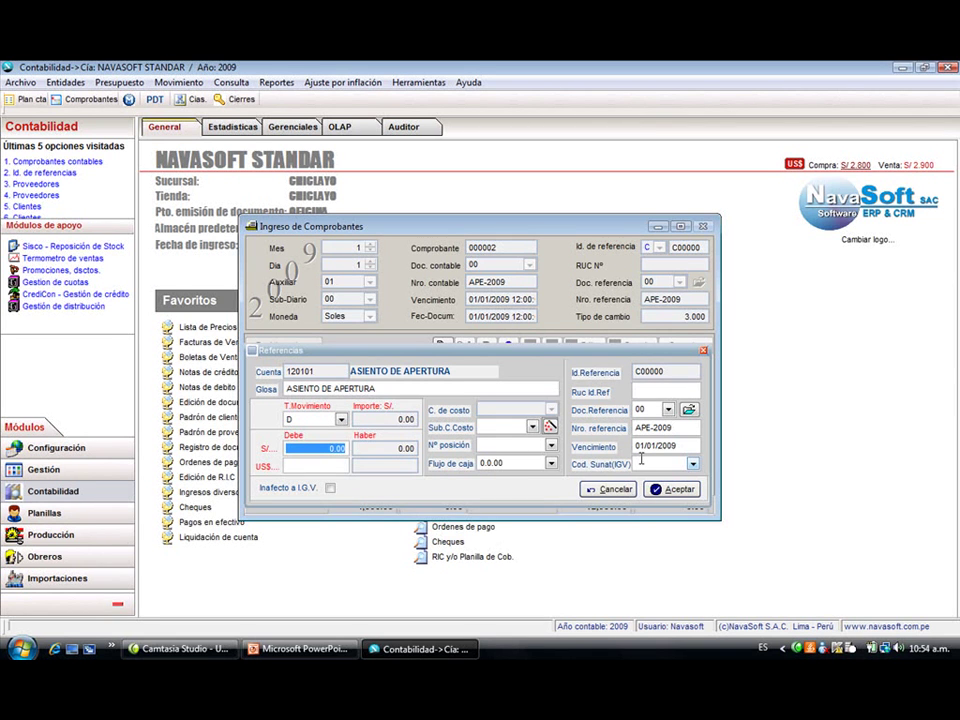
pyautogui.write('50')
pyautogui.press('BackSpace')
pyautogui.press('Return')
pyautogui.press('Return')
pyautogui.press('Return')
pyautogui.press('Return')
pyautogui.press('Return')
# - Reference client COMERCIAL DON LUCHO EIRL with number 003-00222 and add the line
pyautogui.hotkey('shift', 'Tab')
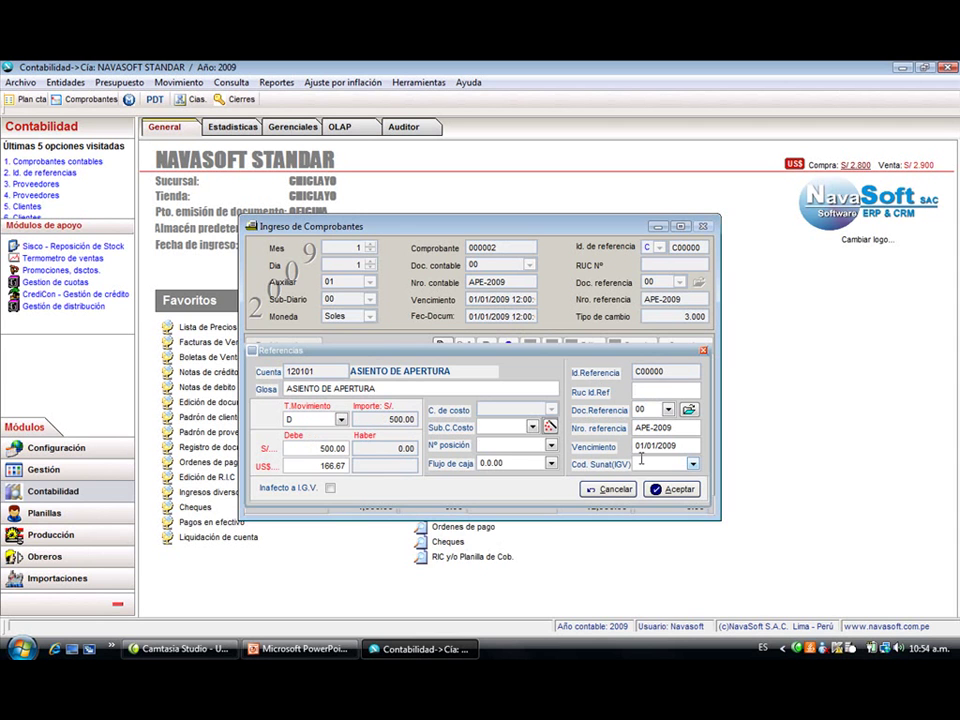
pyautogui.write('20')
pyautogui.press('Return')
pyautogui.press('Down')
pyautogui.press('Down')
pyautogui.press('Down')
pyautogui.press('Down')
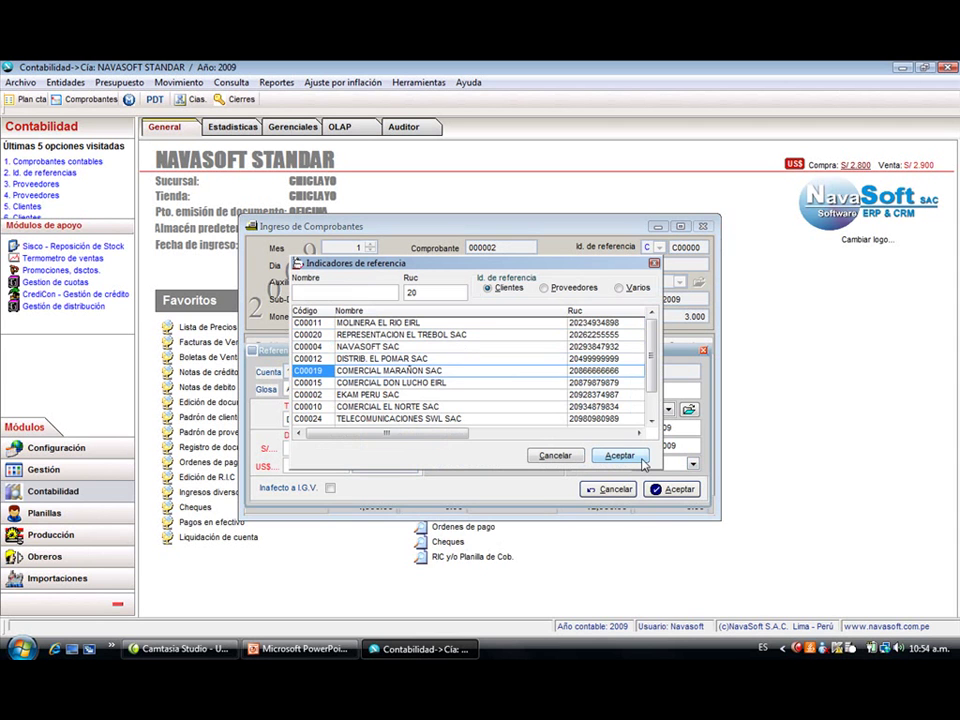
pyautogui.click(644, 462)
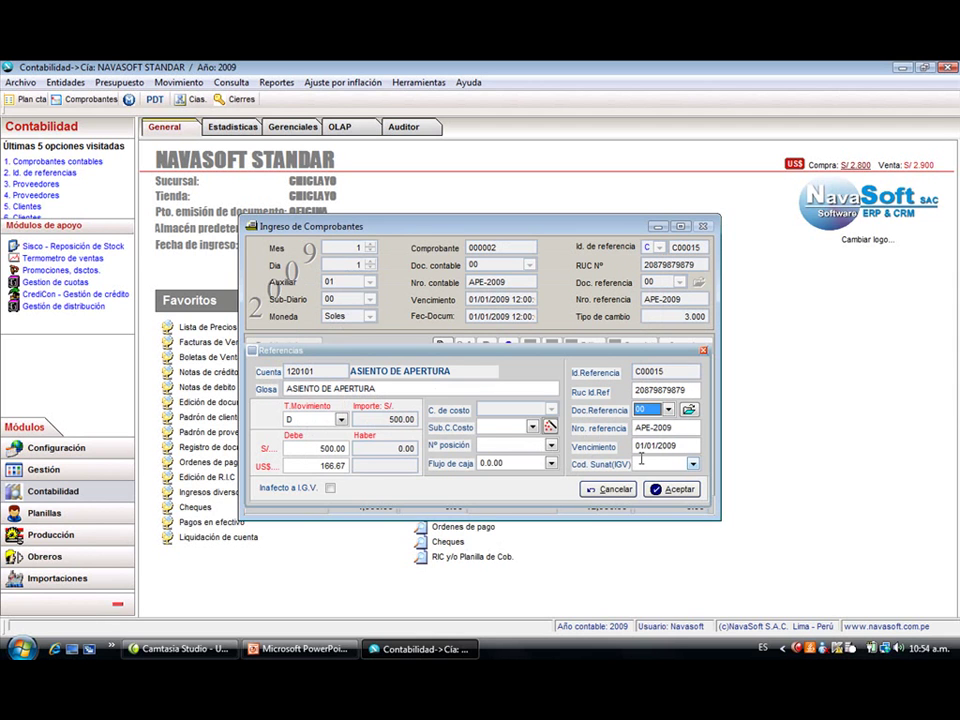
pyautogui.press('Return')
pyautogui.write('003-00222')
pyautogui.press('Return')
pyautogui.press('Return')
pyautogui.press('Return')
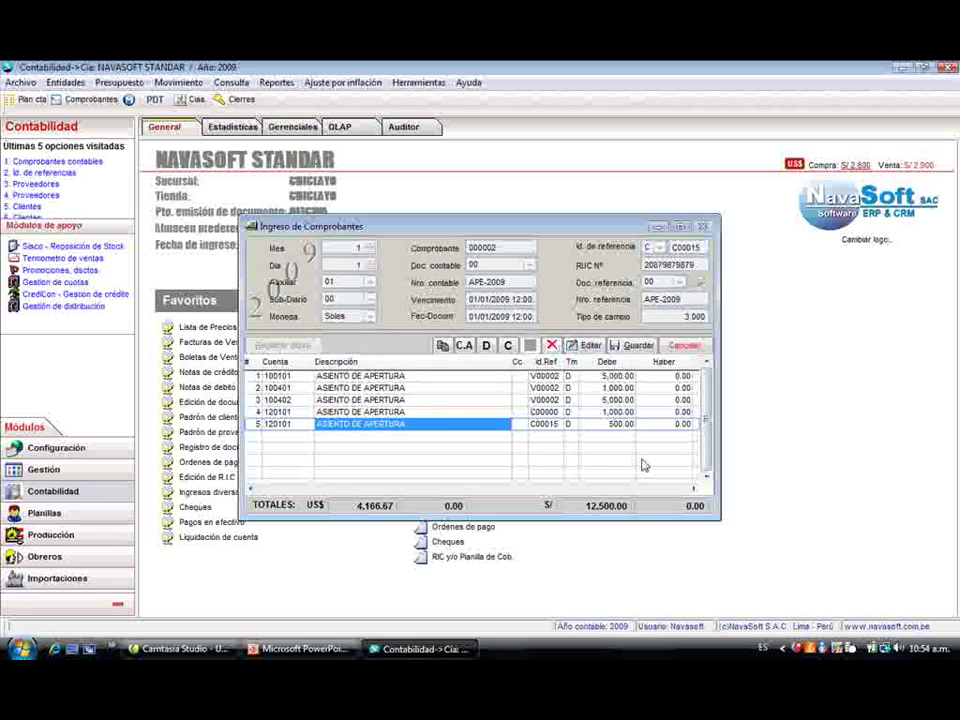
pyautogui.press('Down')
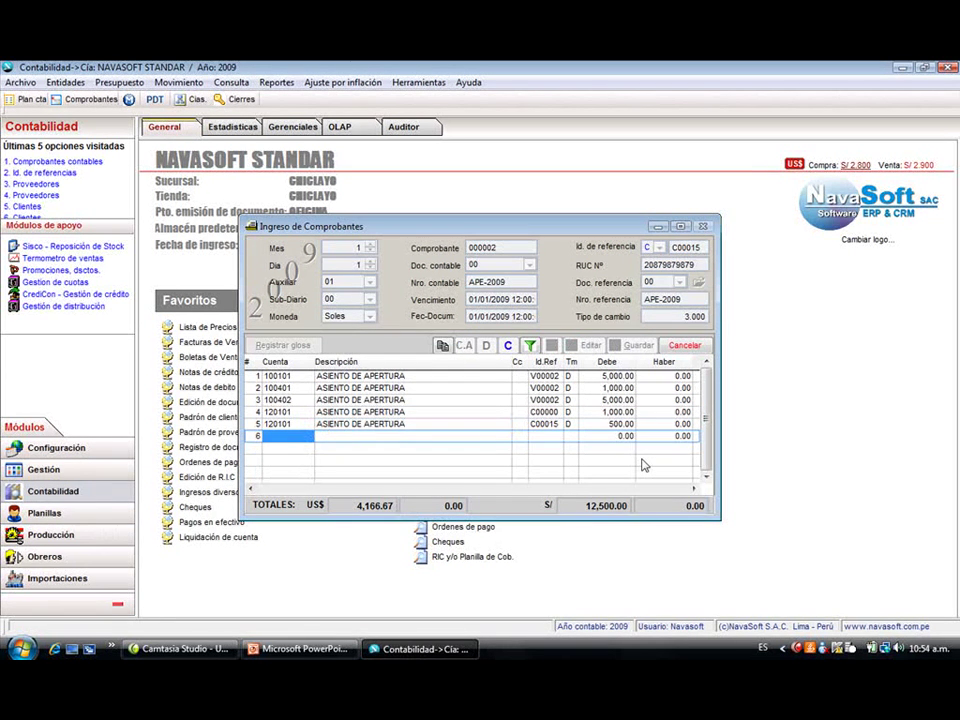
# - Start a new line on account 420101 with an 800.00 credit
pyautogui.write('4201')
pyautogui.press('Return')
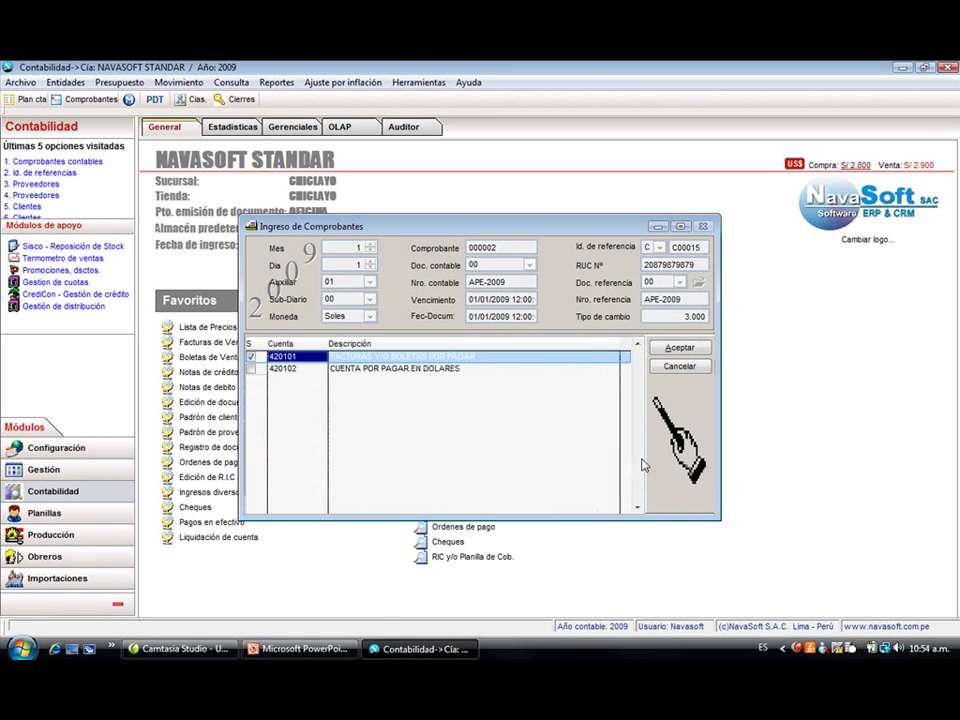
pyautogui.press('Return')
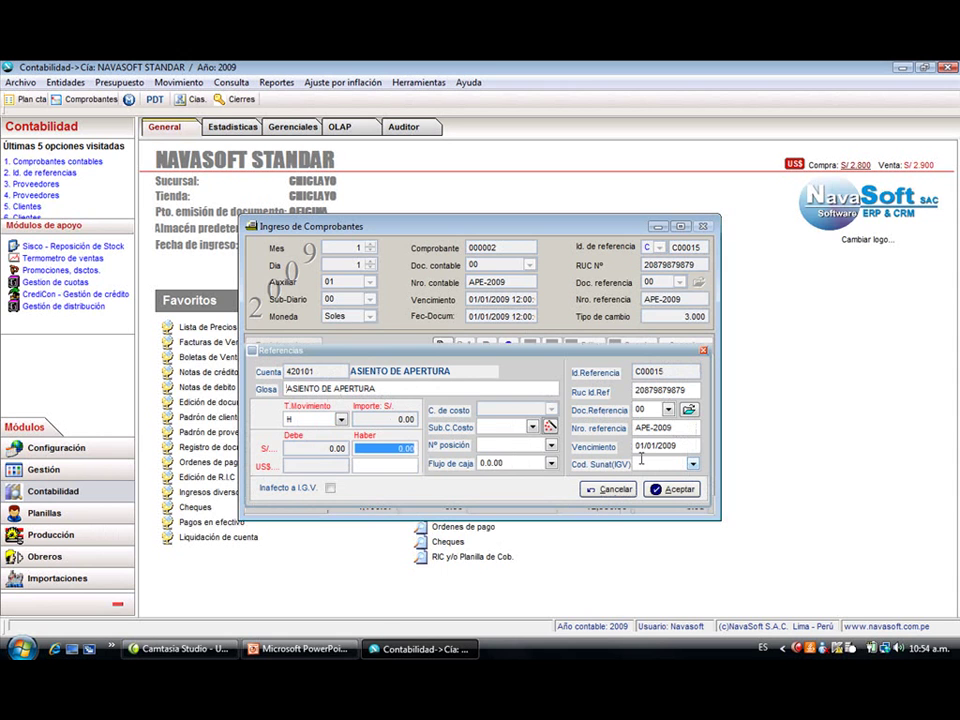
pyautogui.write('800')
pyautogui.press('Return')
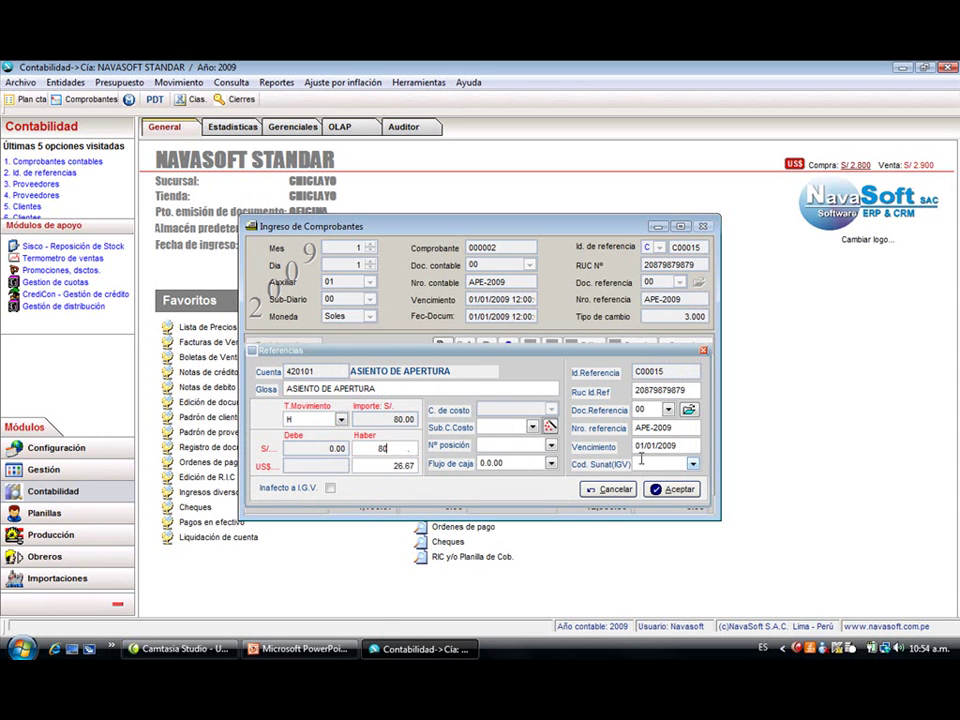
# - Reference supplier GRIFO PRADO SA, document type 01, number 001-2222, and add the line
pyautogui.press('Return')
pyautogui.write('20')
pyautogui.press('Return')
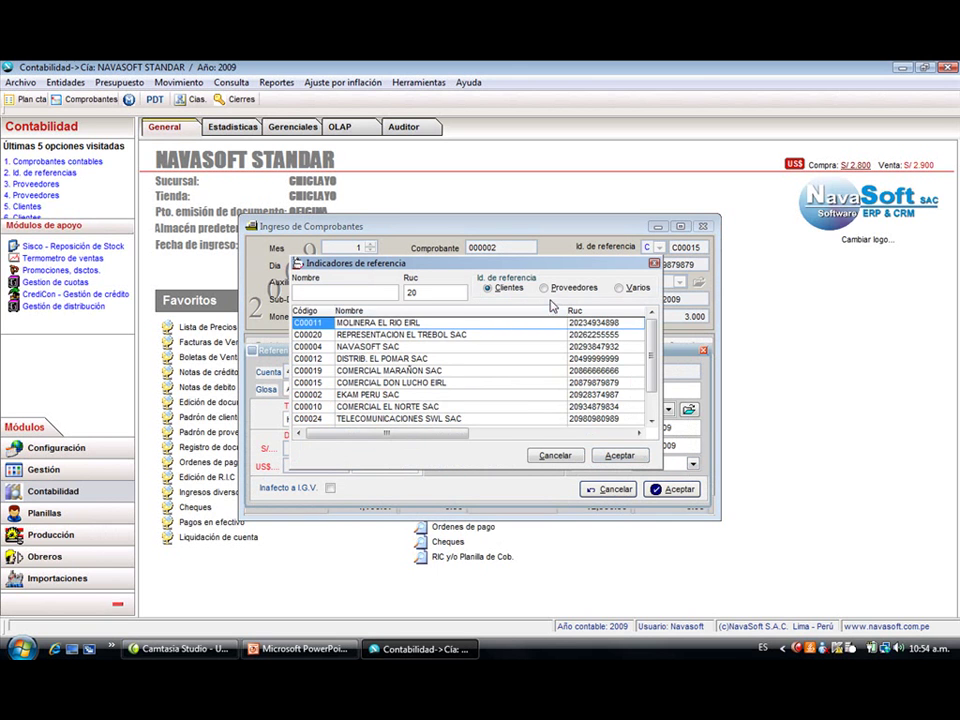
pyautogui.click(556, 287)
pyautogui.click(479, 324)
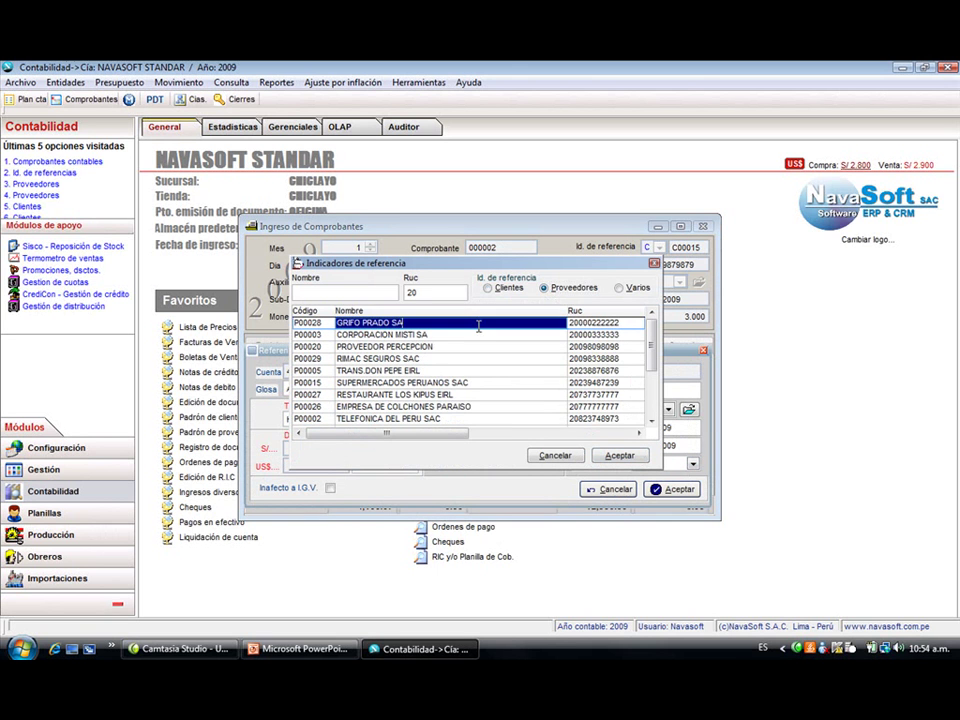
pyautogui.doubleClick(479, 324)
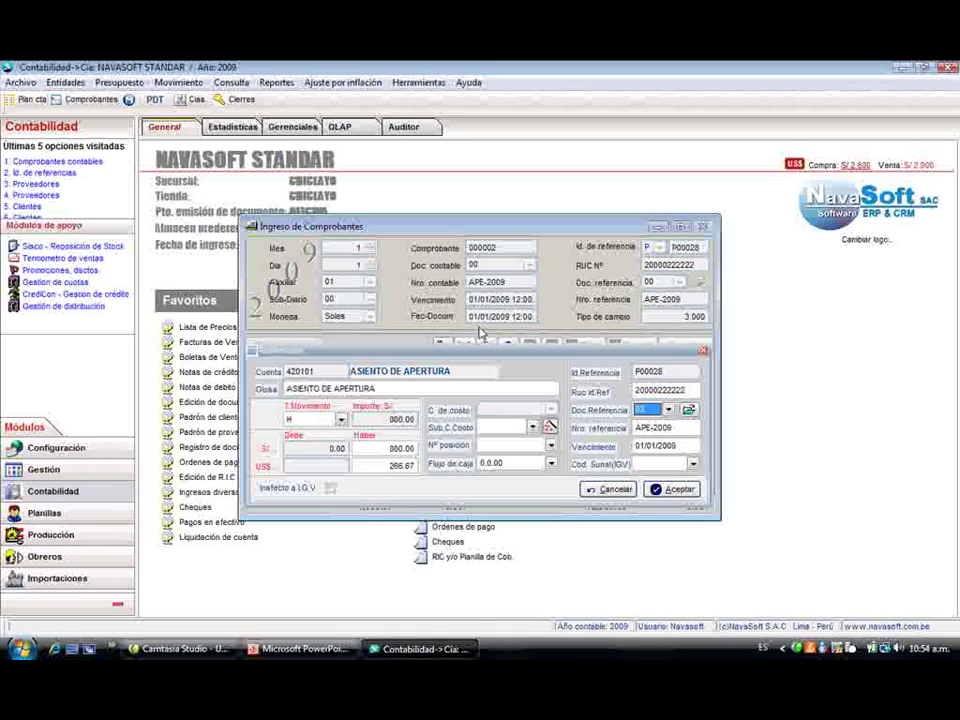
pyautogui.press('Down')
pyautogui.press('Down')
pyautogui.press('Up')
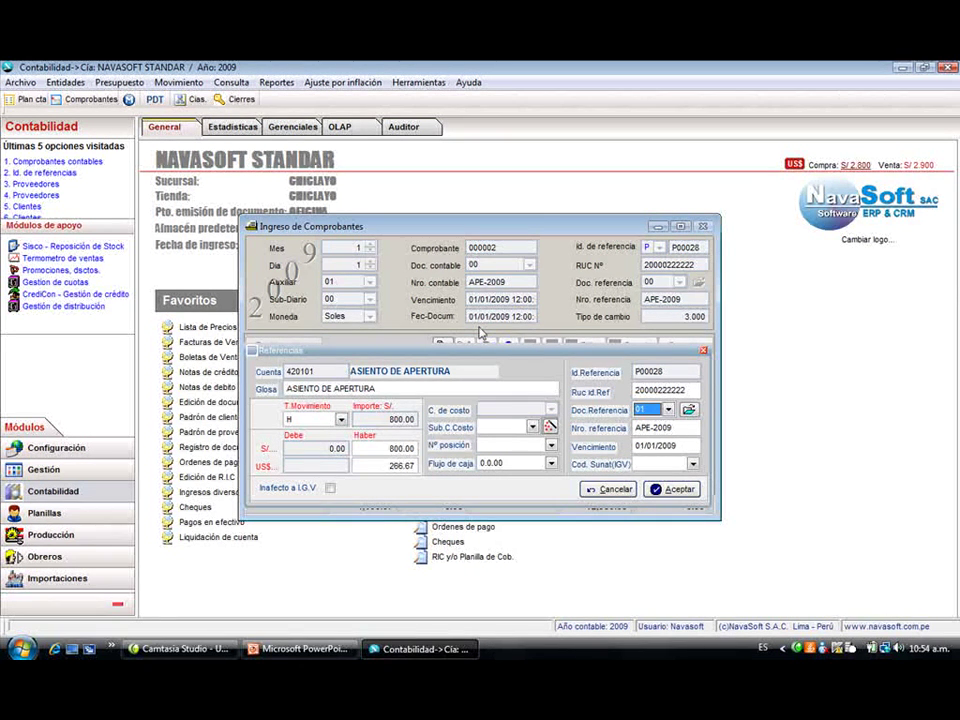
pyautogui.press('Tab')
pyautogui.write('001-2')
pyautogui.write('222')
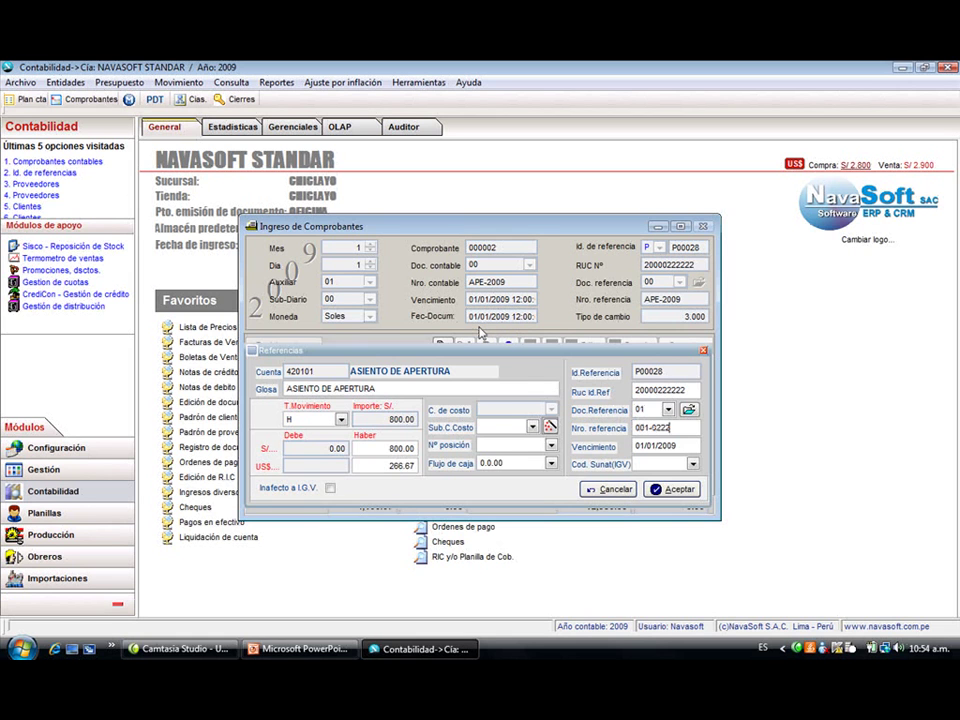
pyautogui.press('Return')
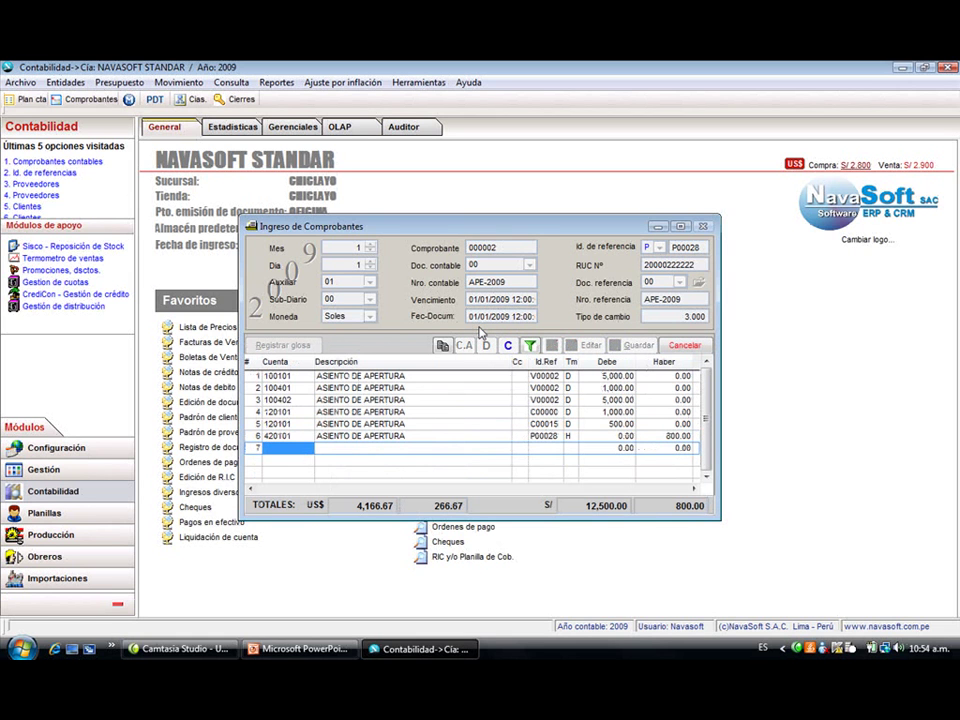
# - Add line 7 on account 460103 for 2,300.00 with miscellaneous reference E0085
pyautogui.write('460103')
pyautogui.press('Return')
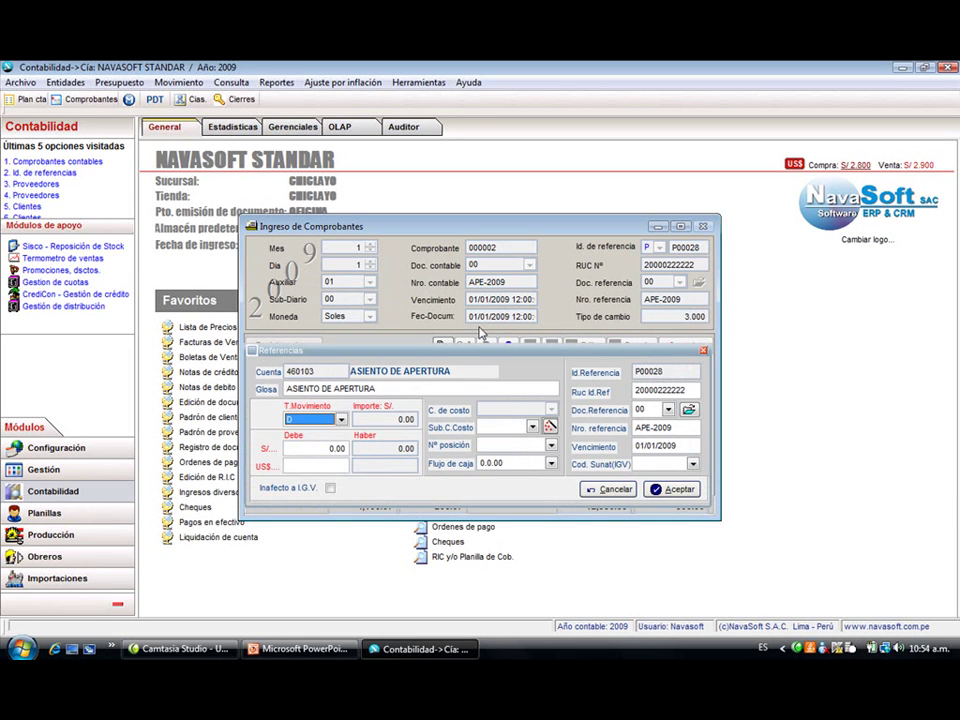
pyautogui.write('2300')
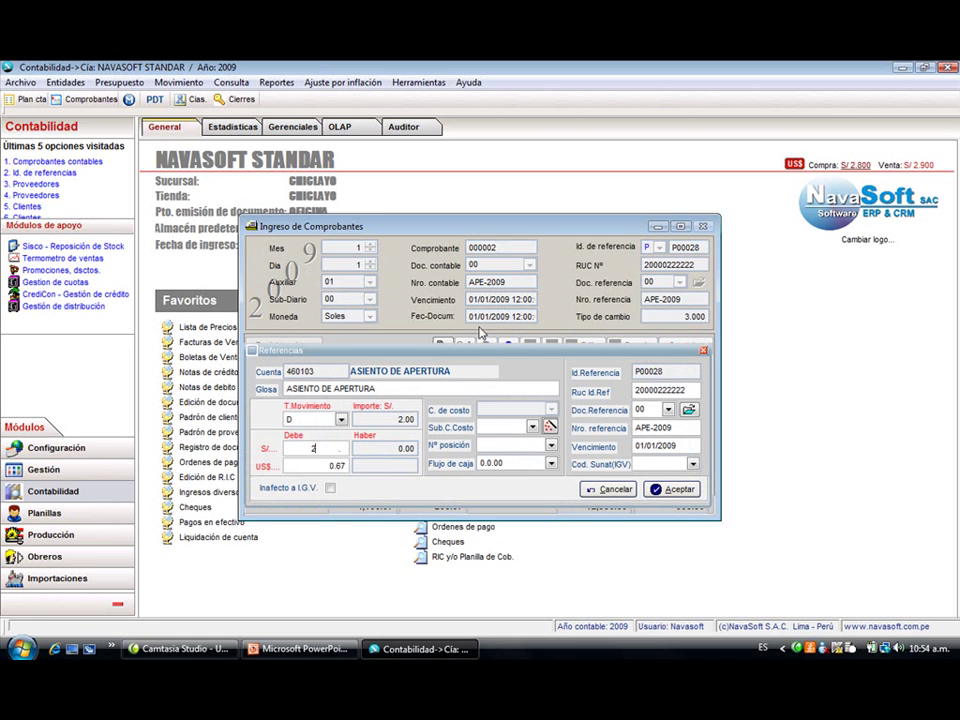
pyautogui.press('Return')
pyautogui.press('Return')
pyautogui.press('Return')
pyautogui.press('Return')
pyautogui.press('Return')
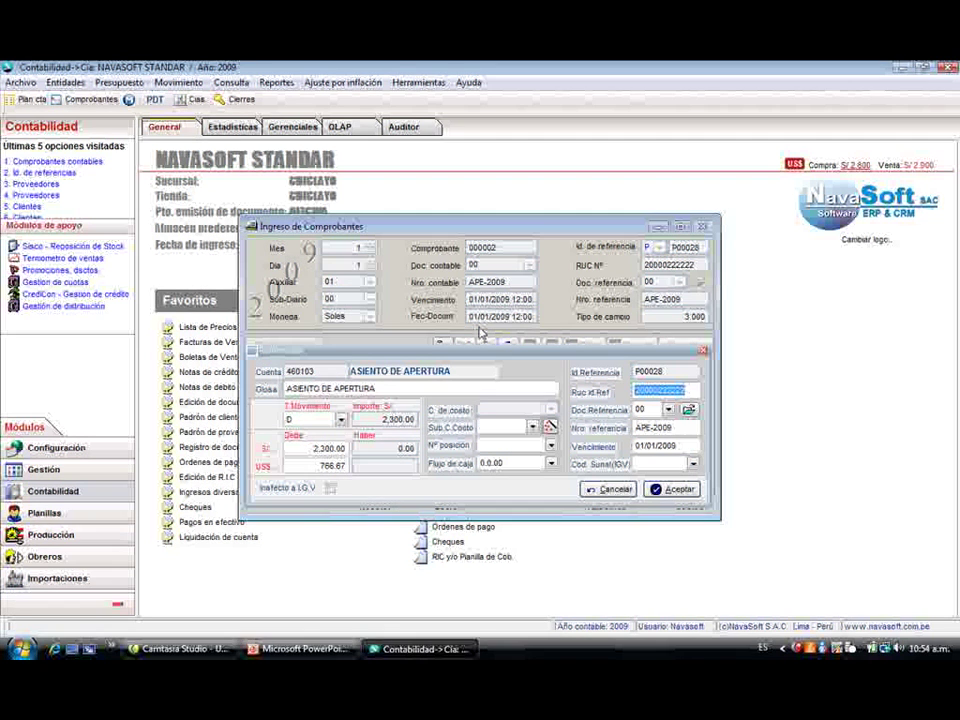
pyautogui.write('R')
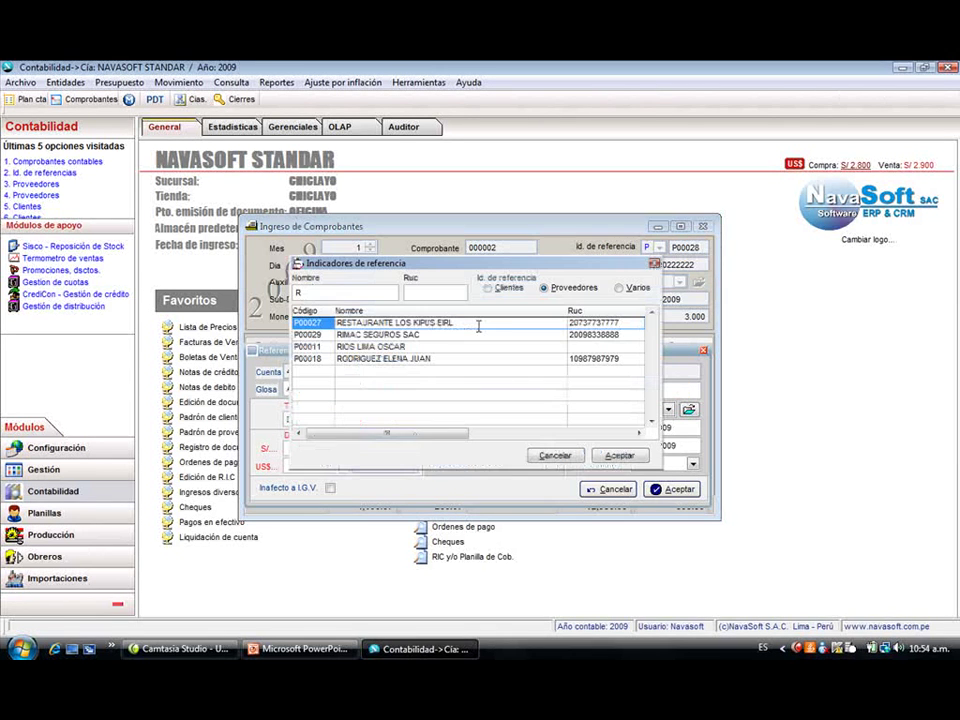
pyautogui.click(619, 288)
pyautogui.press('Down')
pyautogui.press('Return')
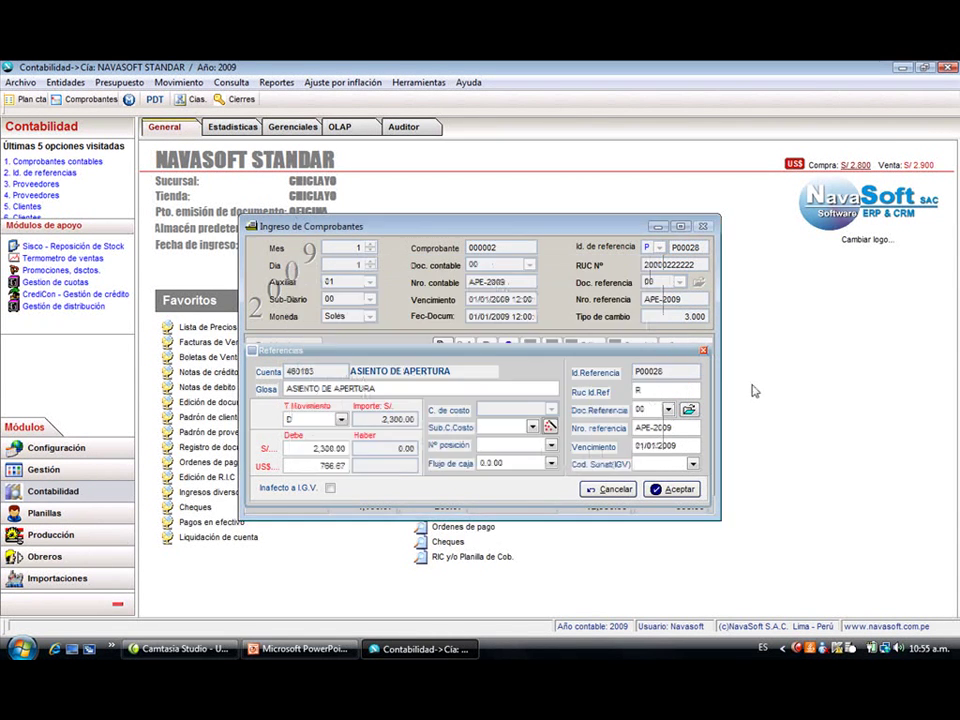
pyautogui.press('Return')
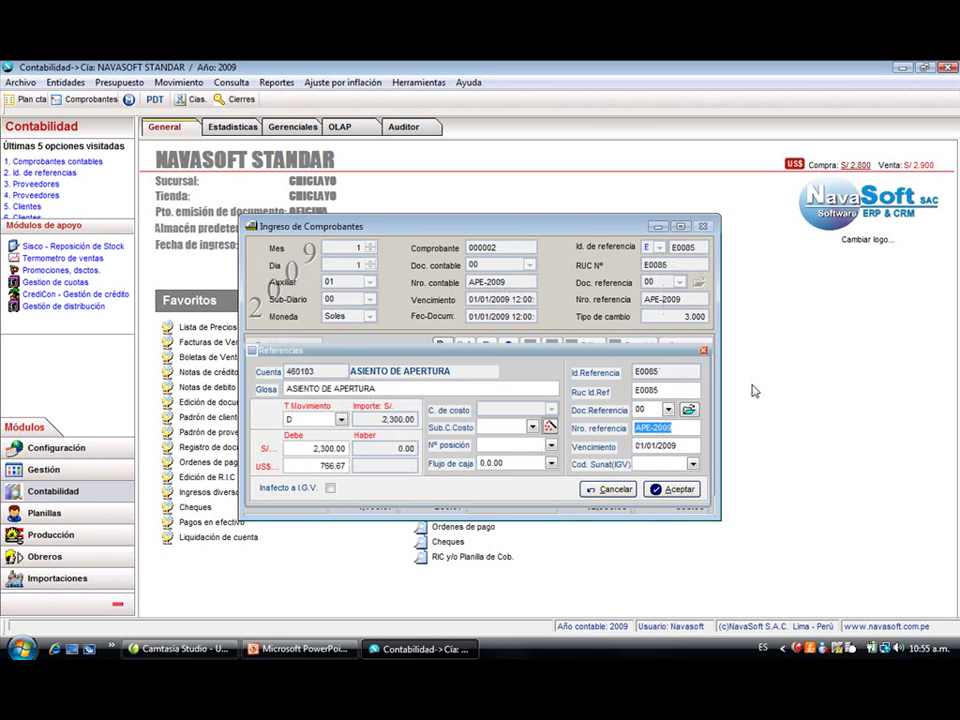
pyautogui.press('Return')
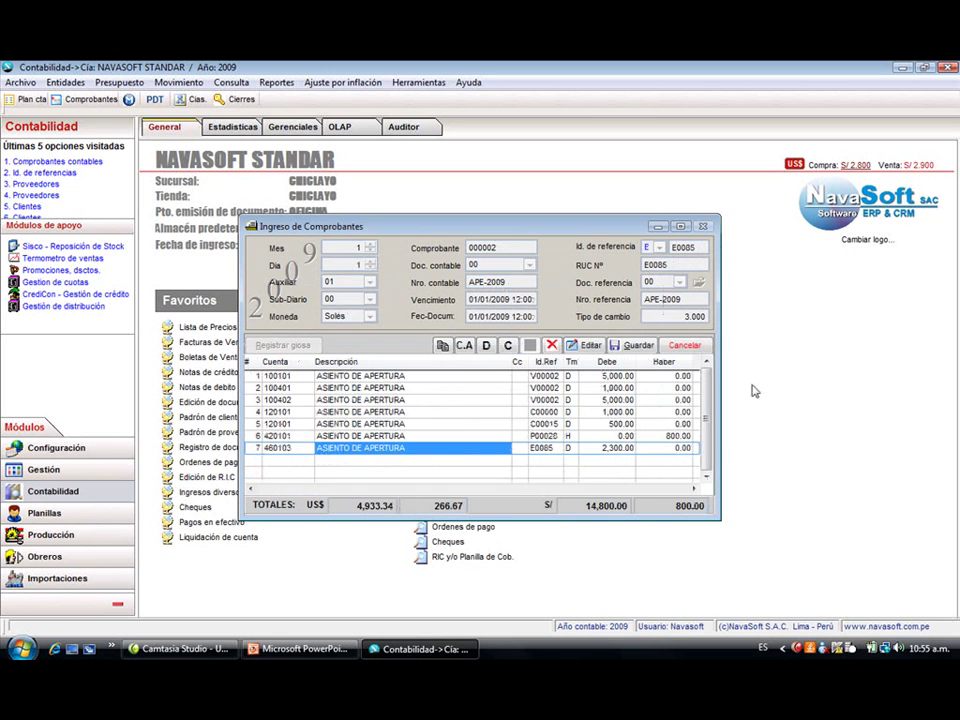
# - Add line 8 crediting 25,400.00 to account 500101
pyautogui.press('Down')
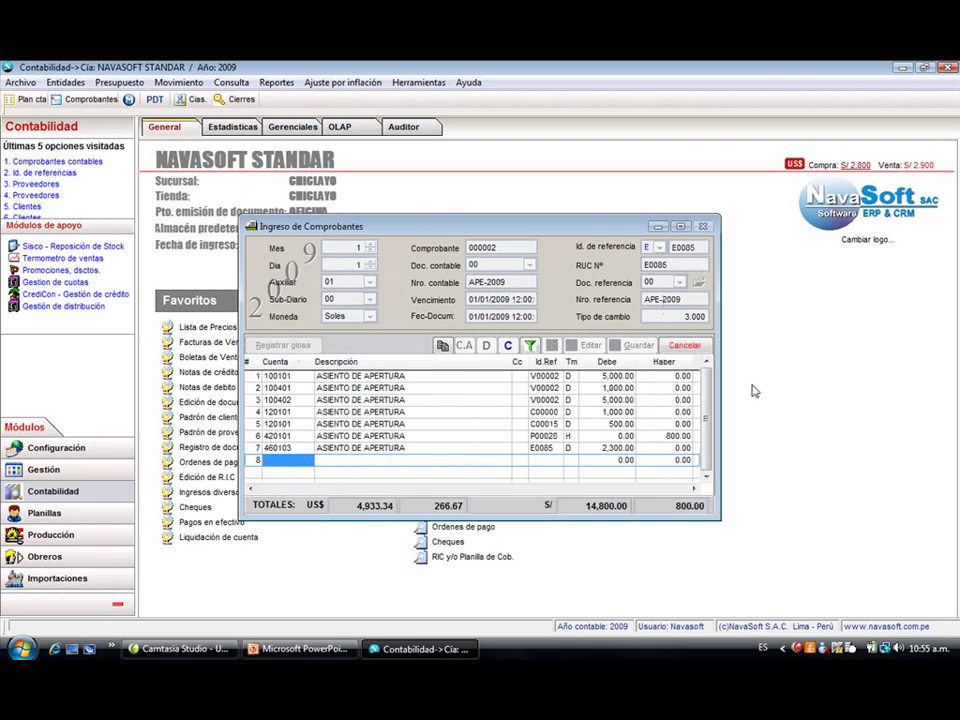
pyautogui.write('500101')
pyautogui.press('Return')
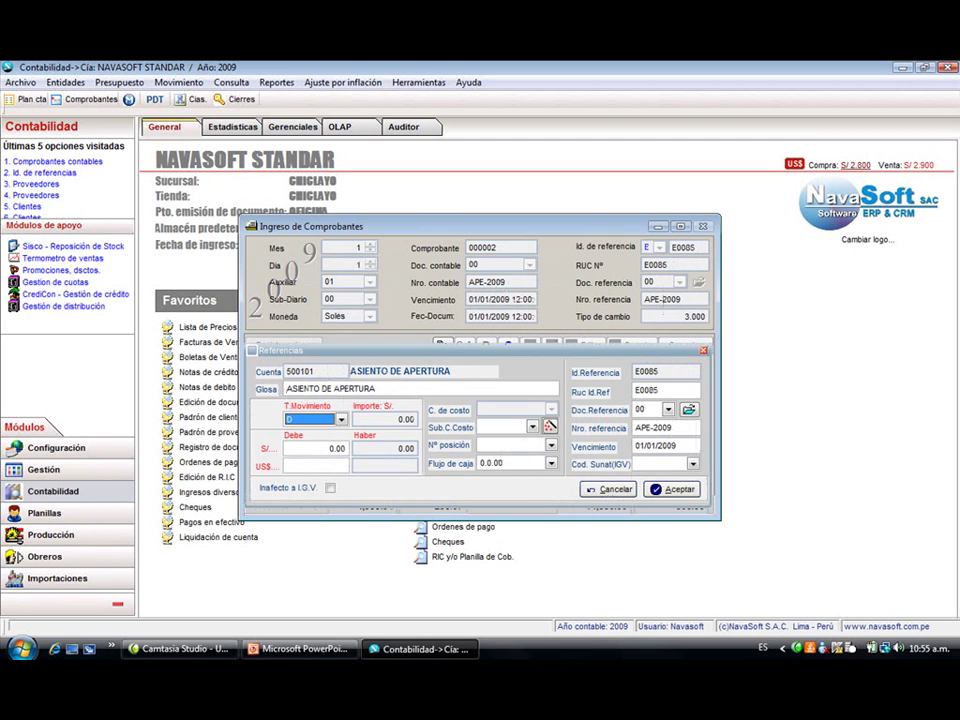
pyautogui.press('h')
pyautogui.press('Return')
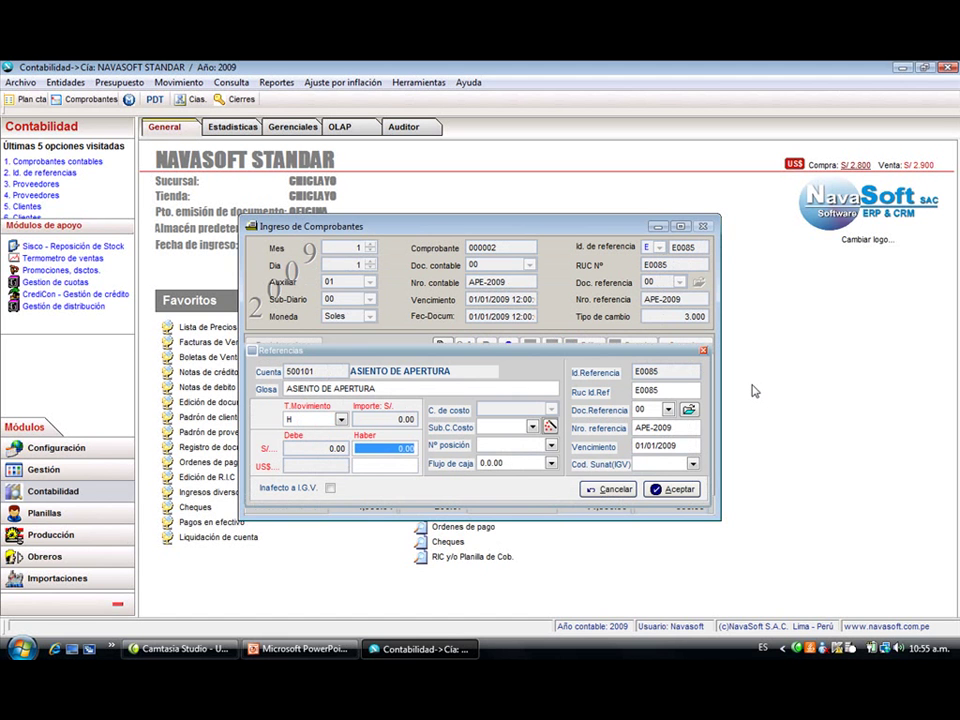
pyautogui.write('2')
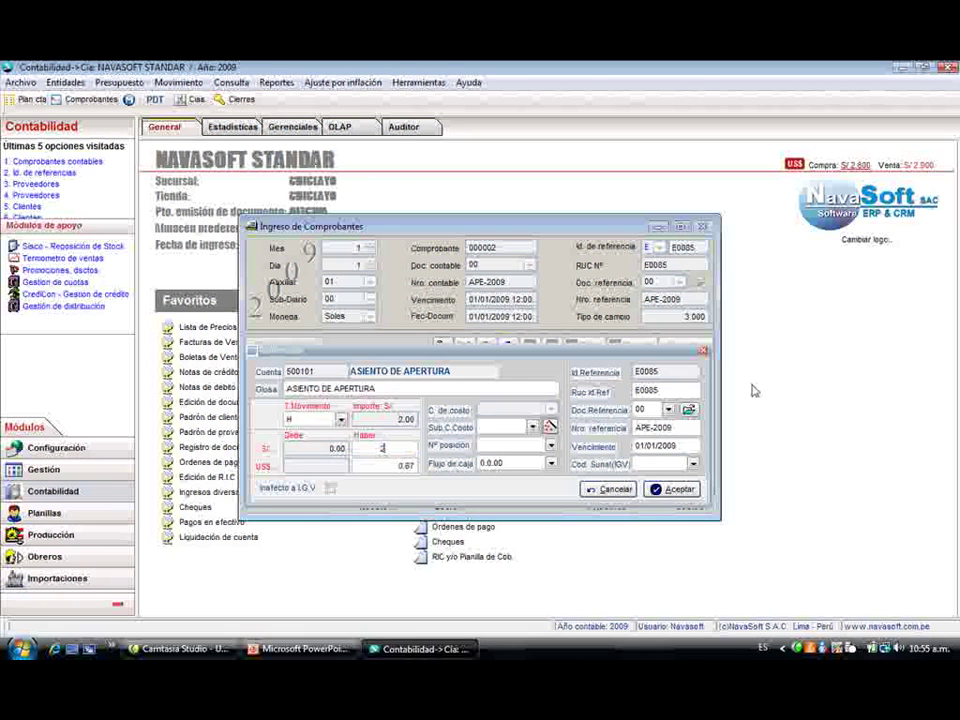
pyautogui.write('5,400')
pyautogui.press('Return')
pyautogui.press('Return')
pyautogui.press('Return')
pyautogui.press('Return')
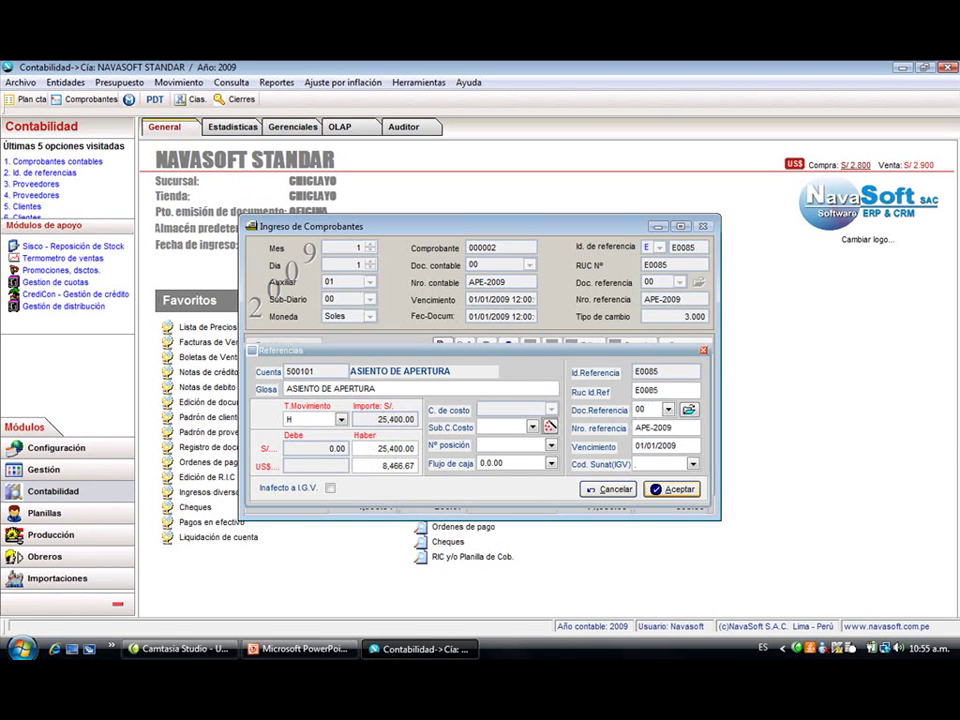
# - Change line 7's movement type to H (credit)
pyautogui.press('Up')
pyautogui.press('Right')
pyautogui.press('Right')
pyautogui.write('H')
pyautogui.press('Up')
pyautogui.press('Up')
pyautogui.press('Up')
pyautogui.press('Up')
pyautogui.press('Up')
pyautogui.press('Up')
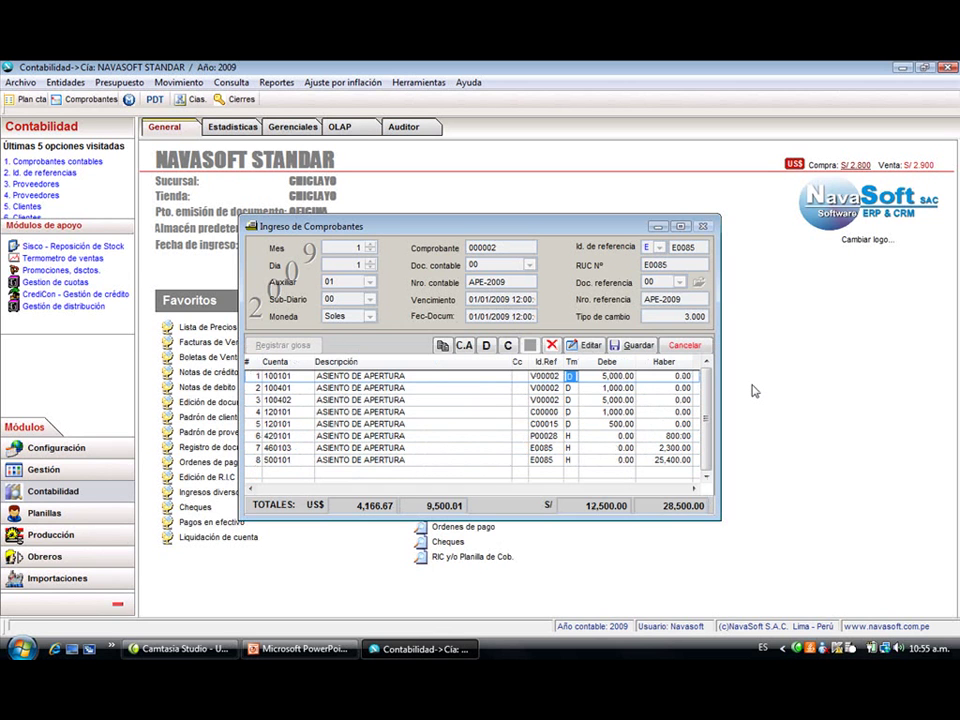
pyautogui.press('Right')
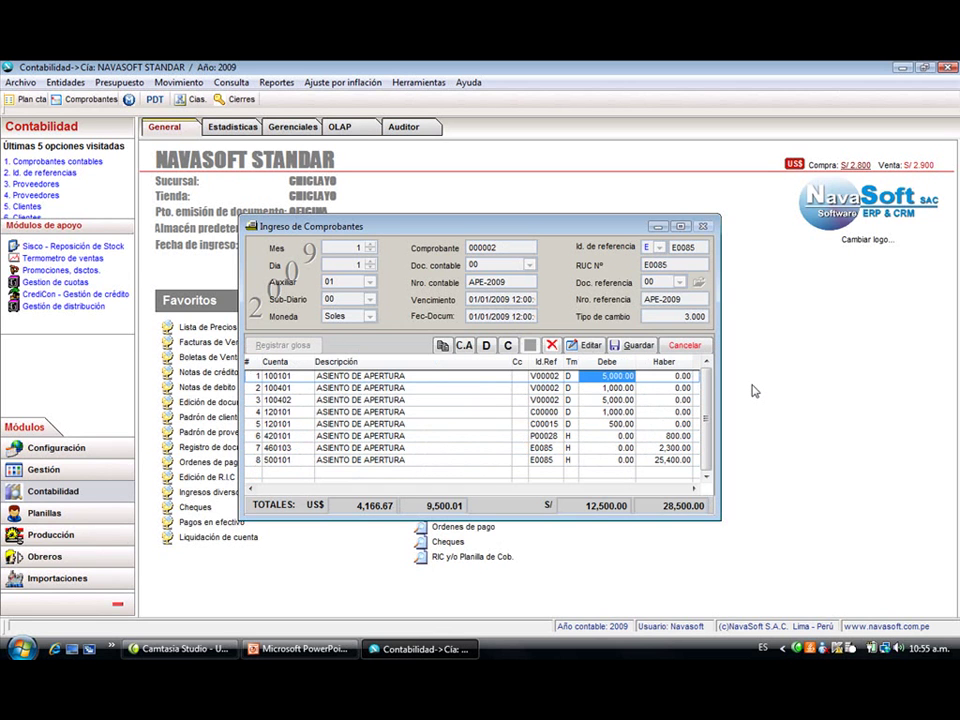
# - Enter a 10,000.00 debit on line 2
pyautogui.press('Down')
pyautogui.write('10,00')
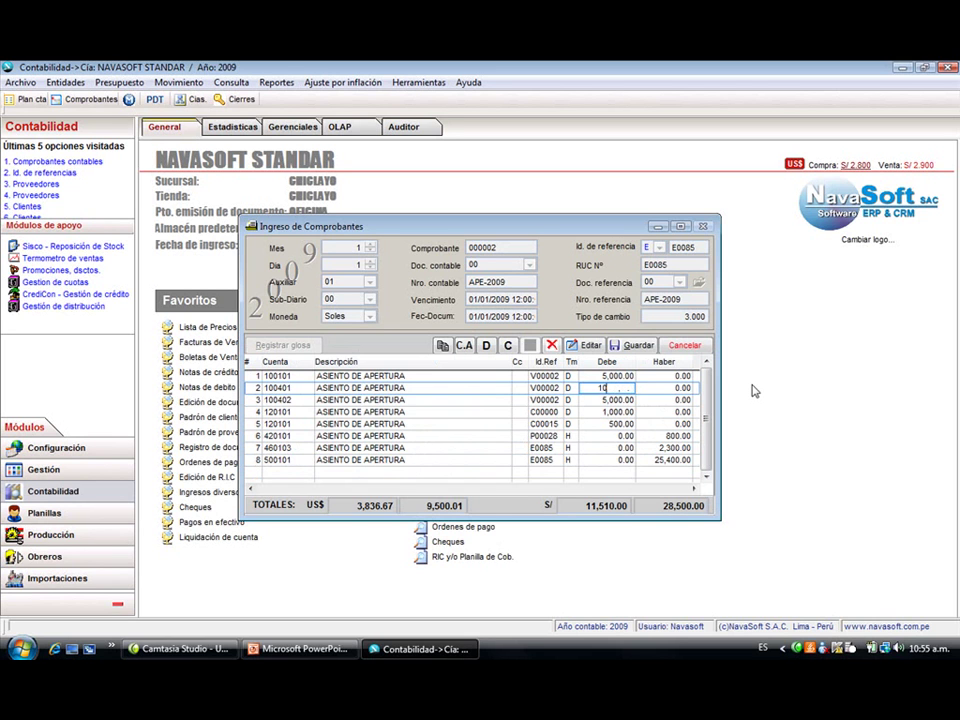
pyautogui.write('0')
pyautogui.press('Return')
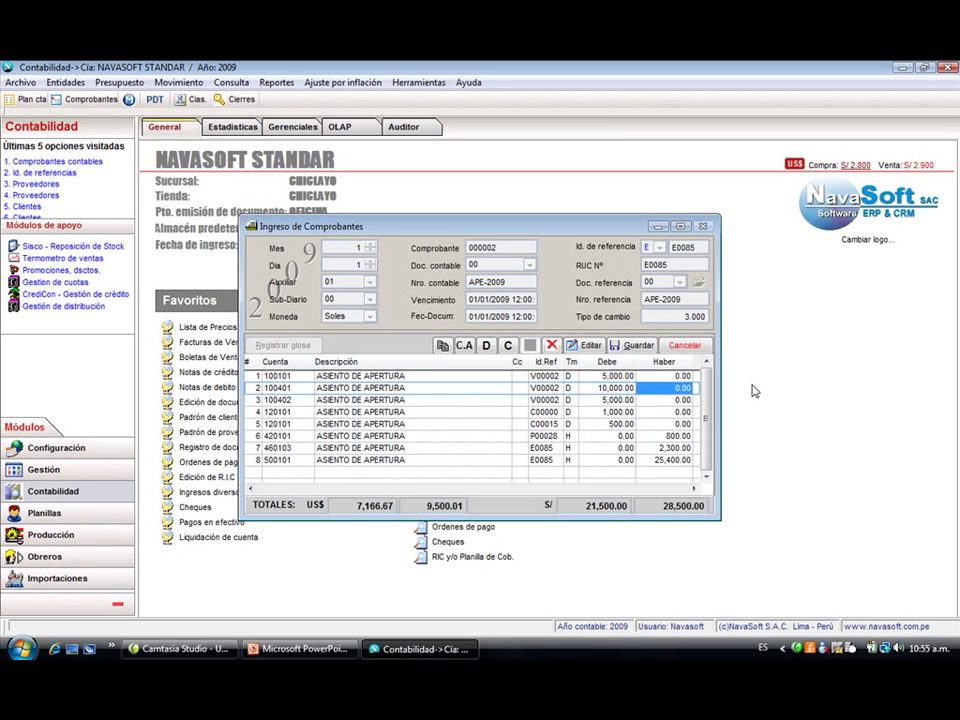
pyautogui.press('Down')
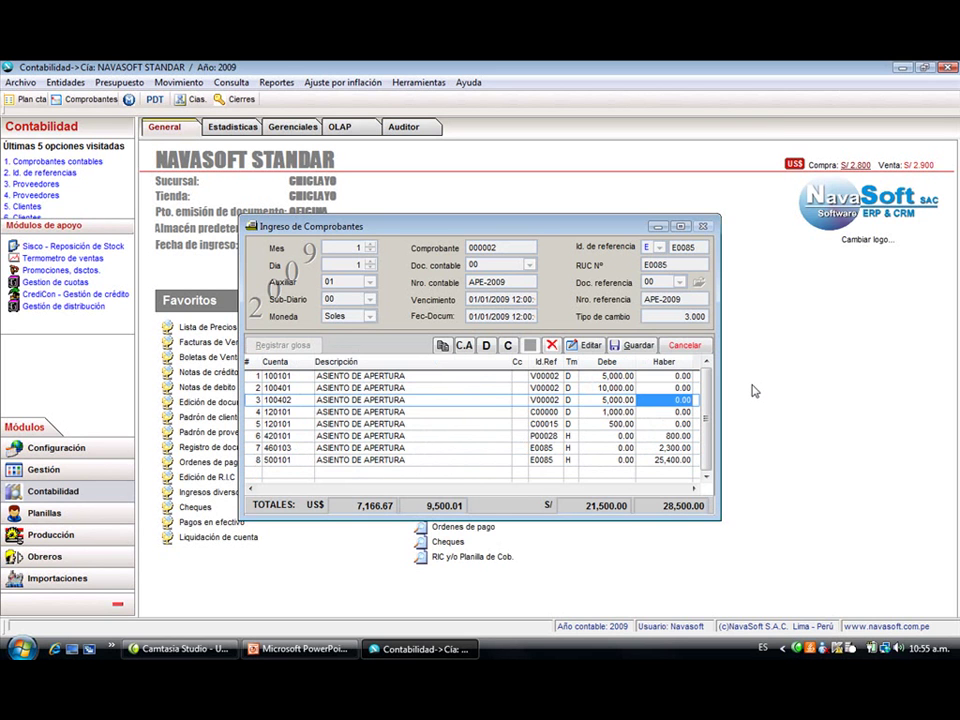
# - Set line 8's credit to 0, then retype it as 24,500.00
pyautogui.press('Left')
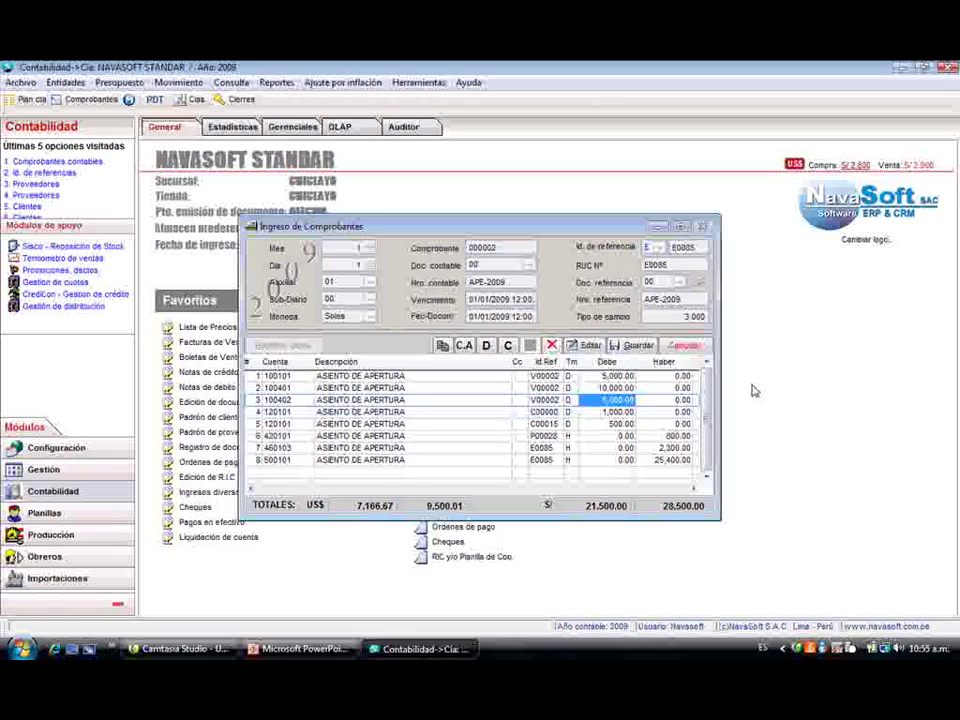
pyautogui.press('Down')
pyautogui.press('Down')
pyautogui.press('Down')
pyautogui.press('Down')
pyautogui.press('Down')
pyautogui.press('Right')
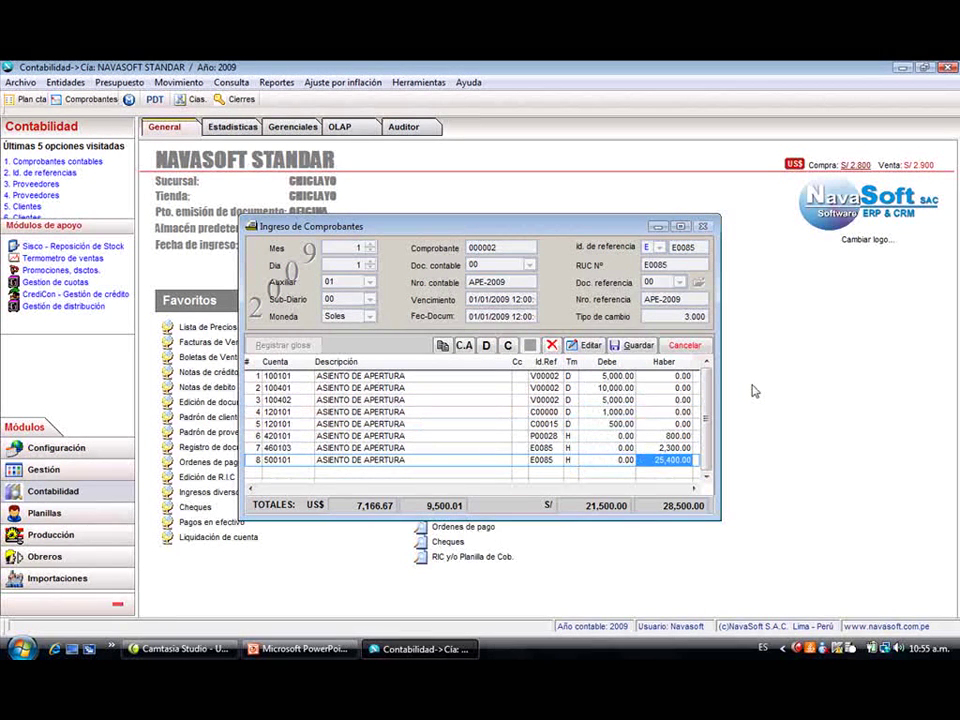
pyautogui.write('0')
pyautogui.press('Return')
pyautogui.press('Left')
pyautogui.click(20, 648)
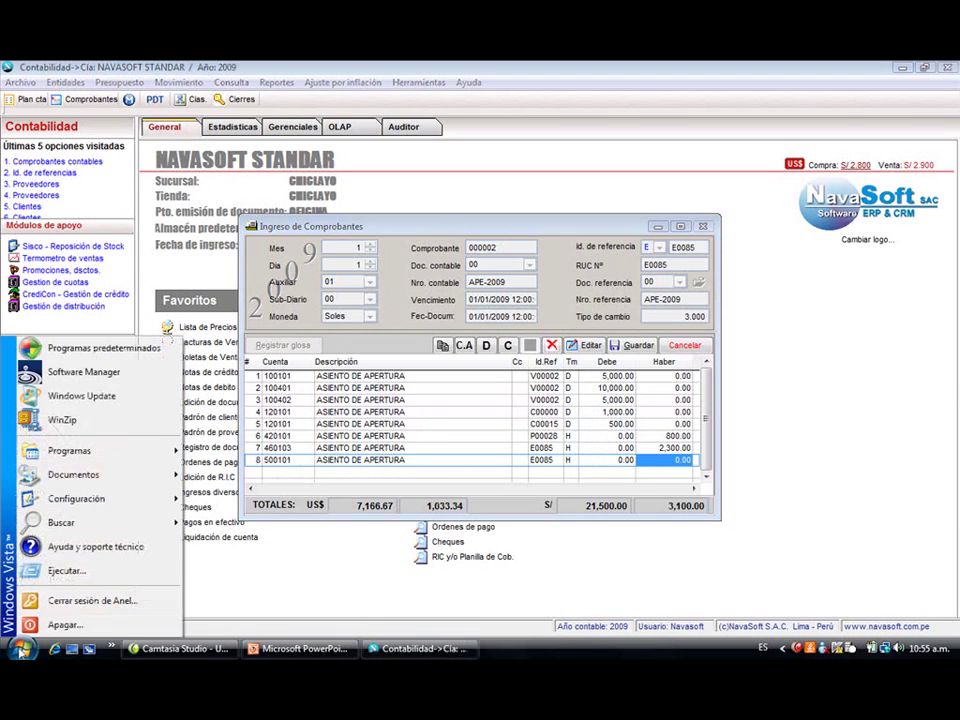
pyautogui.click(659, 458)
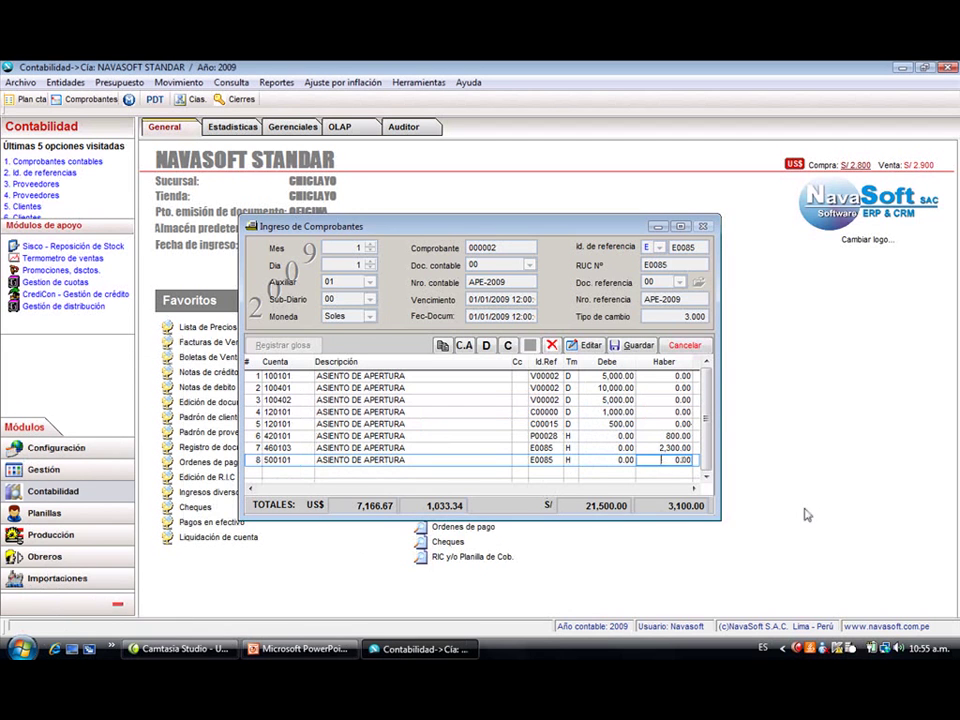
pyautogui.write('245000')
pyautogui.press('BackSpace')
pyautogui.press('Return')
# - Enter a 15,000.00 debit on line 3
pyautogui.press('Up')
pyautogui.press('Right')
pyautogui.press('Right')
pyautogui.press('Right')
pyautogui.press('Up')
pyautogui.press('Up')
pyautogui.press('Up')
pyautogui.press('Up')
pyautogui.press('Up')
pyautogui.press('Up')
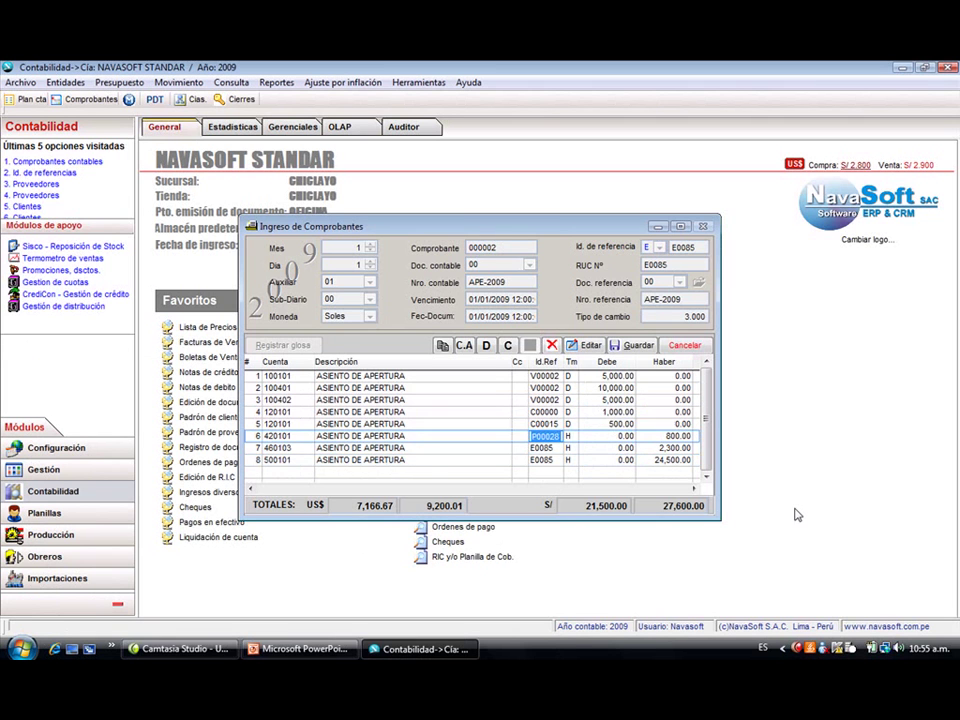
pyautogui.press('Right')
pyautogui.press('Down')
pyautogui.press('Down')
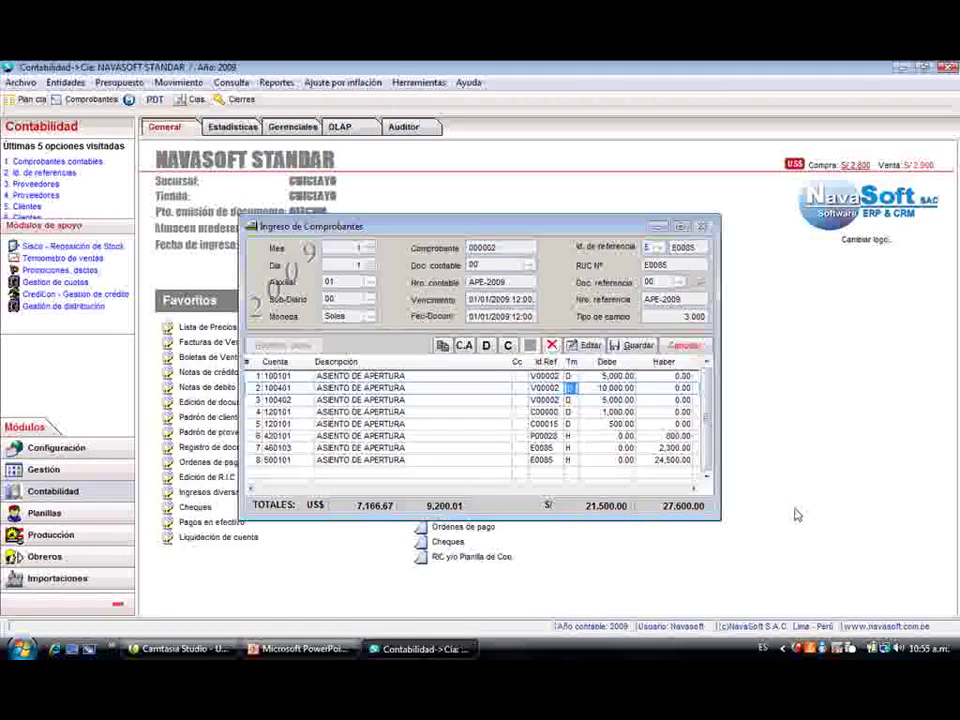
pyautogui.press('Right')
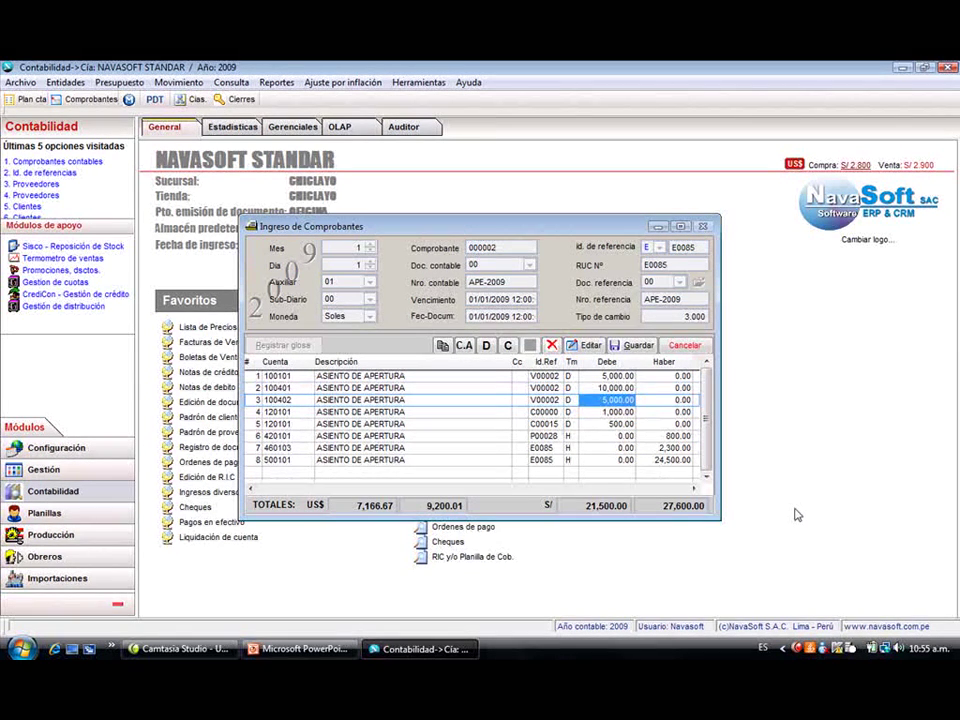
pyautogui.write('15000')
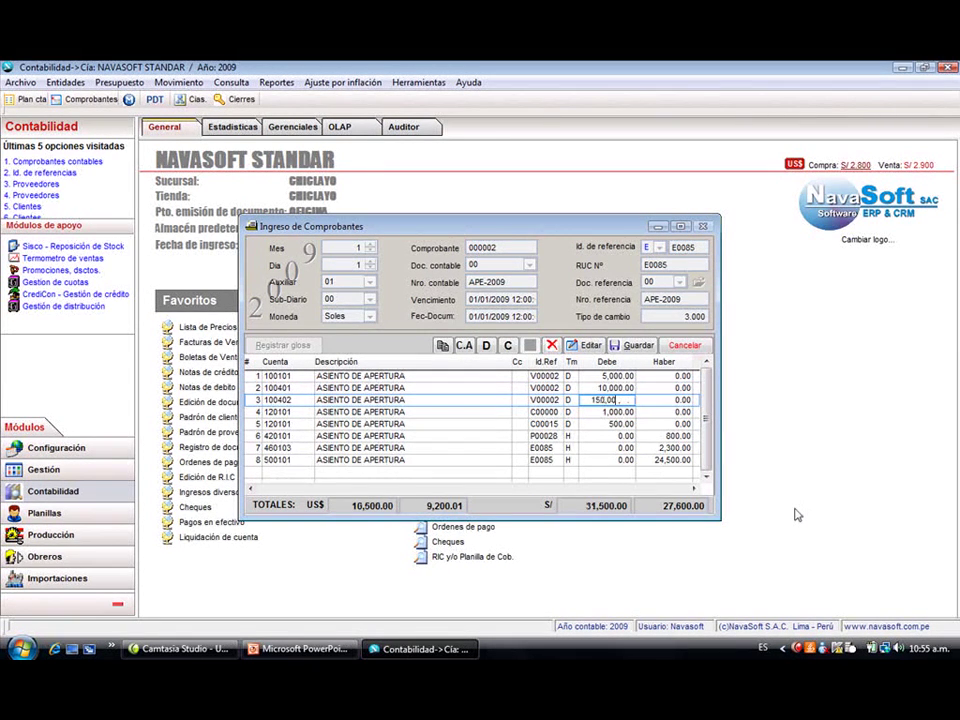
pyautogui.press('Down')
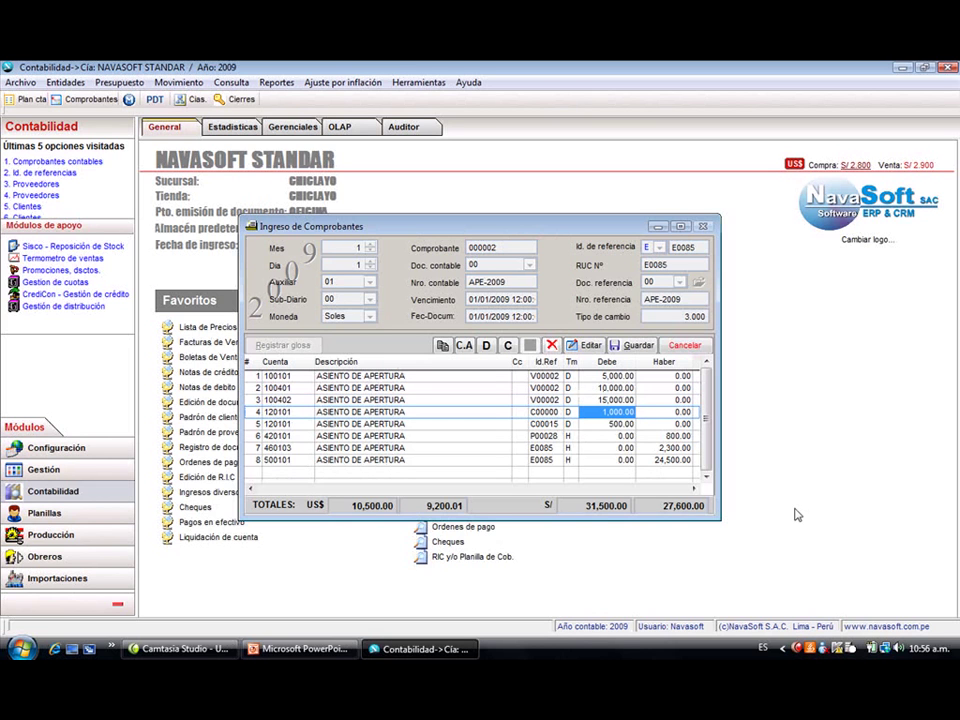
# - Clear line 8's credit back to 0.00
pyautogui.press('Down')
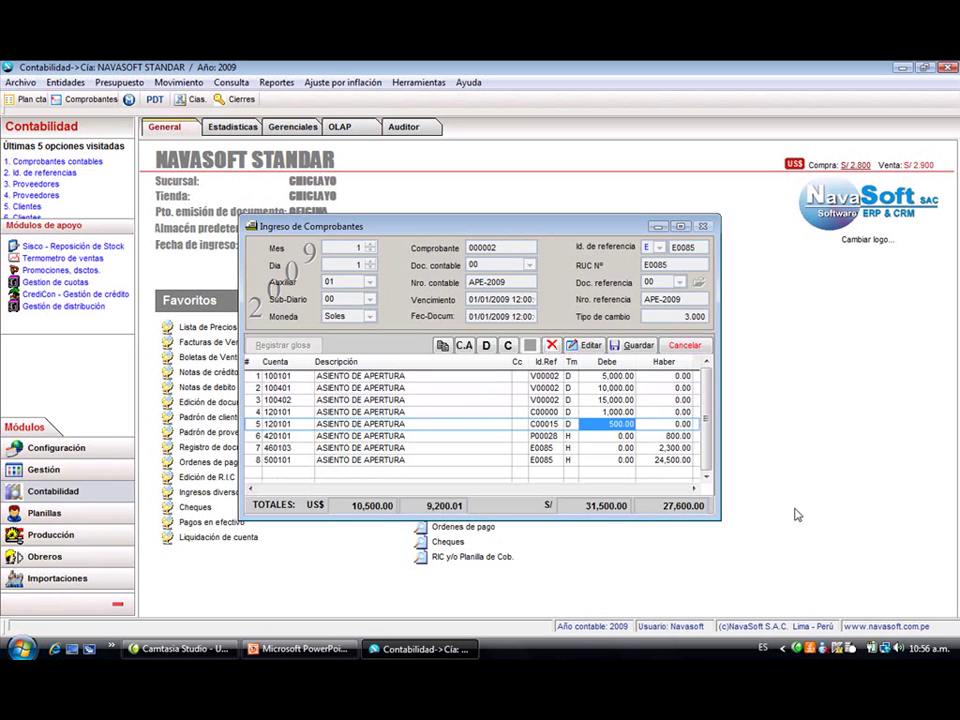
pyautogui.press('Down')
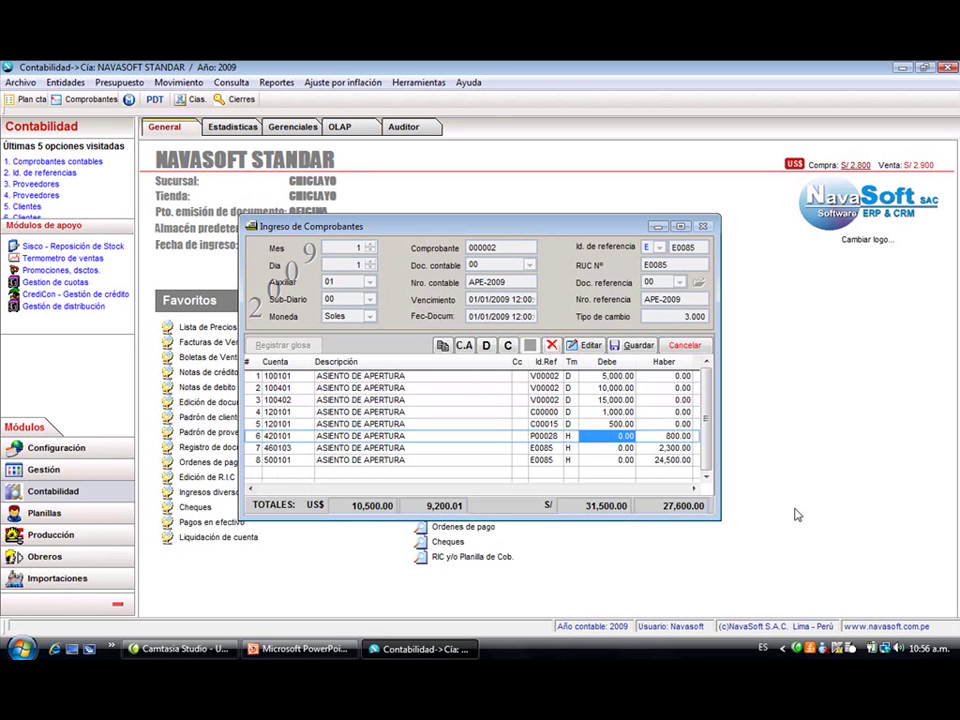
pyautogui.press('Down')
pyautogui.press('Down')
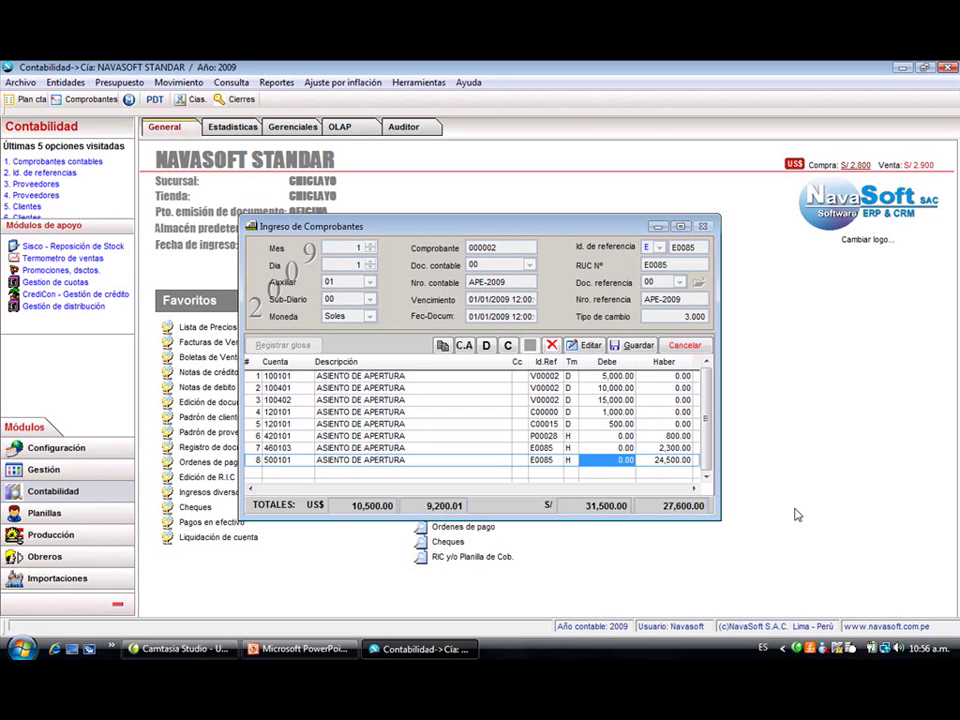
pyautogui.press('Right')
pyautogui.press('Delete')
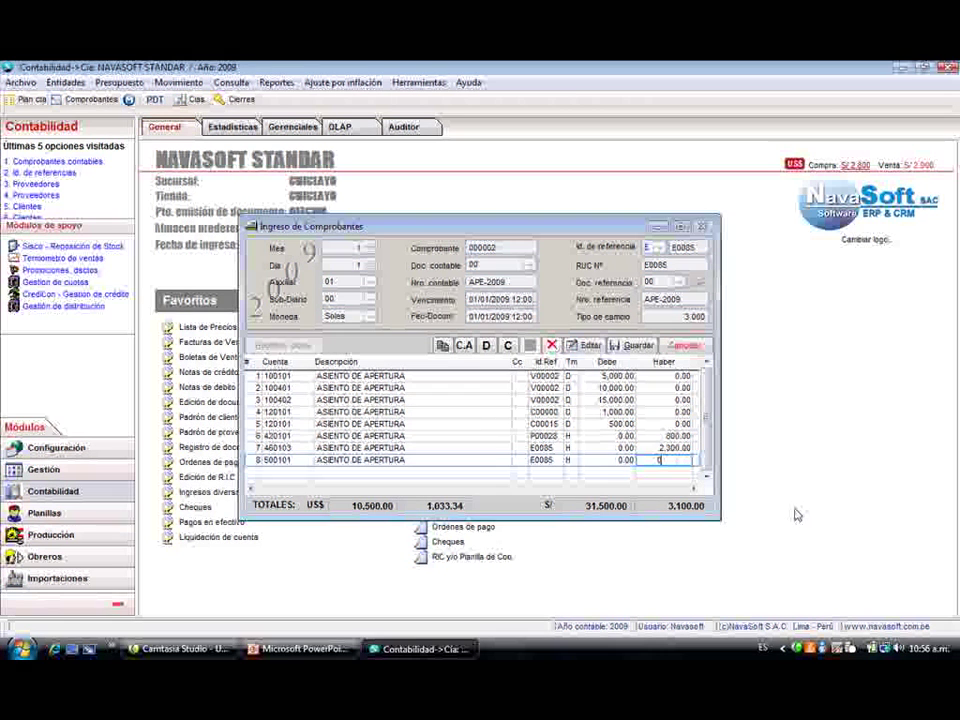
pyautogui.press('Home')
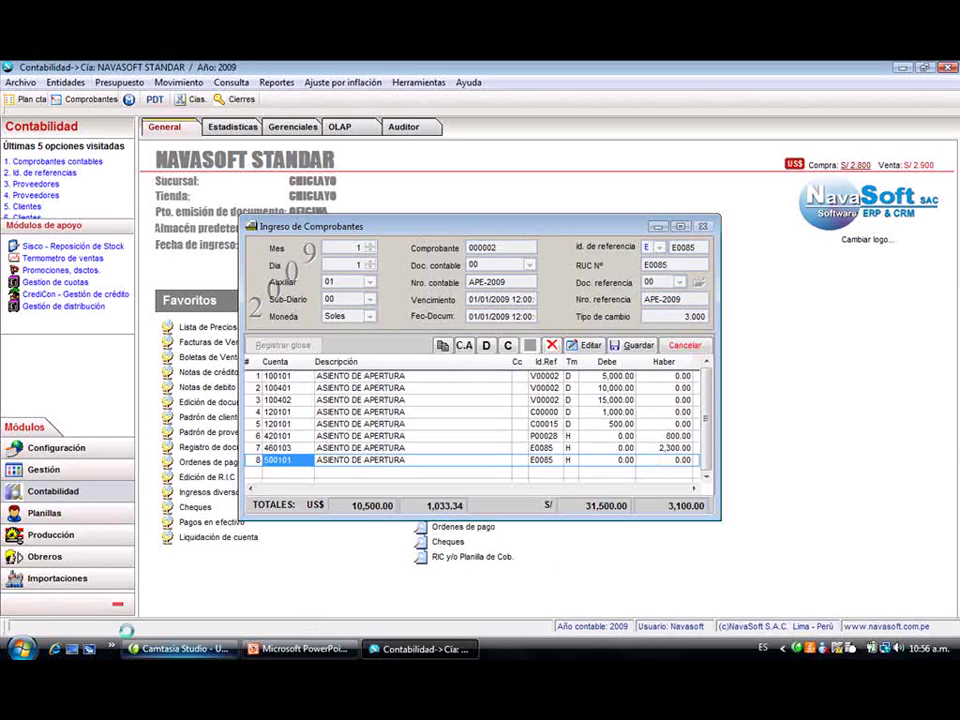
# - Launch Calculator via Run and compute 15000-3100
pyautogui.click(20, 648)
pyautogui.click(66, 571)
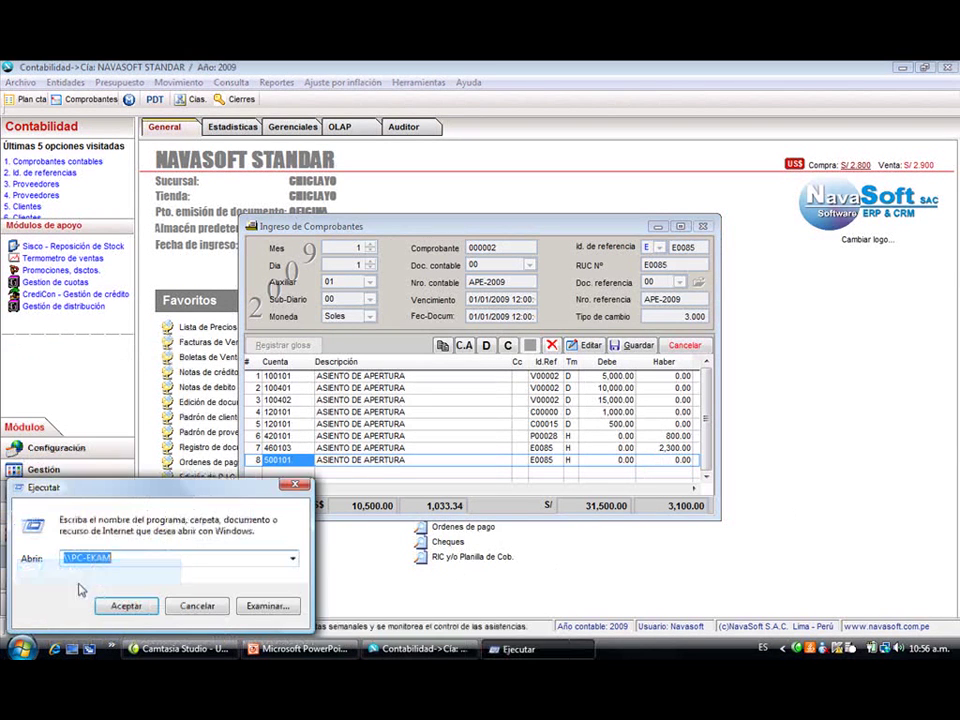
pyautogui.write('calc')
pyautogui.click(124, 605)
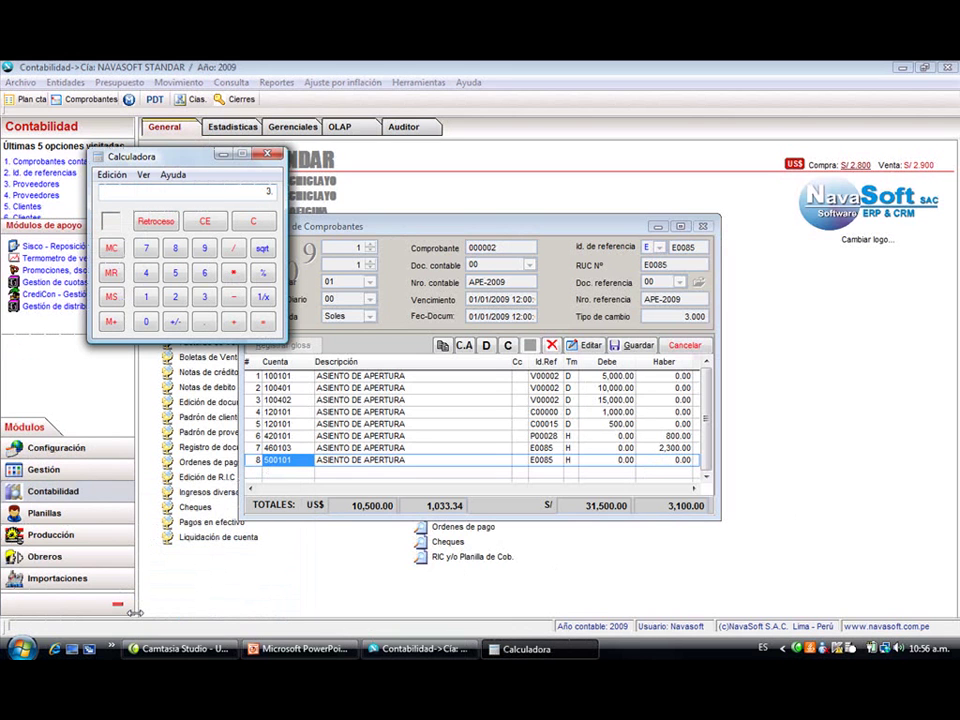
pyautogui.write('15')
pyautogui.write('000')
pyautogui.write('-3100')
pyautogui.press('Return')
pyautogui.click(223, 154)
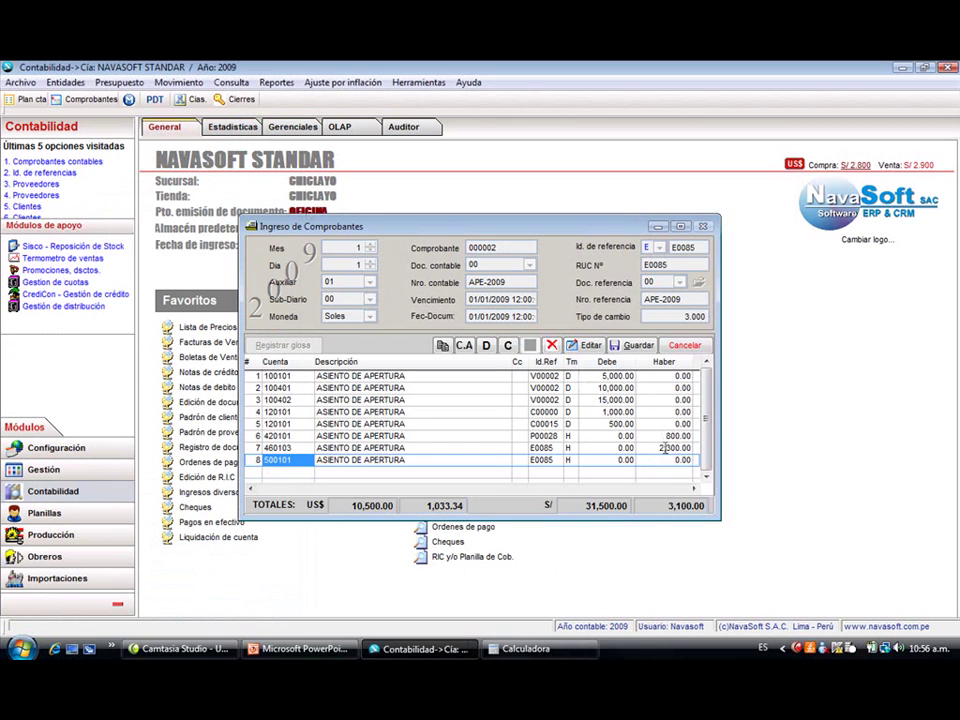
# - Enter a trial credit on line 8 and try saving, dismissing the unbalanced-totals warning
pyautogui.click(690, 460)
pyautogui.write('311900')
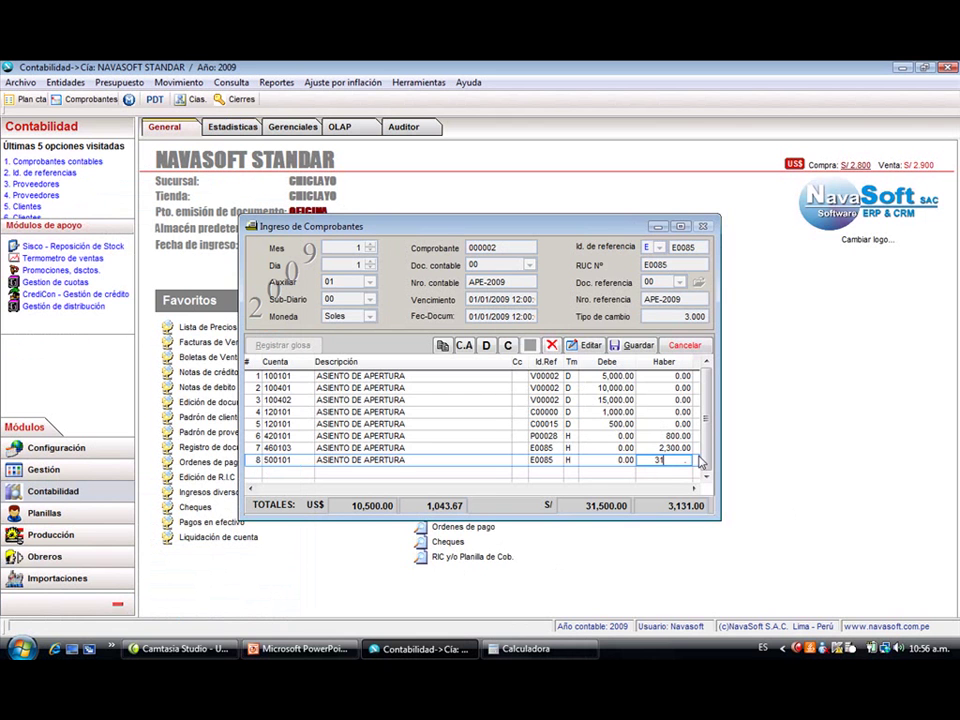
pyautogui.press('BackSpace')
pyautogui.write('909,')
pyautogui.hotkey('alt', 'Tab')
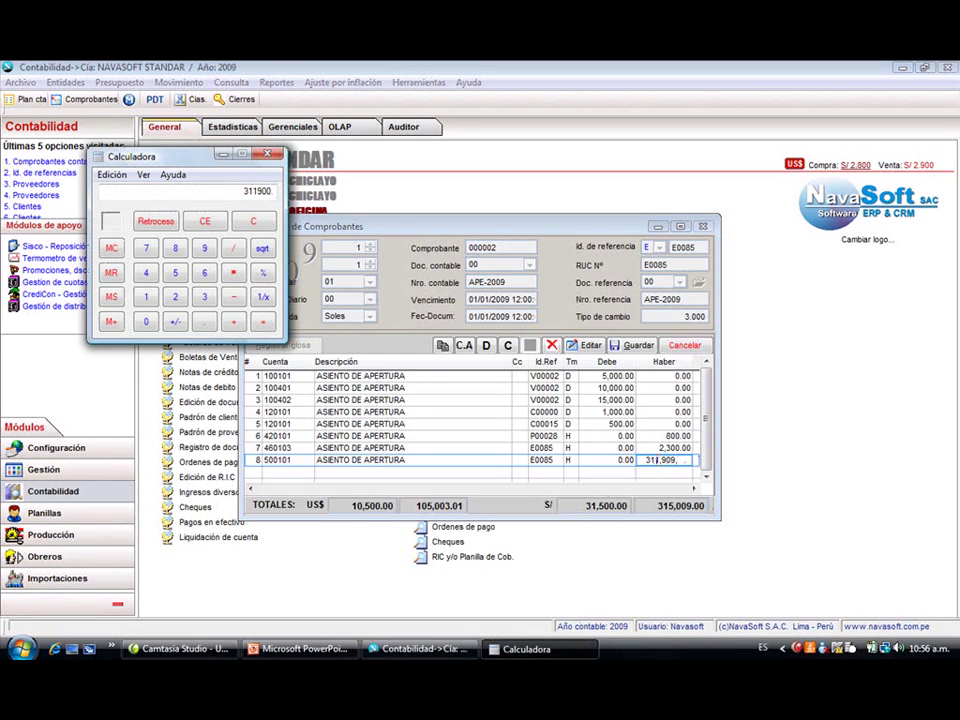
pyautogui.hotkey('alt', 'Tab')
pyautogui.press('BackSpace')
pyautogui.write('0')
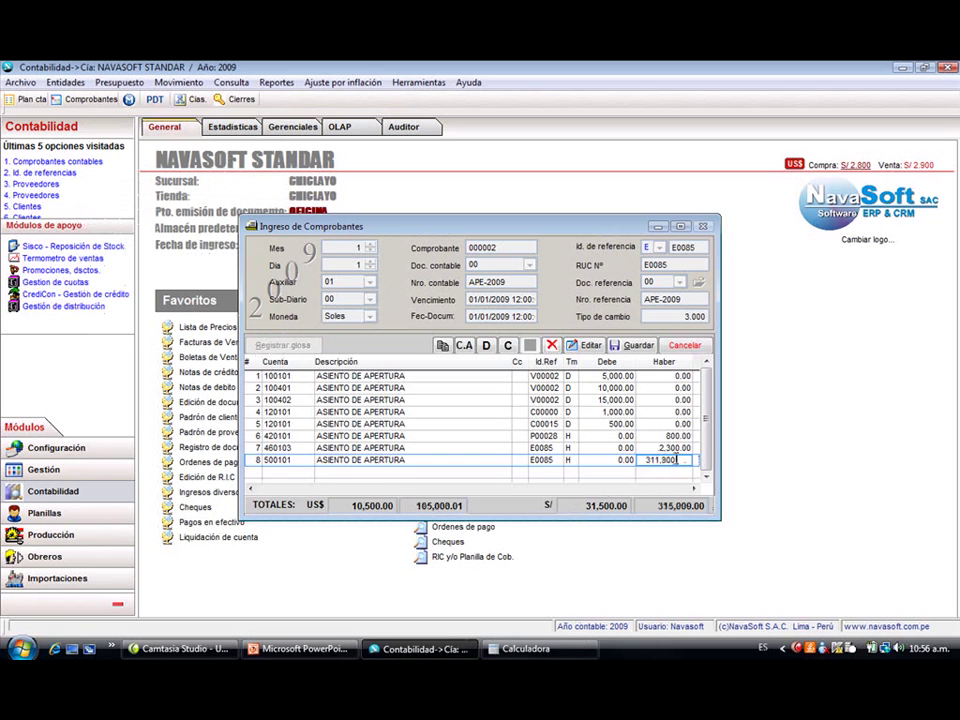
pyautogui.press('Return')
pyautogui.hotkey('alt', 'g')
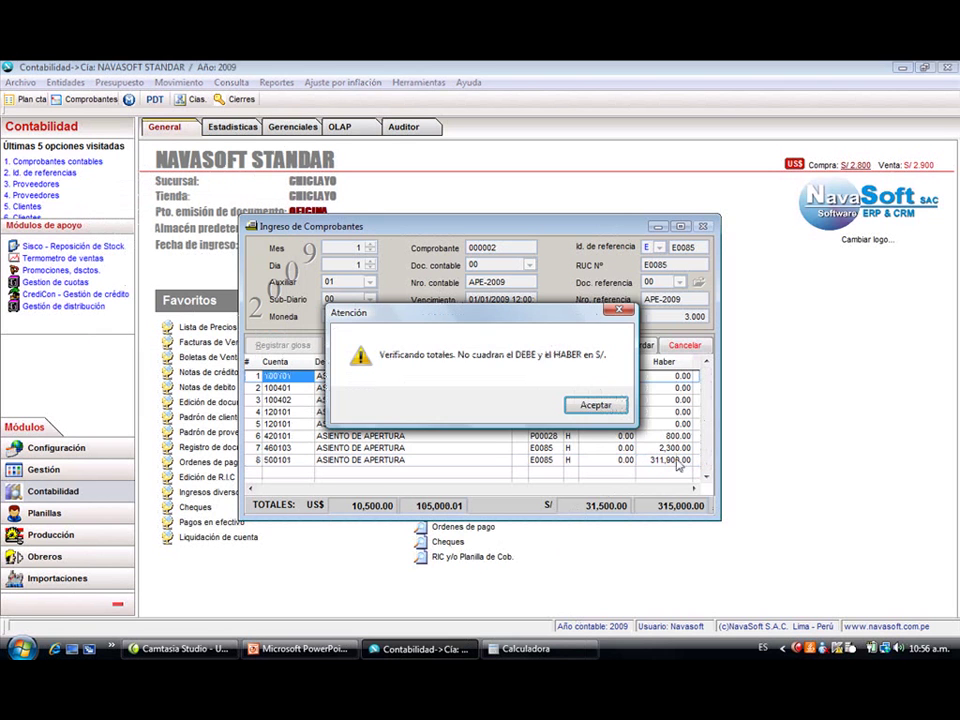
pyautogui.press('Return')
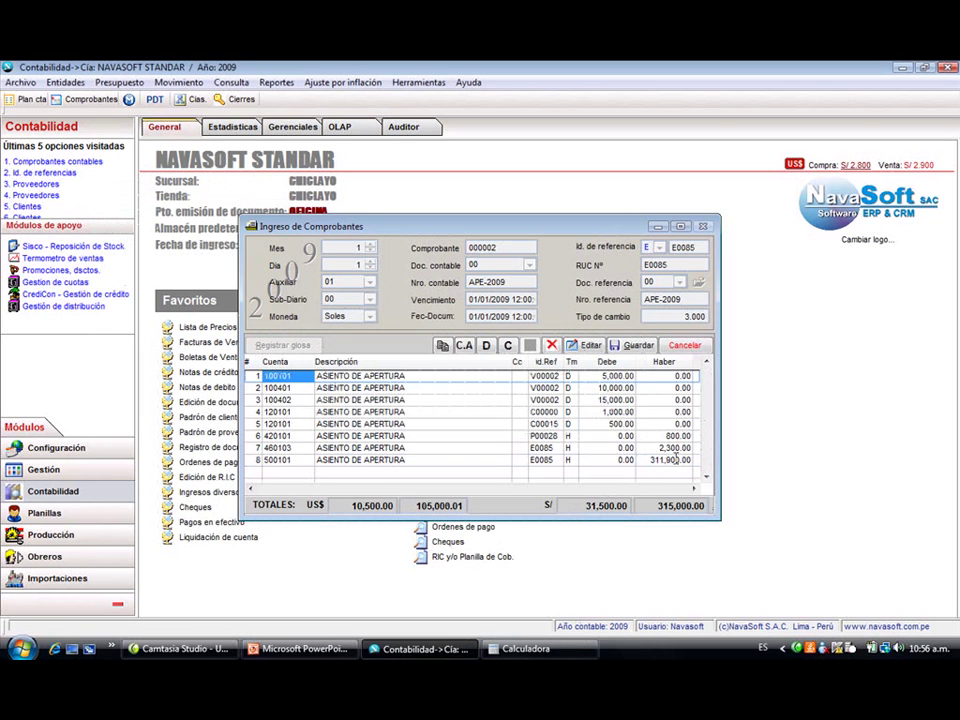
# - Correct line 8's credit, then reset it to 0 and clear the calculator
pyautogui.click(672, 460)
pyautogui.hotkey('alt', 'Tab')
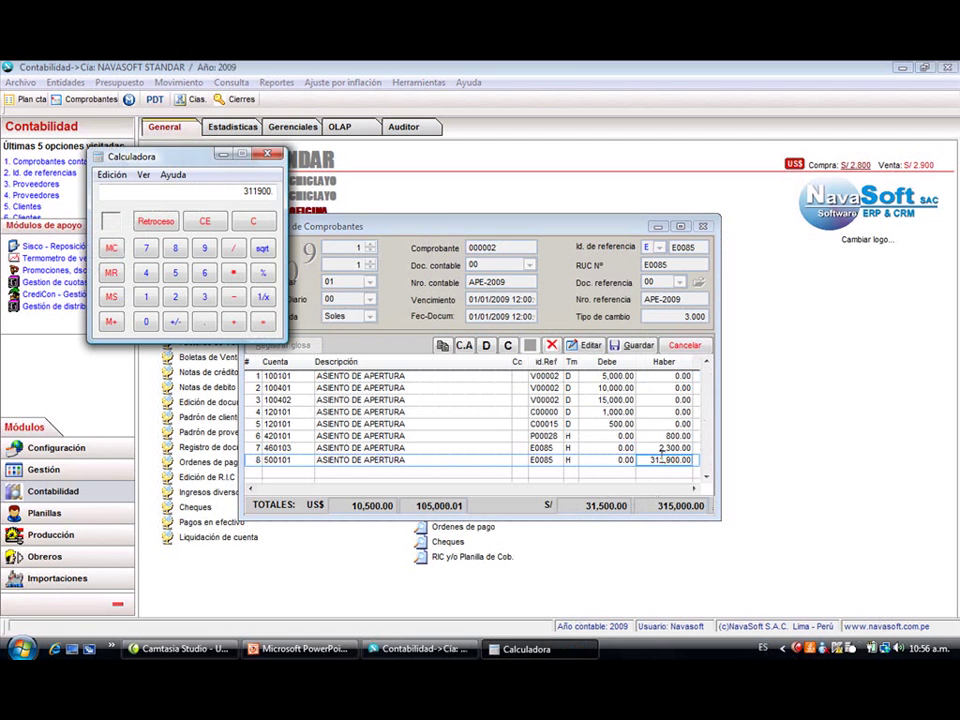
pyautogui.click(661, 458)
pyautogui.press('BackSpace')
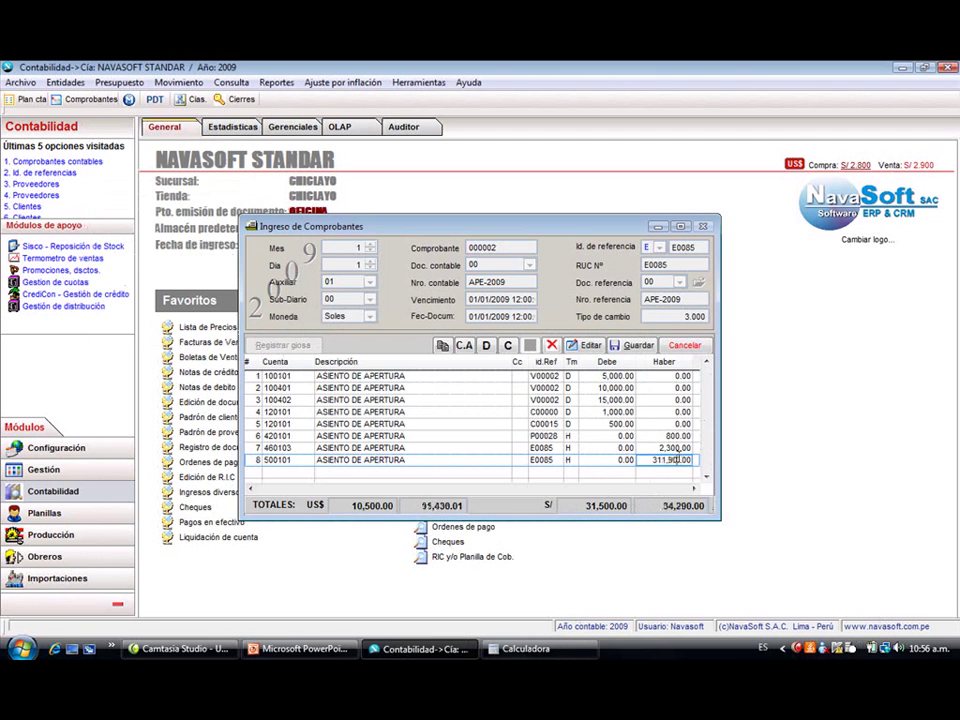
pyautogui.press('Return')
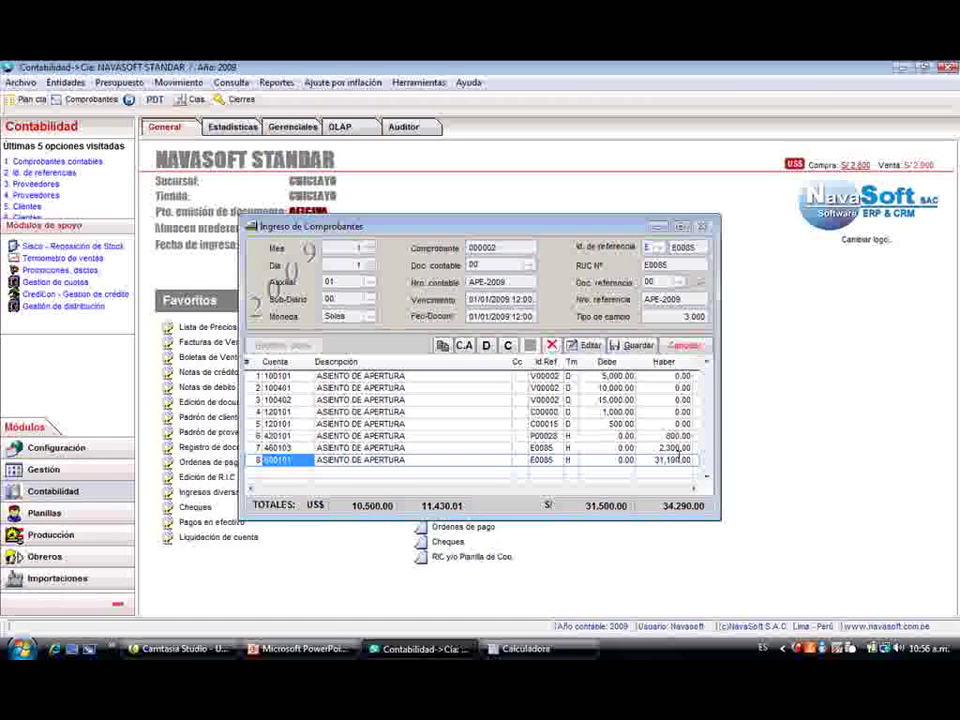
pyautogui.click(504, 649)
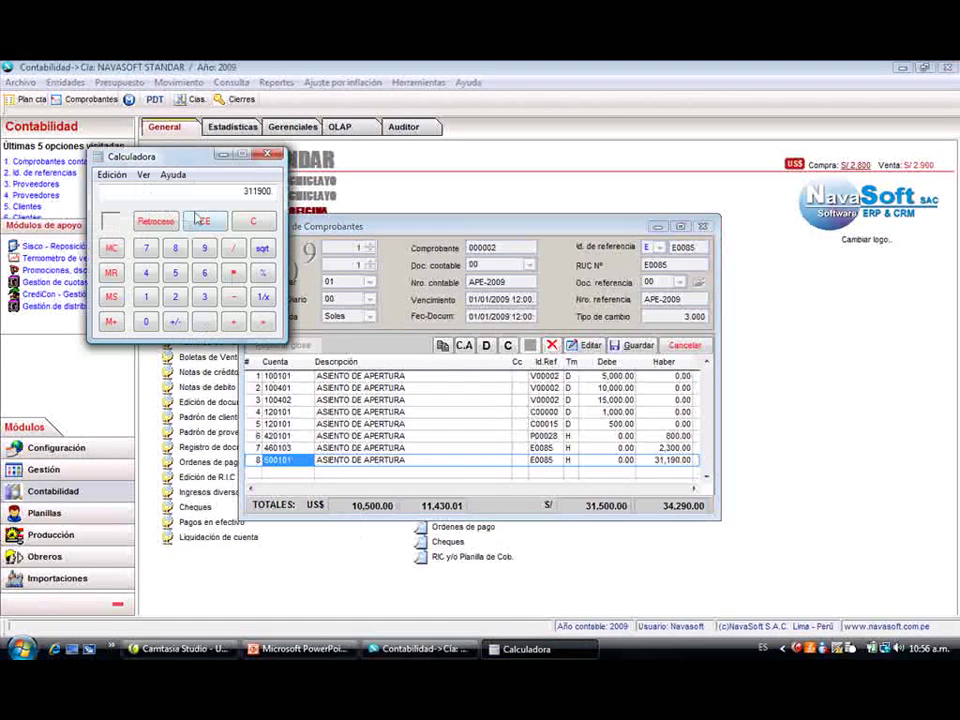
pyautogui.click(202, 220)
pyautogui.click(670, 459)
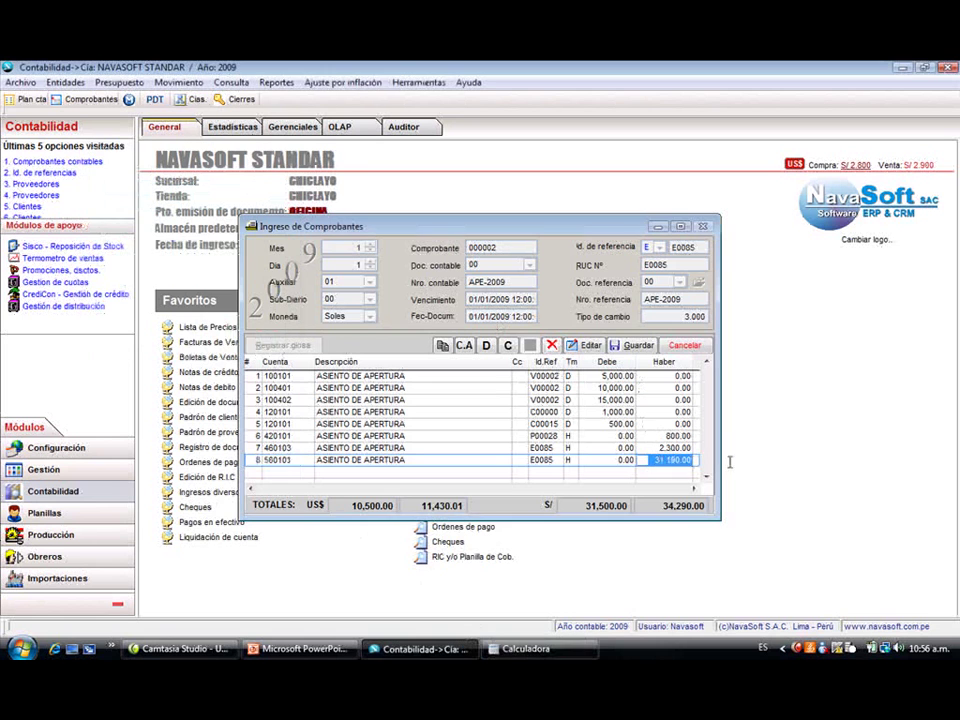
pyautogui.write('0')
pyautogui.press('Return')
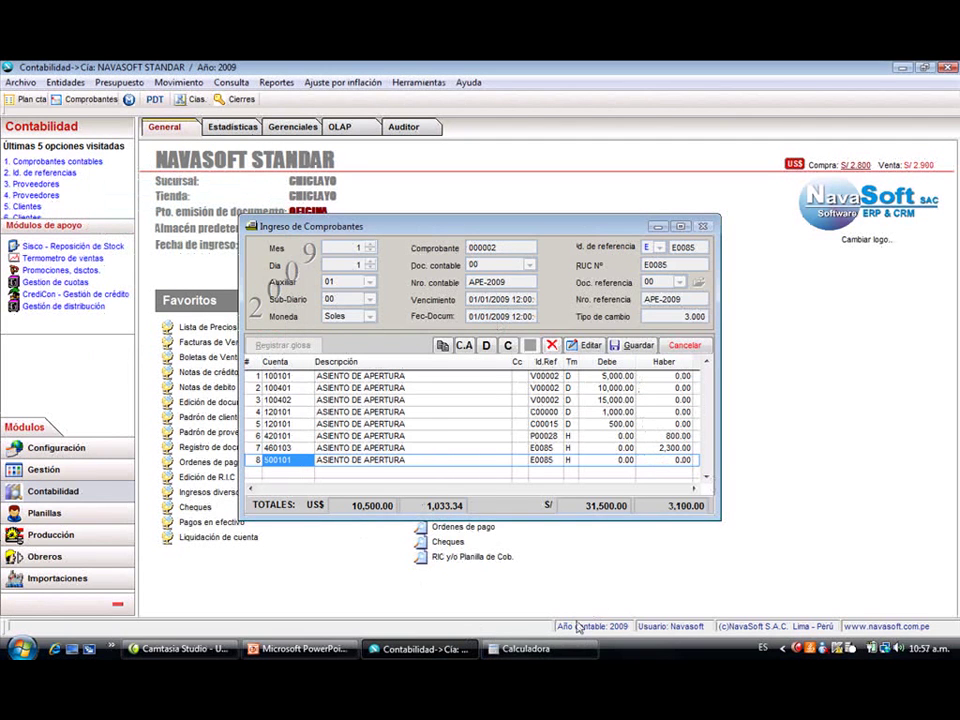
# - Compute 31500 minus 3100 and enter 28,400 as line 8's credit
pyautogui.click(526, 649)
pyautogui.write('33')
pyautogui.write('500.')
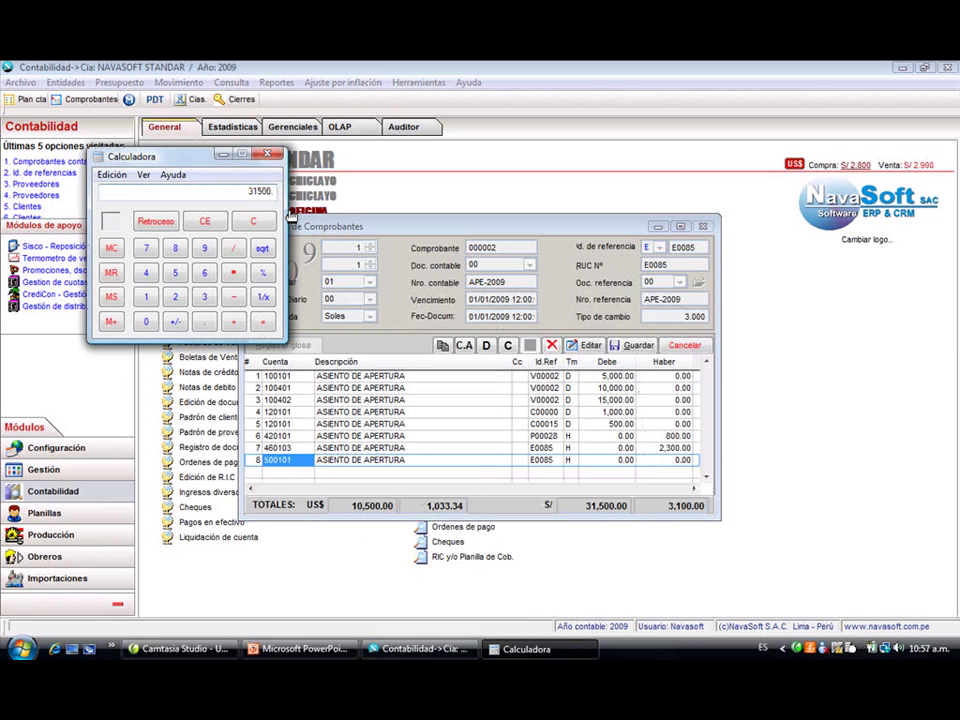
pyautogui.press('BackSpace')
pyautogui.press('BackSpace')
pyautogui.press('BackSpace')
pyautogui.write('00')
pyautogui.press('Return')
pyautogui.click(676, 460)
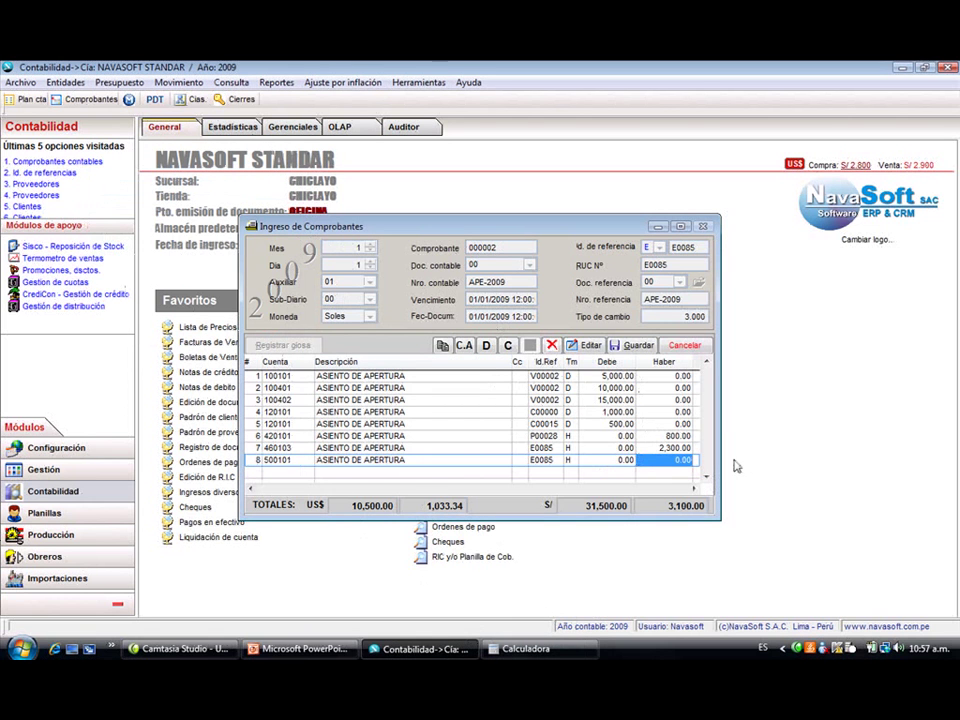
pyautogui.write('28400')
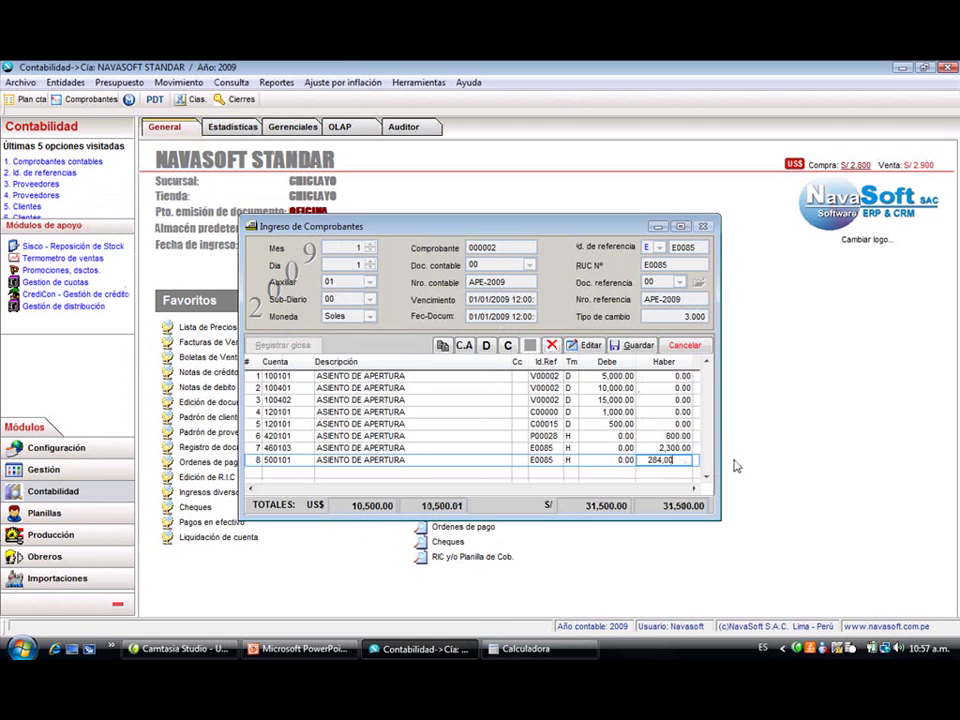
pyautogui.press('Return')
pyautogui.press('Return')
pyautogui.press('Return')
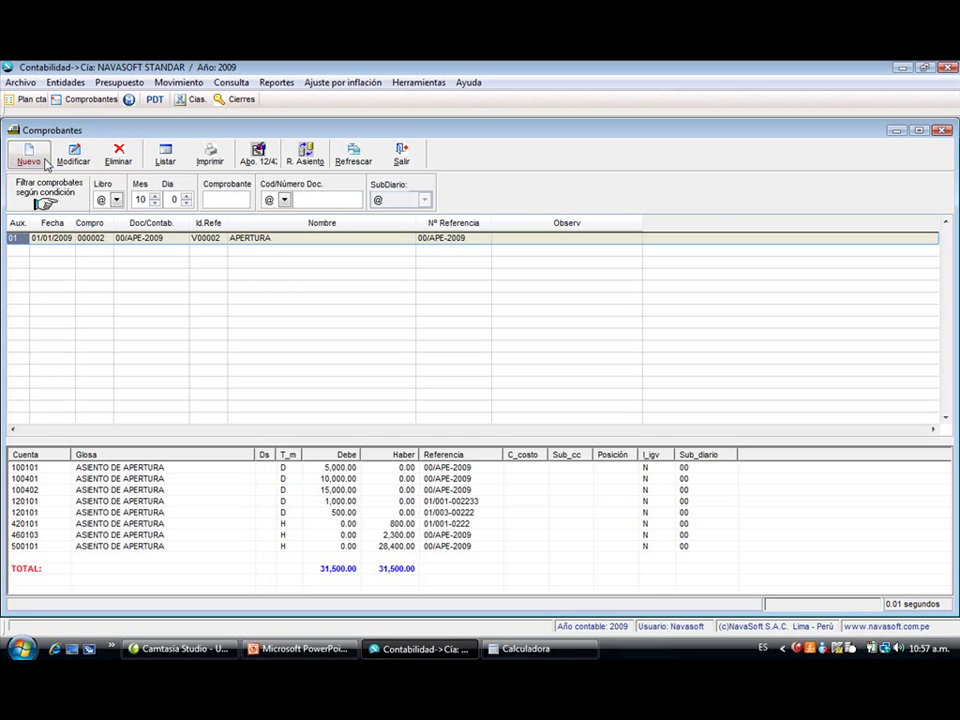
# - Filter Comprobantes to book 03 VENTAS, month 10, and start a new voucher
pyautogui.click(118, 198)
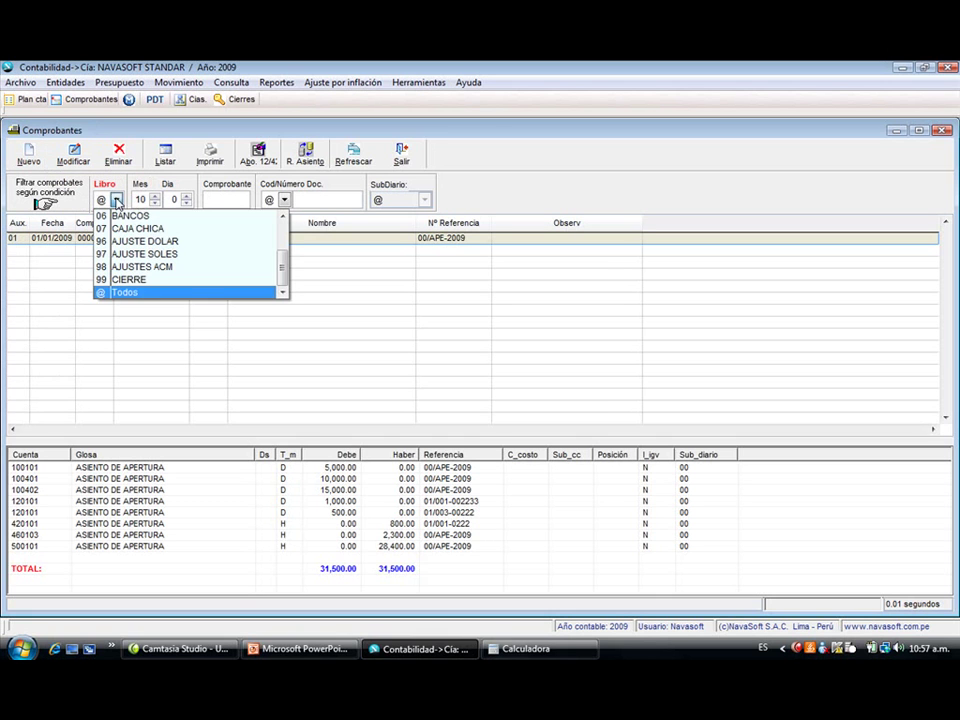
pyautogui.scroll(2, 284, 234)
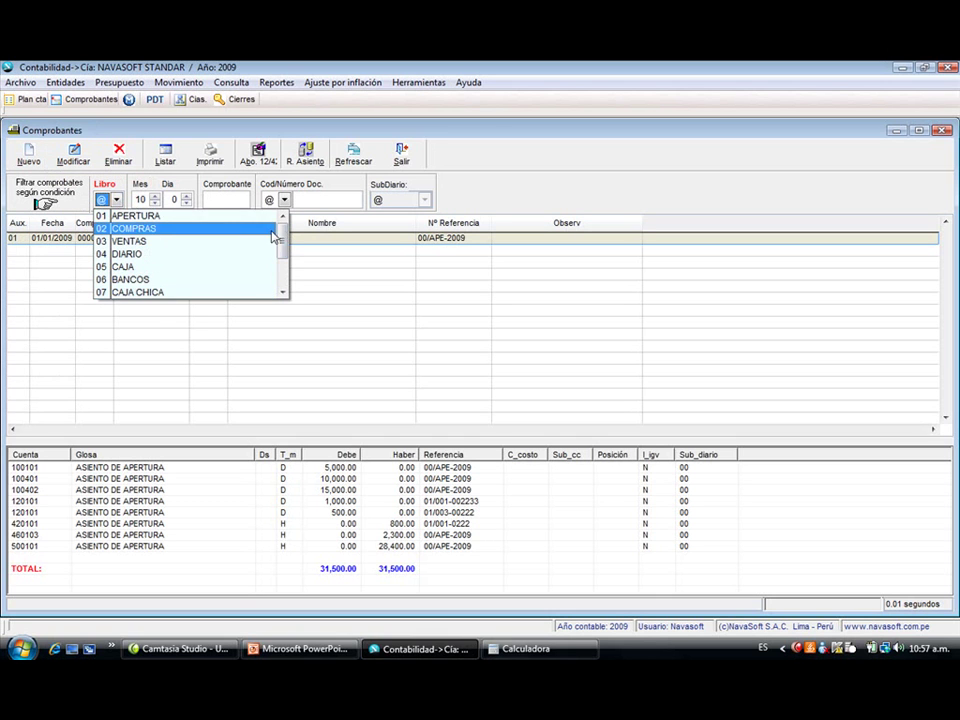
pyautogui.click(253, 241)
pyautogui.click(107, 200)
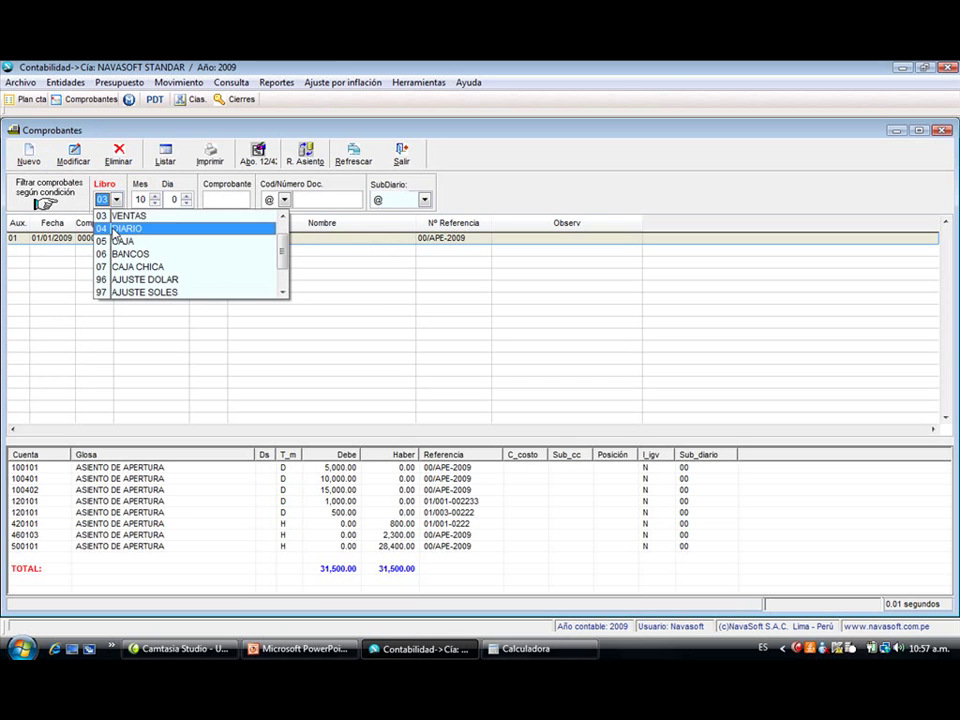
pyautogui.click(105, 214)
pyautogui.press('Return')
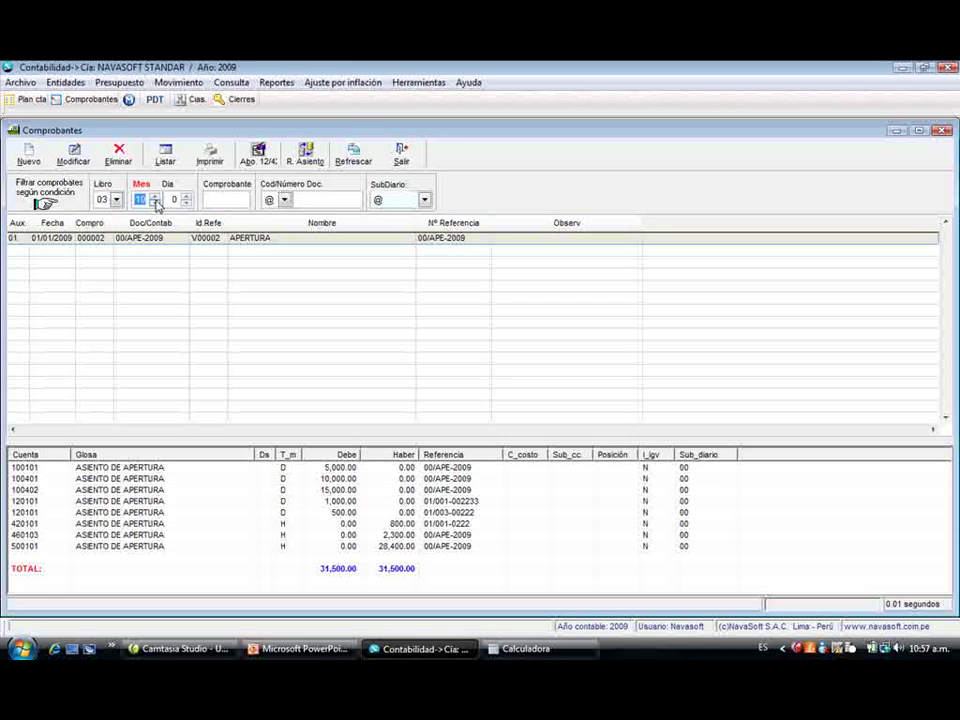
pyautogui.press('Return')
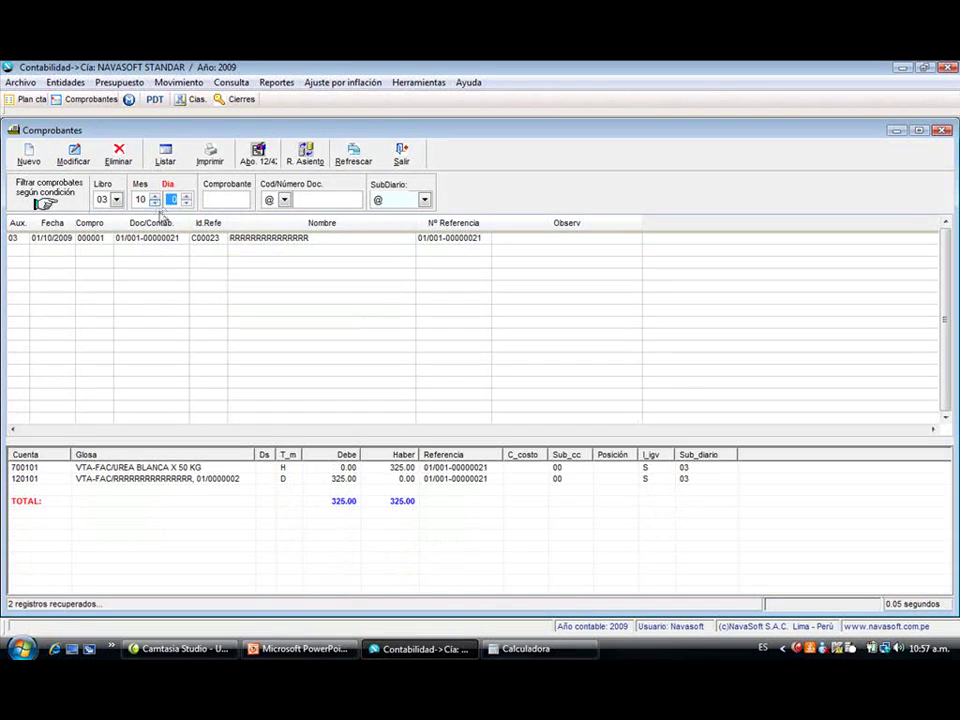
pyautogui.press('Return')
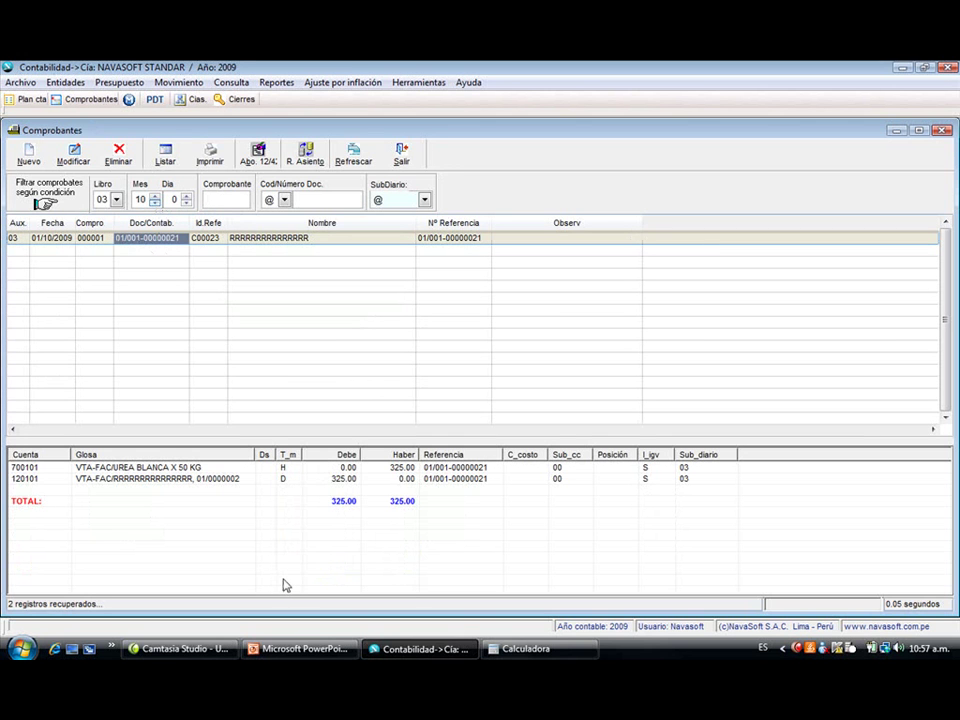
pyautogui.click(28, 155)
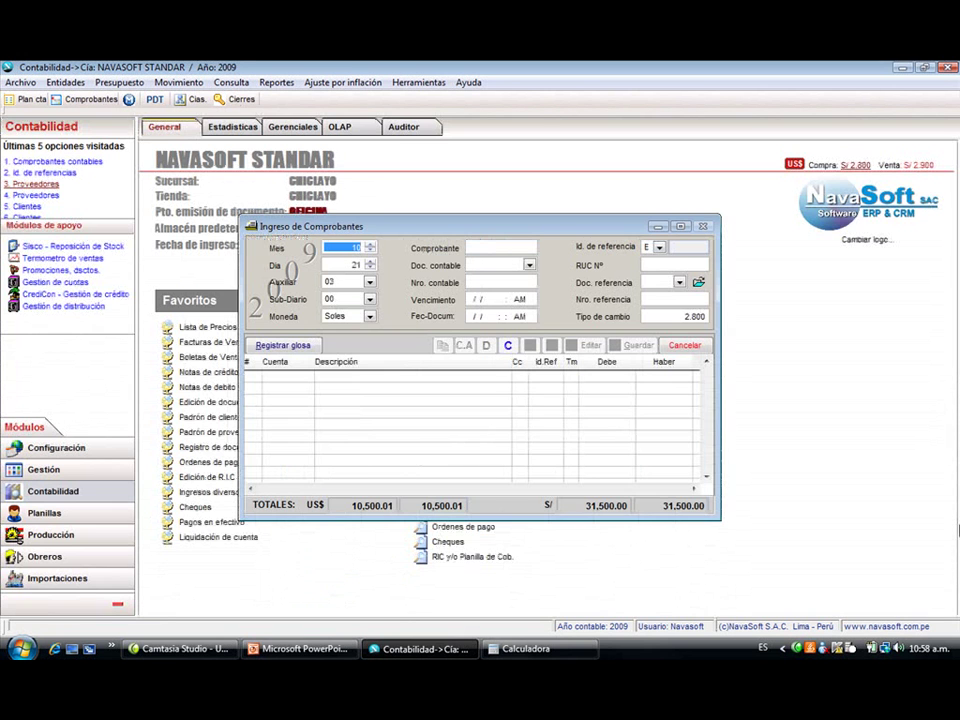
# - Accept the header defaults and set document type 01, number 003-003333
pyautogui.press('Return')
pyautogui.press('Return')
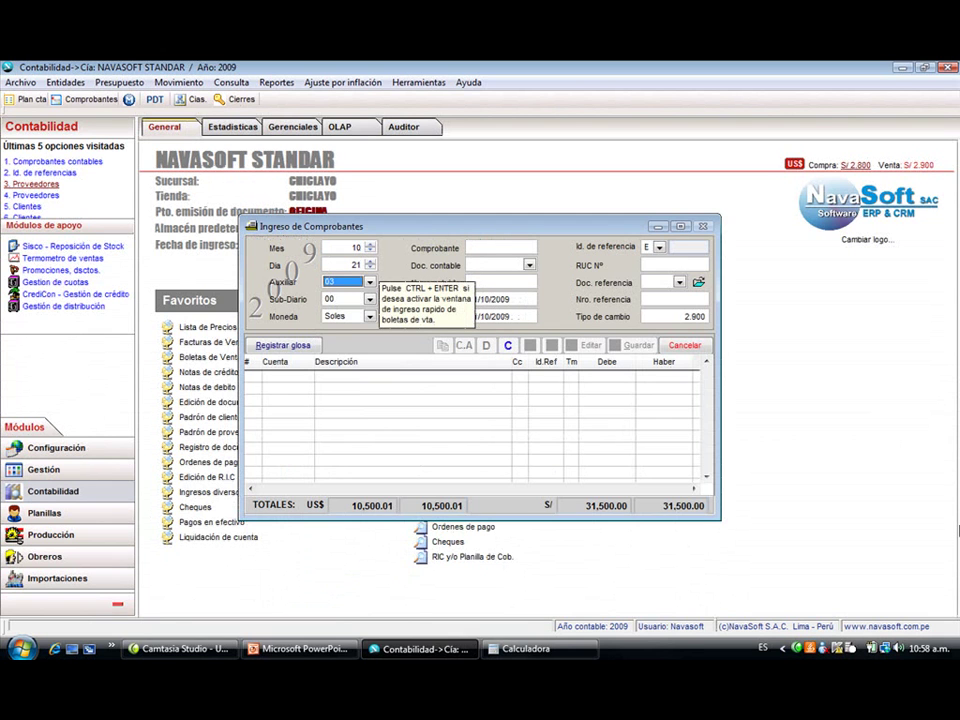
pyautogui.press('Return')
pyautogui.press('Return')
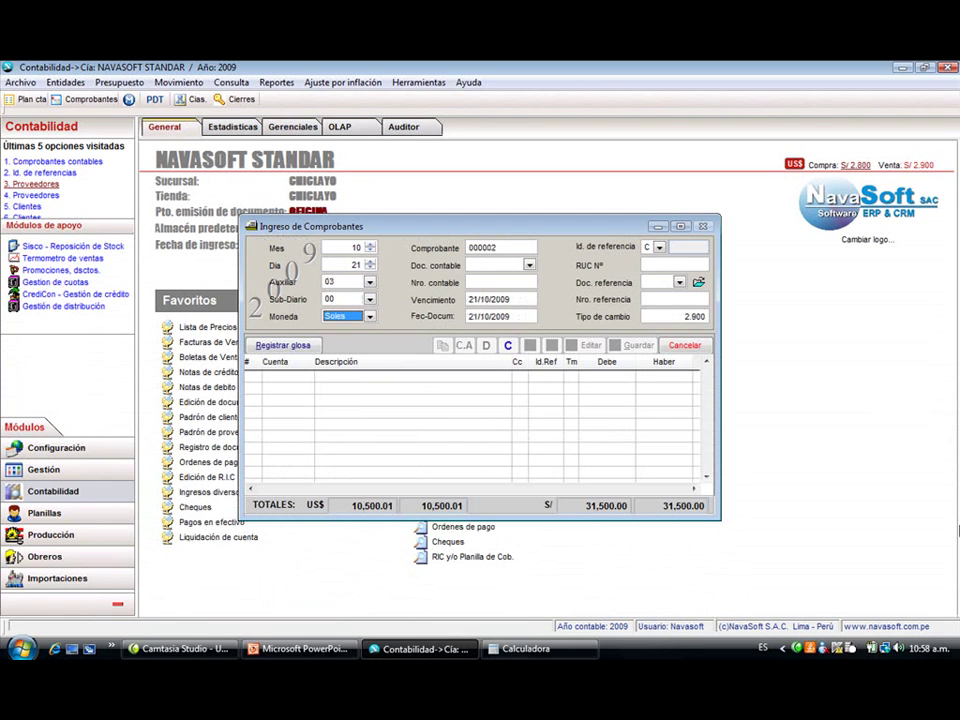
pyautogui.press('Return')
pyautogui.press('Return')
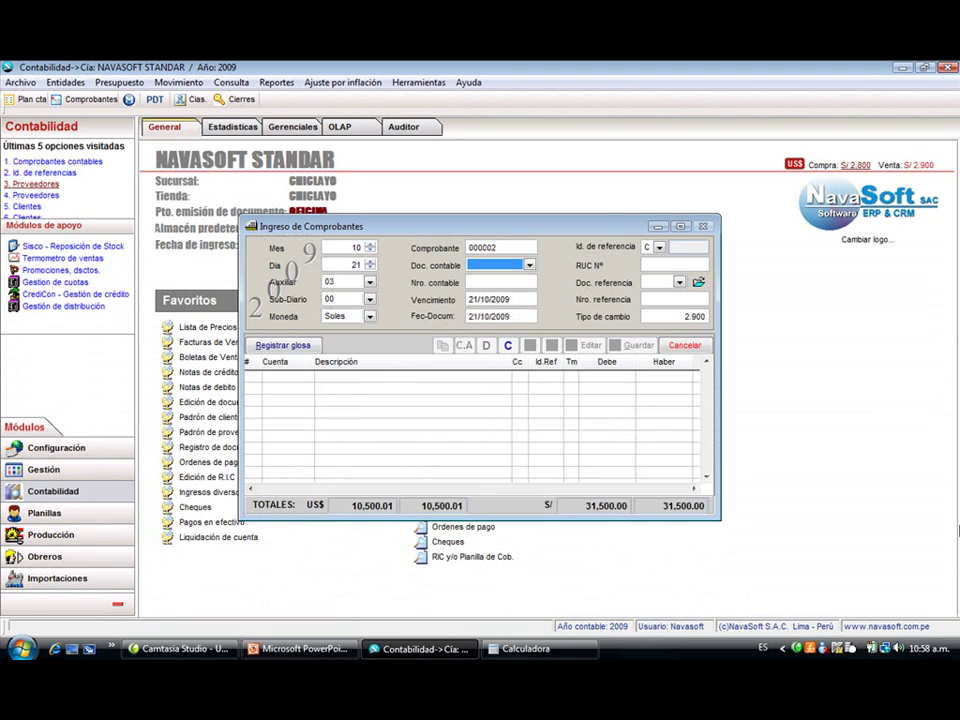
pyautogui.write('01')
pyautogui.press('Return')
pyautogui.write('003')
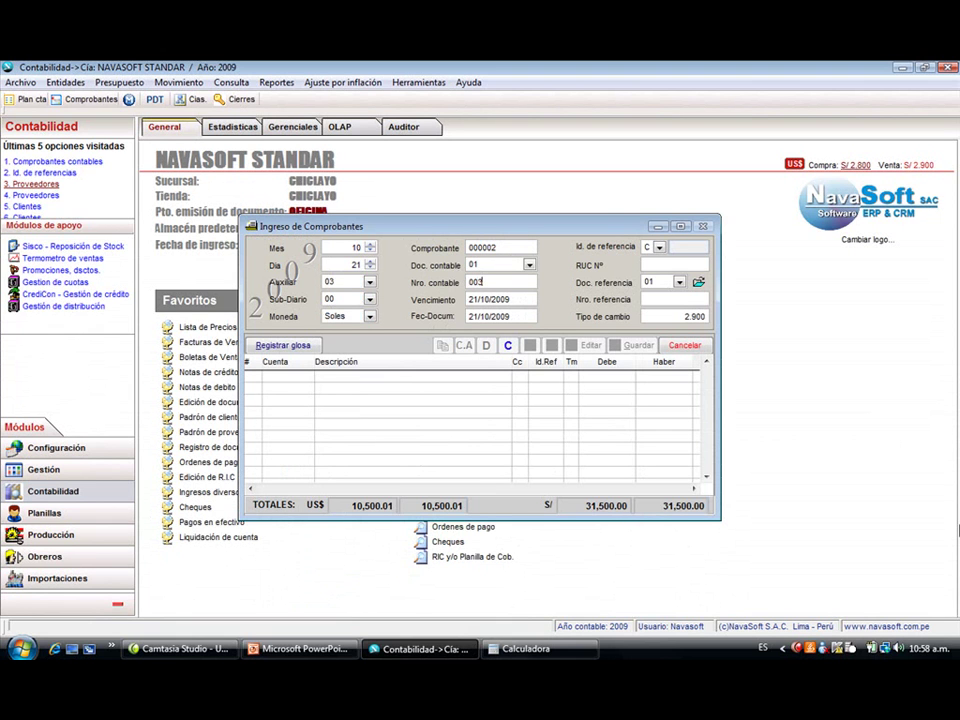
pyautogui.write('-00333')
pyautogui.write('3')
pyautogui.press('Return')
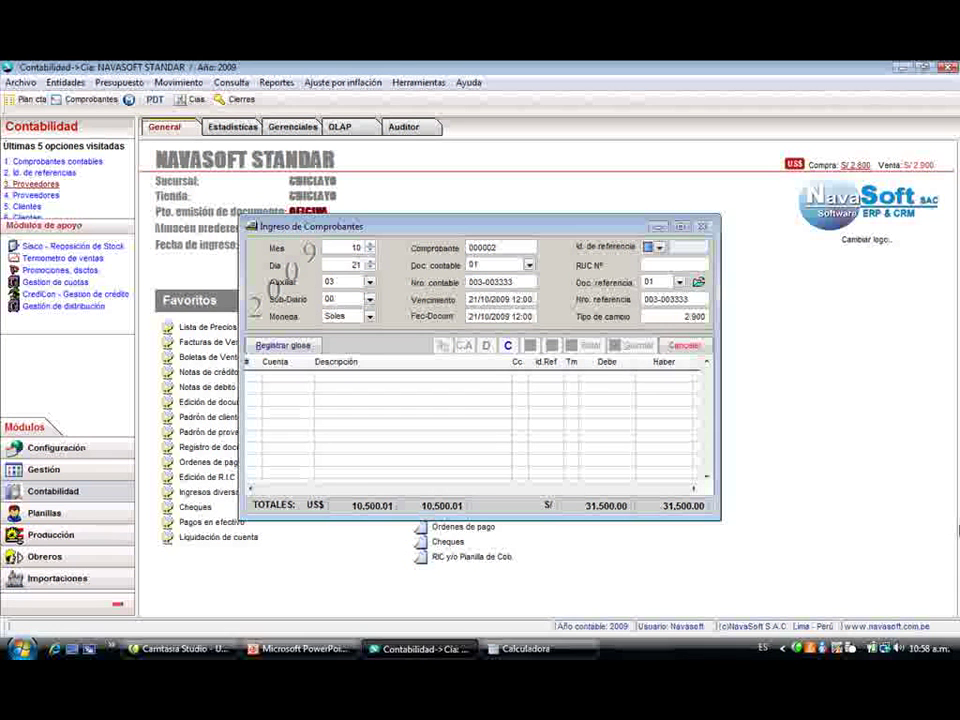
# - Look up customers by tax ID prefix 20 and select DISTRIB. EL POMAR SAC
pyautogui.write('20')
pyautogui.press('Return')
pyautogui.press('Down')
pyautogui.press('Down')
pyautogui.press('Down')
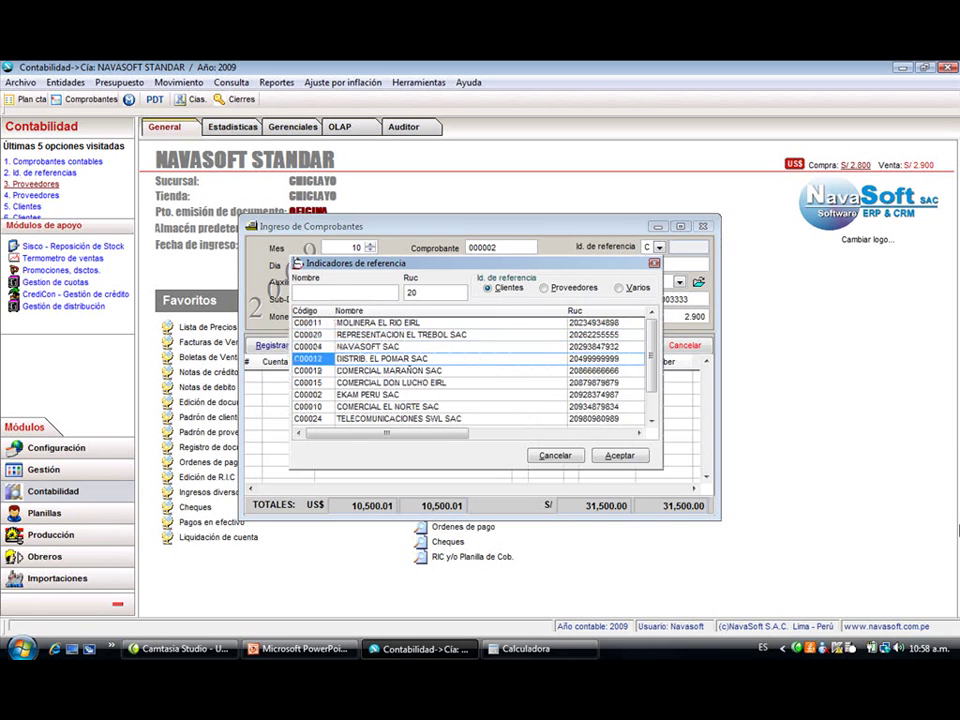
pyautogui.press('Return')
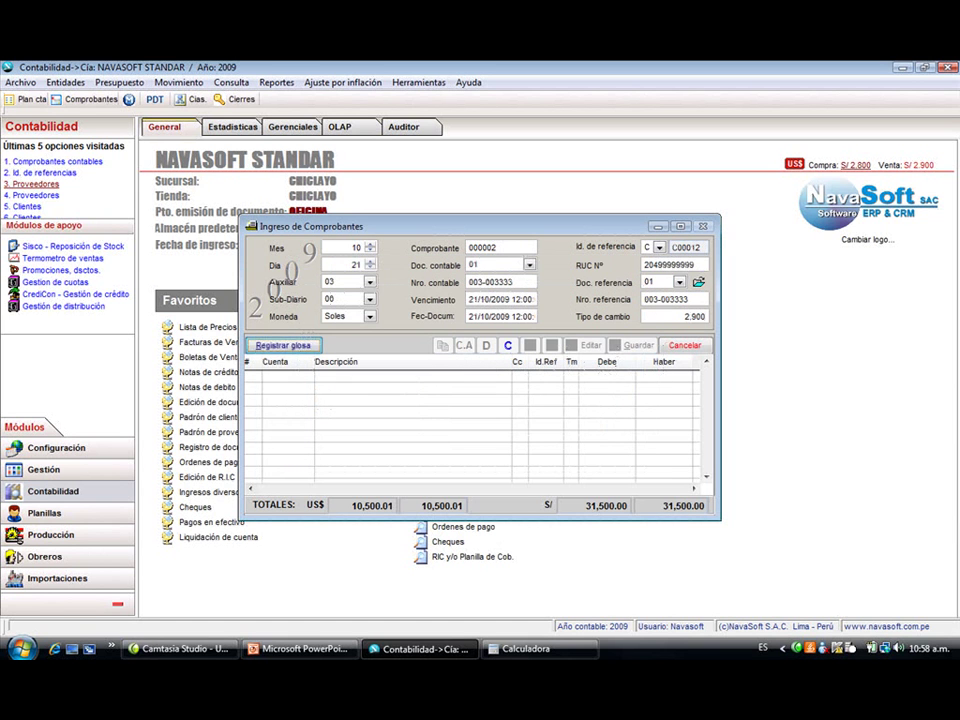
pyautogui.press('Return')
# - Add a 2,400.00 credit line on account 700101 VENTA DE MERCADERIA
pyautogui.write('70')
pyautogui.press('Return')
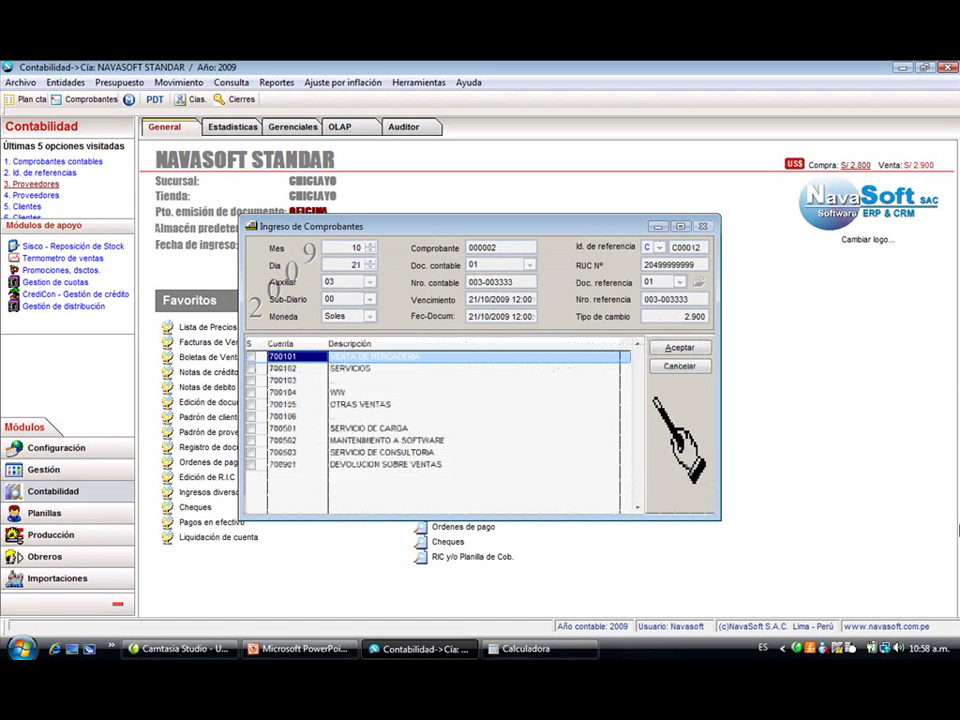
pyautogui.press('Return')
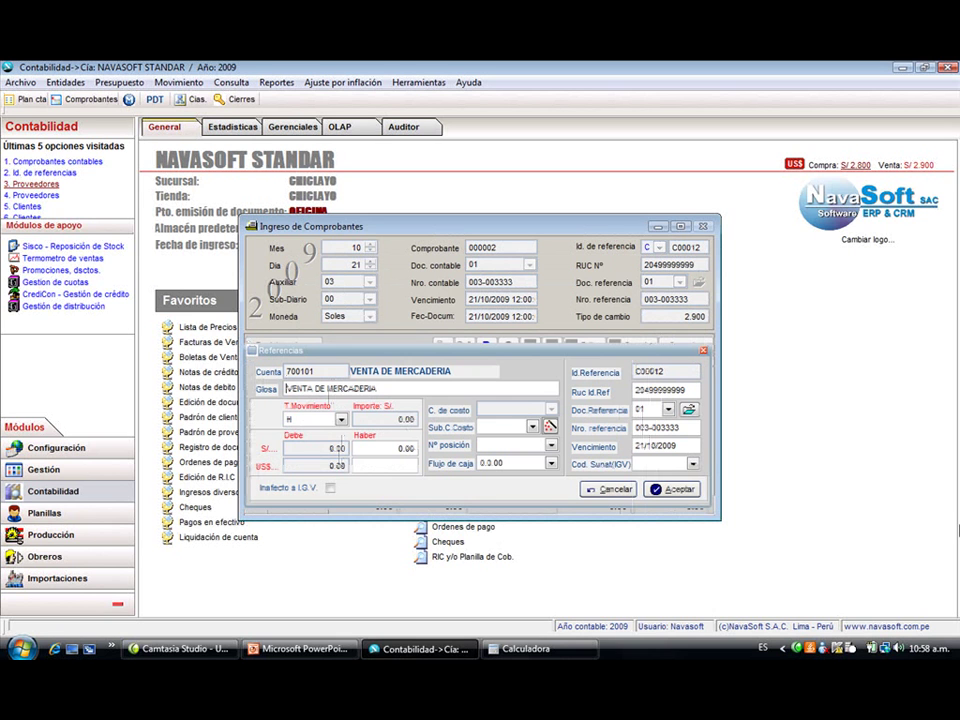
pyautogui.press('Return')
pyautogui.press('Return')
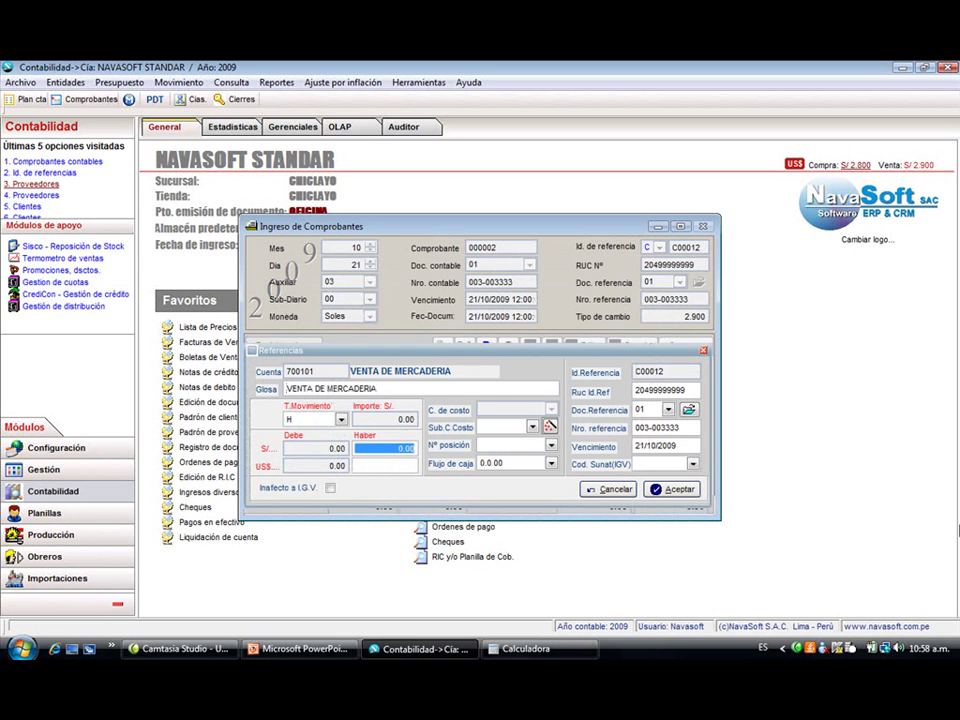
pyautogui.write('2400')
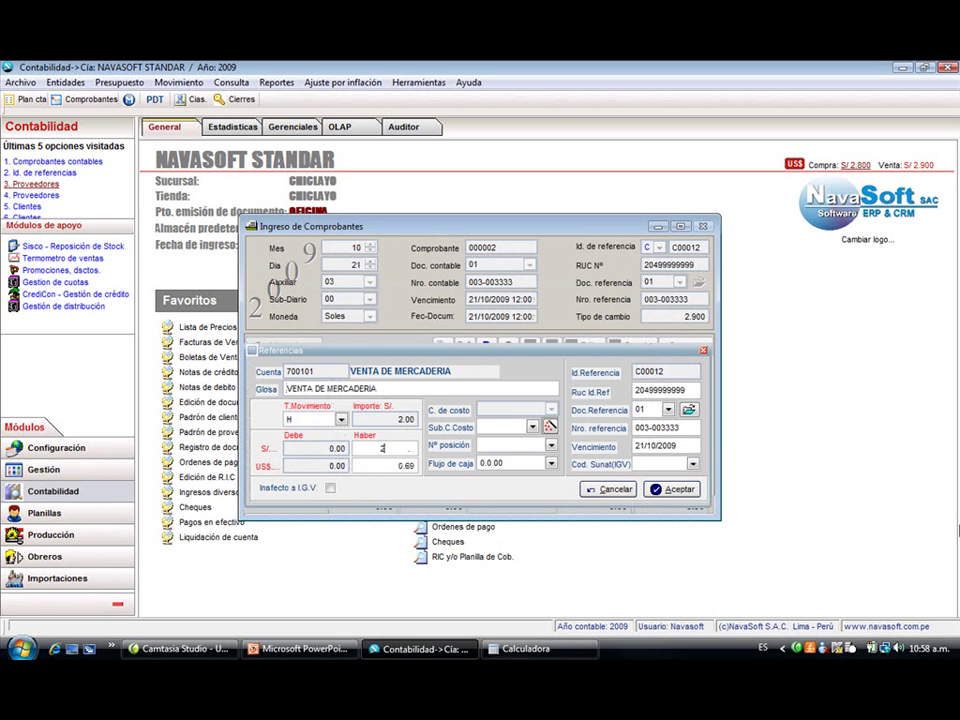
pyautogui.press('Return')
pyautogui.press('Return')
pyautogui.press('Return')
pyautogui.press('Return')
pyautogui.press('Return')
pyautogui.press('Return')
pyautogui.press('Return')
pyautogui.press('Return')
pyautogui.press('Return')
pyautogui.press('Return')
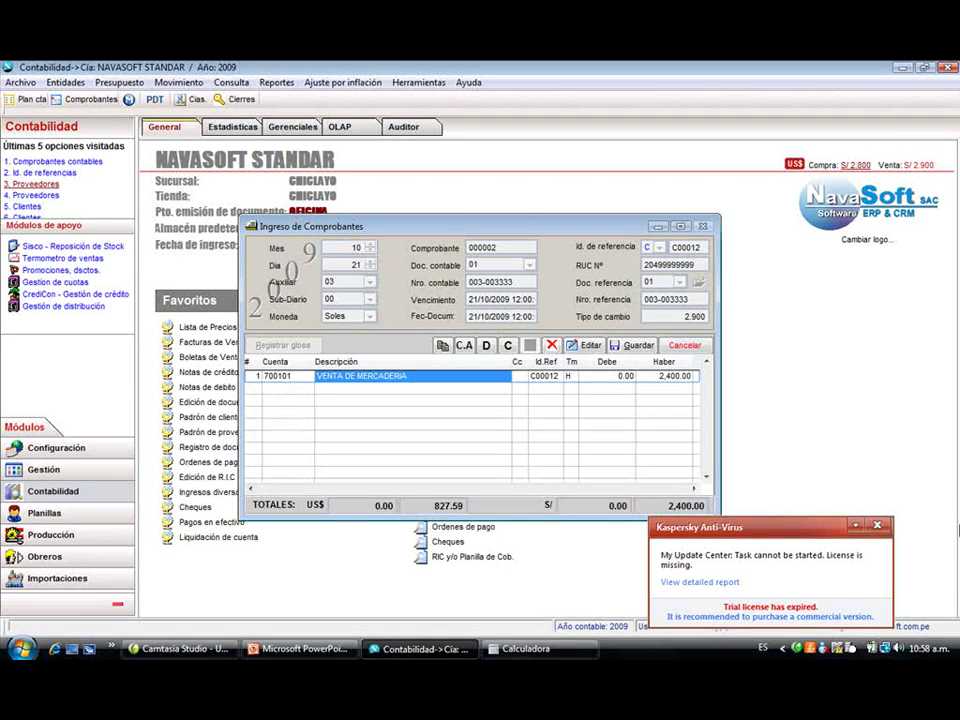
# - Generate the balancing tax and receivable lines and save voucher 000002
pyautogui.press('Return')
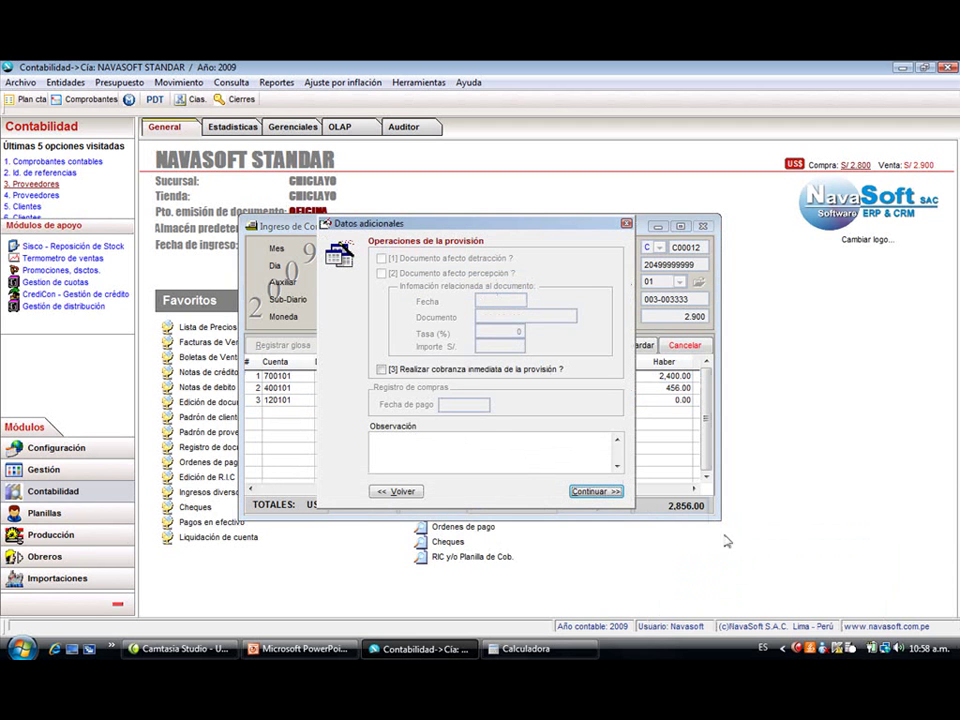
pyautogui.click(580, 490)
pyautogui.click(490, 406)
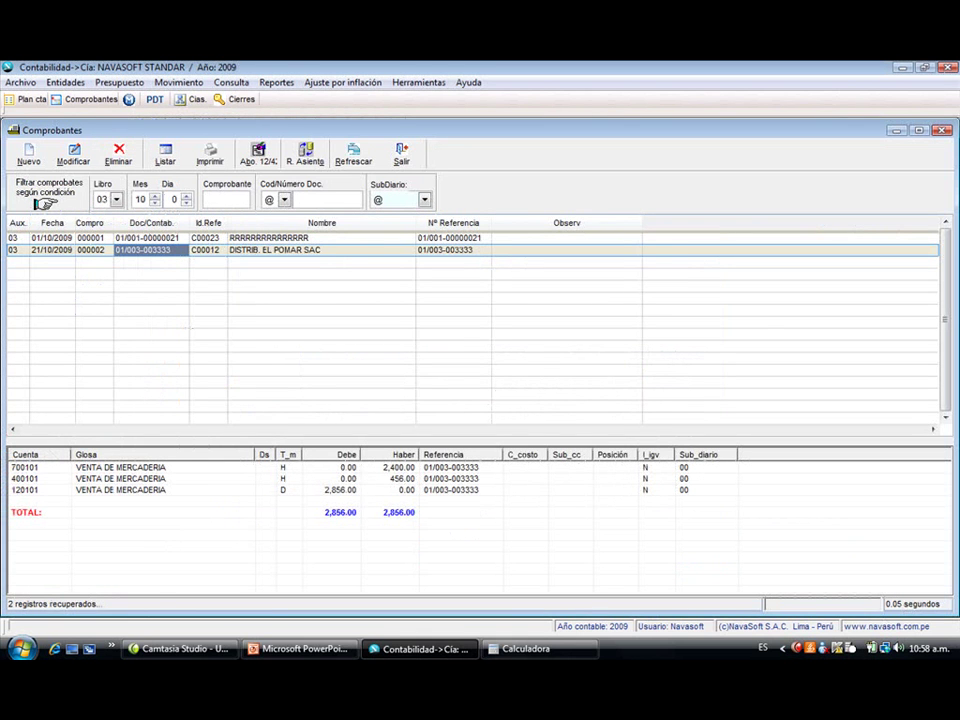
# - Set document type 01, number 003-9944, and look up client DISTRIBUIDA
pyautogui.press('Return')
pyautogui.press('Return')
pyautogui.press('Return')
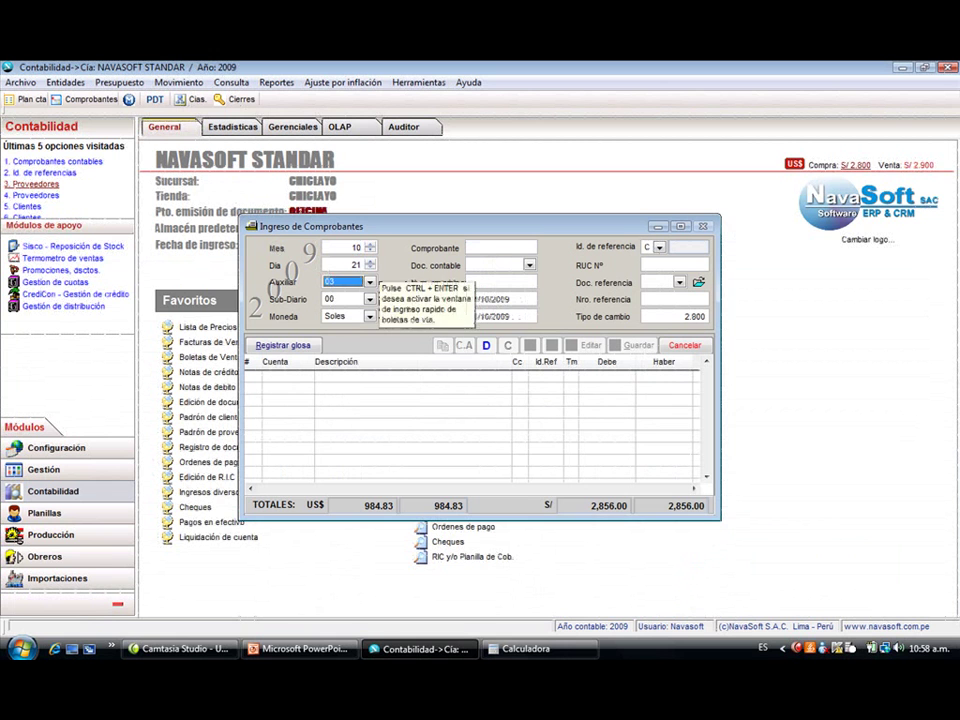
pyautogui.press('Return')
pyautogui.press('Return')
pyautogui.write('01')
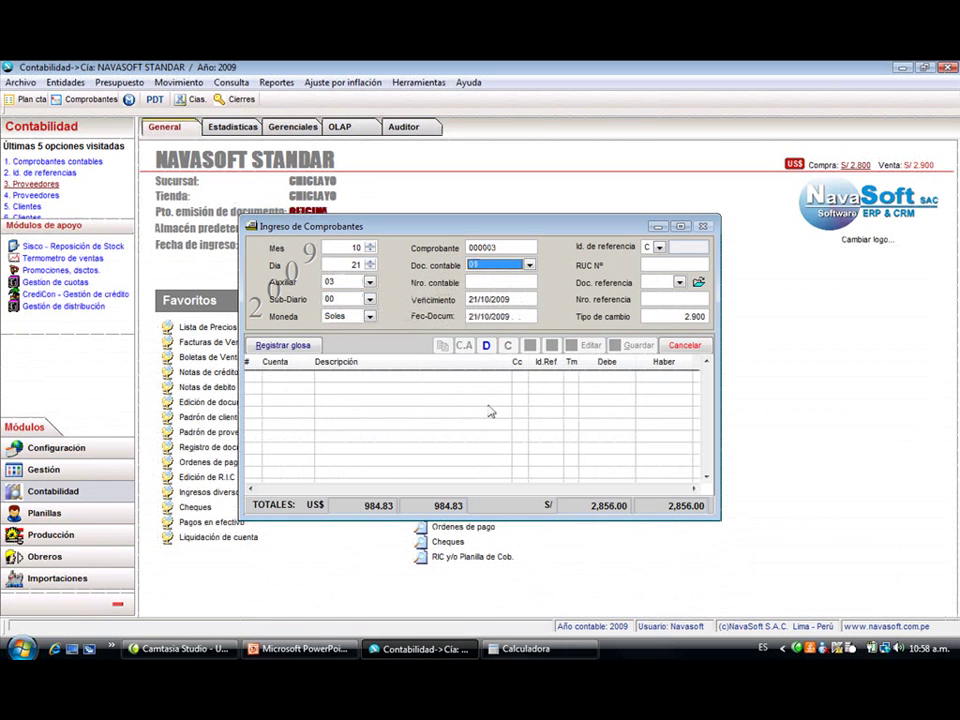
pyautogui.press('Return')
pyautogui.write('003')
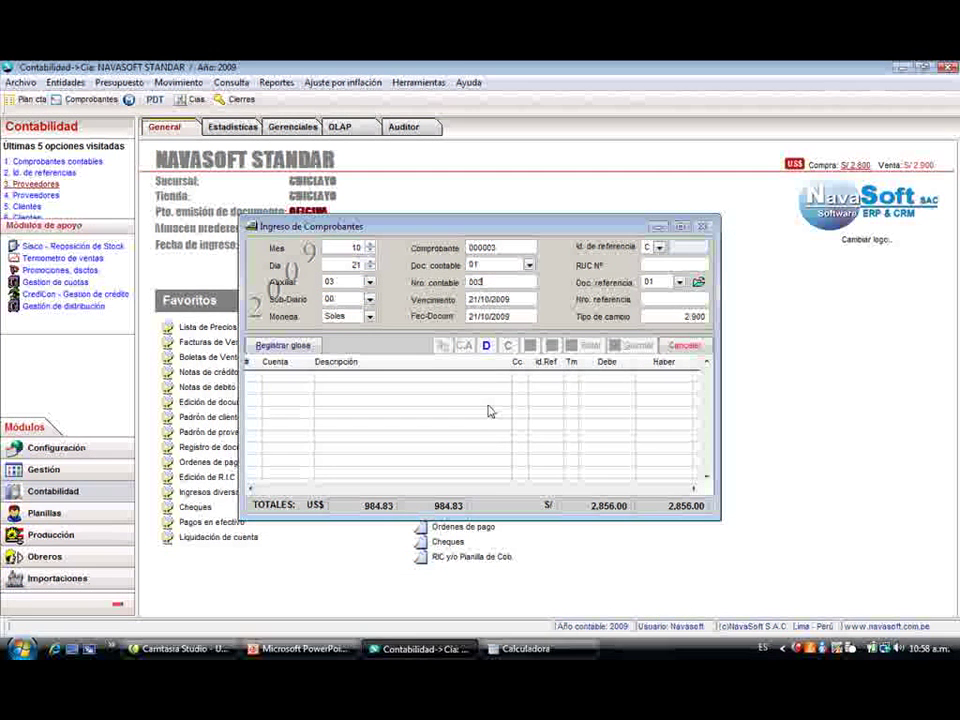
pyautogui.write('-9844')
pyautogui.press('Return')
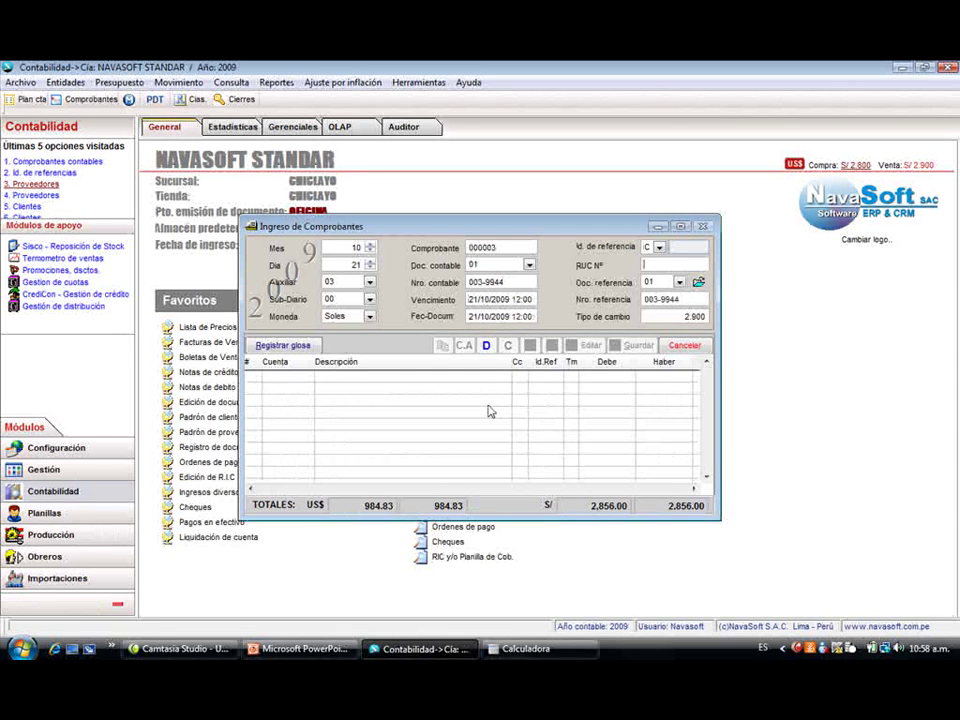
pyautogui.write('DISTRIBUIDA')
pyautogui.press('Return')
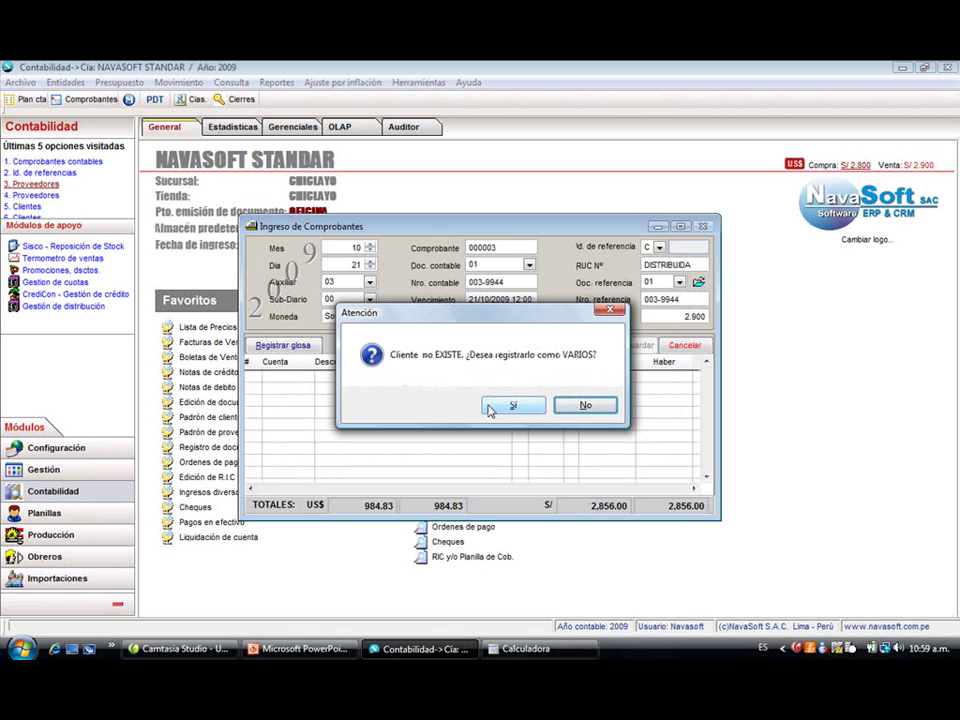
# - Register new client DISTRIBUIDORA SAN LUIS SA, entering its name and RUC
pyautogui.click(490, 408)
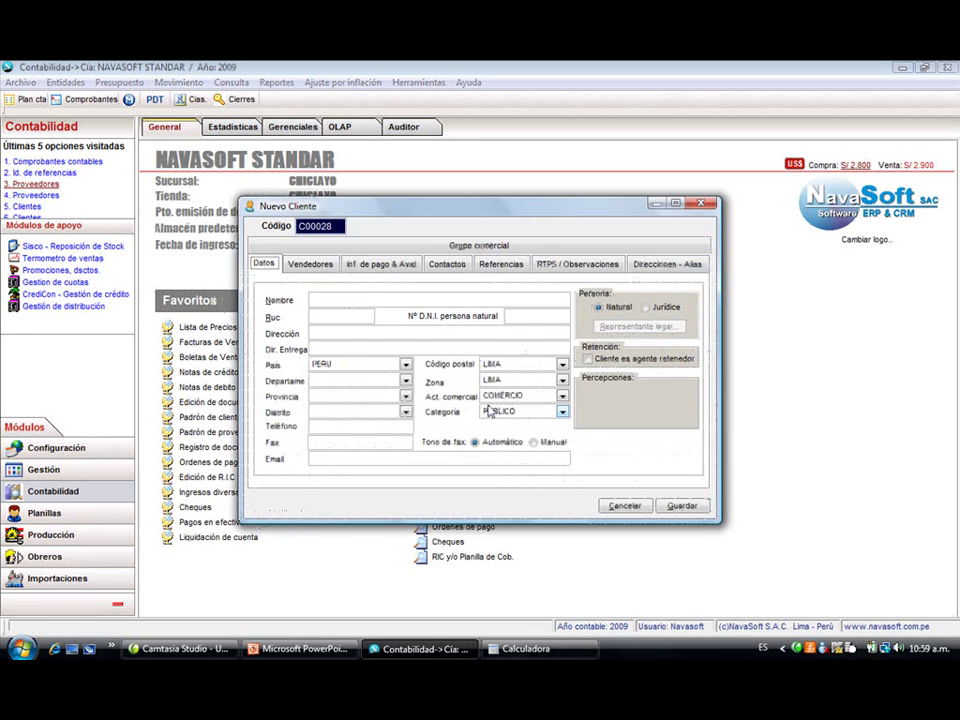
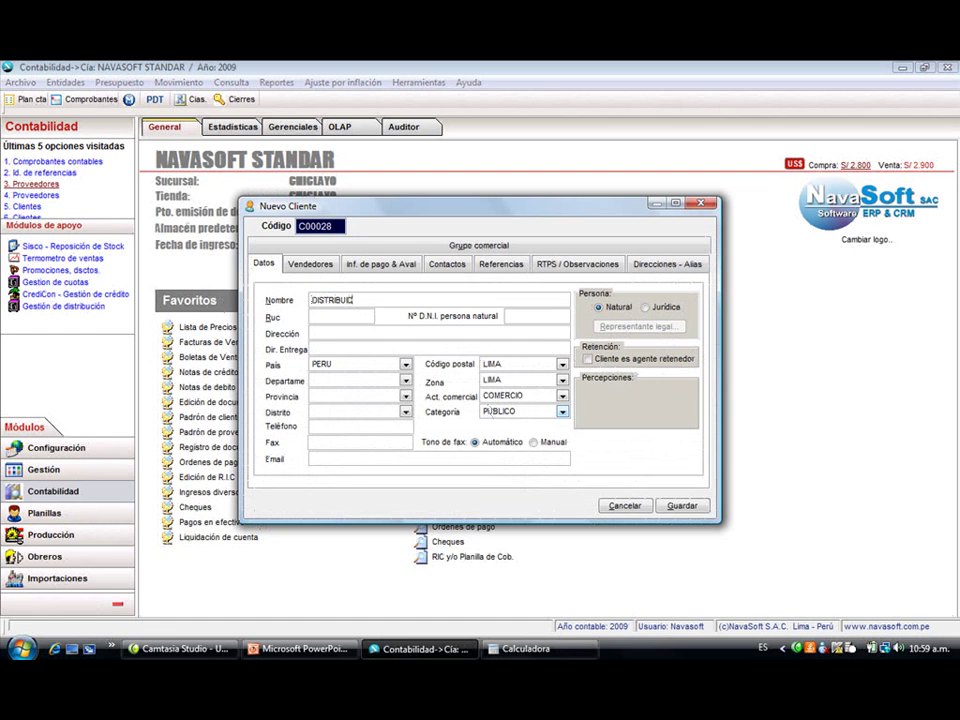
pyautogui.press('BackSpace')
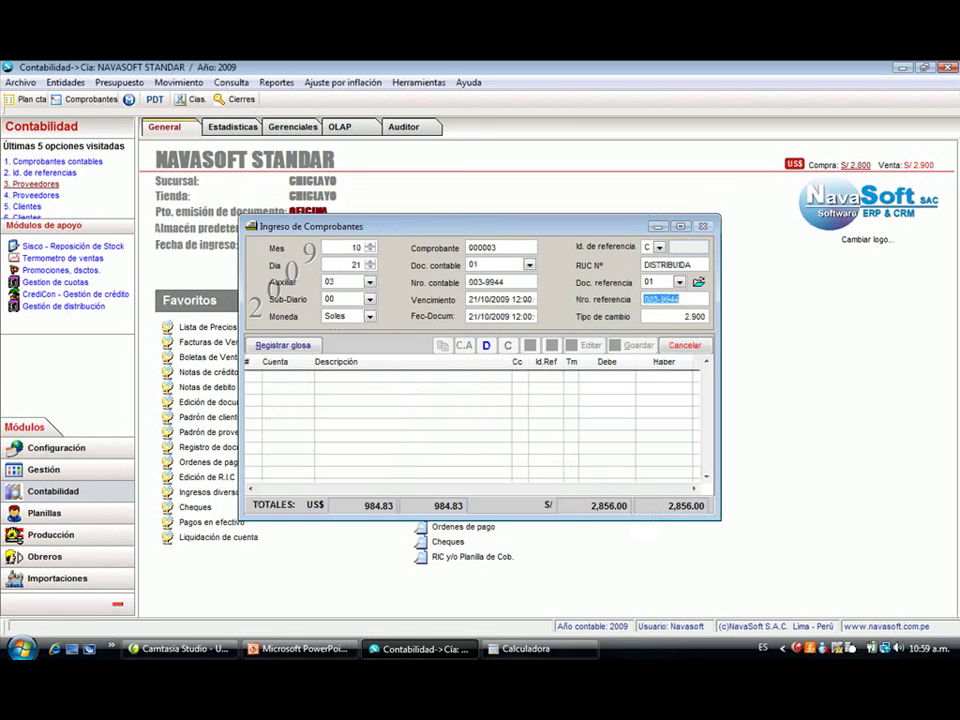
# - Add a first line on sales account 700101
pyautogui.click(490, 411)
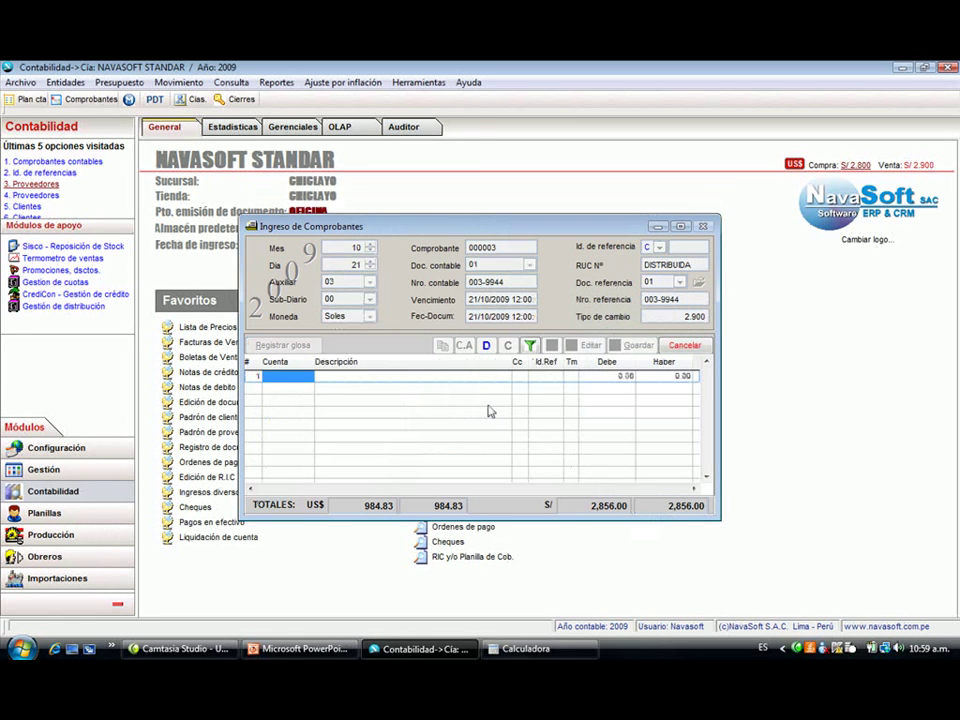
pyautogui.write('70')
pyautogui.press('Return')
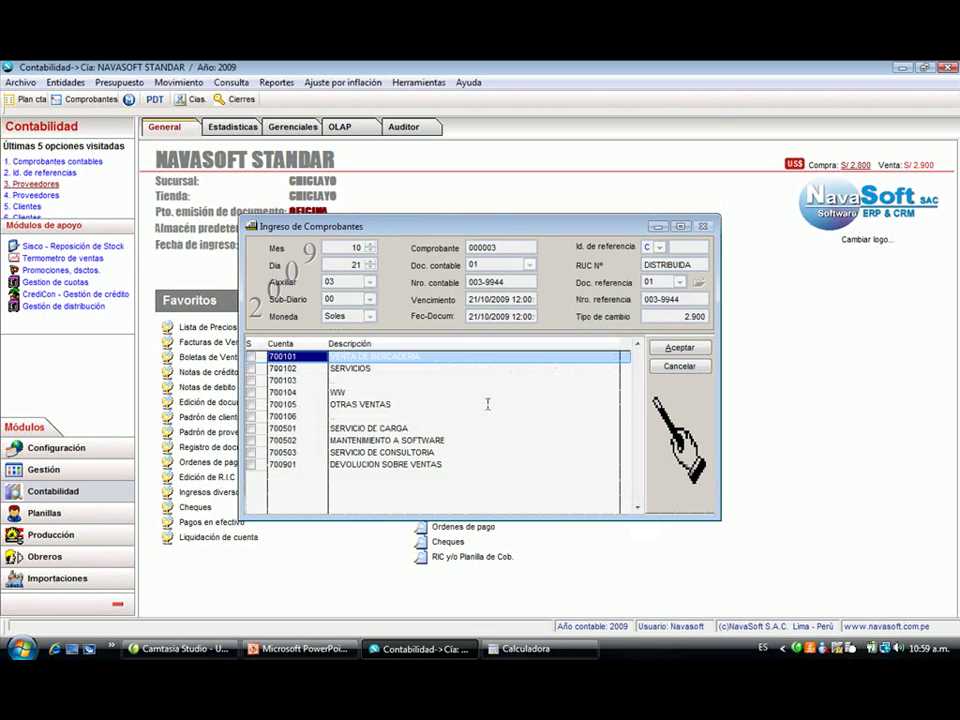
pyautogui.press('space')
pyautogui.press('Return')
# - Credit 450.00 (movement H), generating 85.50 tax and 535.50 receivable lines, and proceed to save
pyautogui.write('H')
pyautogui.press('Return')
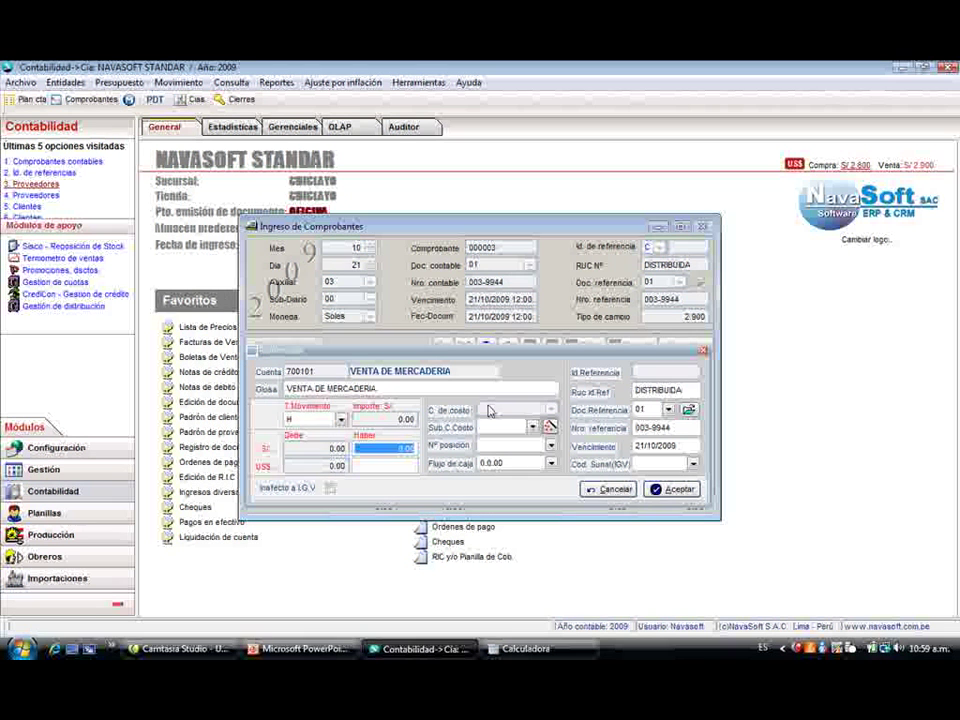
pyautogui.write('450')
pyautogui.press('Return')
pyautogui.press('Return')
pyautogui.press('Return')
pyautogui.press('Return')
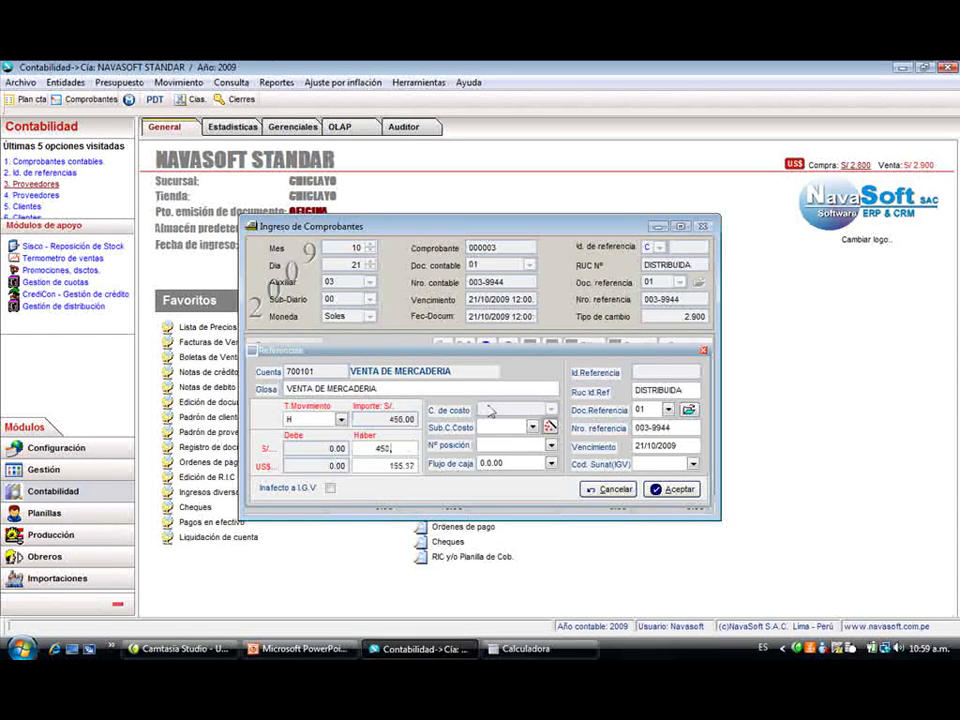
pyautogui.press('Return')
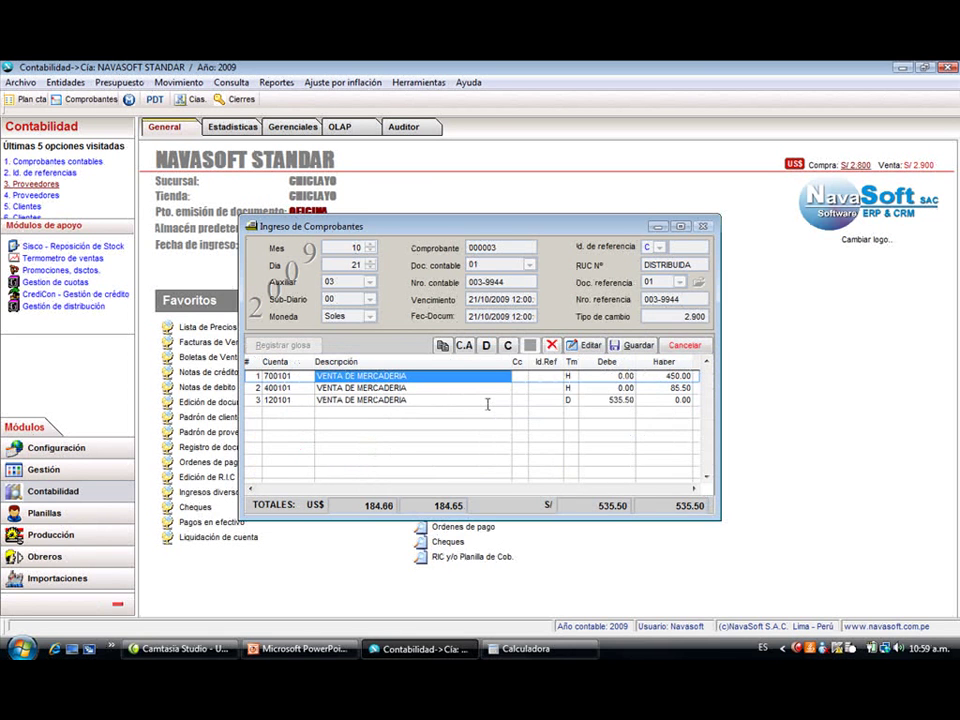
pyautogui.hotkey('alt', 'g')
pyautogui.click(598, 491)
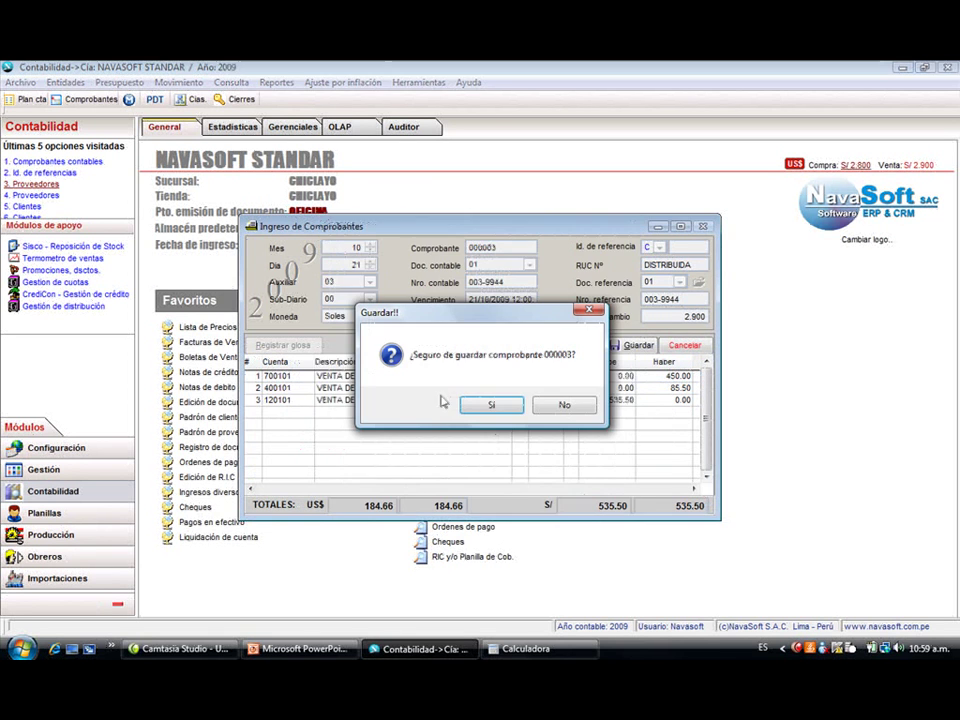
# - Save voucher 000003 and review vouchers 000002 and 000003 in the refreshed list
pyautogui.click(474, 409)
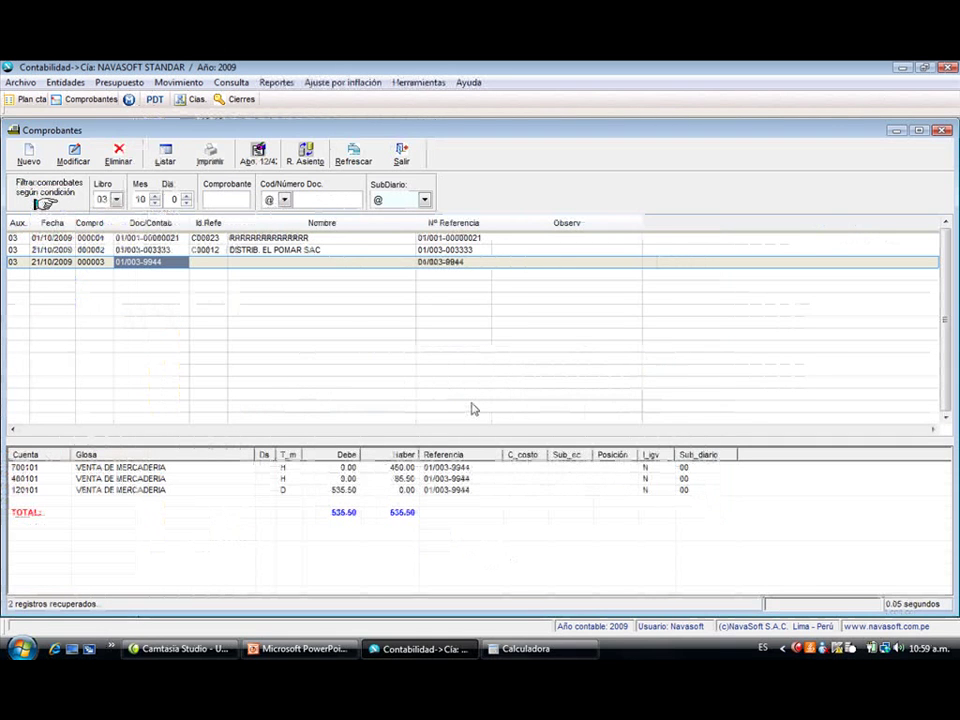
pyautogui.click(256, 249)
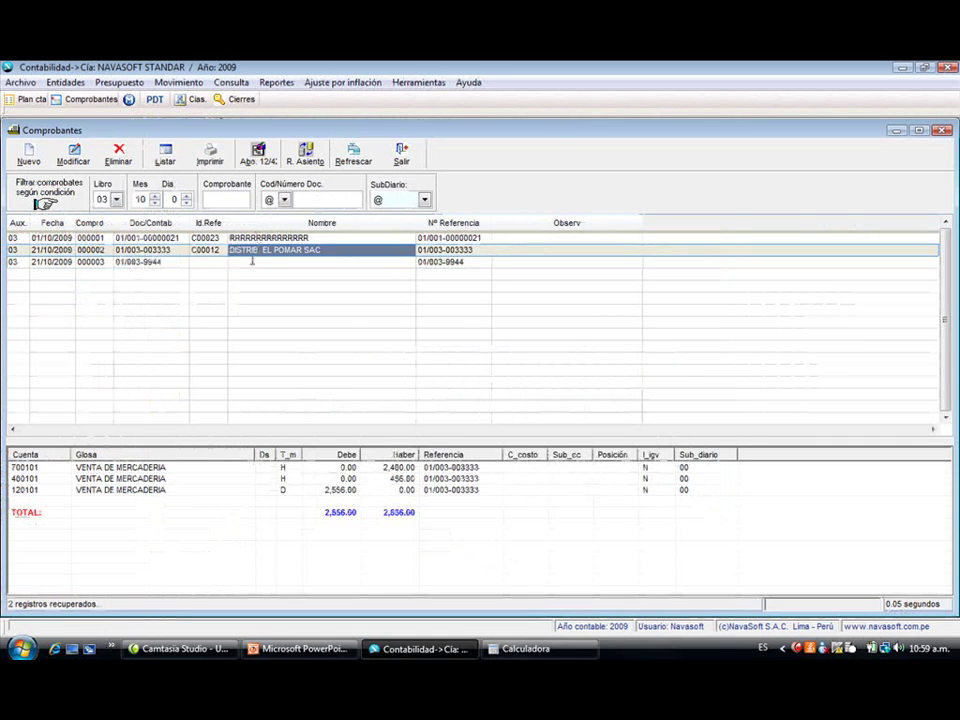
pyautogui.click(254, 260)
pyautogui.click(350, 158)
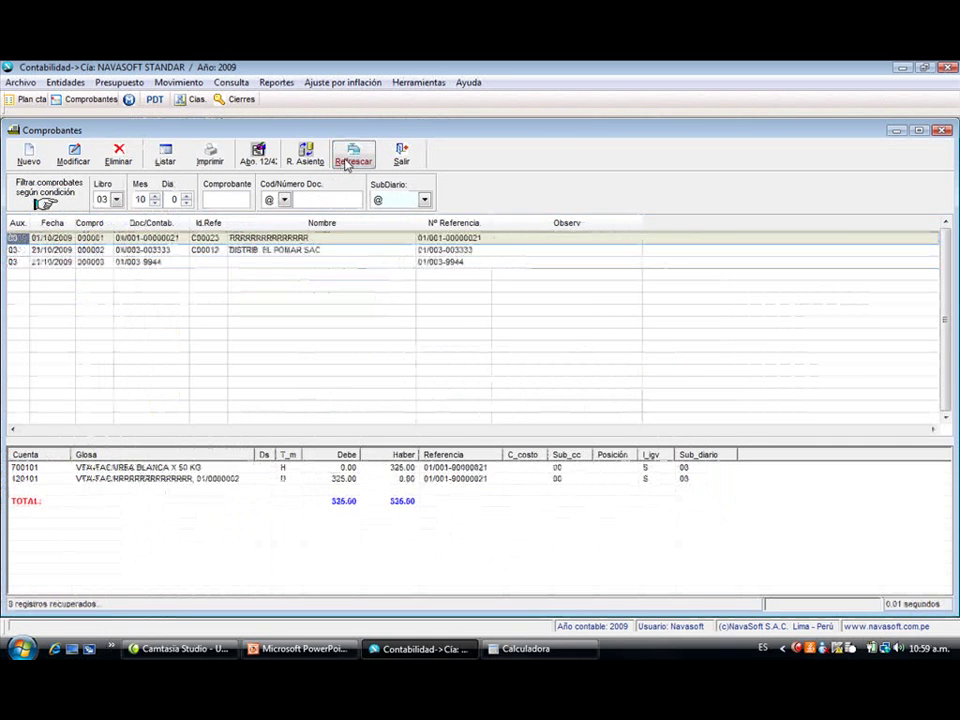
pyautogui.click(275, 251)
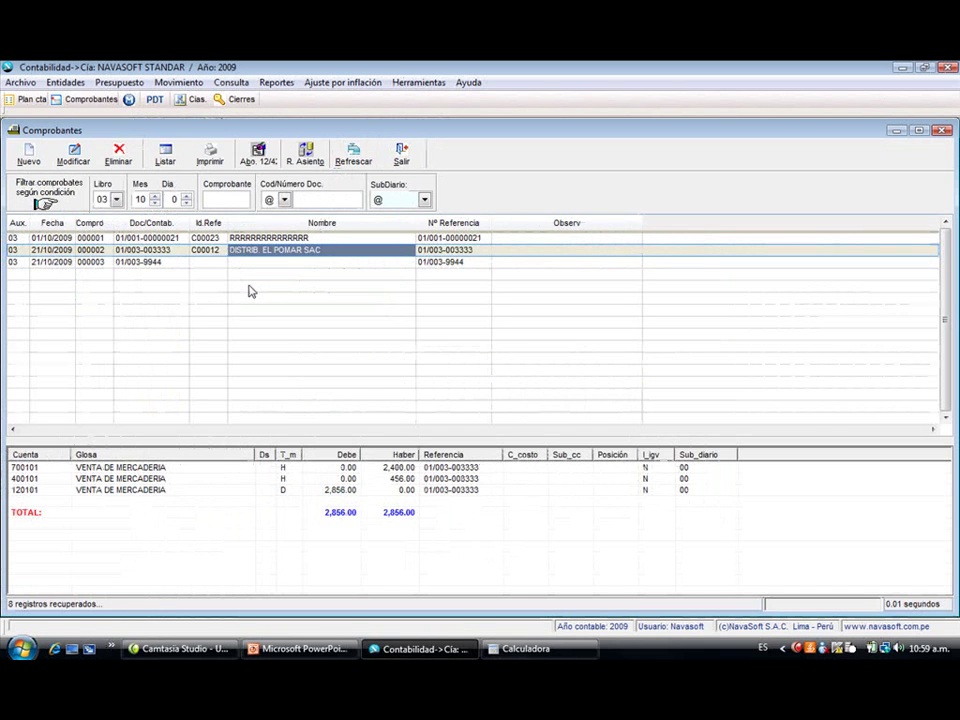
pyautogui.click(208, 262)
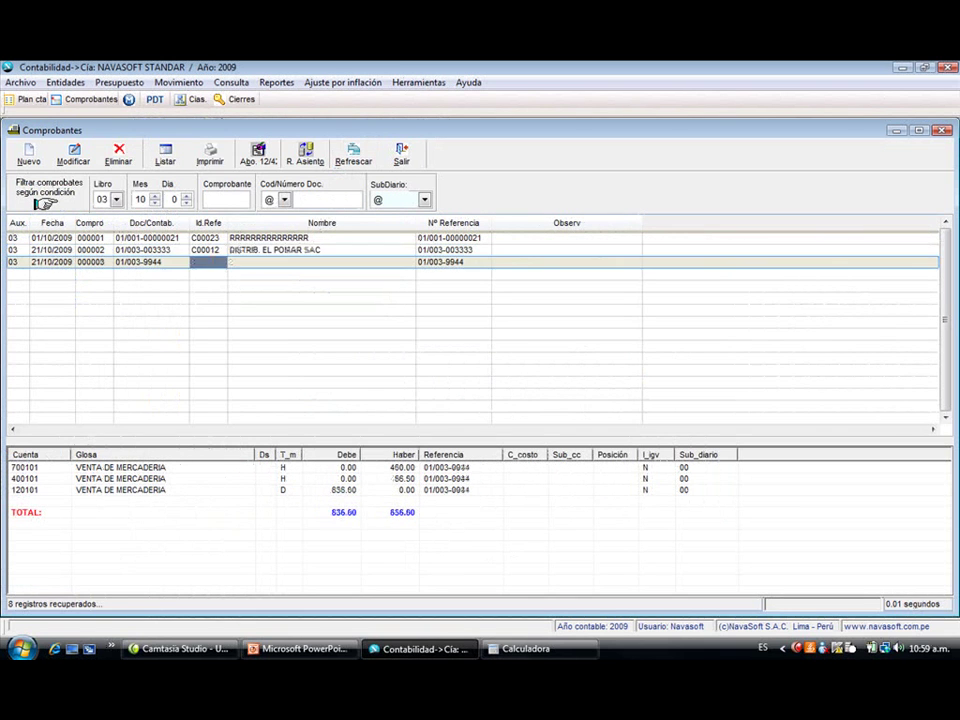
# - Start a new voucher, keeping the default month 10, day 21
pyautogui.click(30, 160)
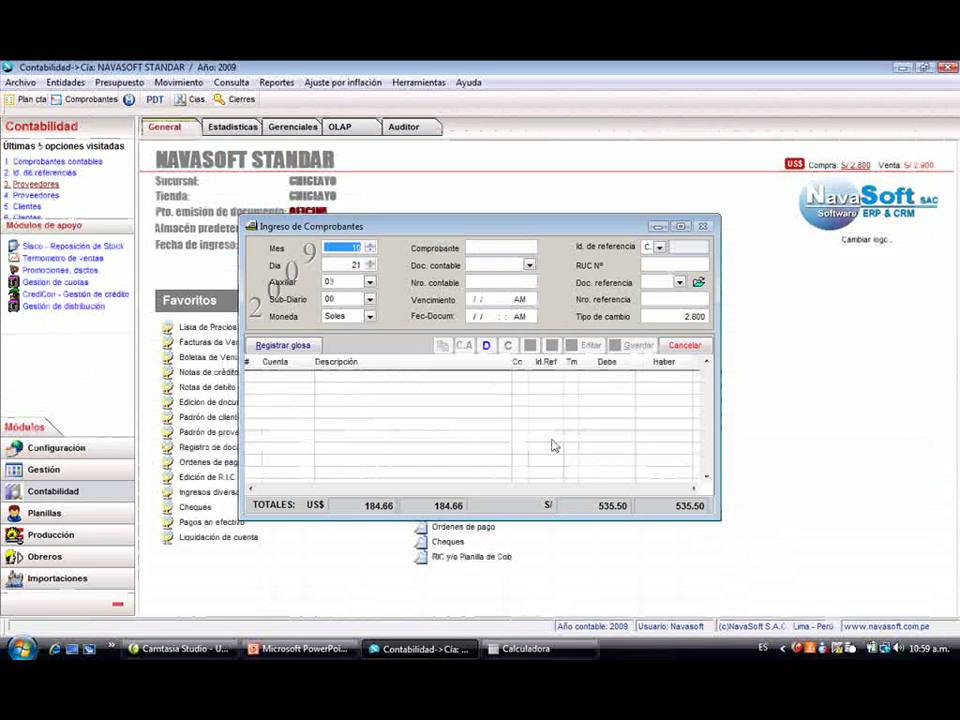
pyautogui.press('Return')
pyautogui.press('Return')
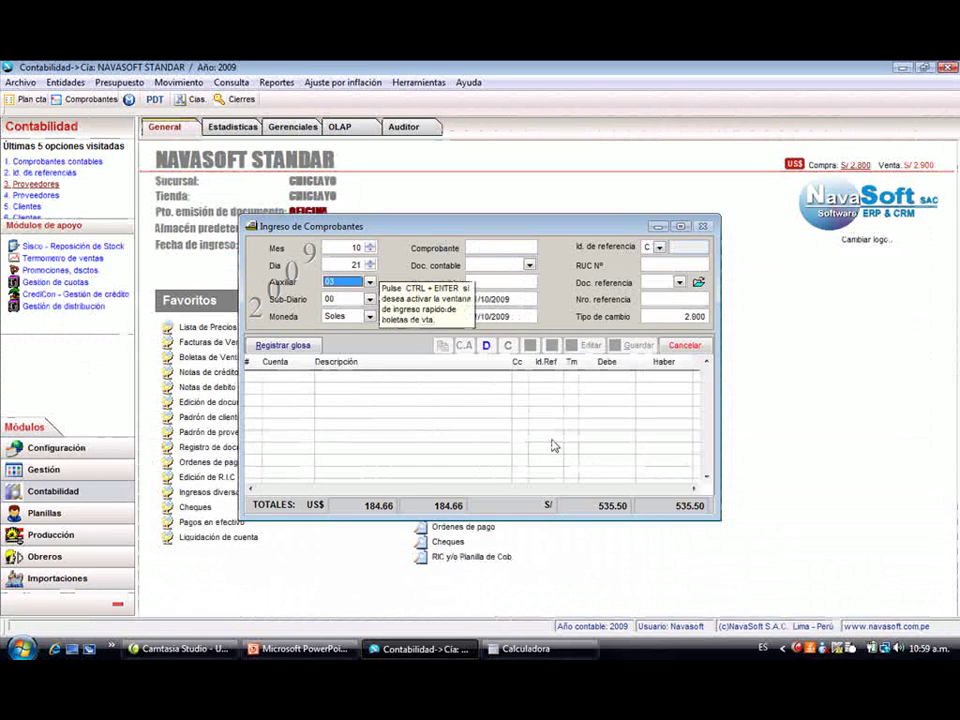
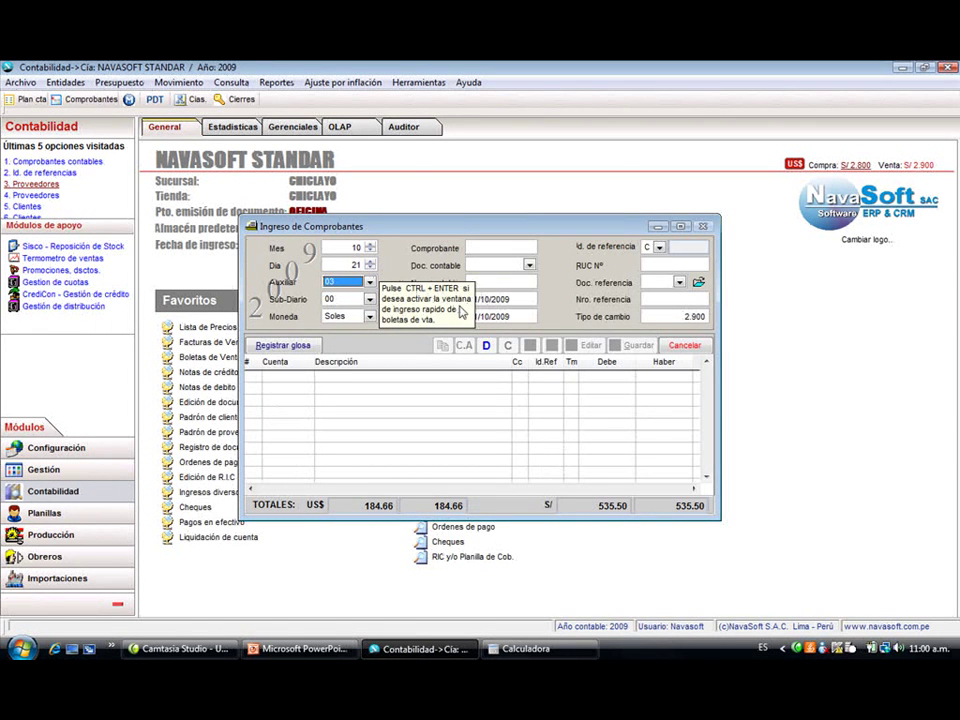
# - In quick receipt entry, set document type 03, series 001, receipt numbers 250 to 260
pyautogui.hotkey('ctrl', 'Return')
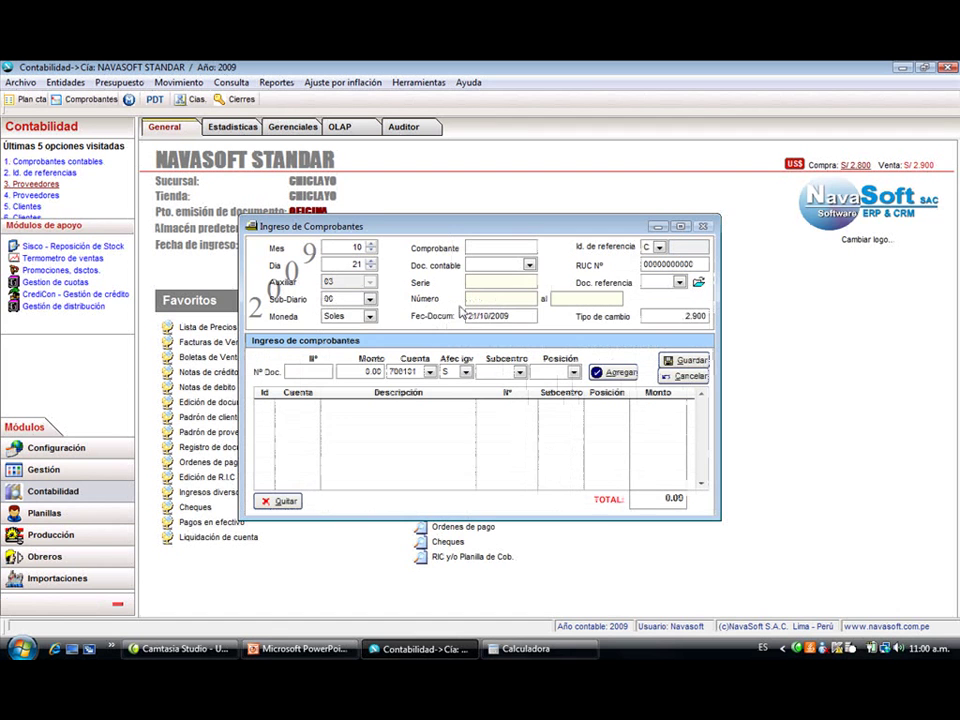
pyautogui.press('Tab')
pyautogui.press('Tab')
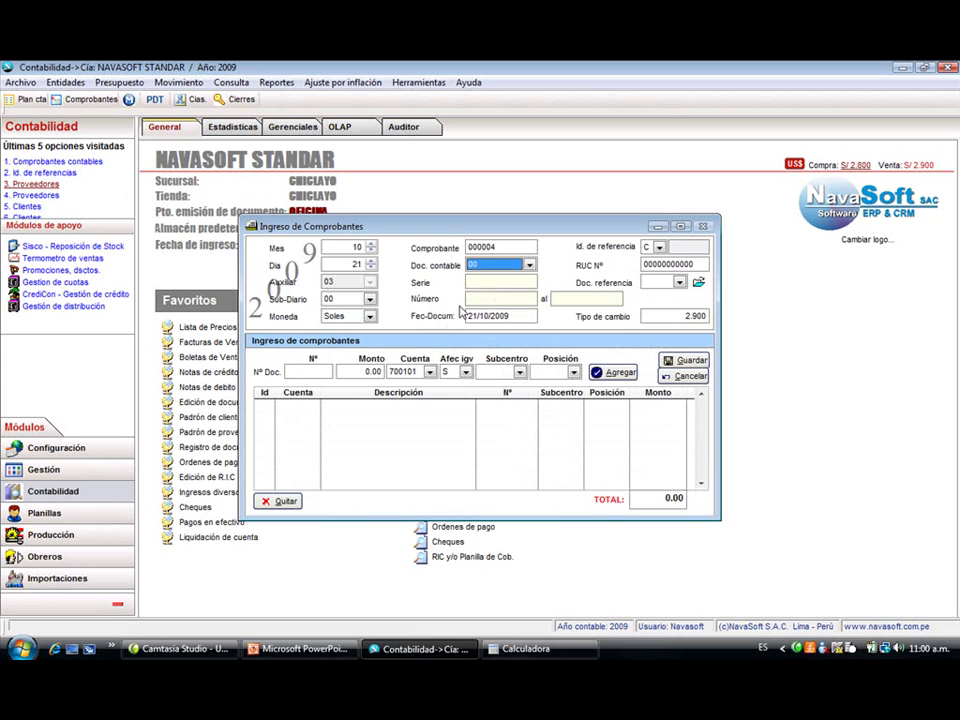
pyautogui.write('03')
pyautogui.press('Tab')
pyautogui.write('001')
pyautogui.press('Tab')
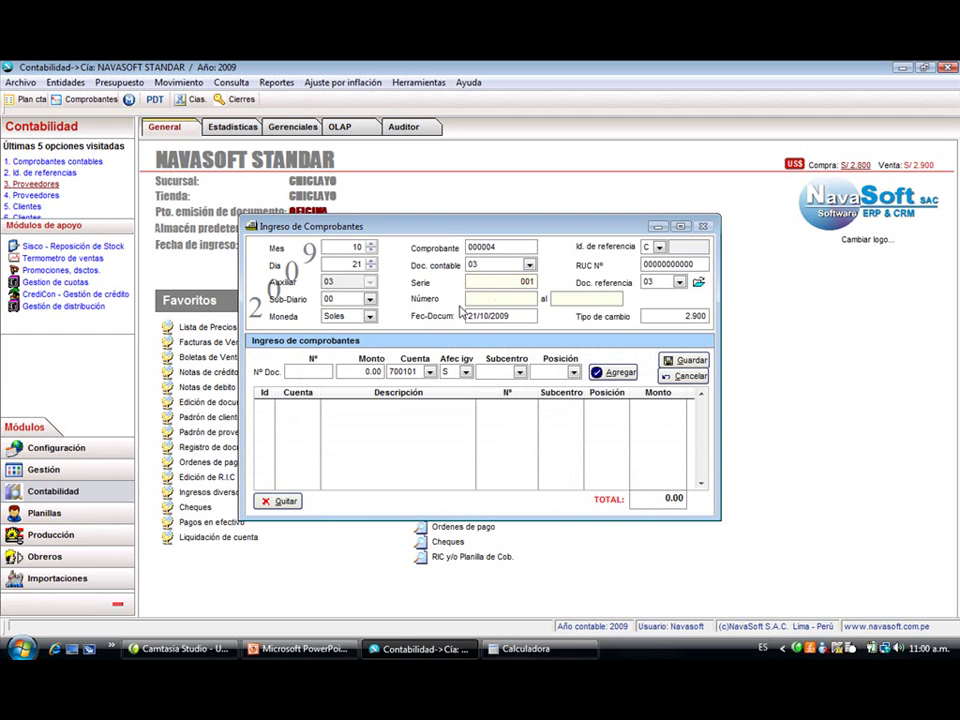
pyautogui.write('250')
pyautogui.press('Tab')
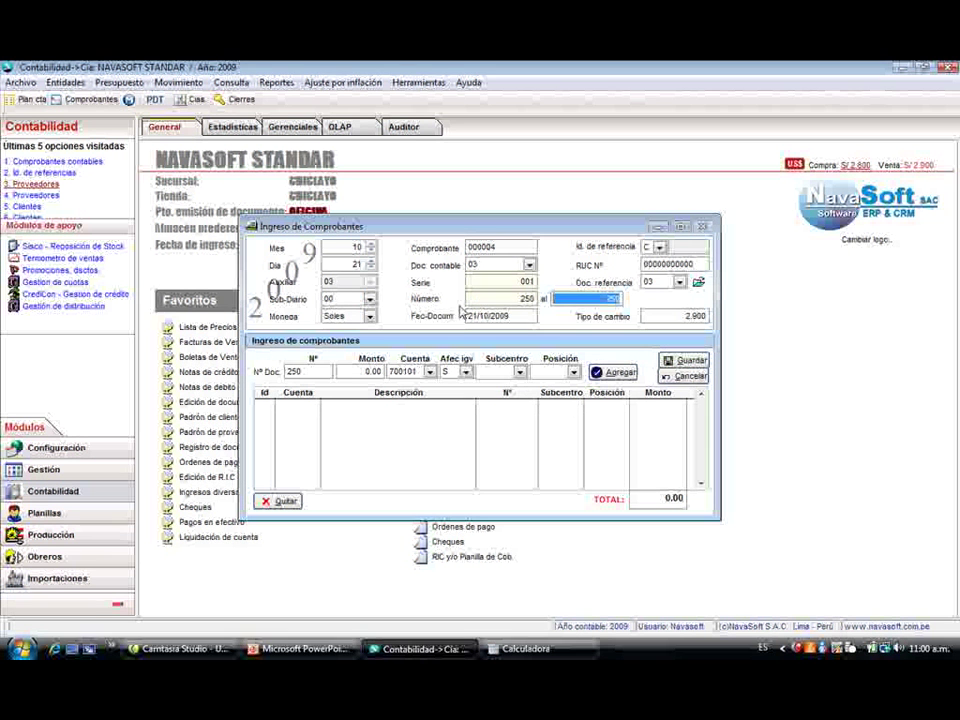
pyautogui.write('260')
pyautogui.press('Tab')
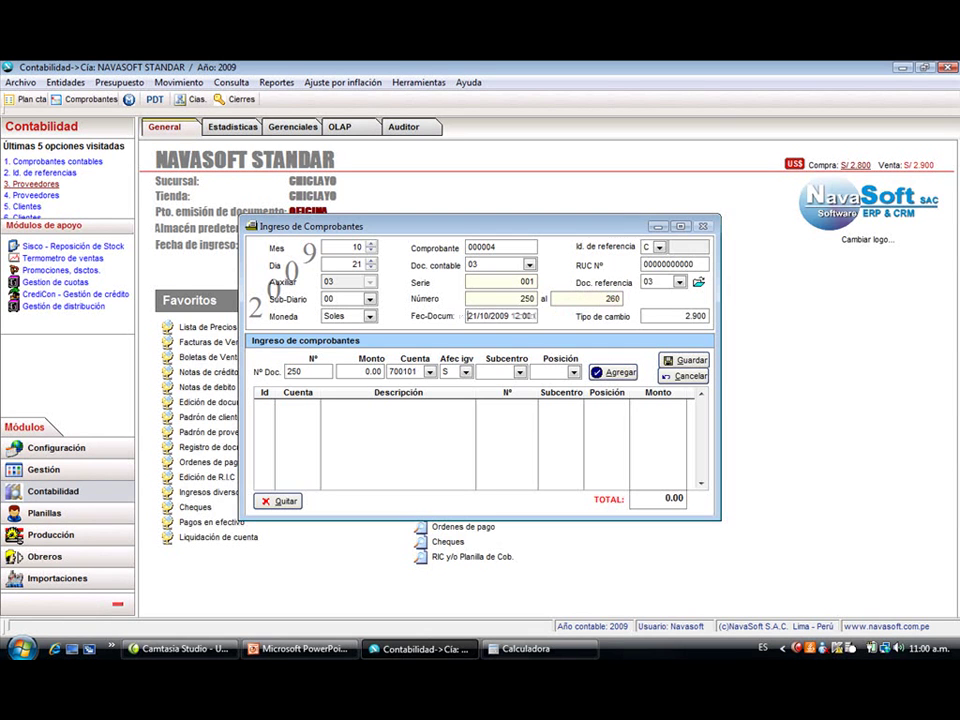
pyautogui.press('Tab')
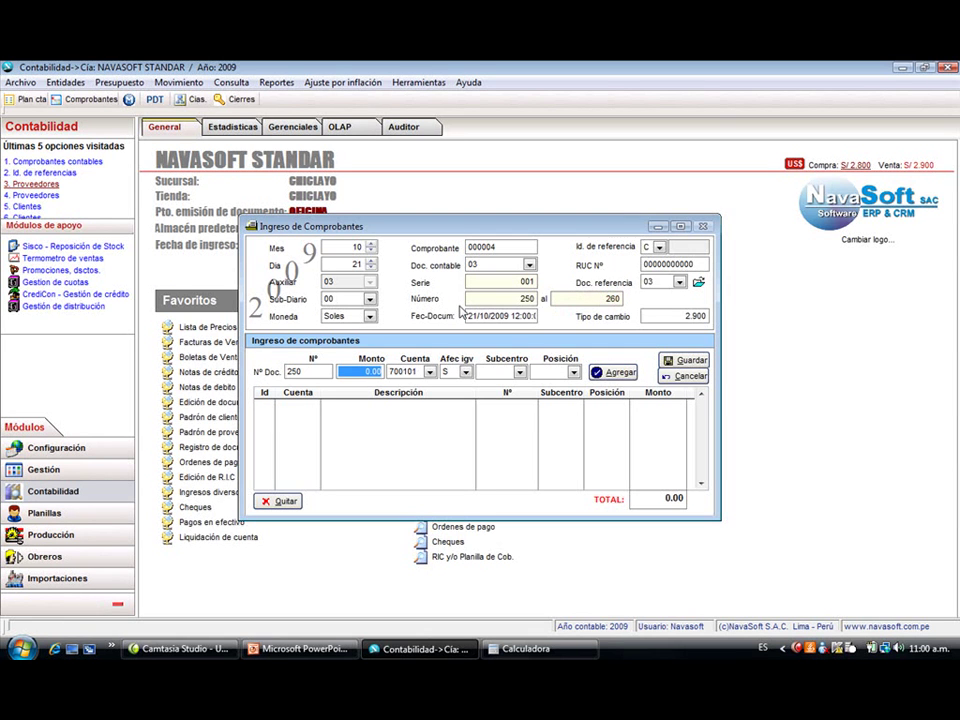
# - Enter the first receipt line: 50.00 on sales account 700101
pyautogui.write('50')
pyautogui.press('Return')
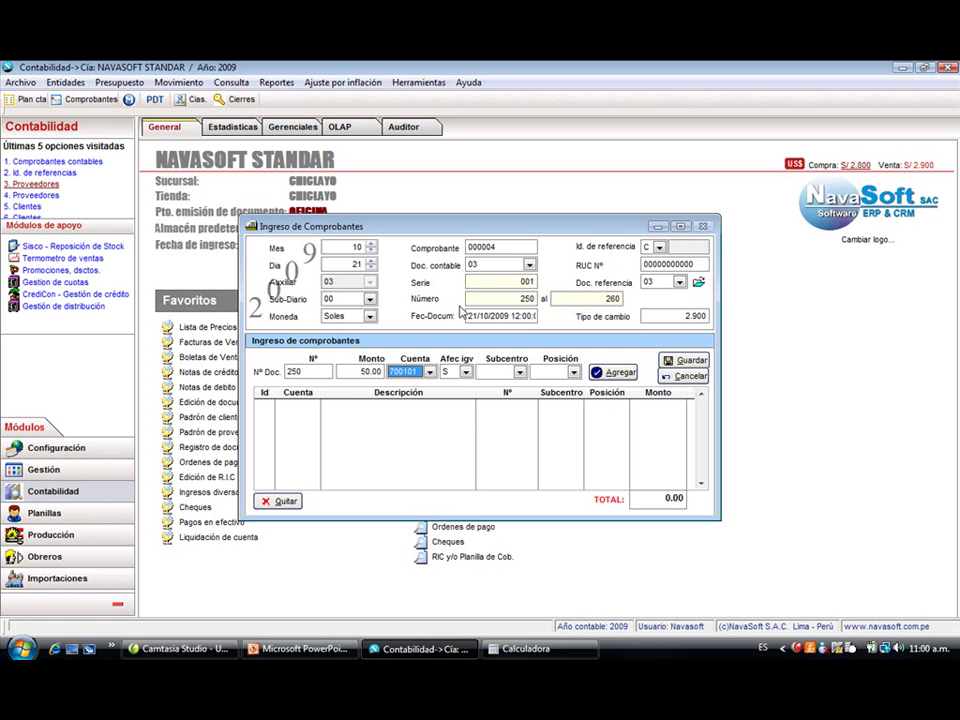
pyautogui.press('space')
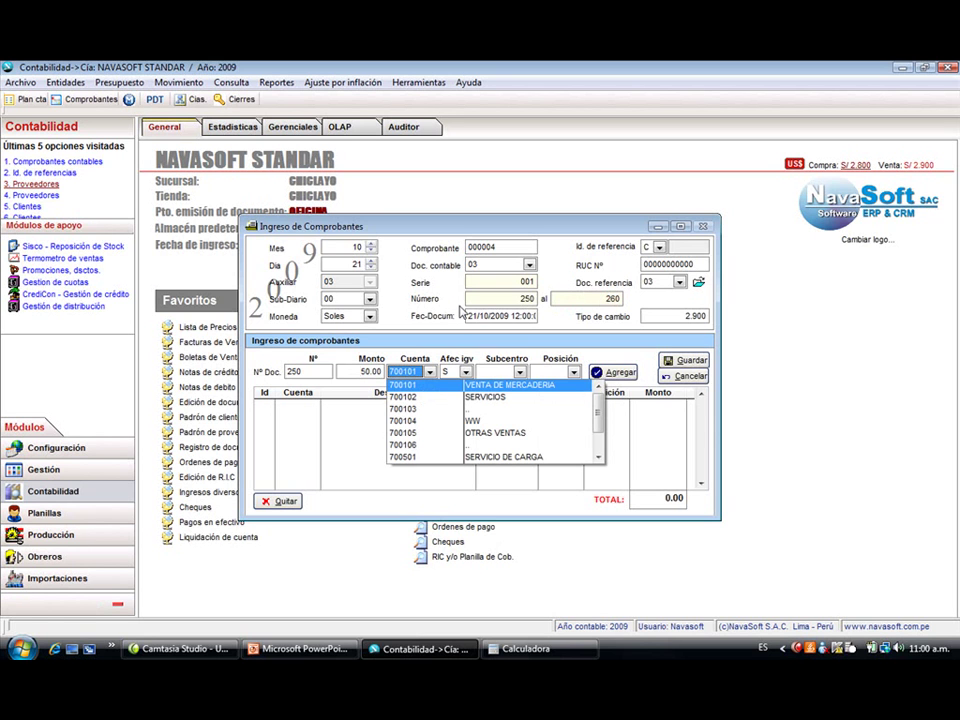
pyautogui.press('Return')
pyautogui.press('Return')
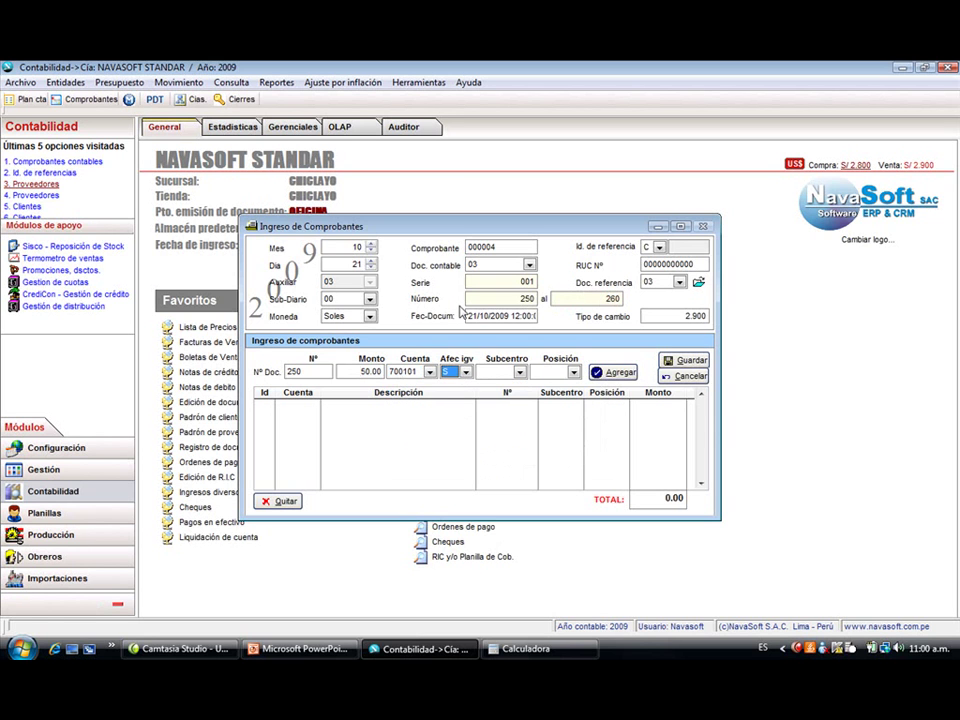
pyautogui.press('Return')
pyautogui.press('Return')
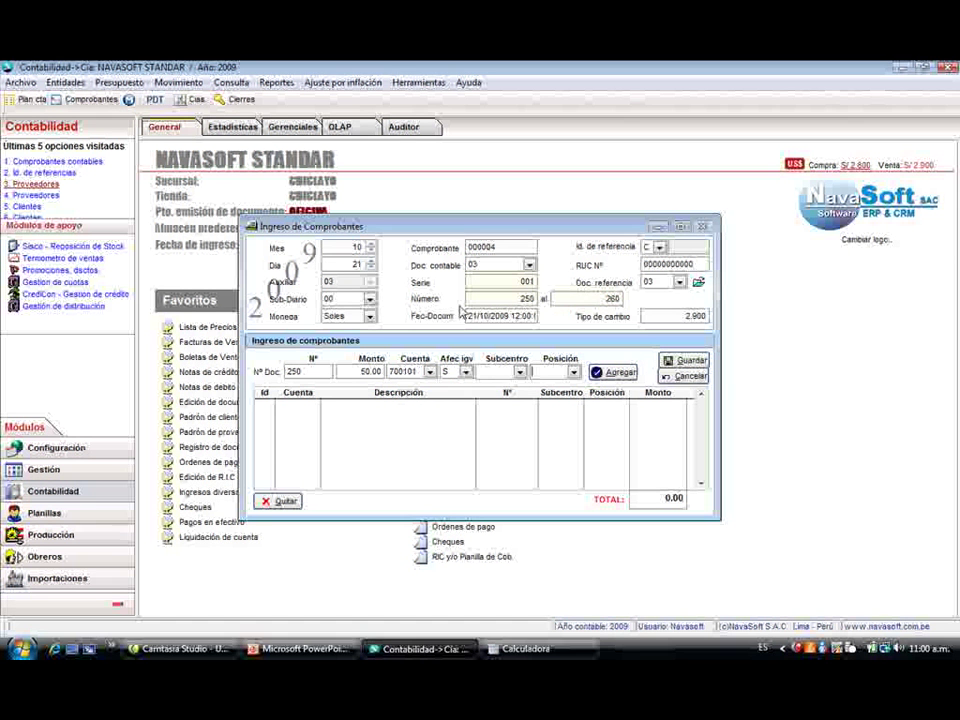
pyautogui.press('Return')
pyautogui.press('Return')
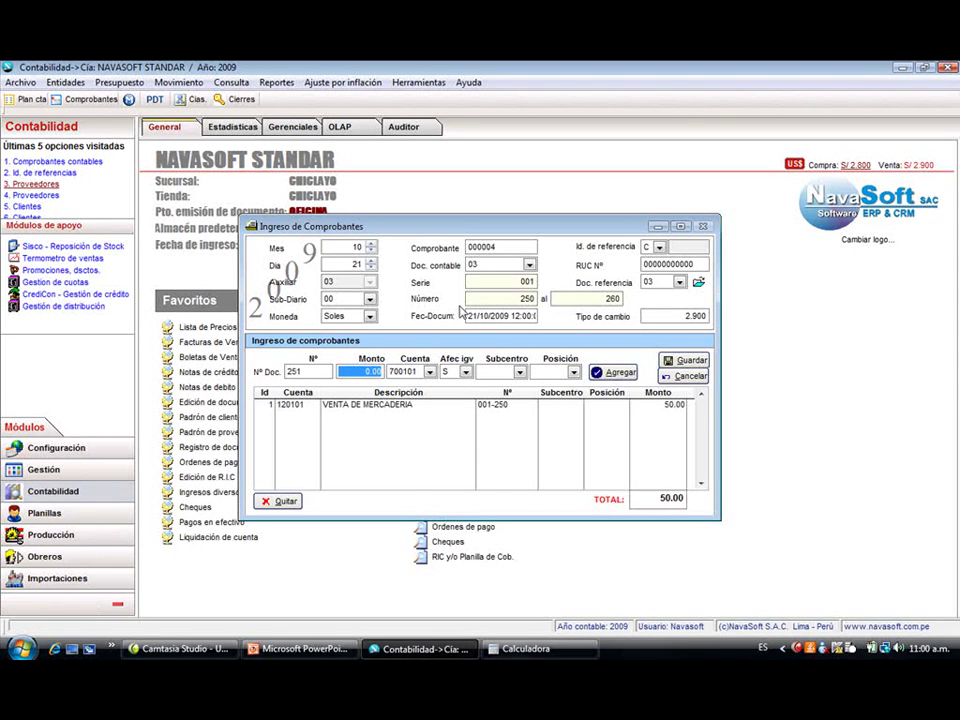
# - Add receipt lines 001-251 to 001-256 for 30, 80, 15, 30, 5 and 9
pyautogui.write('30')
pyautogui.hotkey('alt', 'a')
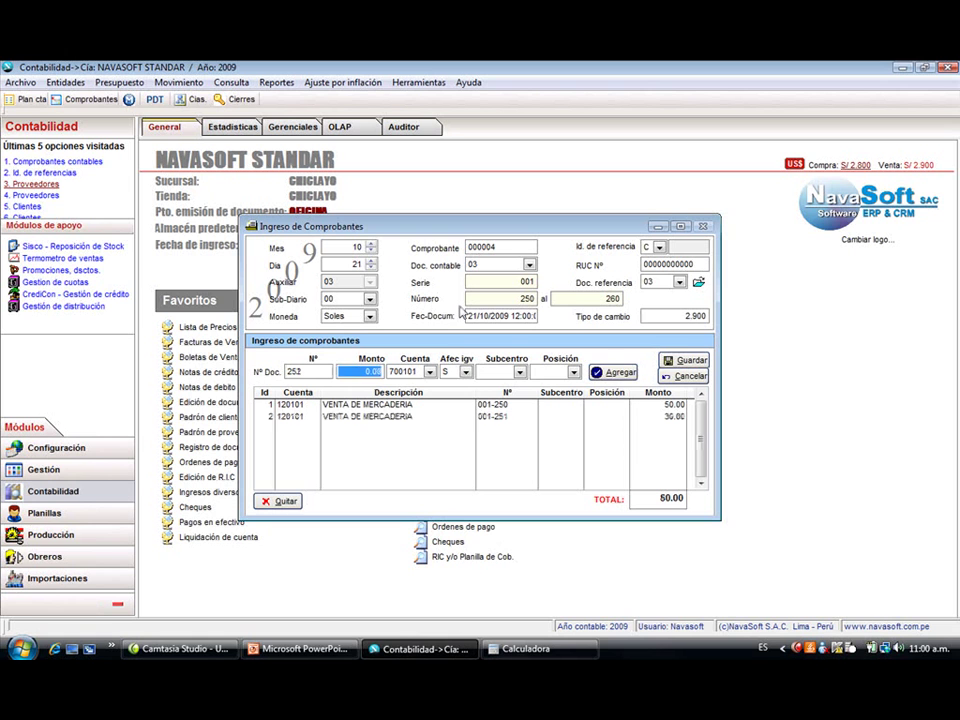
pyautogui.write('80')
pyautogui.hotkey('alt', 'a')
pyautogui.write('15')
pyautogui.hotkey('alt', 'a')
pyautogui.write('30')
pyautogui.hotkey('alt', 'a')
pyautogui.write('5')
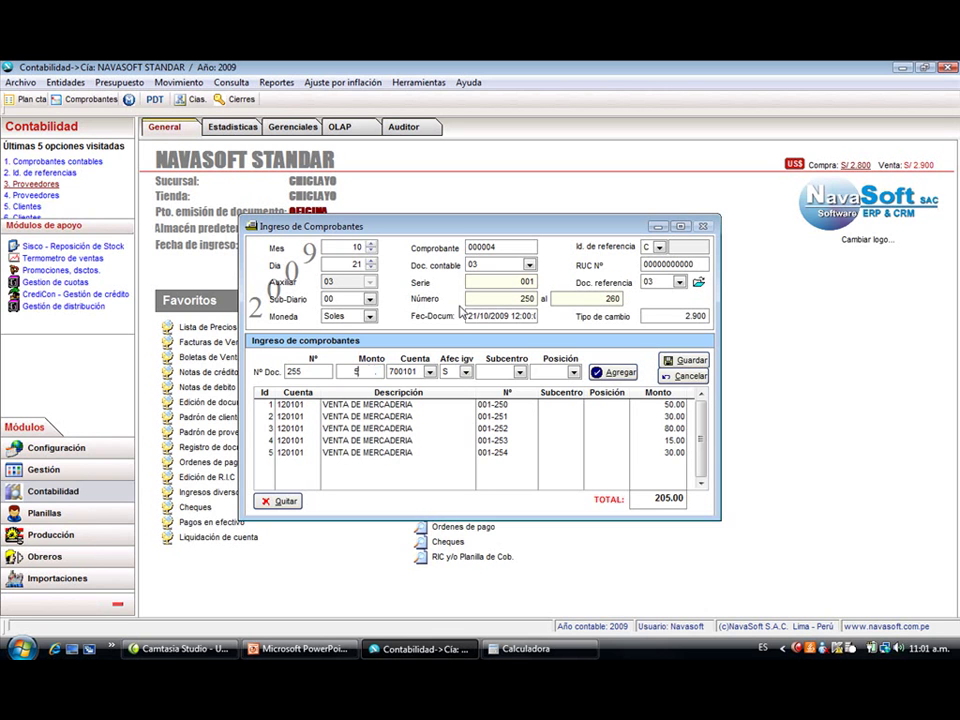
pyautogui.hotkey('alt', 'a')
pyautogui.write('9')
pyautogui.hotkey('alt', 'a')
# - Add receipts 001-257 to 001-260 for 7, 56, 30 and 78, then try a 90 line past the range
pyautogui.write('7')
pyautogui.hotkey('alt', 'a')
pyautogui.write('56')
pyautogui.hotkey('alt', 'a')
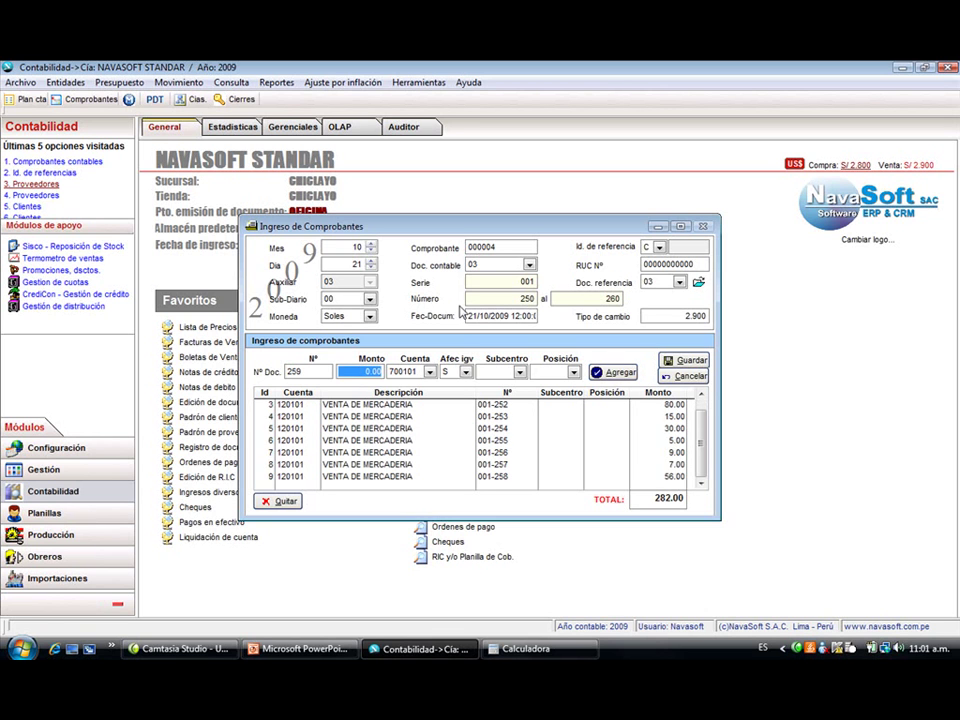
pyautogui.write('30')
pyautogui.hotkey('alt', 'a')
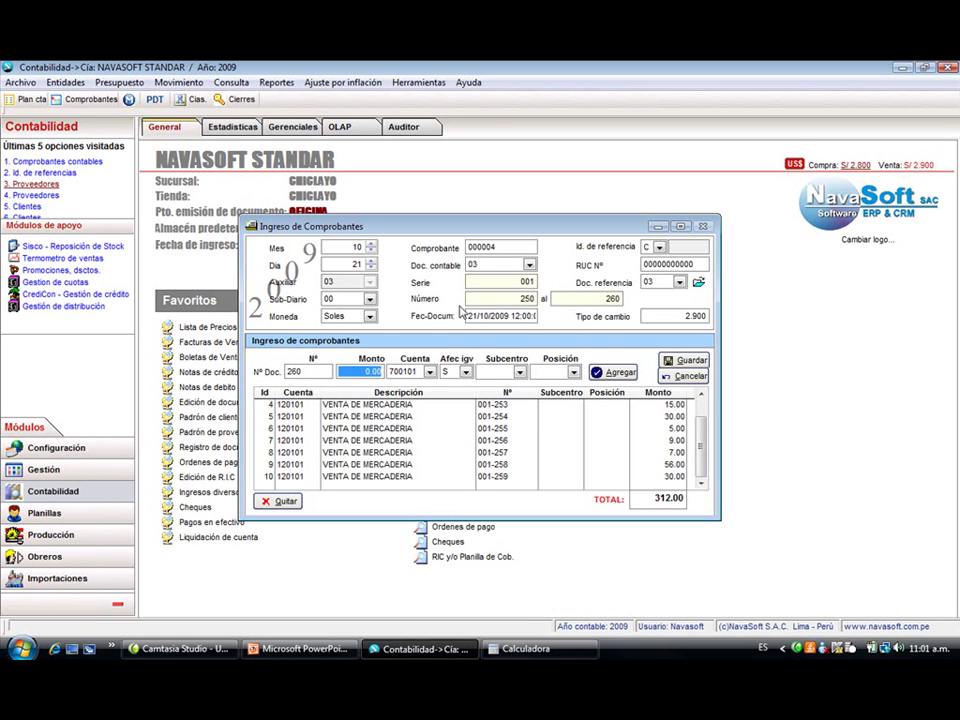
pyautogui.write('78')
pyautogui.hotkey('alt', 'a')
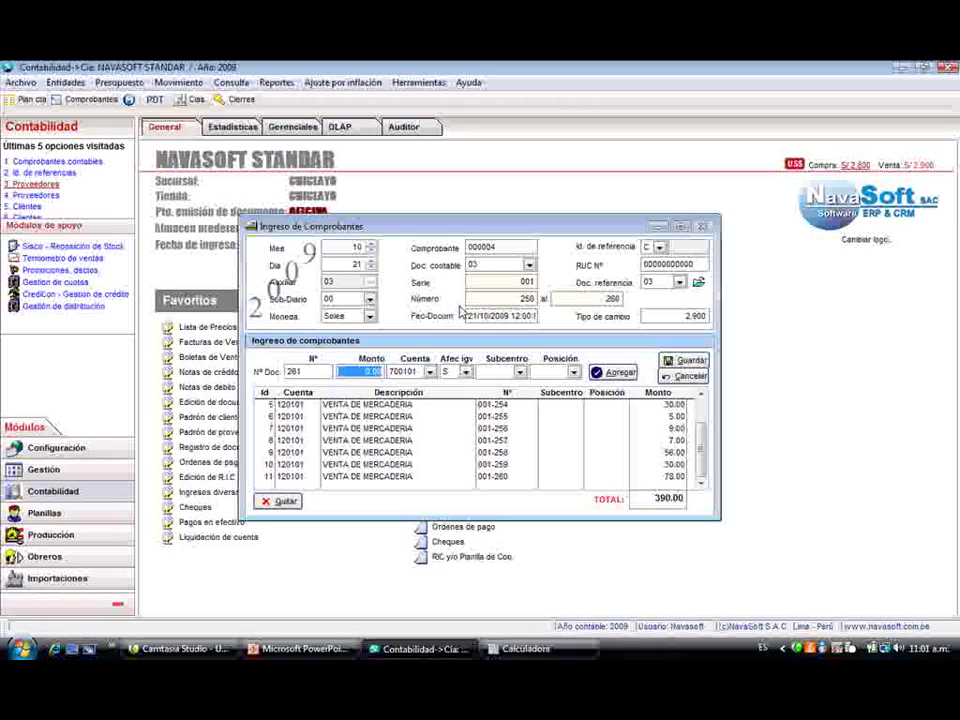
pyautogui.write('90')
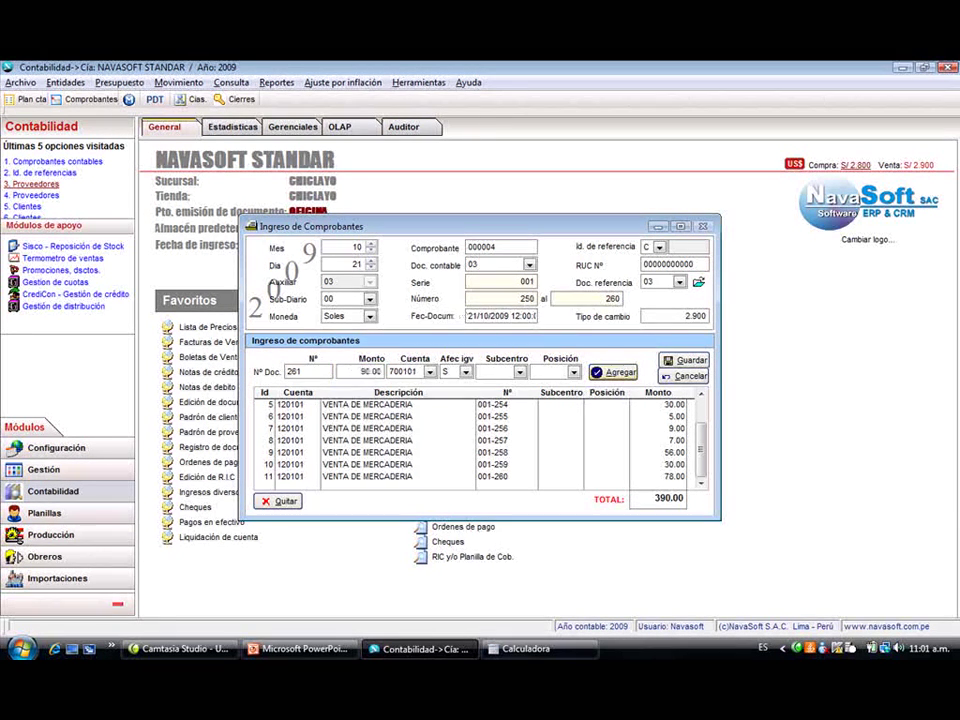
pyautogui.hotkey('alt', 'a')
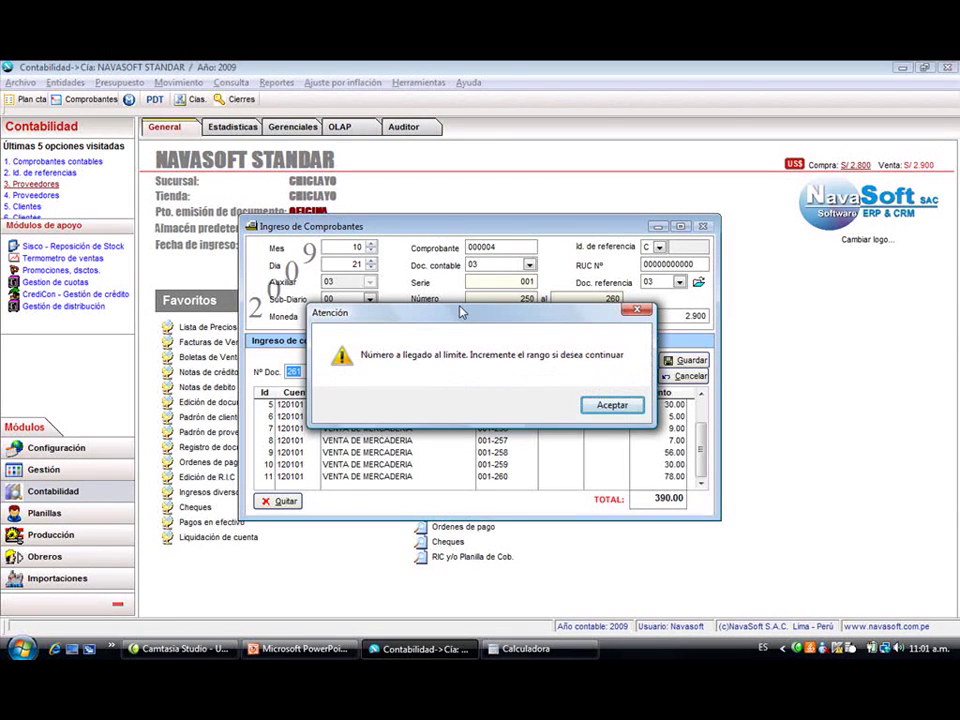
# - Dismiss the range warning, save voucher 000004 with its additional data, and start a new voucher
pyautogui.press('Return')
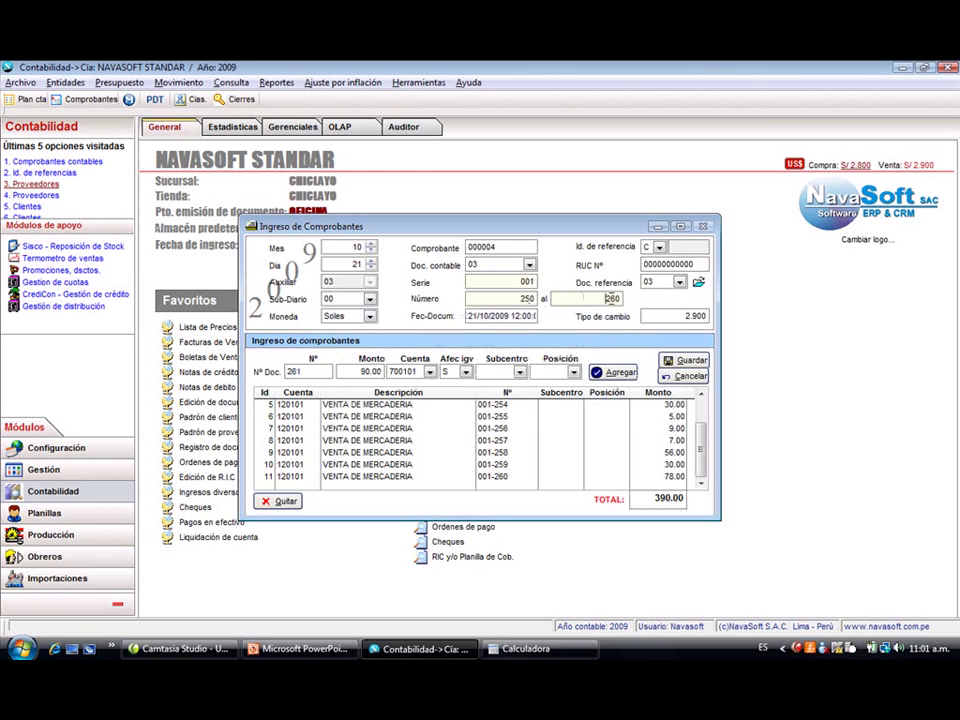
pyautogui.click(618, 298)
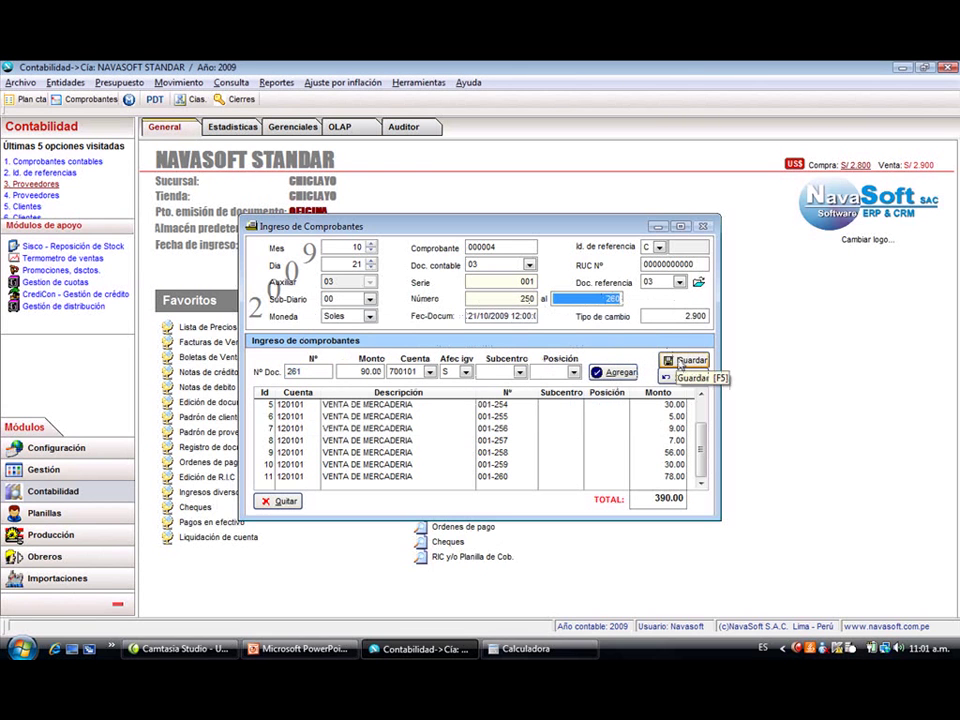
pyautogui.click(686, 361)
pyautogui.click(583, 492)
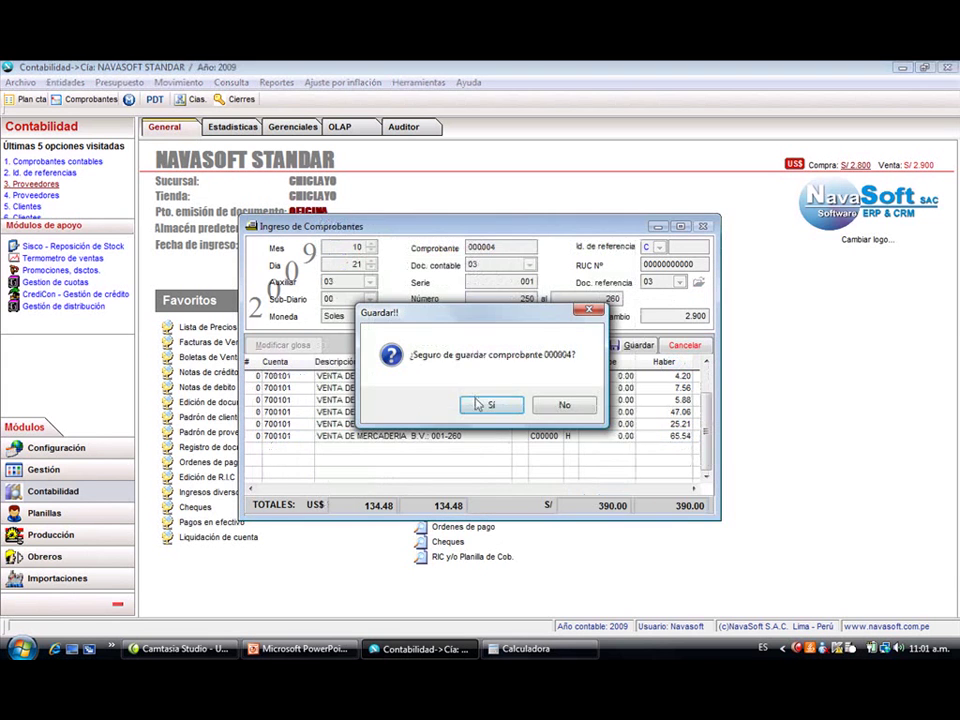
pyautogui.click(478, 401)
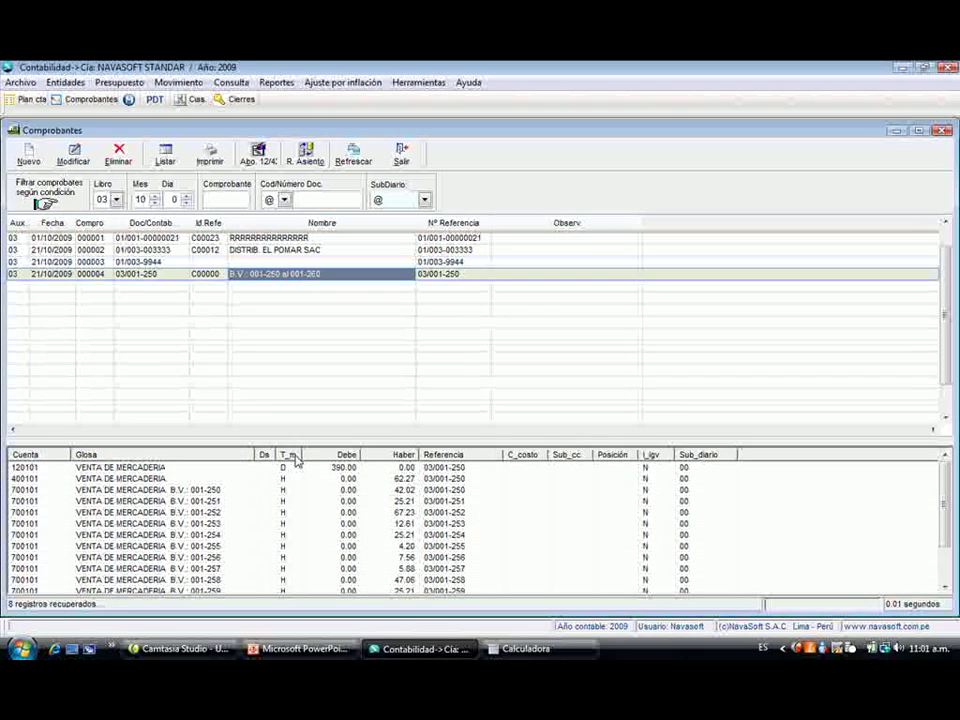
pyautogui.click(28, 155)
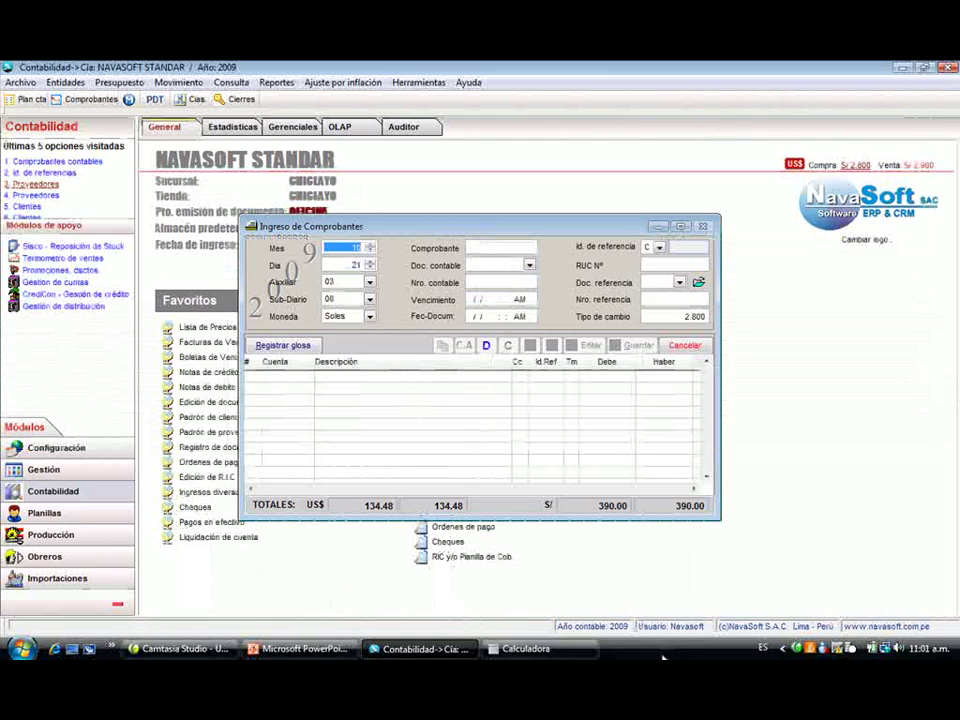
# - In quick receipt entry, set document type 03 for receipts 002-349 through 002-352
pyautogui.press('Return')
pyautogui.press('Return')
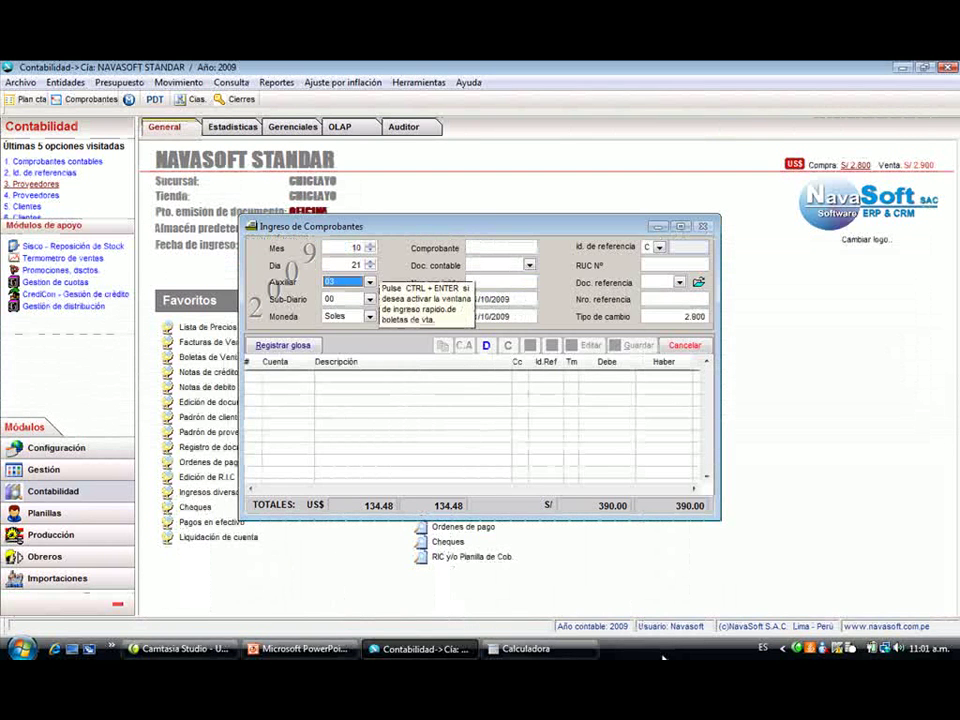
pyautogui.hotkey('ctrl', 'Return')
pyautogui.press('Return')
pyautogui.press('Return')
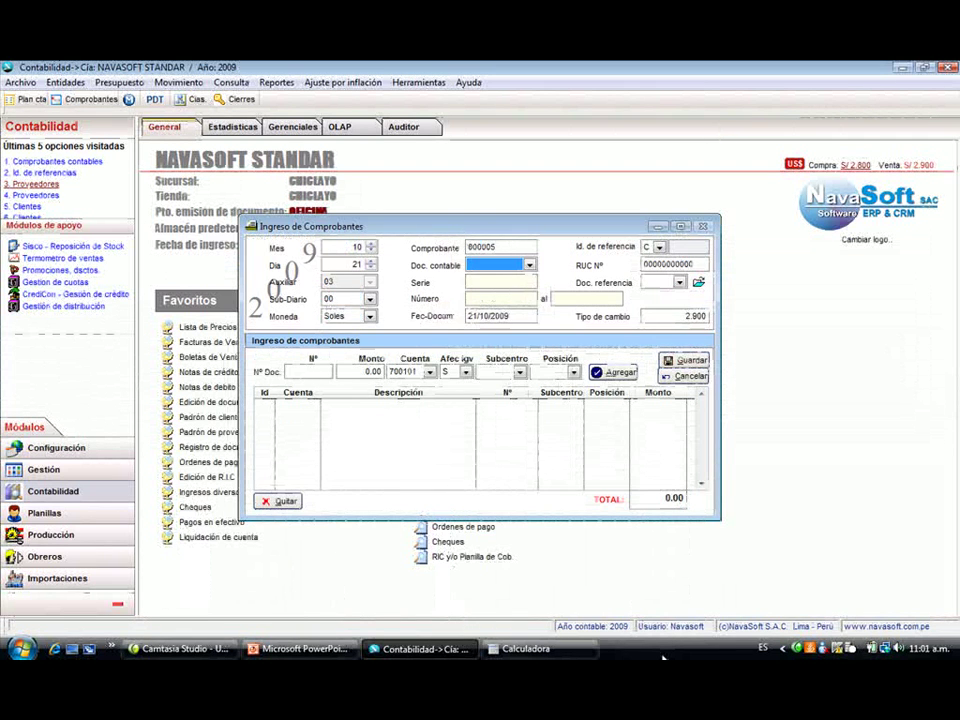
pyautogui.write('03')
pyautogui.press('Return')
pyautogui.write('002')
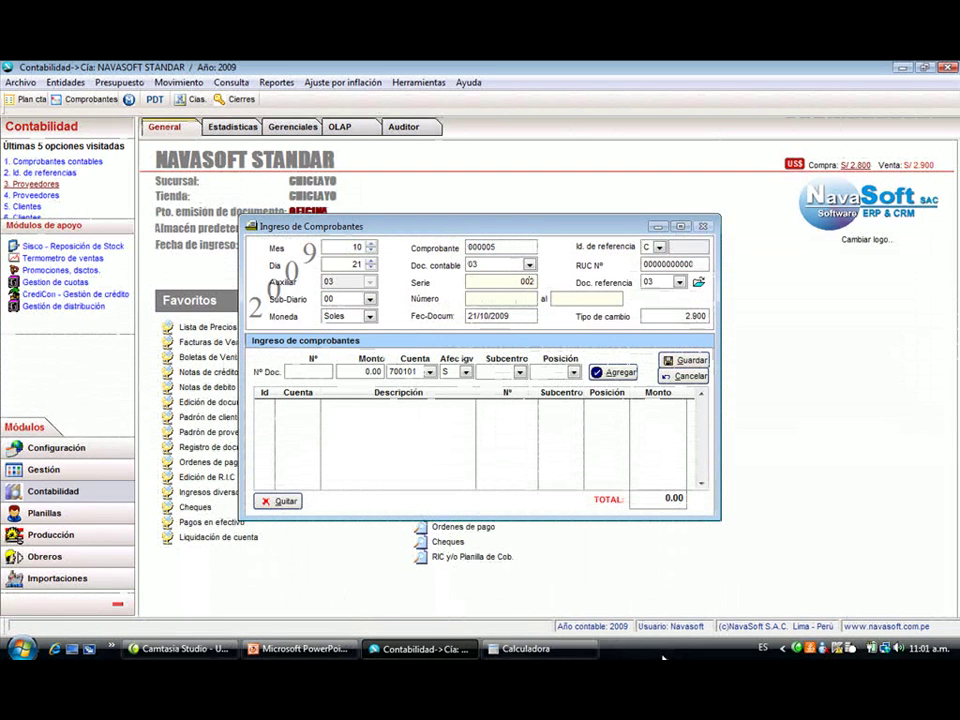
pyautogui.write('3')
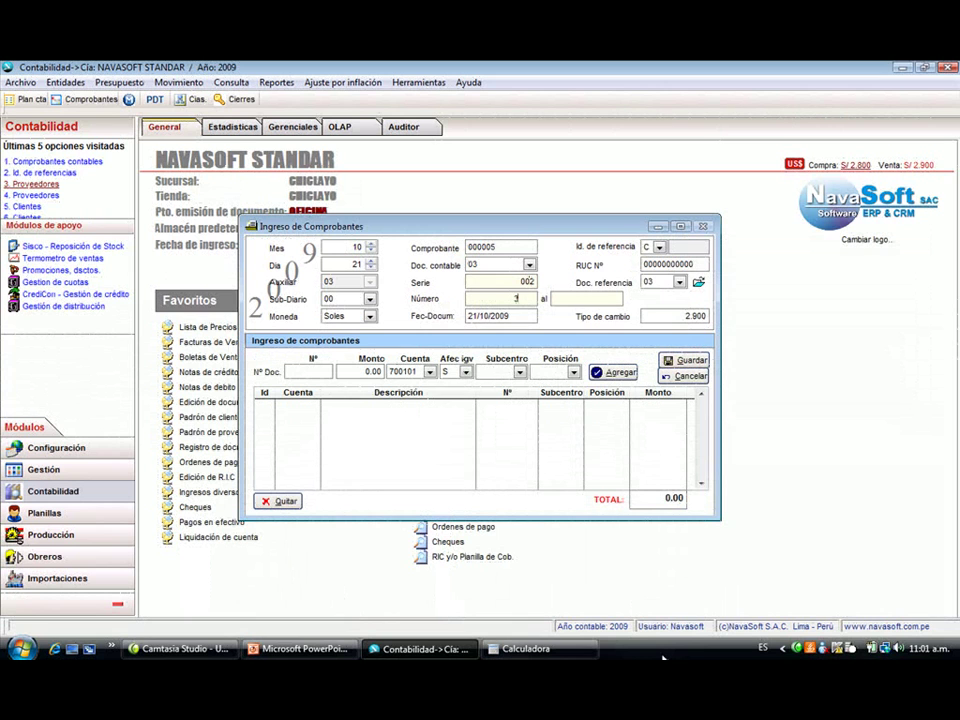
pyautogui.write('49')
pyautogui.press('Return')
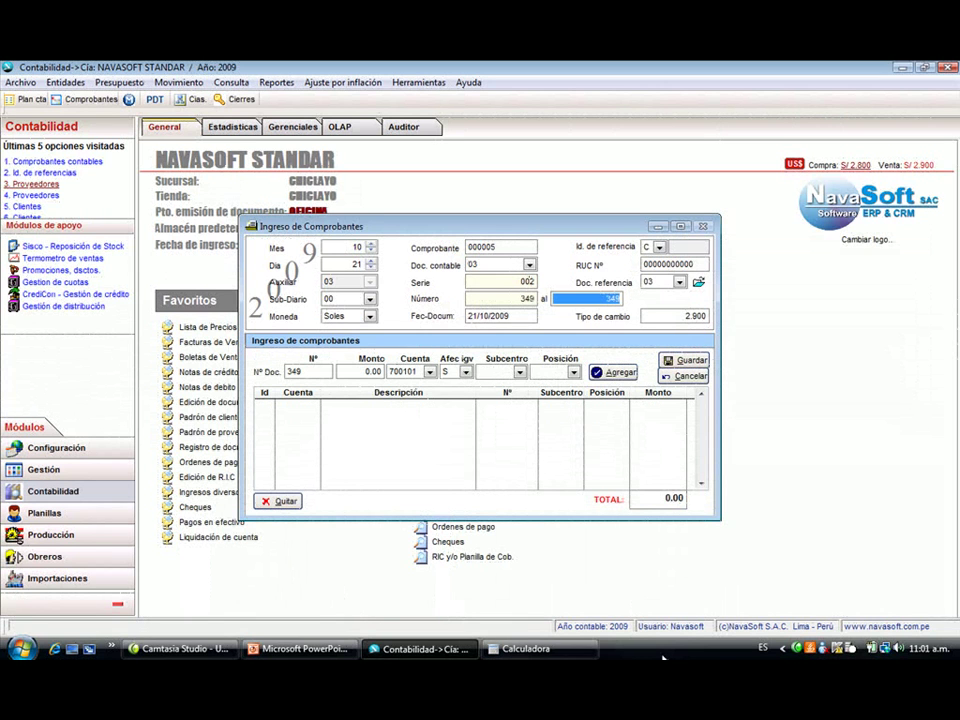
pyautogui.write('45')
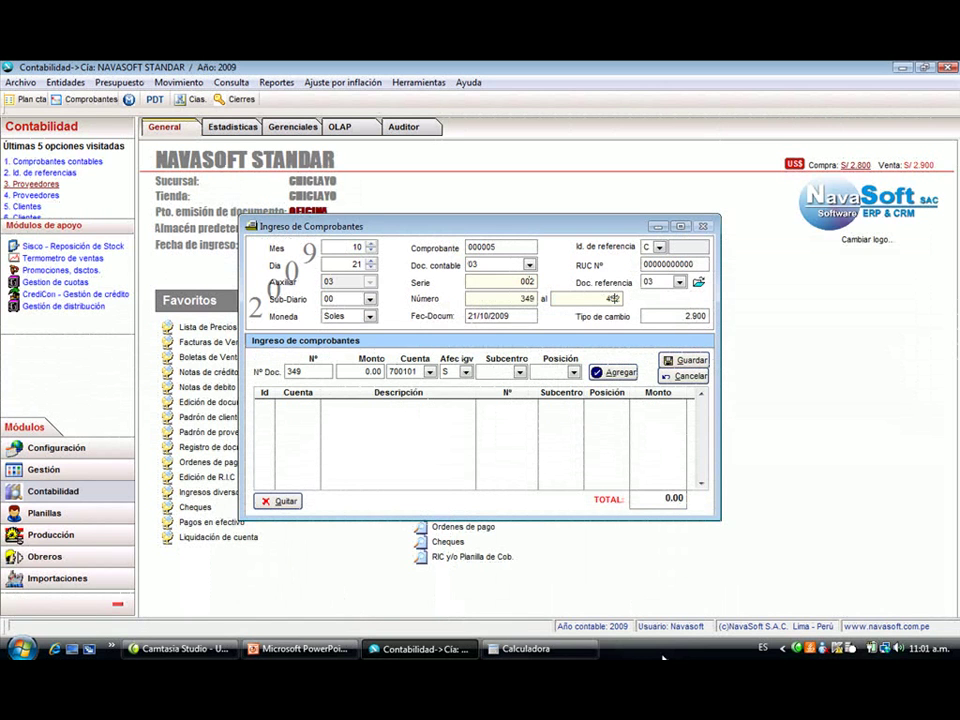
pyautogui.write('2')
pyautogui.press('Return')
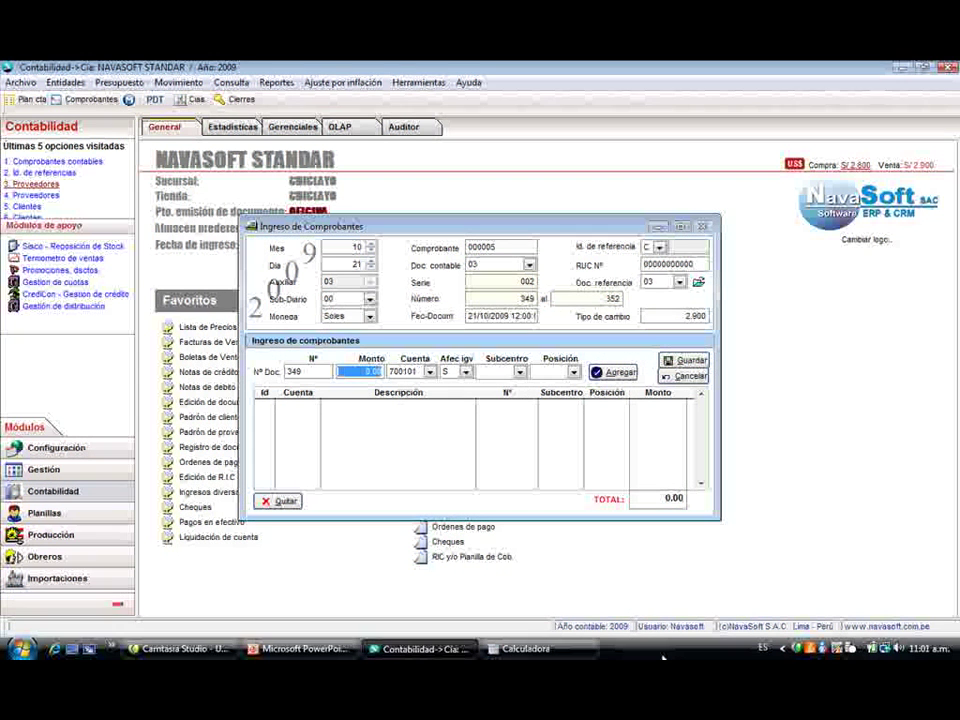
# - Enter amounts 10, 45, 39 and 2, totalling 96.00, and transfer them into the voucher
pyautogui.write('10')
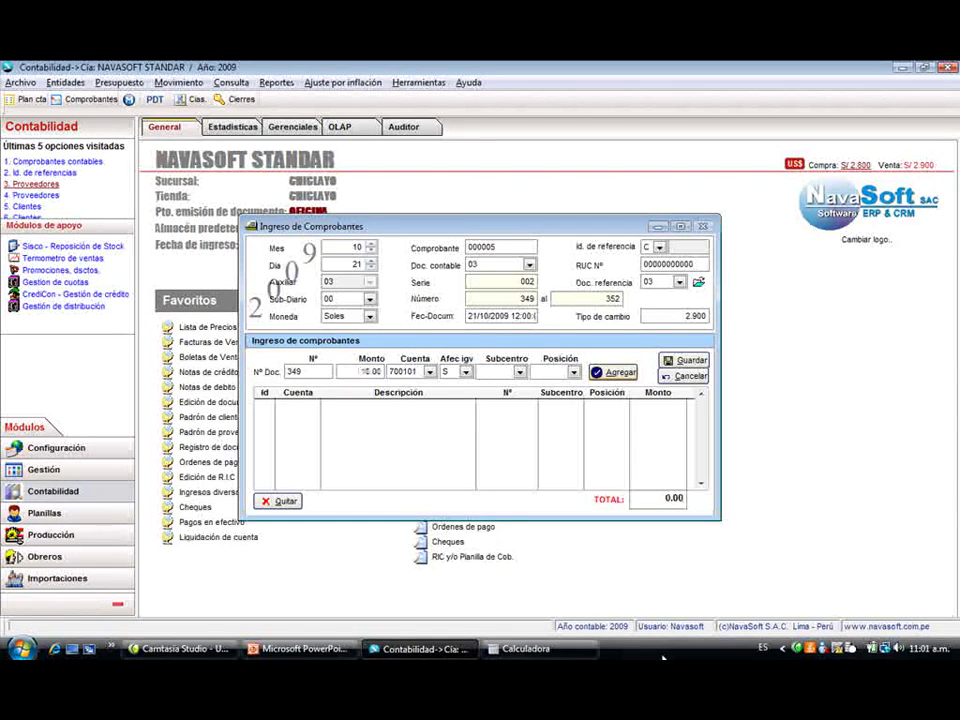
pyautogui.press('Return')
pyautogui.write('45')
pyautogui.press('Return')
pyautogui.write('39')
pyautogui.press('Return')
pyautogui.write('2')
pyautogui.press('Return')
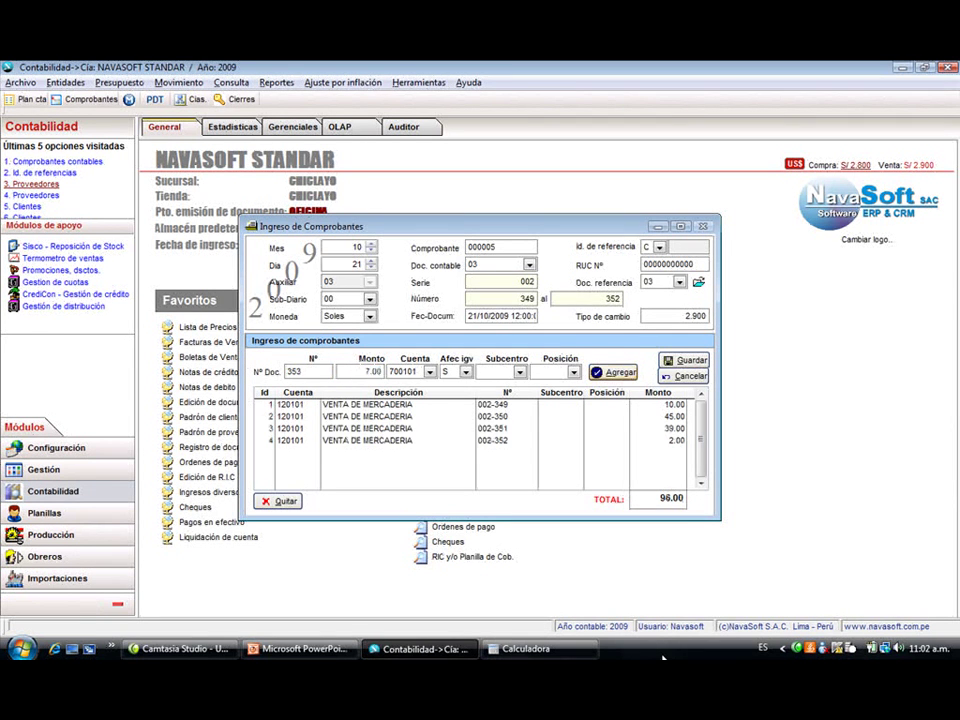
pyautogui.press('Return')
pyautogui.press('Return')
pyautogui.hotkey('alt', 'g')
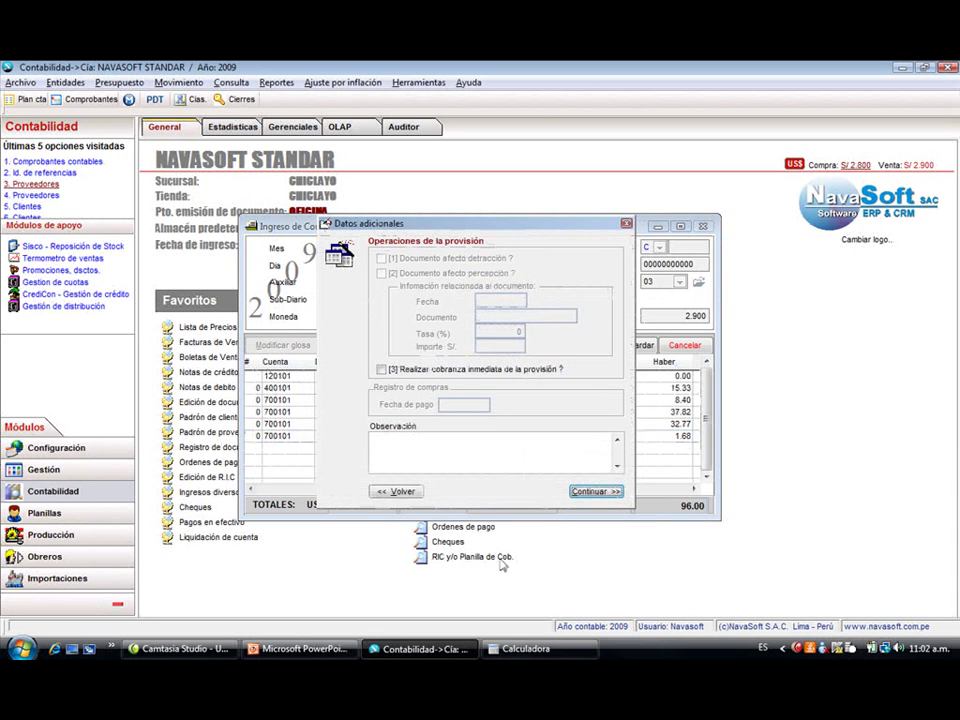
# - Save voucher 000005 balanced at 96.00, review the list, and begin another voucher
pyautogui.click(592, 491)
pyautogui.click(489, 410)
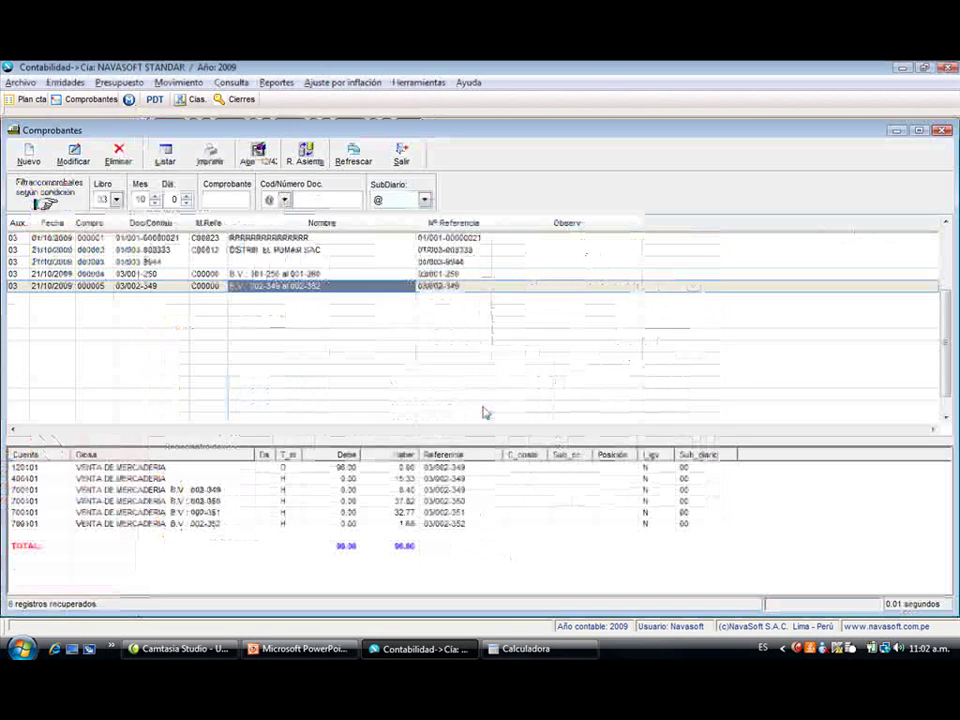
pyautogui.press('Up')
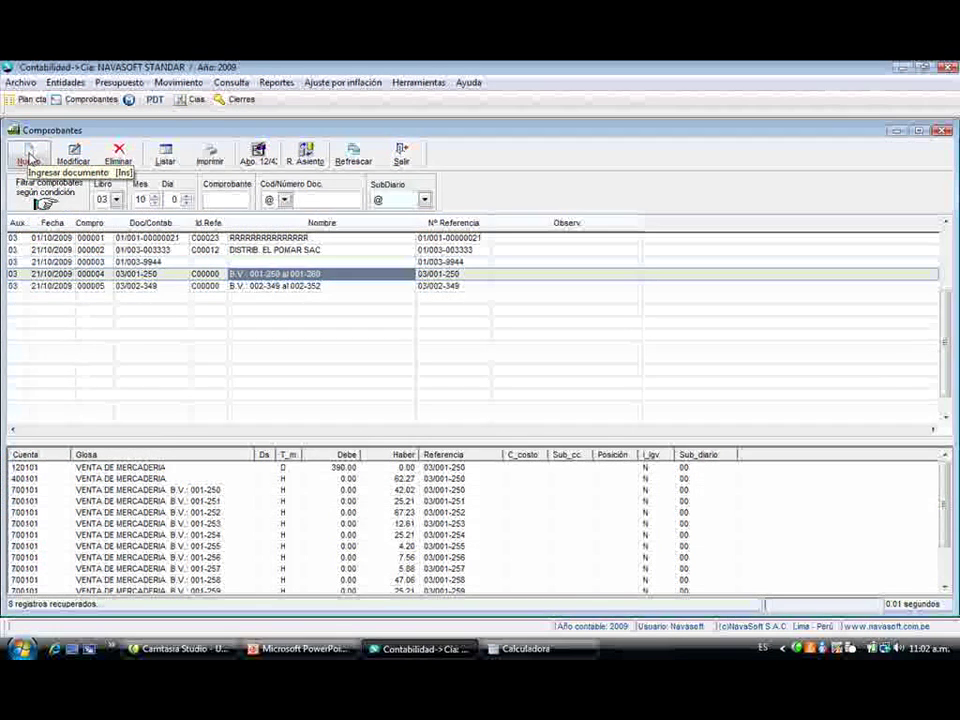
pyautogui.click(29, 157)
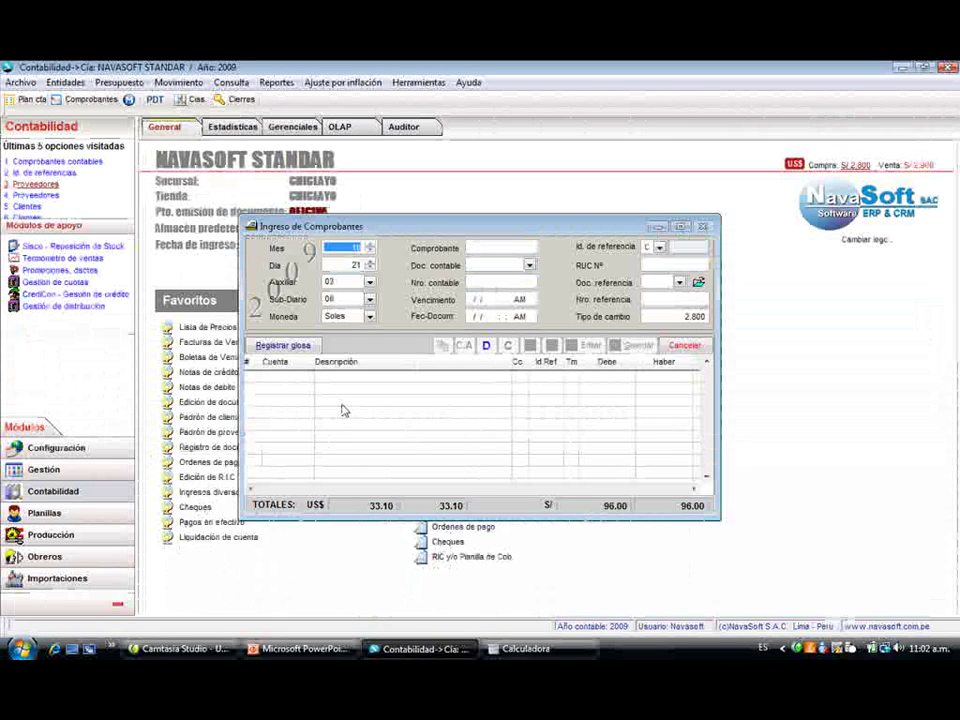
# - Set the header document type to 07 with number 003-00444
pyautogui.press('Return')
pyautogui.press('Return')
pyautogui.press('Return')
pyautogui.press('Return')
pyautogui.press('Return')
pyautogui.press('Return')
pyautogui.write('07')
pyautogui.press('Return')
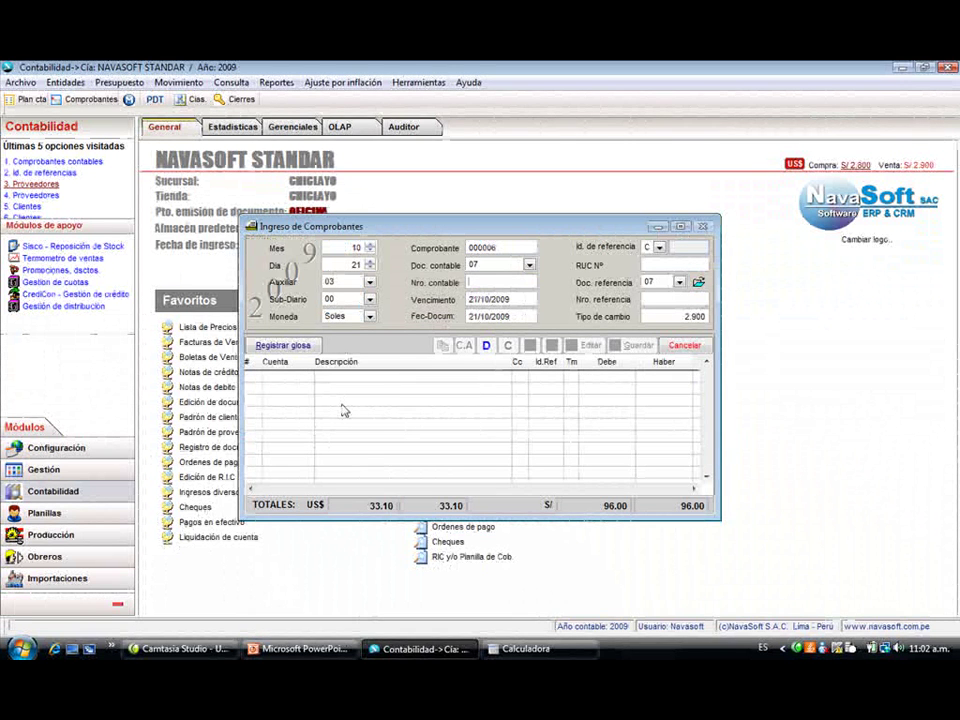
pyautogui.write('003-00444')
pyautogui.press('Return')
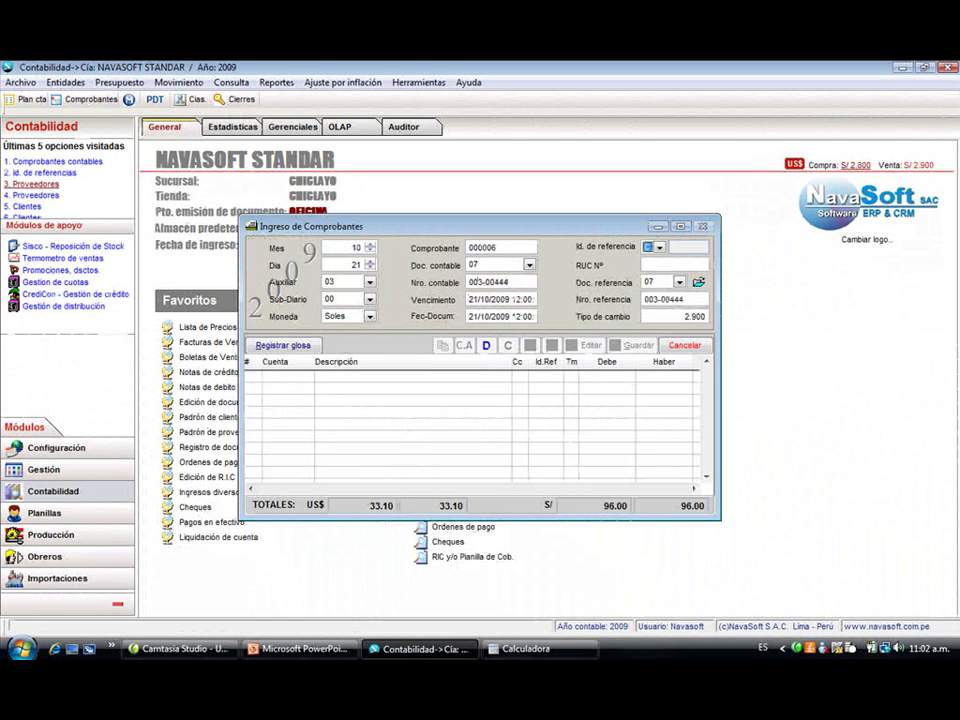
pyautogui.write('20')
pyautogui.press('Return')
pyautogui.press('Down')
pyautogui.press('Down')
pyautogui.press('Down')
pyautogui.press('Down')
pyautogui.press('Down')
pyautogui.press('Down')
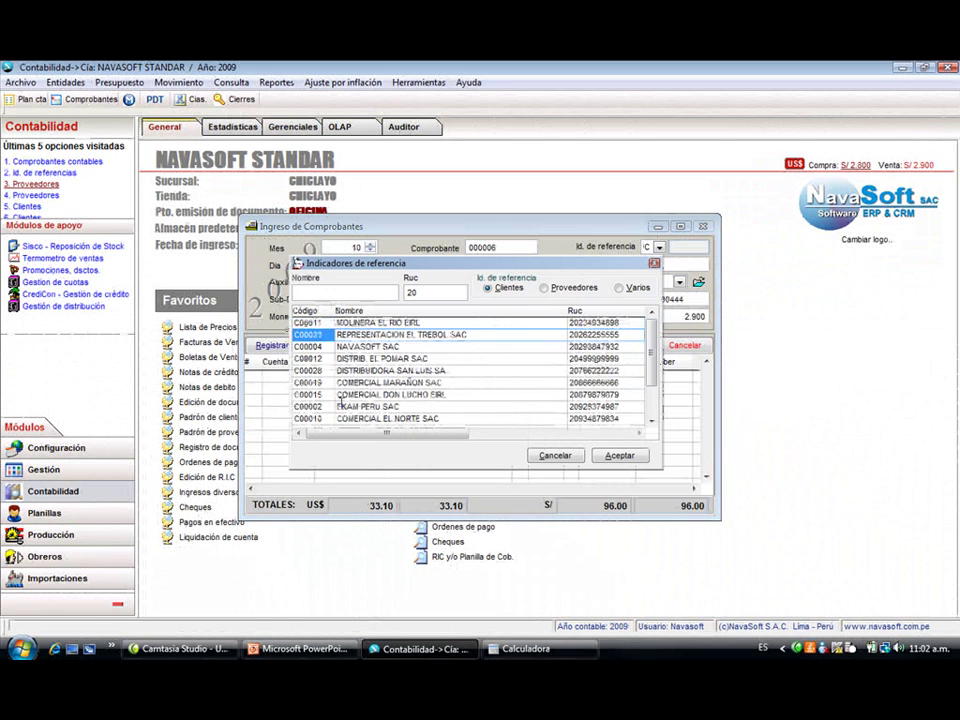
pyautogui.press('Return')
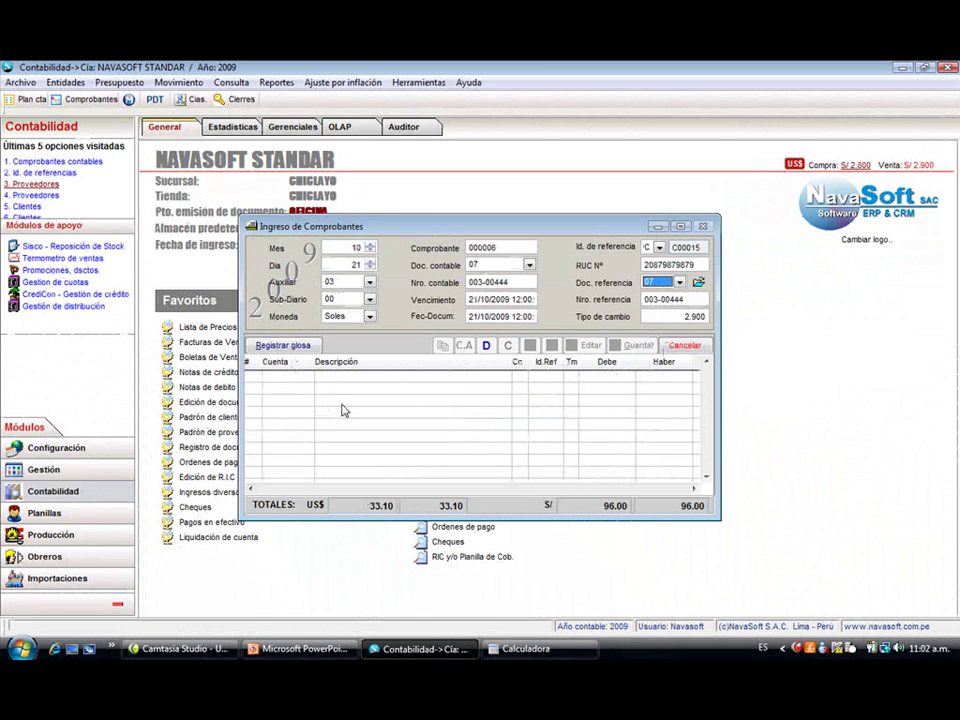
pyautogui.write('01')
pyautogui.press('Return')
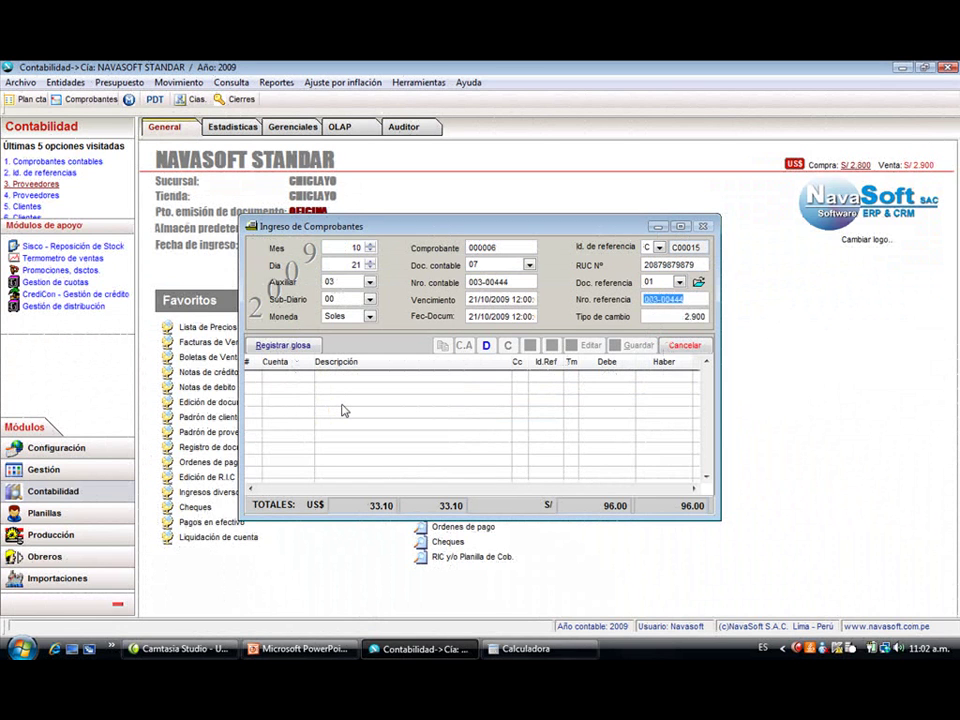
pyautogui.write('002-00333')
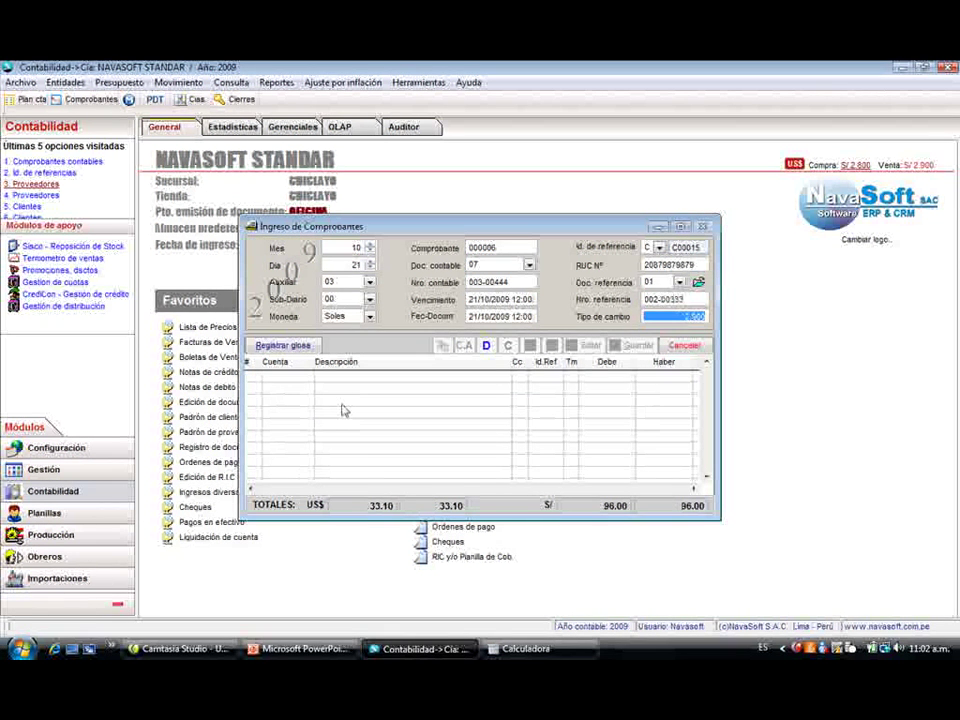
pyautogui.press('Return')
pyautogui.press('Return')
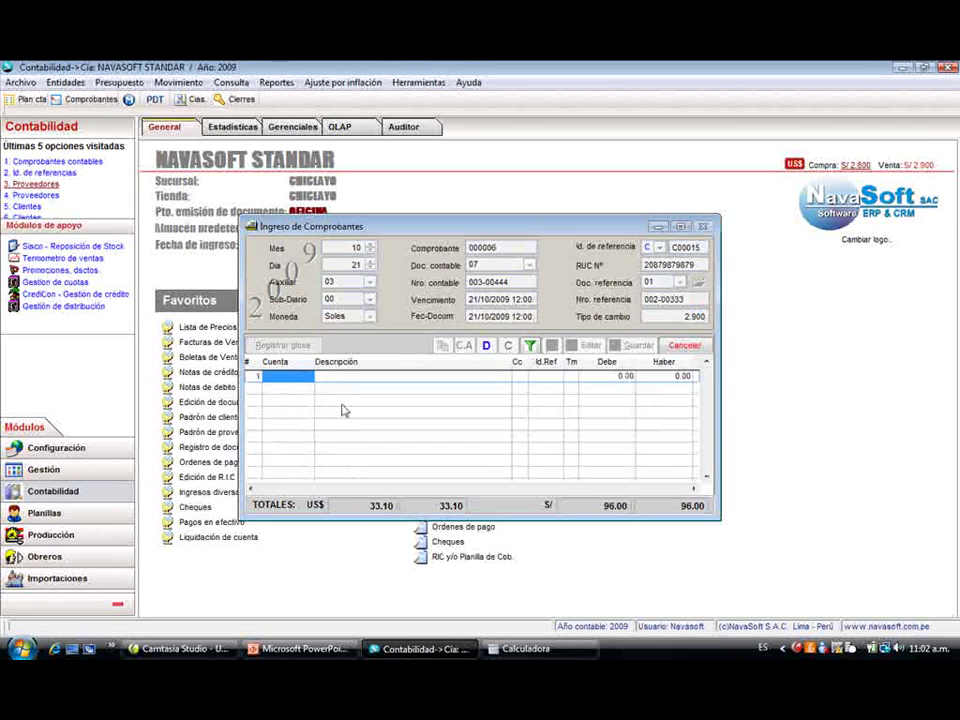
# - Debit 700101 with 100.00, alongside 400101 19.00 and 120101 credit 119.00, and save
pyautogui.write('70')
pyautogui.press('Return')
pyautogui.press('Return')
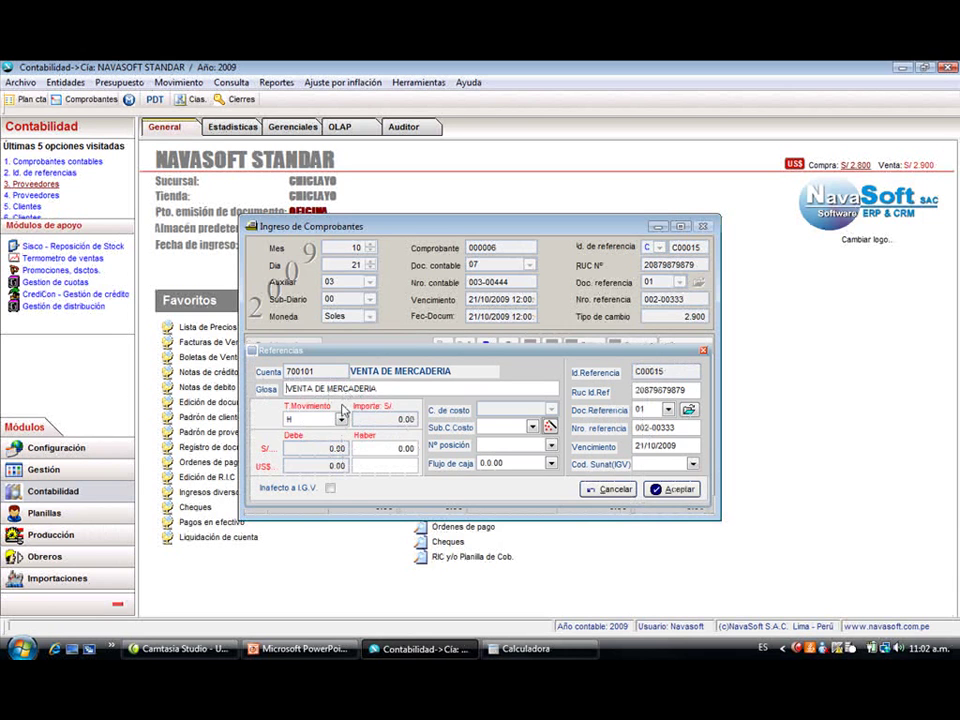
pyautogui.write('D')
pyautogui.press('Return')
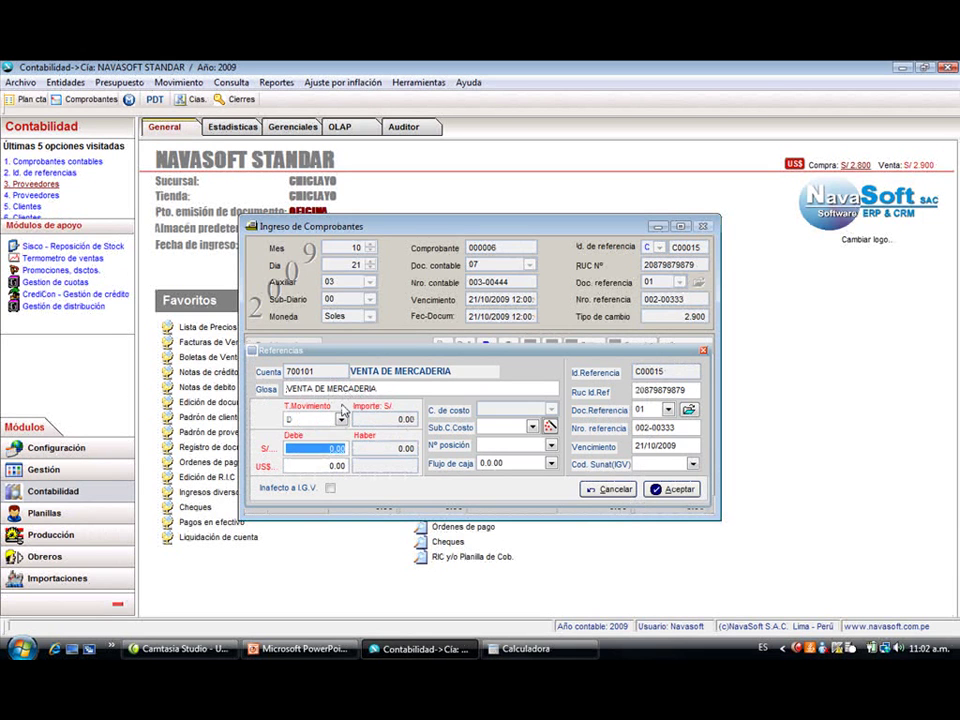
pyautogui.write('100')
pyautogui.press('Return')
pyautogui.press('Return')
pyautogui.press('Return')
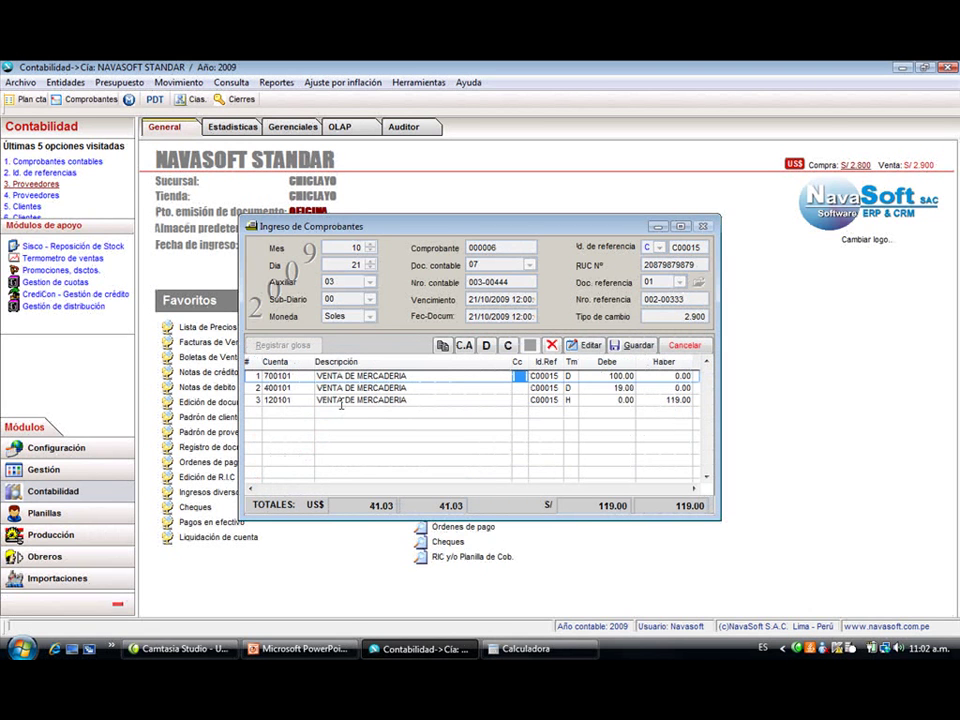
pyautogui.hotkey('alt', 'g')
# - Confirm saving voucher 000006, then switch the register to book 02 COMPRAS and refresh it
pyautogui.press('Return')
pyautogui.press('Return')
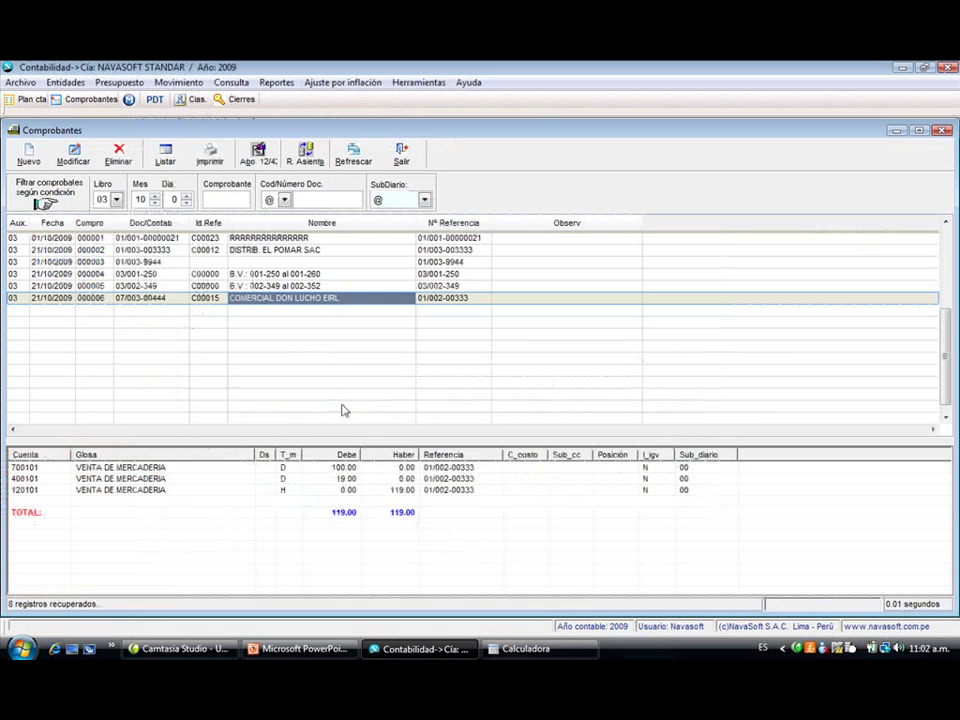
pyautogui.press('Up')
pyautogui.press('Up')
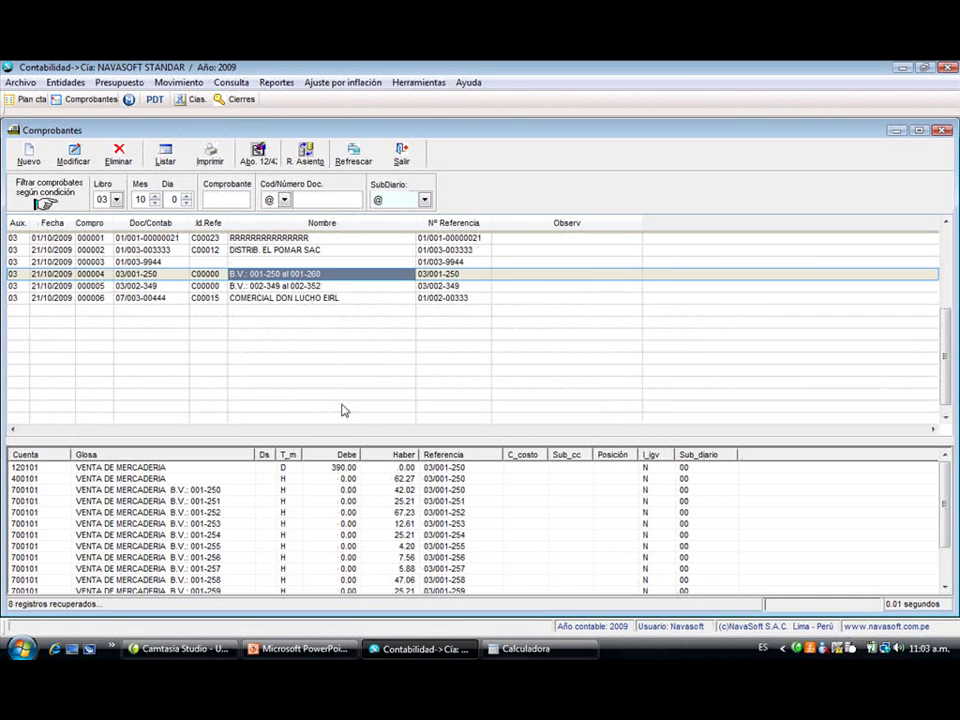
pyautogui.click(116, 199)
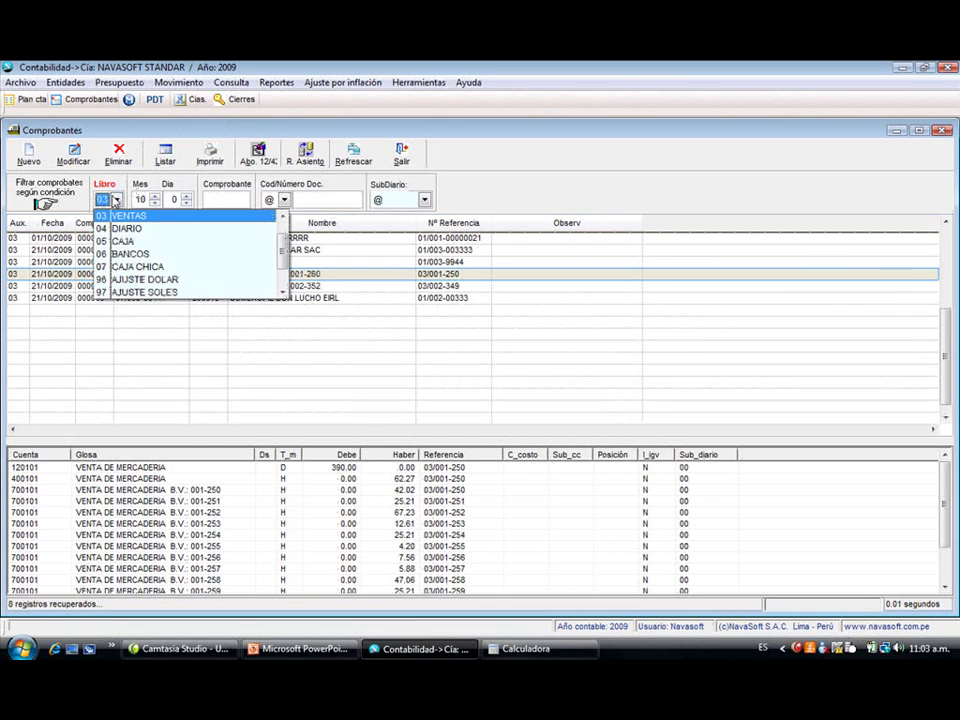
pyautogui.scroll(1, 265, 218)
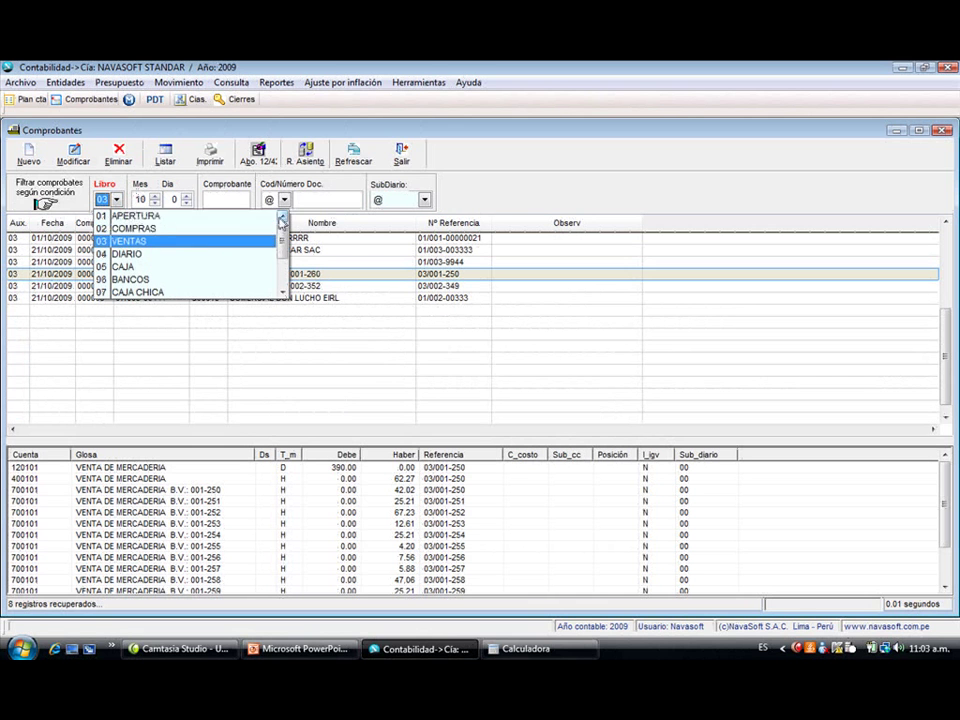
pyautogui.click(261, 229)
pyautogui.click(353, 154)
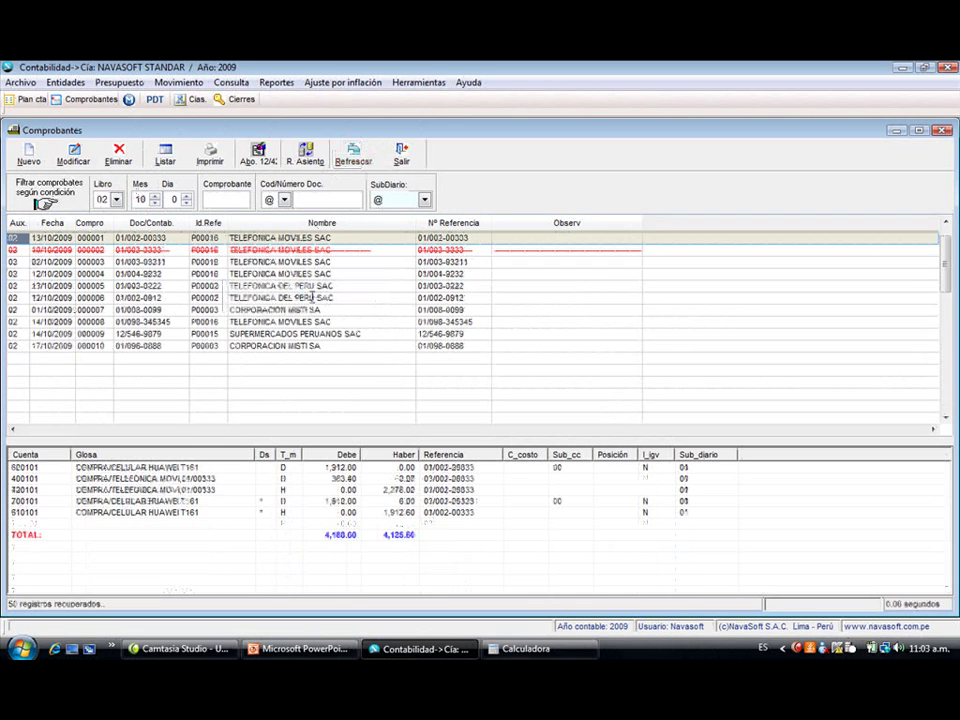
# - Start a new purchase voucher with document type 01 number 003-00333
pyautogui.click(28, 153)
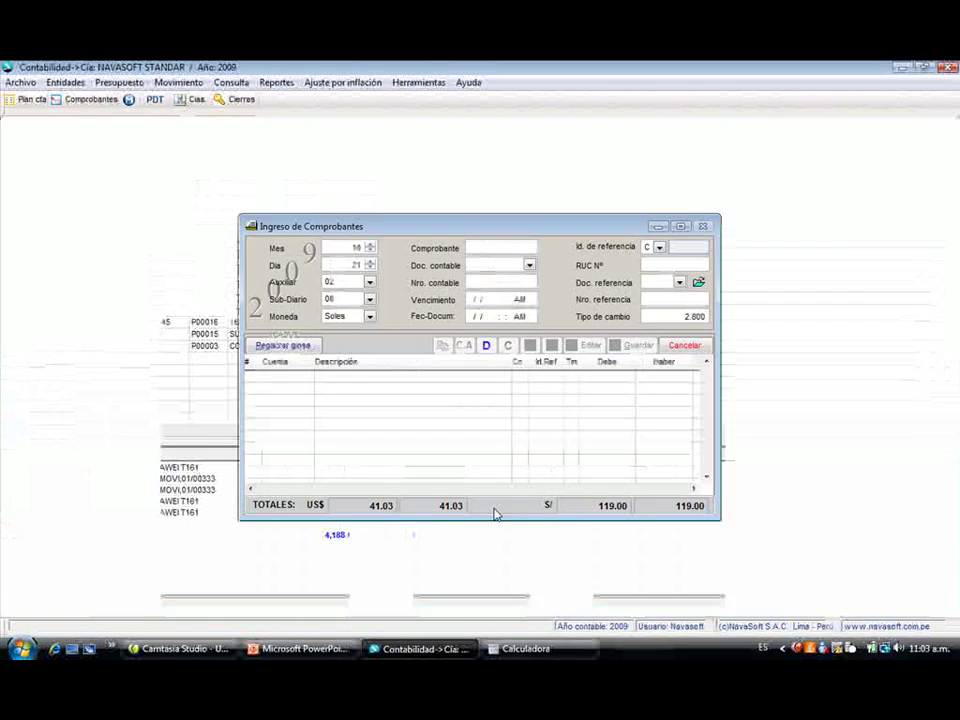
pyautogui.press('Return')
pyautogui.press('Return')
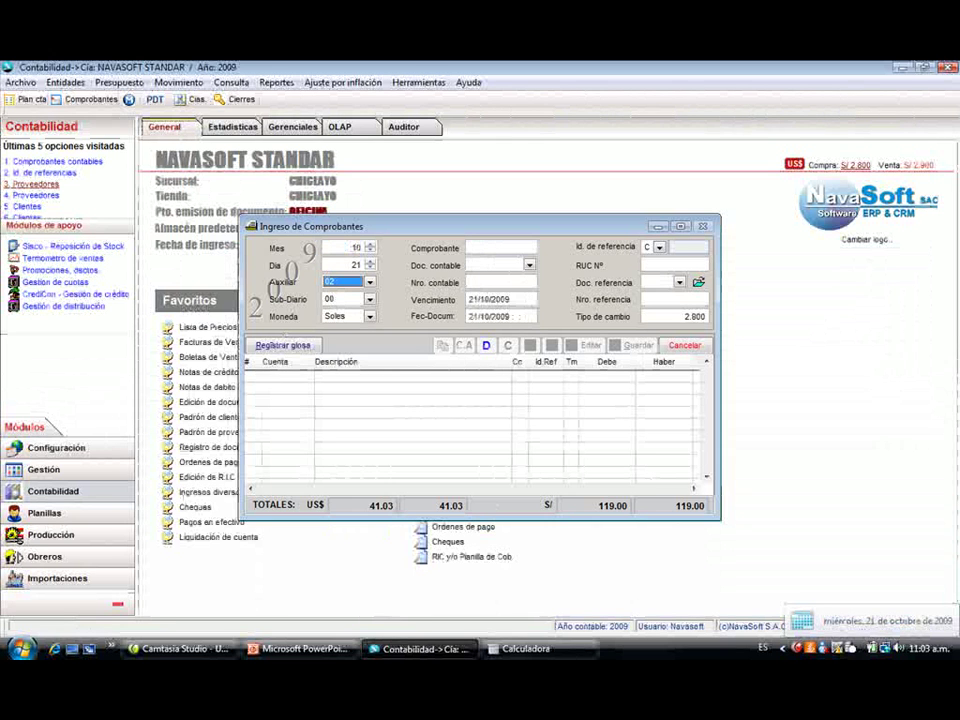
pyautogui.press('Return')
pyautogui.press('Return')
pyautogui.press('Tab')
pyautogui.press('Tab')
pyautogui.press('Tab')
pyautogui.press('Return')
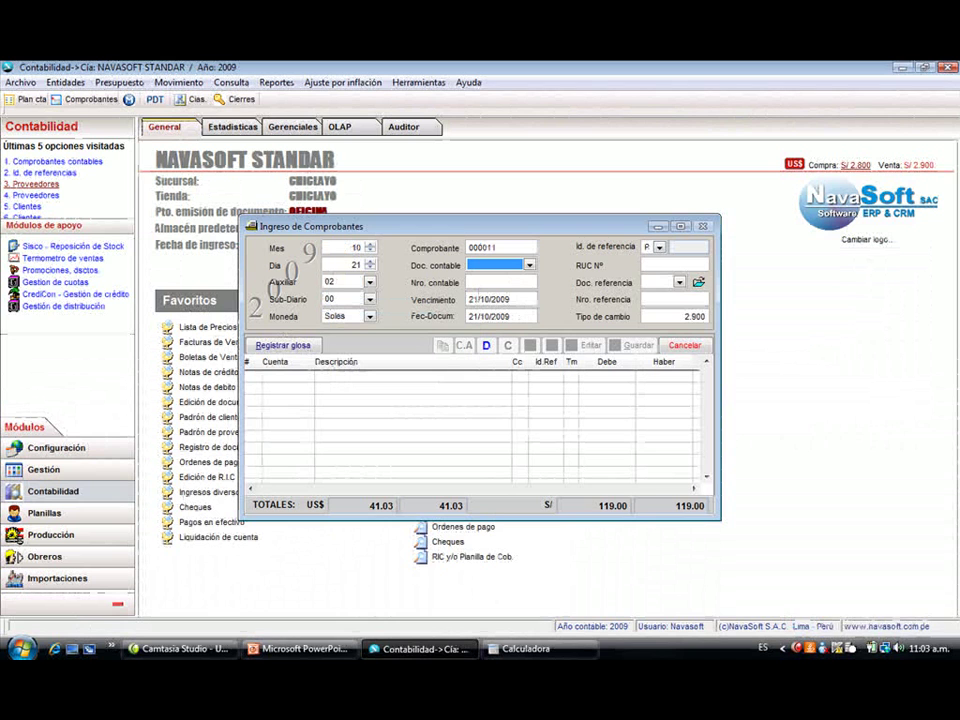
pyautogui.write('01')
pyautogui.press('Return')
pyautogui.write('003-00333')
pyautogui.press('Return')
# - After supplier EKAM isn't found, select GRIFO PRADO SA through a tax-number 20 search
pyautogui.write('EKAM')
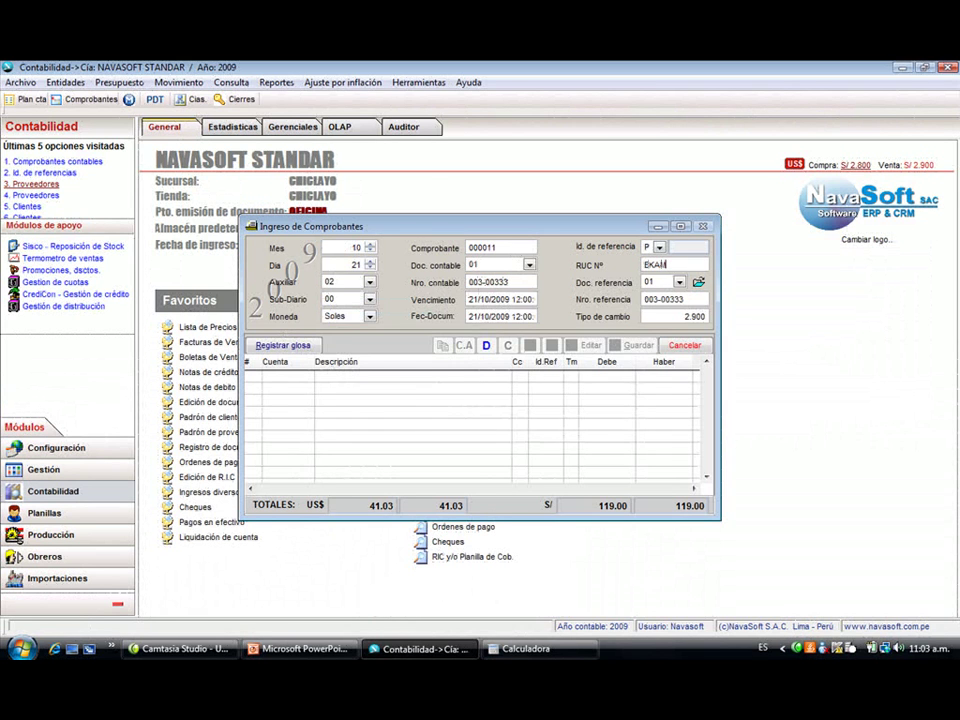
pyautogui.press('Return')
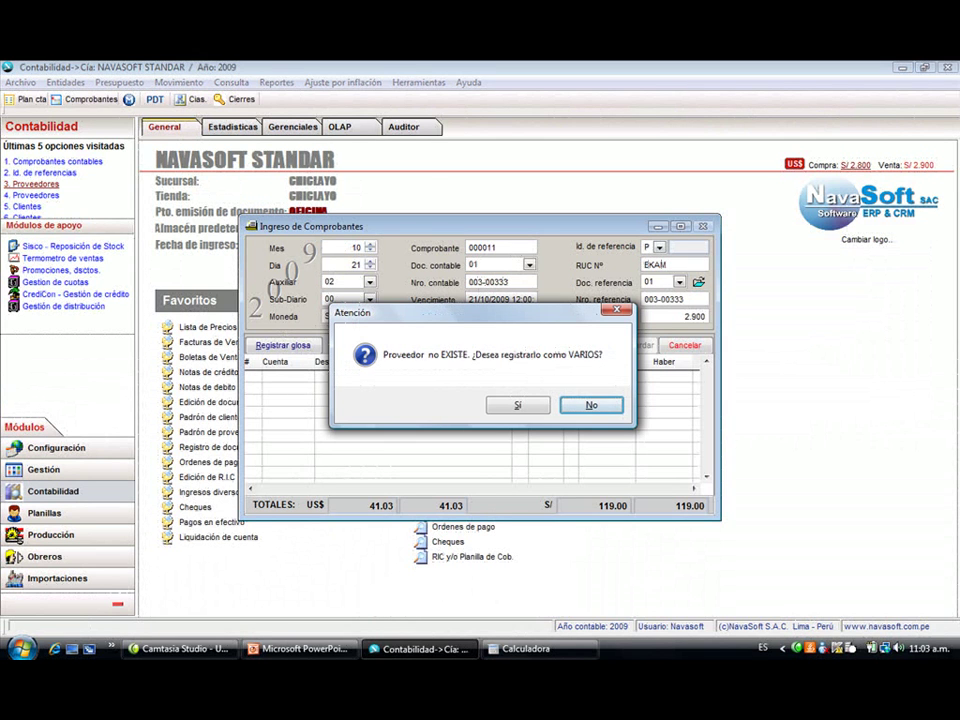
pyautogui.press('Return')
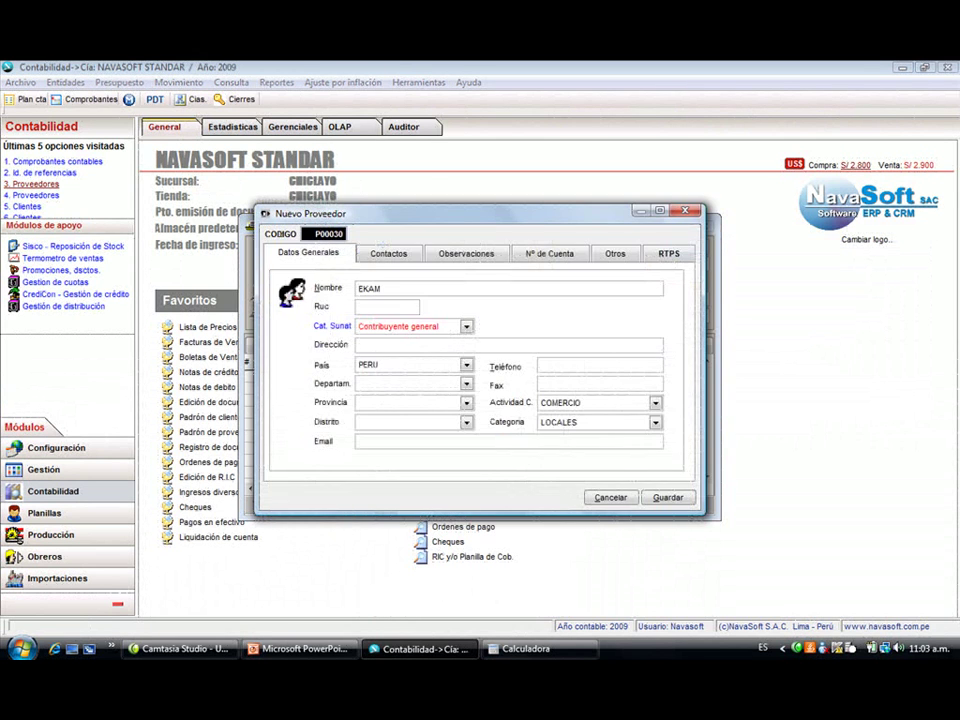
pyautogui.press('Escape')
pyautogui.click(674, 265)
pyautogui.write('20')
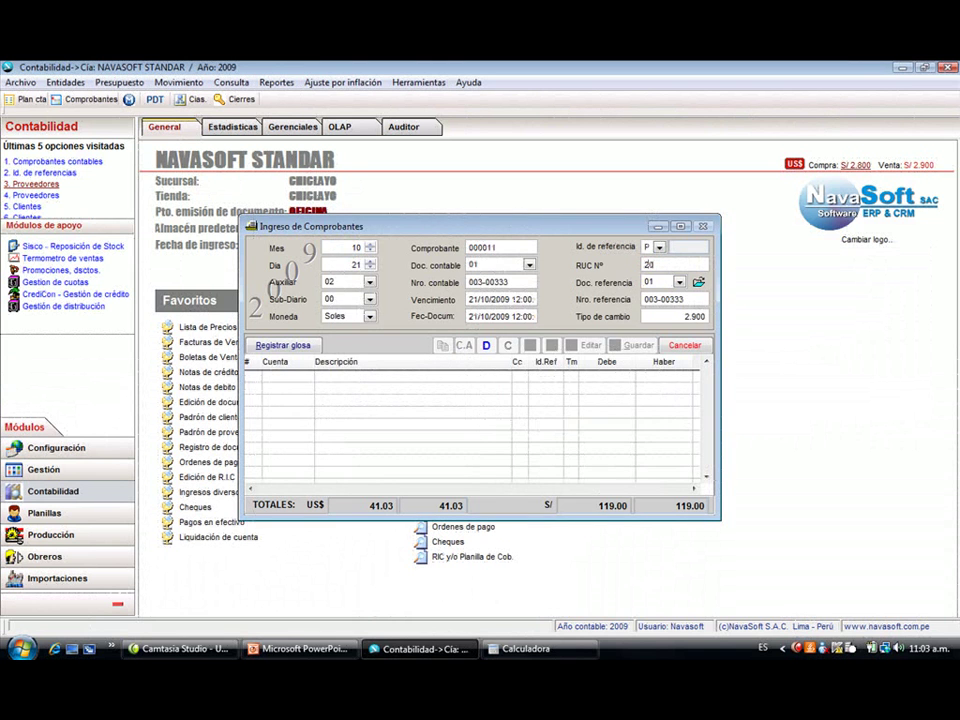
pyautogui.press('Return')
pyautogui.press('Return')
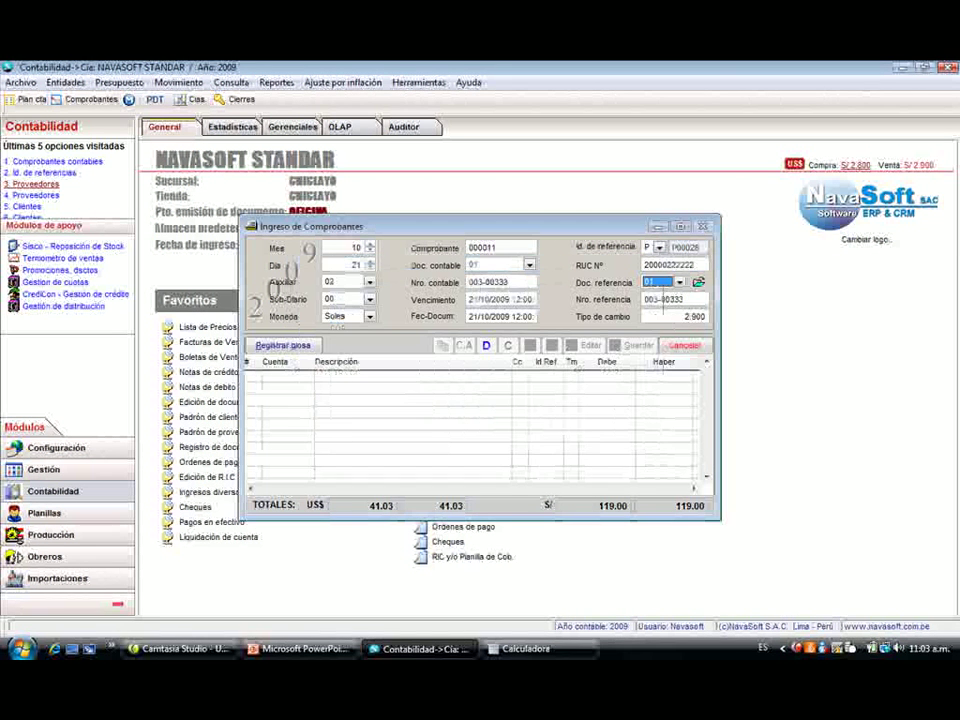
pyautogui.press('Return')
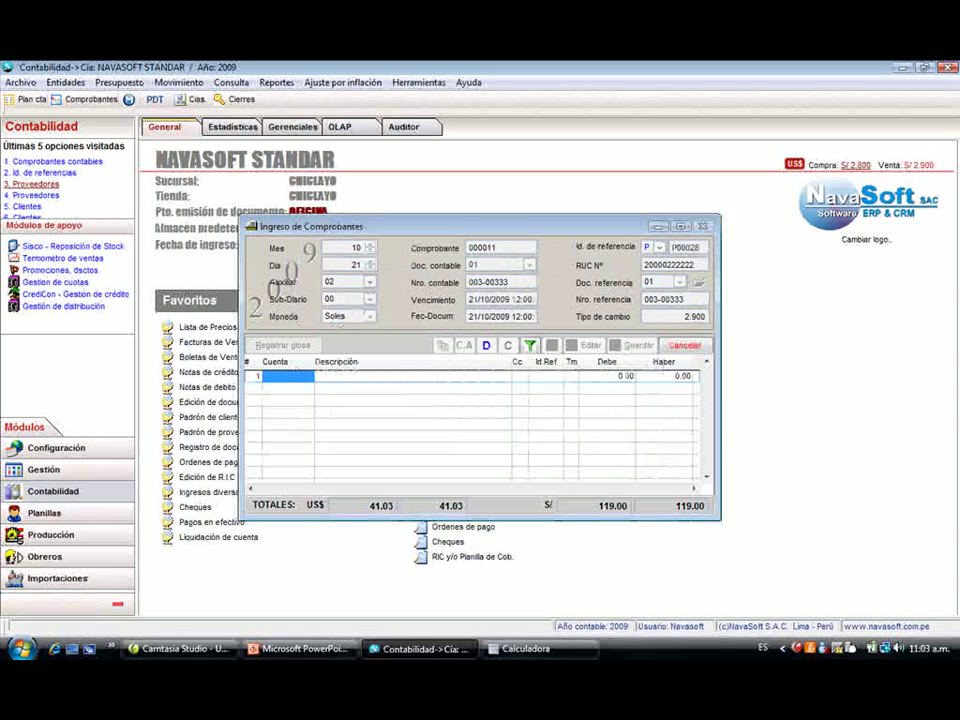
# - Debit 120.00 to account 600602 COMBUSTIBLE
pyautogui.write('6')
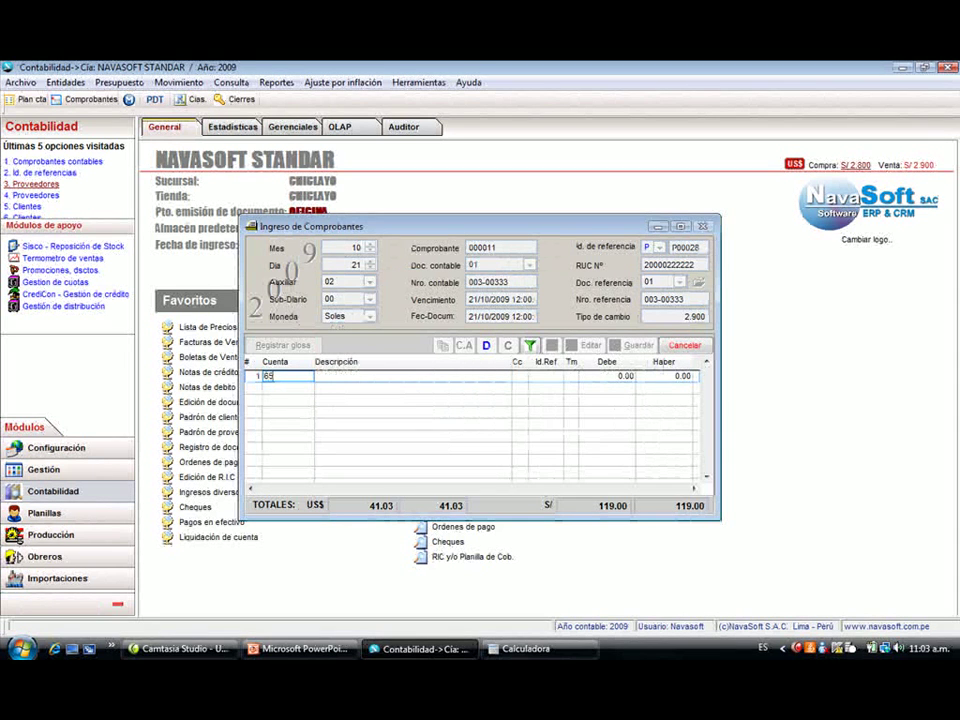
pyautogui.press('Return')
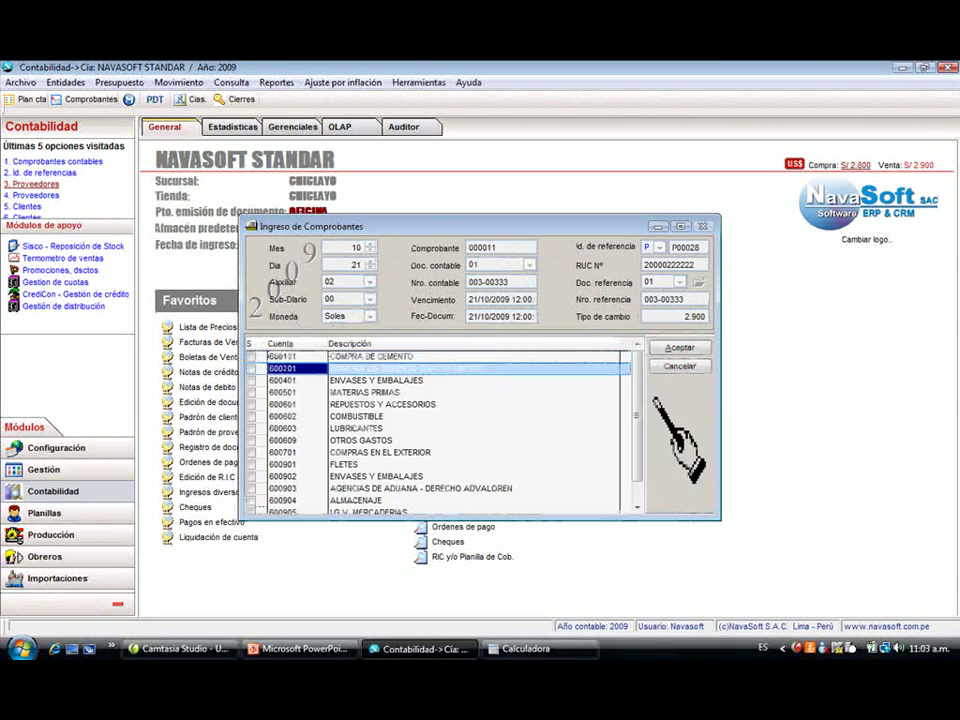
pyautogui.press('Down')
pyautogui.press('space')
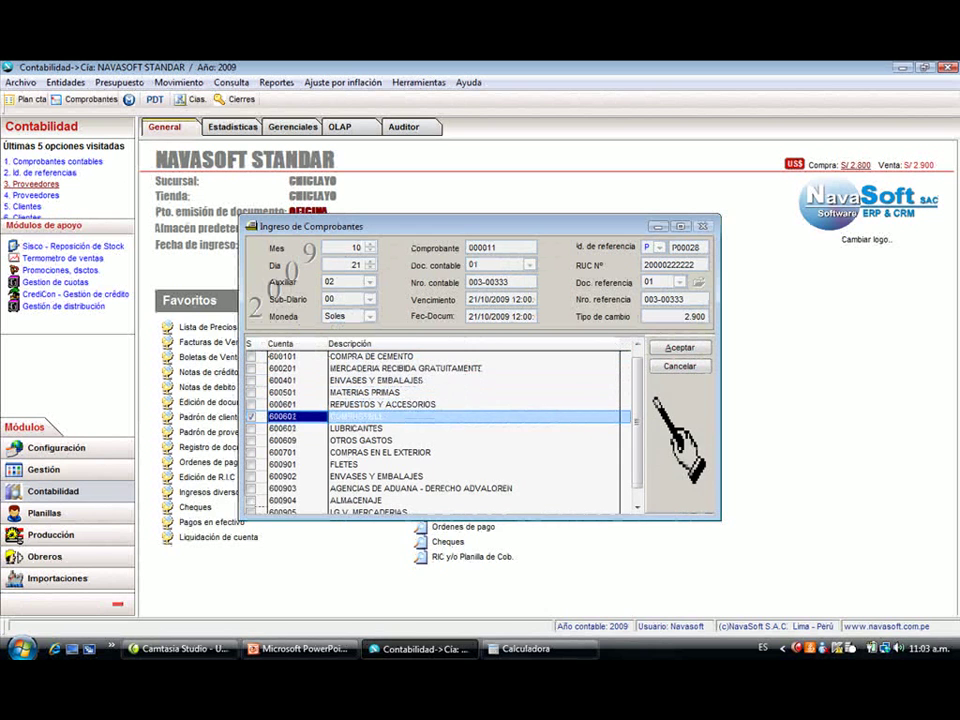
pyautogui.press('Return')
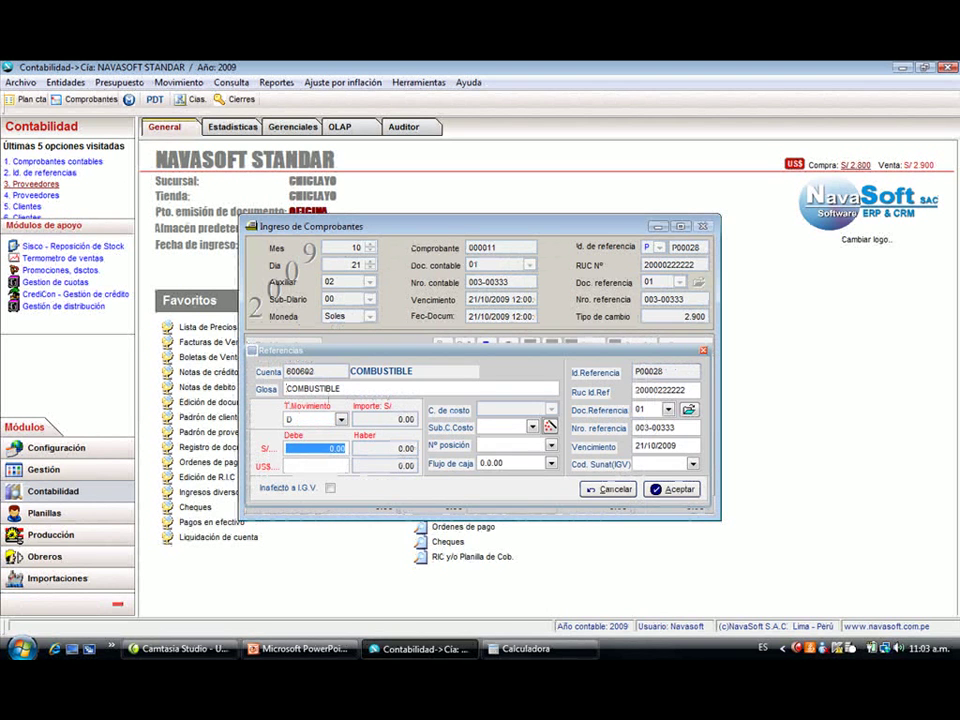
pyautogui.write('120')
pyautogui.press('Return')
pyautogui.press('Return')
pyautogui.press('Return')
pyautogui.press('Return')
pyautogui.press('Return')
pyautogui.press('Return')
pyautogui.press('Return')
pyautogui.press('Return')
pyautogui.press('Return')
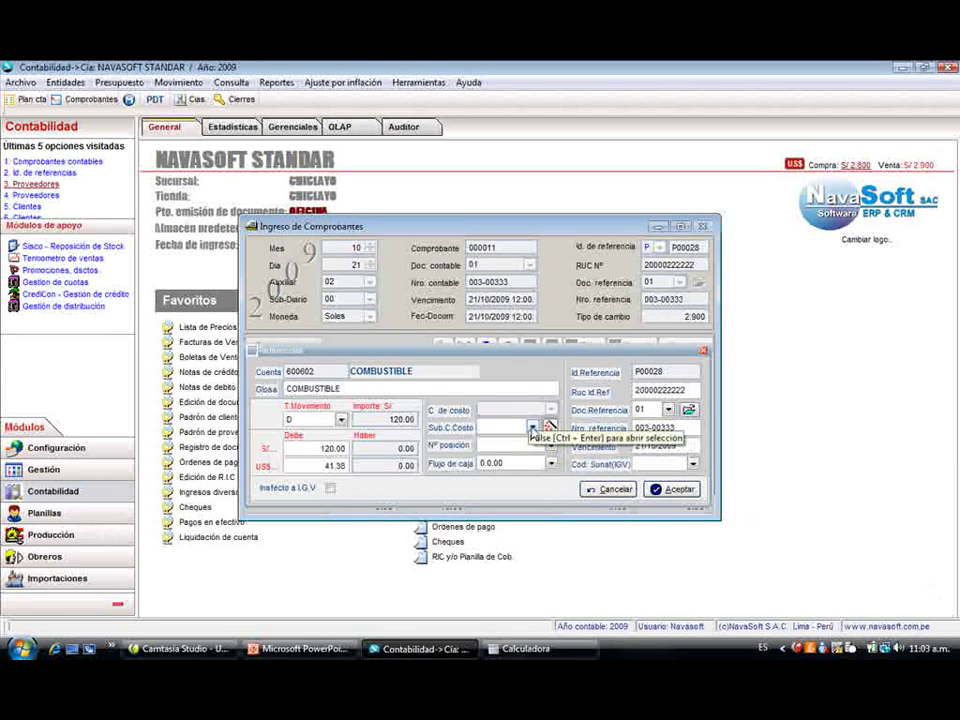
# - Assign sub-cost centre 0102 and position 02, add the fuel line, and save voucher 000011
pyautogui.click(676, 489)
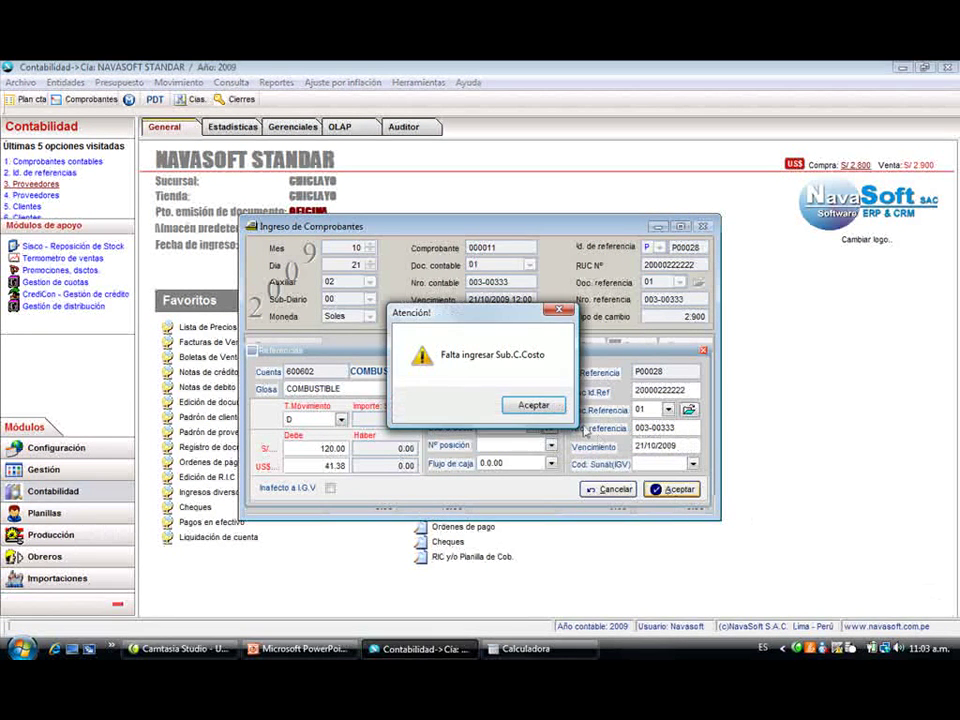
pyautogui.click(527, 404)
pyautogui.click(534, 427)
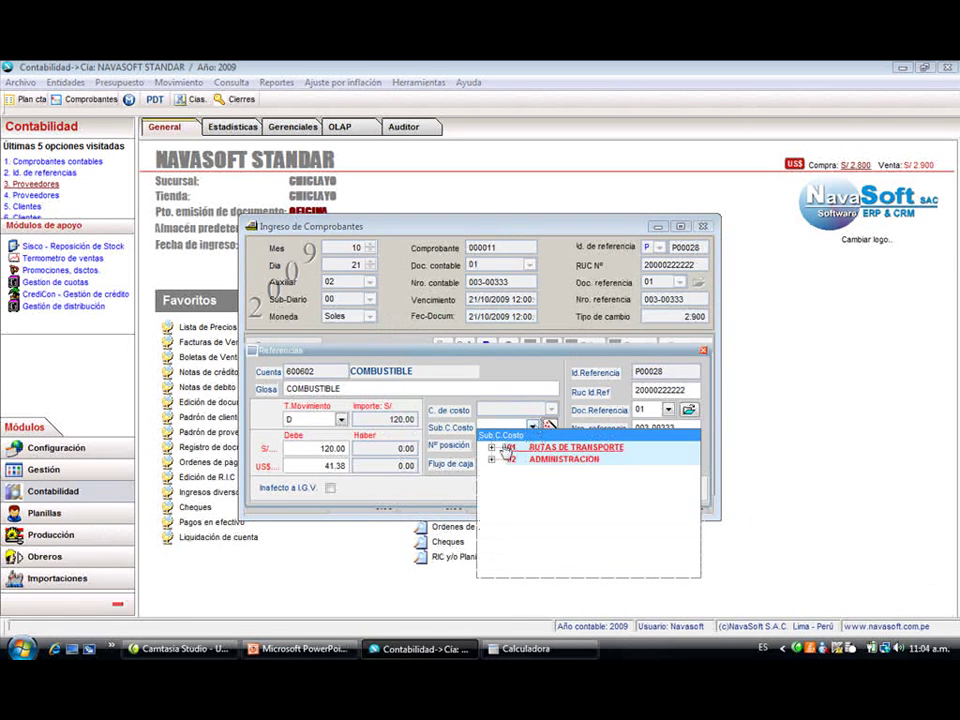
pyautogui.doubleClick(503, 448)
pyautogui.click(569, 472)
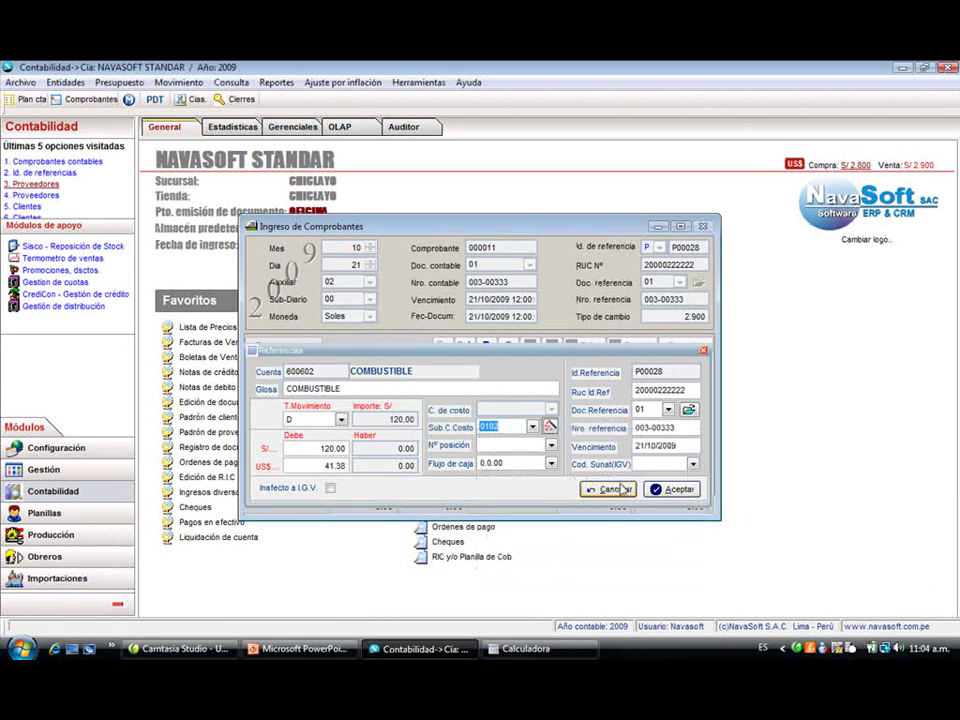
pyautogui.click(677, 489)
pyautogui.click(527, 406)
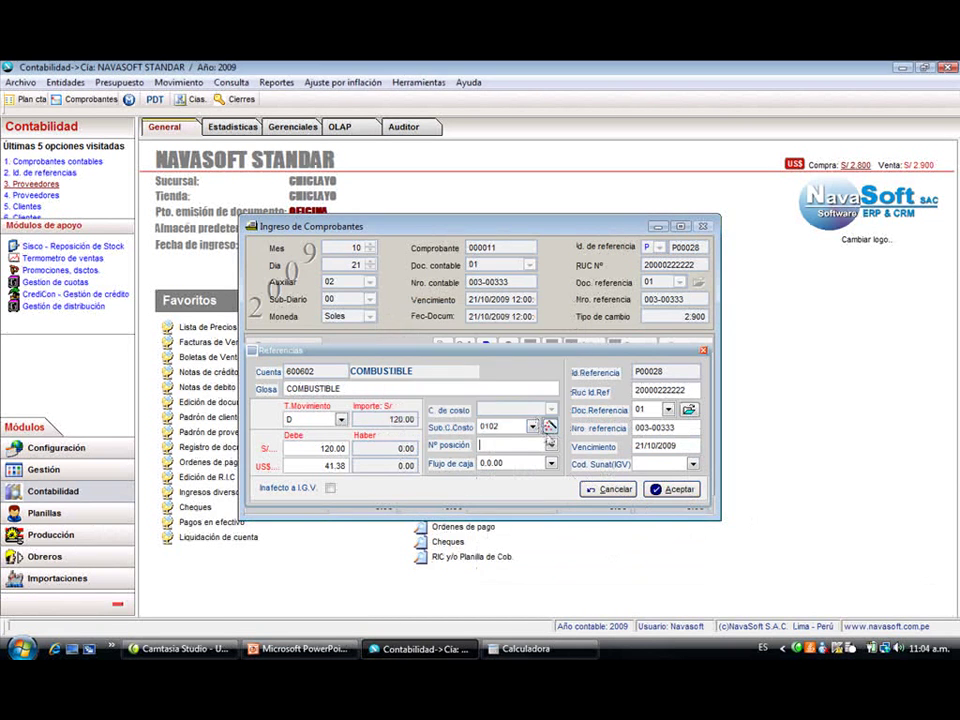
pyautogui.click(550, 445)
pyautogui.click(556, 483)
pyautogui.click(677, 489)
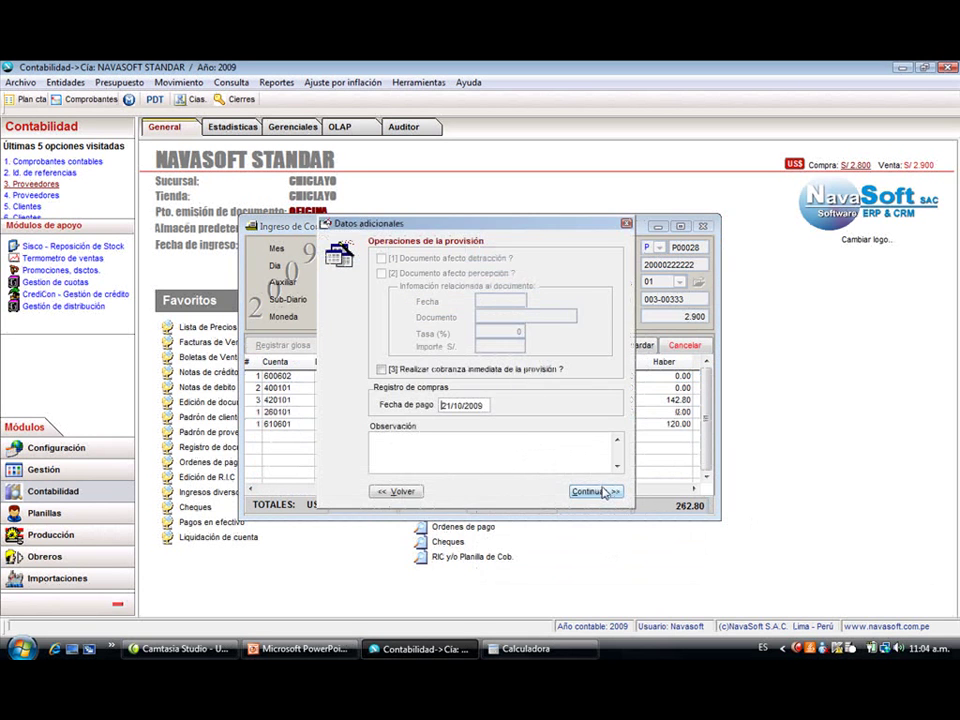
pyautogui.click(606, 492)
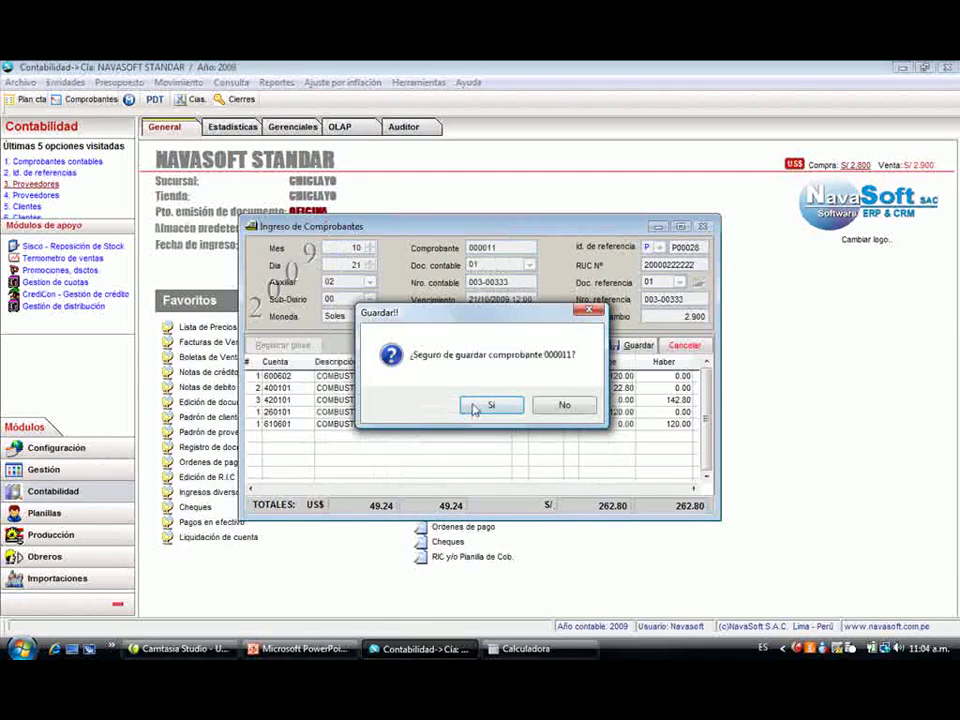
pyautogui.click(485, 404)
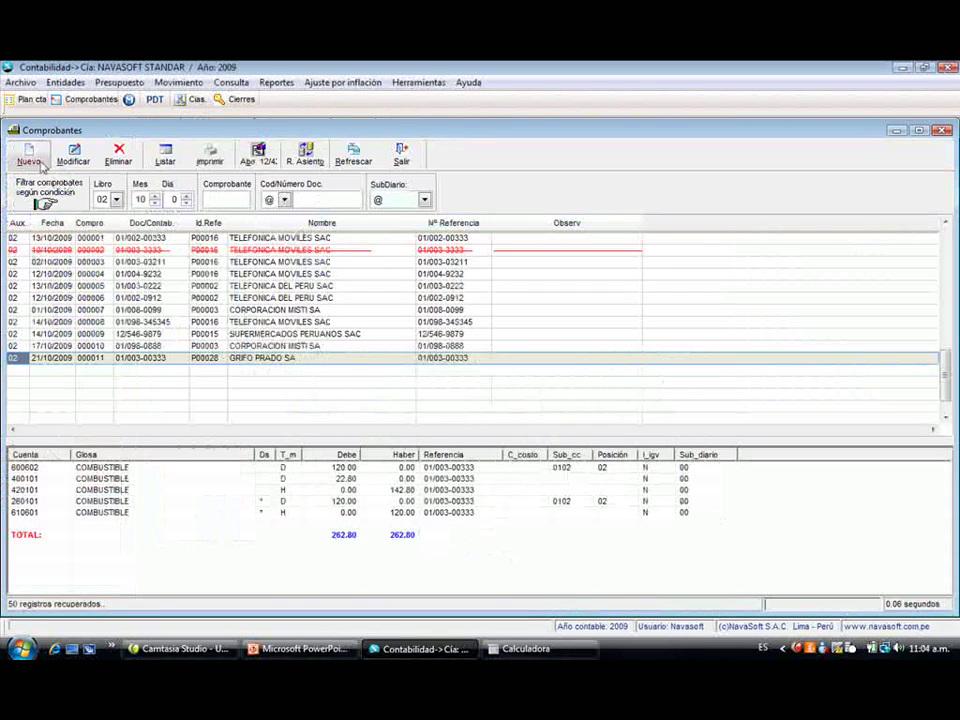
# - Start a new voucher with document type 01 and number 002-03333
pyautogui.click(29, 154)
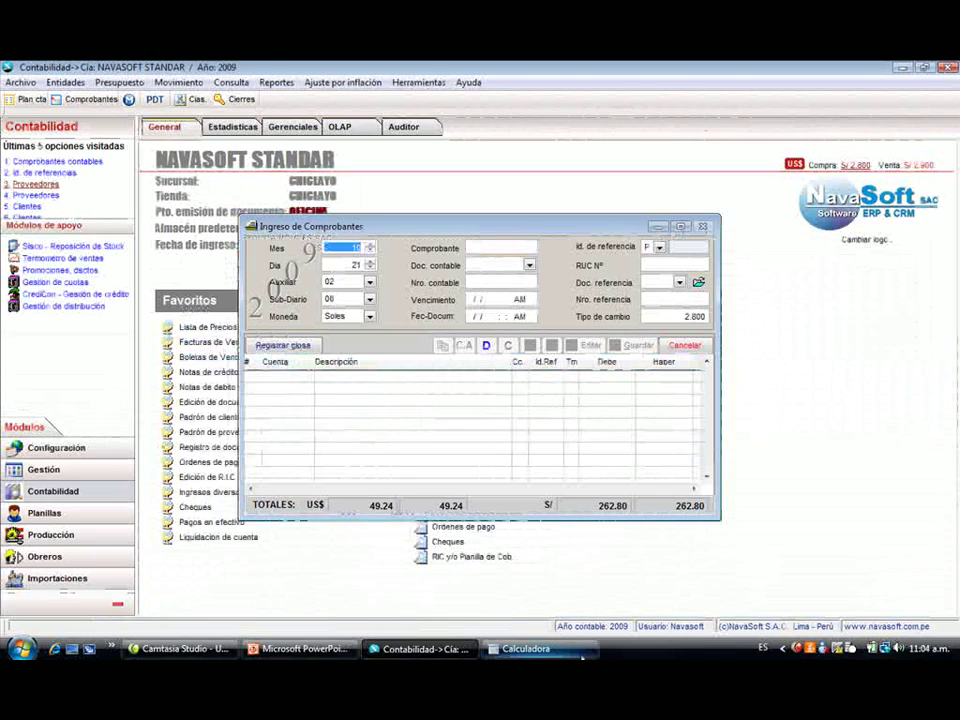
pyautogui.press('Return')
pyautogui.press('Return')
pyautogui.press('Return')
pyautogui.press('Return')
pyautogui.press('Return')
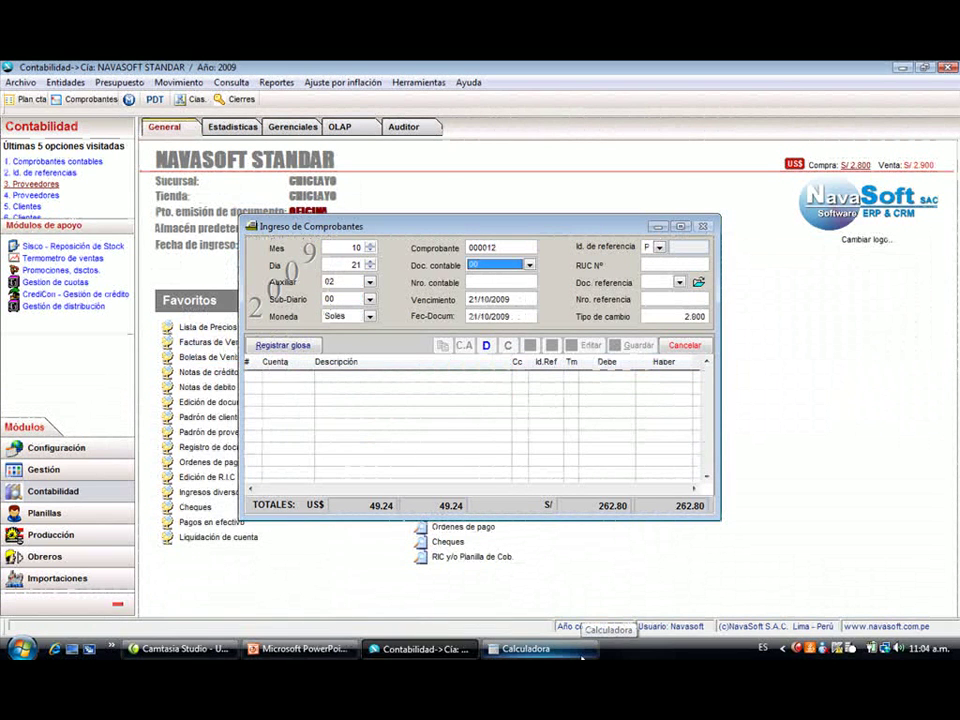
pyautogui.press('Return')
pyautogui.write('002-03')
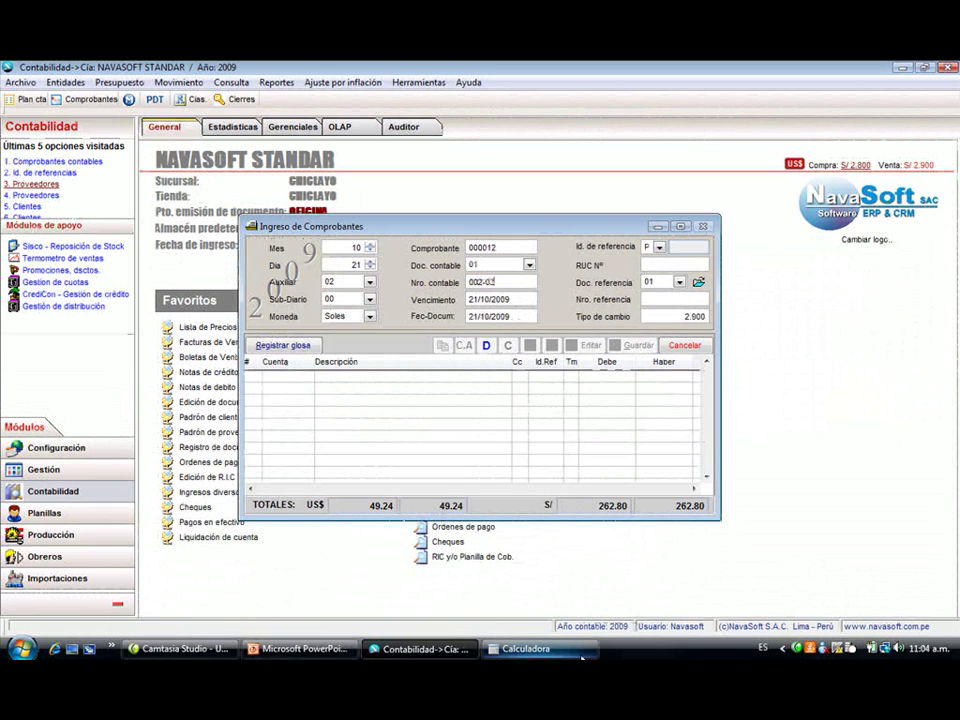
pyautogui.write('333')
pyautogui.press('Return')
# - Select SUPERMERCADOS PERUANOS SAC from the RUC 20 supplier lookup
pyautogui.write('20')
pyautogui.press('Return')
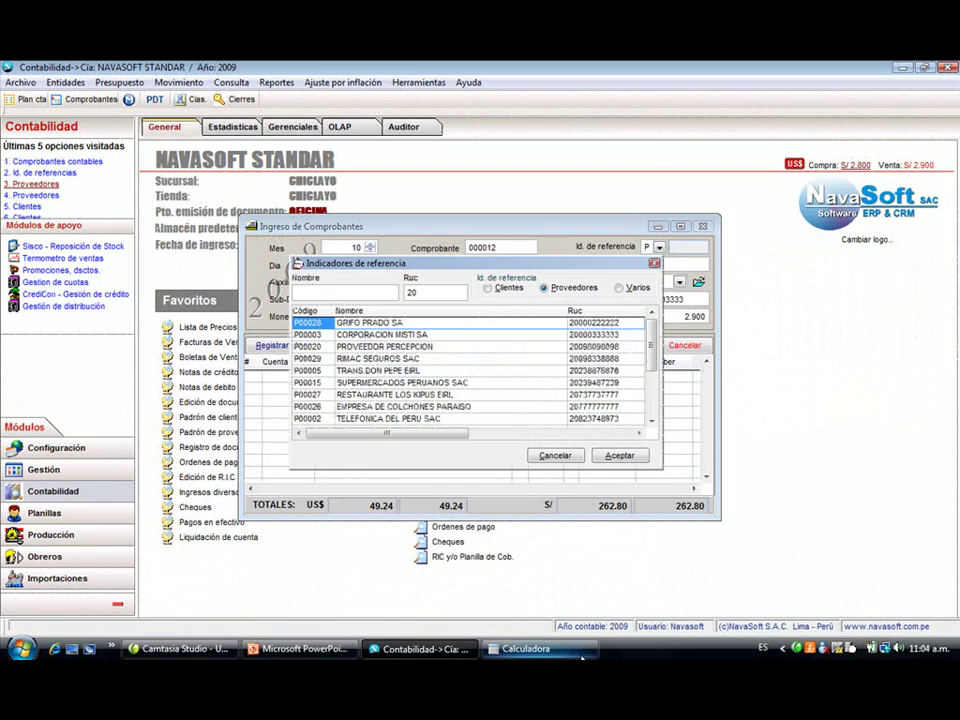
pyautogui.press('Down')
pyautogui.press('Down')
pyautogui.press('Down')
pyautogui.press('Down')
pyautogui.press('Down')
pyautogui.press('Up')
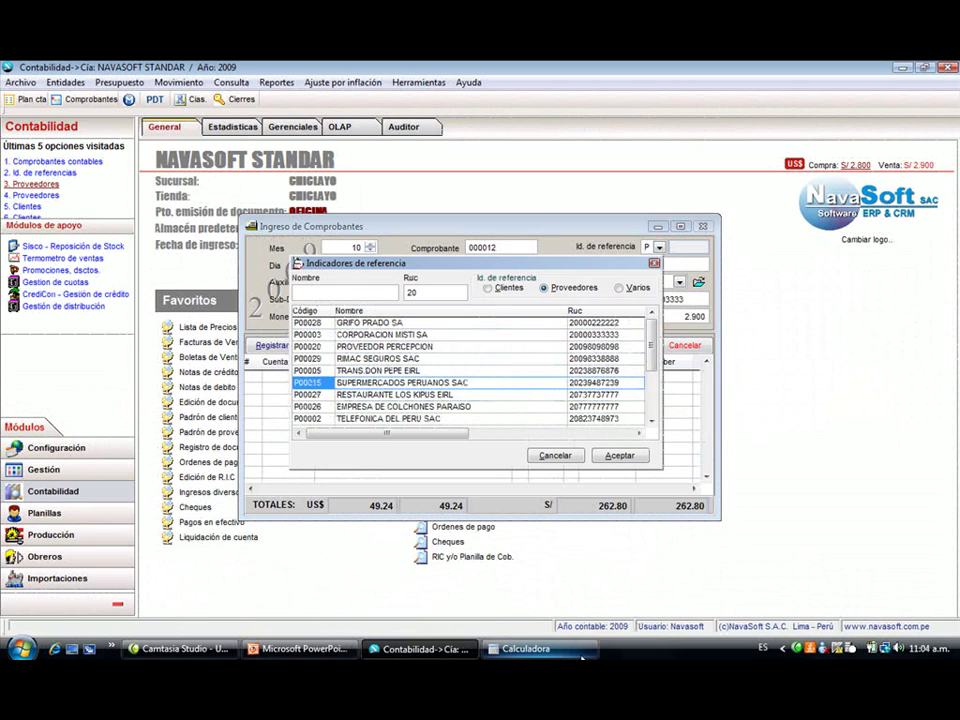
pyautogui.press('Return')
pyautogui.press('Return')
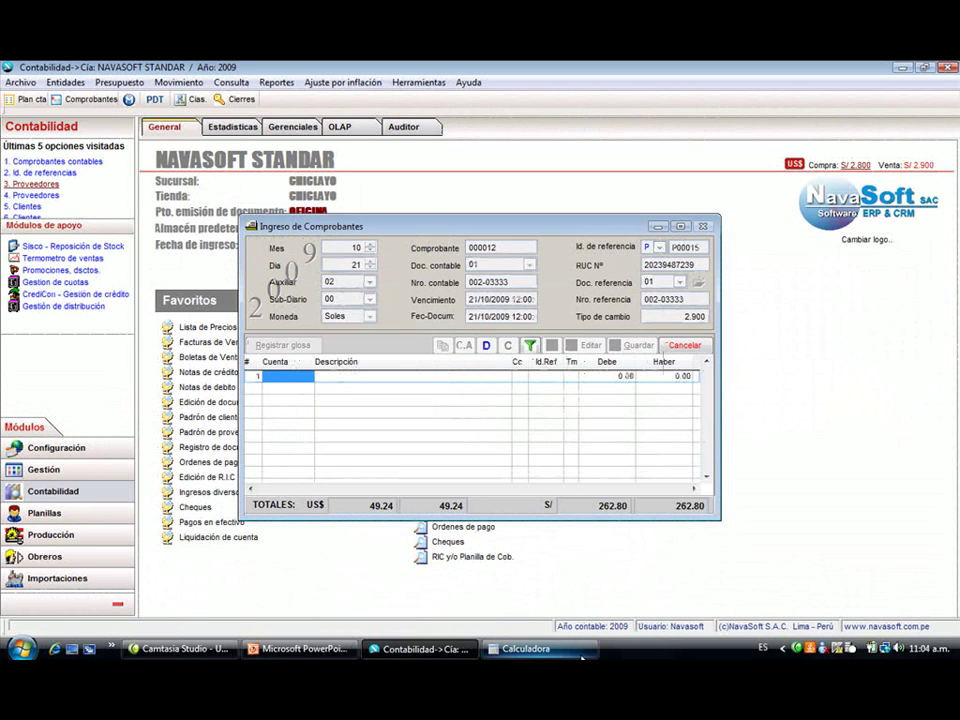
# - Choose account 650501 for the new voucher line from the accounts matching 6505
pyautogui.write('65')
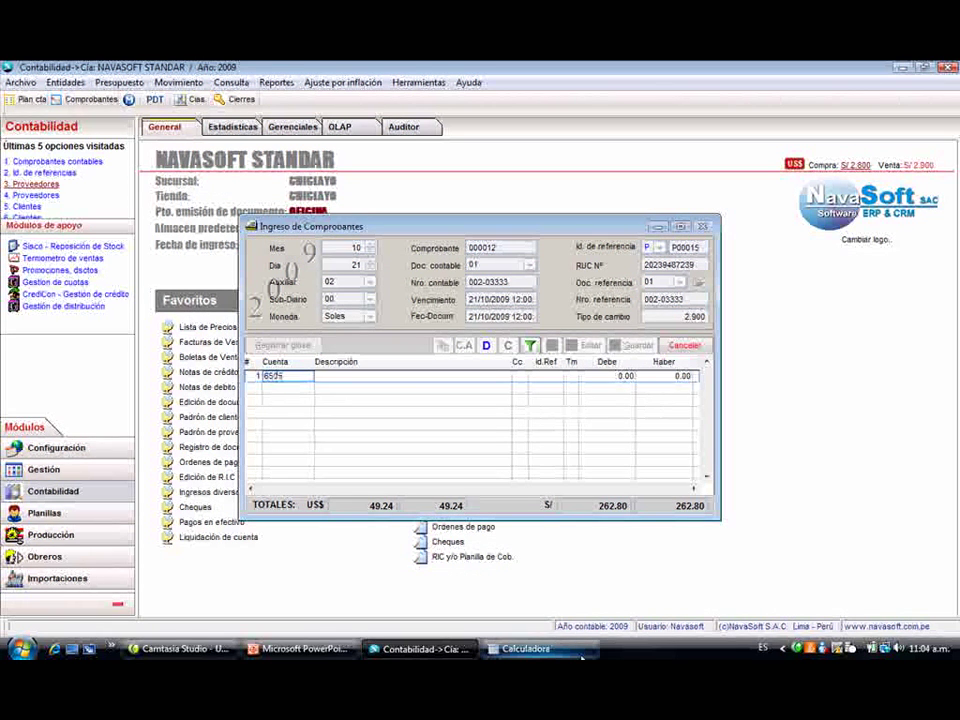
pyautogui.write('05')
pyautogui.press('Return')
pyautogui.press('Down')
pyautogui.press('Up')
pyautogui.press('space')
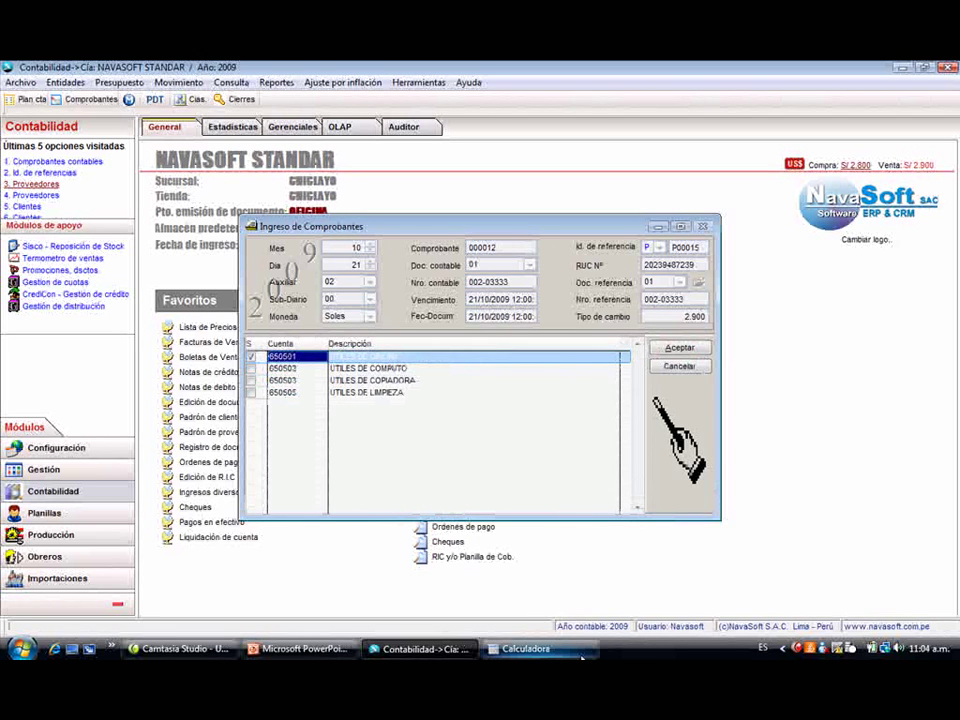
pyautogui.press('Return')
# - Describe the line as '01 ARCHIVADORE' with a 25.00 debit
pyautogui.hotkey('shift', 'Tab')
pyautogui.hotkey('shift', 'Tab')
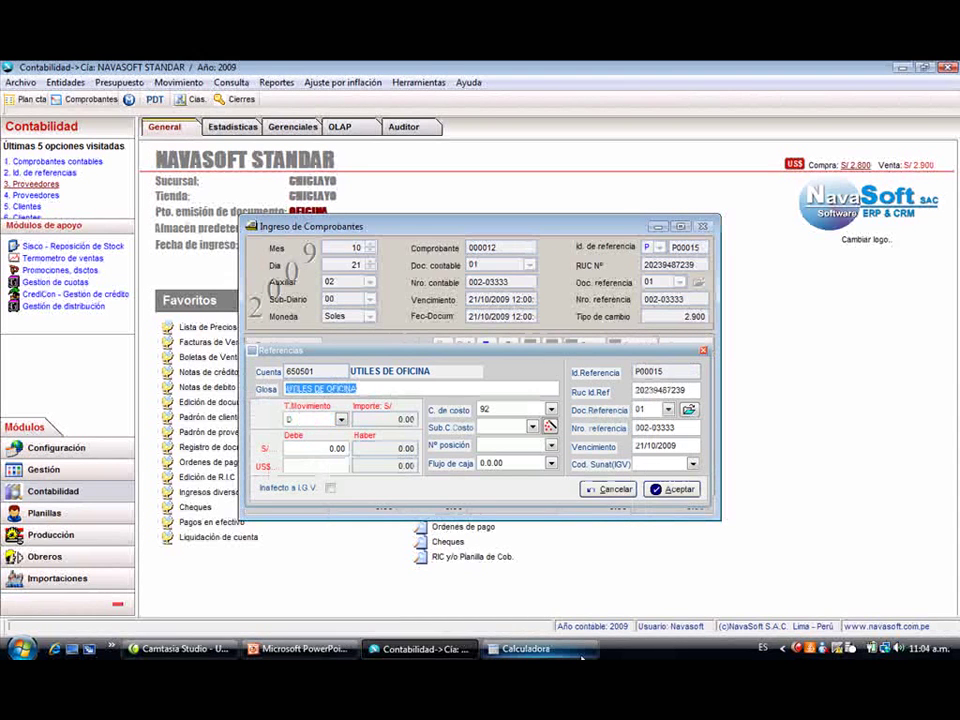
pyautogui.write('c')
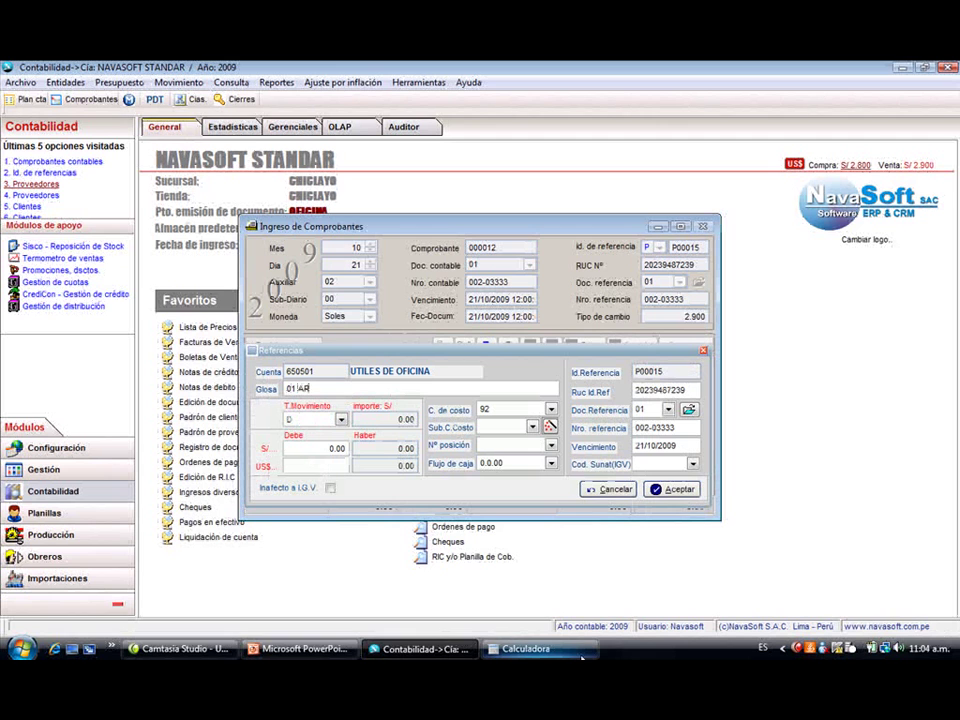
pyautogui.write('1 ARCHIMADORE')
pyautogui.press('Return')
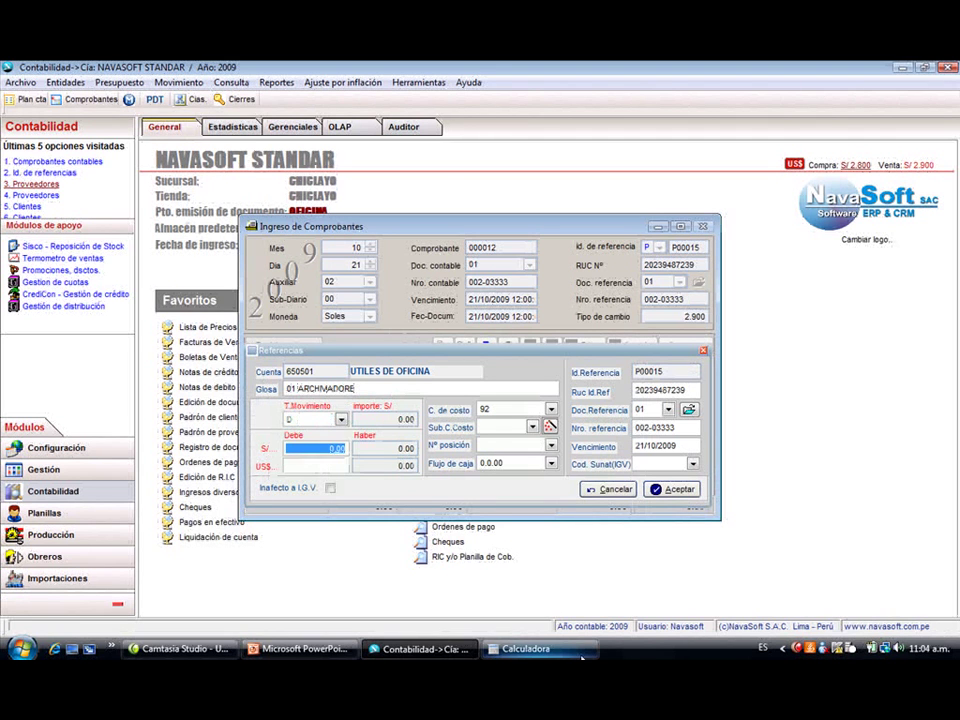
pyautogui.write('25')
pyautogui.press('Return')
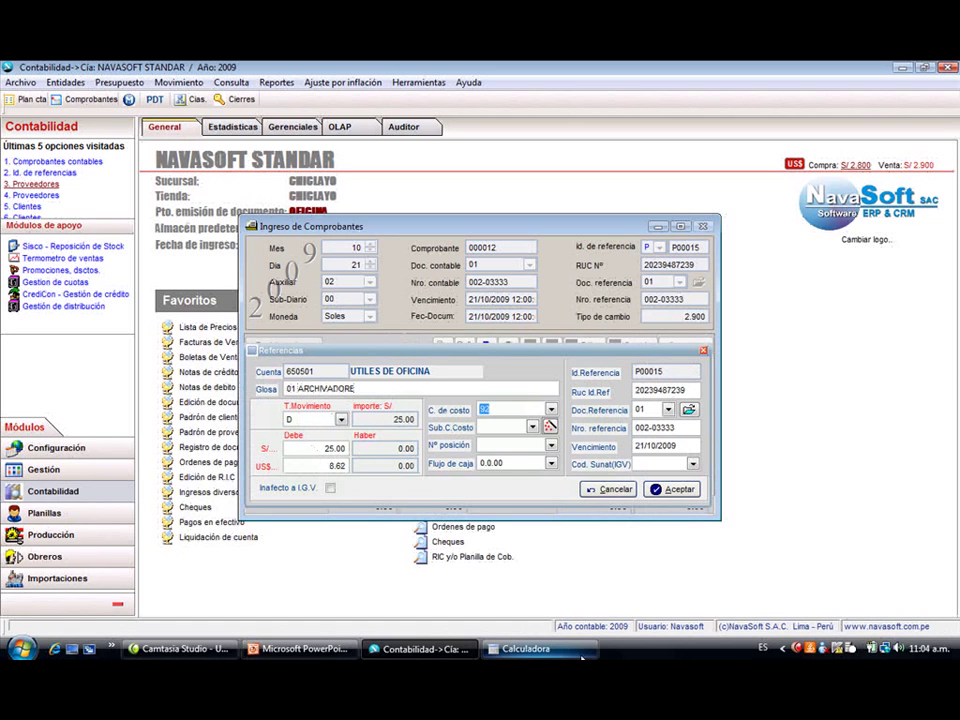
# - Keep cost centre 92, pick sub-cost centre 0103, and add the line to the voucher
pyautogui.hotkey('alt', 'Down')
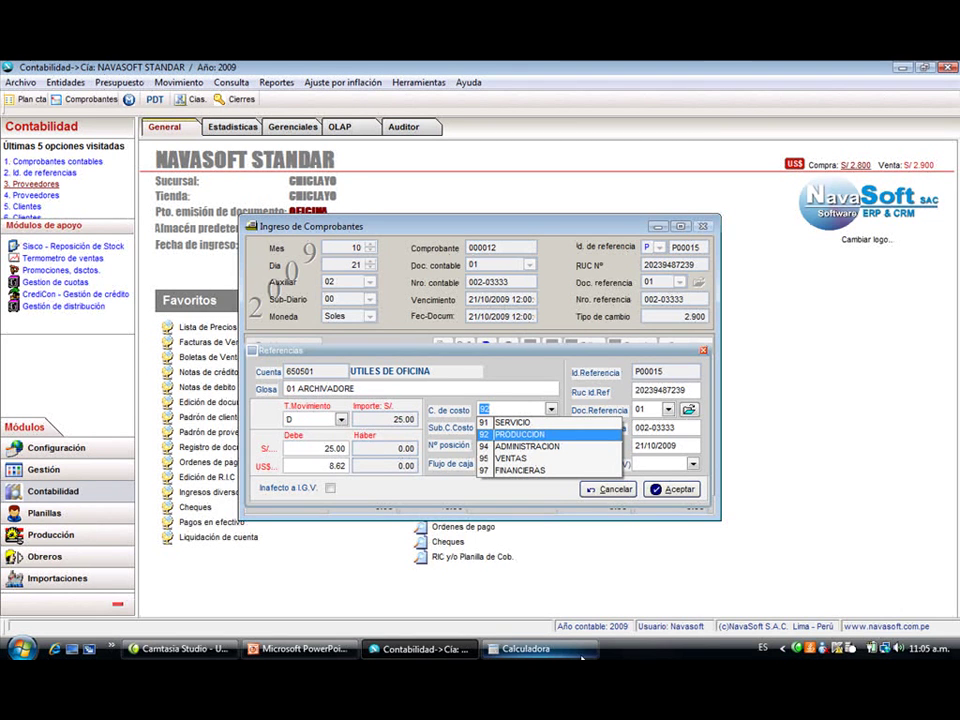
pyautogui.press('Return')
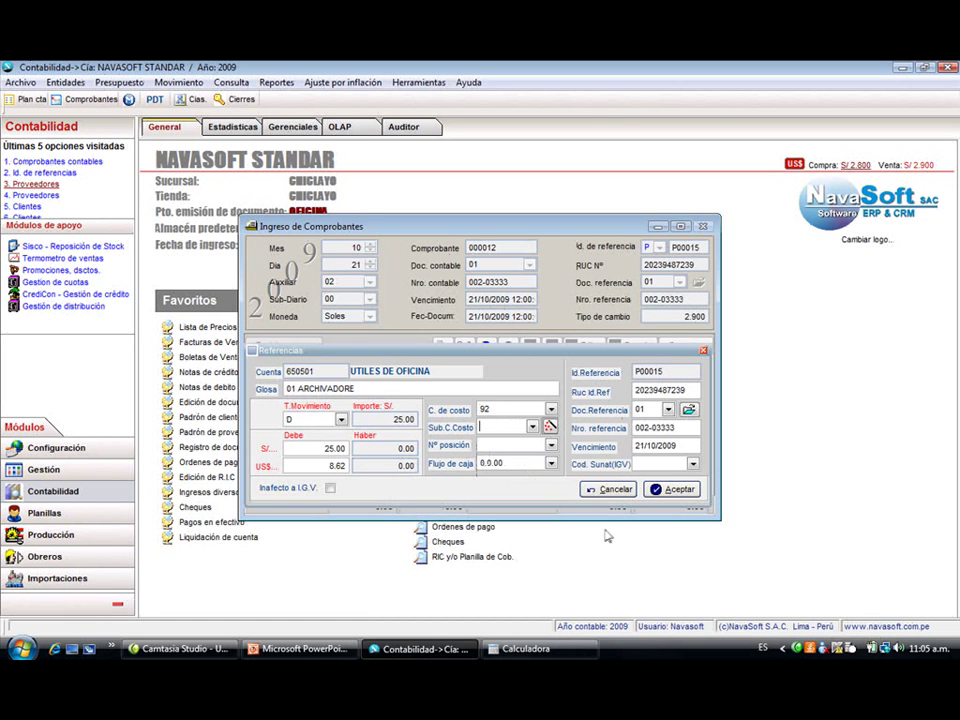
pyautogui.click(533, 426)
pyautogui.doubleClick(508, 448)
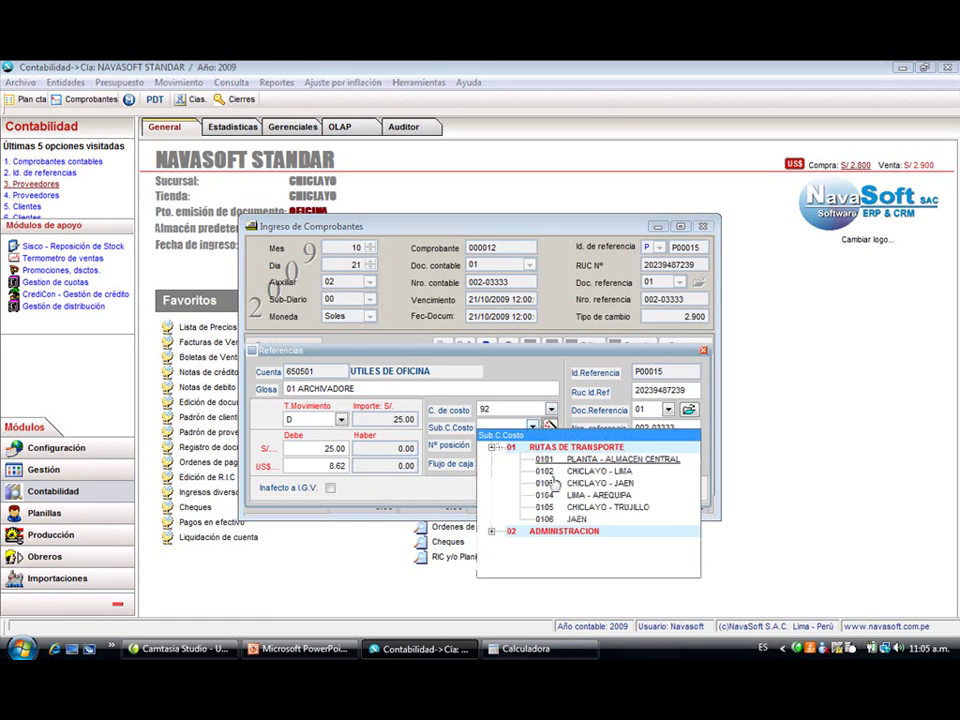
pyautogui.click(604, 488)
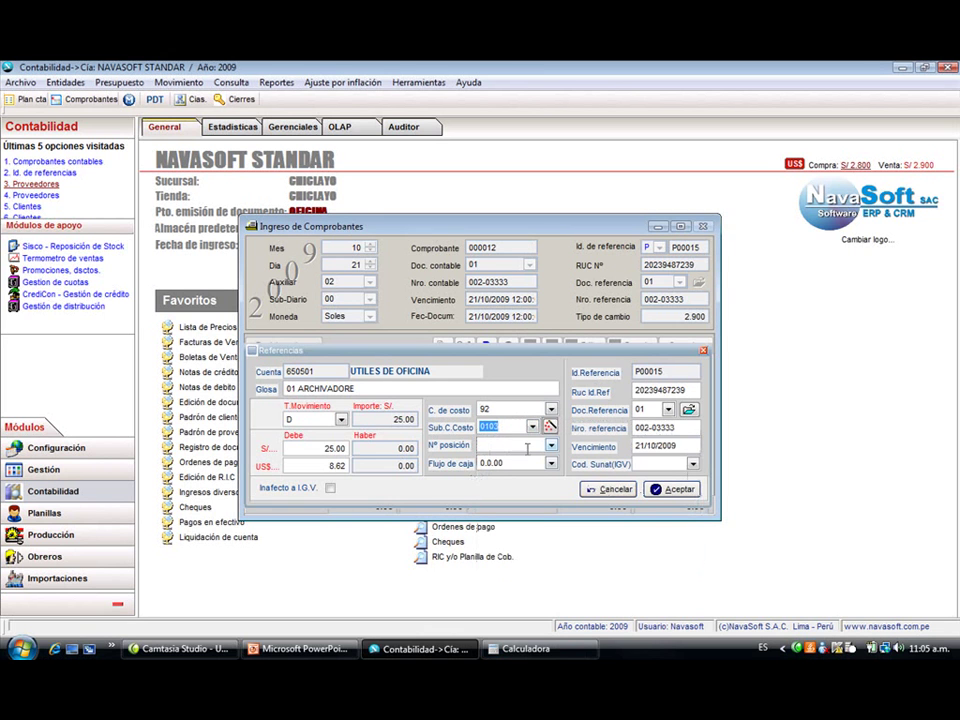
pyautogui.click(657, 489)
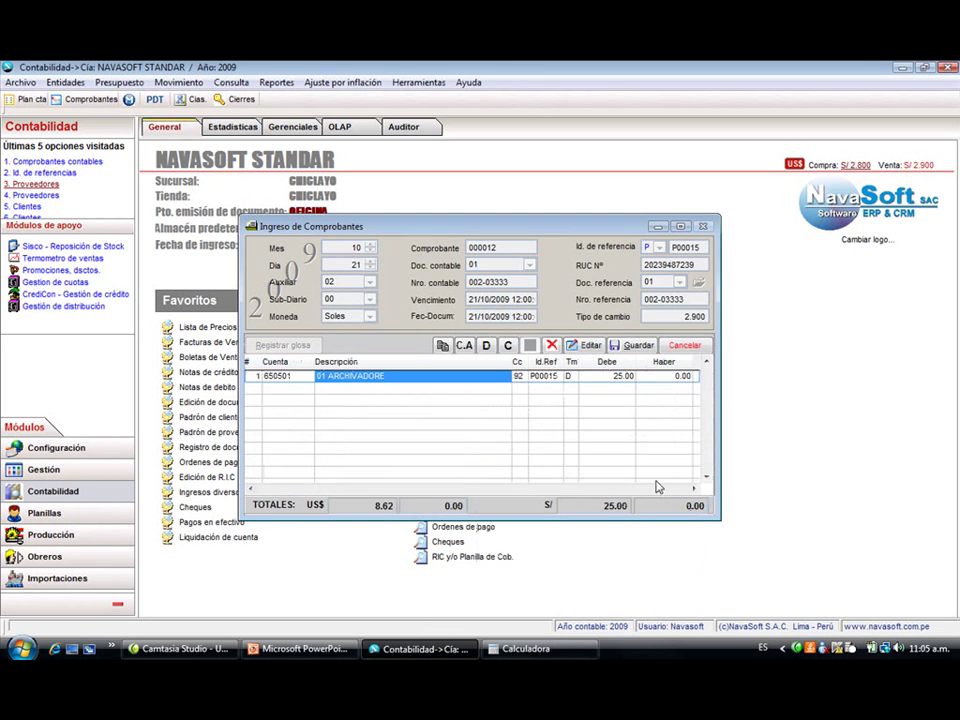
# - Save voucher 000012 past the additional data step, balanced at 54.75
pyautogui.click(595, 491)
pyautogui.click(495, 404)
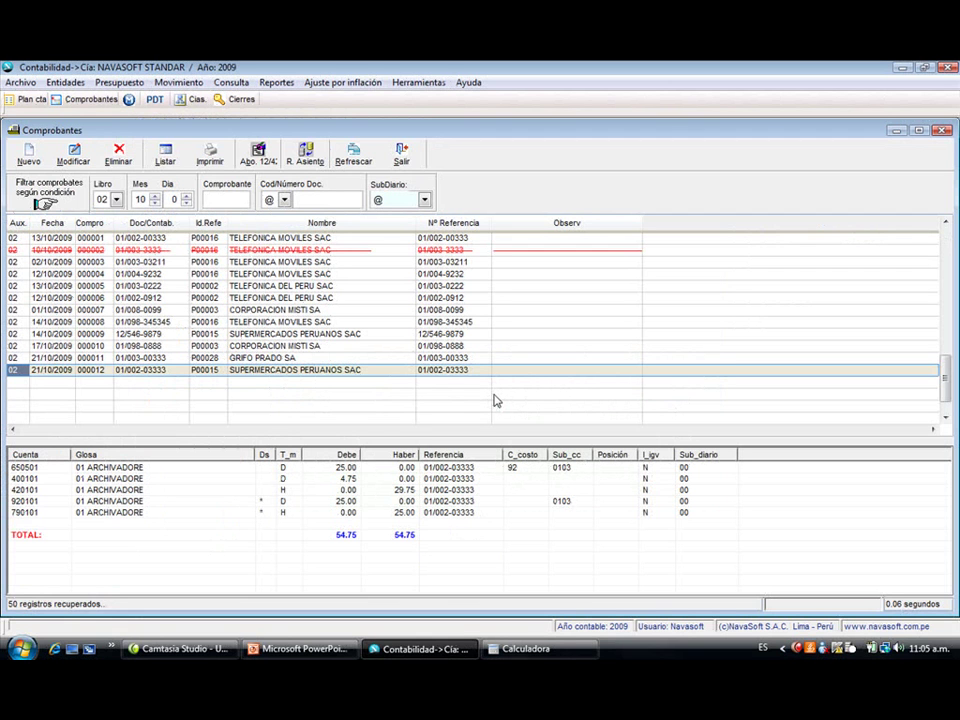
pyautogui.click(65, 82)
pyautogui.moveTo(78, 100)
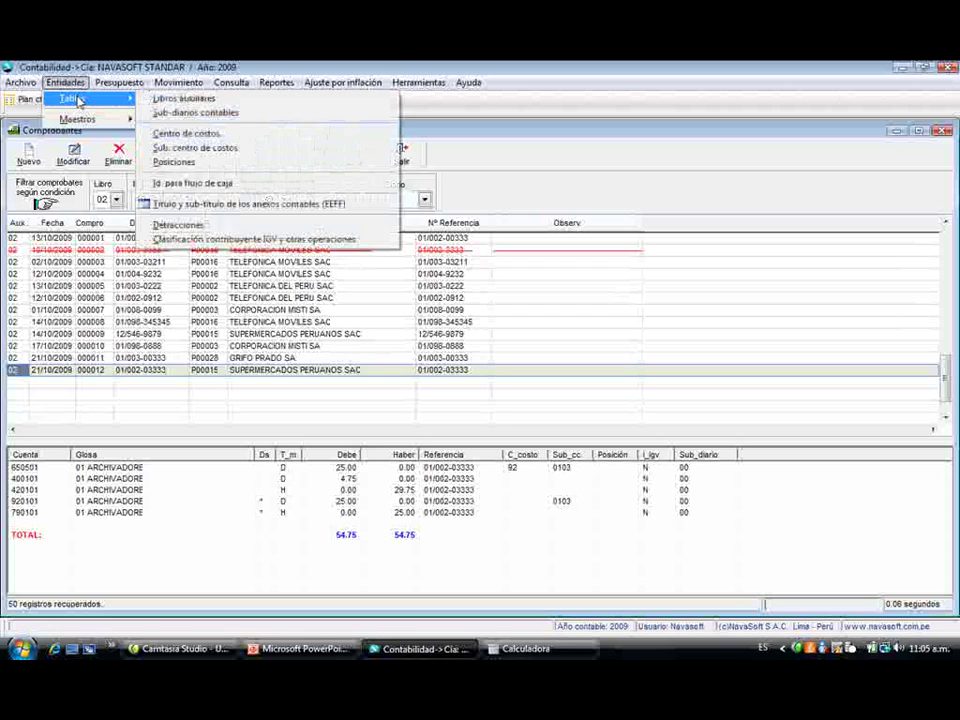
pyautogui.click(185, 112)
pyautogui.press('Down')
pyautogui.press('Down')
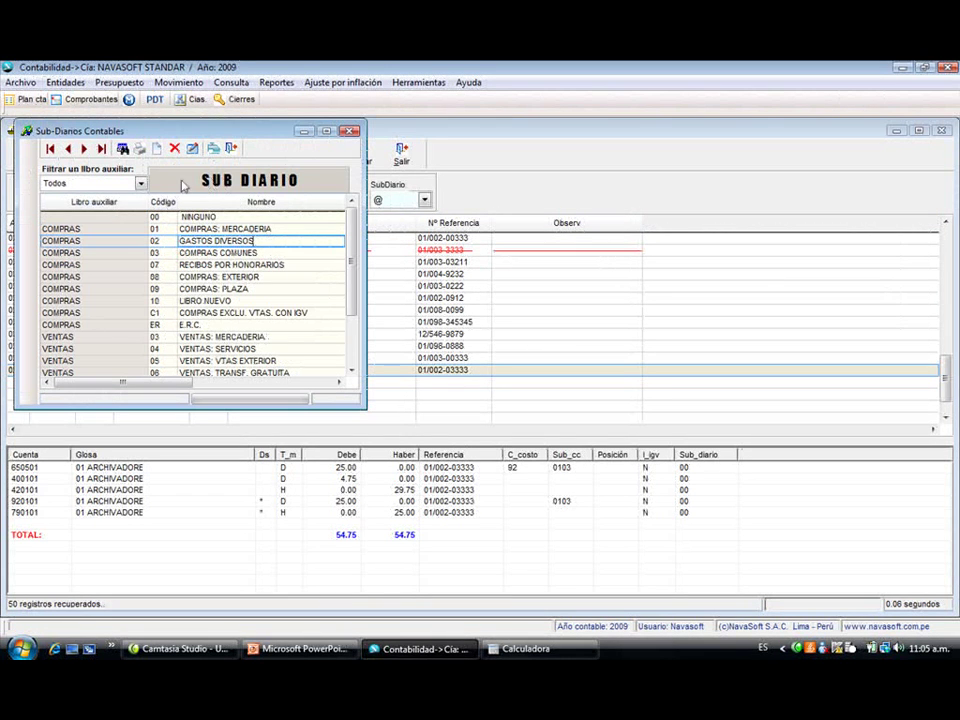
pyautogui.click(192, 149)
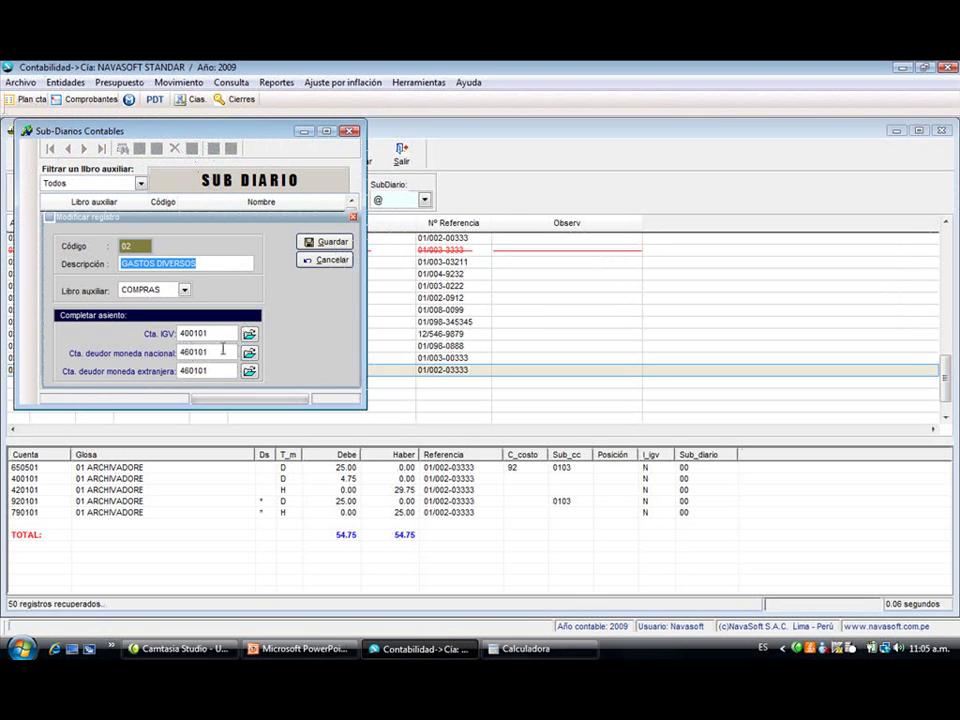
pyautogui.press('Tab')
pyautogui.press('Tab')
pyautogui.press('Tab')
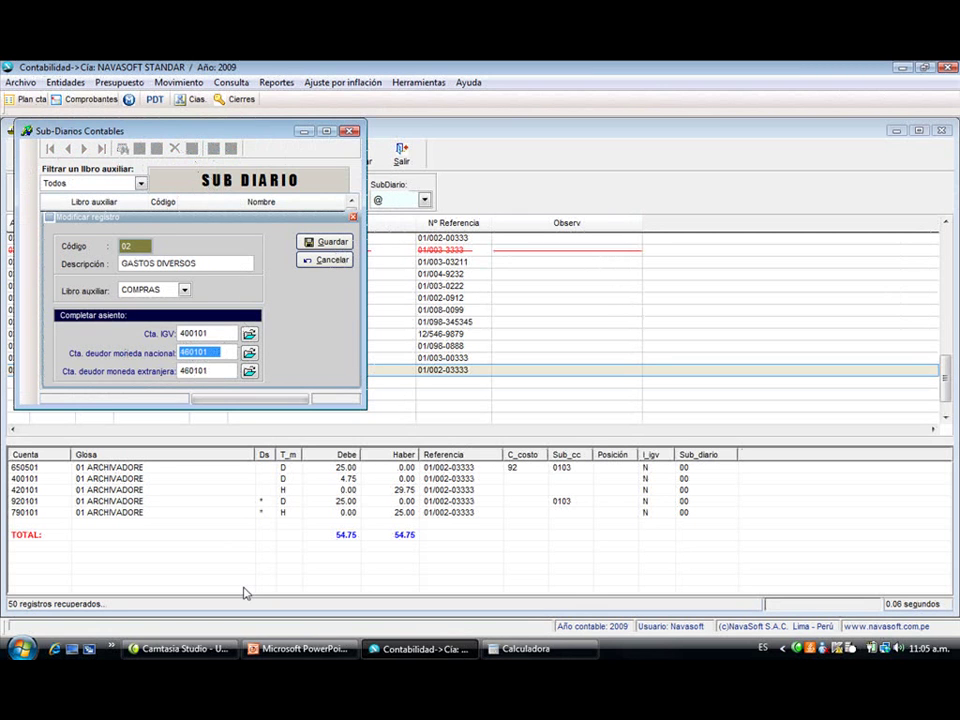
pyautogui.press('Escape')
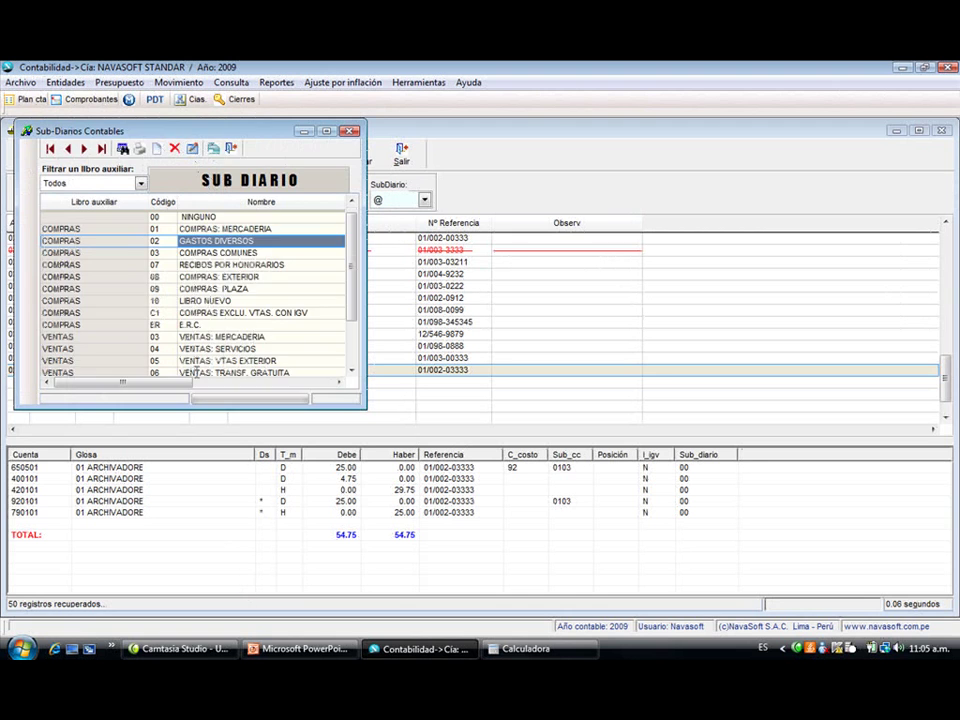
pyautogui.press('Escape')
# - Start a new voucher in sub-diary 02 GASTOS DIVERSOS with document type 12, number 023-00333
pyautogui.click(38, 155)
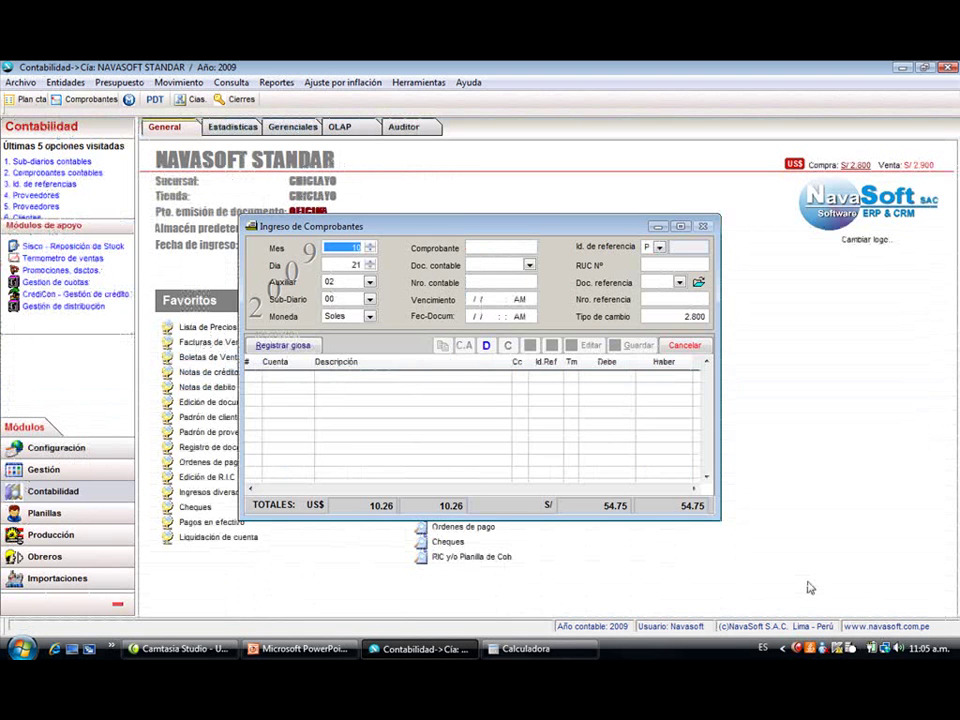
pyautogui.press('Return')
pyautogui.press('Return')
pyautogui.press('Return')
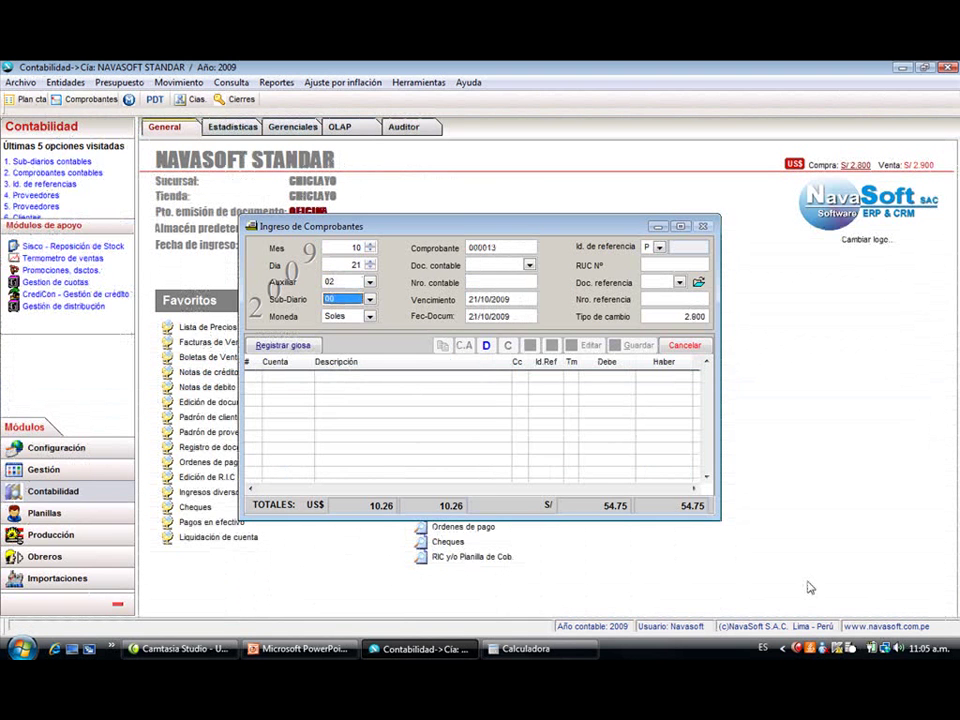
pyautogui.press('Down')
pyautogui.hotkey('alt', 'Down')
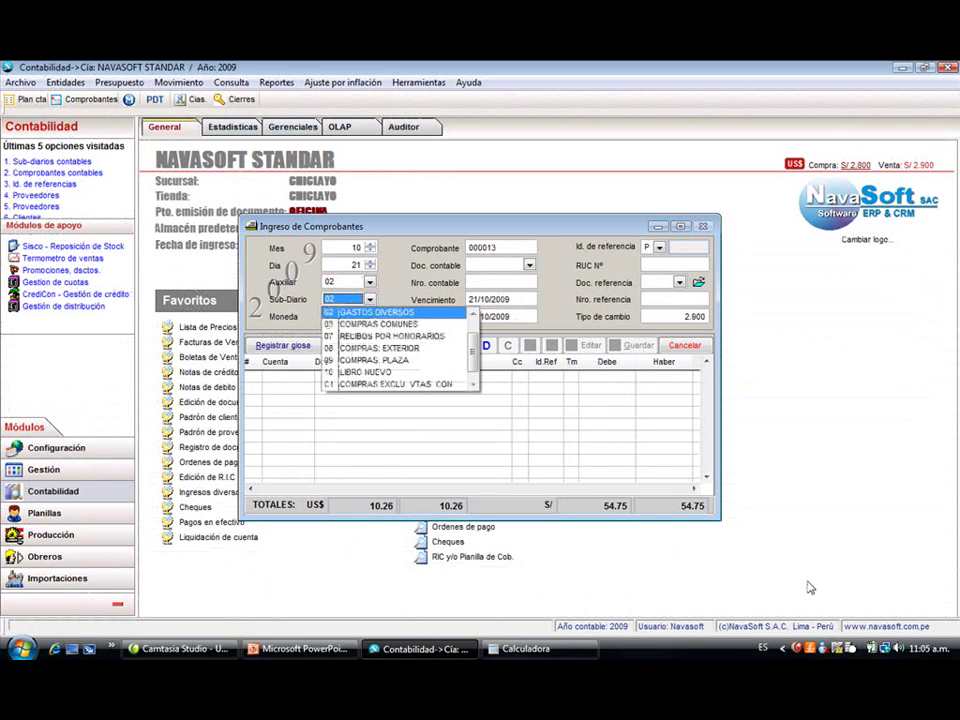
pyautogui.press('Return')
pyautogui.press('Return')
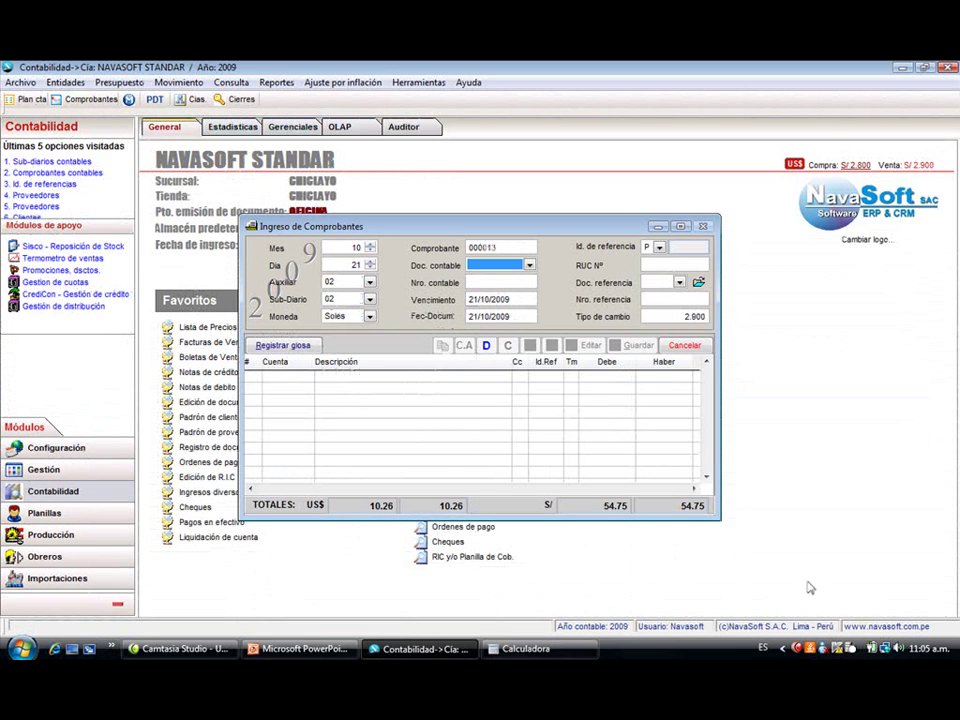
pyautogui.press('Return')
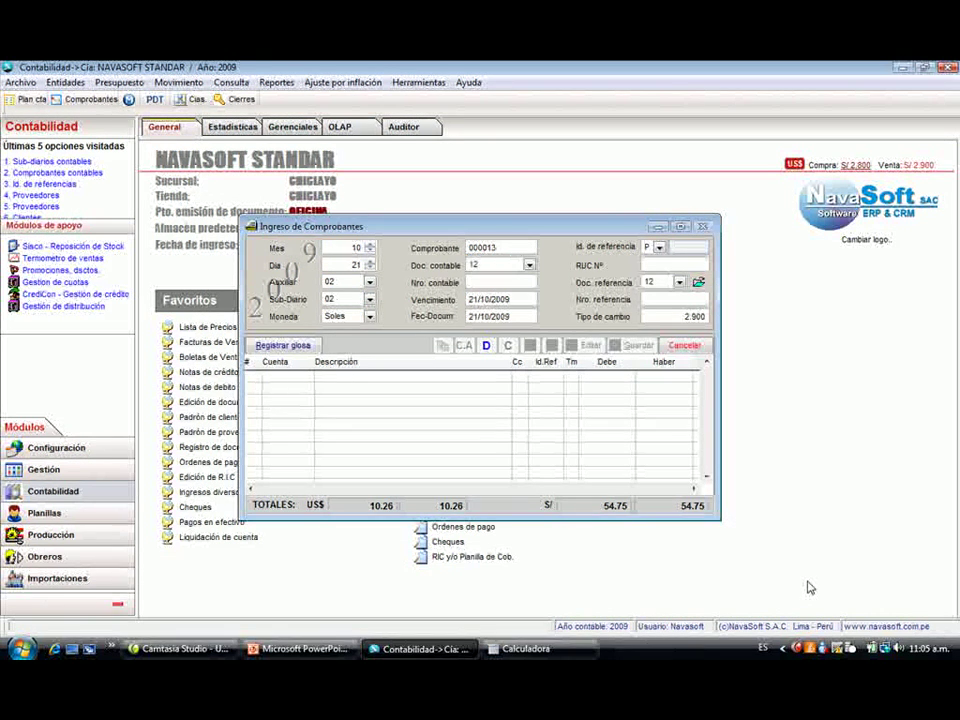
pyautogui.write('025')
pyautogui.write('-00333')
pyautogui.press('Return')
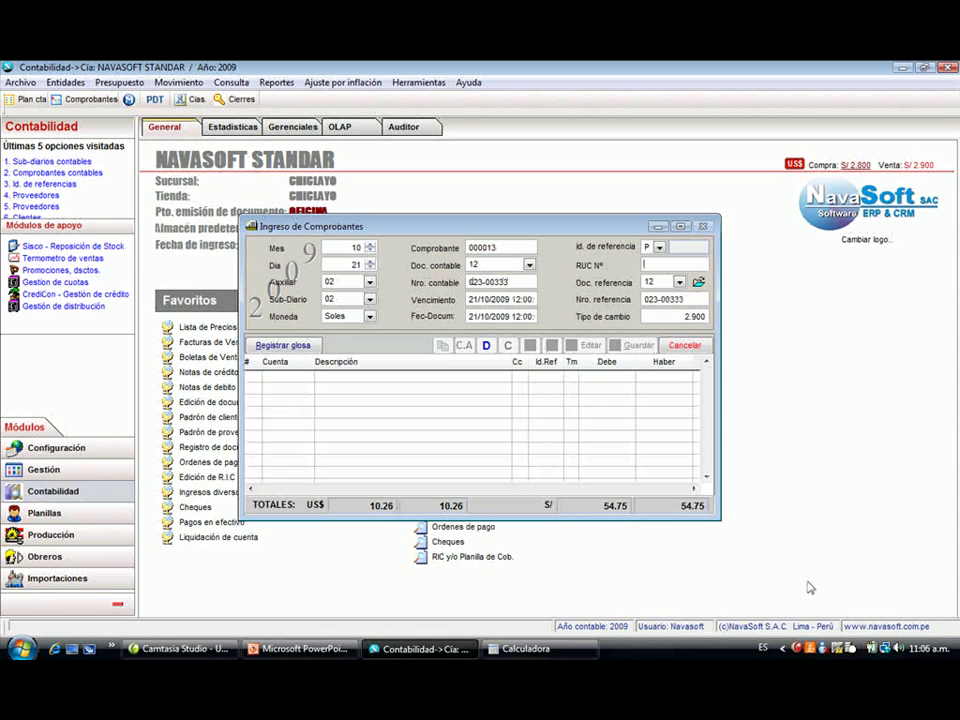
# - Set Supermercados Peruanos SAC as the supplier by searching 'SUPER'
pyautogui.write('AUPWE')
pyautogui.press('Return')
pyautogui.press('Return')
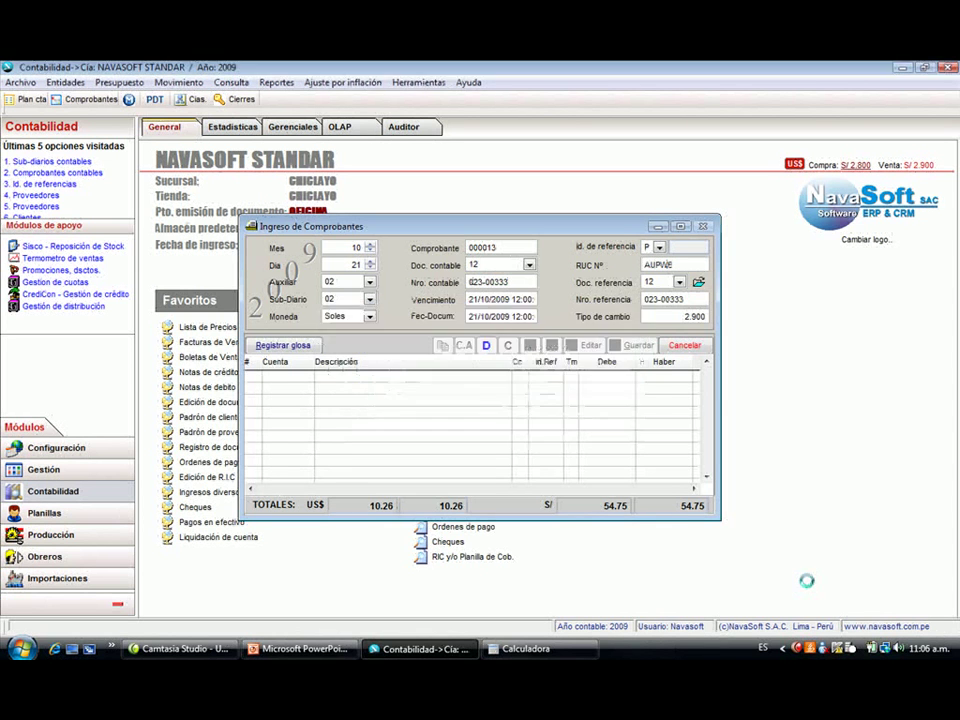
pyautogui.press('Escape')
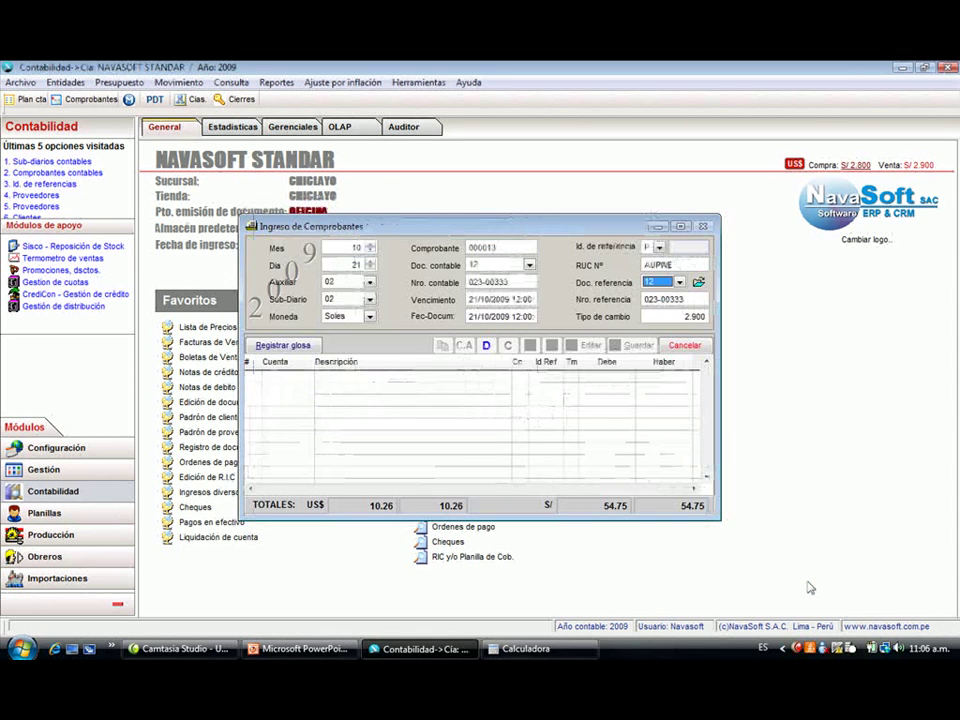
pyautogui.hotkey('shift', 'Tab')
pyautogui.write('SUPER')
pyautogui.press('Return')
pyautogui.press('Return')
pyautogui.press('Return')
pyautogui.press('Return')
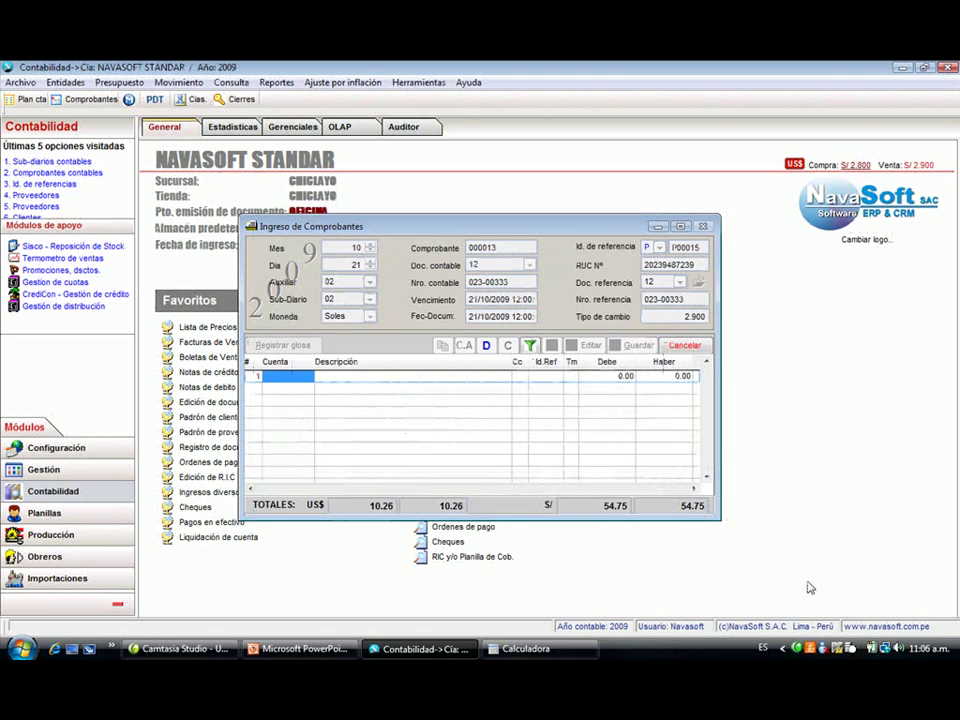
pyautogui.press('Return')
pyautogui.press('Down')
pyautogui.press('Down')
pyautogui.press('Down')
pyautogui.press('Down')
pyautogui.press('Down')
pyautogui.press('Down')
pyautogui.press('Down')
pyautogui.press('Down')
pyautogui.press('Down')
pyautogui.press('Down')
pyautogui.press('Down')
pyautogui.press('Down')
pyautogui.press('Down')
pyautogui.press('Down')
pyautogui.press('Down')
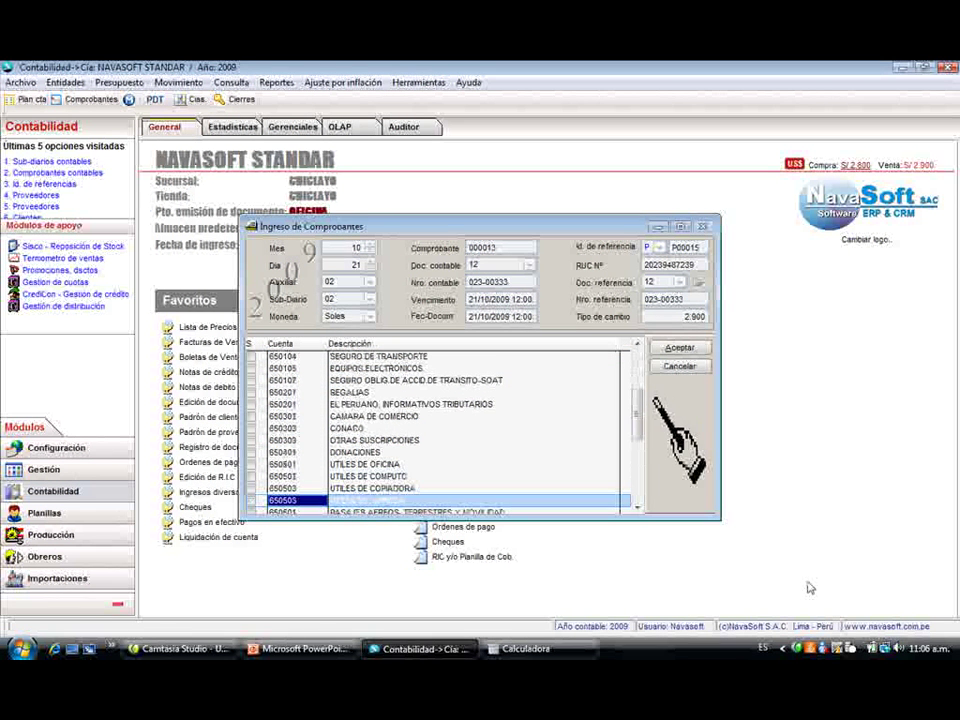
# - Add a 120.00 debit line to account 650505 UTILES DE LIMPIEZA
pyautogui.press('Return')
pyautogui.press('Return')
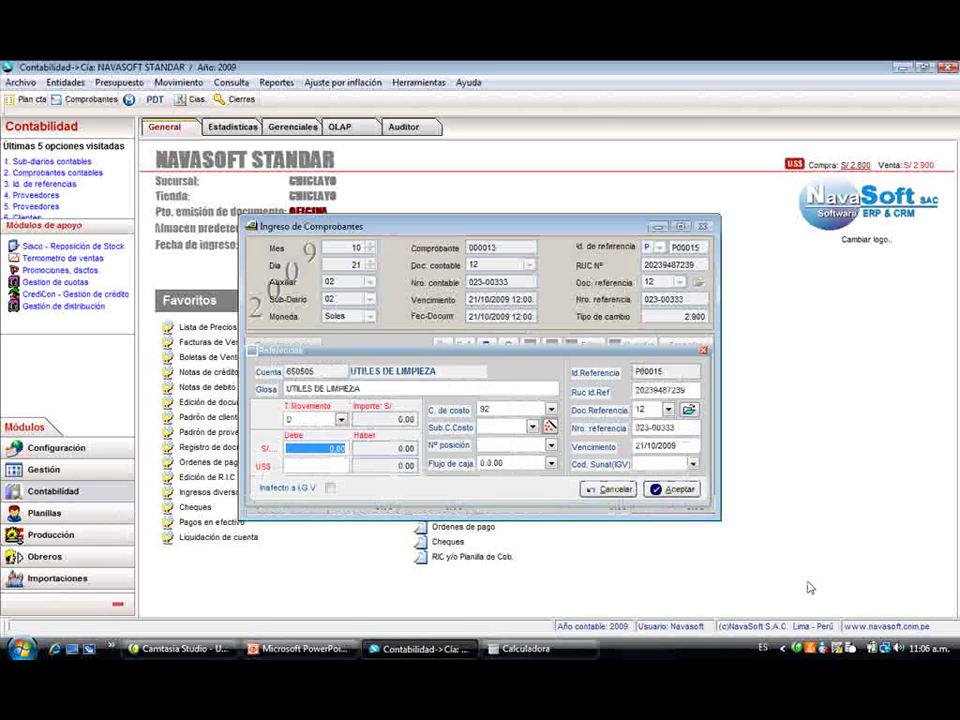
pyautogui.write('120')
pyautogui.press('Return')
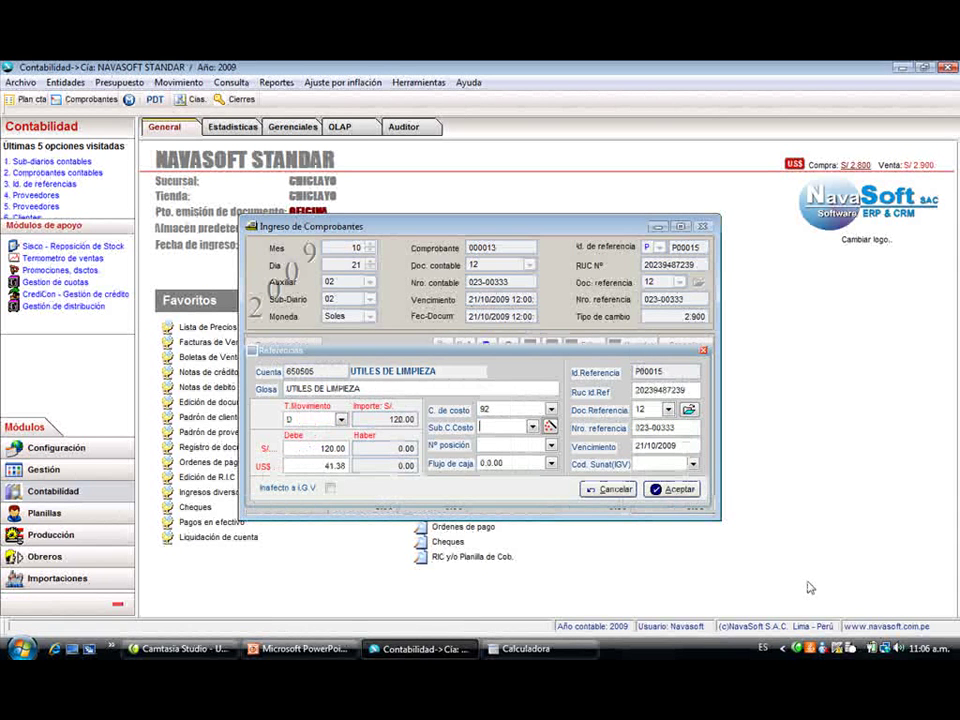
pyautogui.press('Return')
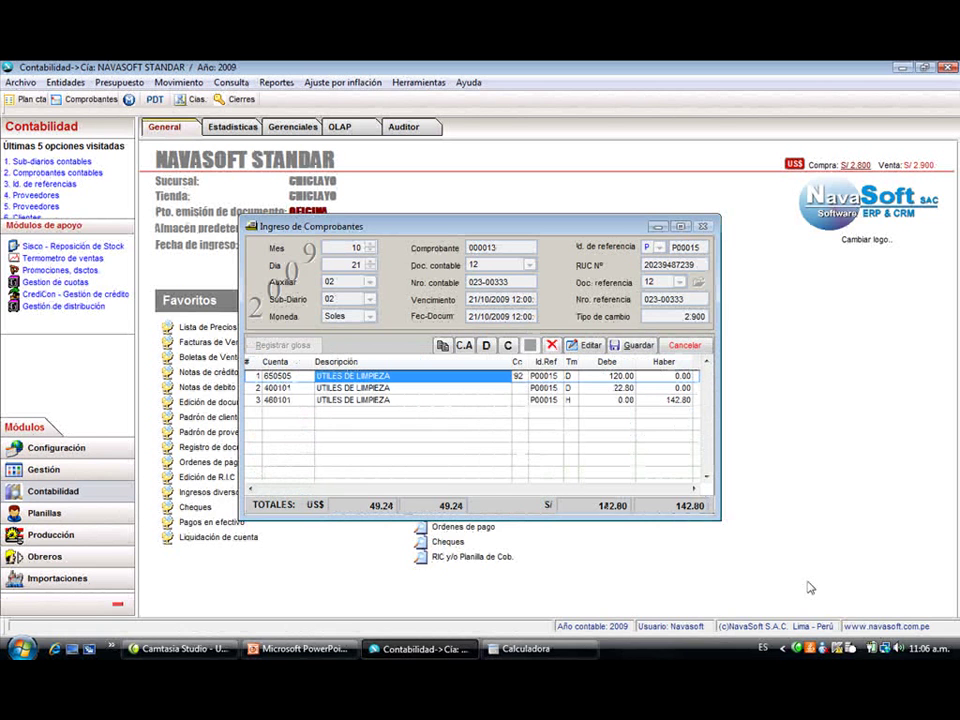
pyautogui.click(299, 401)
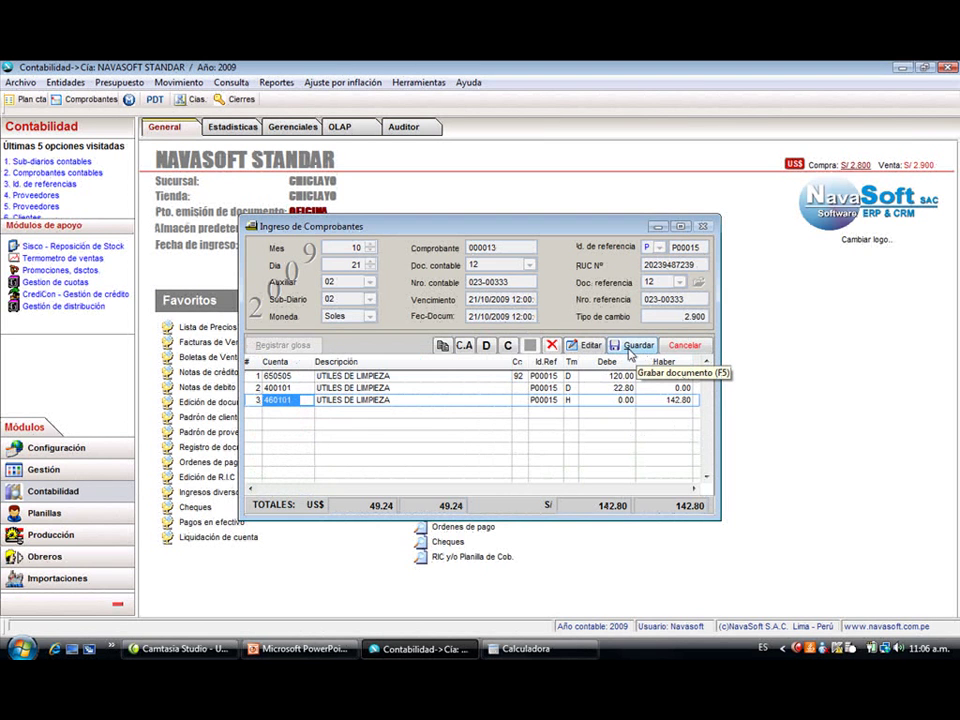
# - Save voucher 000013, confirming the additional data and the save message
pyautogui.click(631, 347)
pyautogui.press('Return')
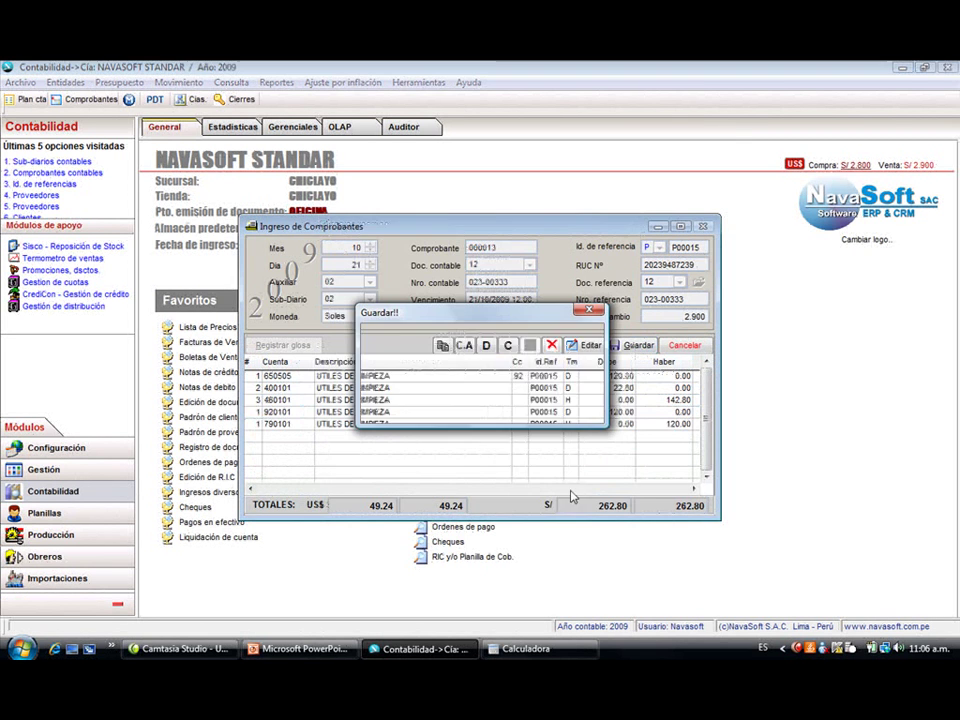
pyautogui.click(491, 404)
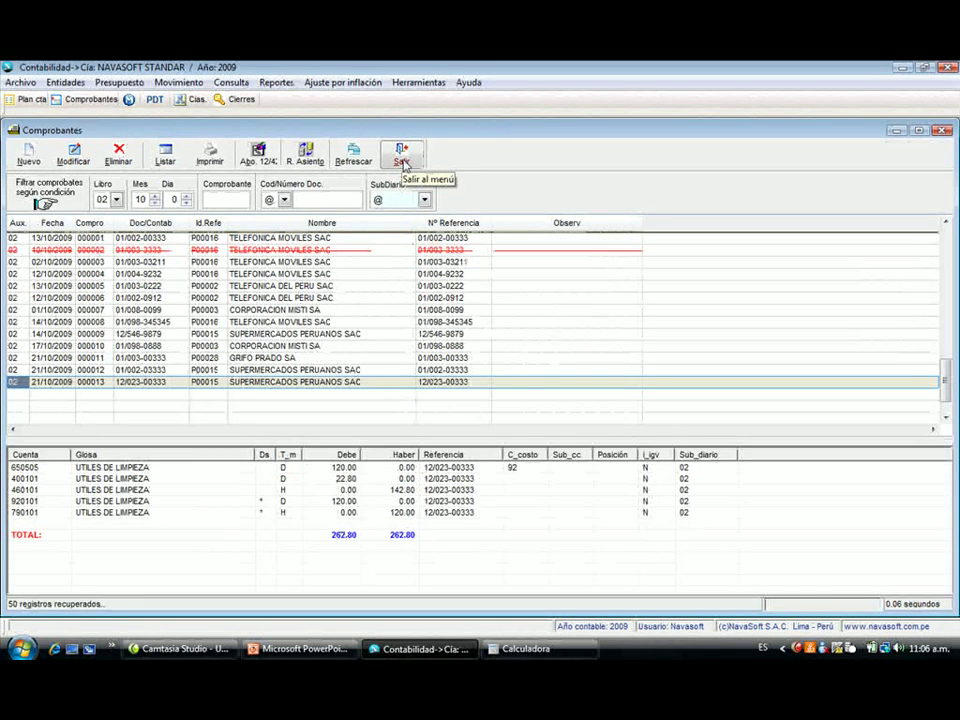
# - Close the Comprobantes register and preview the October 2009 sales register, totalling 4,083.50
pyautogui.click(402, 160)
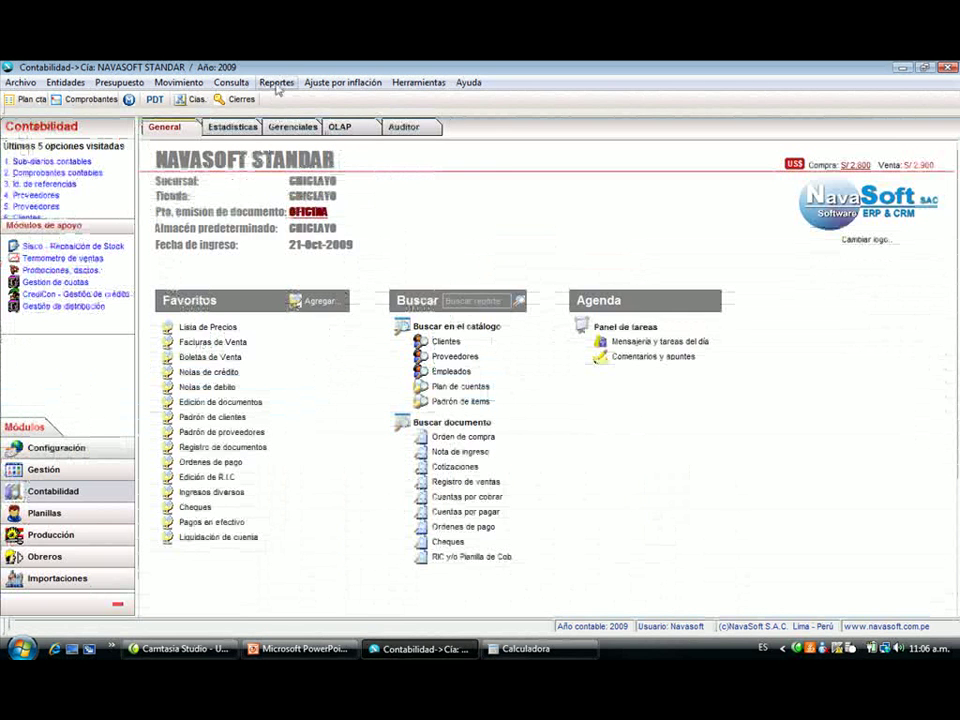
pyautogui.click(275, 82)
pyautogui.moveTo(298, 104)
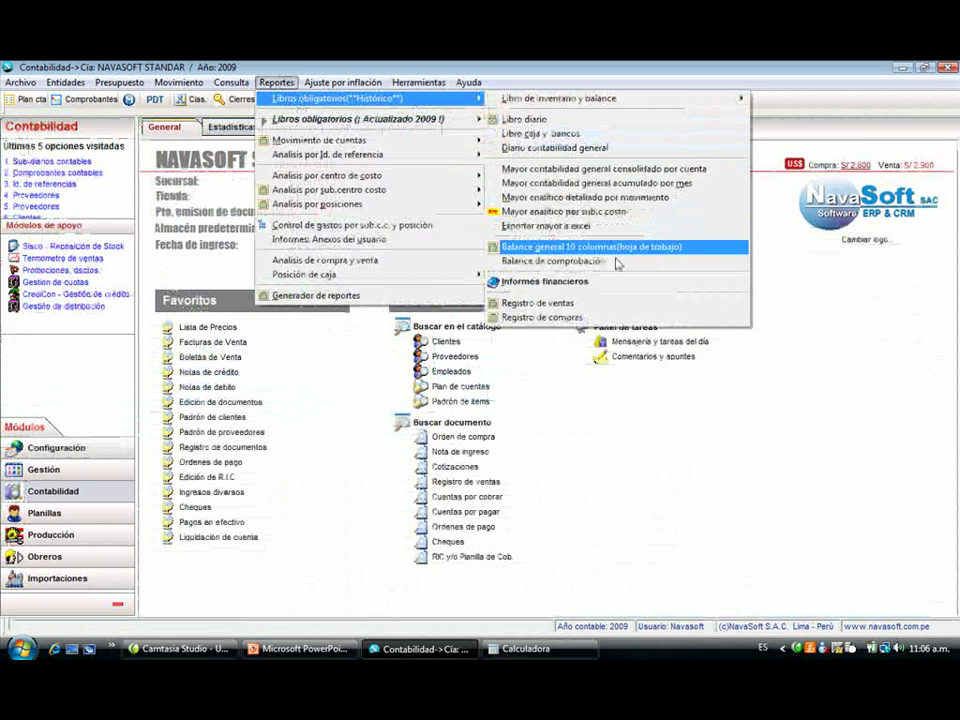
pyautogui.click(570, 303)
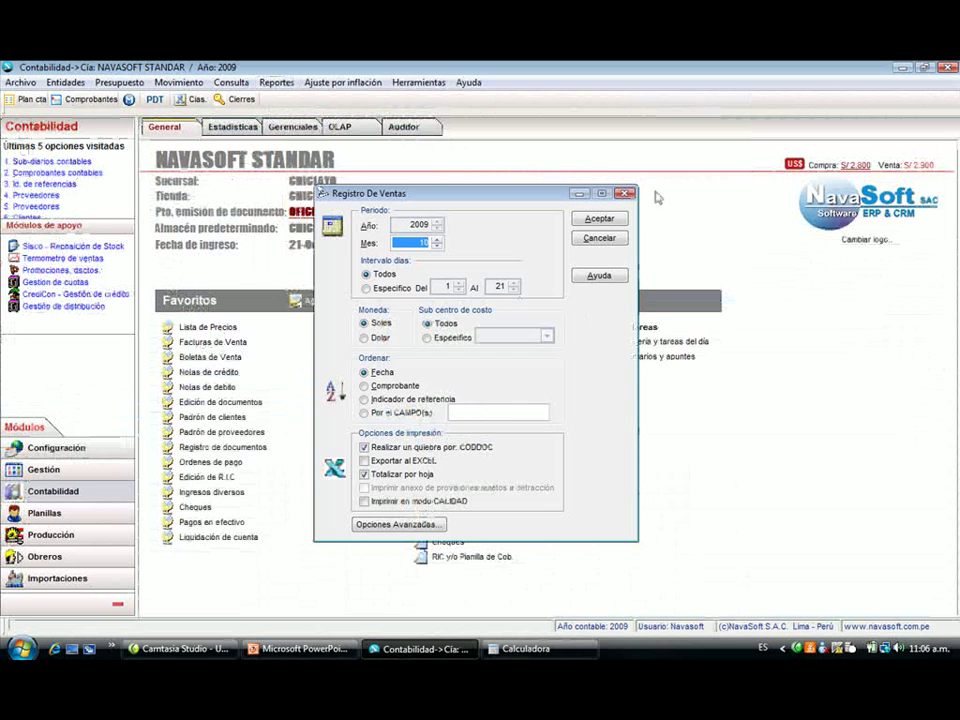
pyautogui.click(602, 218)
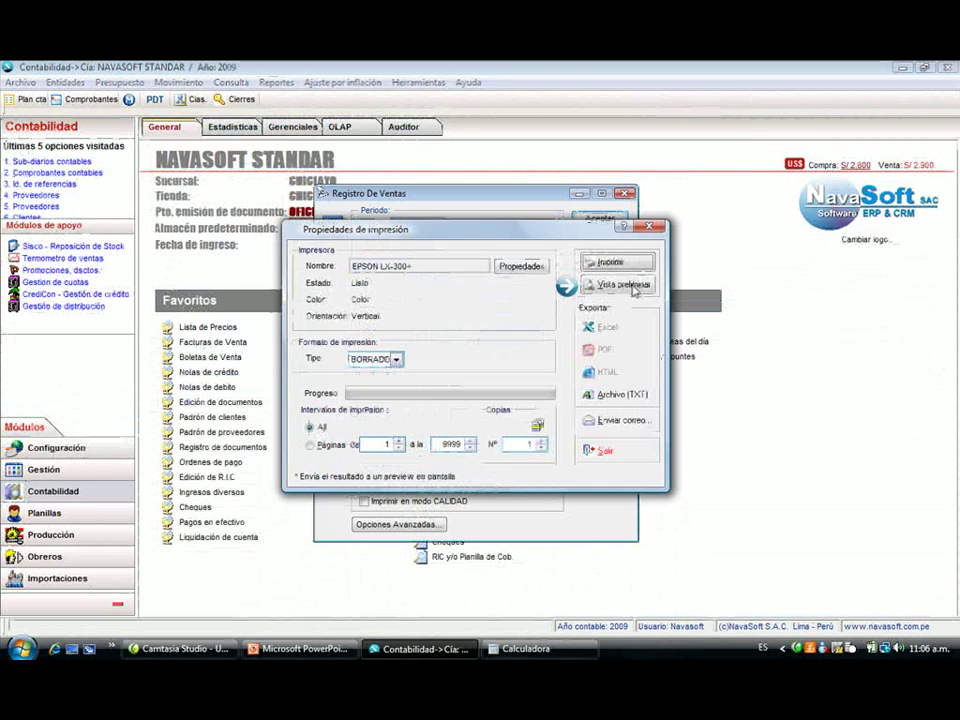
pyautogui.click(622, 283)
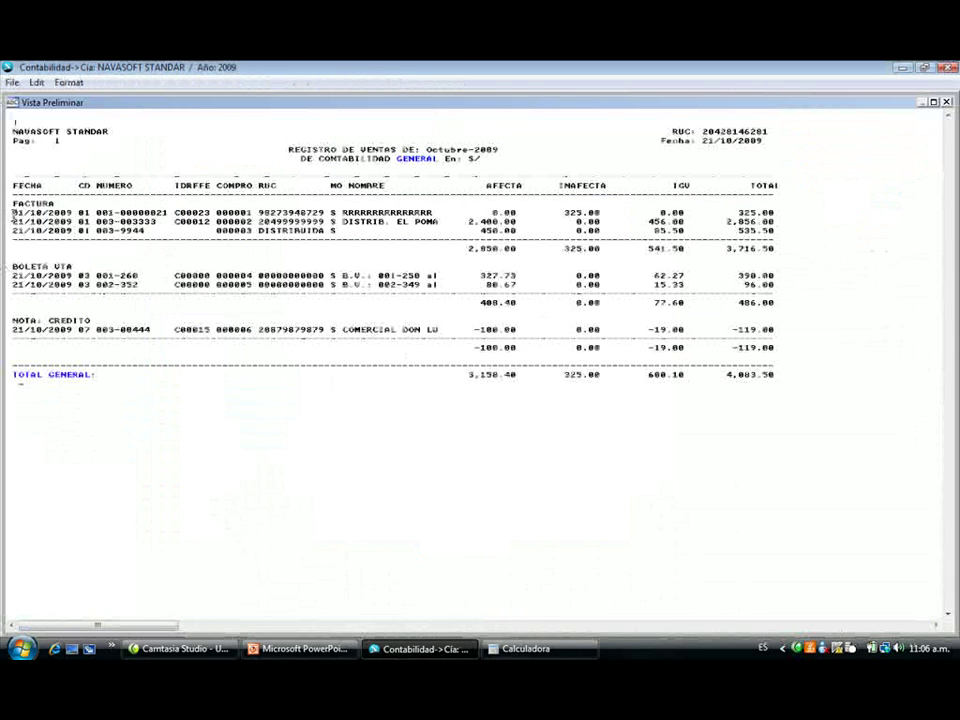
pyautogui.moveTo(12, 212); pyautogui.dragTo(12, 366)
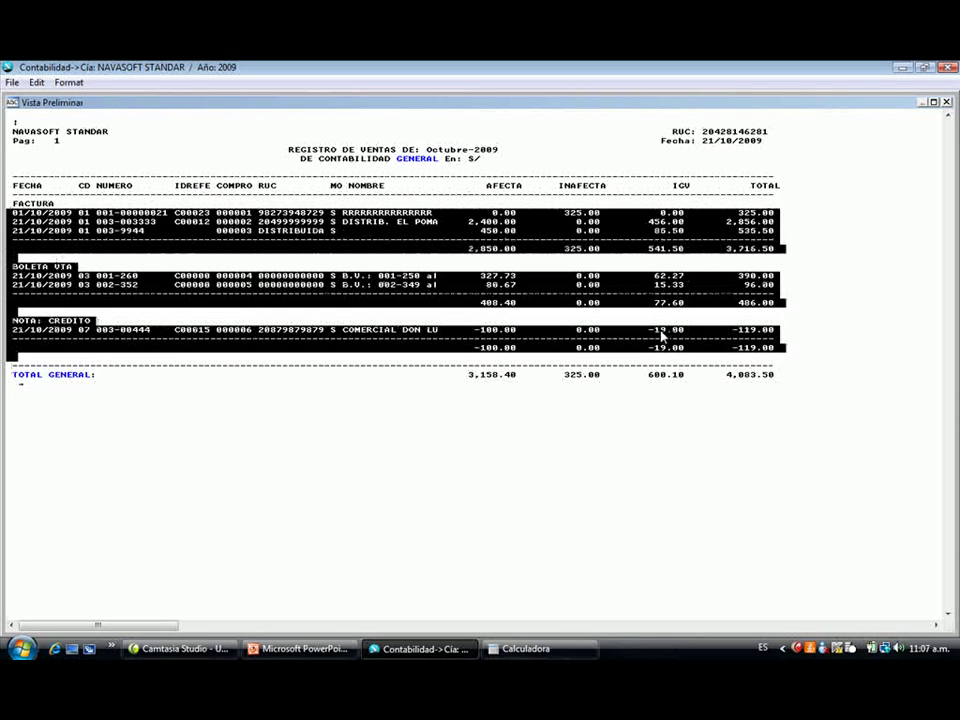
pyautogui.press('Escape')
# - Preview the October 2009 Registro de Venta again, then close the preview and its options
pyautogui.click(602, 238)
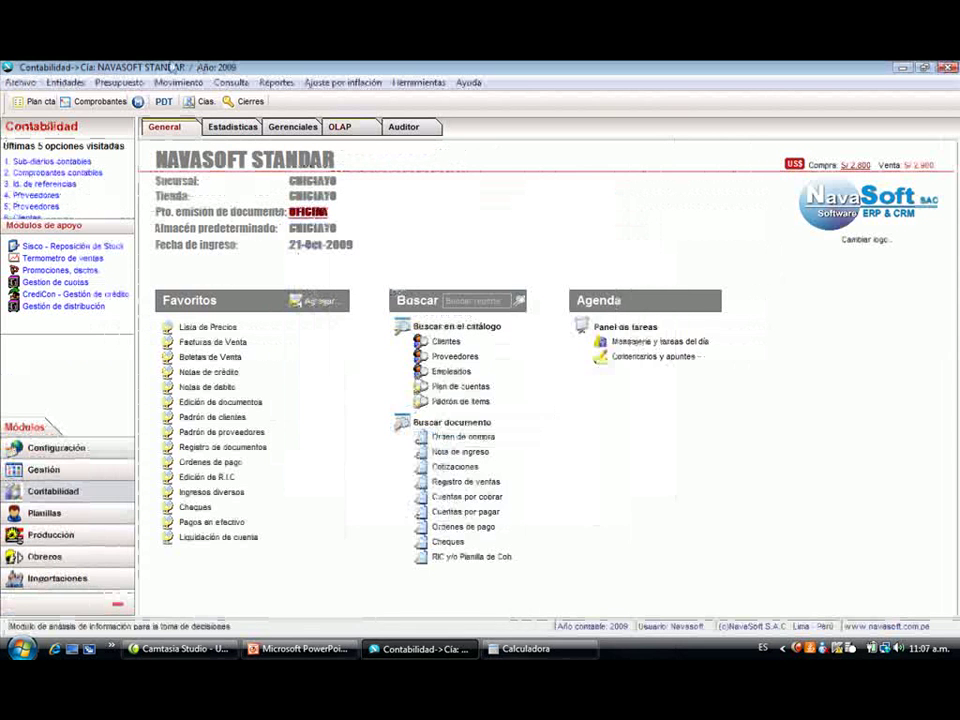
pyautogui.click(276, 82)
pyautogui.moveTo(343, 121)
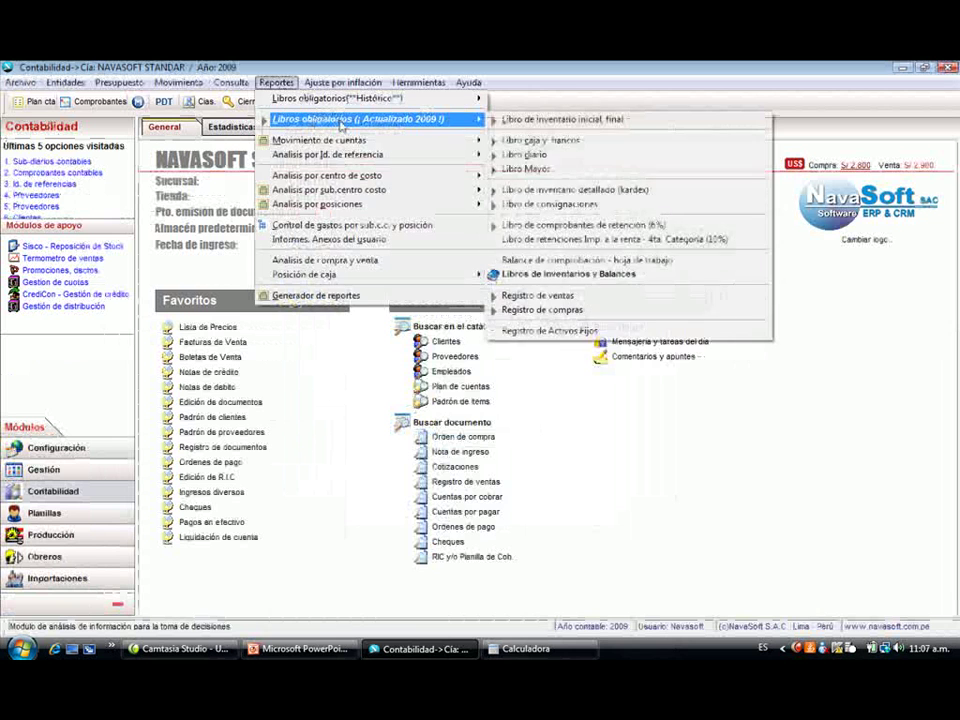
pyautogui.click(600, 296)
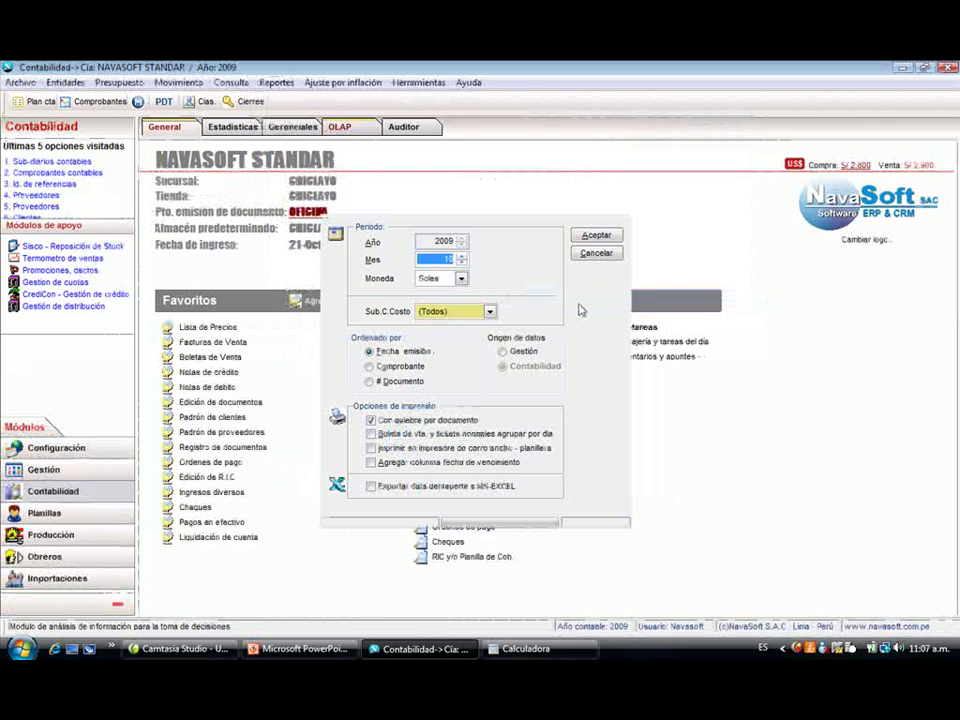
pyautogui.click(597, 235)
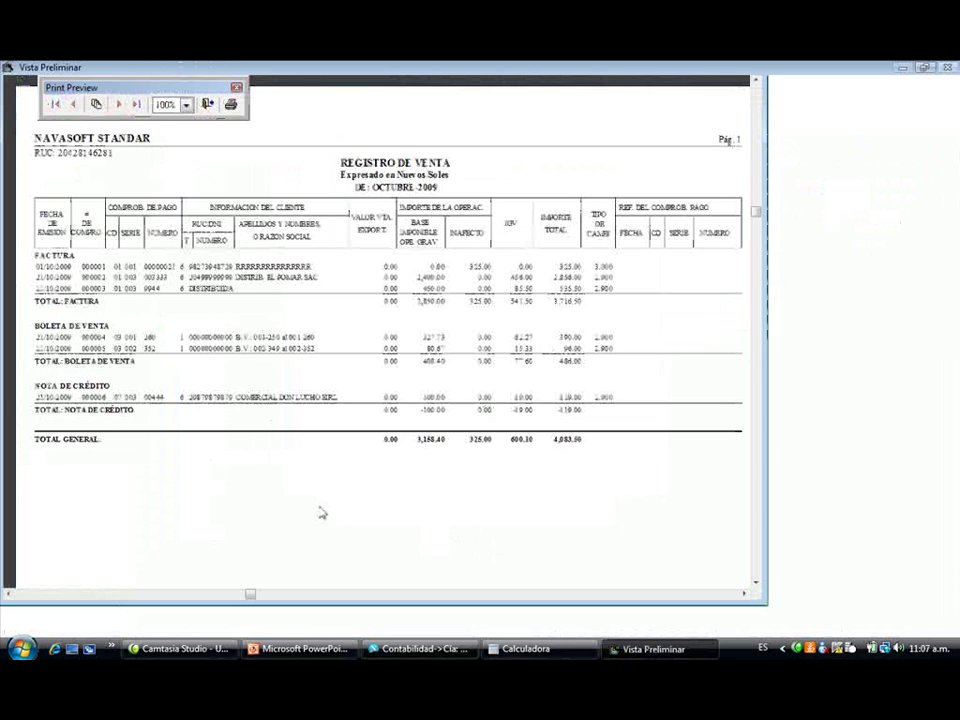
pyautogui.press('Escape')
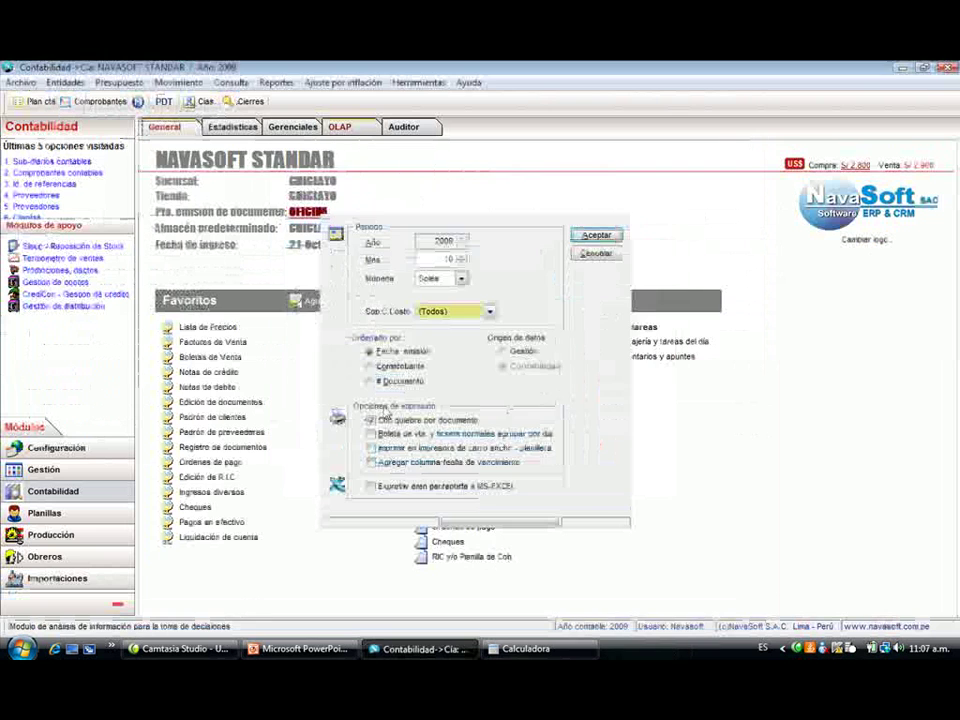
pyautogui.press('Escape')
pyautogui.click(290, 84)
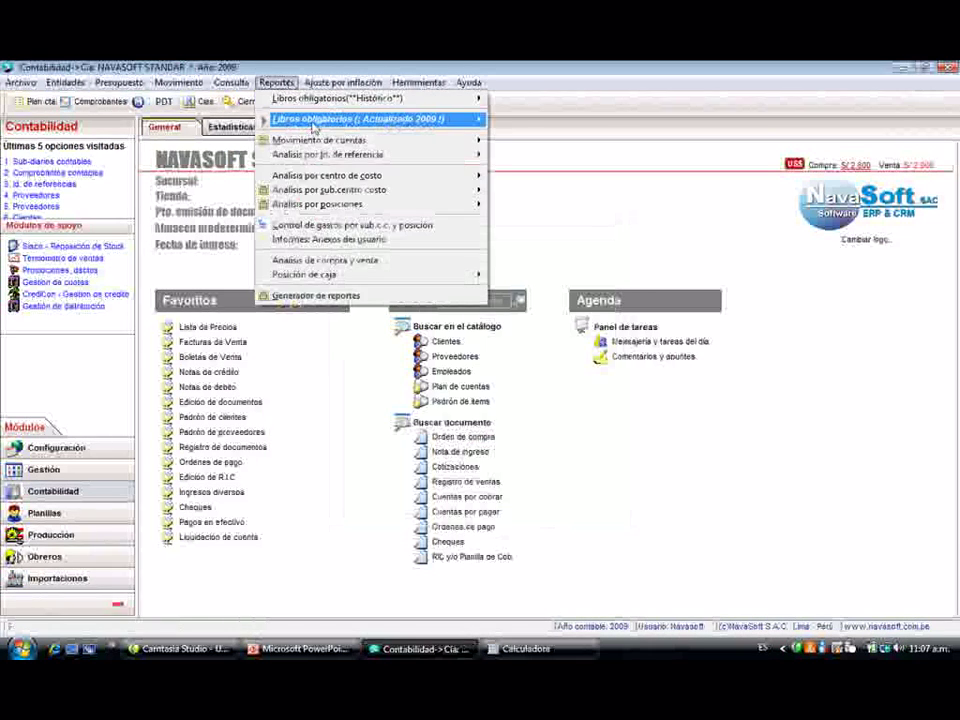
# - Preview the October 2009 Registro de Compras, close it, and return to the Comprobantes register
pyautogui.moveTo(352, 120)
pyautogui.click(540, 311)
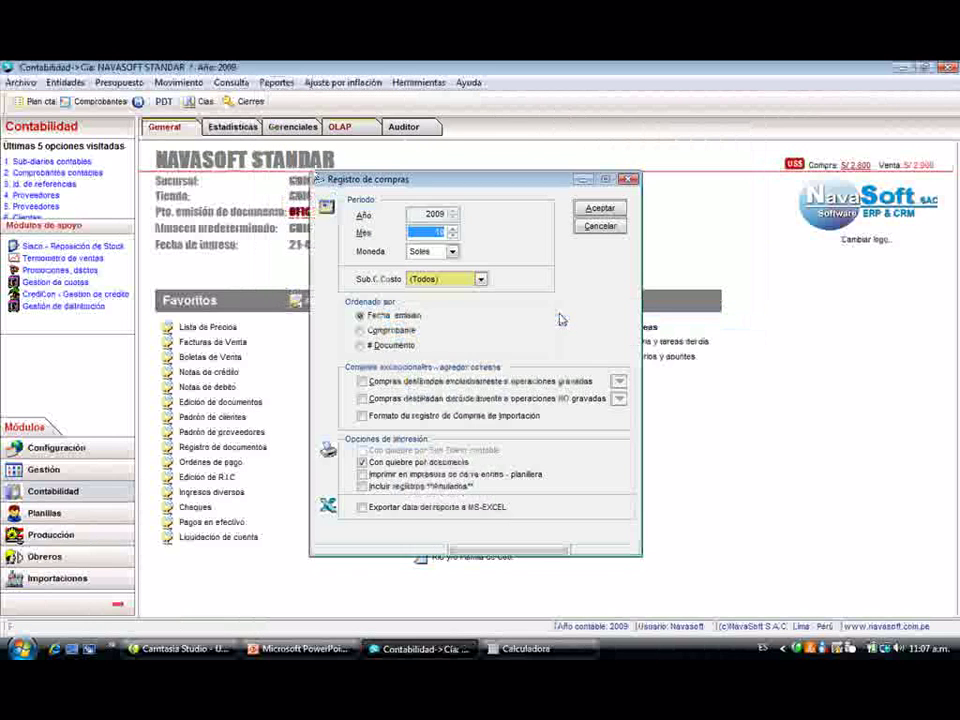
pyautogui.click(598, 208)
pyautogui.click(619, 284)
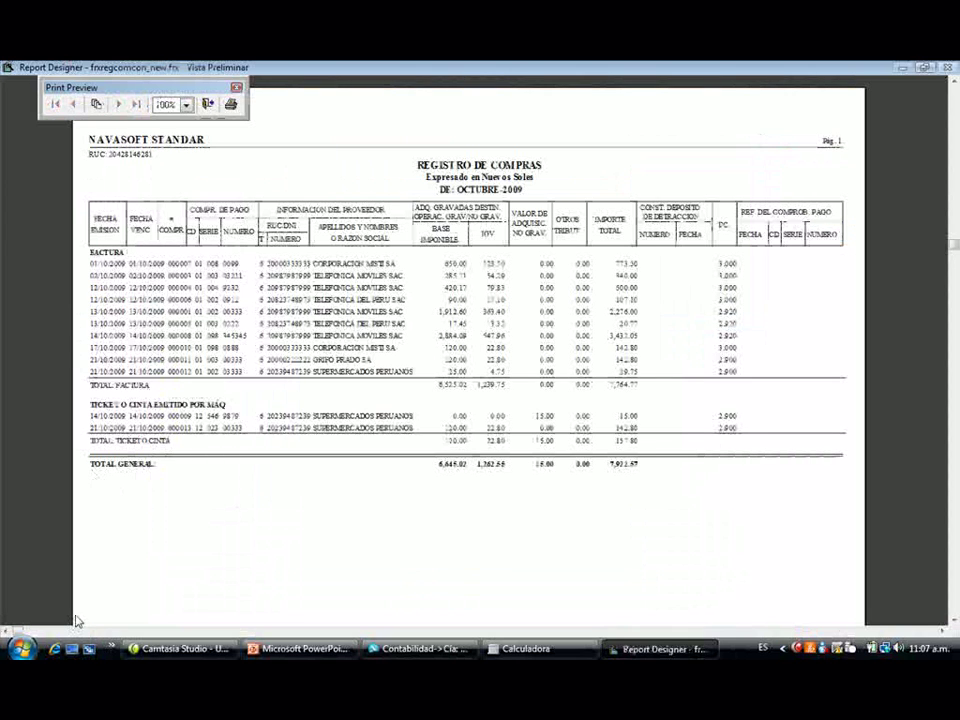
pyautogui.press('Escape')
pyautogui.press('Escape')
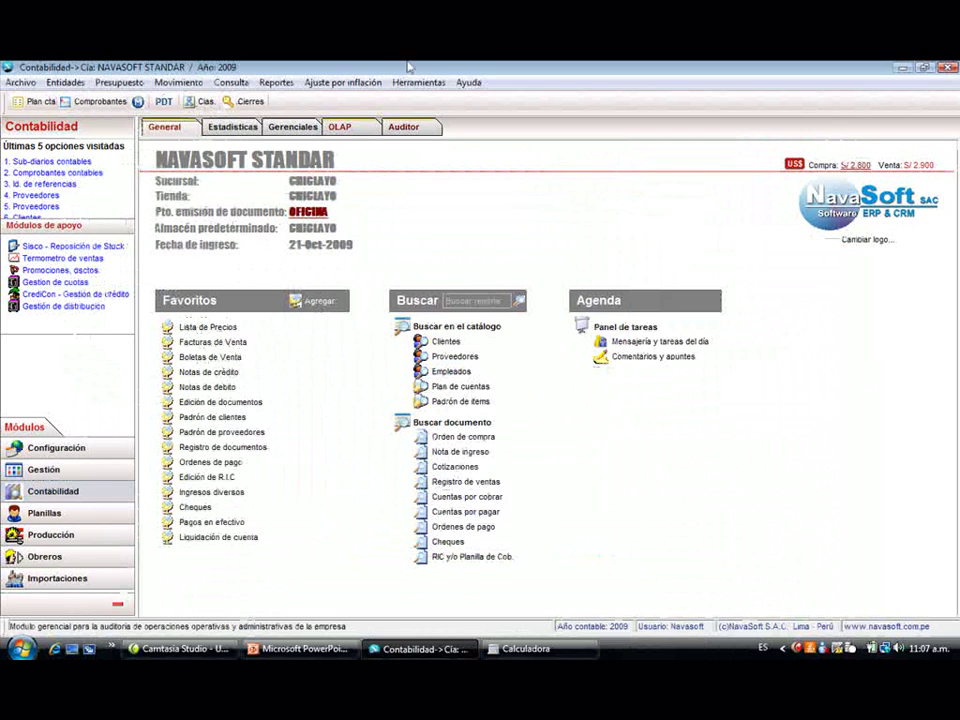
pyautogui.click(90, 102)
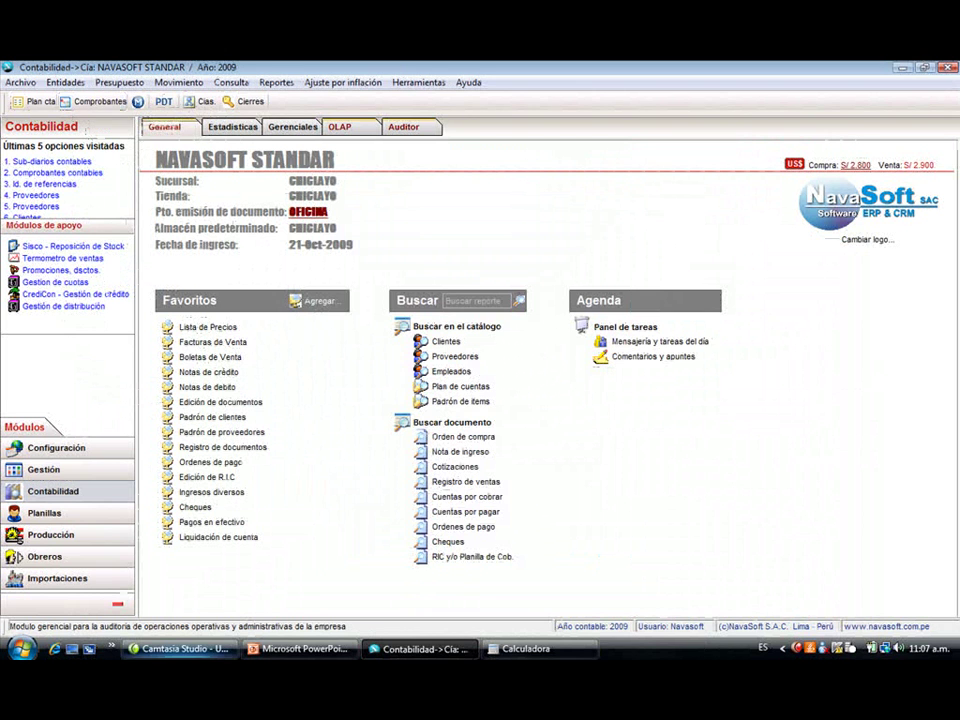
pyautogui.click(298, 648)
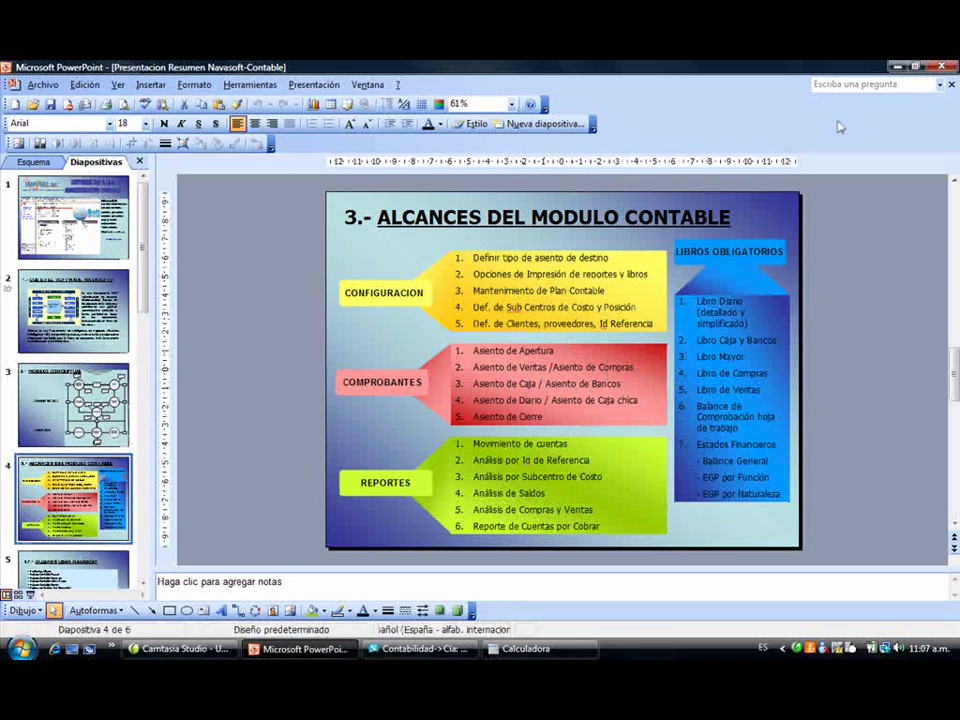
pyautogui.hotkey('alt', 'Tab')
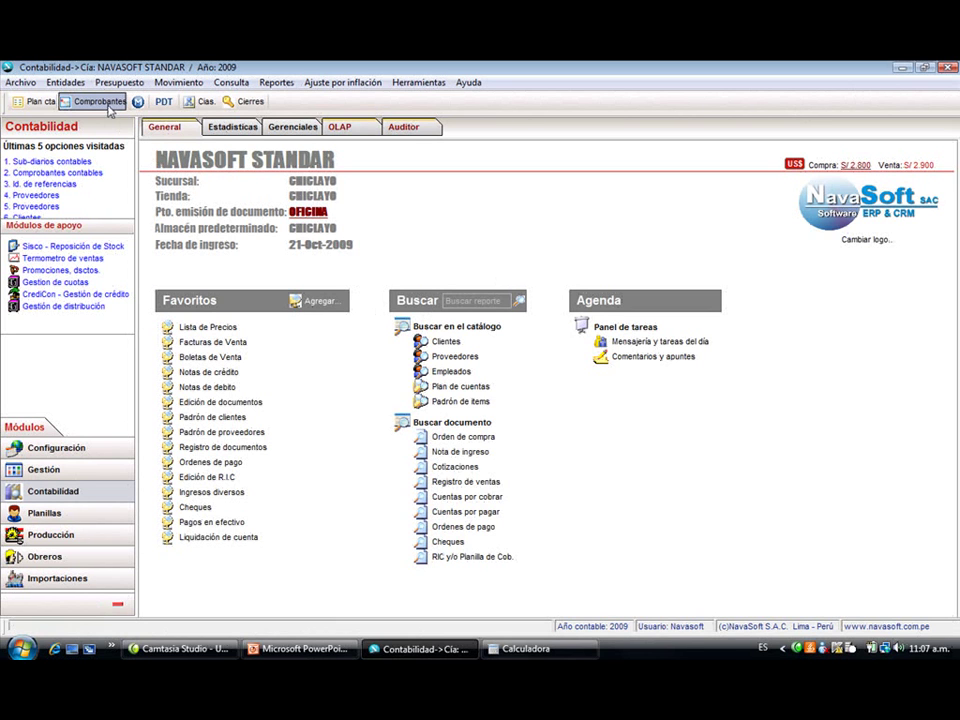
# - Start an Abo. 12/42 collection and list pending documents for customers matching 'COMER'
pyautogui.click(108, 108)
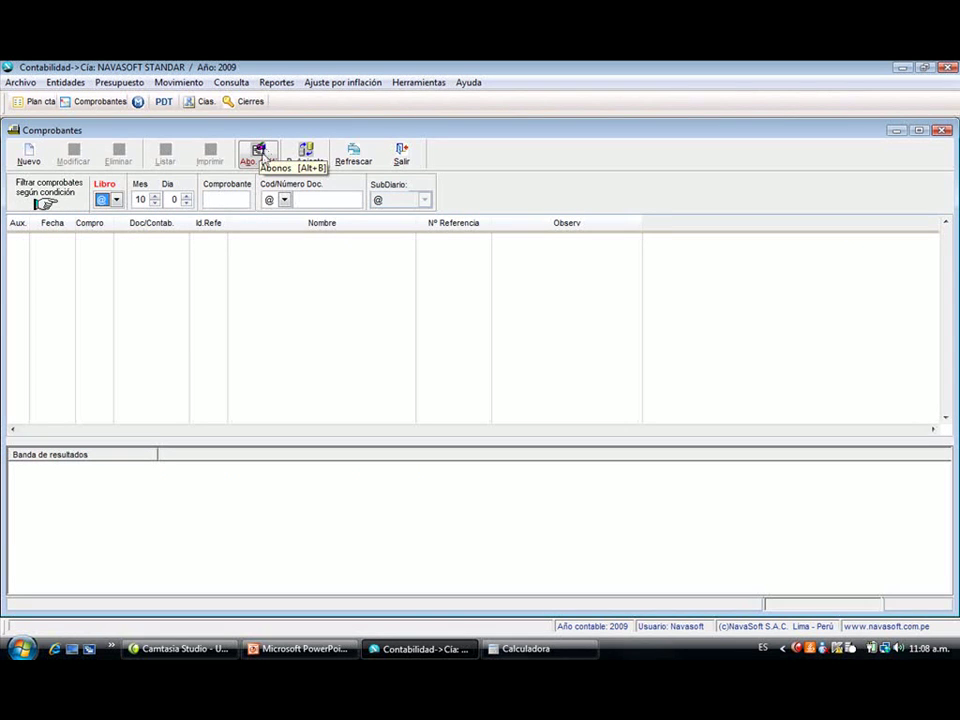
pyautogui.click(262, 153)
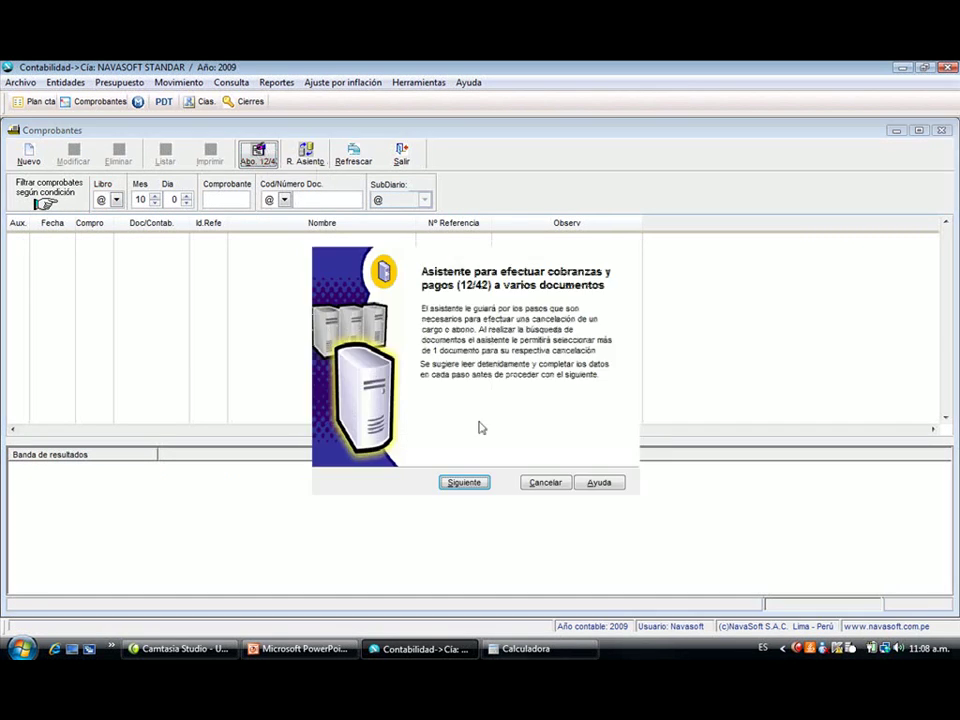
pyautogui.press('Return')
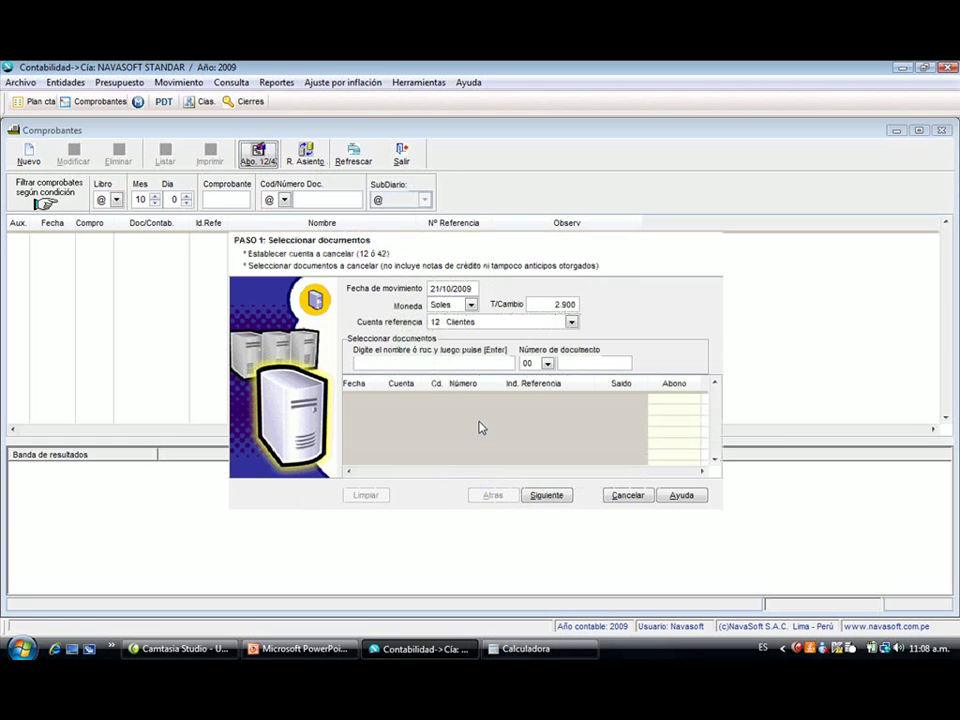
pyautogui.press('Tab')
pyautogui.press('Tab')
pyautogui.press('Tab')
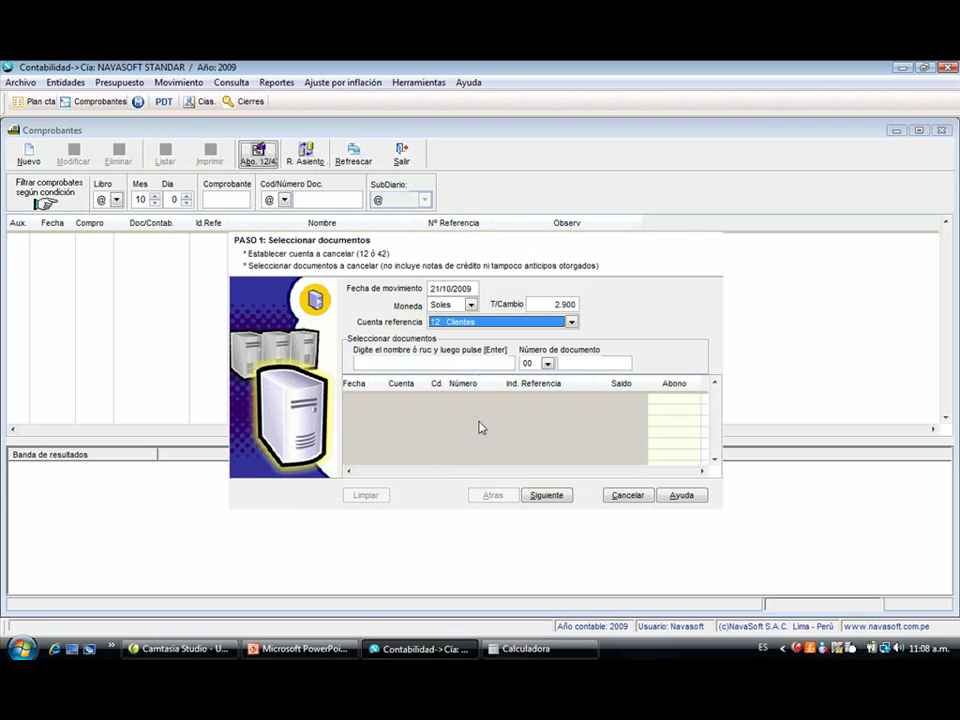
pyautogui.press('Tab')
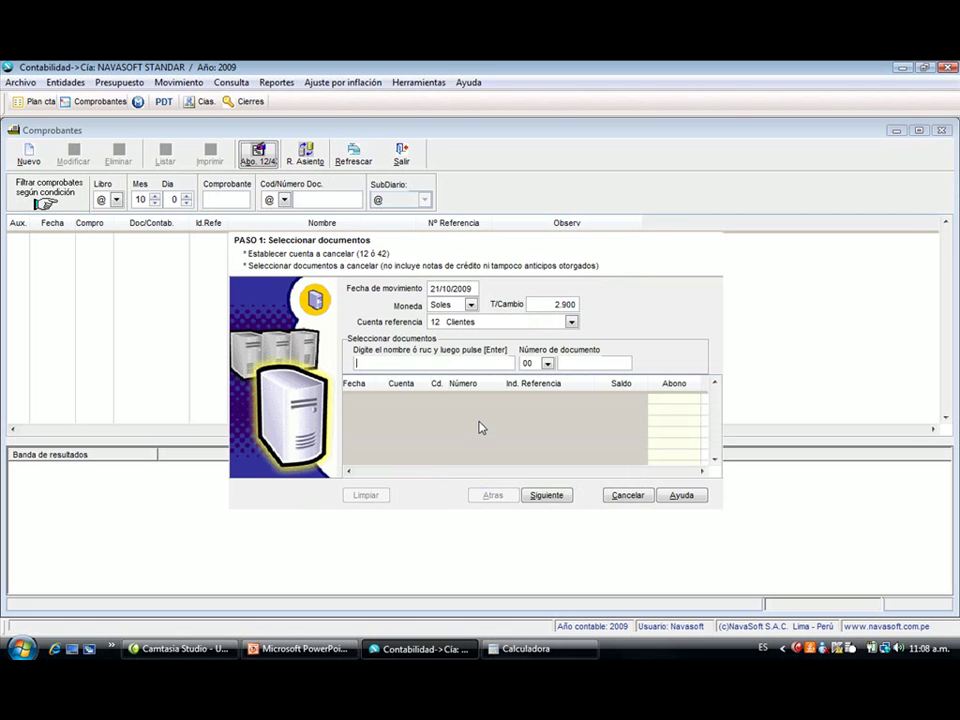
pyautogui.write('COMER')
pyautogui.press('Return')
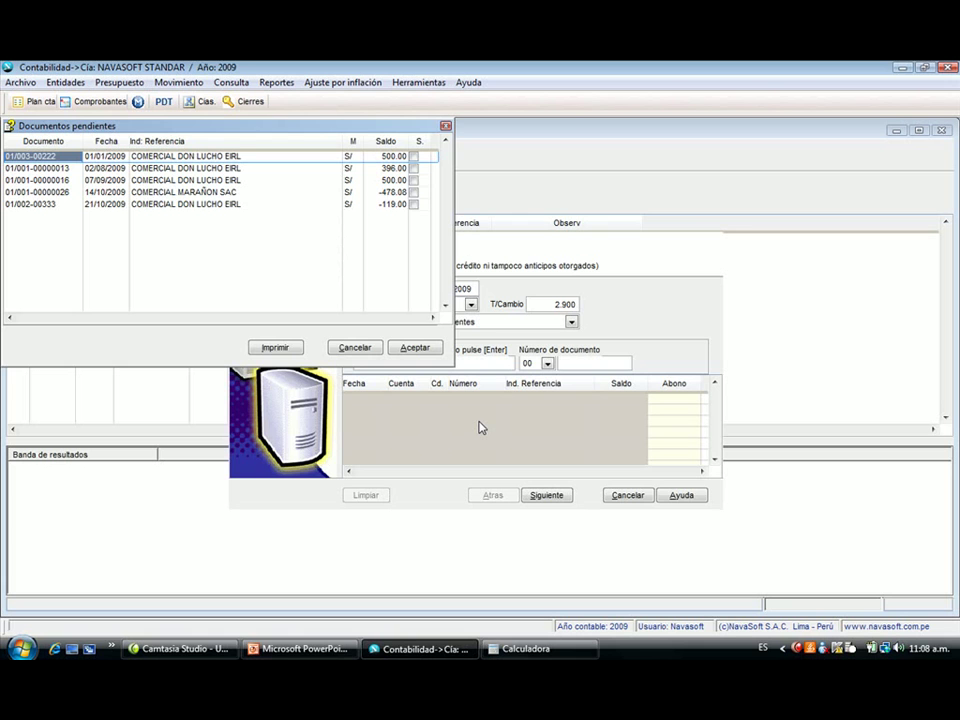
# - Select the 500.00 invoice 01/003-00222 of COMERCIAL DON LUCHO EIRL for settlement
pyautogui.press('space')
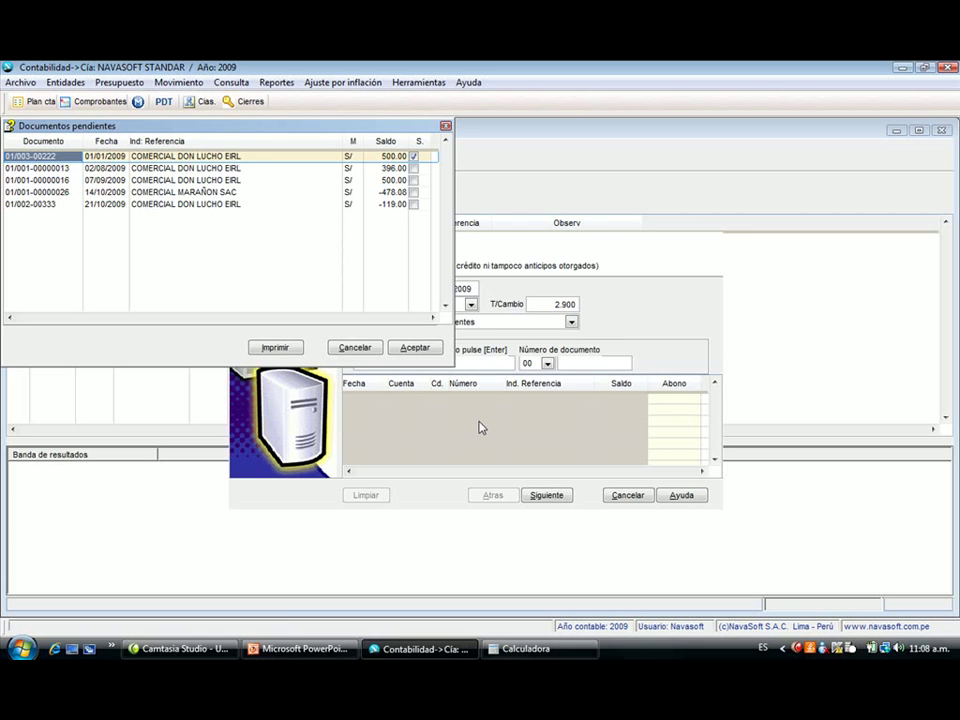
pyautogui.press('Return')
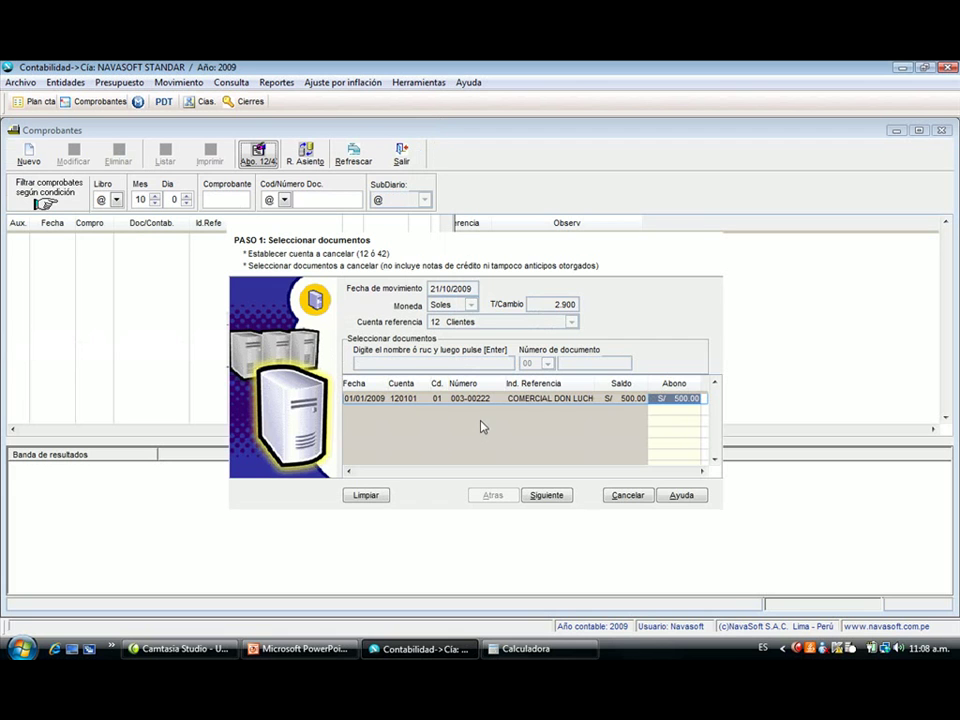
pyautogui.click(556, 496)
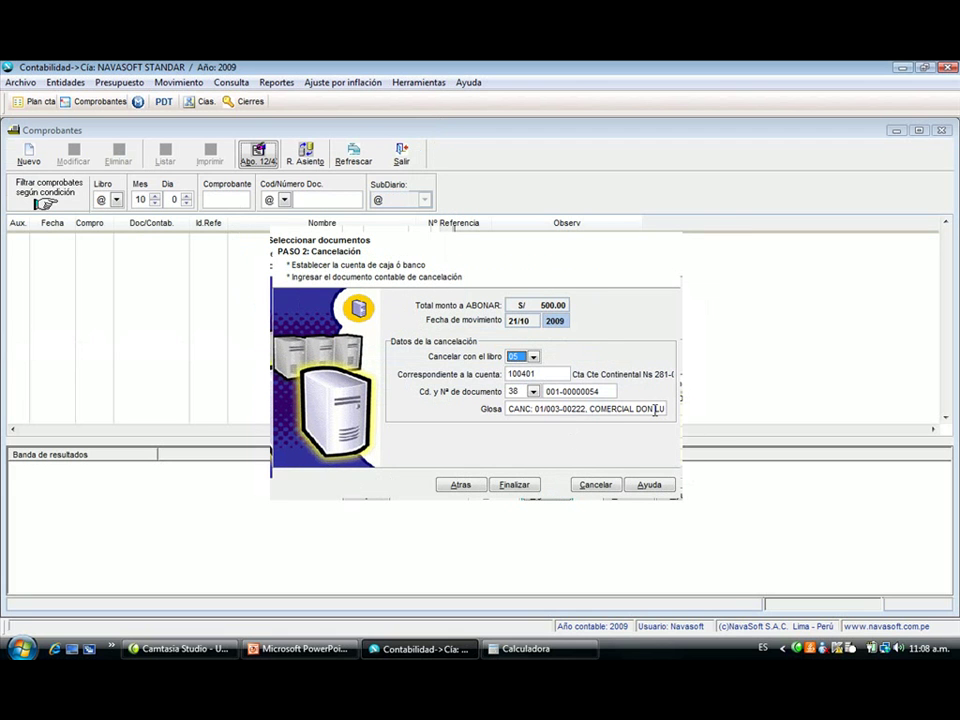
pyautogui.press('Return')
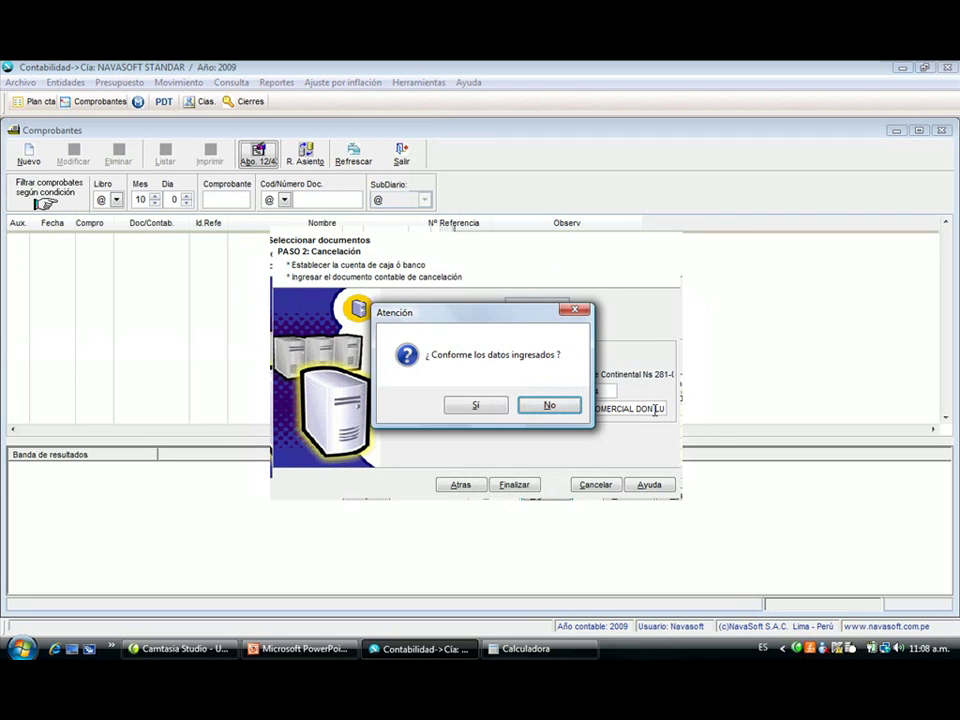
pyautogui.press('Return')
# - Settle it in book 05 CAJA against cash account 100101 CAJA LIMA SOLES
pyautogui.hotkey('alt', 'Down')
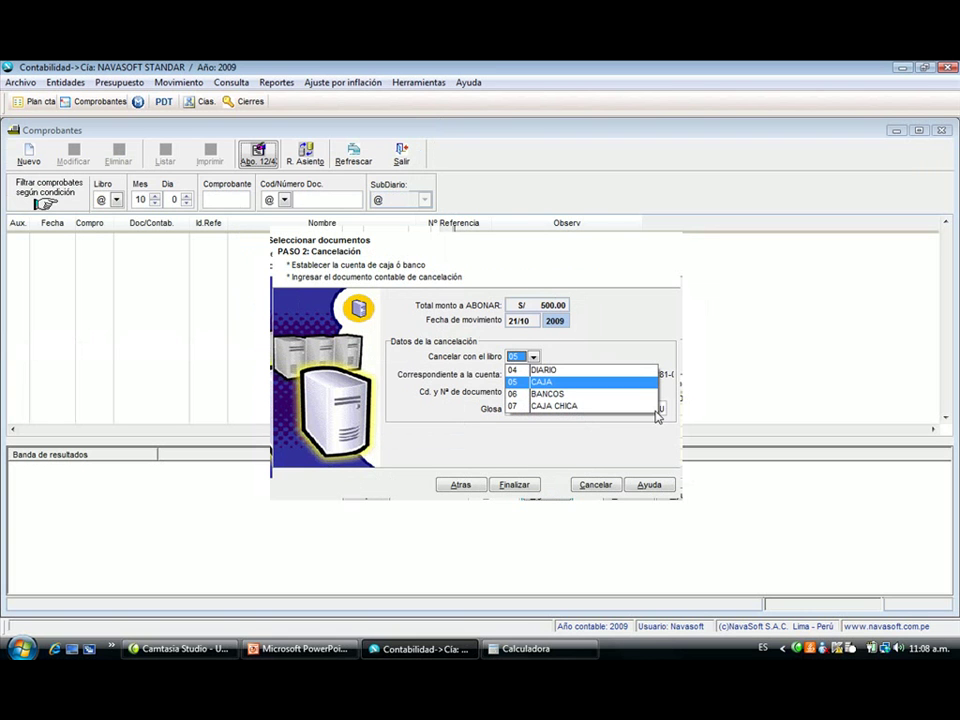
pyautogui.press('Up')
pyautogui.press('Down')
pyautogui.press('Down')
pyautogui.press('Down')
pyautogui.press('Up')
pyautogui.press('Up')
pyautogui.press('Return')
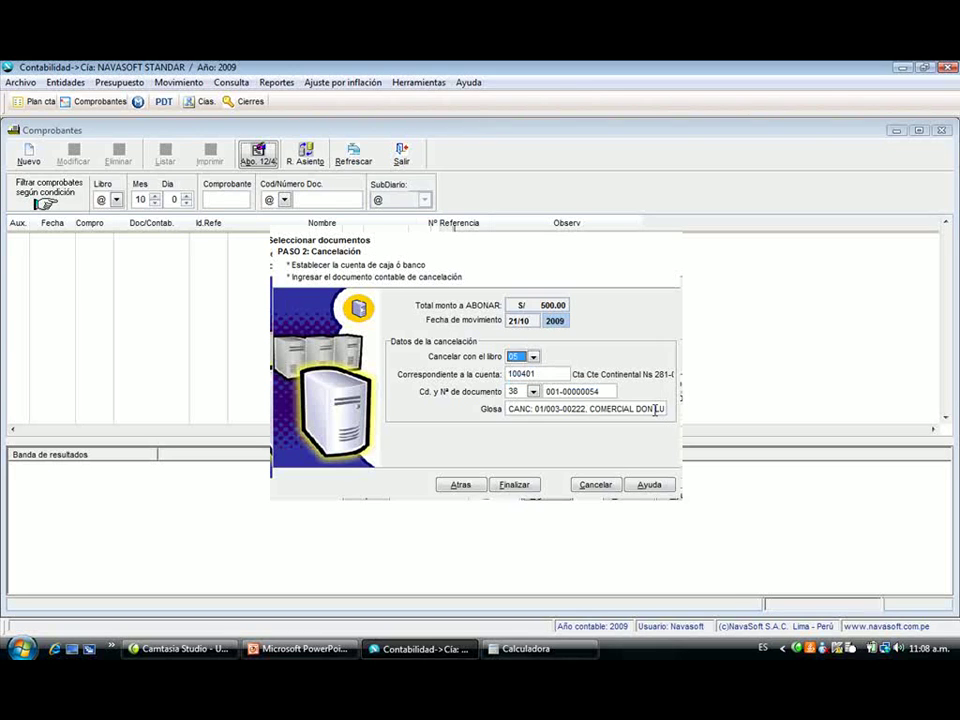
pyautogui.write('1001')
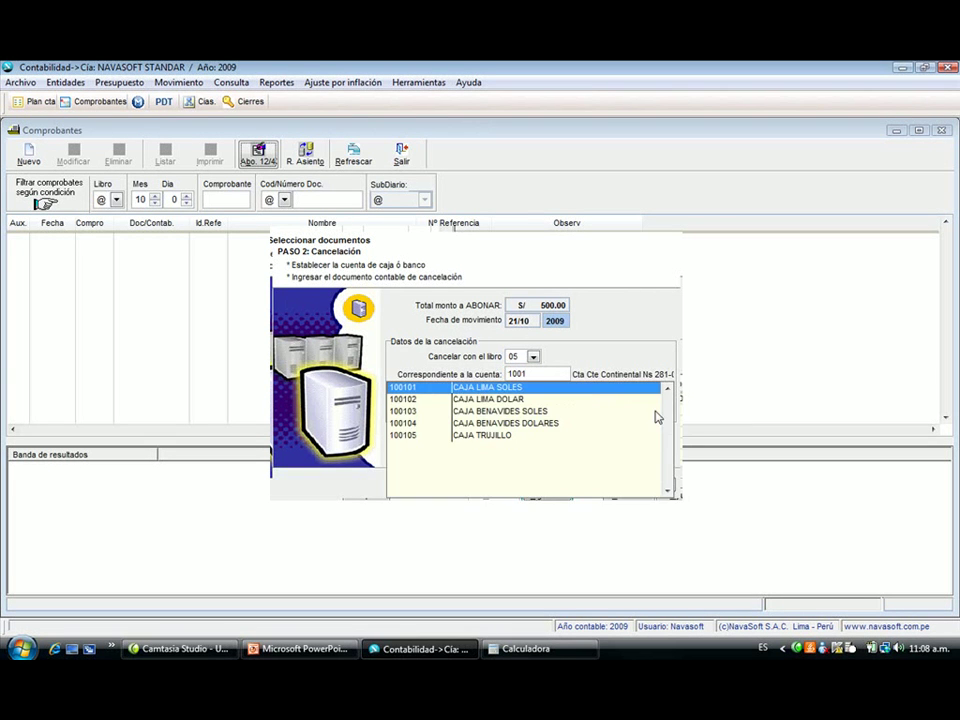
pyautogui.press('Return')
pyautogui.press('Return')
pyautogui.press('Return')
pyautogui.press('Return')
pyautogui.press('Return')
pyautogui.press('Return')
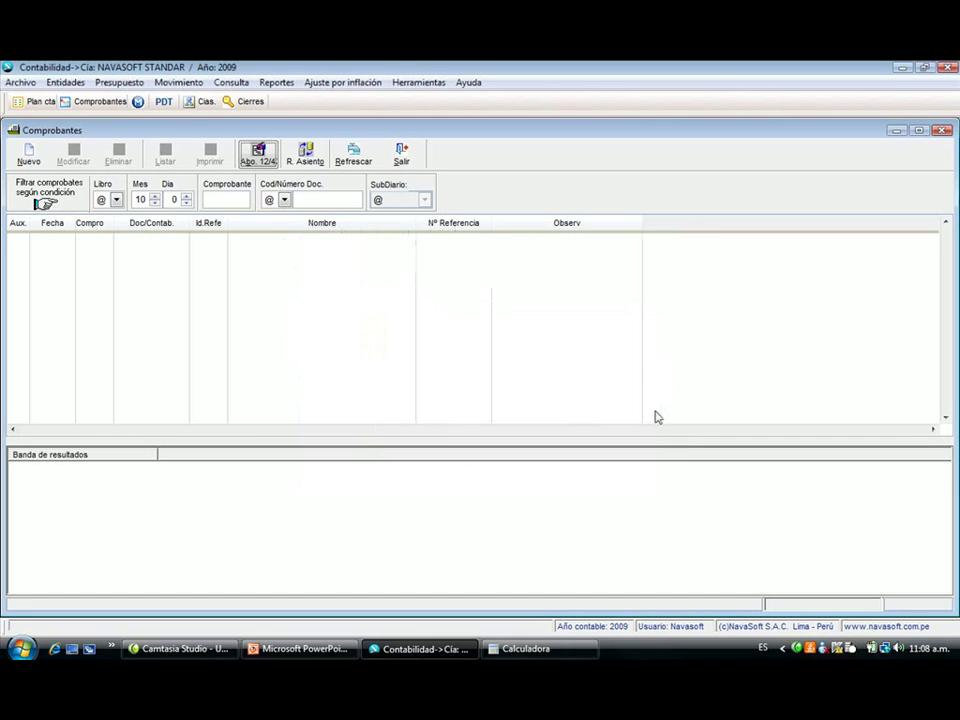
# - Filter vouchers to book 05 CAJA to show voucher 000016 at 500.00, then start another collection
pyautogui.click(108, 201)
pyautogui.click(283, 215)
pyautogui.click(283, 215)
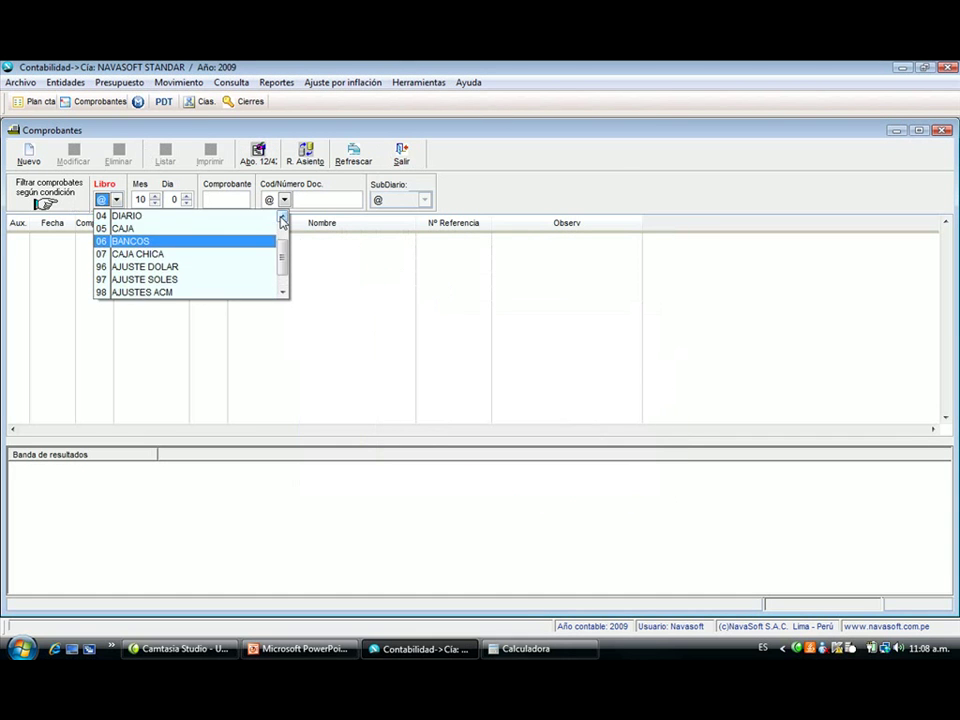
pyautogui.click(273, 228)
pyautogui.click(352, 155)
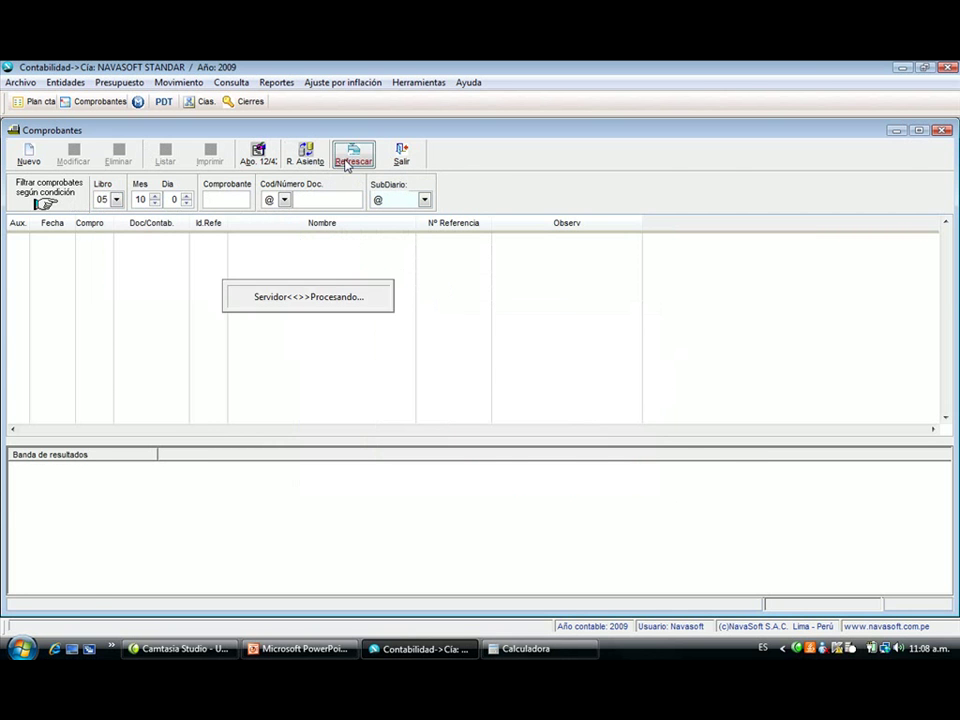
pyautogui.scroll(-5, 311, 340)
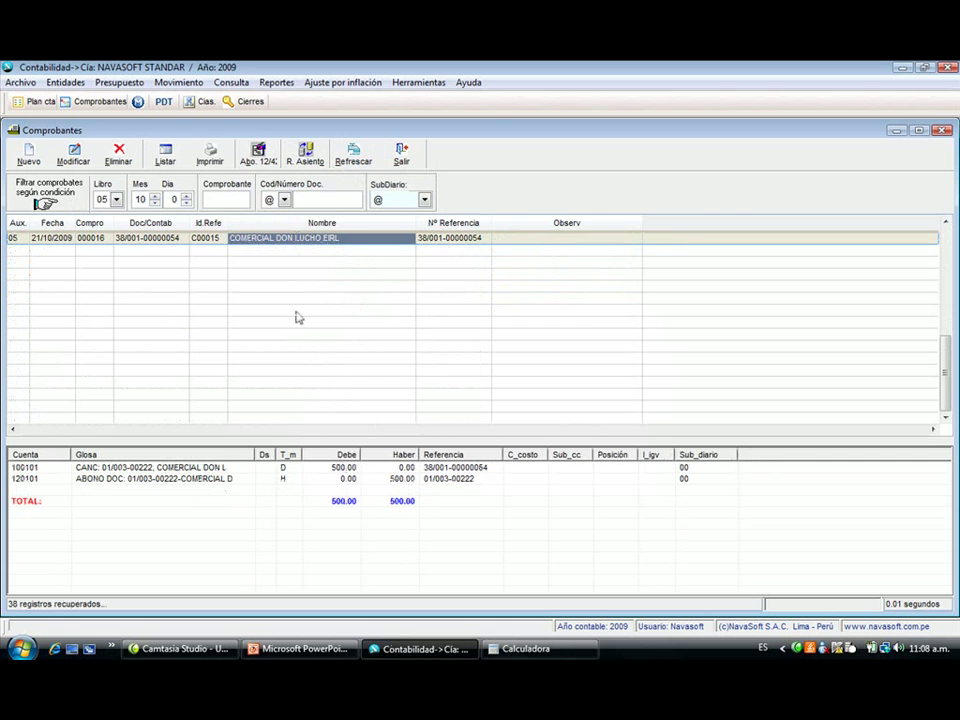
pyautogui.click(258, 153)
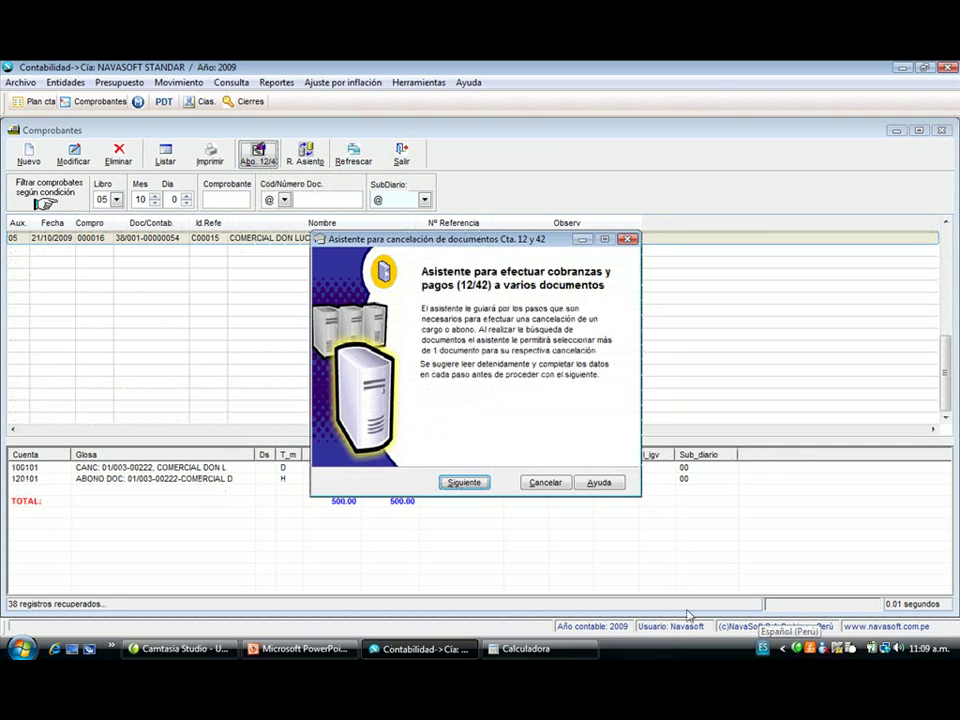
pyautogui.click(482, 484)
pyautogui.press('Tab')
pyautogui.press('Tab')
pyautogui.press('Tab')
pyautogui.press('Tab')
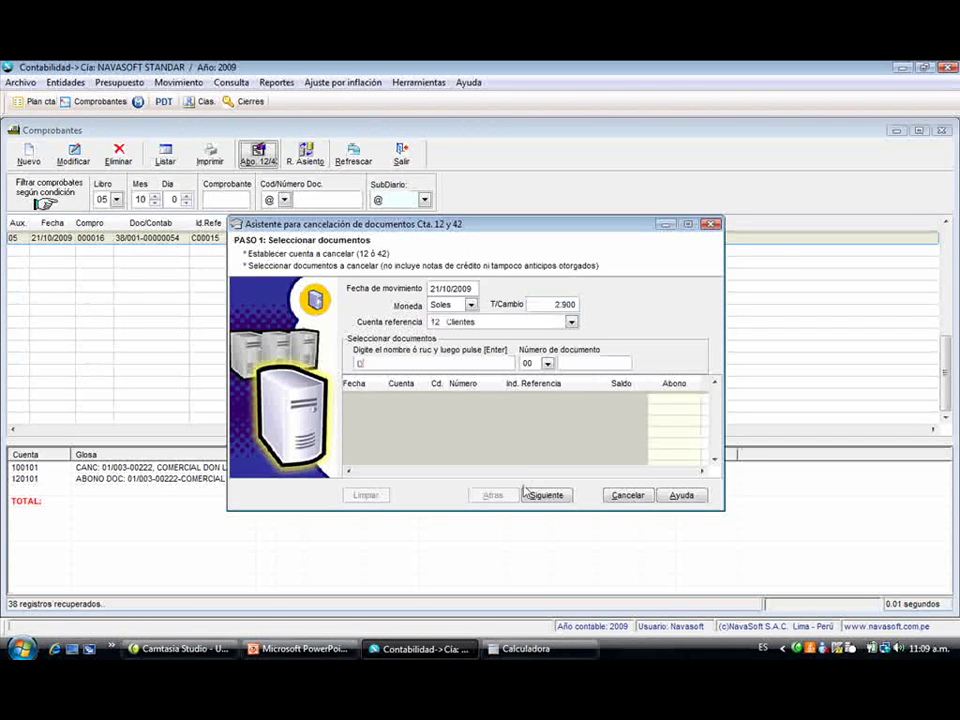
pyautogui.press('Return')
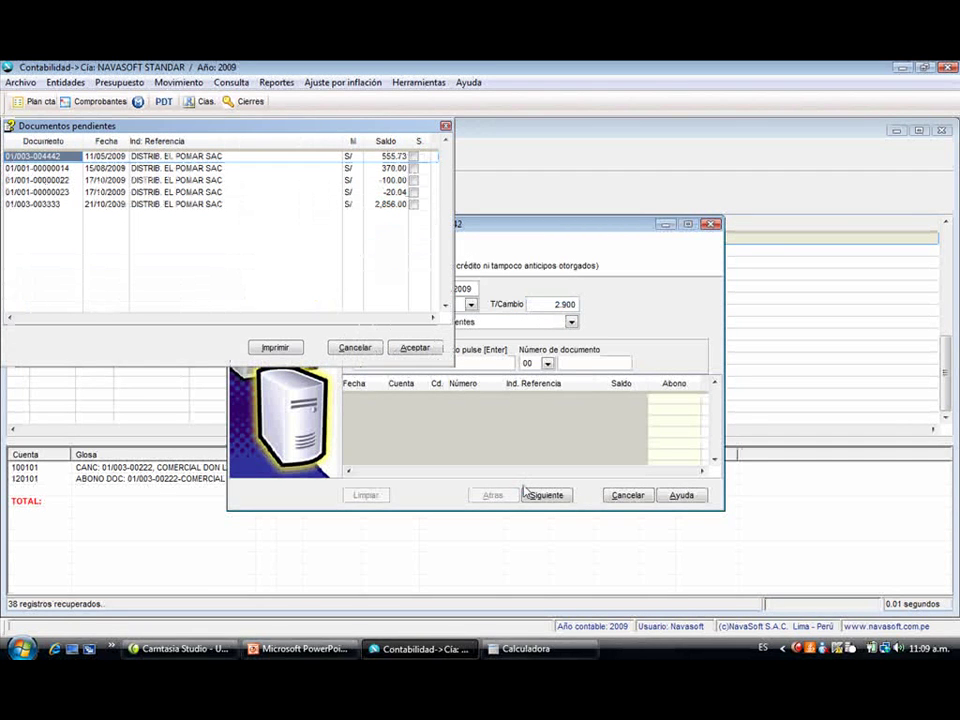
pyautogui.press('space')
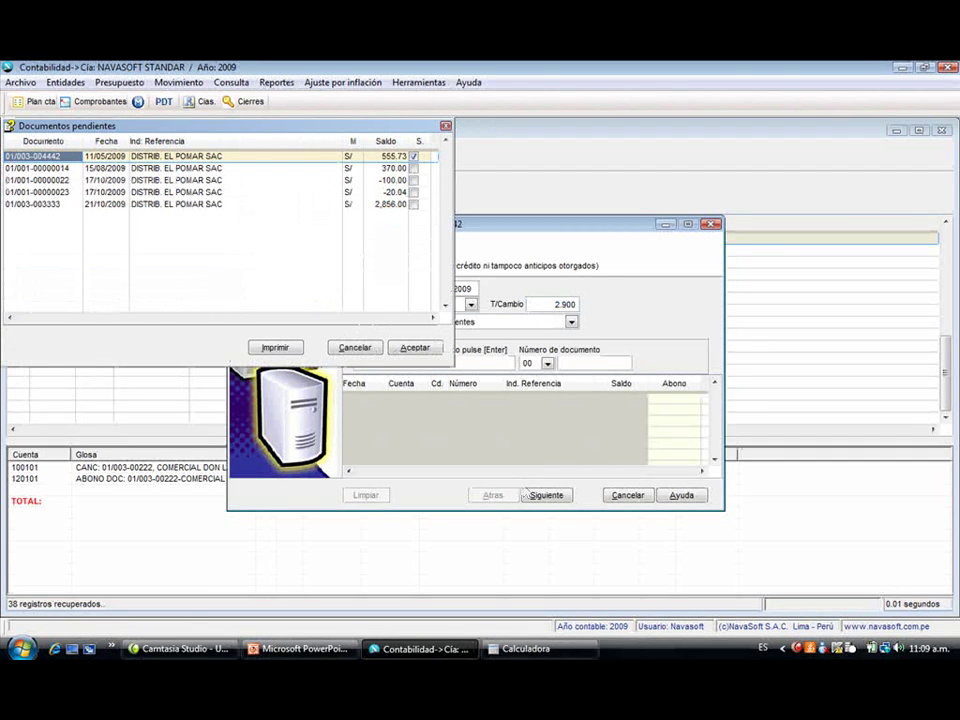
pyautogui.press('Down')
pyautogui.press('space')
pyautogui.press('Return')
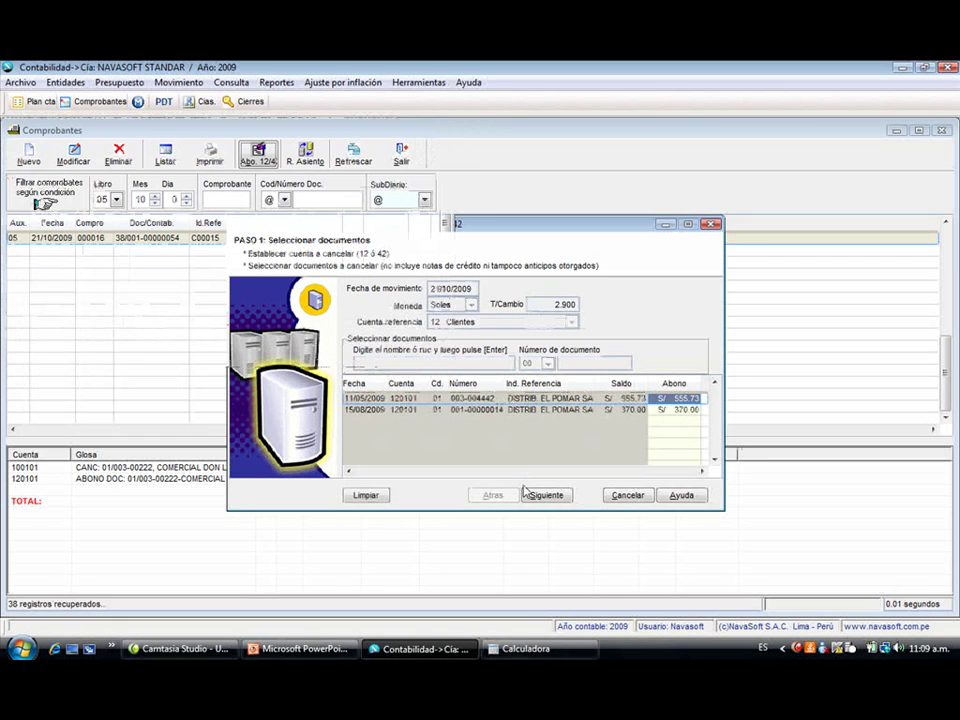
pyautogui.click(679, 410)
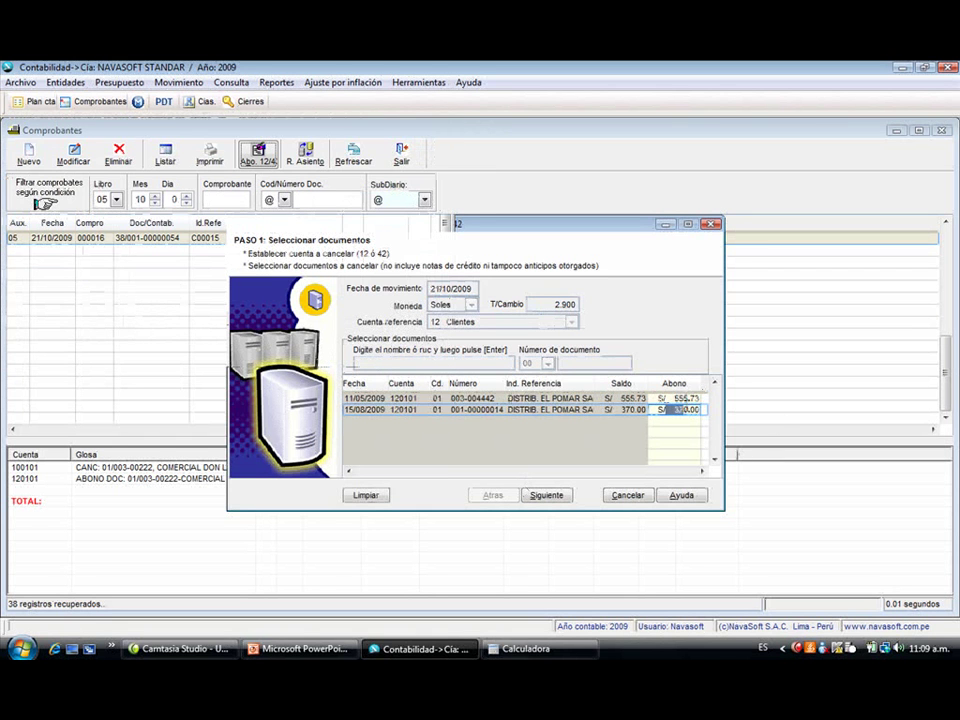
pyautogui.write('150')
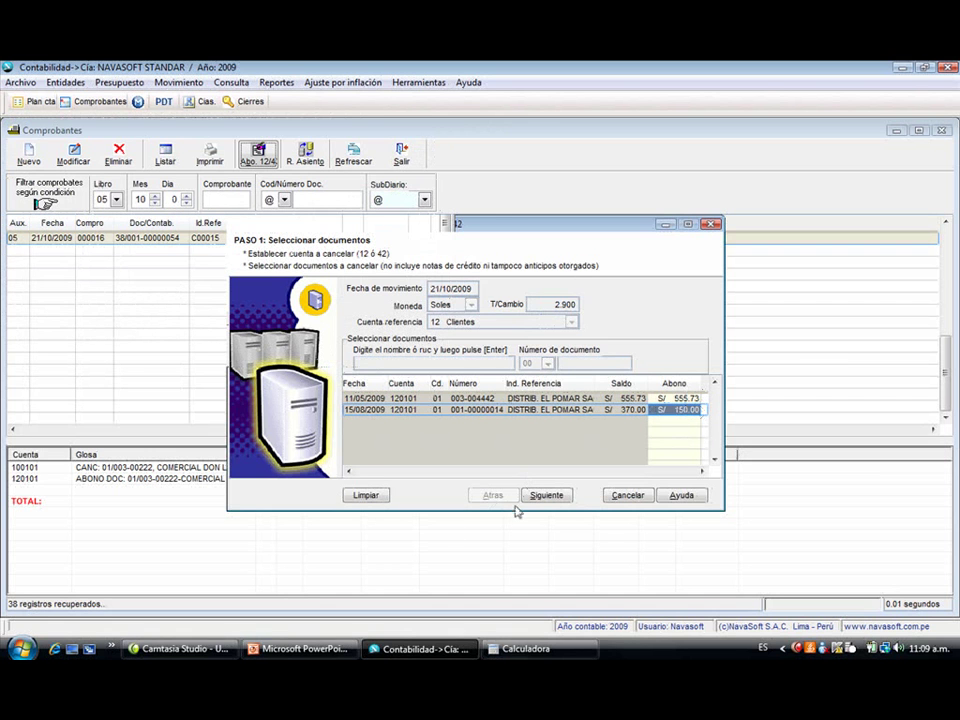
# - Pay from cash account 100101 and submit the 705.73 payment
pyautogui.click(524, 499)
pyautogui.press('Tab')
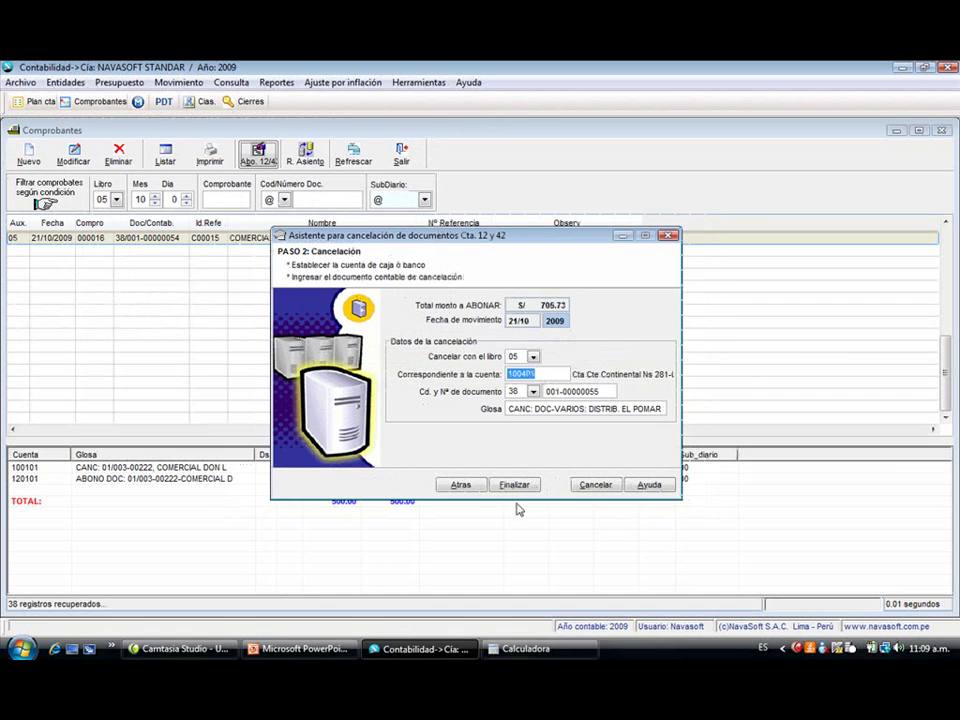
pyautogui.write('1001')
pyautogui.press('Return')
pyautogui.press('Return')
pyautogui.press('Return')
pyautogui.press('Return')
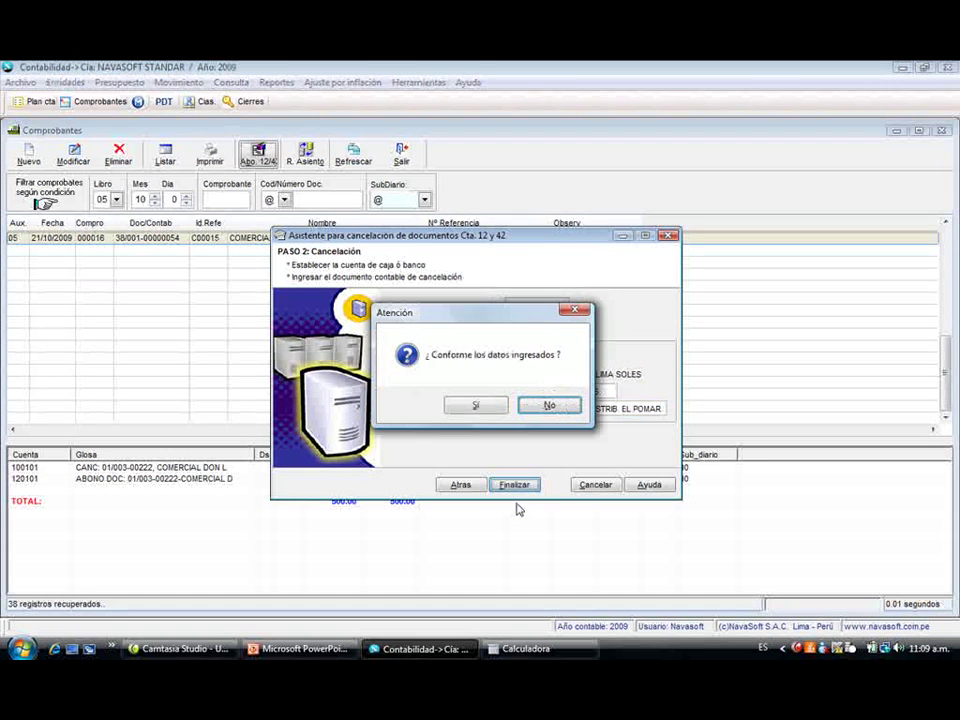
pyautogui.press('Return')
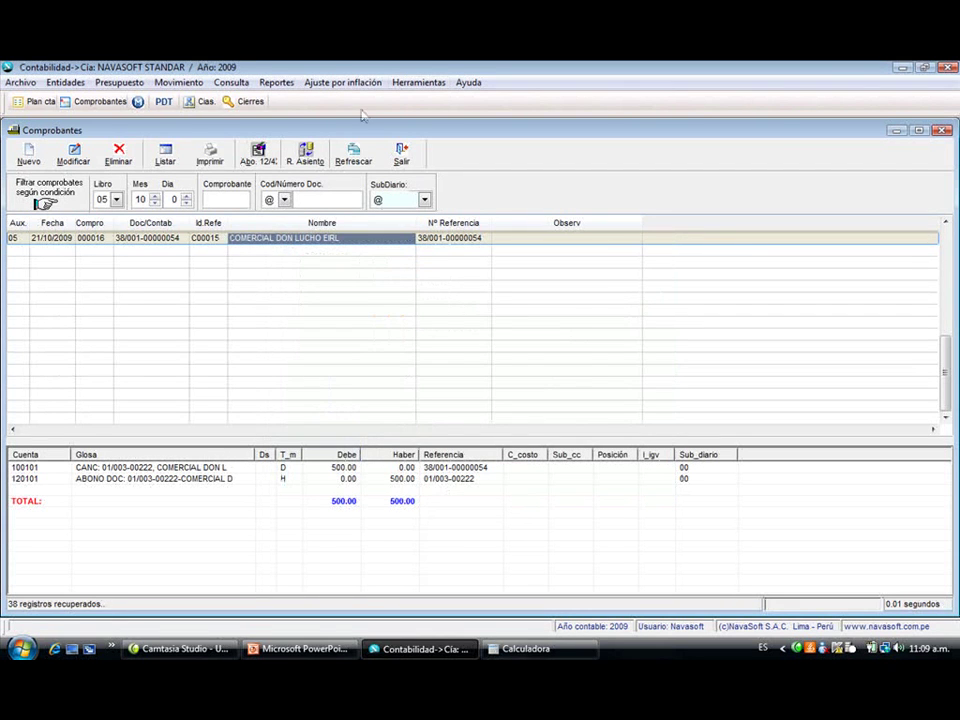
# - Start a payment, search pending documents for 'DIS', then abandon the wizard
pyautogui.click(258, 153)
pyautogui.click(458, 482)
pyautogui.write('DIS')
pyautogui.press('Return')
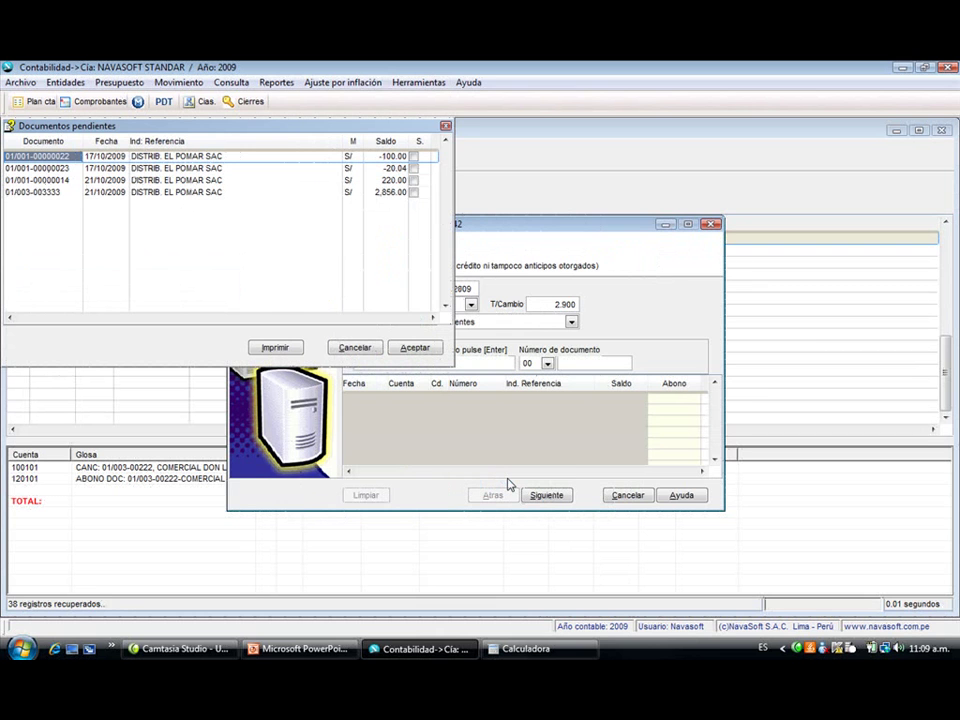
pyautogui.press('Escape')
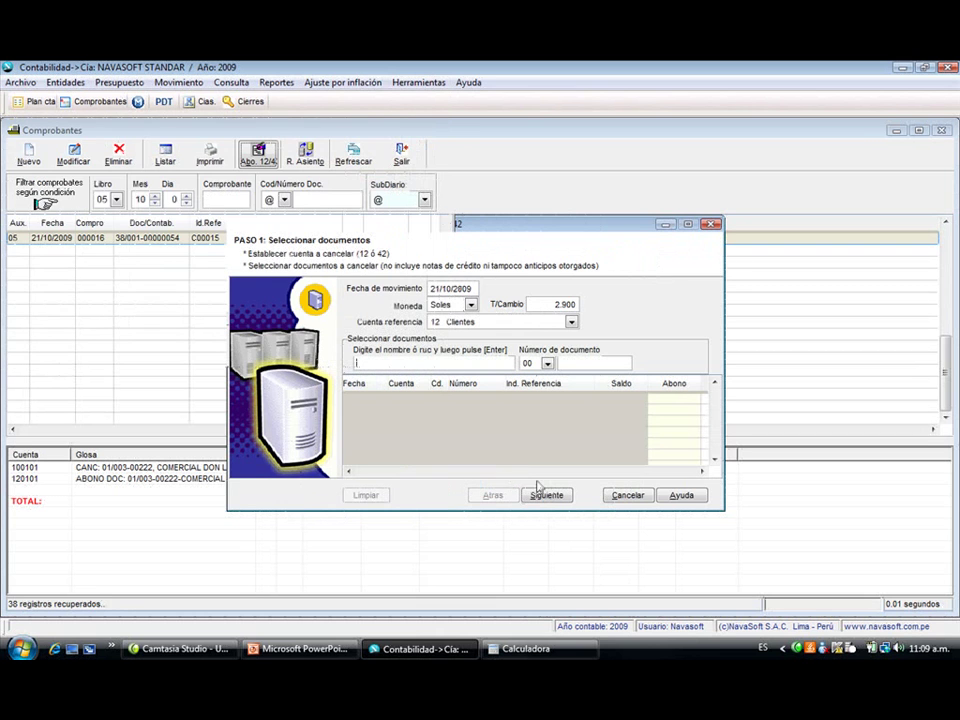
pyautogui.click(626, 500)
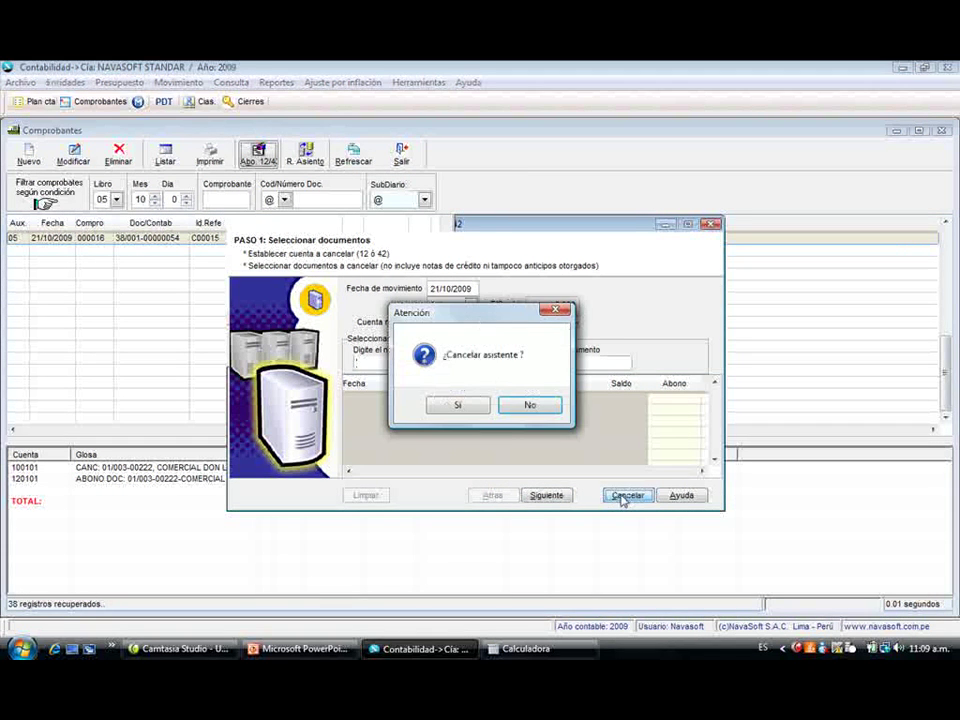
pyautogui.click(466, 406)
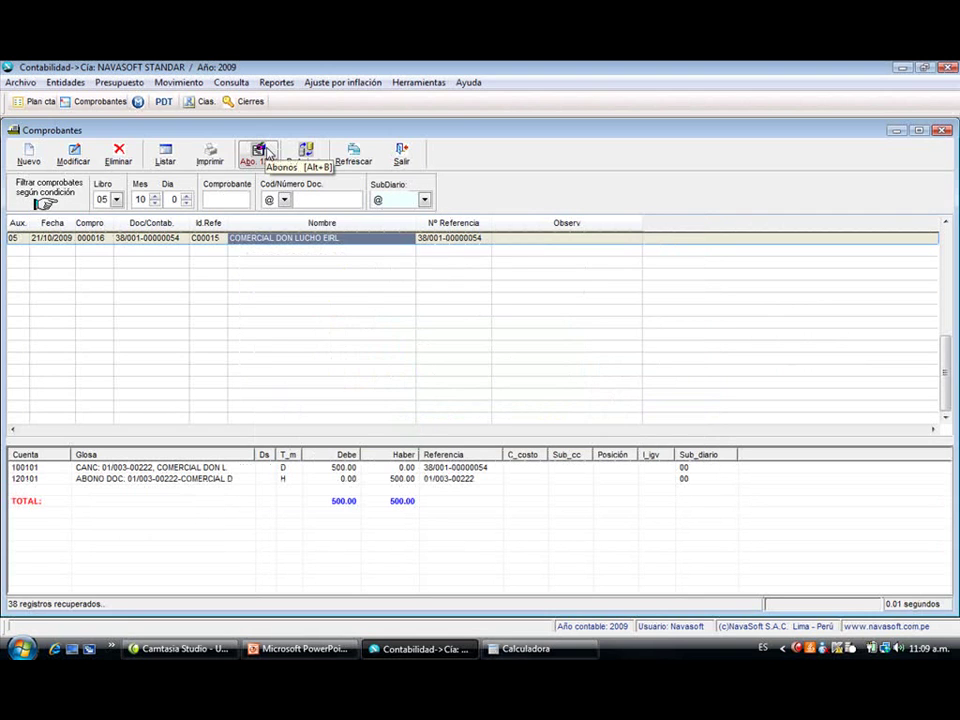
# - Restart the payment and tick document 01/003-003333 from the full pending list
pyautogui.click(264, 152)
pyautogui.press('Return')
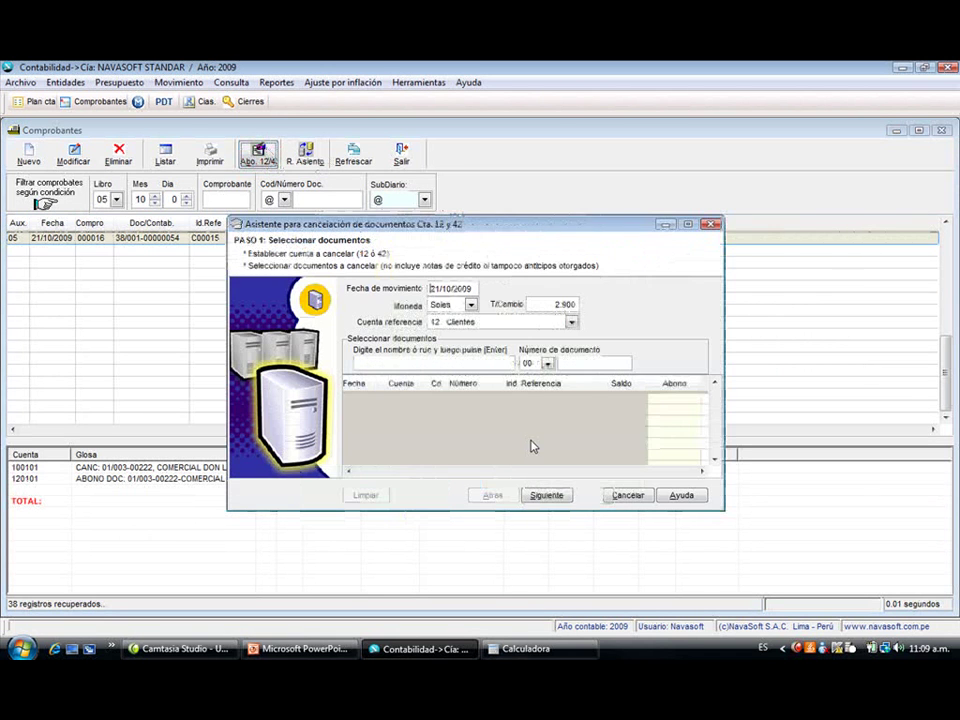
pyautogui.press('Return')
pyautogui.press('Return')
pyautogui.press('Return')
pyautogui.press('Return')
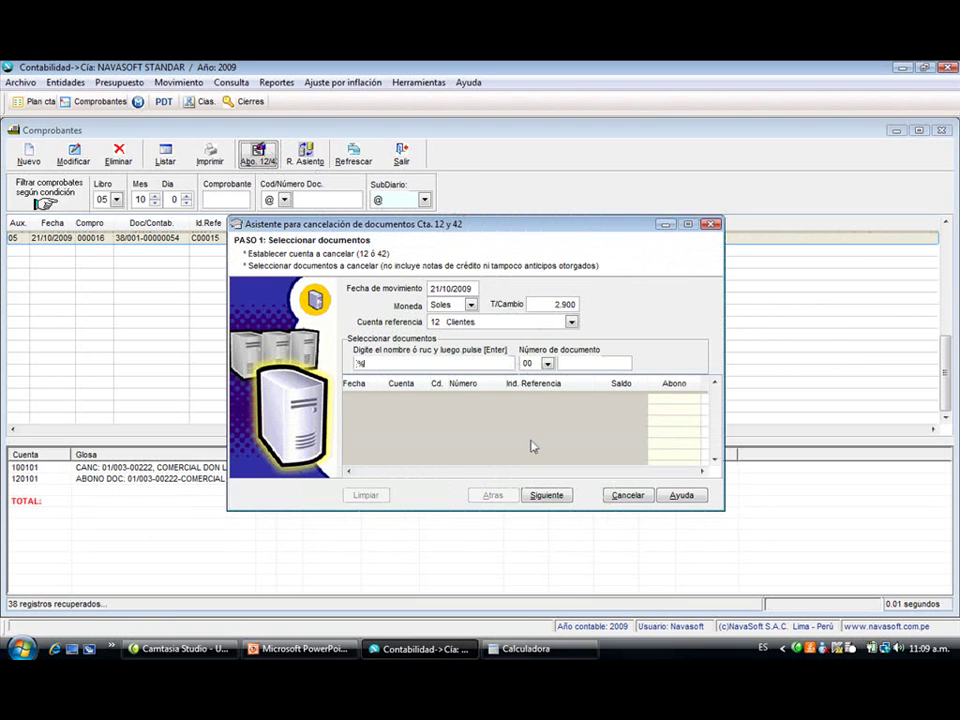
pyautogui.press('Return')
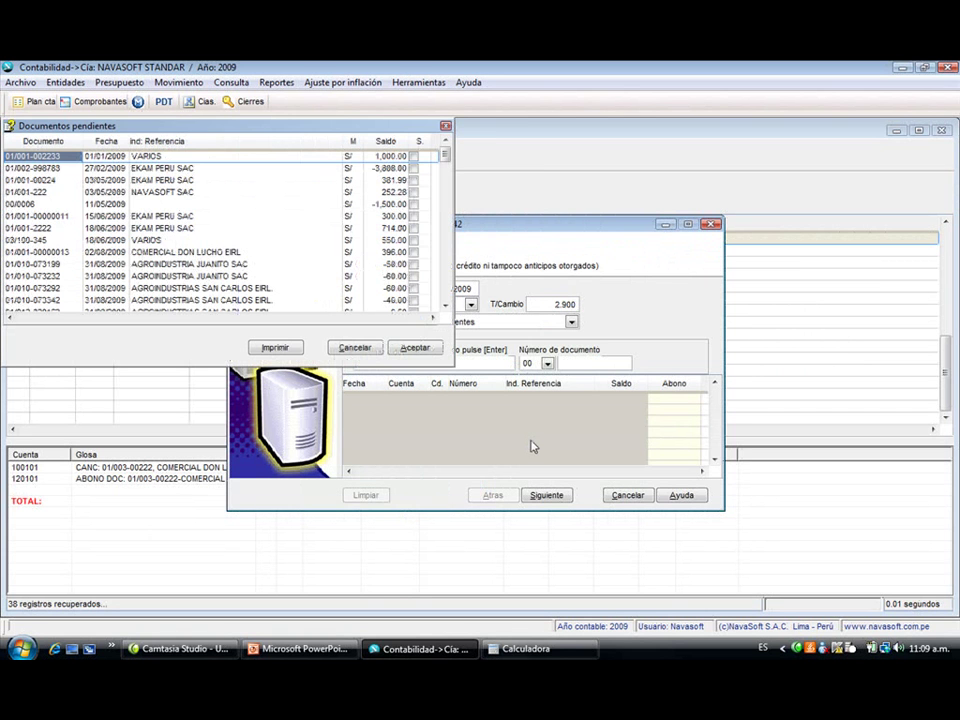
pyautogui.press('Down')
pyautogui.press('Down')
pyautogui.press('Down')
pyautogui.press('Down')
pyautogui.press('Down')
pyautogui.press('Down')
pyautogui.press('Down')
pyautogui.press('Down')
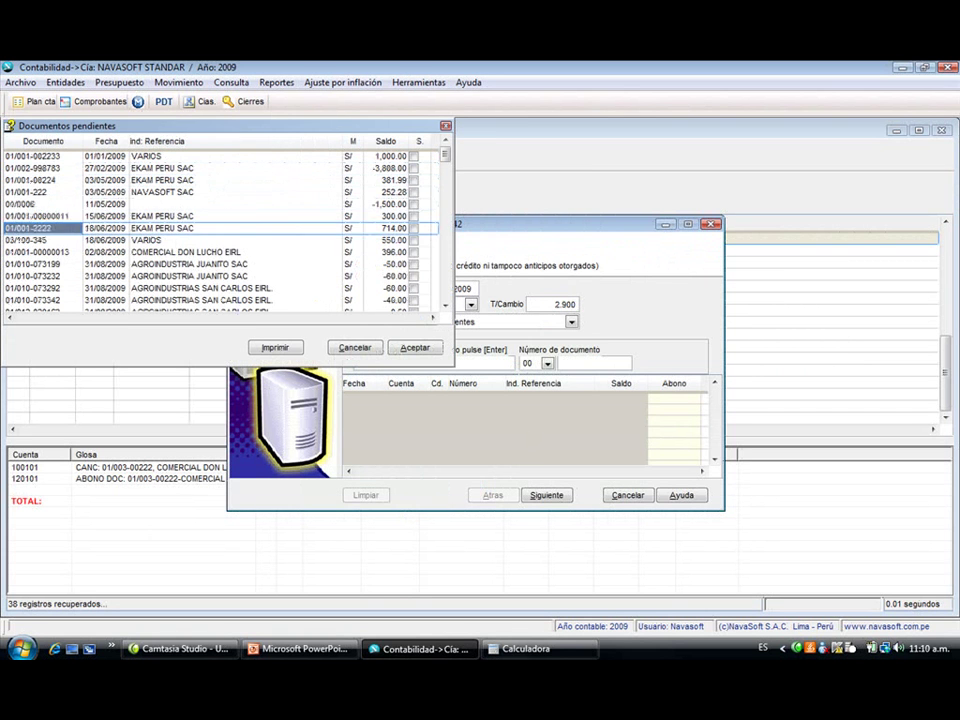
pyautogui.press('Down')
pyautogui.press('Down')
pyautogui.press('Down')
pyautogui.press('Down')
pyautogui.press('Down')
pyautogui.press('Down')
pyautogui.press('Down')
pyautogui.press('Down')
pyautogui.press('Down')
pyautogui.press('Down')
pyautogui.press('Down')
pyautogui.press('Down')
pyautogui.press('Down')
pyautogui.press('Down')
pyautogui.press('Down')
pyautogui.press('Down')
pyautogui.press('Down')
pyautogui.press('Down')
pyautogui.press('Down')
pyautogui.press('Down')
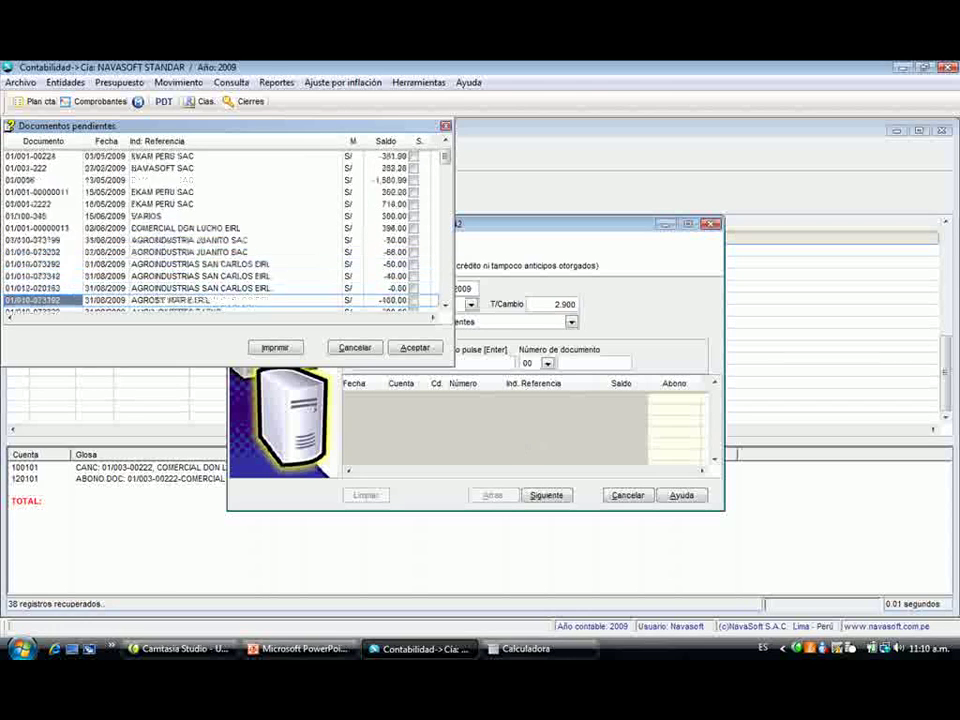
pyautogui.press('Down')
pyautogui.press('Down')
pyautogui.press('Down')
pyautogui.press('Down')
pyautogui.press('Down')
pyautogui.press('Down')
pyautogui.press('Down')
pyautogui.press('Down')
pyautogui.press('Down')
pyautogui.press('Down')
pyautogui.press('Down')
pyautogui.press('Down')
pyautogui.press('Down')
pyautogui.press('Down')
pyautogui.press('Down')
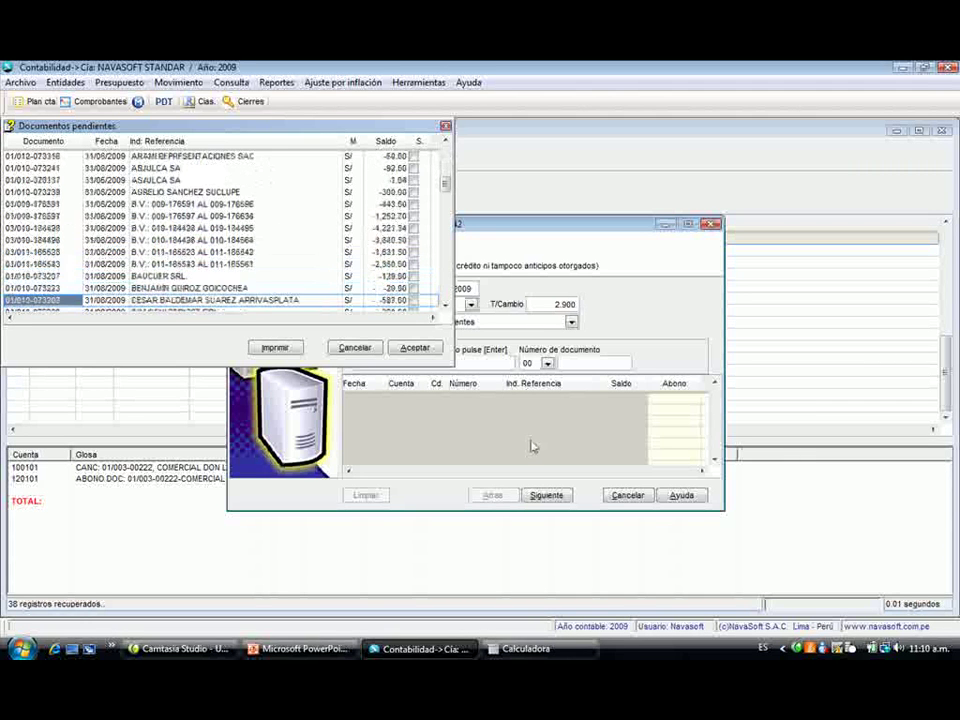
pyautogui.press('Down')
pyautogui.press('Down')
pyautogui.press('Down')
pyautogui.press('Down')
pyautogui.press('Down')
pyautogui.press('Down')
pyautogui.press('Down')
pyautogui.press('Down')
pyautogui.press('Down')
pyautogui.press('Down')
pyautogui.press('Down')
pyautogui.press('Down')
pyautogui.press('Down')
pyautogui.press('Down')
pyautogui.press('Down')
pyautogui.press('Down')
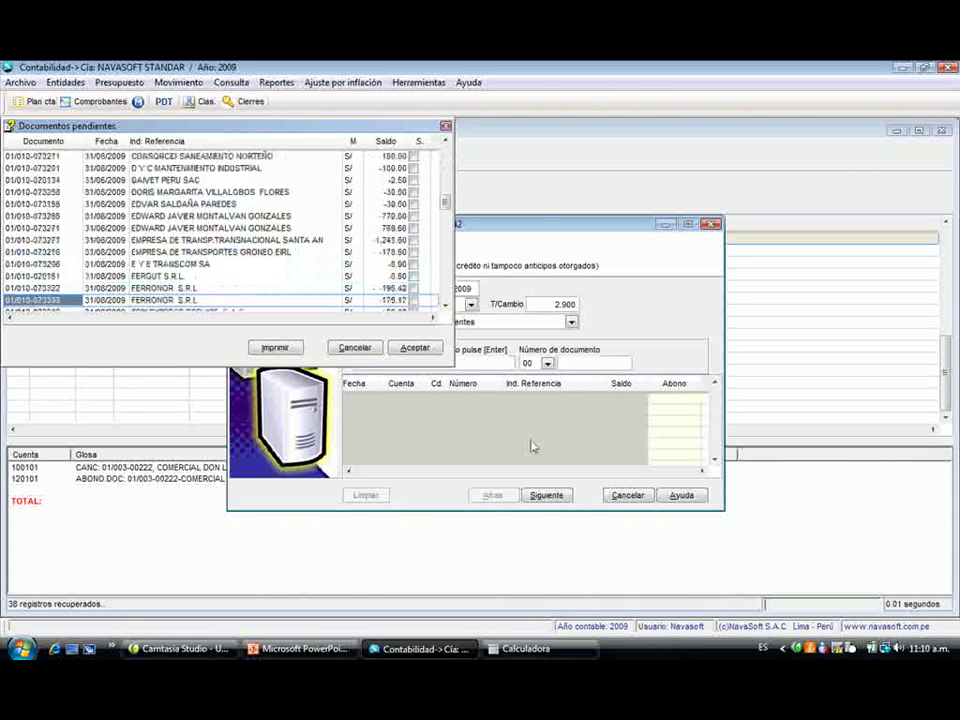
pyautogui.press('Down')
pyautogui.press('Down')
pyautogui.press('Down')
pyautogui.press('Down')
pyautogui.press('Down')
pyautogui.press('Down')
pyautogui.press('Down')
pyautogui.press('Down')
pyautogui.press('Down')
pyautogui.press('Down')
pyautogui.press('Down')
pyautogui.press('Down')
pyautogui.press('Down')
pyautogui.press('Down')
pyautogui.press('Down')
pyautogui.press('Down')
pyautogui.press('Down')
pyautogui.press('Down')
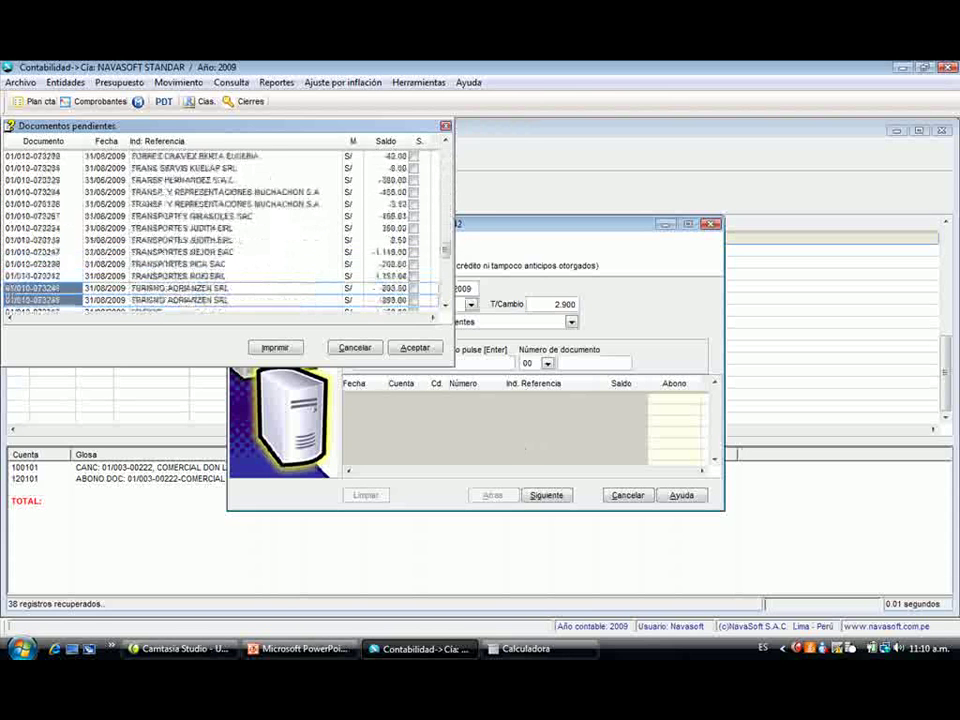
pyautogui.press('Down')
pyautogui.press('Down')
pyautogui.press('Down')
pyautogui.press('Down')
pyautogui.press('Down')
pyautogui.press('Down')
pyautogui.press('Up')
pyautogui.press('Up')
pyautogui.press('Up')
pyautogui.press('Up')
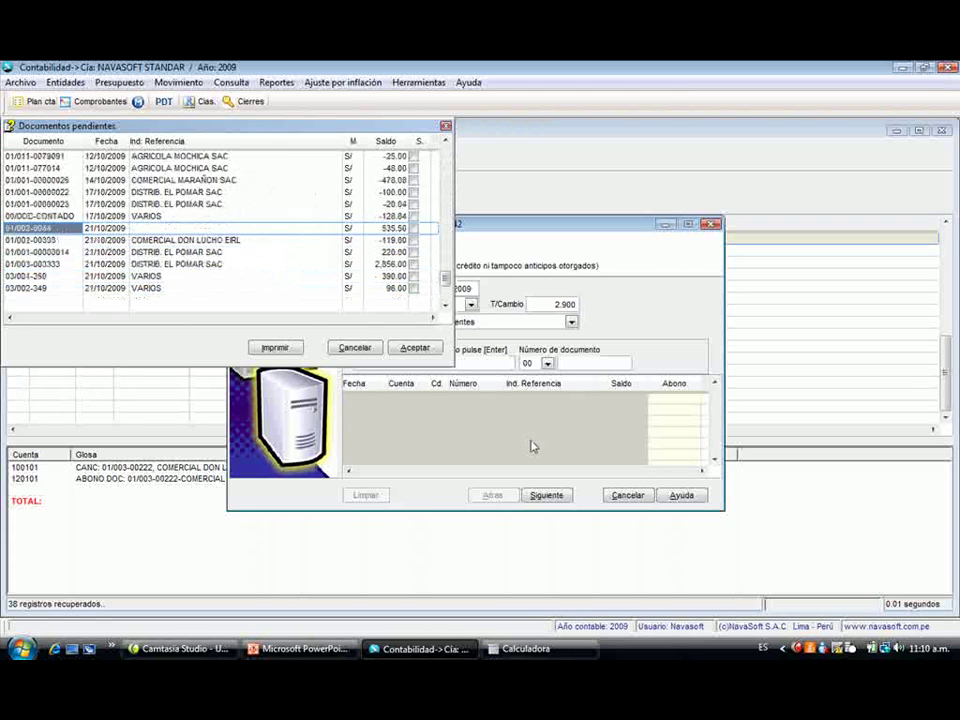
pyautogui.press('Down')
pyautogui.press('Down')
pyautogui.press('space')
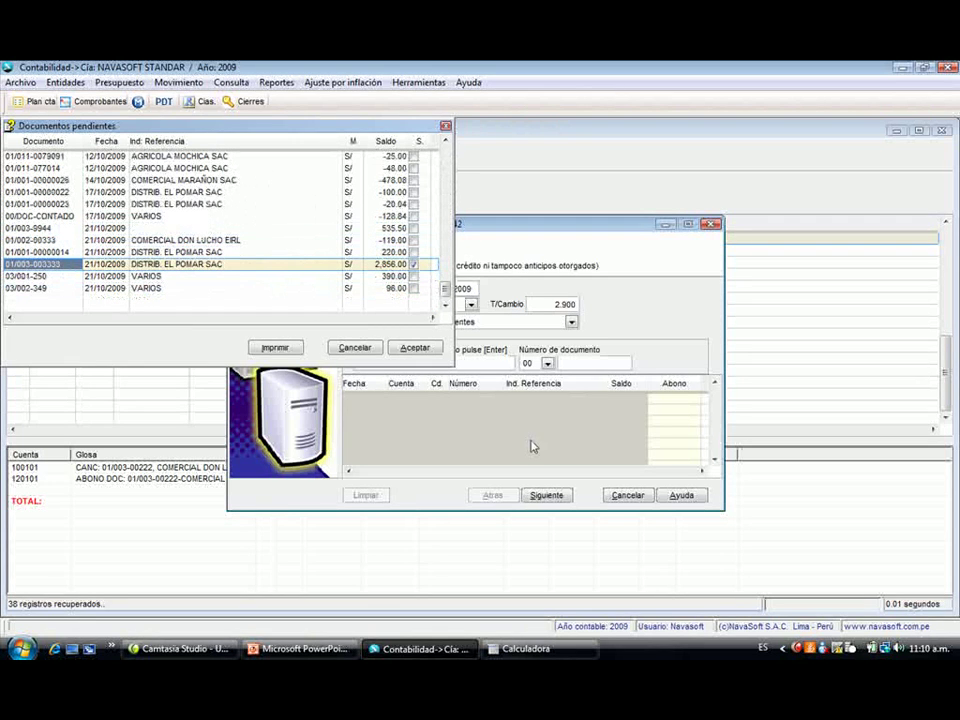
pyautogui.press('Return')
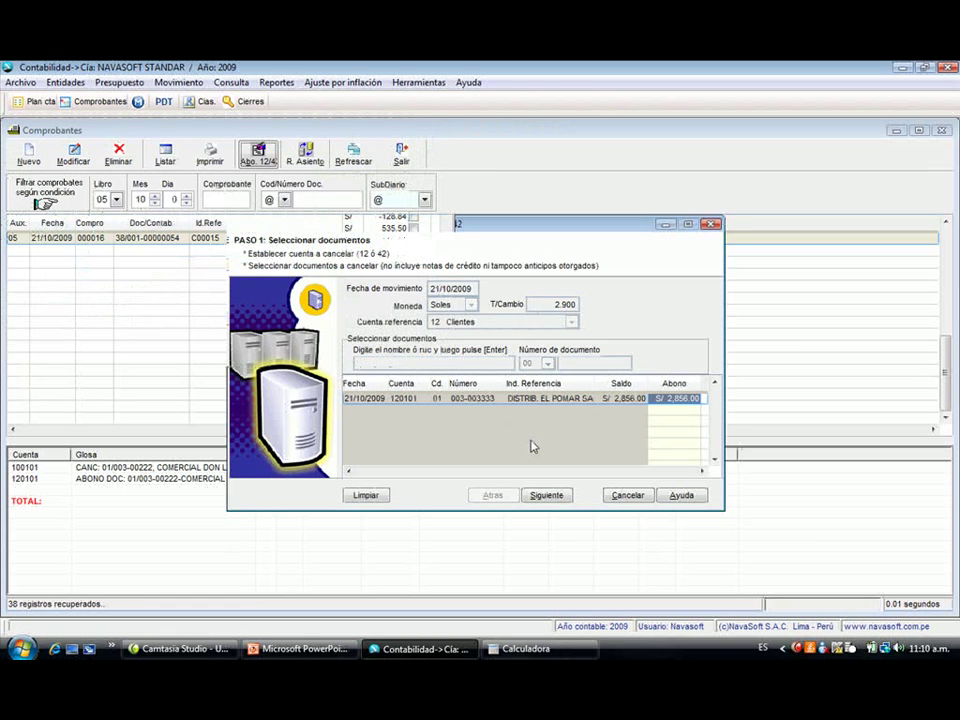
# - Pay from book 06, bank account 100401, with document number 9880, and confirm
pyautogui.click(547, 496)
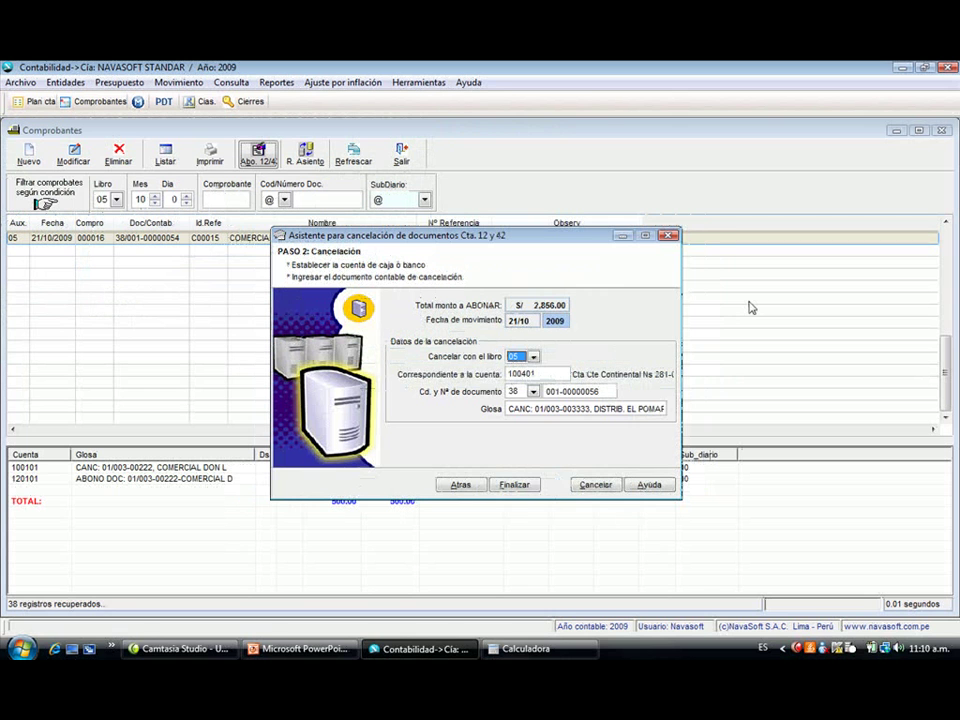
pyautogui.press('Down')
pyautogui.hotkey('alt', 'Down')
pyautogui.press('Return')
pyautogui.press('Tab')
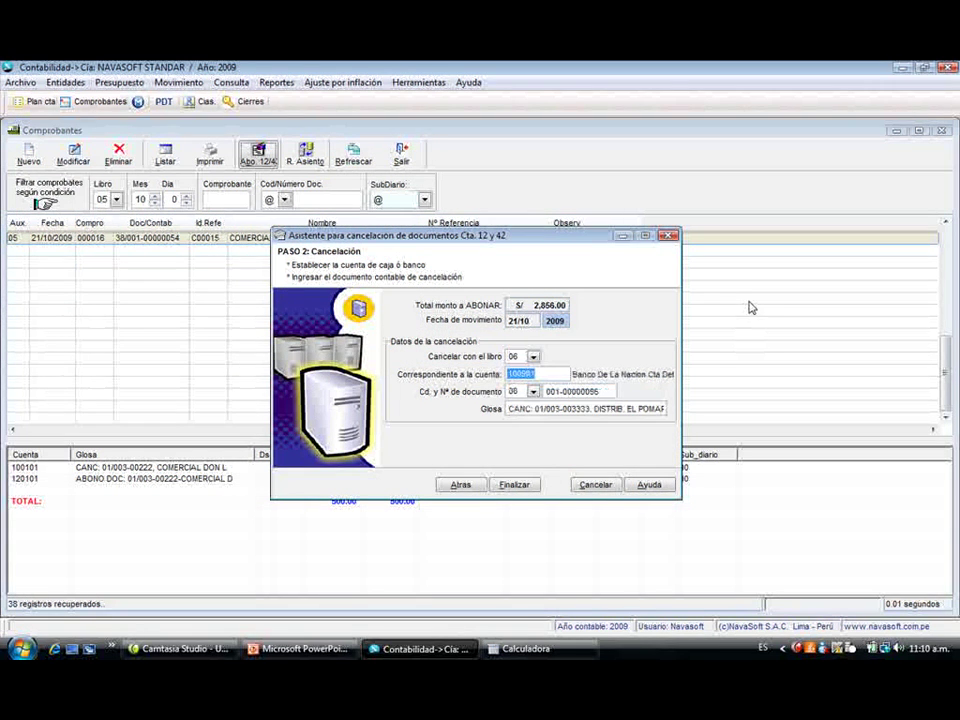
pyautogui.write('1004')
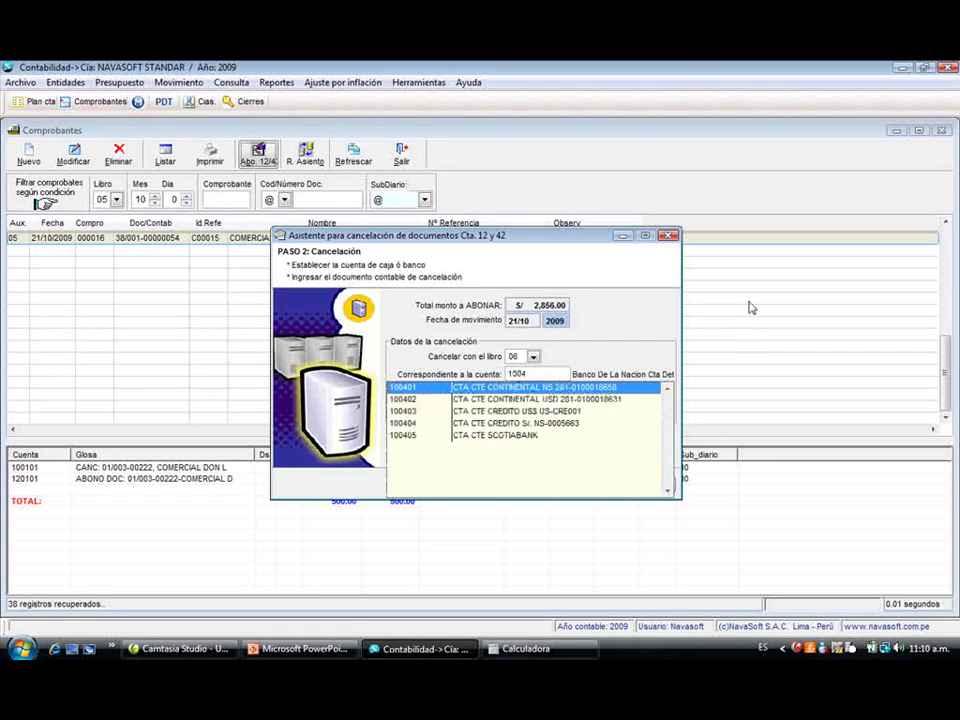
pyautogui.press('Return')
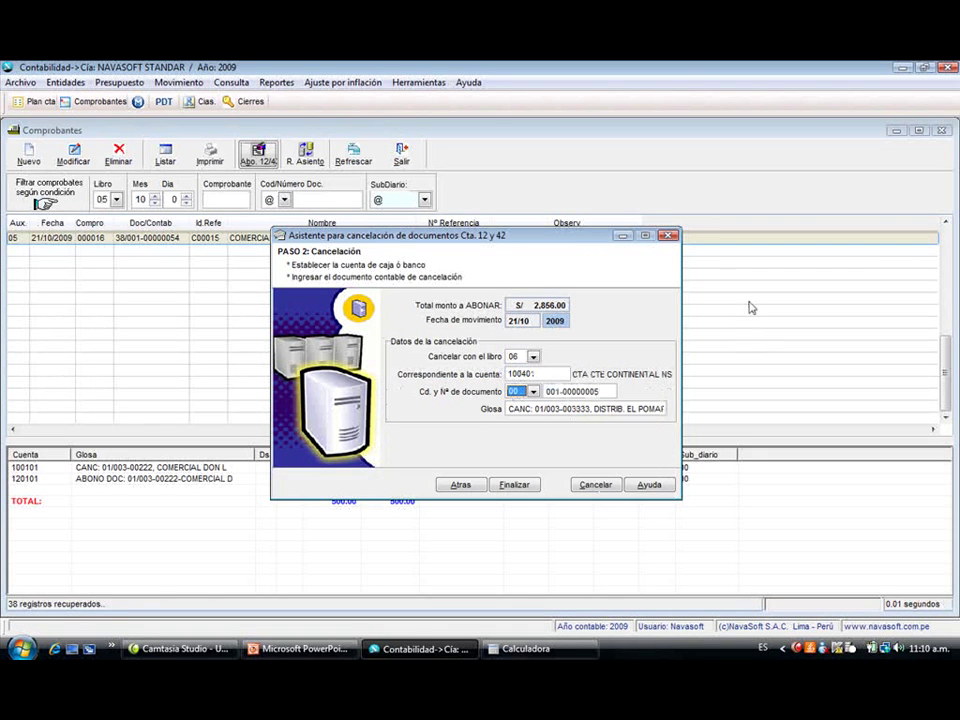
pyautogui.press('Tab')
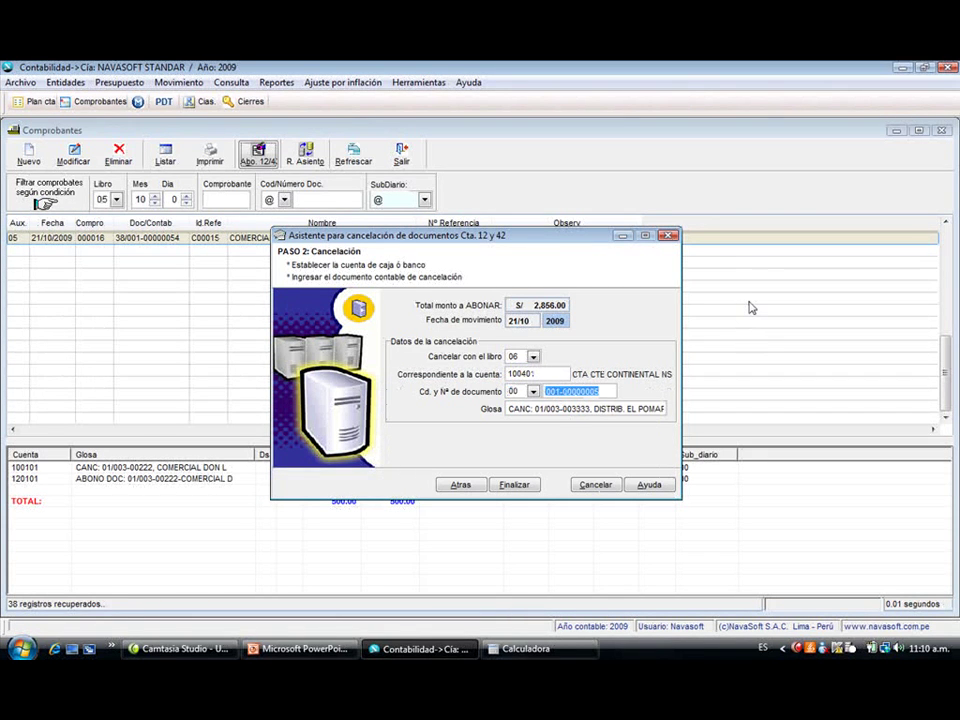
pyautogui.write('9880')
pyautogui.press('Tab')
pyautogui.press('Tab')
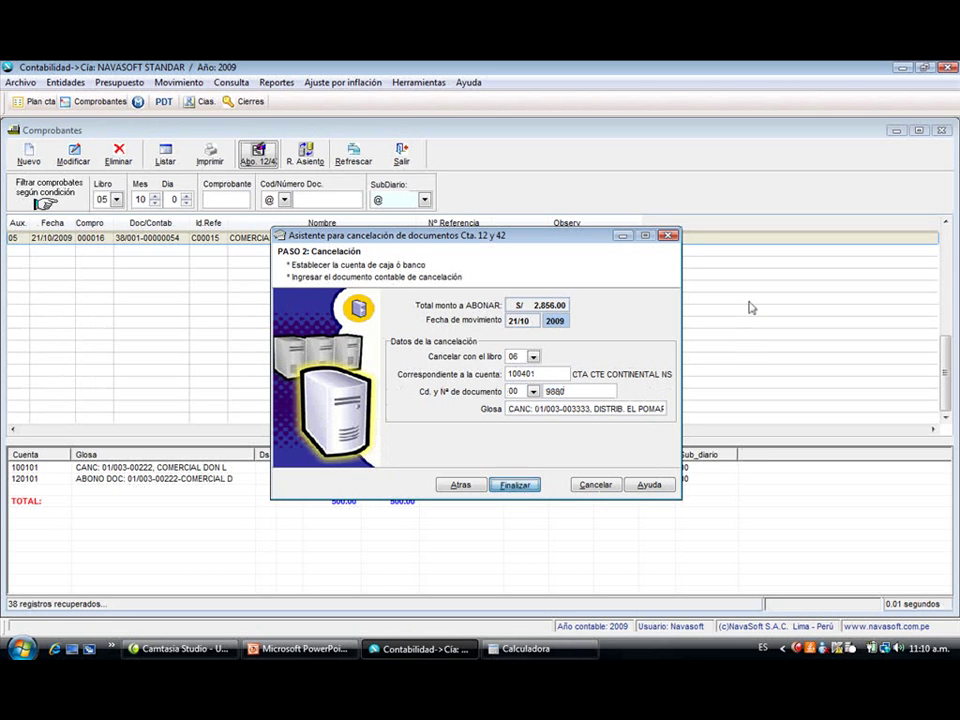
pyautogui.press('Return')
pyautogui.press('s')
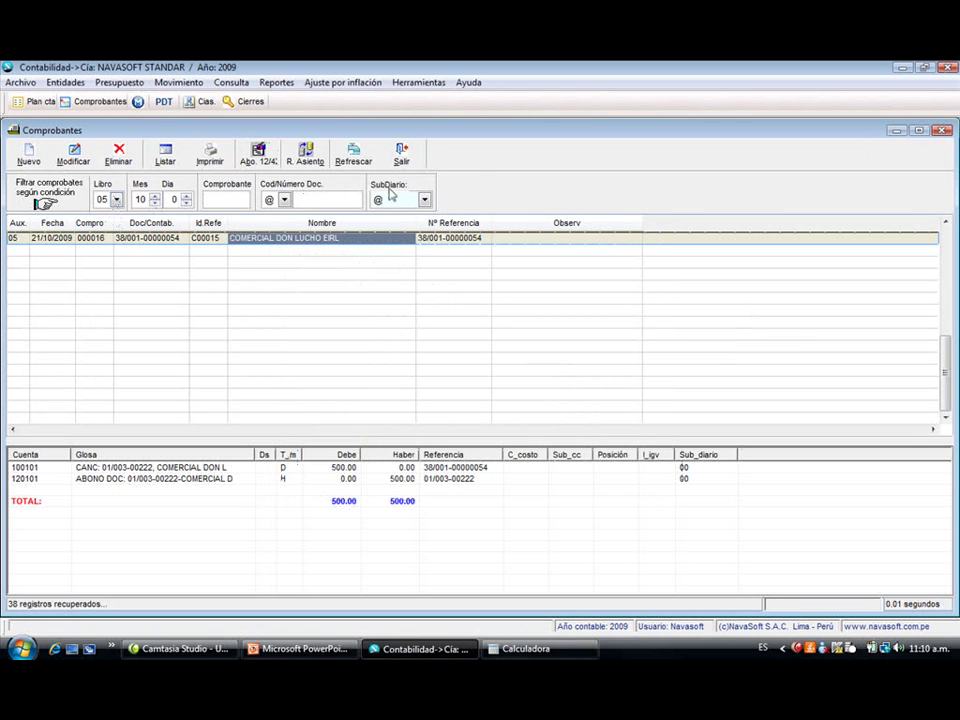
# - Filter the register to book 06 and show the DISTRIB. EL POMAR SAC voucher's entry lines
pyautogui.click(354, 152)
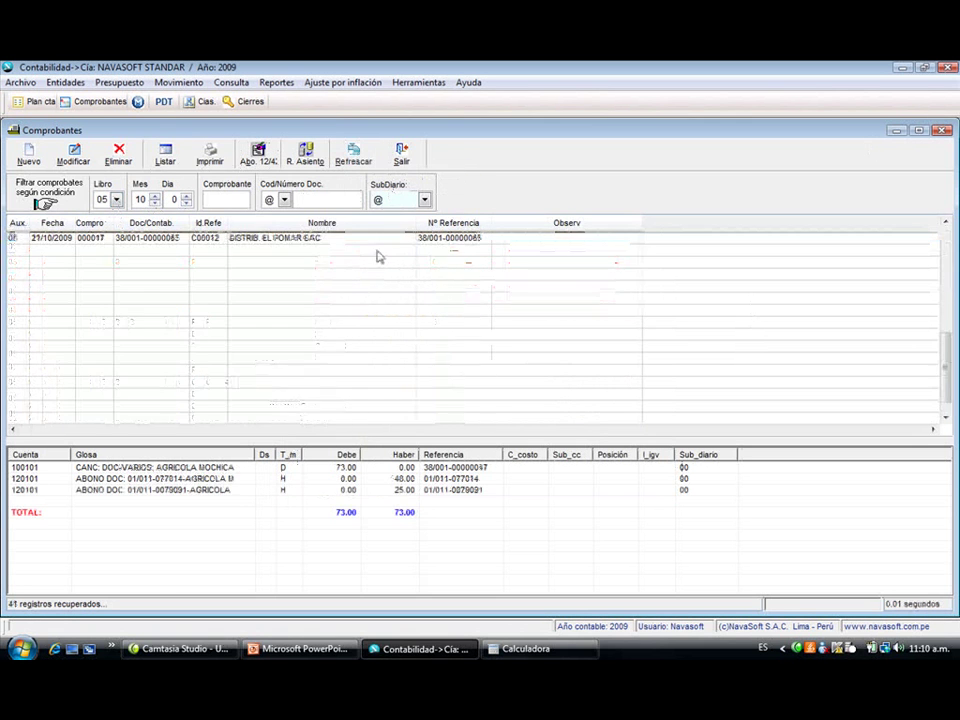
pyautogui.scroll(1, 377, 241)
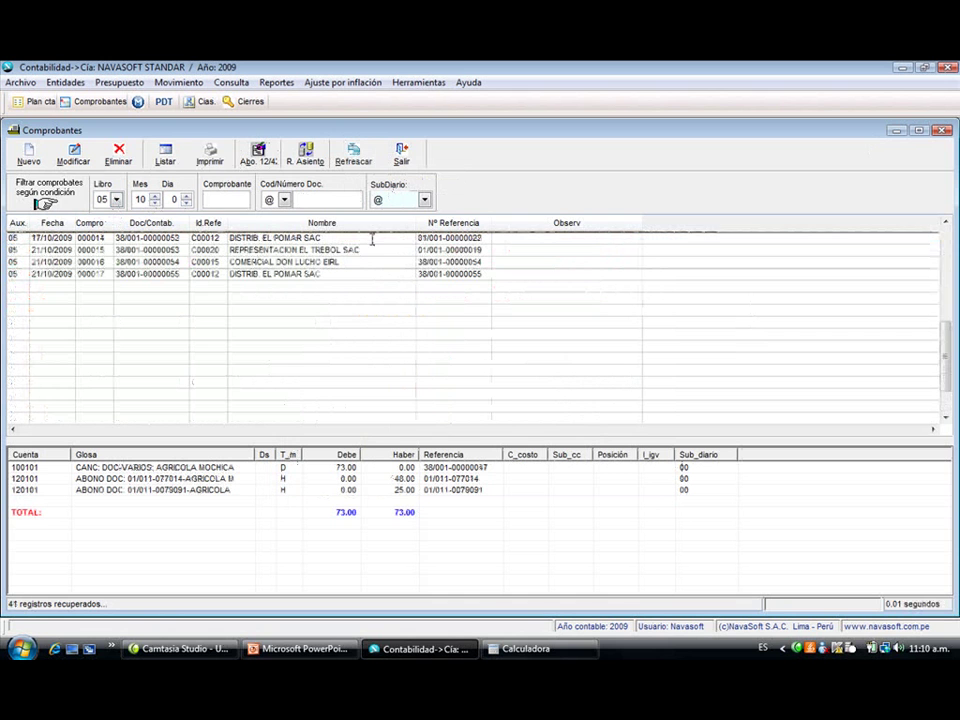
pyautogui.click(116, 199)
pyautogui.click(125, 229)
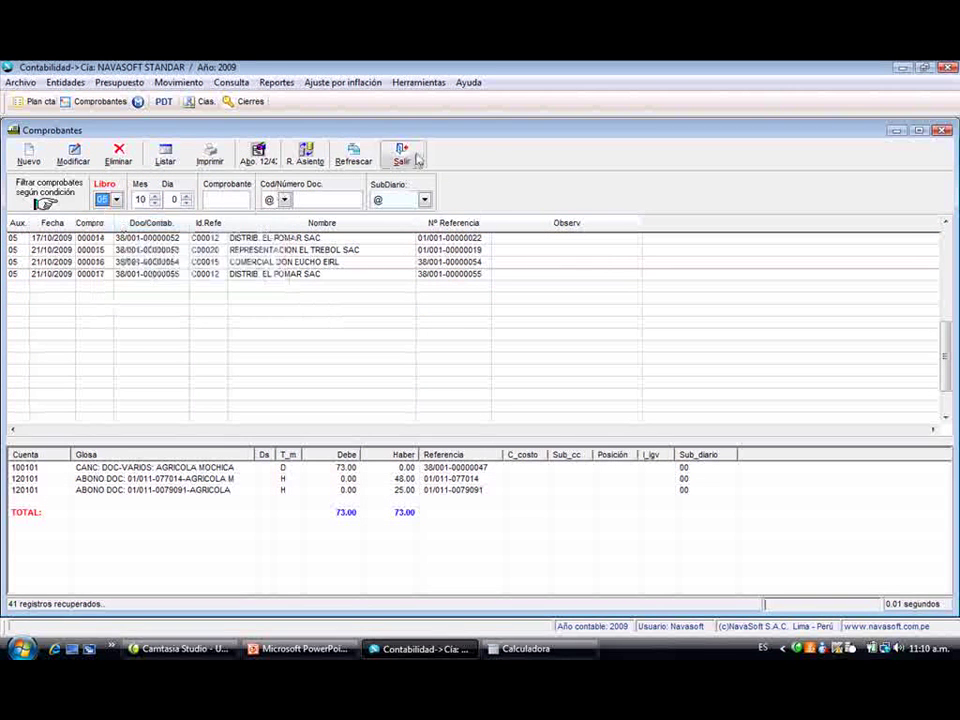
pyautogui.click(353, 155)
pyautogui.click(296, 261)
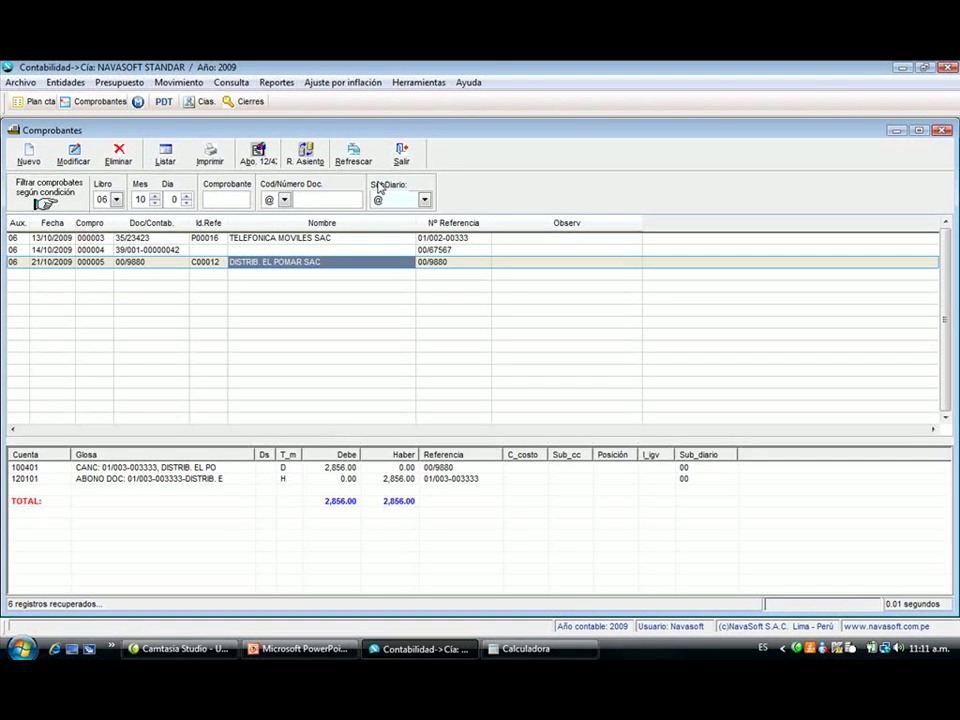
# - Start a new voucher in book 05 with number 00018 and reference DISTRIBUIDORA SAN LUIS SA
pyautogui.click(31, 158)
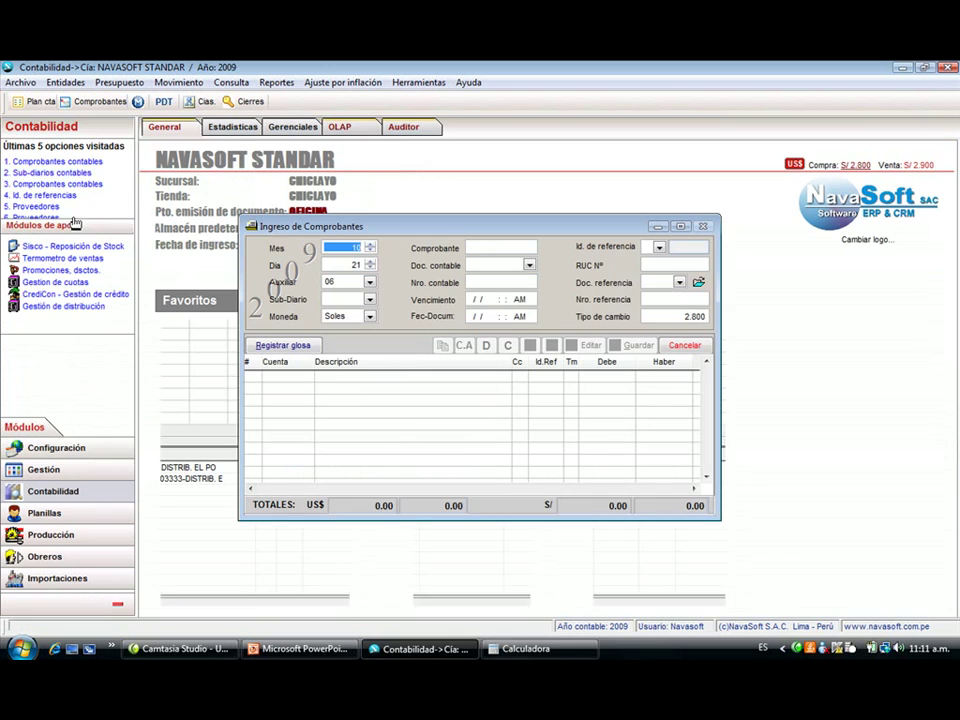
pyautogui.press('Return')
pyautogui.press('Return')
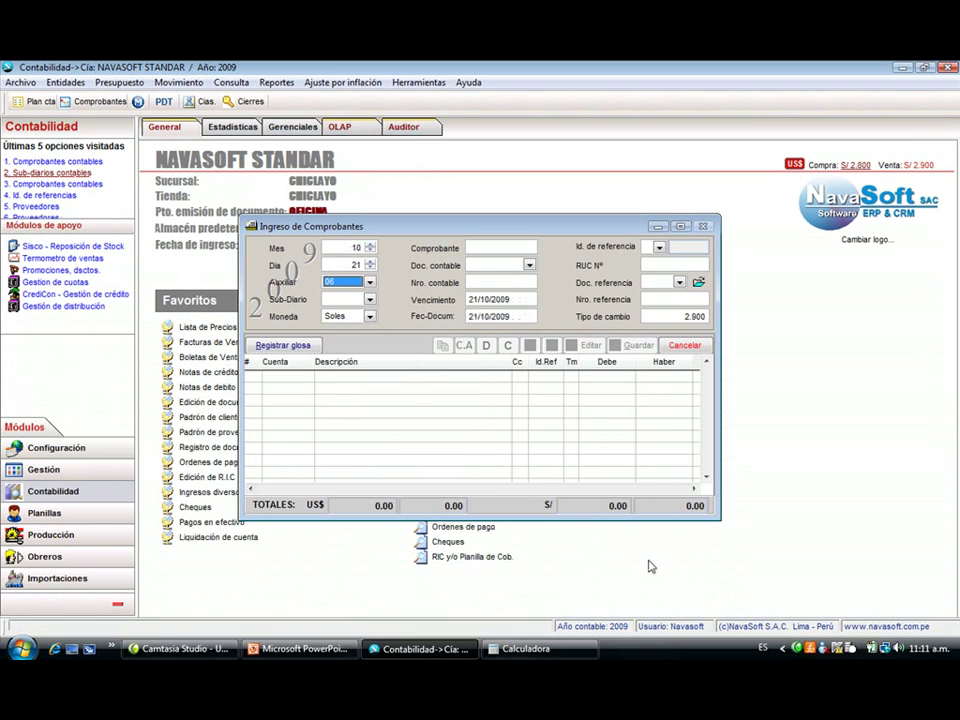
pyautogui.hotkey('alt', 'Down')
pyautogui.press('Return')
pyautogui.press('Return')
pyautogui.press('Return')
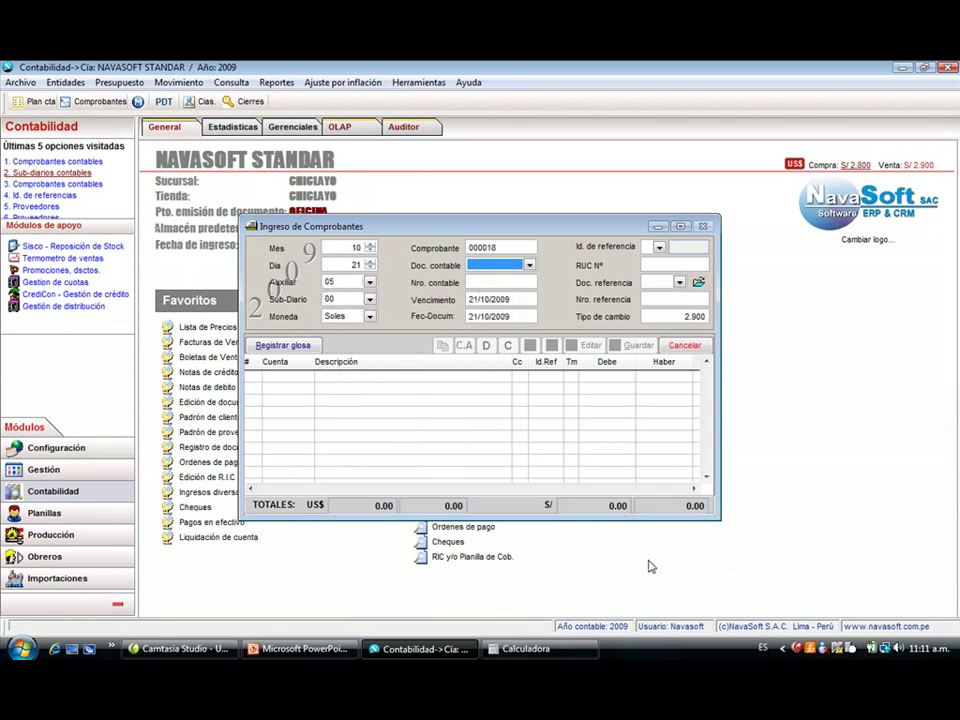
pyautogui.press('Return')
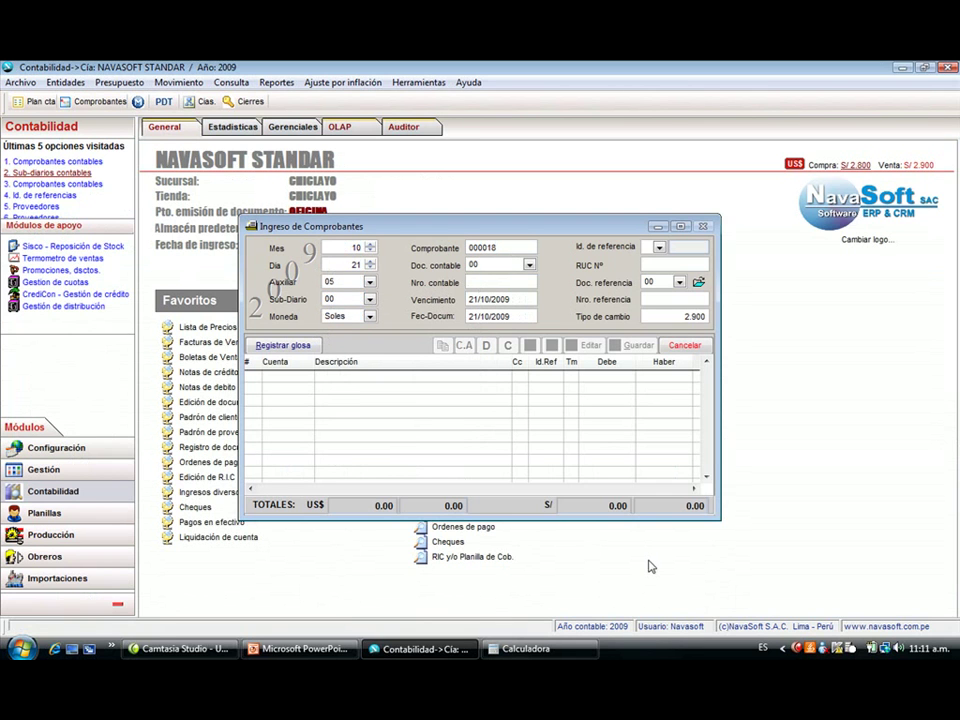
pyautogui.write('00018')
pyautogui.press('Return')
pyautogui.press('Return')
pyautogui.press('Return')
pyautogui.write('C')
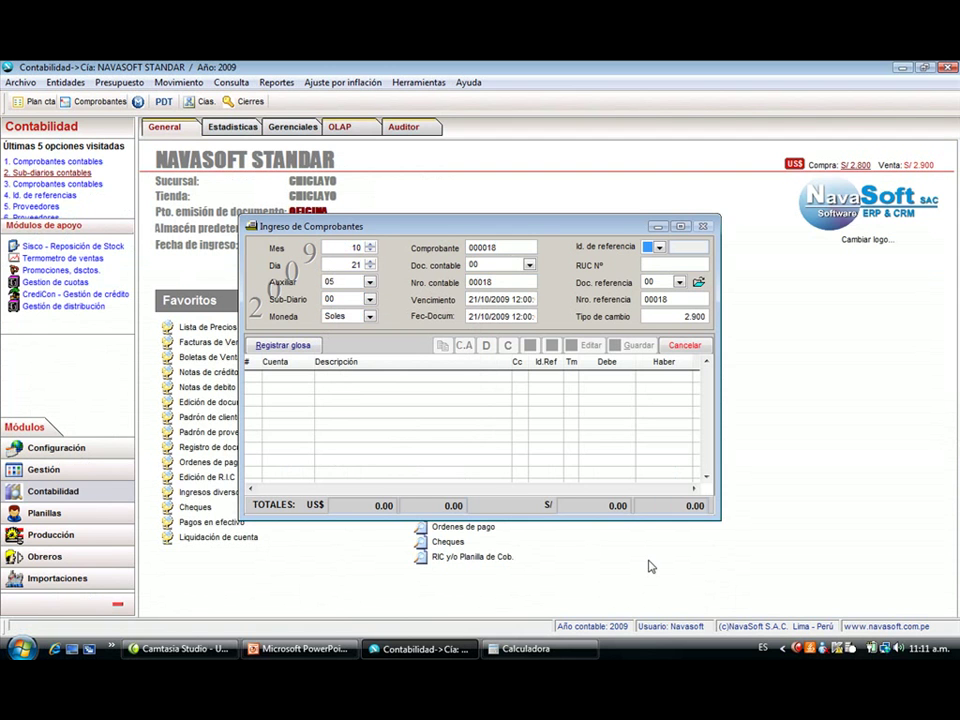
pyautogui.write('20')
pyautogui.press('Return')
pyautogui.press('Down')
pyautogui.press('Down')
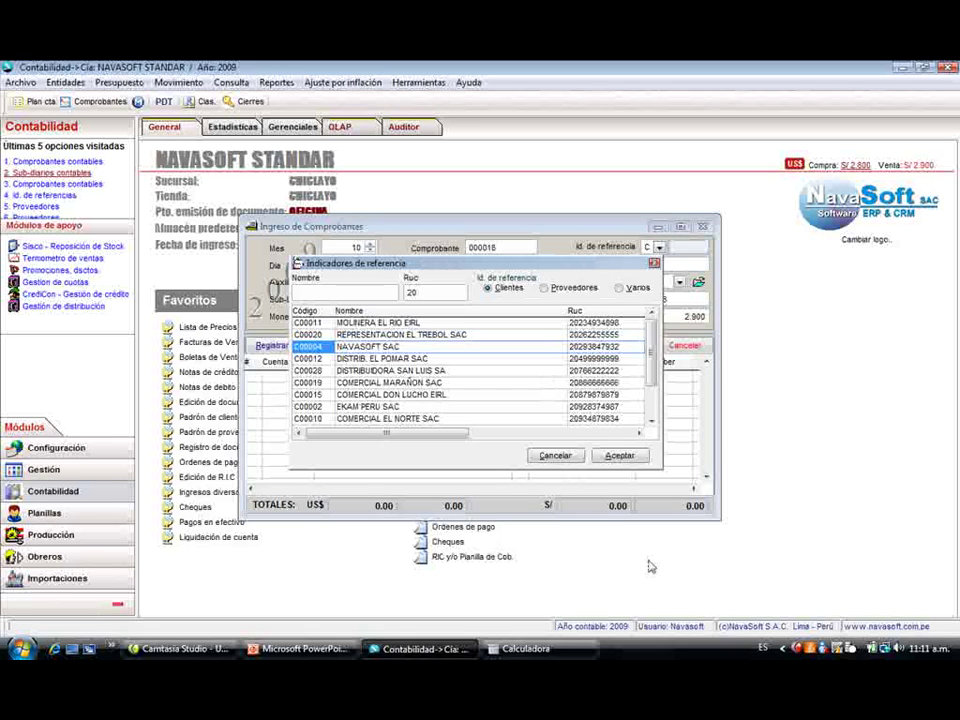
pyautogui.press('Down')
pyautogui.press('Down')
pyautogui.press('Down')
pyautogui.press('Down')
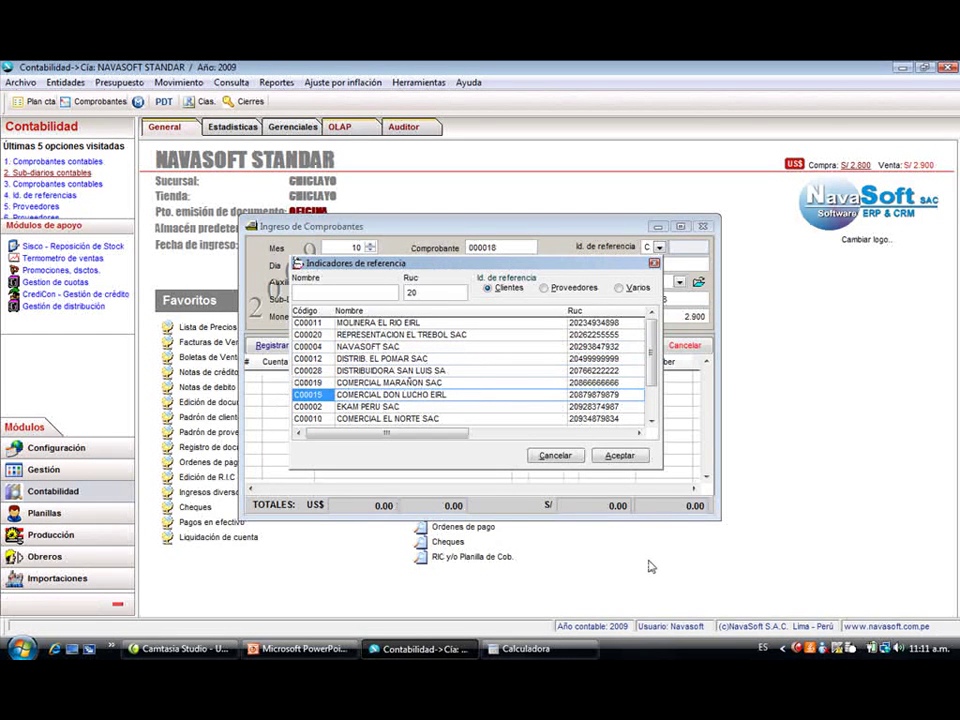
pyautogui.press('Up')
pyautogui.press('Up')
pyautogui.press('Return')
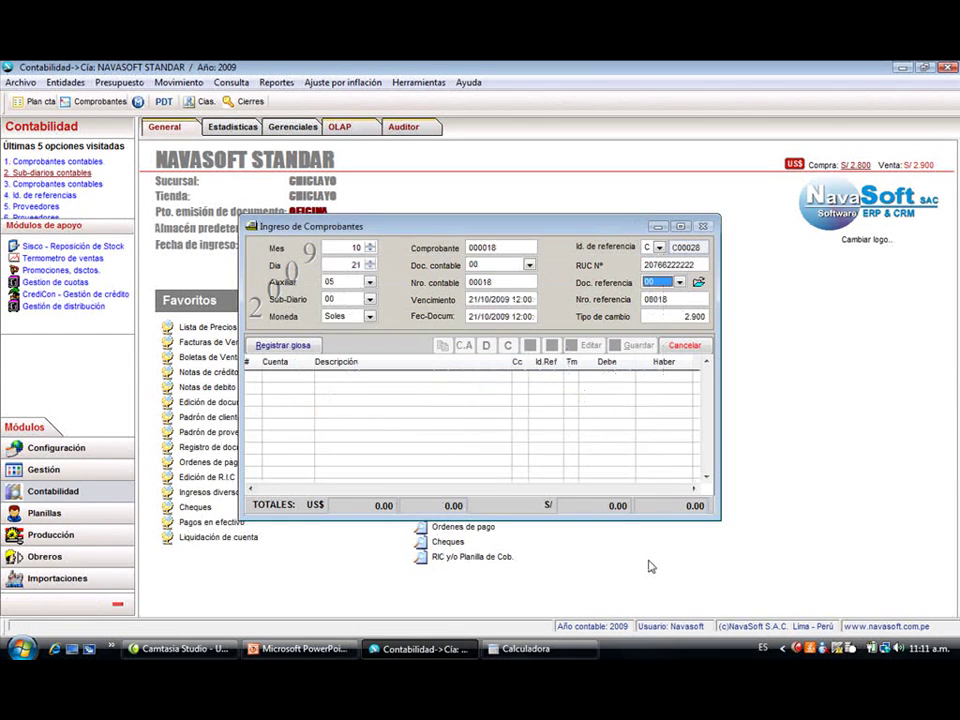
pyautogui.press('Return')
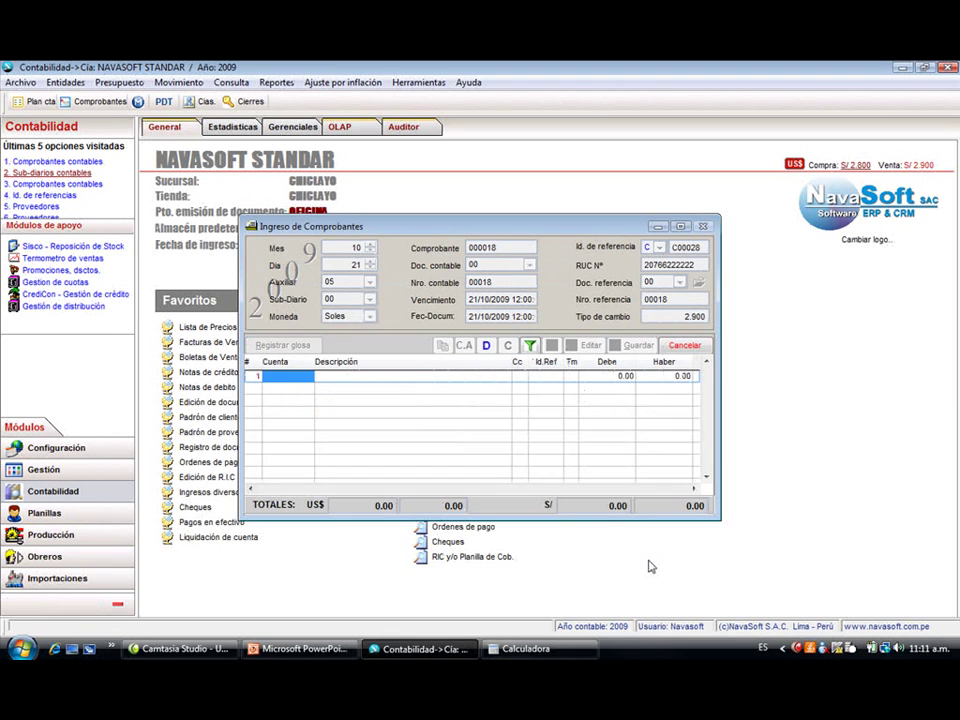
# - Add a 500.00 debit to 100101 CAJA LIMA SOLES described 'ADELANTO COMPRA DE CEMENTO'
pyautogui.press('Return')
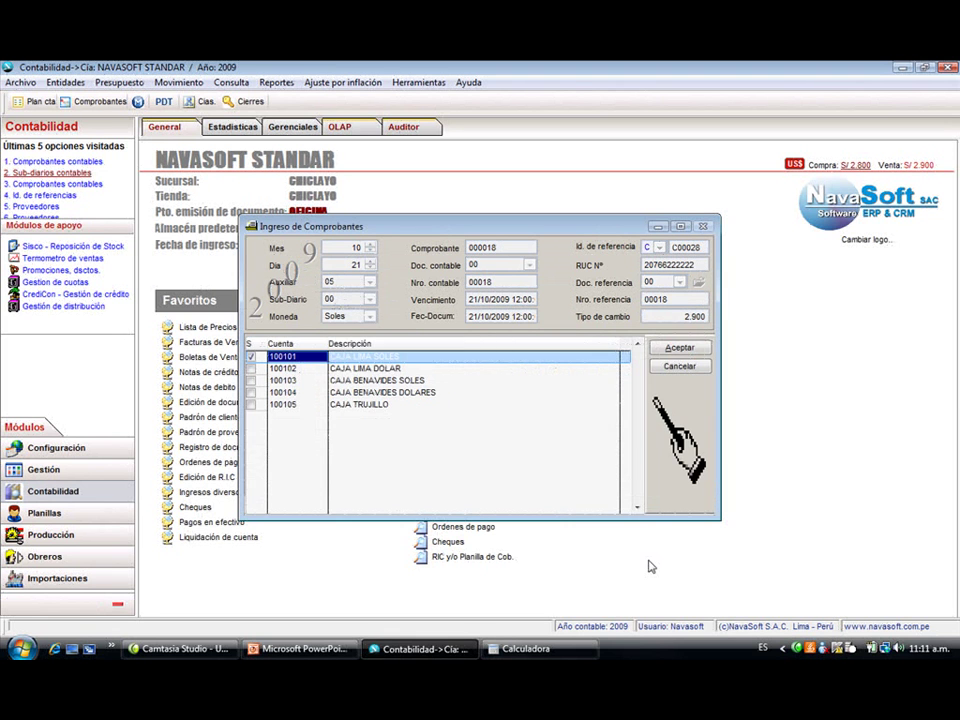
pyautogui.press('Return')
pyautogui.press('Return')
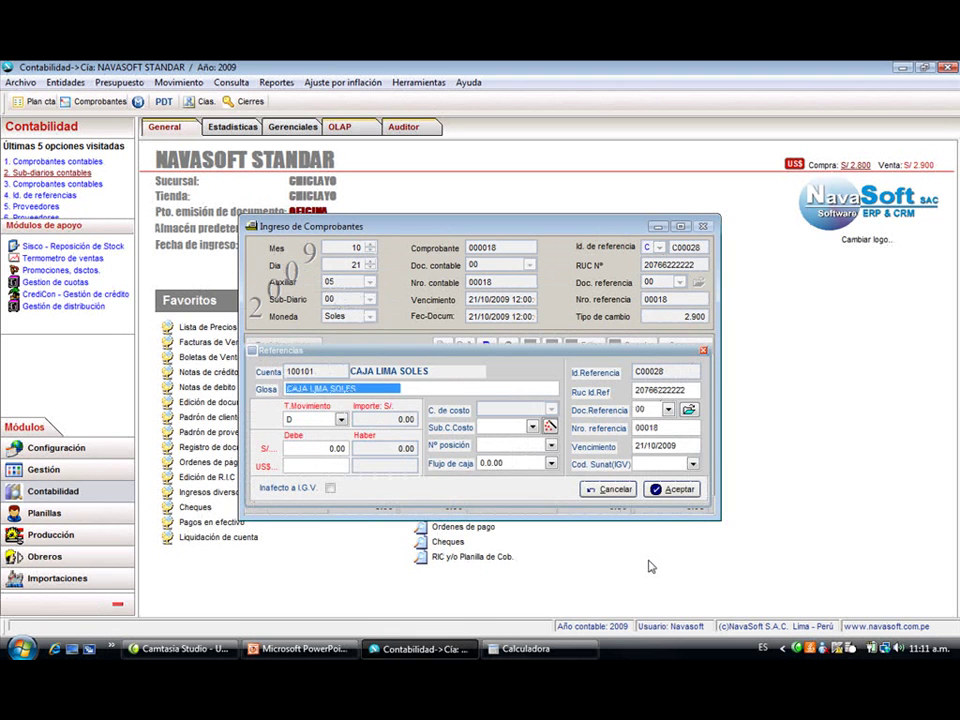
pyautogui.write('ADELANTO')
pyautogui.press('BackSpace')
pyautogui.press('BackSpace')
pyautogui.press('BackSpace')
pyautogui.press('BackSpace')
pyautogui.press('BackSpace')
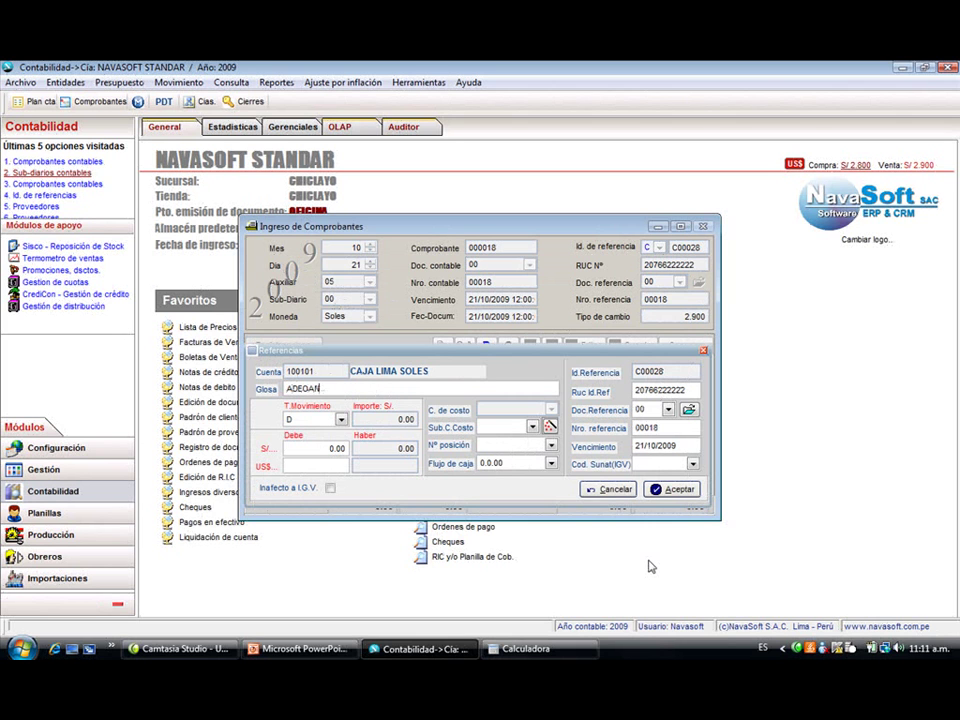
pyautogui.write('LANTO COMPRA DE CEMENTO')
pyautogui.press('Return')
pyautogui.press('Return')
pyautogui.write('500')
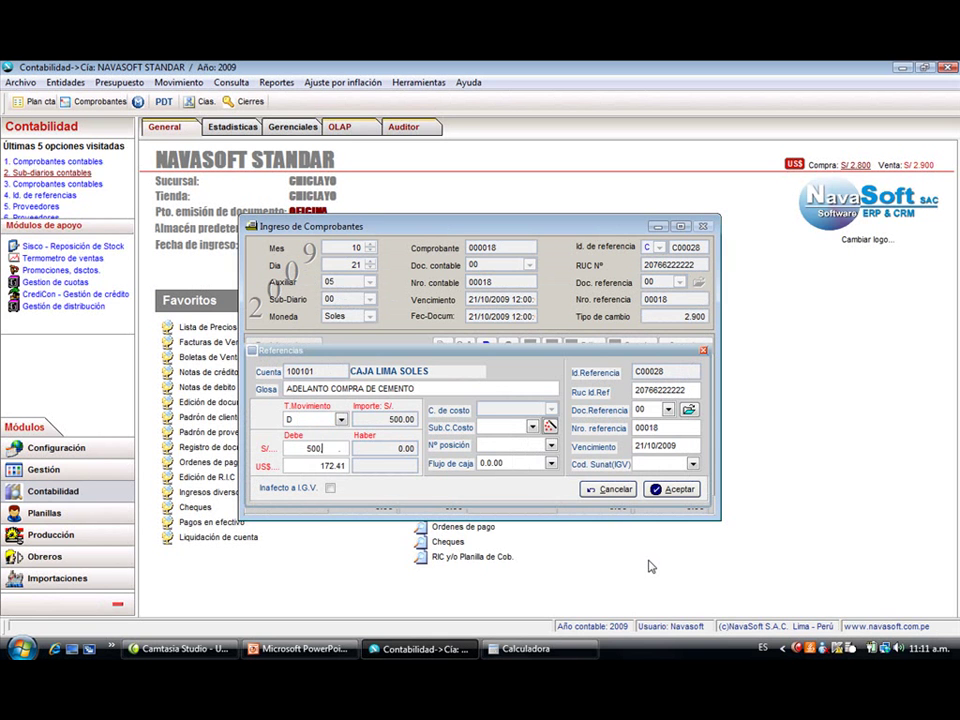
pyautogui.press('Return')
pyautogui.press('Return')
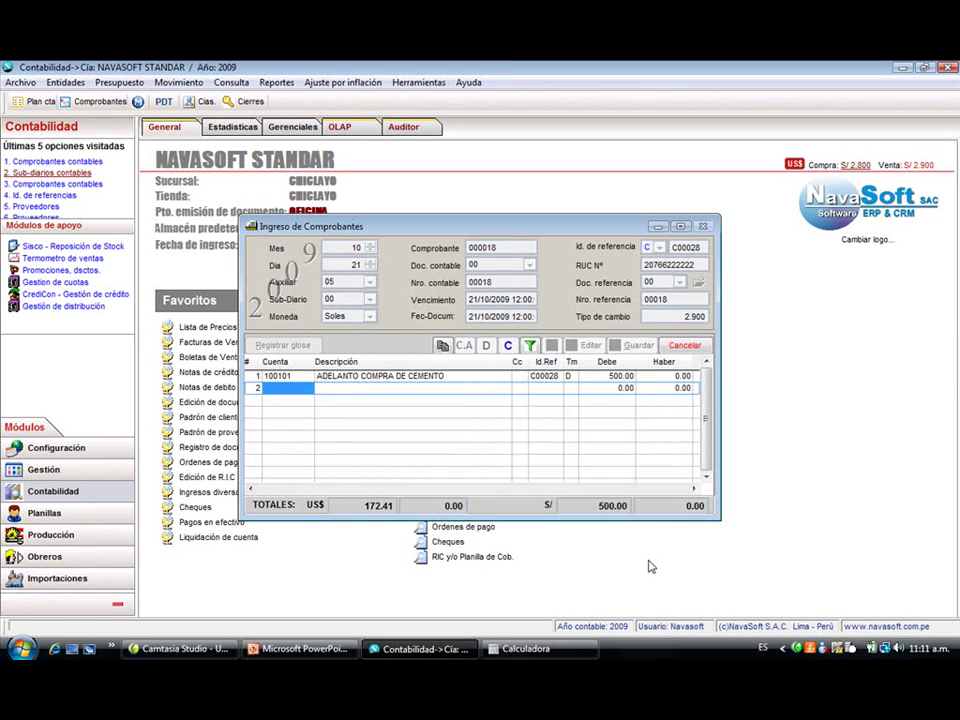
# - Add the 500.00 credit line to account 120201 and save voucher 000018
pyautogui.write('1203')
pyautogui.press('Return')
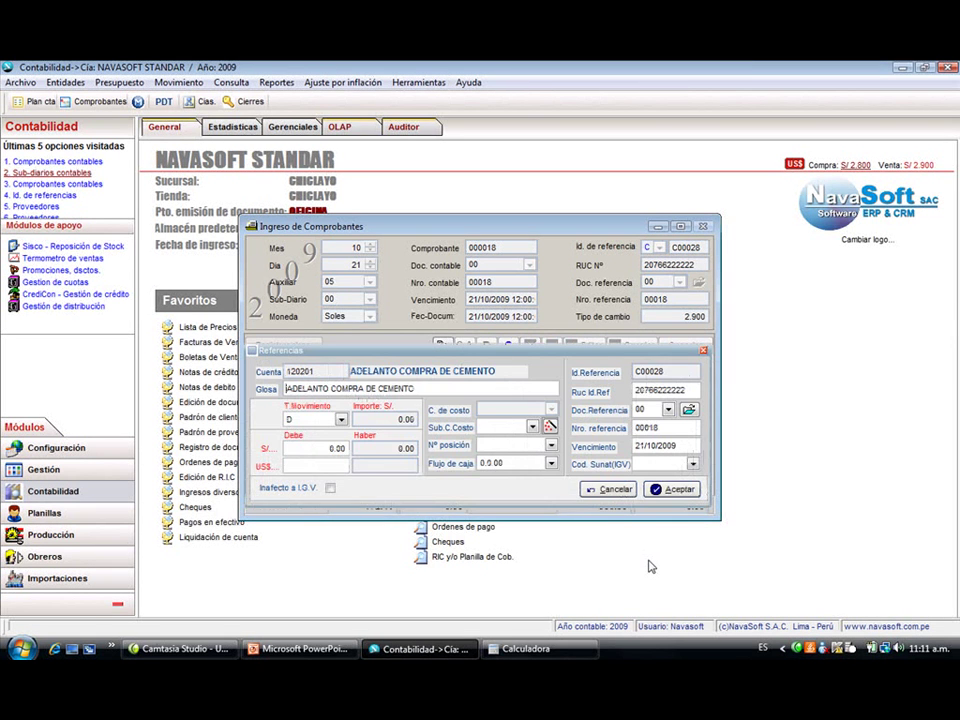
pyautogui.press('Return')
pyautogui.write('H')
pyautogui.press('Return')
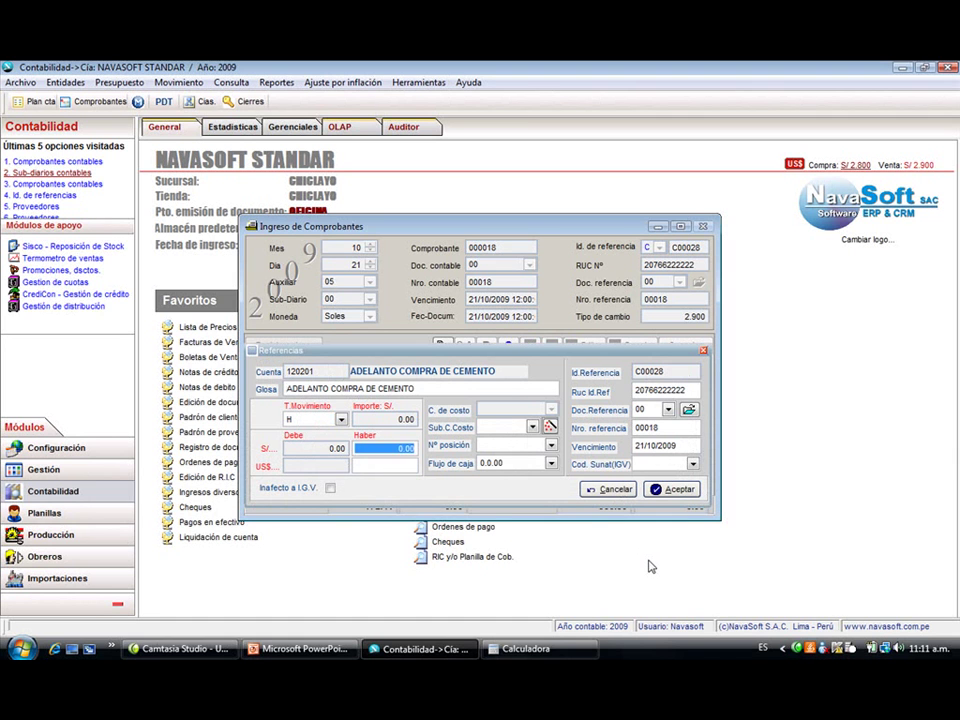
pyautogui.write('500,')
pyautogui.press('Return')
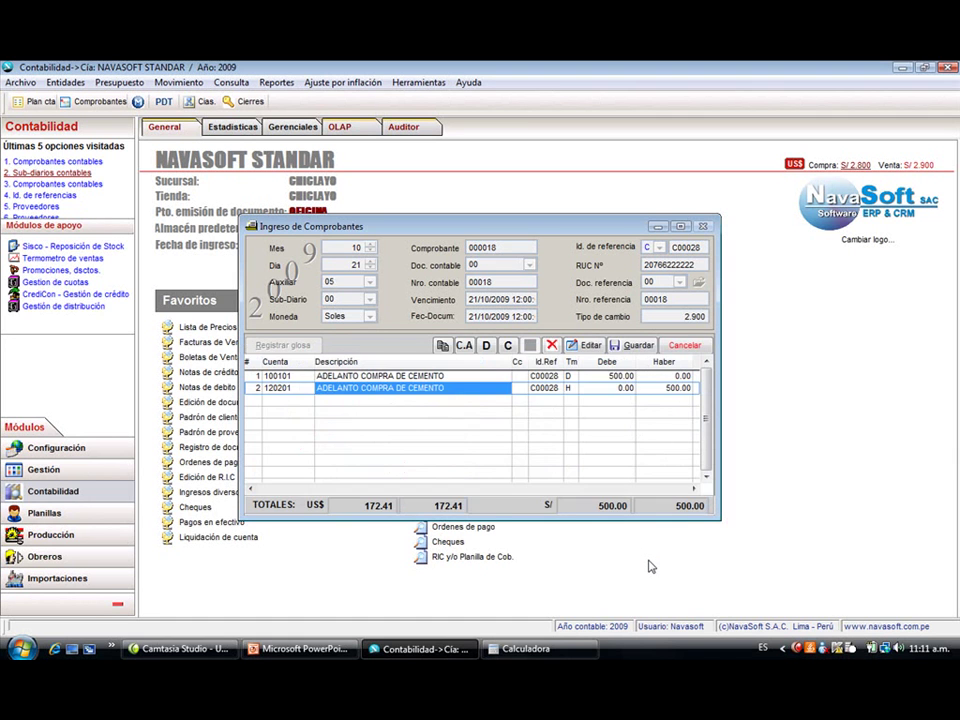
pyautogui.hotkey('alt', 'g')
pyautogui.press('Return')
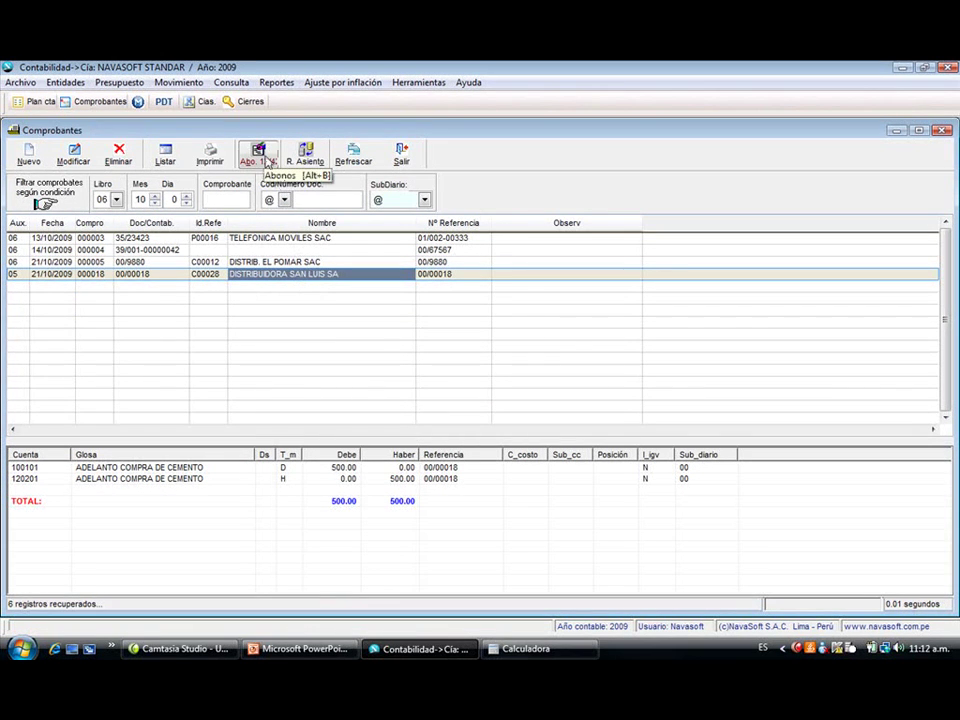
# - View the 14/10/2009 voucher's entries, then begin a new voucher: document type 39, number 00019, reference type V
pyautogui.click(290, 251)
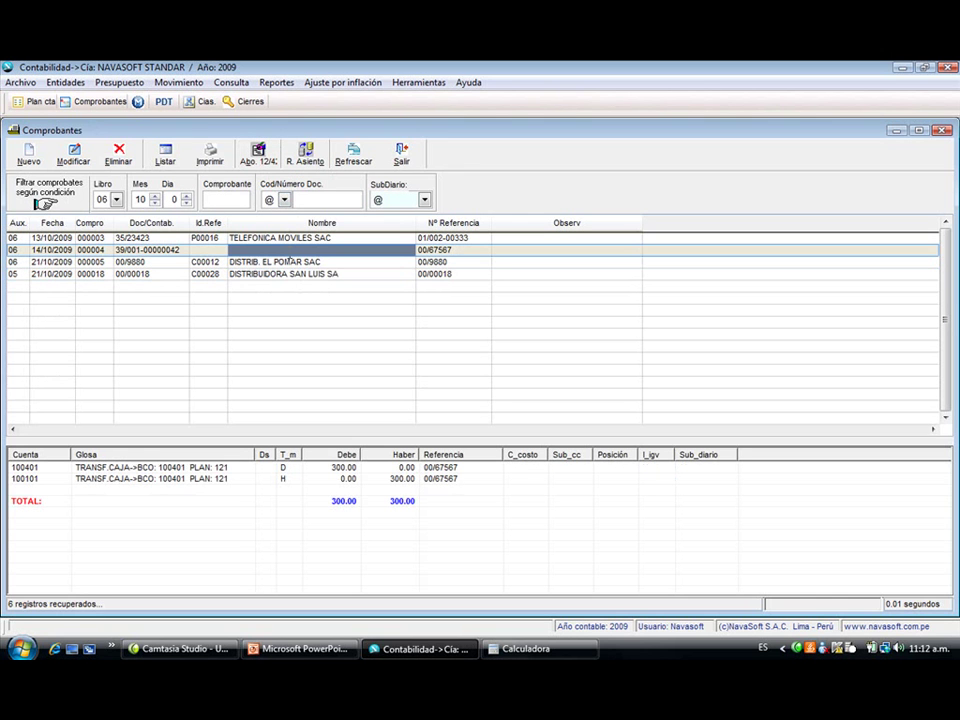
pyautogui.click(25, 157)
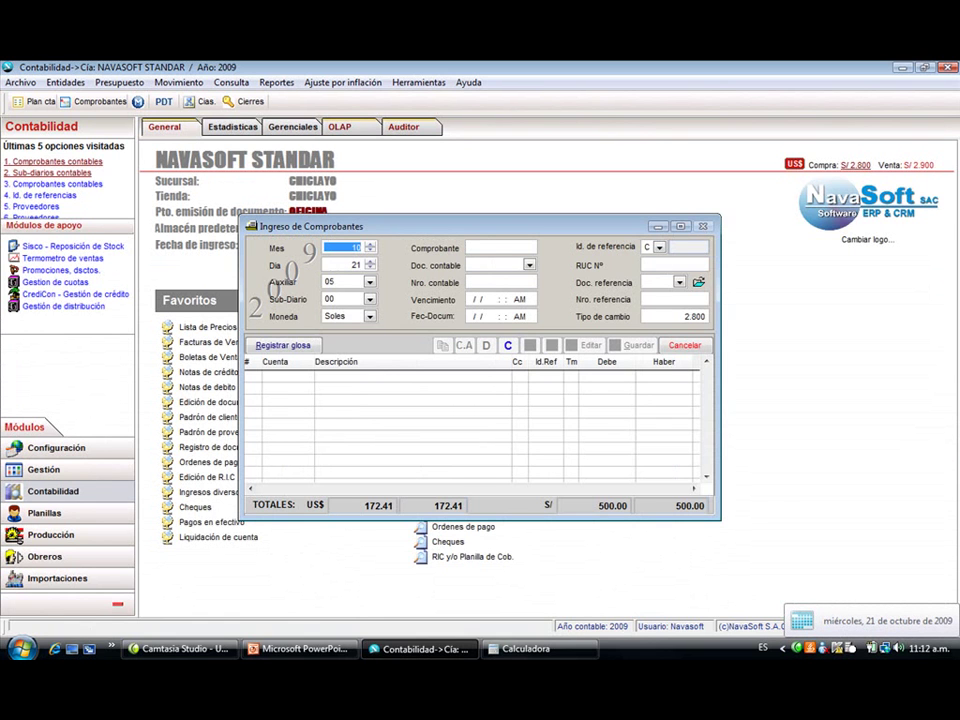
pyautogui.press('Return')
pyautogui.press('Return')
pyautogui.press('Return')
pyautogui.press('Return')
pyautogui.press('Return')
pyautogui.press('Return')
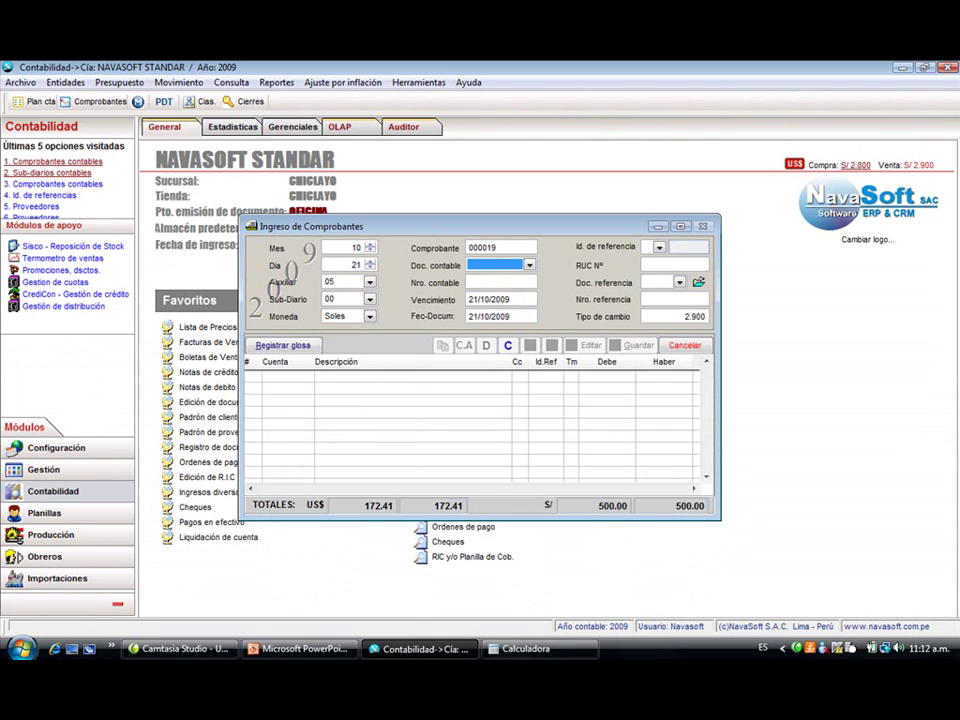
pyautogui.write('30')
pyautogui.press('space')
pyautogui.press('Return')
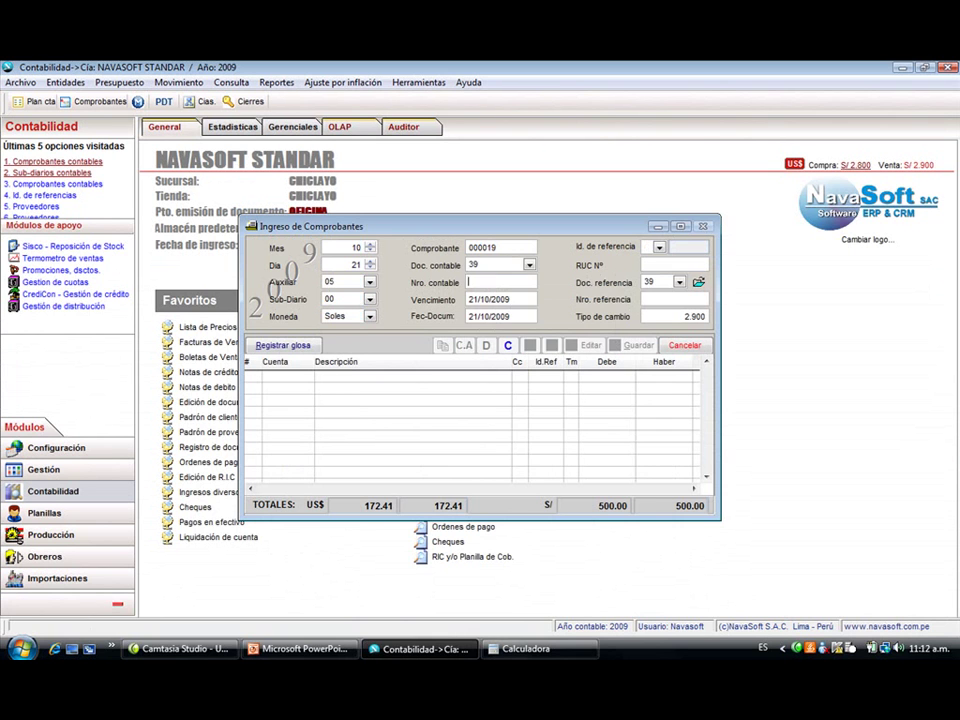
pyautogui.write('00019')
pyautogui.press('Return')
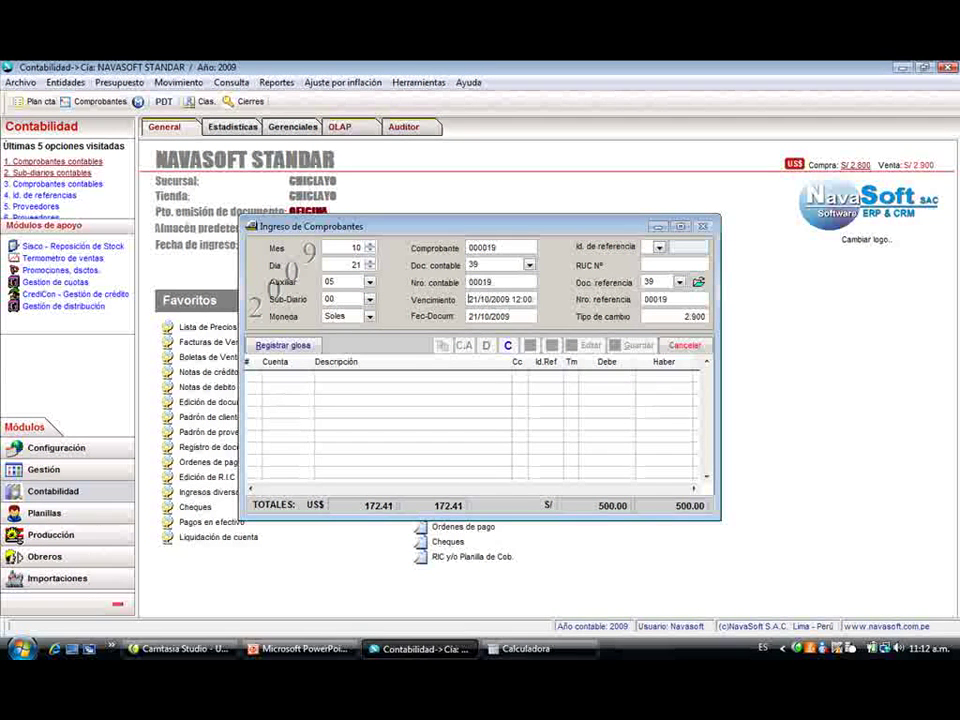
pyautogui.write('V')
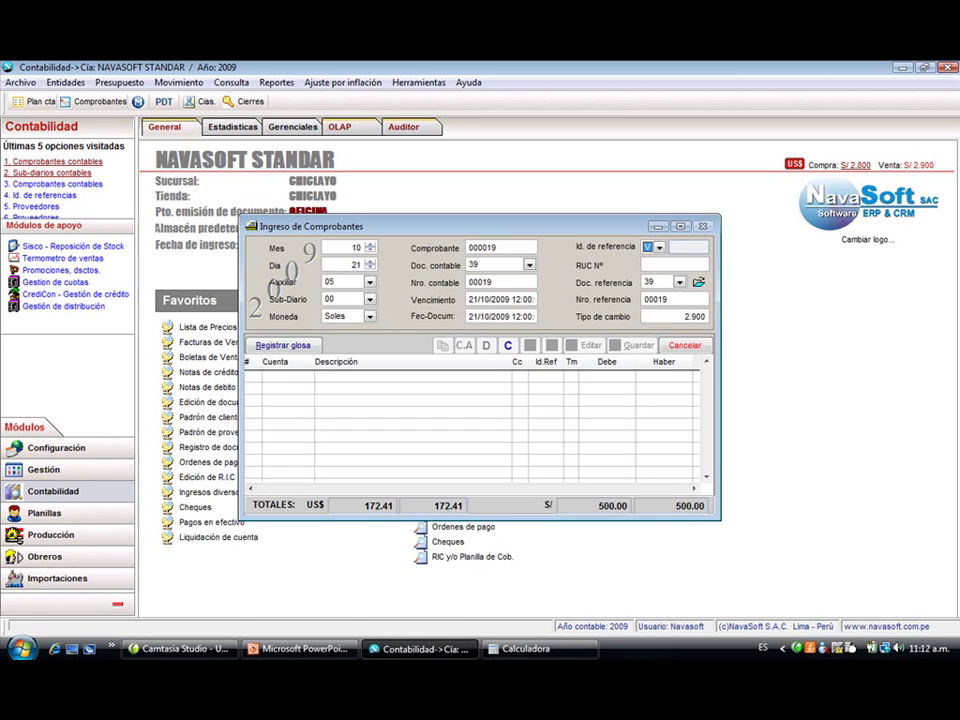
pyautogui.click(674, 265)
# - Set SUNAT as the reference and add a 200 debit line to account 400101
pyautogui.write('SU')
pyautogui.press('Return')
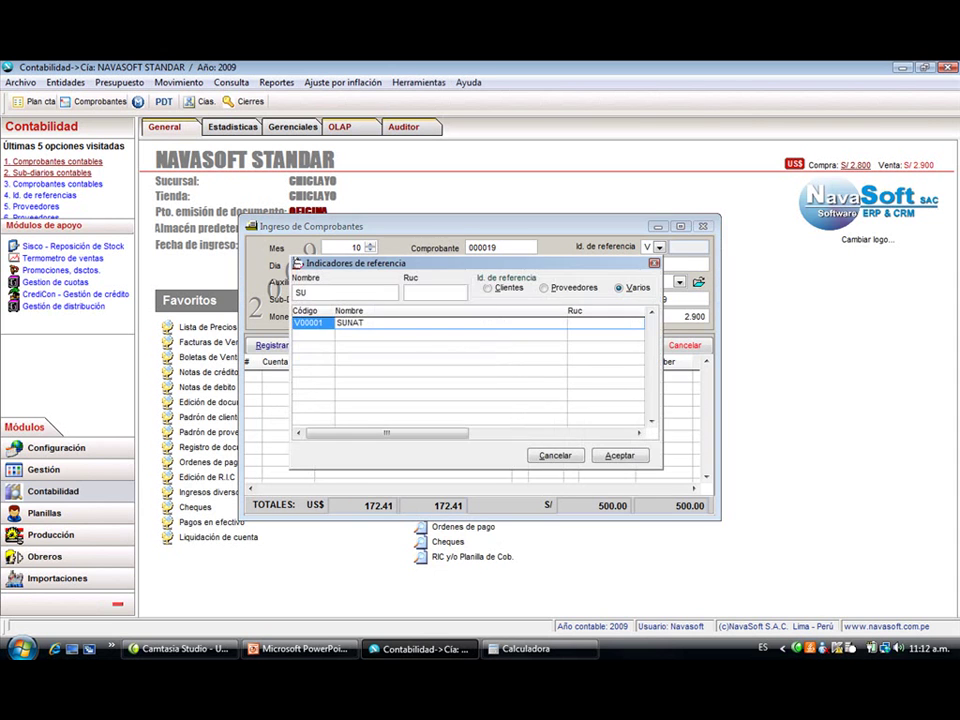
pyautogui.press('Return')
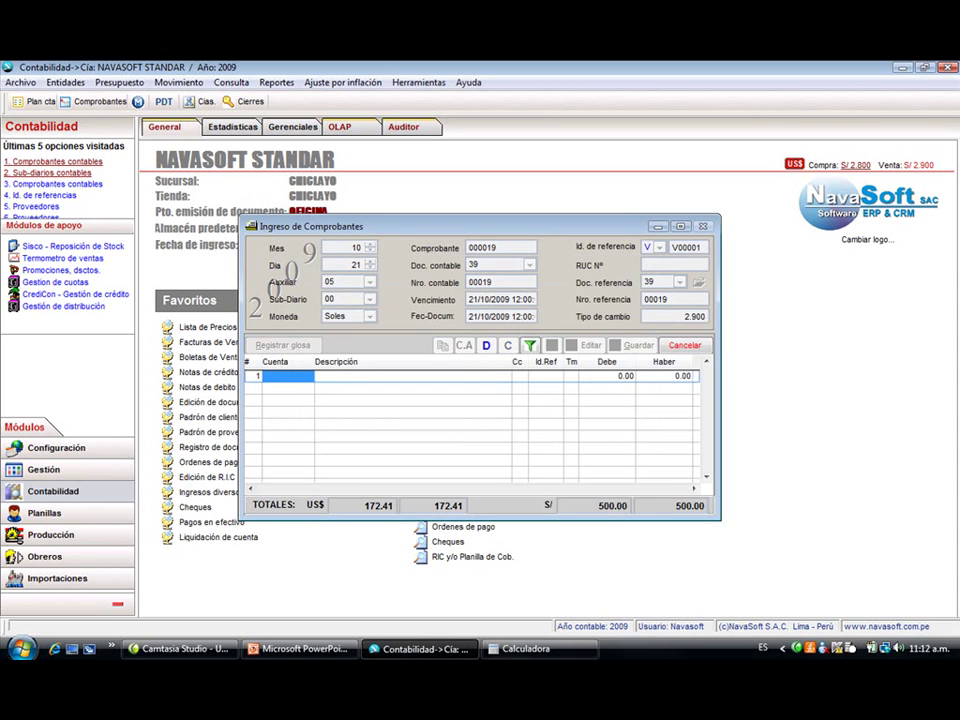
pyautogui.write('40')
pyautogui.press('Return')
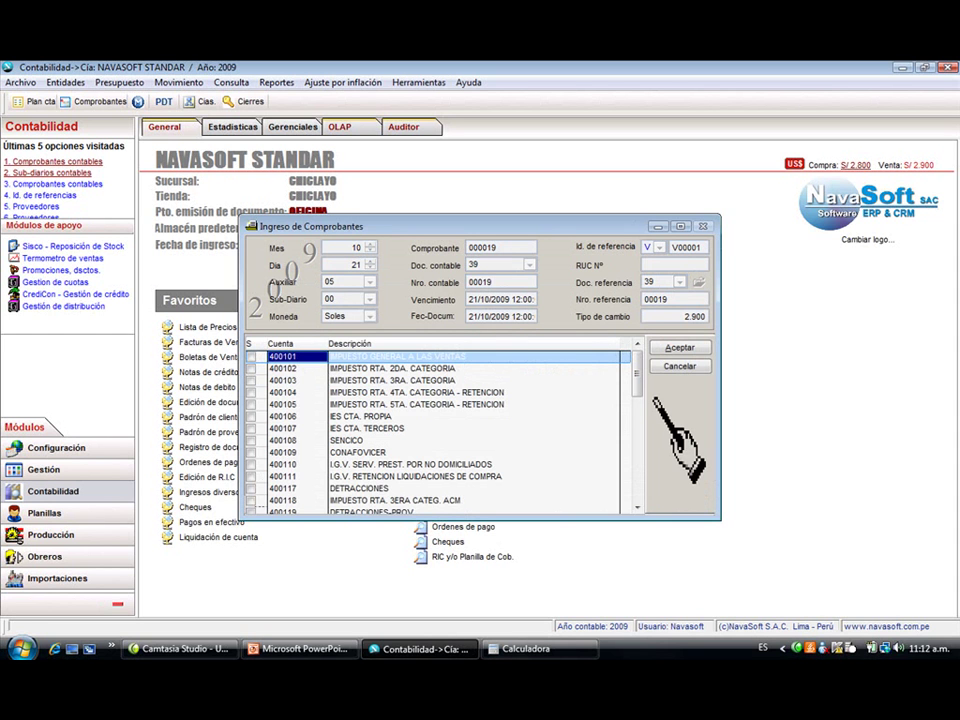
pyautogui.press('Return')
pyautogui.press('Return')
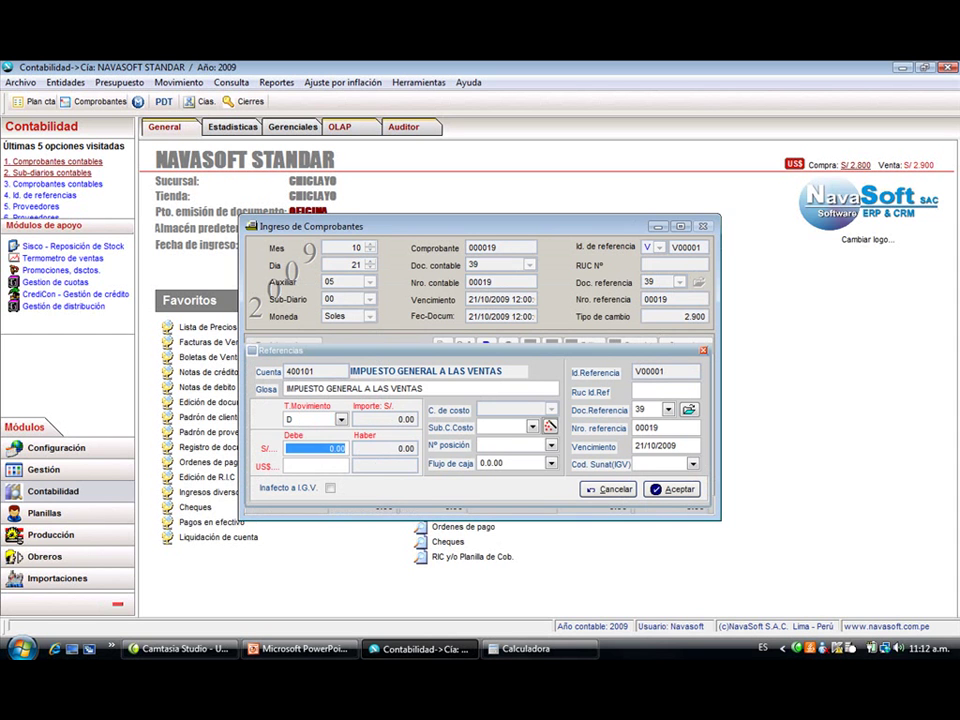
pyautogui.write('200')
pyautogui.press('Return')
pyautogui.press('Return')
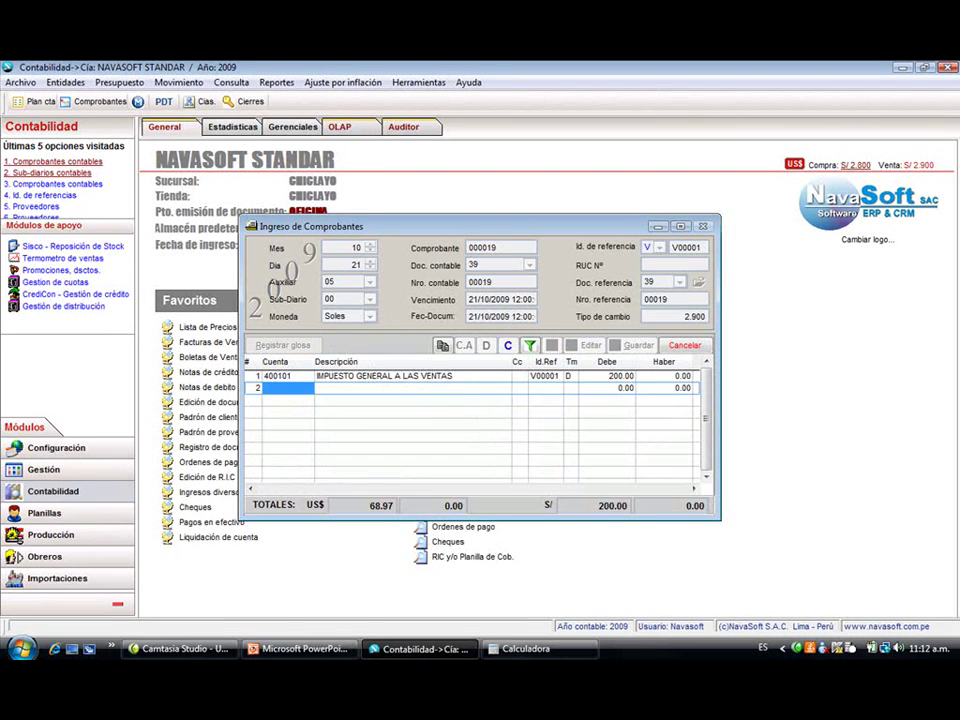
# - Add a 150.00 debit line to account 400302
pyautogui.write('400')
pyautogui.press('Return')
pyautogui.press('Down')
pyautogui.press('Down')
pyautogui.press('Down')
pyautogui.press('Down')
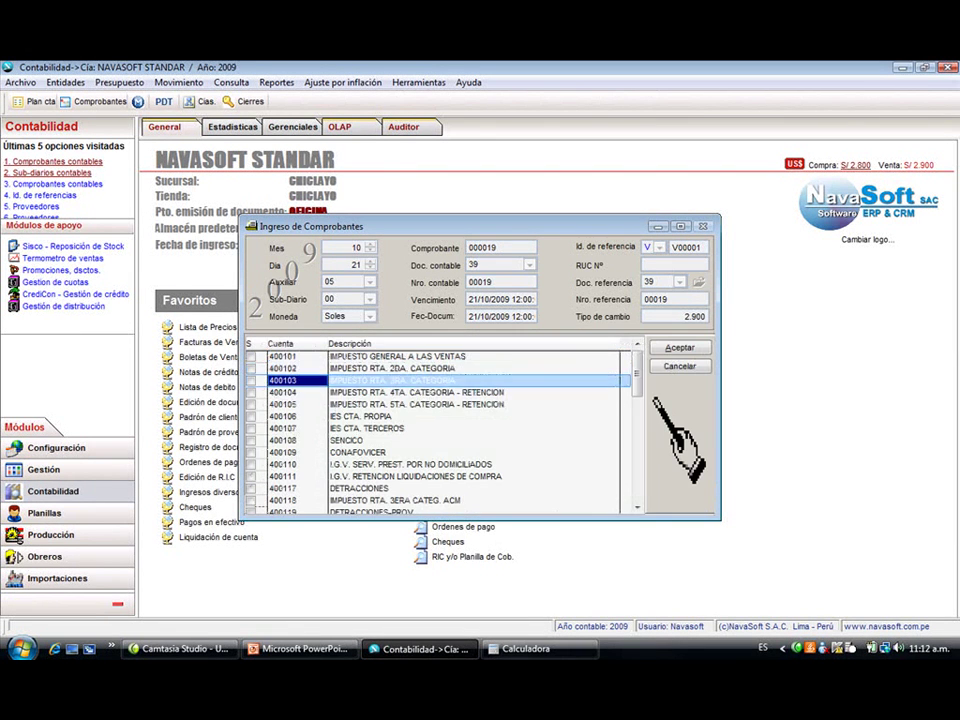
pyautogui.press('Down')
pyautogui.press('Down')
pyautogui.press('Down')
pyautogui.press('Down')
pyautogui.press('Down')
pyautogui.press('Down')
pyautogui.press('Down')
pyautogui.press('Down')
pyautogui.press('Down')
pyautogui.press('Down')
pyautogui.press('Down')
pyautogui.press('Down')
pyautogui.press('Down')
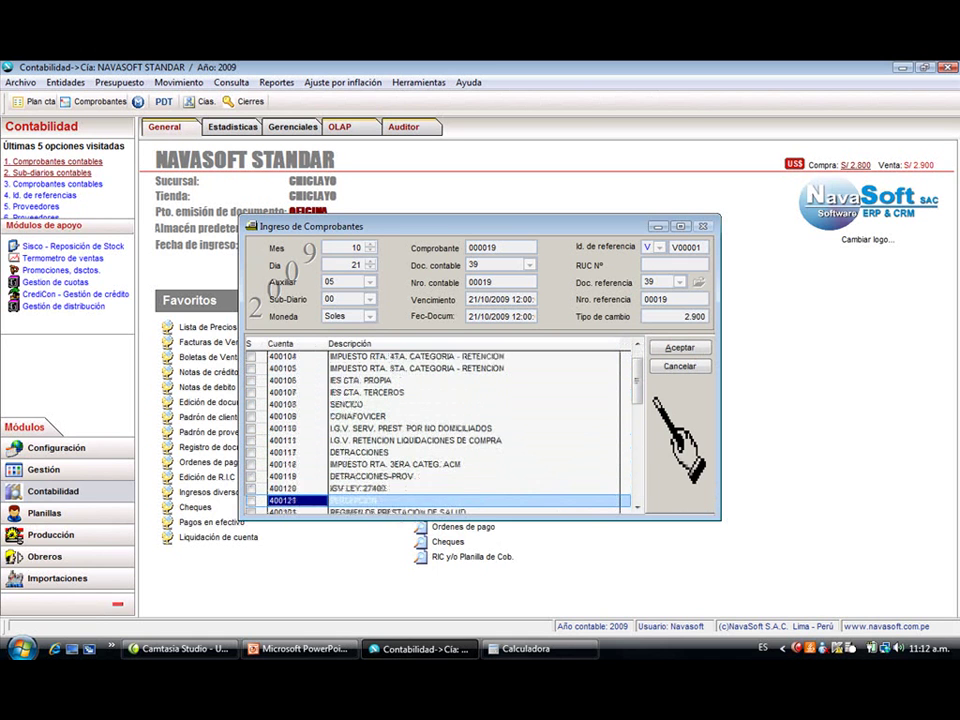
pyautogui.press('Up')
pyautogui.press('Down')
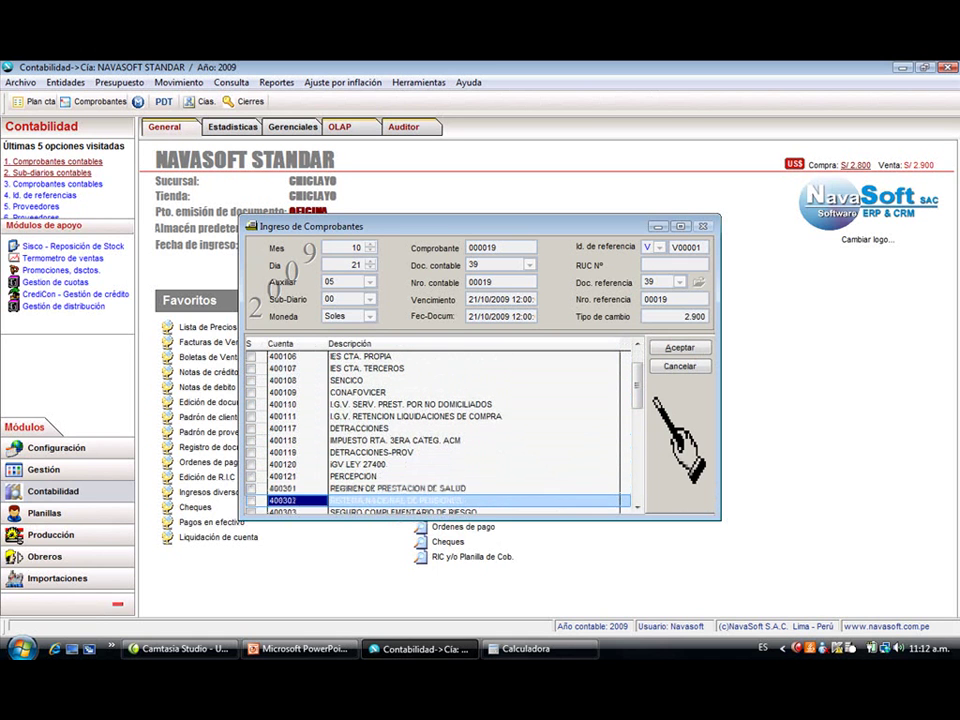
pyautogui.press('Return')
pyautogui.press('Return')
pyautogui.press('Return')
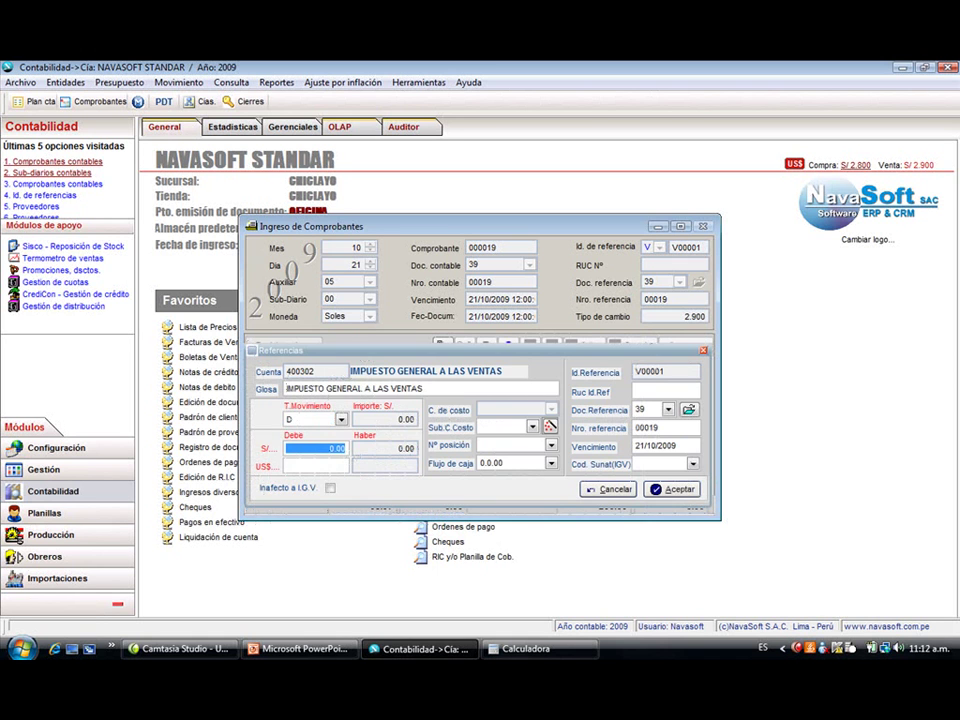
pyautogui.write('150')
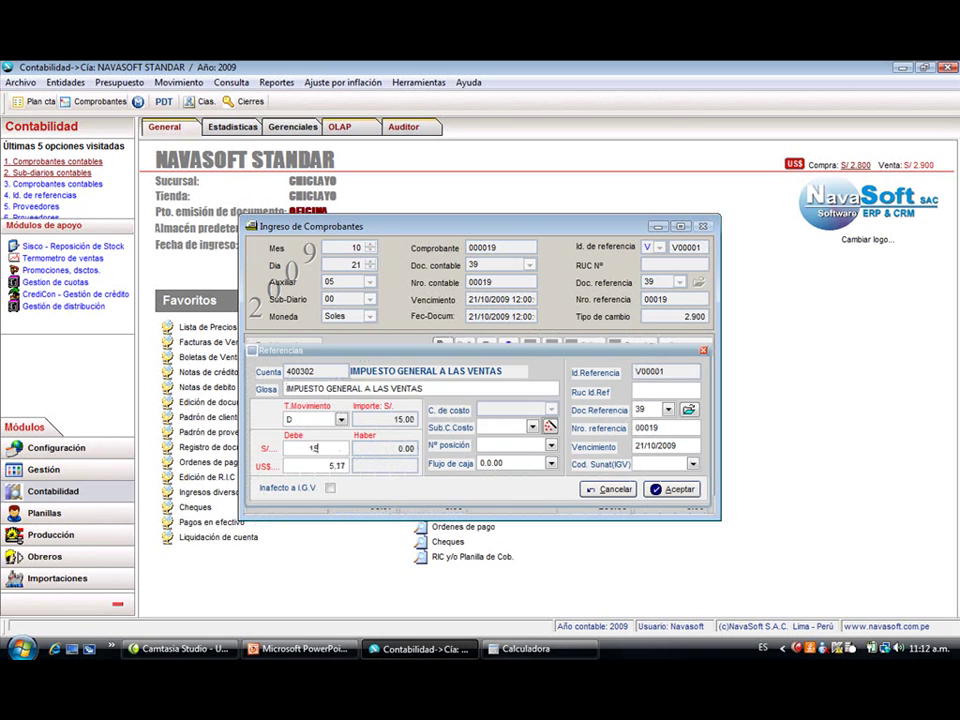
pyautogui.press('Return')
pyautogui.press('Return')
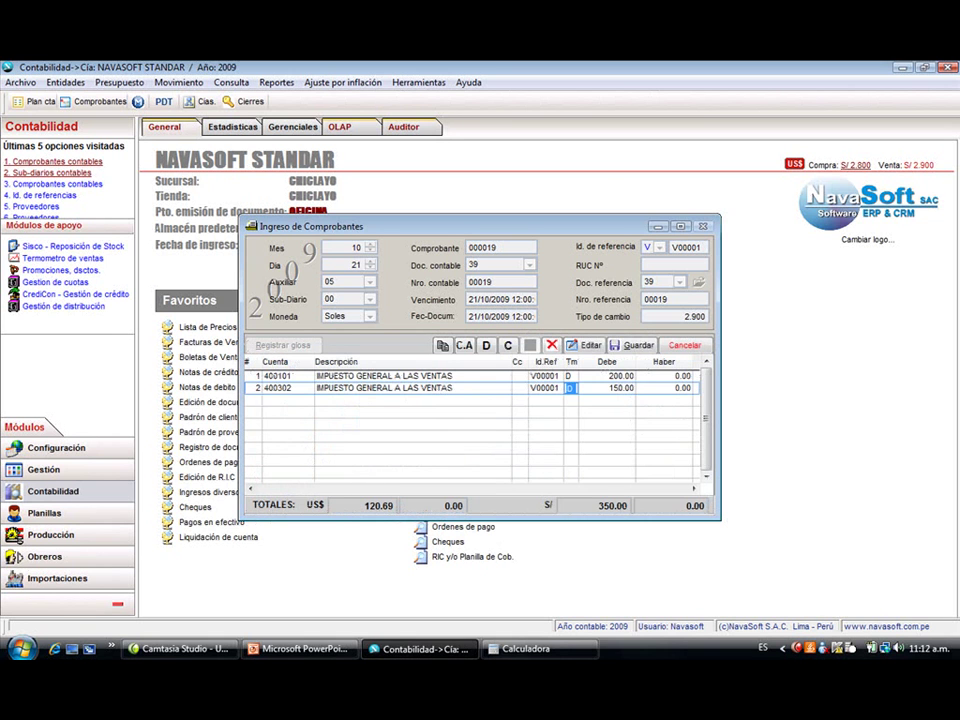
pyautogui.press('Return')
# - Credit 350.00 to cash account 100101 and save voucher 000019
pyautogui.write('1001')
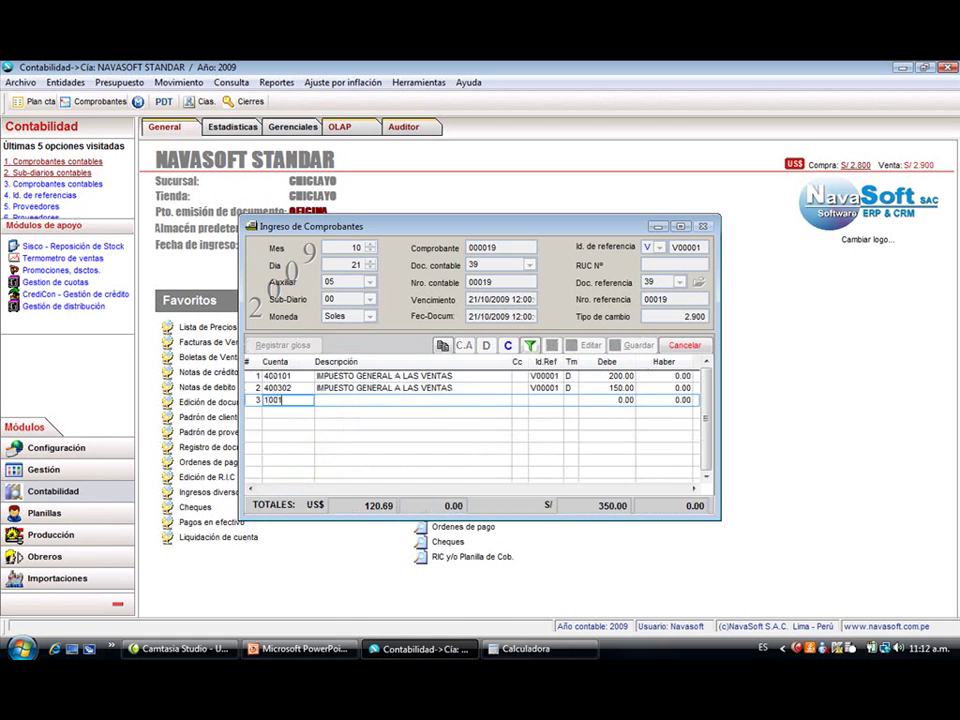
pyautogui.press('Return')
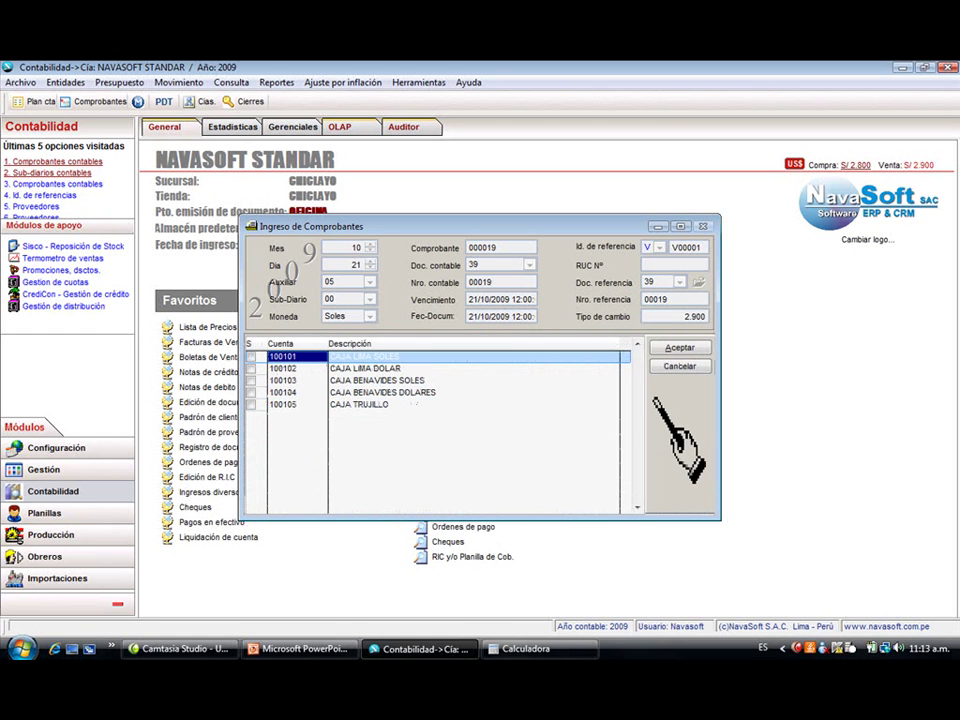
pyautogui.press('Return')
pyautogui.press('Return')
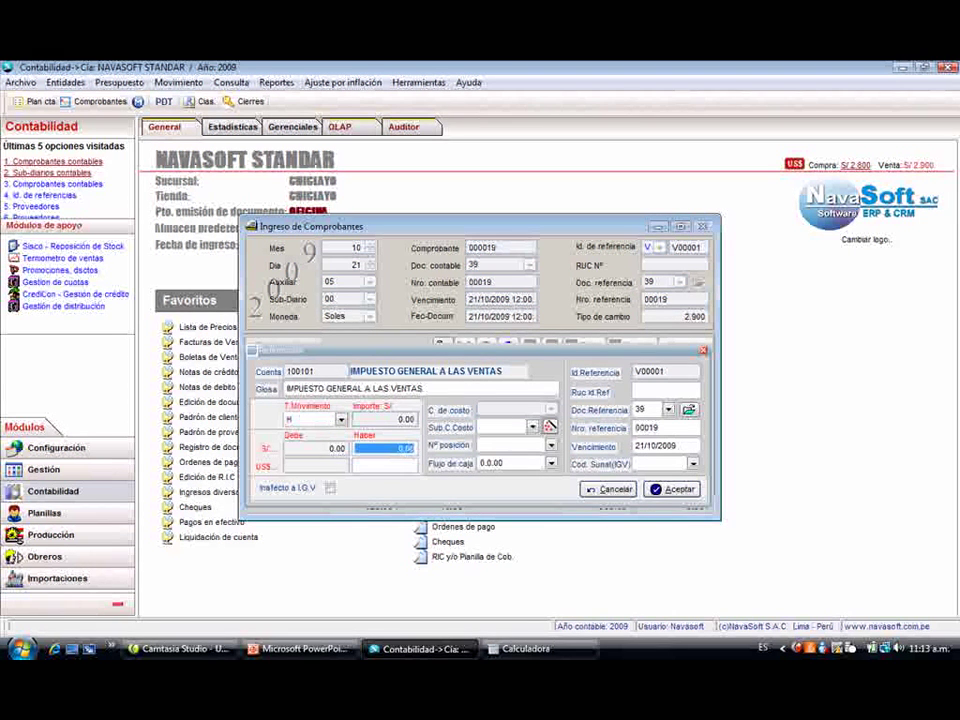
pyautogui.press('Return')
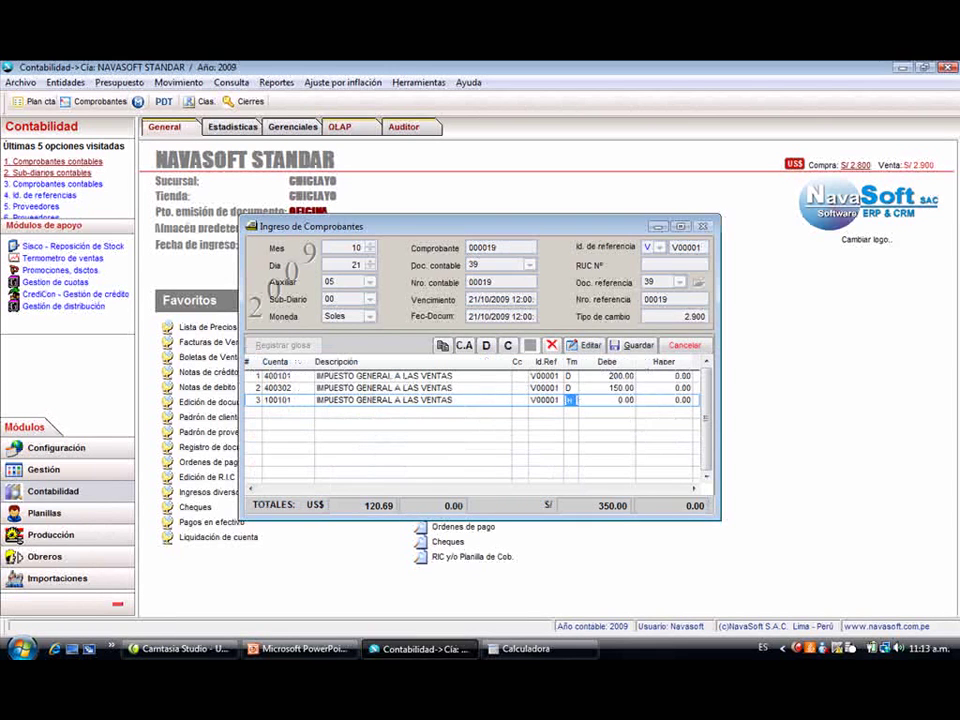
pyautogui.write('350')
pyautogui.press('Return')
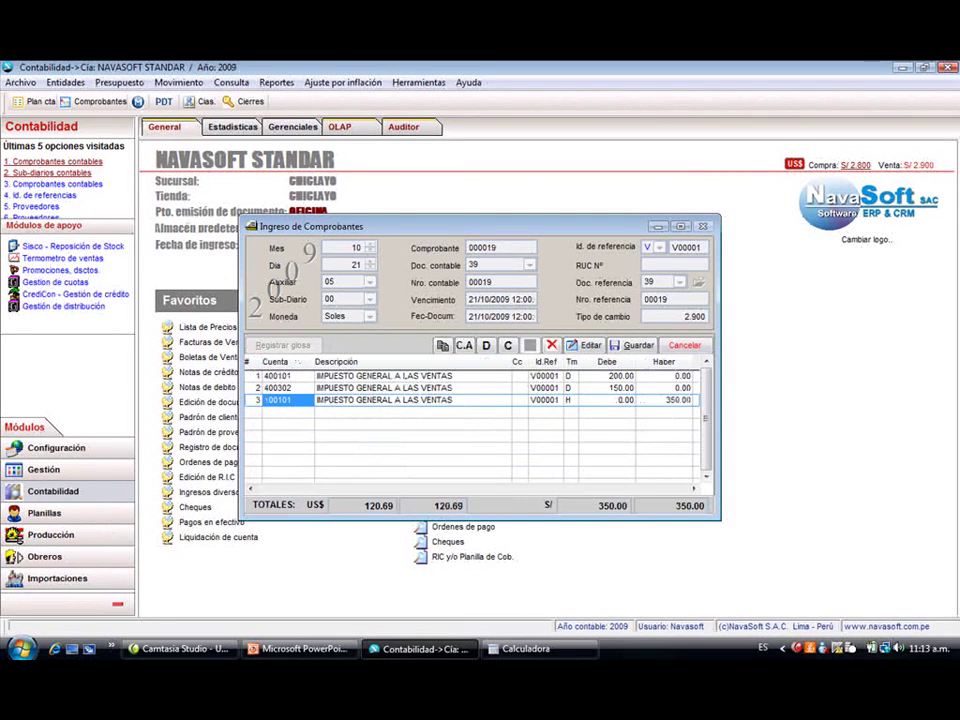
pyautogui.press('F10')
pyautogui.press('Return')
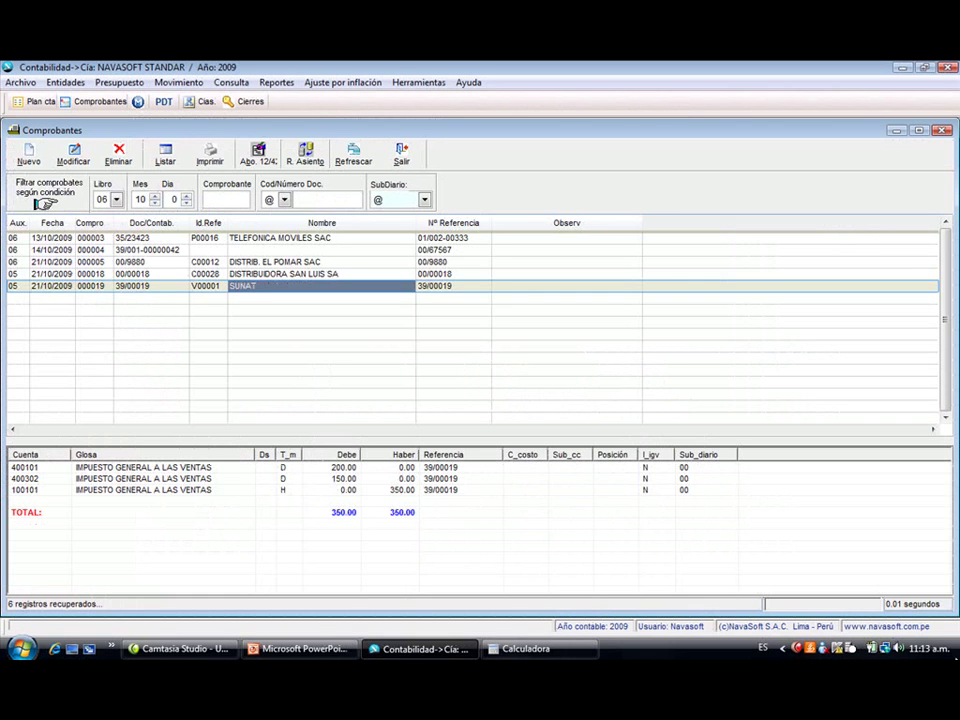
pyautogui.click(30, 157)
# - Enter document type 39, number 00020 and reference type V, then search reference ids with '%'
pyautogui.press('Return')
pyautogui.press('Return')
pyautogui.press('Return')
pyautogui.press('Return')
pyautogui.press('Return')
pyautogui.press('Return')
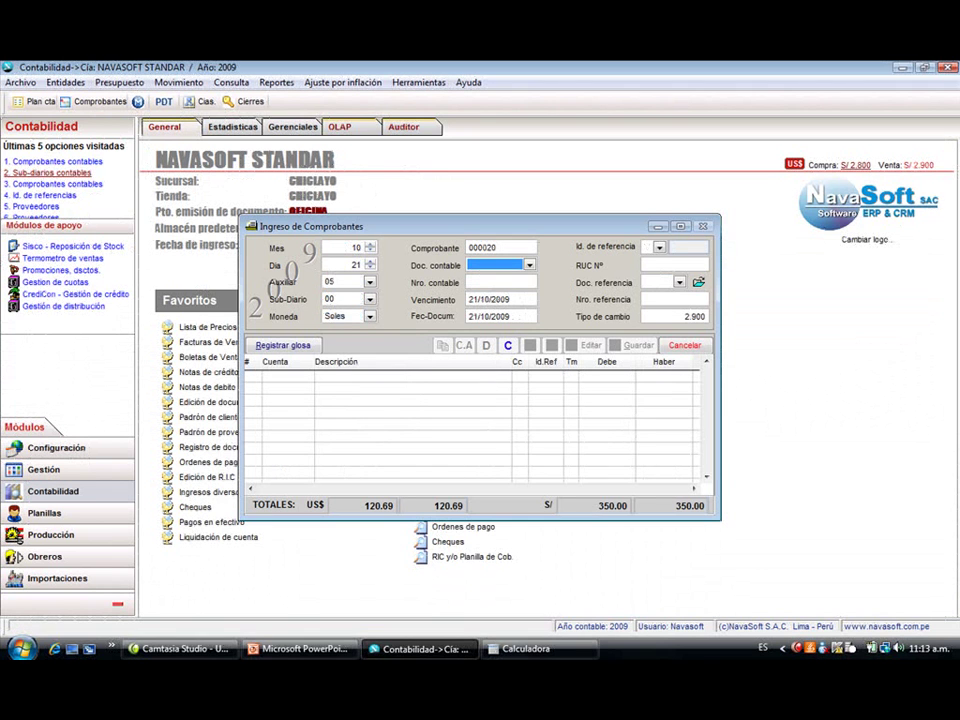
pyautogui.write('39')
pyautogui.press('Return')
pyautogui.write('000')
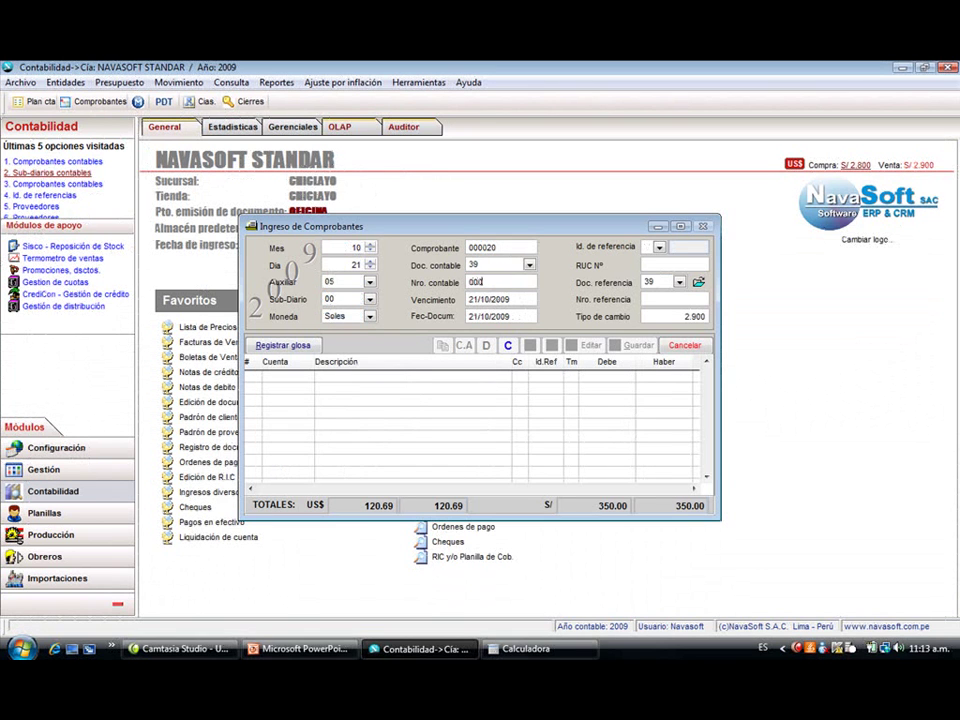
pyautogui.write('20')
pyautogui.press('Return')
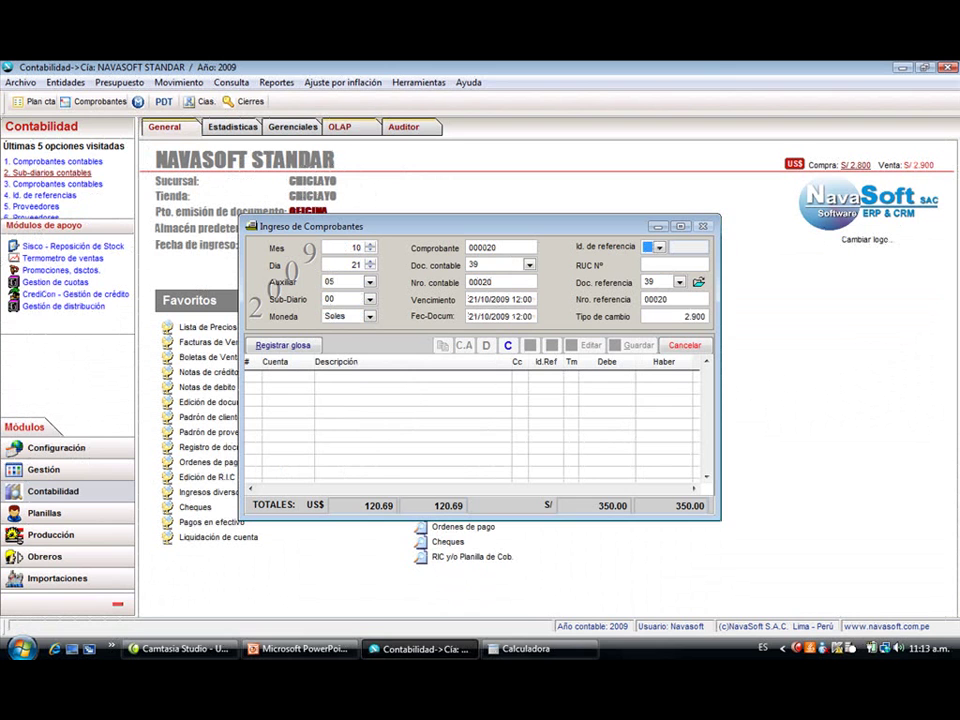
pyautogui.write('V')
pyautogui.press('Return')
pyautogui.write('%')
pyautogui.press('Return')
pyautogui.press('Return')
pyautogui.press('Return')
pyautogui.press('Return')
pyautogui.press('Return')
pyautogui.press('Return')
# - Enter the first voucher line: account 410101 with a 300.00 debit
pyautogui.press('Return')
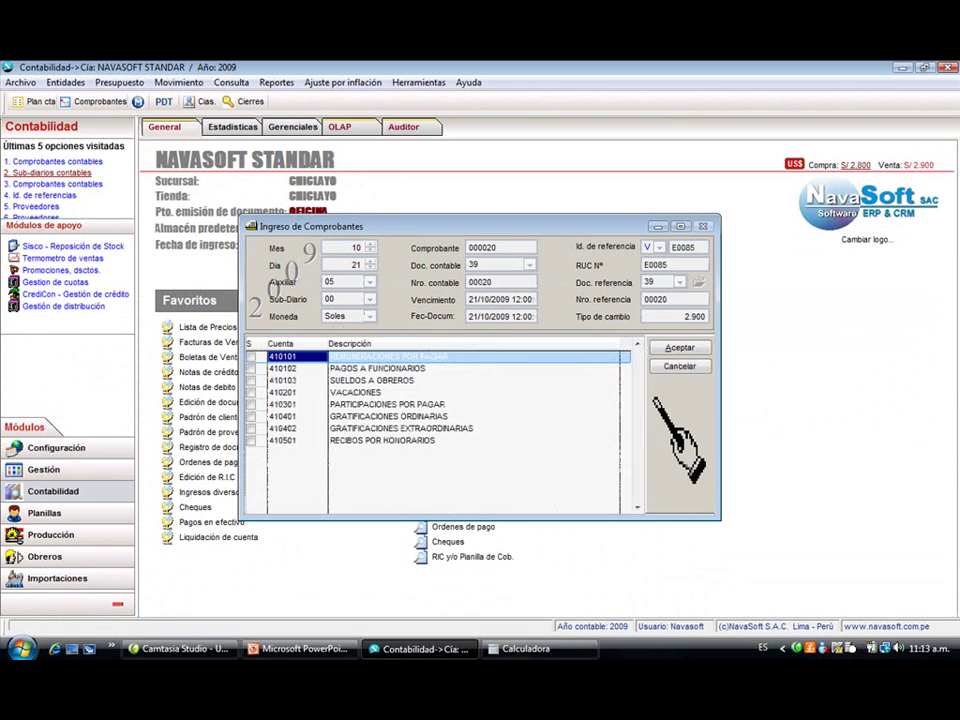
pyautogui.press('Return')
pyautogui.write('300')
pyautogui.press('Return')
pyautogui.press('Return')
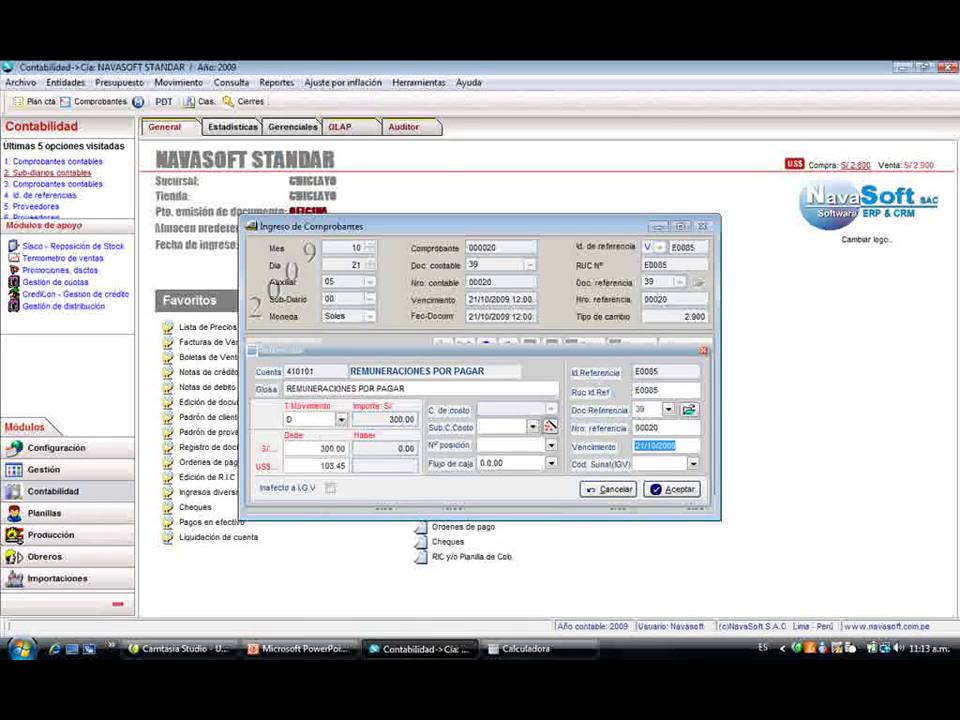
pyautogui.press('Return')
# - Add a 300.00 credit line to account 100101 and save voucher 000020
pyautogui.write('100')
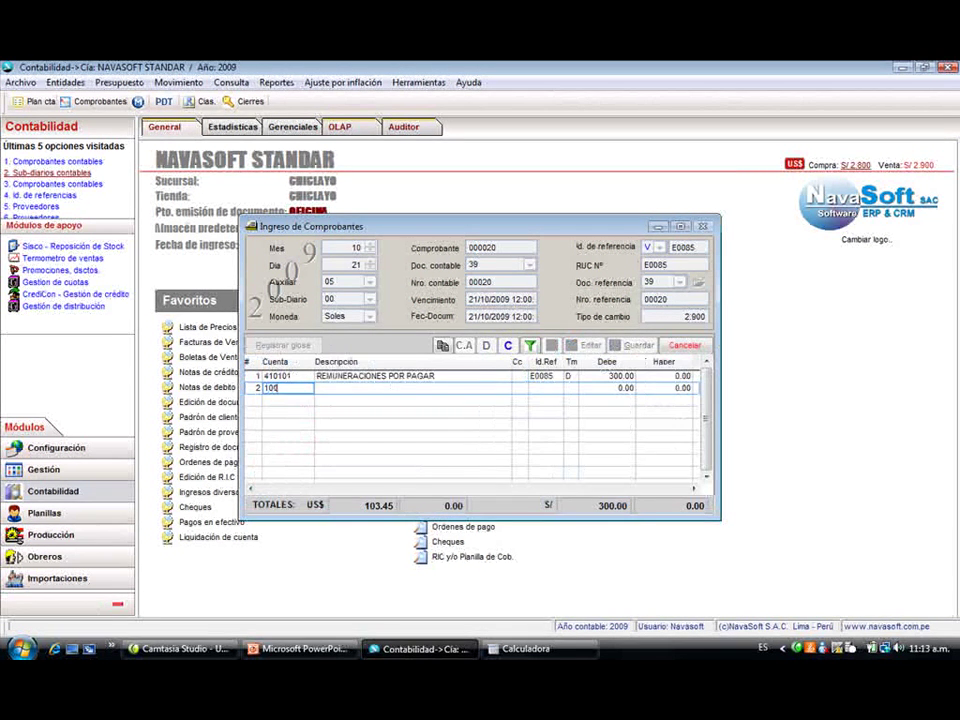
pyautogui.press('Return')
pyautogui.press('Return')
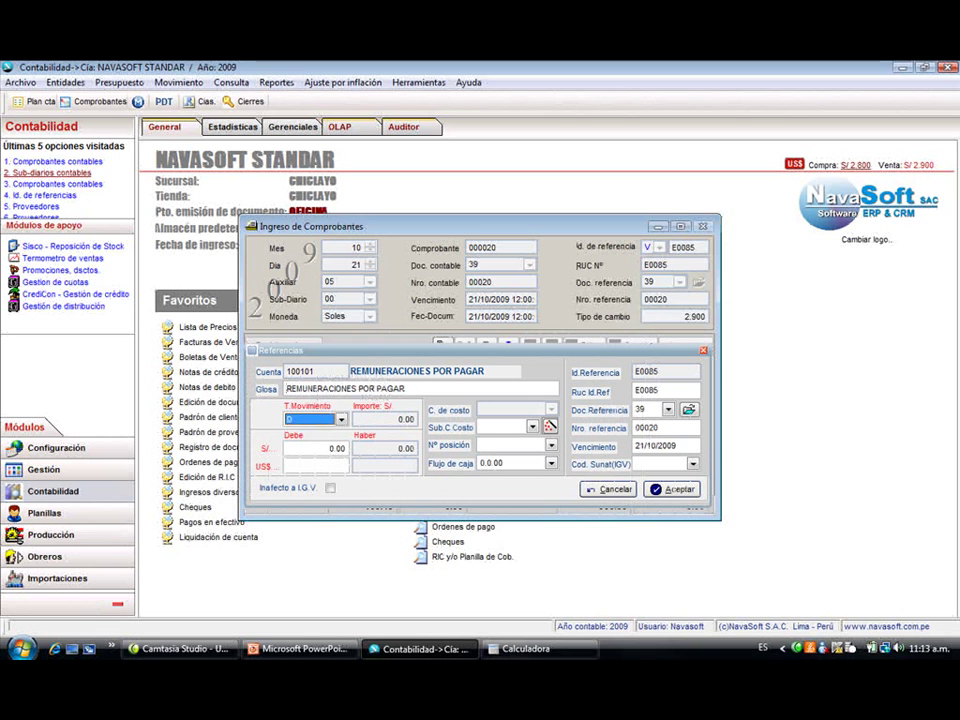
pyautogui.press('Return')
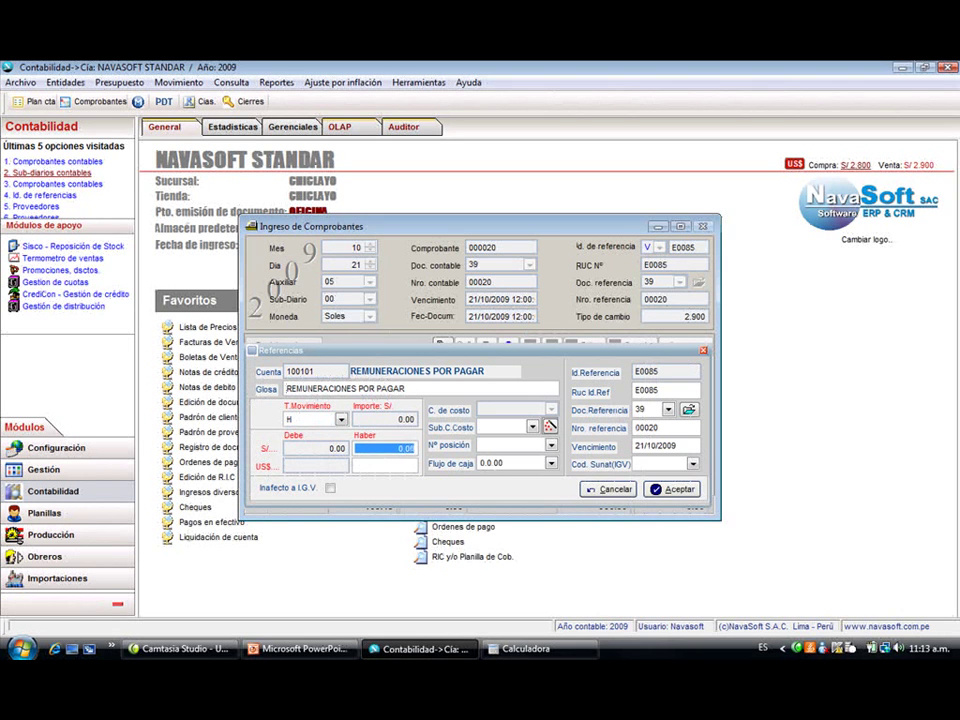
pyautogui.write('300')
pyautogui.press('Return')
pyautogui.press('Return')
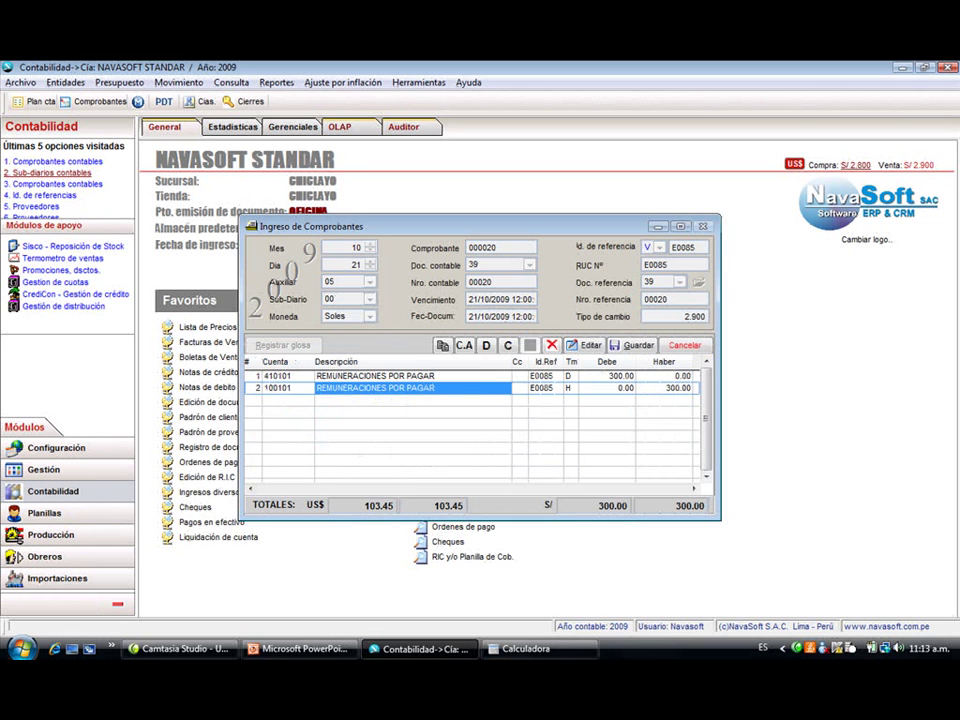
pyautogui.hotkey('alt', 'g')
pyautogui.press('Return')
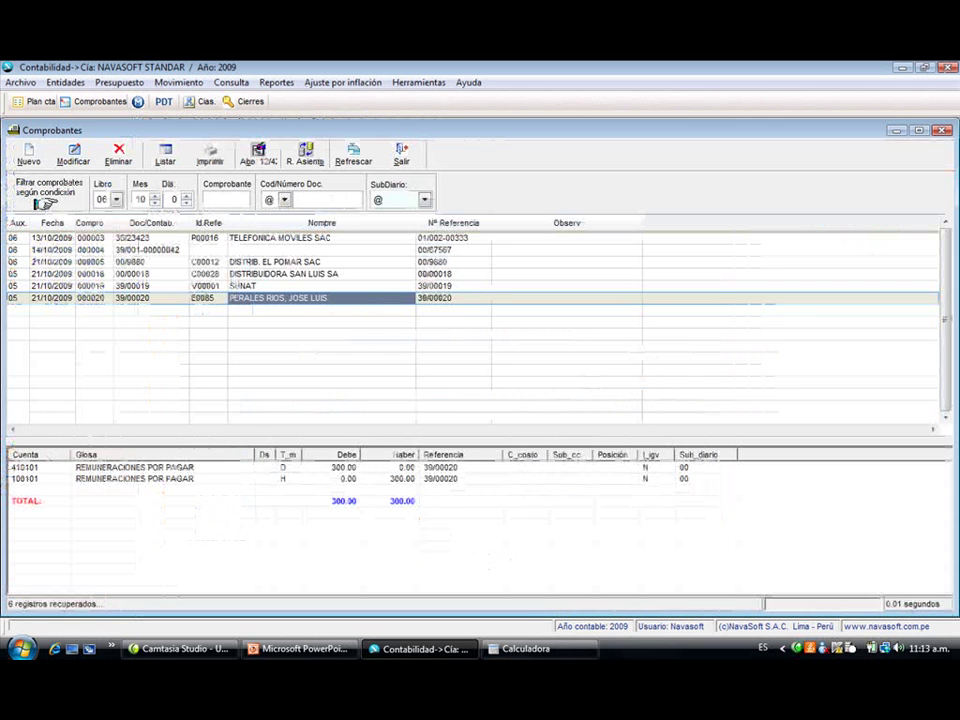
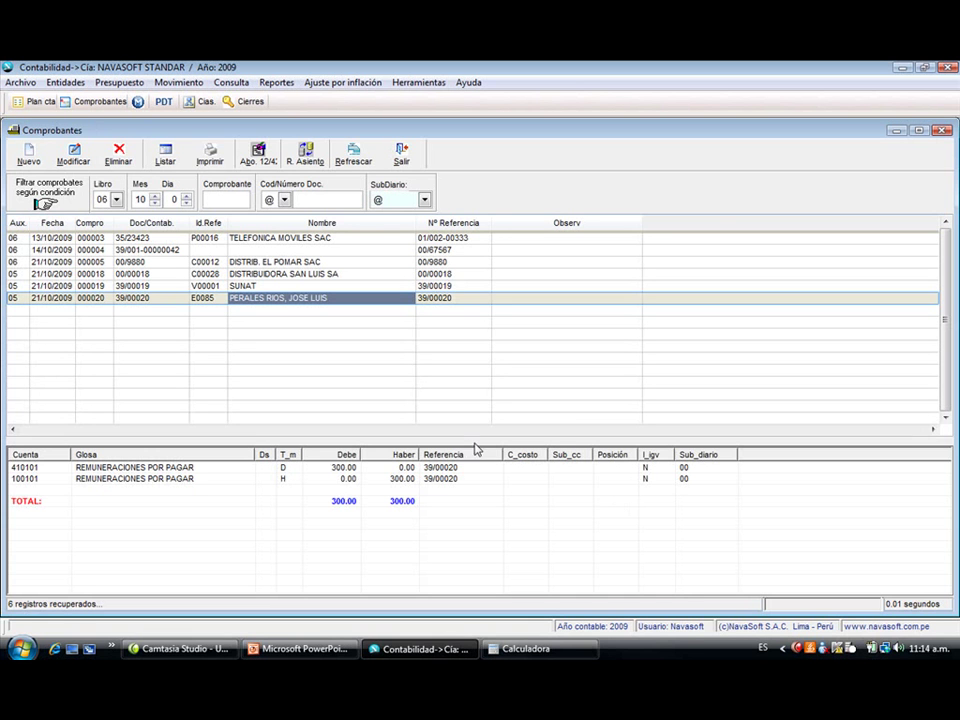
# - Open a blank Ingreso de Comprobantes voucher form from the Comprobantes window
pyautogui.click(26, 155)
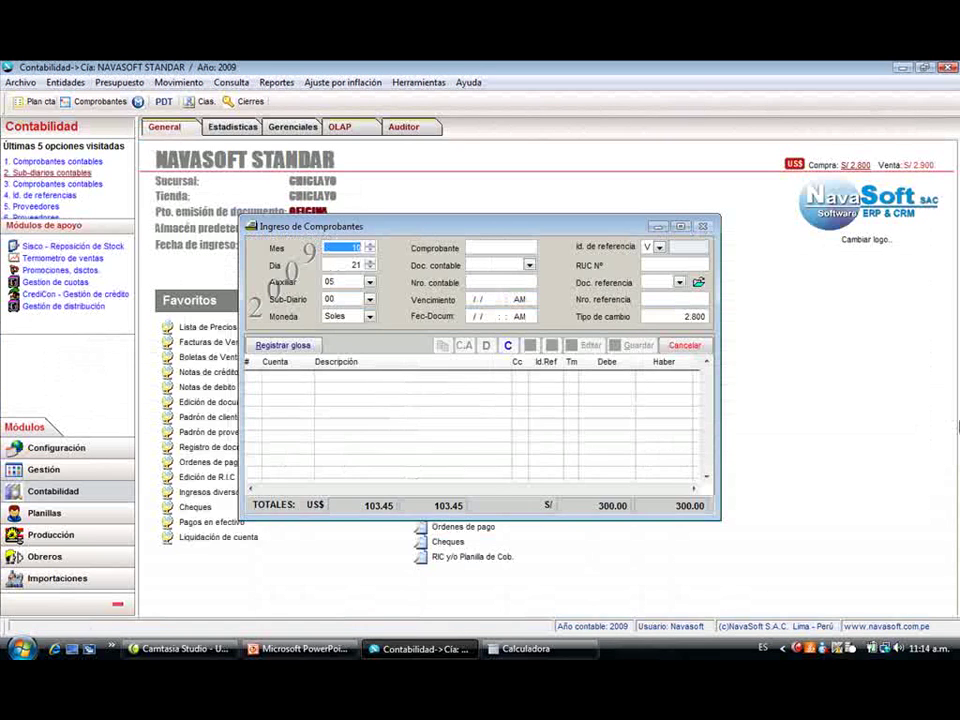
# - Accept the voucher's month, day, auxiliary 06, sub-diary and currency defaults
pyautogui.press('Return')
pyautogui.press('Return')
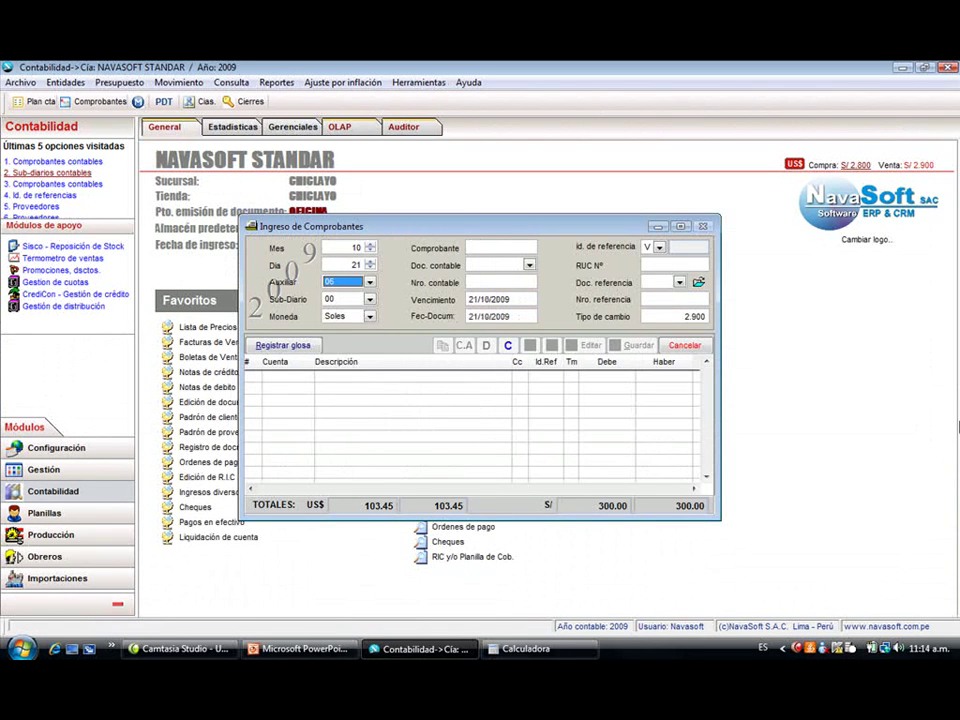
pyautogui.press('space')
pyautogui.press('Return')
pyautogui.press('Return')
pyautogui.press('Return')
pyautogui.press('Return')
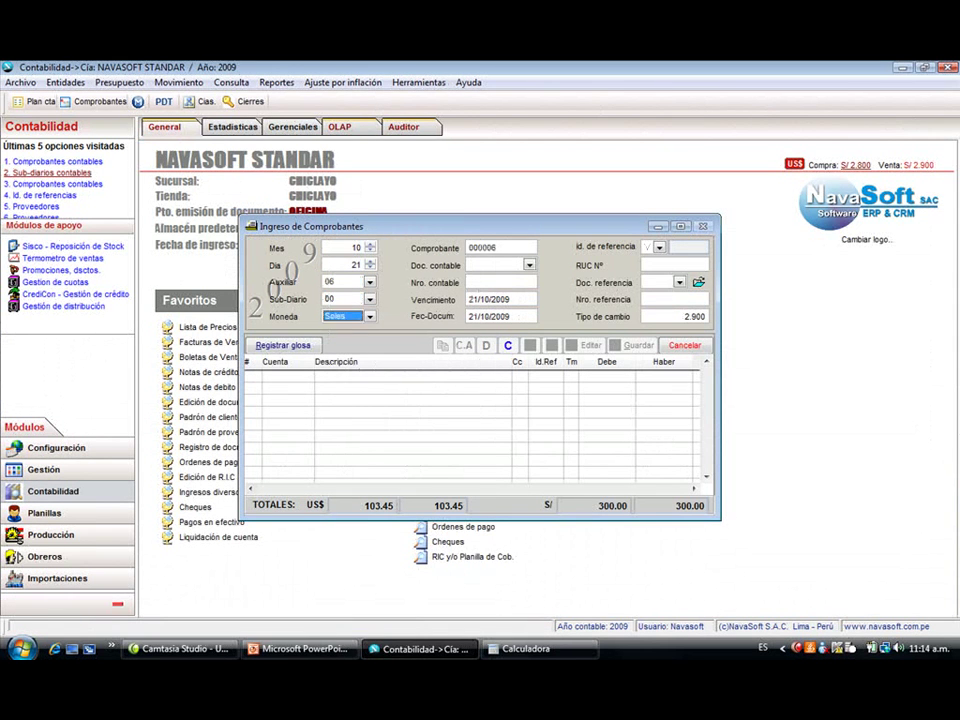
pyautogui.press('Return')
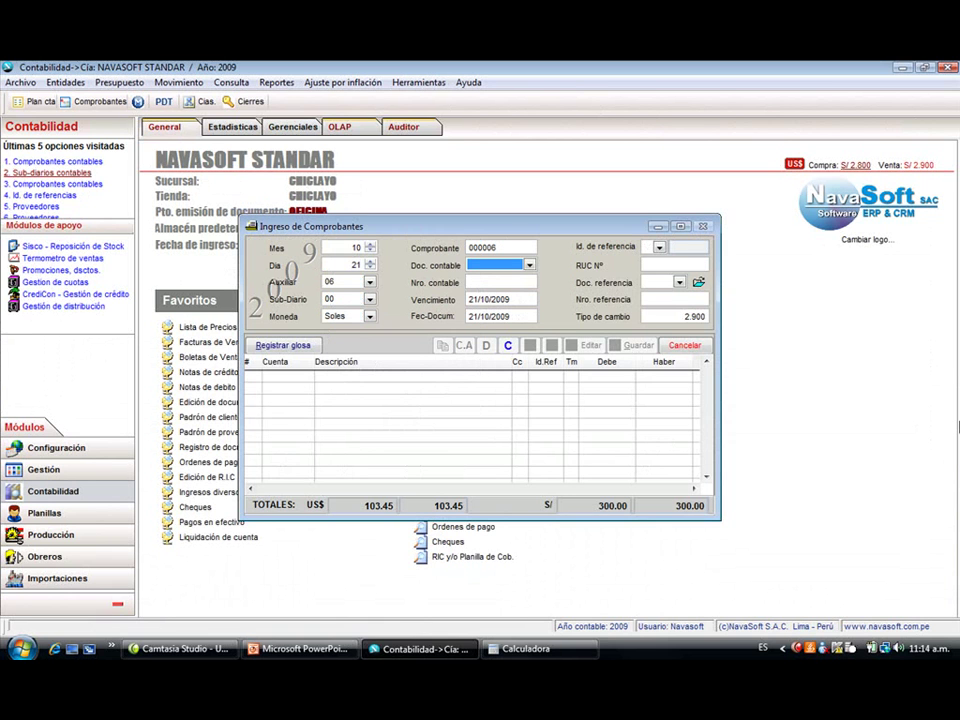
# - Enter document type 00, number 098098, reference type V, and B in RUC Nº
pyautogui.write('00')
pyautogui.press('Return')
pyautogui.write('098098')
pyautogui.press('Return')
pyautogui.press('Return')
pyautogui.press('Return')
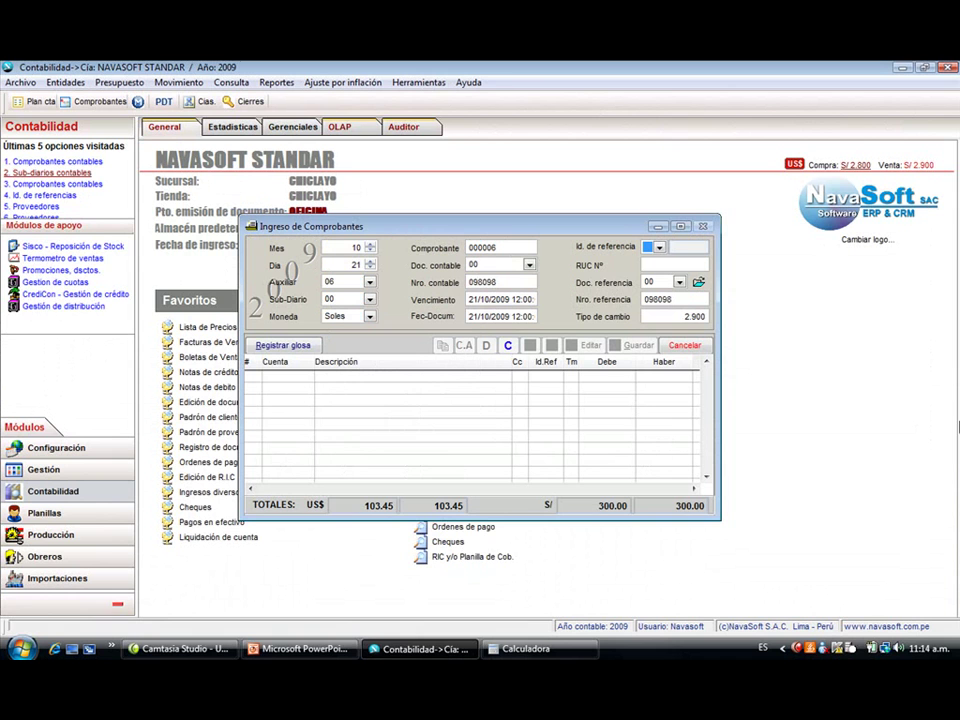
pyautogui.write('V')
pyautogui.press('Return')
pyautogui.write('B')
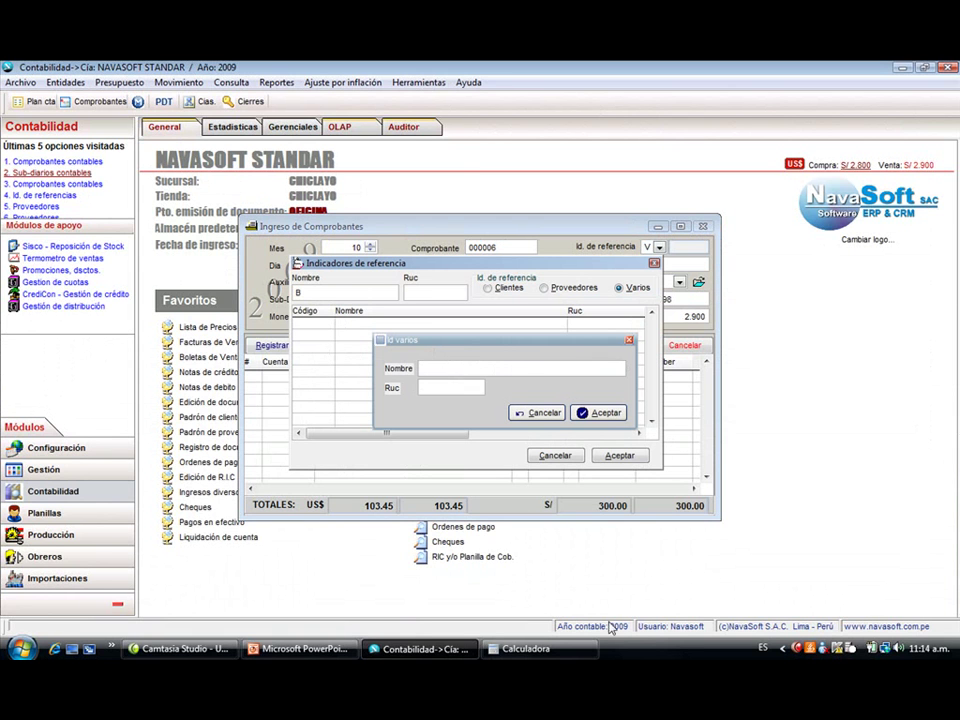
# - Dismiss the reference lookups and go to the Id. de referencia master list
pyautogui.click(538, 412)
pyautogui.click(549, 455)
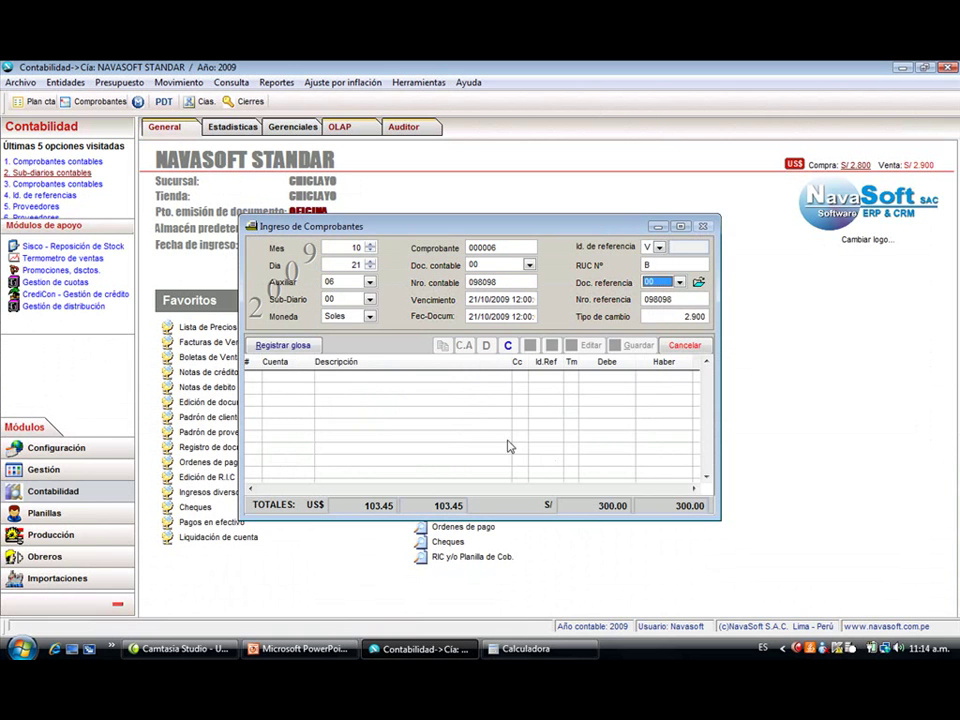
pyautogui.click(59, 86)
pyautogui.moveTo(78, 117)
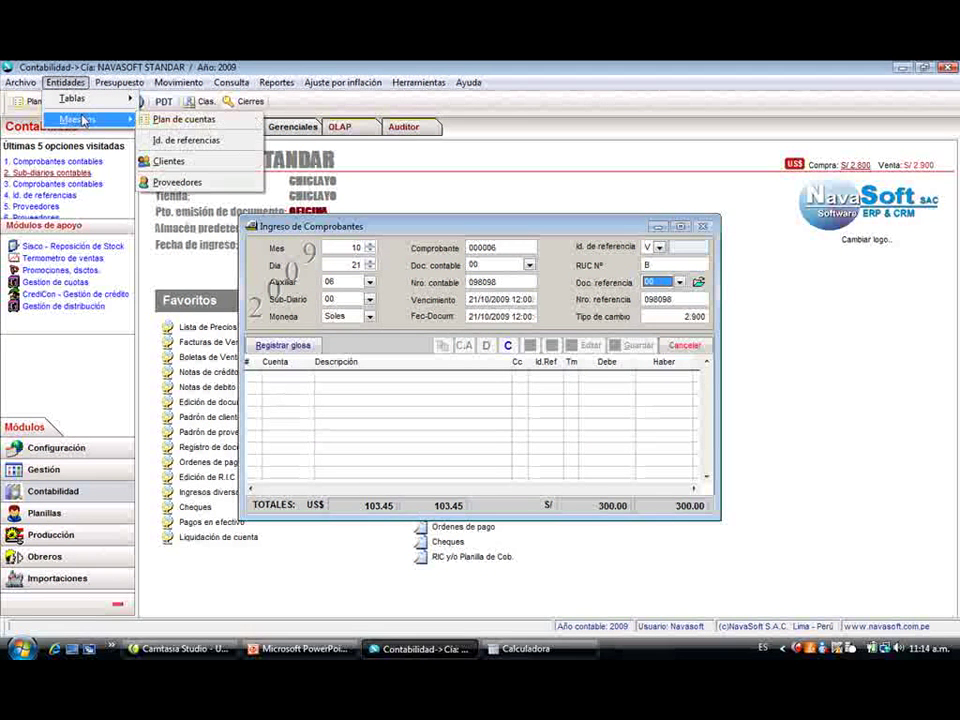
pyautogui.click(178, 137)
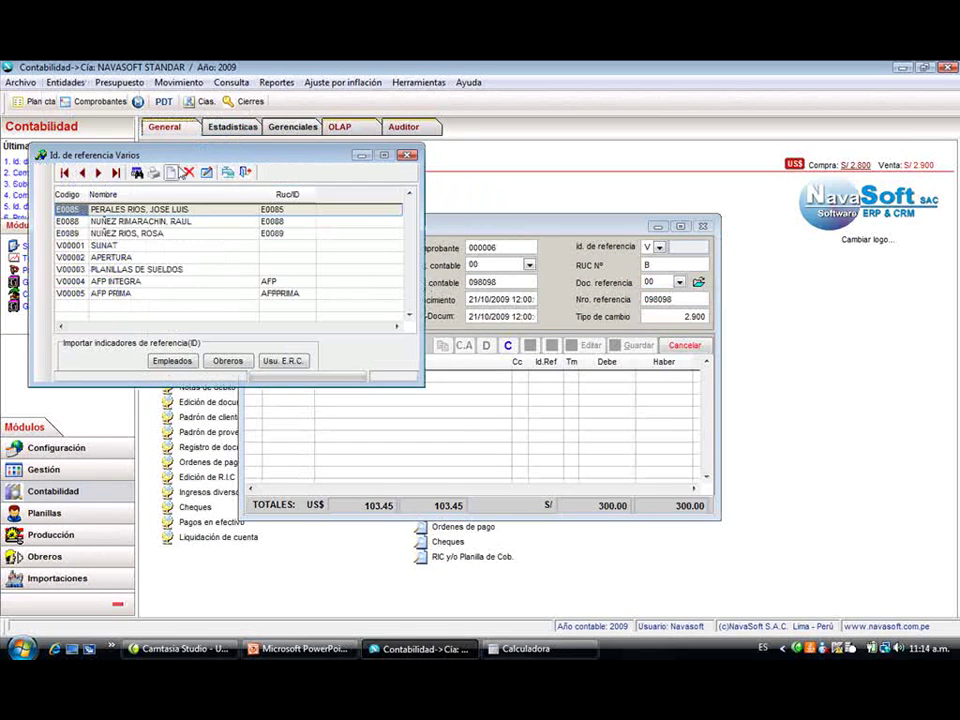
# - Add Varios reference V00006 'BANCO CONTINENTAL', save it, and assign it to the voucher
pyautogui.click(171, 172)
pyautogui.press('Down')
pyautogui.press('Tab')
pyautogui.press('Tab')
pyautogui.write('BANCO CON')
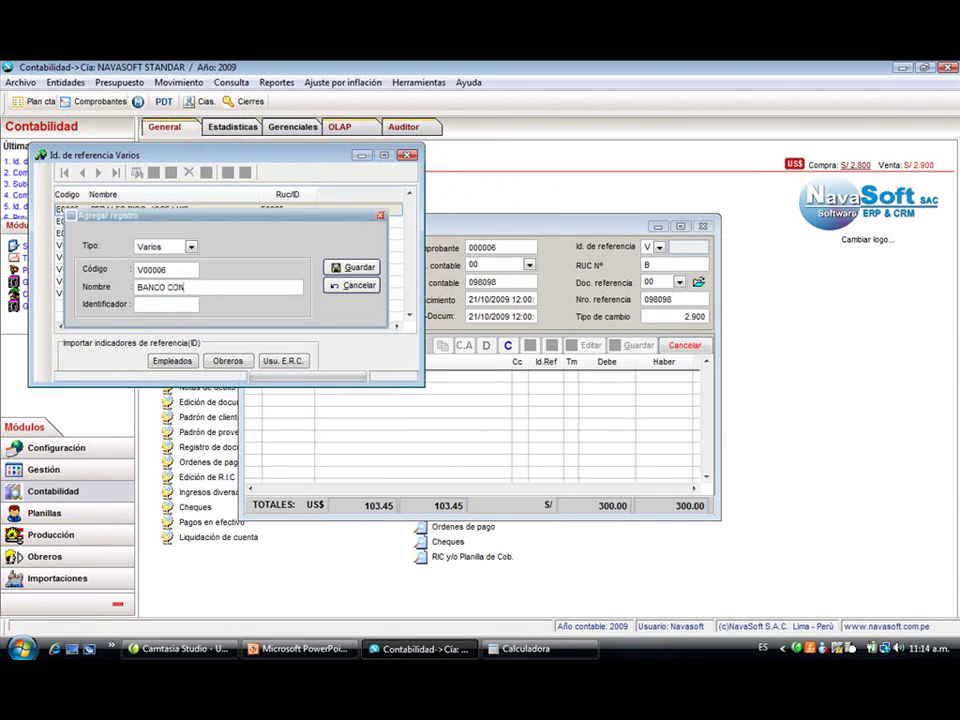
pyautogui.write('TINENTAL')
pyautogui.press('Return')
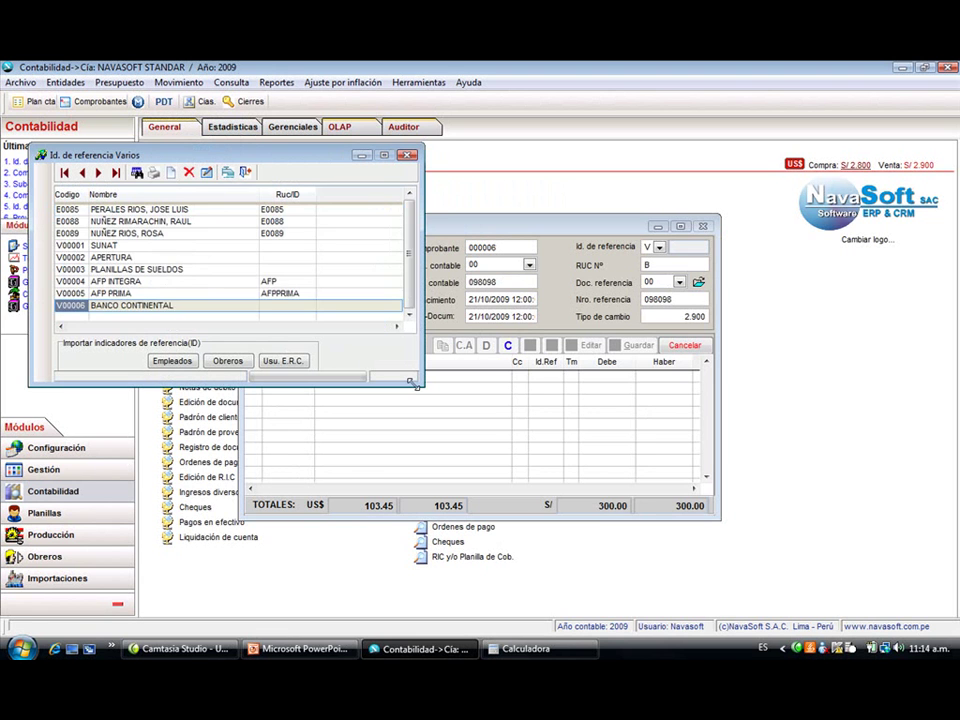
pyautogui.press('Return')
pyautogui.hotkey('shift', 'Tab')
pyautogui.press('Return')
pyautogui.press('Return')
pyautogui.press('Return')
pyautogui.press('Return')
pyautogui.press('Return')
# - Add a 45.70 debit line on account 670901 with cost centre 97
pyautogui.press('Return')
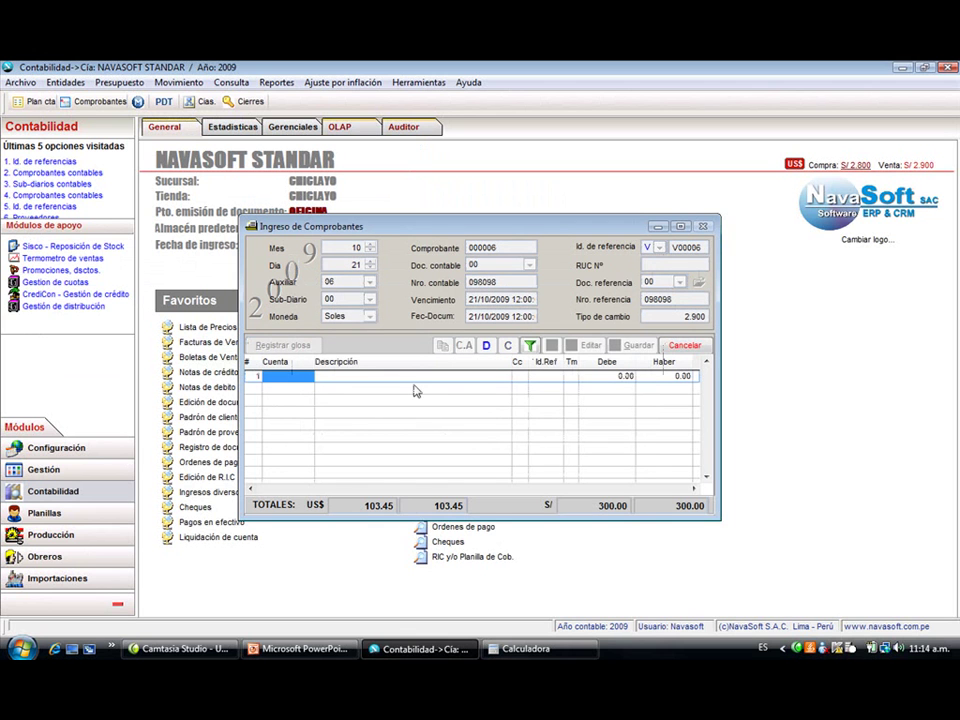
pyautogui.press('Return')
pyautogui.press('Down')
pyautogui.press('Down')
pyautogui.press('Down')
pyautogui.press('Down')
pyautogui.press('Down')
pyautogui.press('Down')
pyautogui.press('Down')
pyautogui.press('Down')
pyautogui.press('Down')
pyautogui.press('Down')
pyautogui.press('Down')
pyautogui.press('Down')
pyautogui.press('Down')
pyautogui.press('Down')
pyautogui.press('Down')
pyautogui.press('Down')
pyautogui.press('Down')
pyautogui.press('Down')
pyautogui.press('Down')
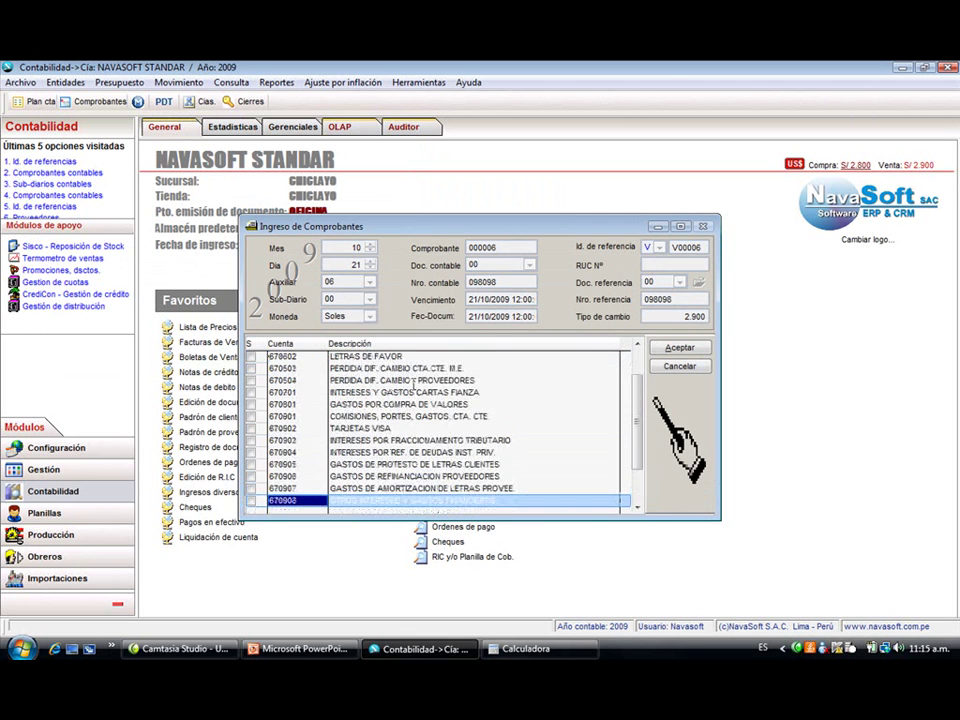
pyautogui.press('Up')
pyautogui.press('Up')
pyautogui.press('Up')
pyautogui.press('Up')
pyautogui.press('Up')
pyautogui.press('Return')
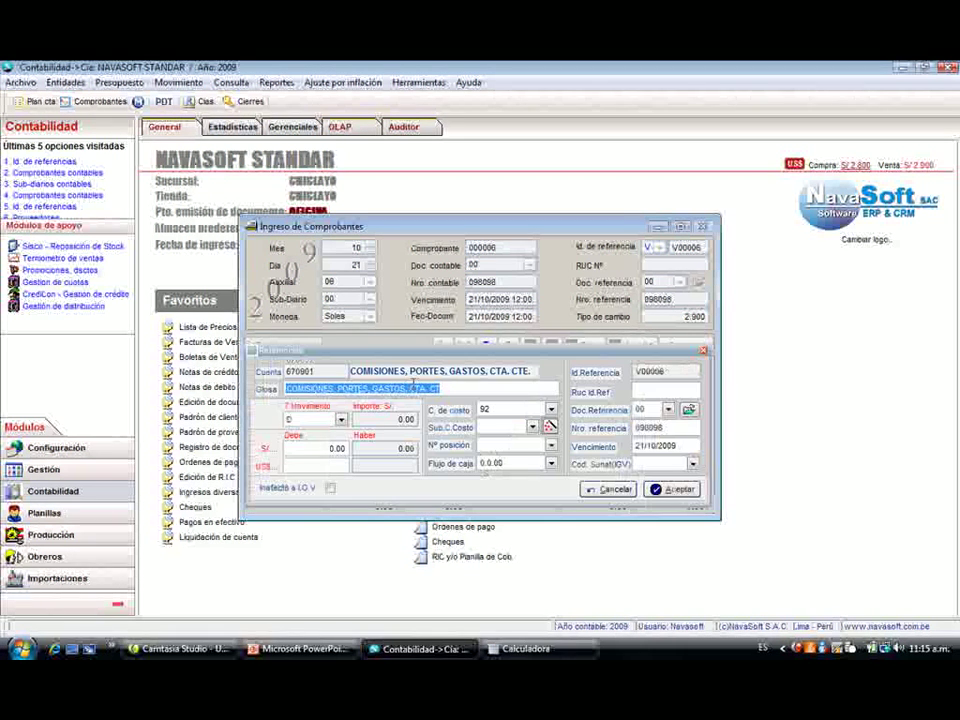
pyautogui.press('Return')
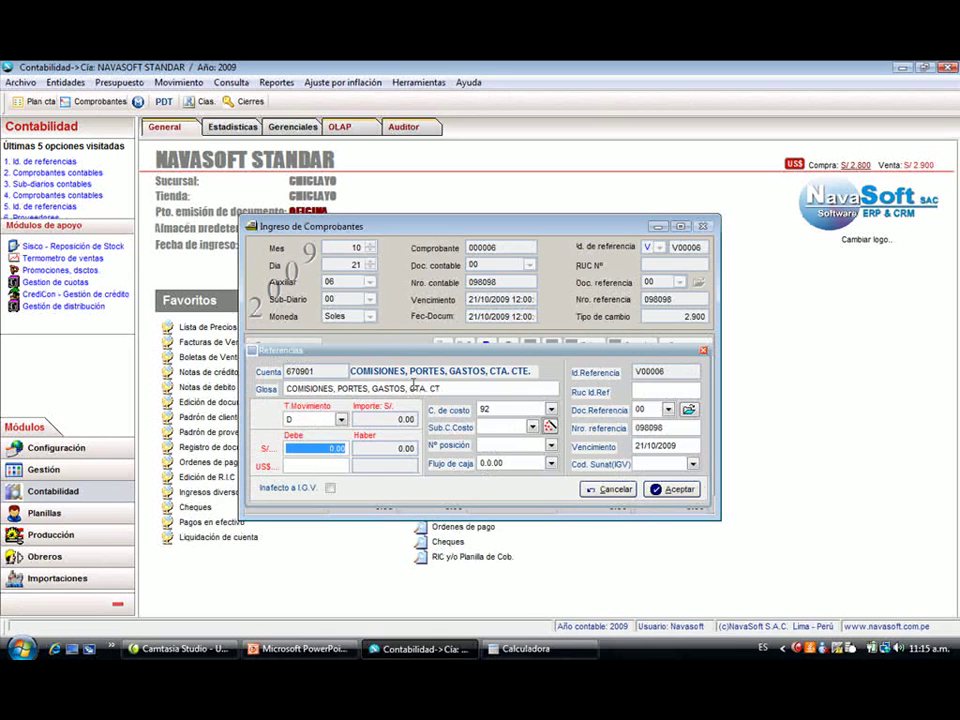
pyautogui.write('45')
pyautogui.write('.70')
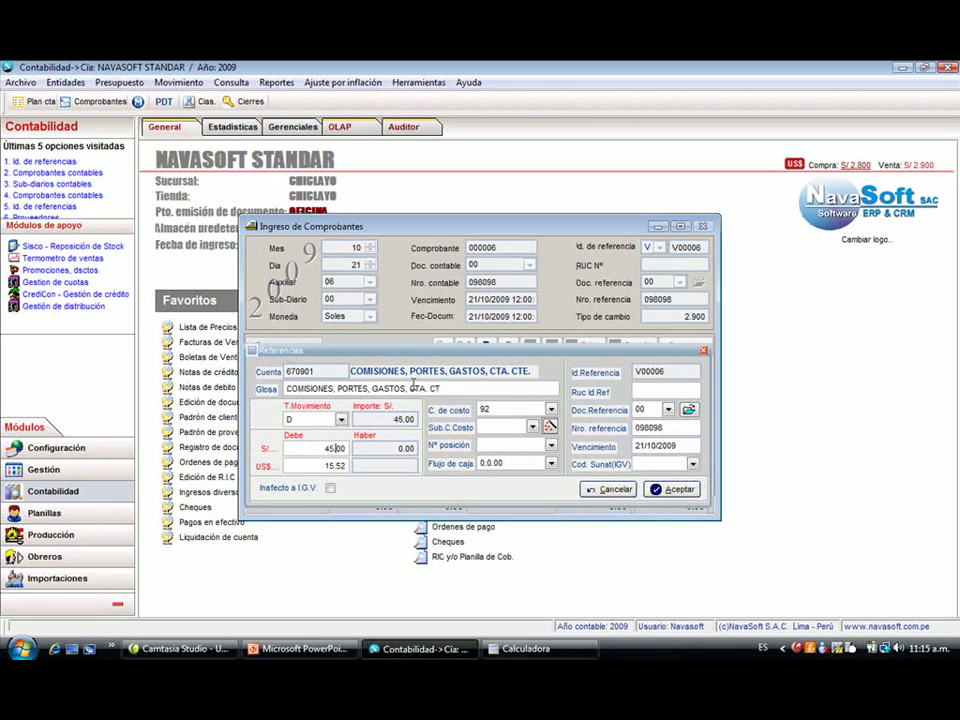
pyautogui.press('Return')
pyautogui.press('Return')
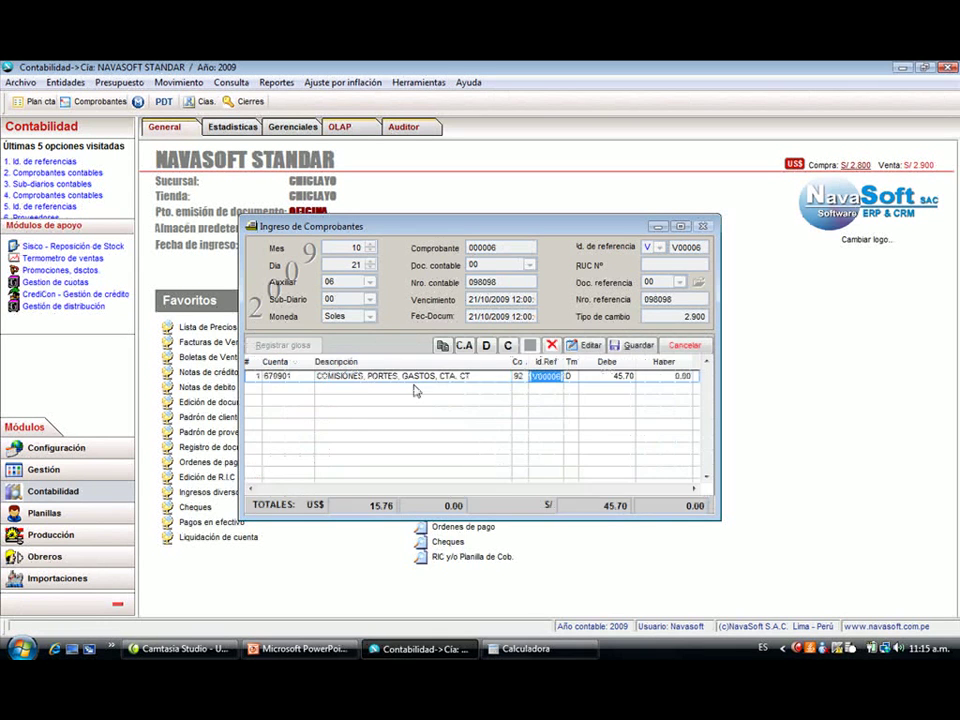
pyautogui.doubleClick(413, 379)
pyautogui.press('Return')
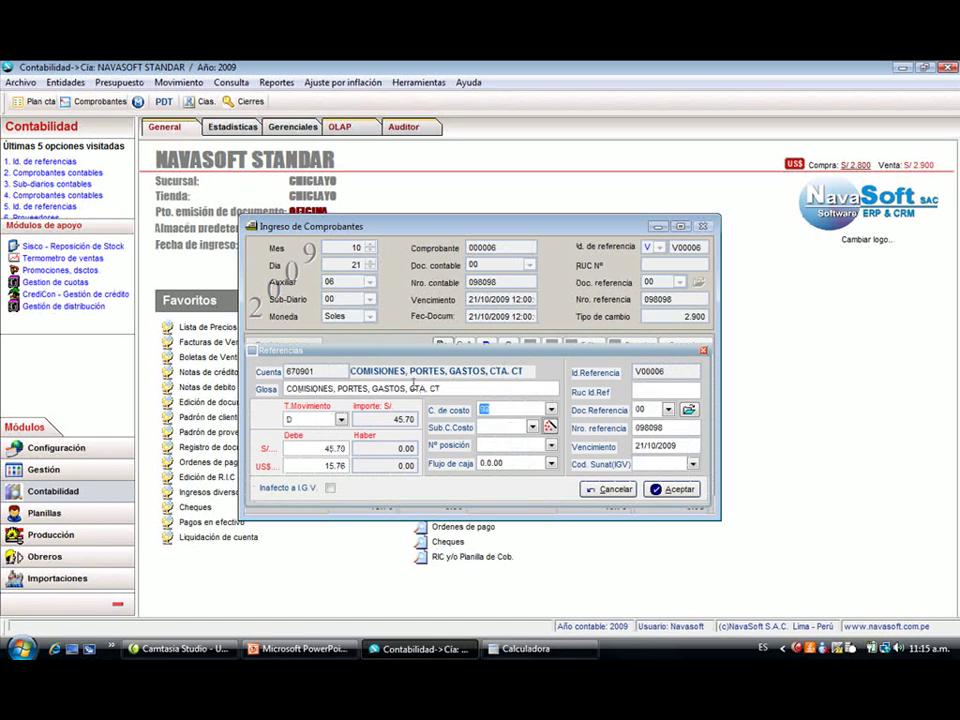
pyautogui.write('97')
pyautogui.press('Return')
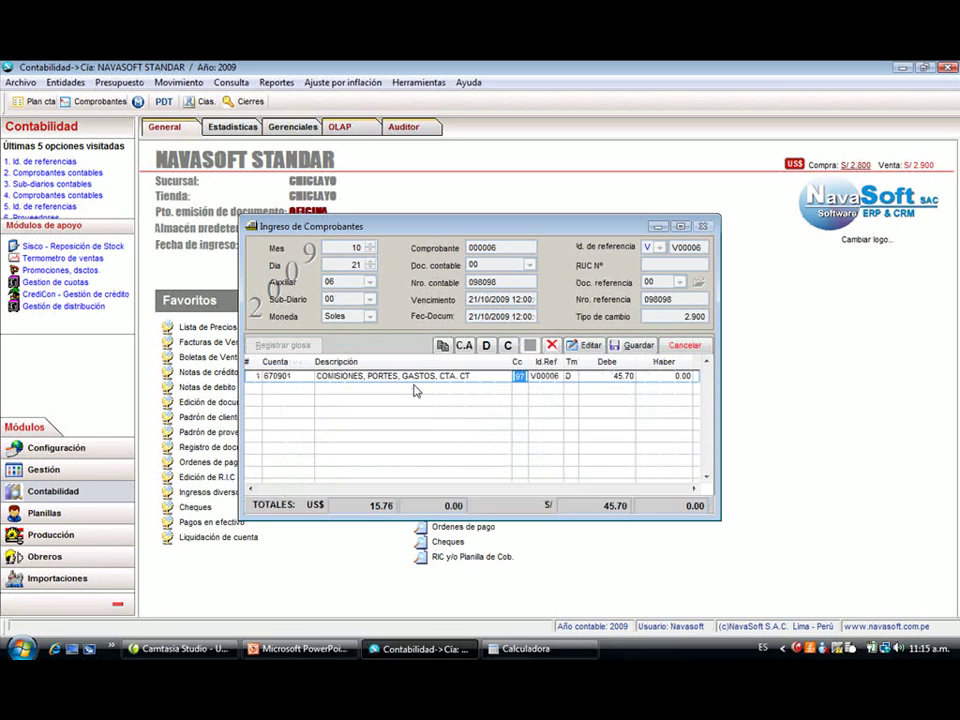
# - Add a 45.70 credit line on account 100401 and save the balanced voucher
pyautogui.write('100')
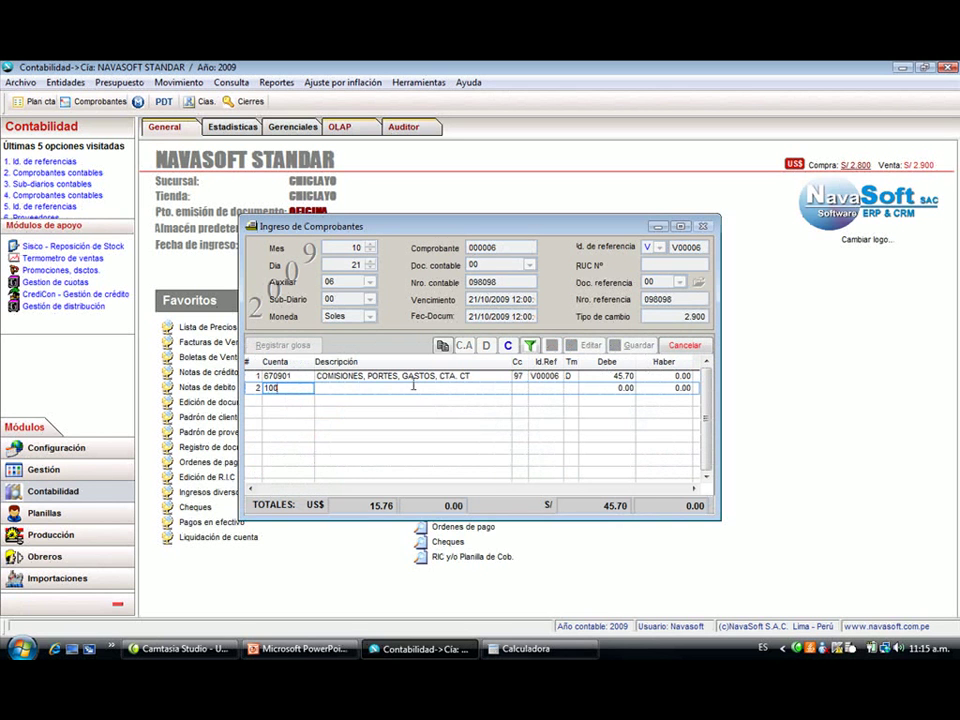
pyautogui.press('Return')
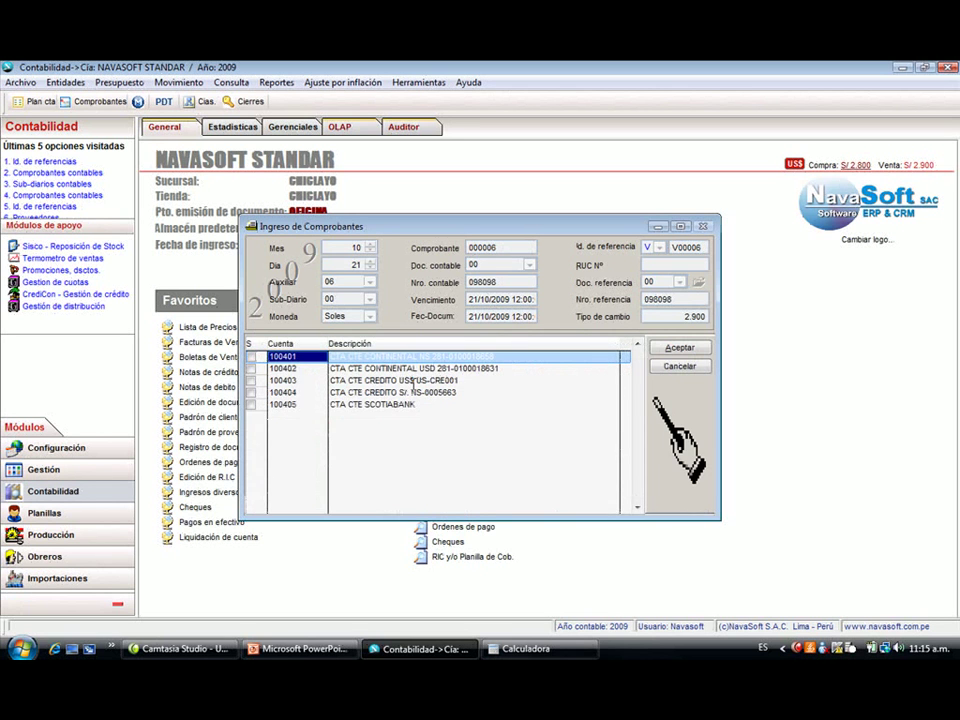
pyautogui.press('Return')
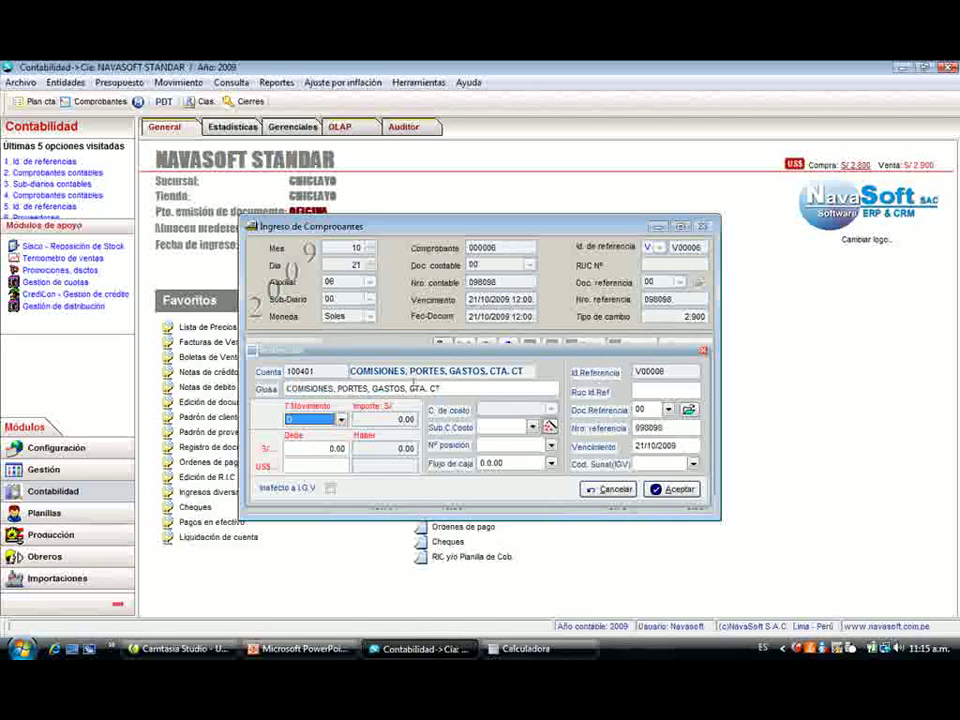
pyautogui.write('H')
pyautogui.press('Return')
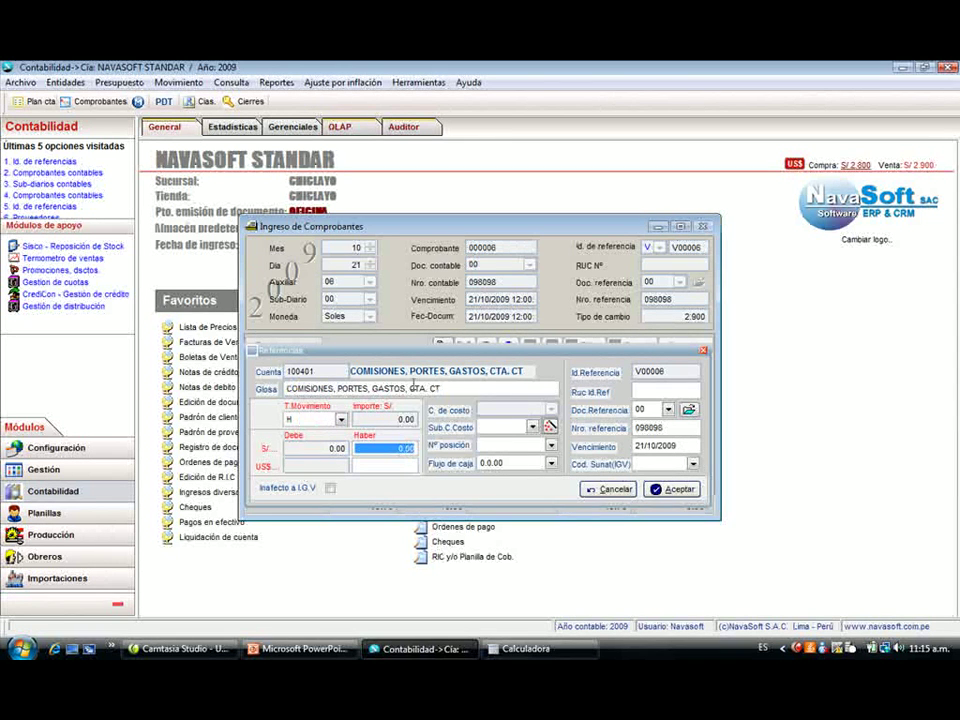
pyautogui.press('Return')
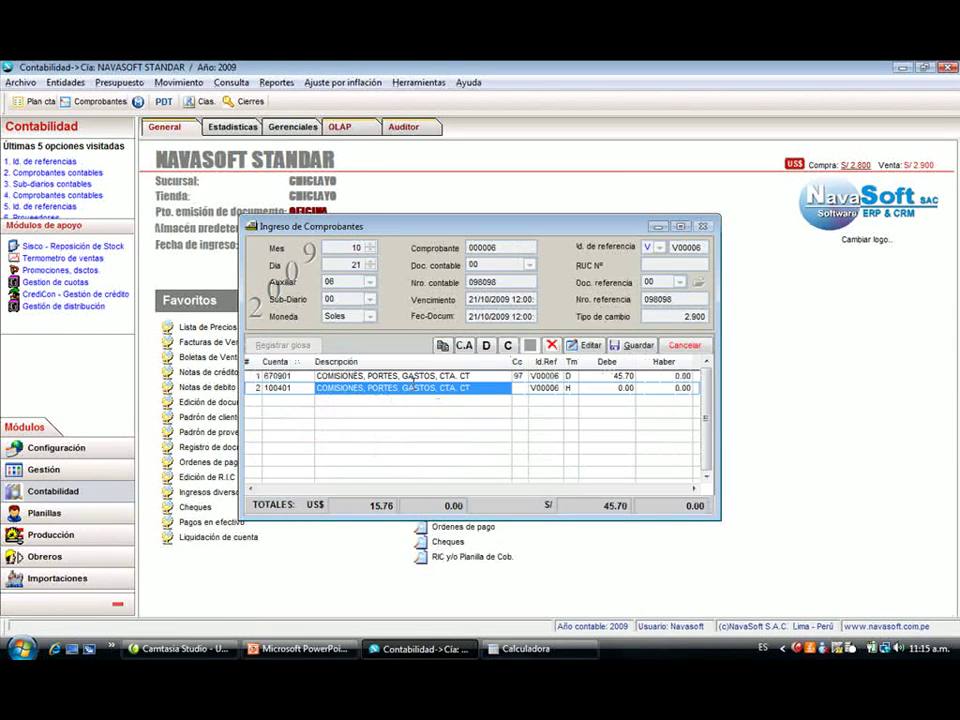
pyautogui.write('45.7')
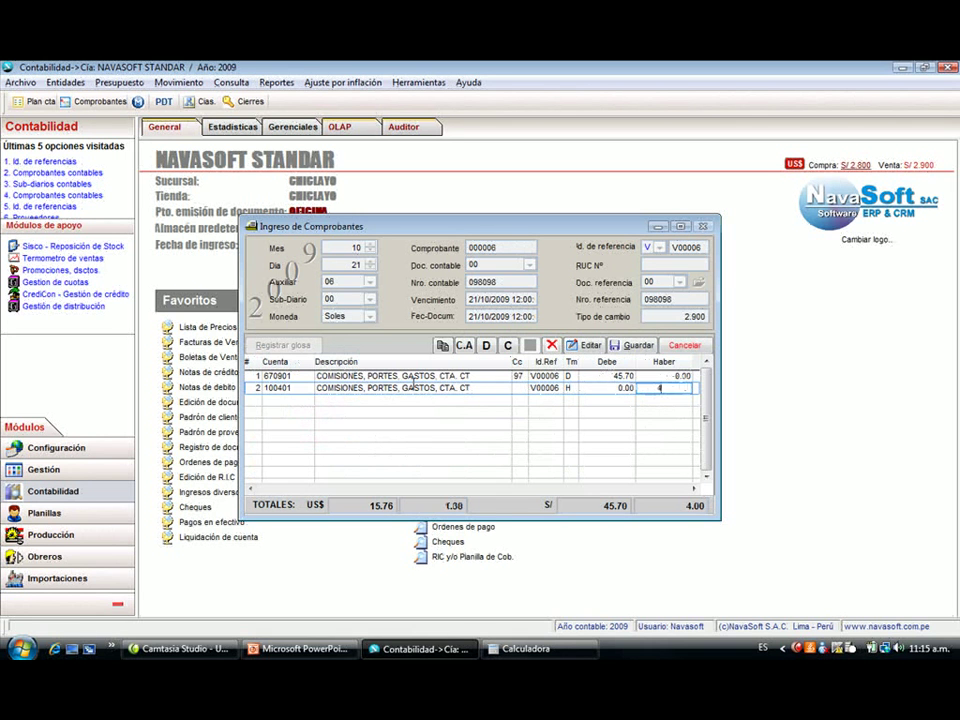
pyautogui.press('Return')
pyautogui.hotkey('alt', 'g')
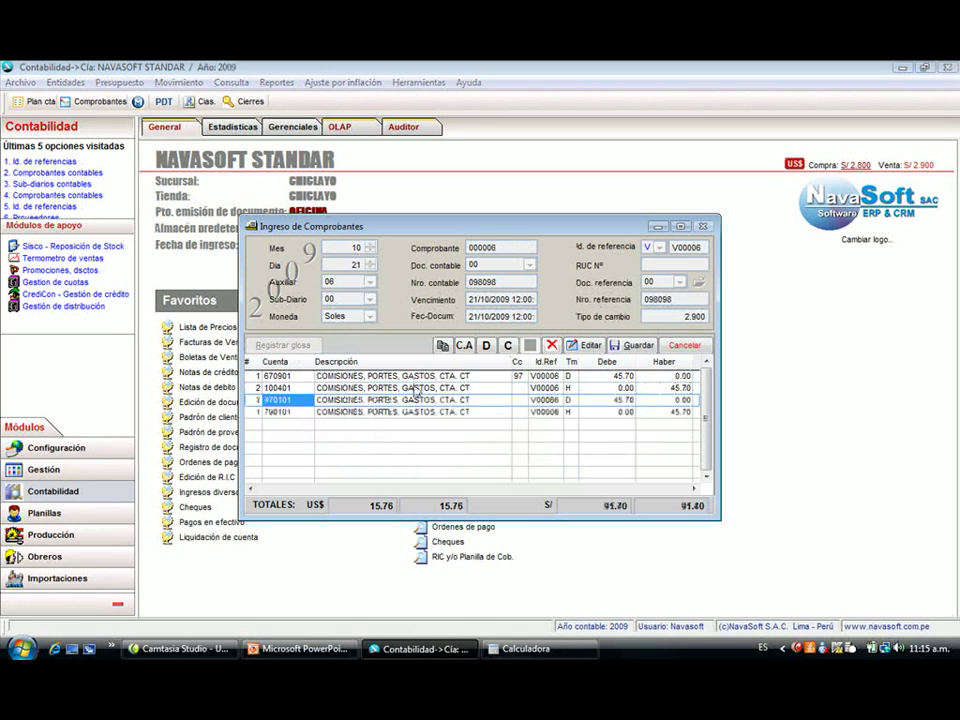
pyautogui.press('Return')
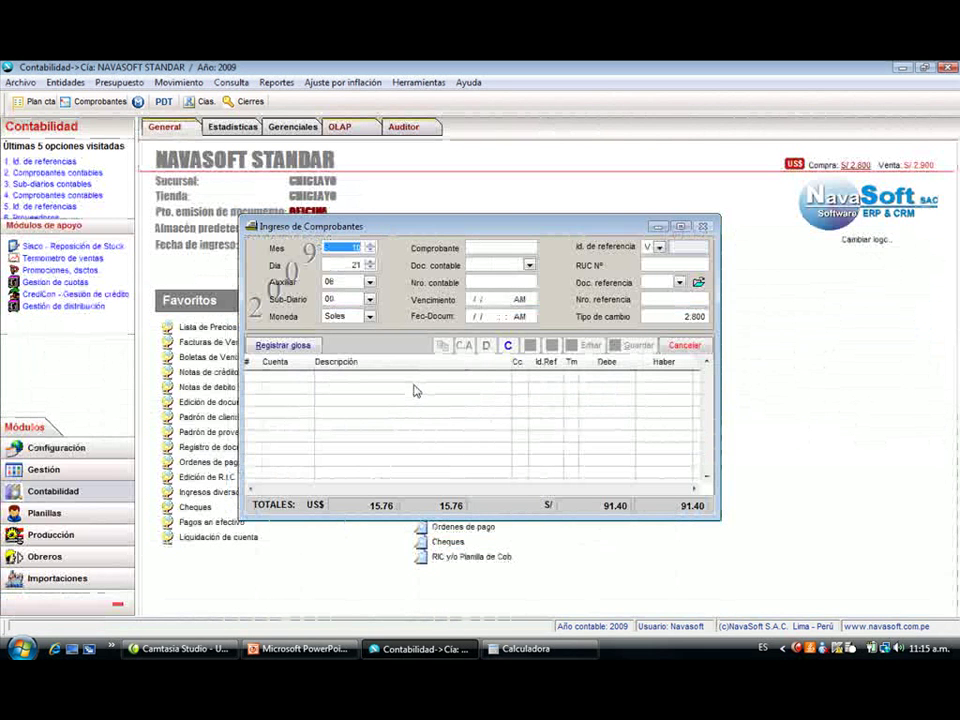
# - Fill the new voucher header with document type 00, number 234234 and reference type V
pyautogui.press('Return')
pyautogui.press('Return')
pyautogui.press('Return')
pyautogui.press('Return')
pyautogui.press('Return')
pyautogui.press('Return')
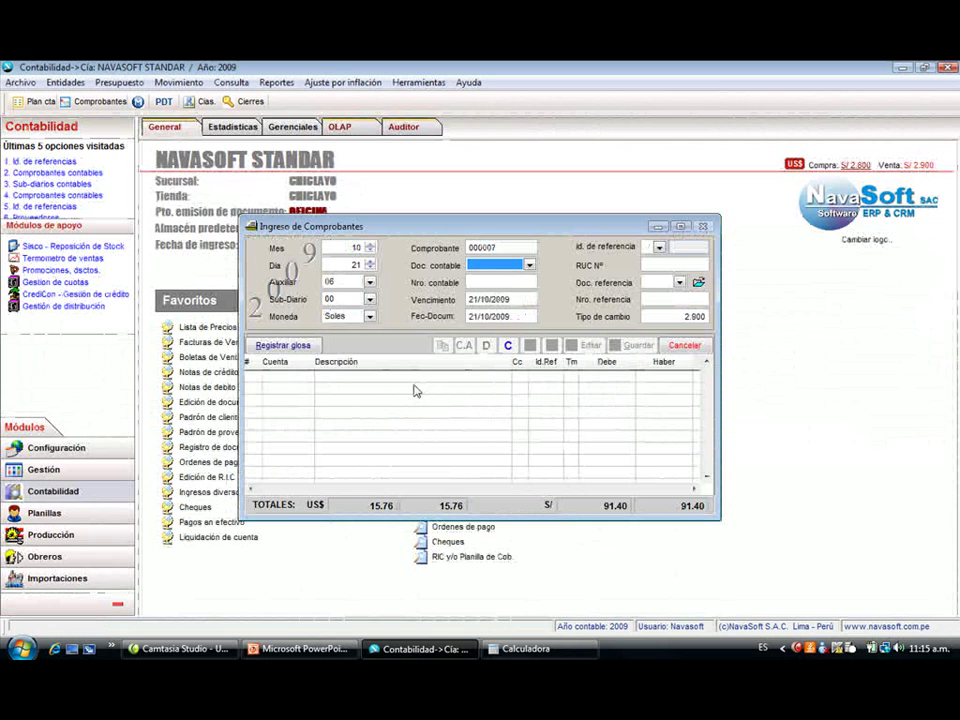
pyautogui.write('00')
pyautogui.press('Return')
pyautogui.write('234234')
pyautogui.press('Return')
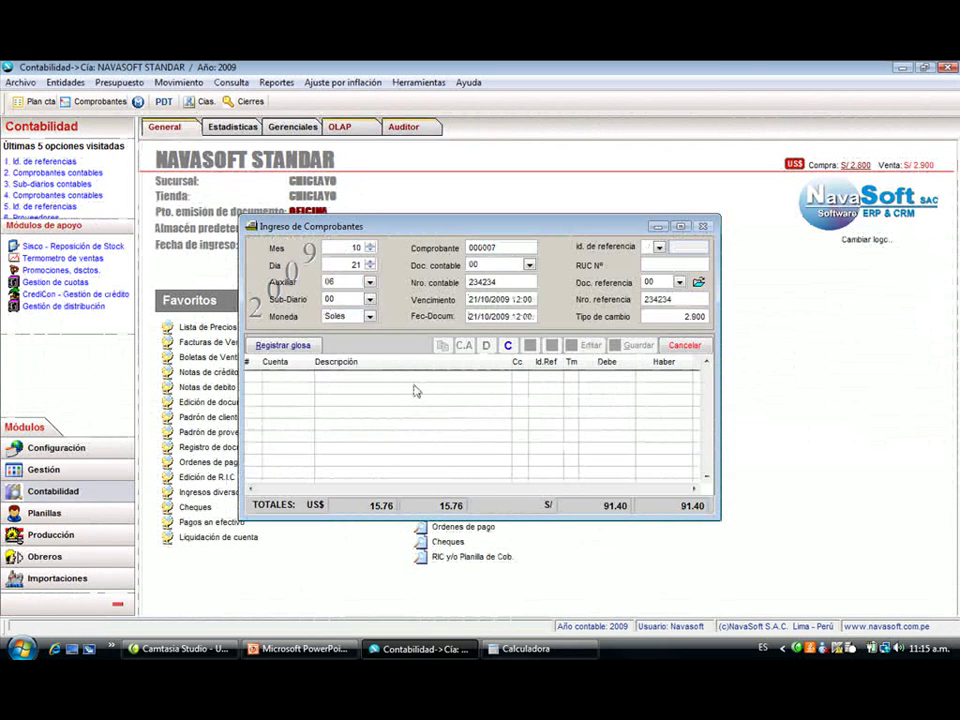
pyautogui.write('V')
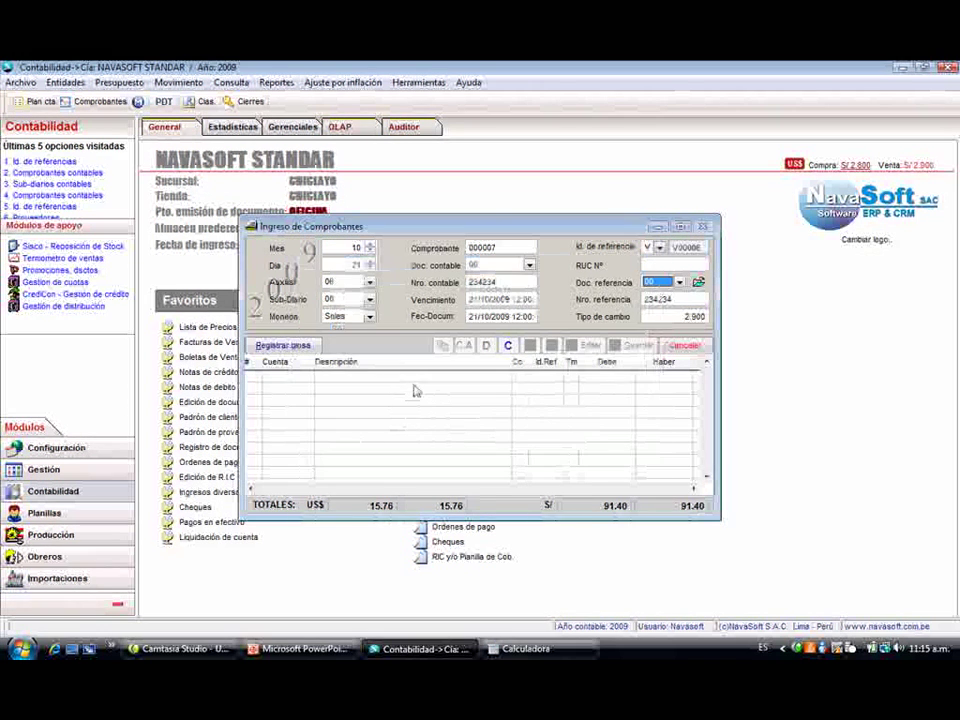
# - Add a 2,500.00 debit line to account 100401 described 'DEPOSTIO VTA DEL DIA. 21-10'
pyautogui.press('Return')
pyautogui.write('10')
pyautogui.write('4401')
pyautogui.press('Return')
pyautogui.press('Return')
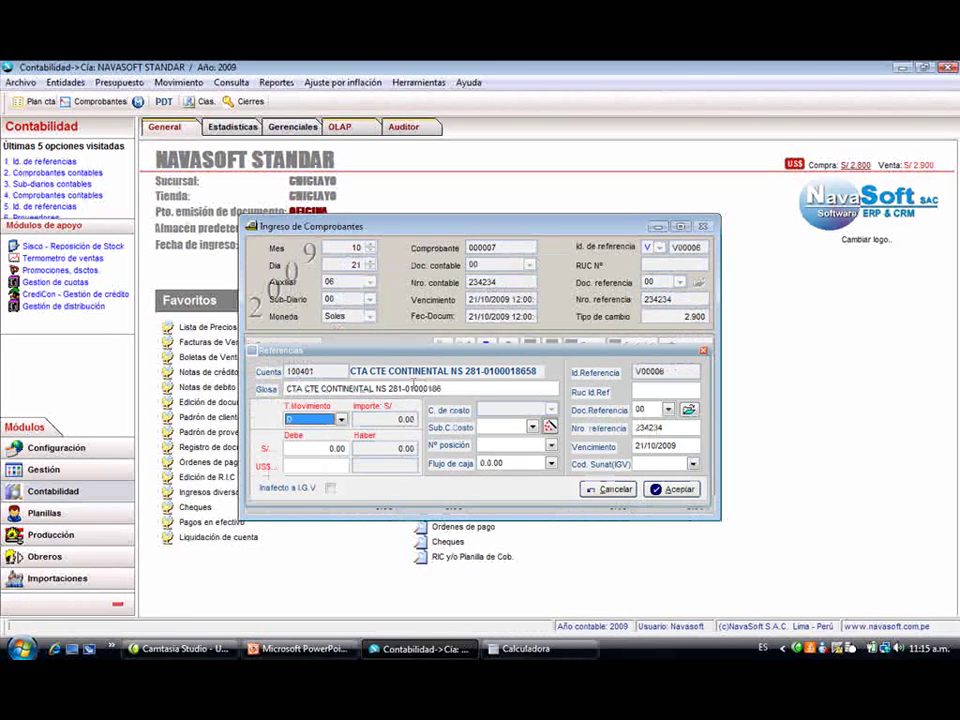
pyautogui.hotkey('shift', 'Tab')
pyautogui.write('DEP')
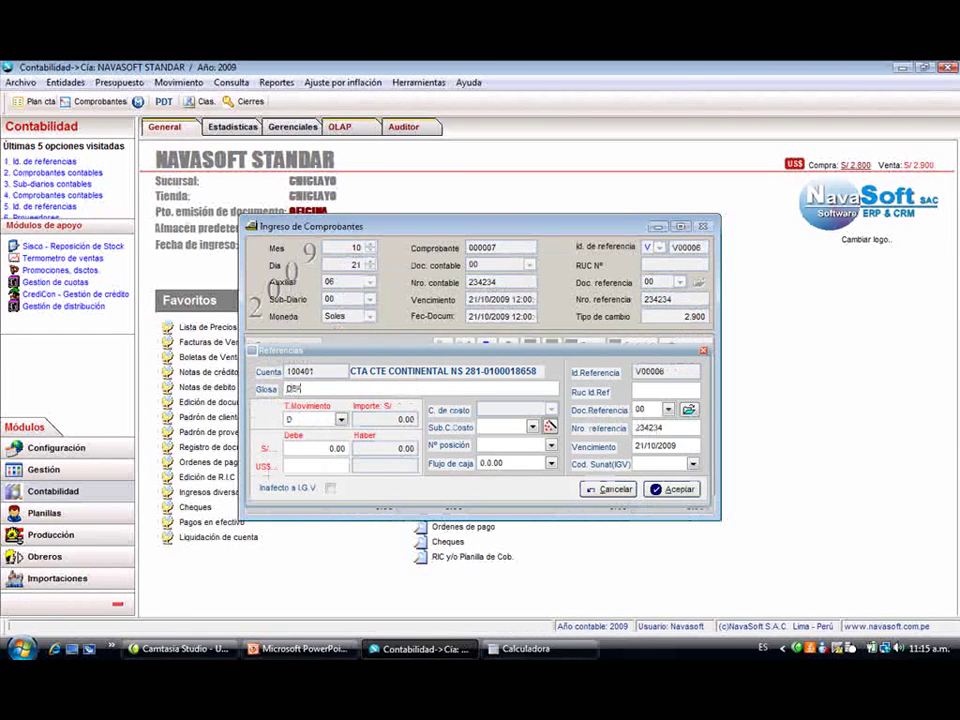
pyautogui.write('OSTIO VTA DEL DIA')
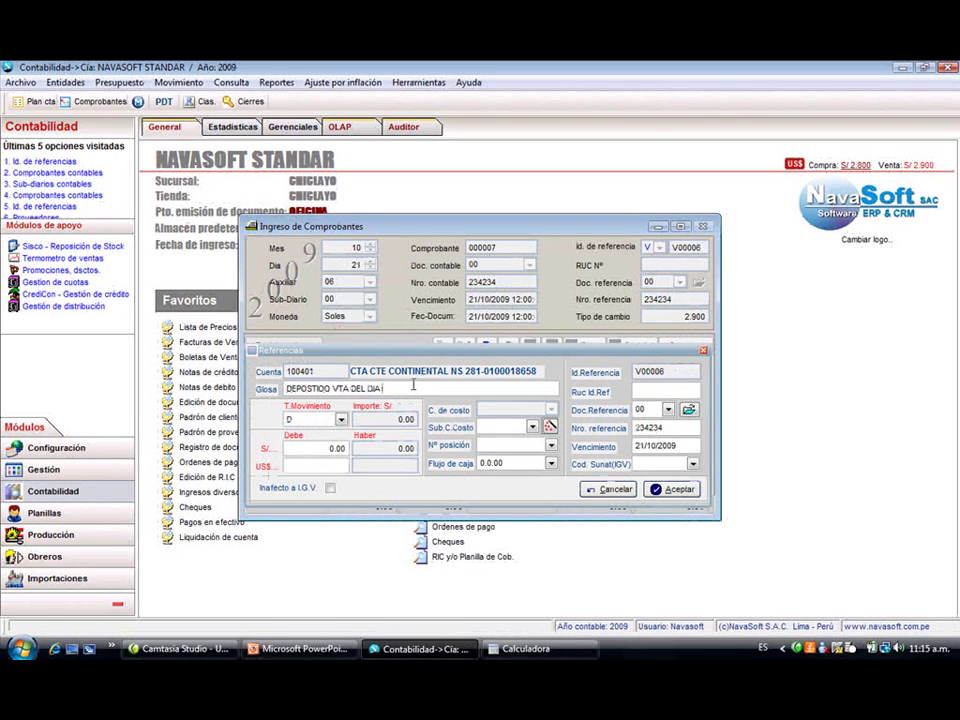
pyautogui.write('. 21-10')
pyautogui.press('Tab')
pyautogui.press('Tab')
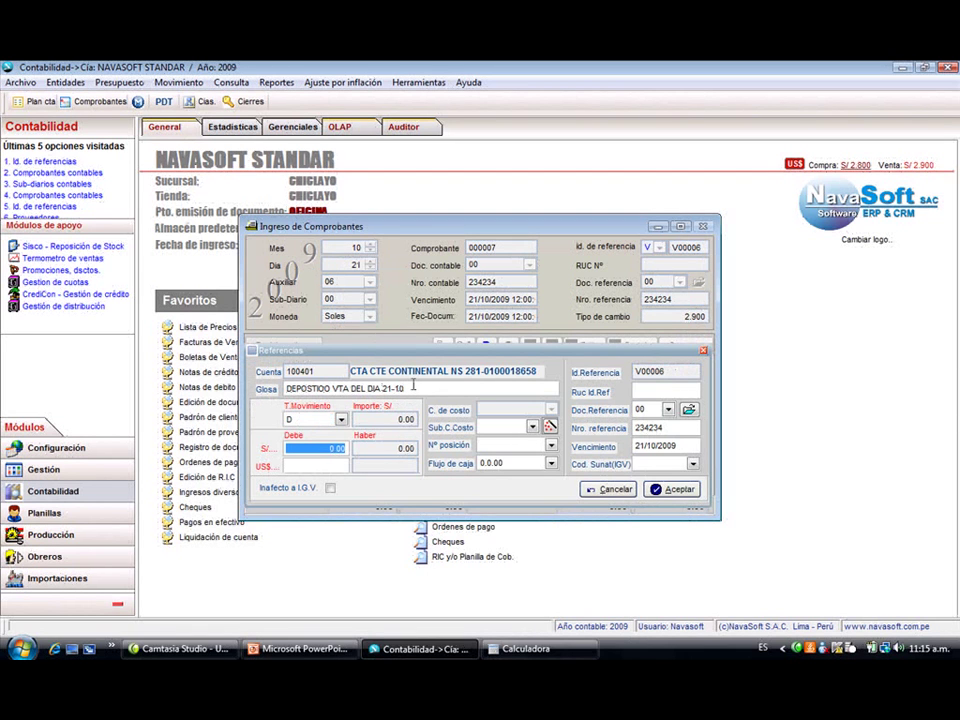
pyautogui.write('2500')
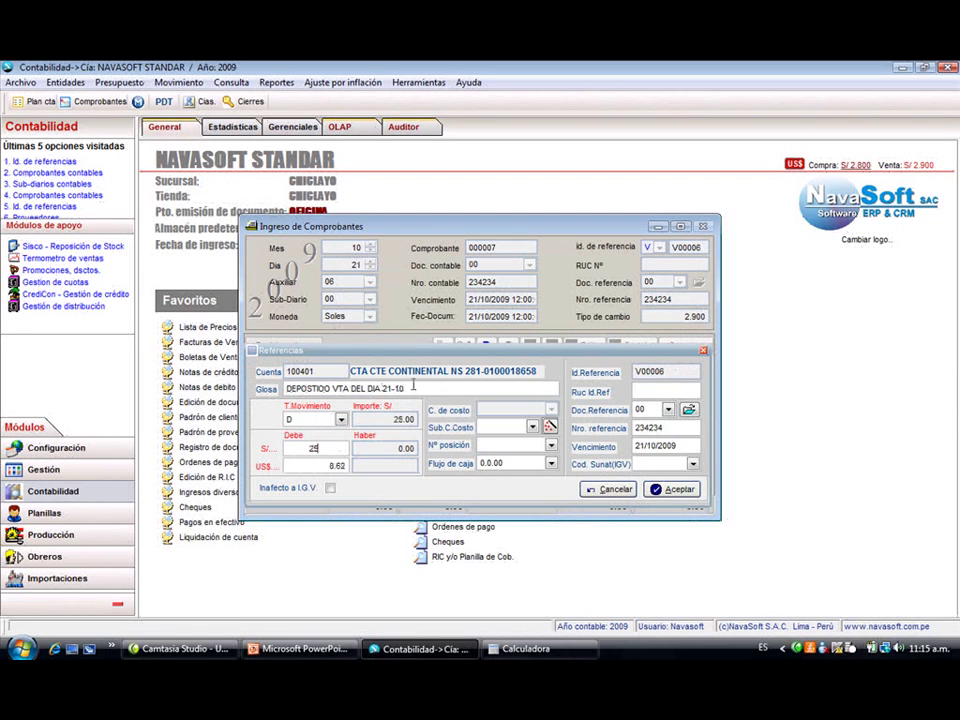
pyautogui.press('Tab')
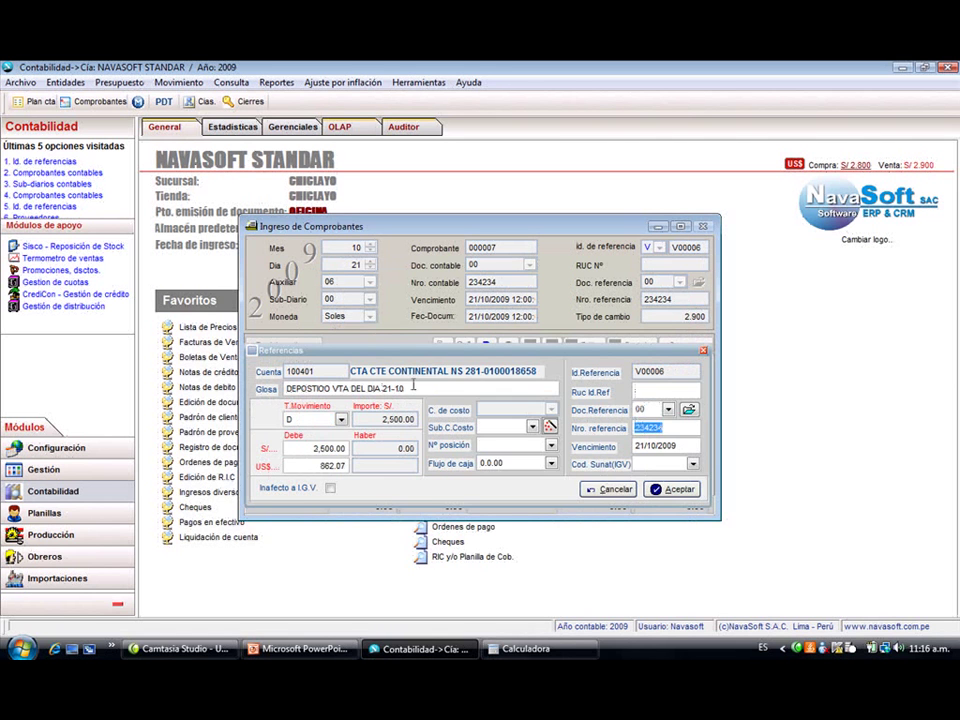
pyautogui.press('Tab')
pyautogui.press('Return')
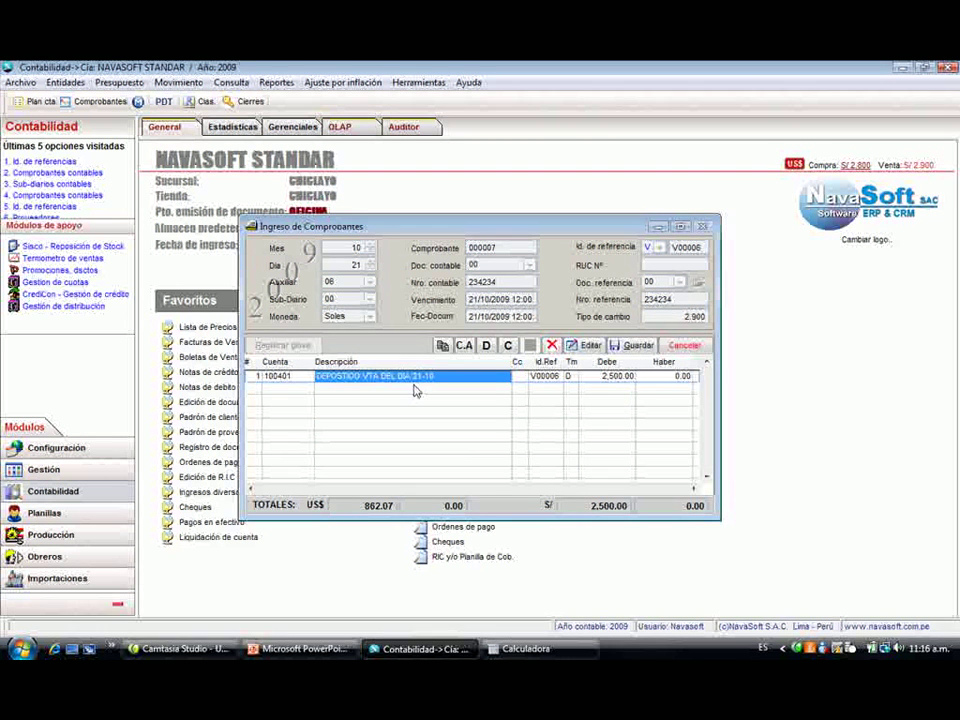
# - Add a 2,500.00 credit line on account 100101 and save voucher 000007
pyautogui.write('100101')
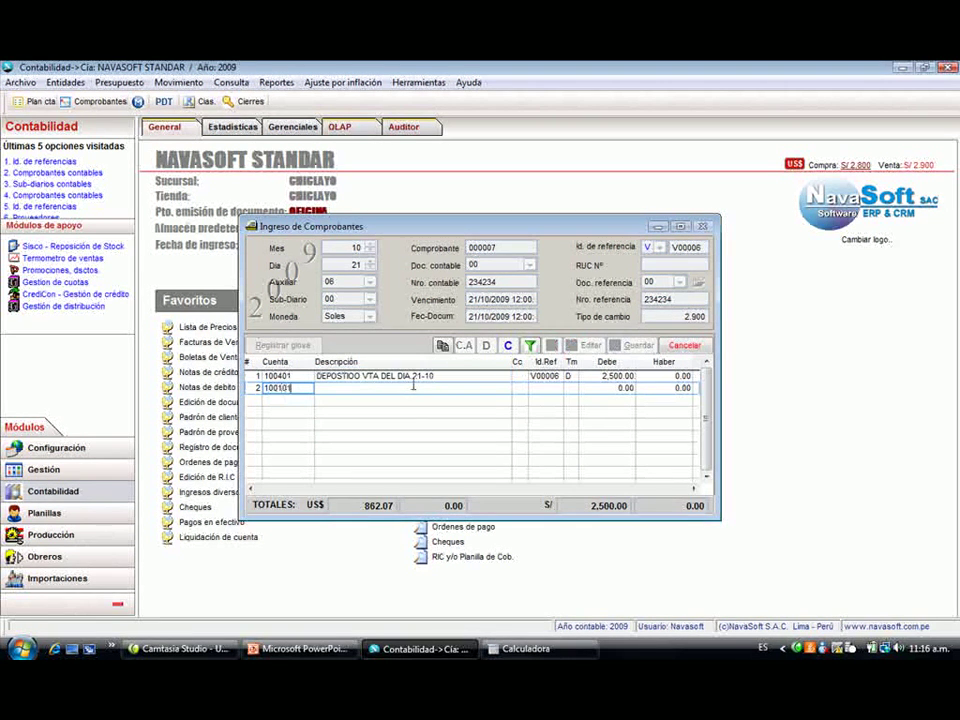
pyautogui.press('Return')
pyautogui.write('H')
pyautogui.press('Return')
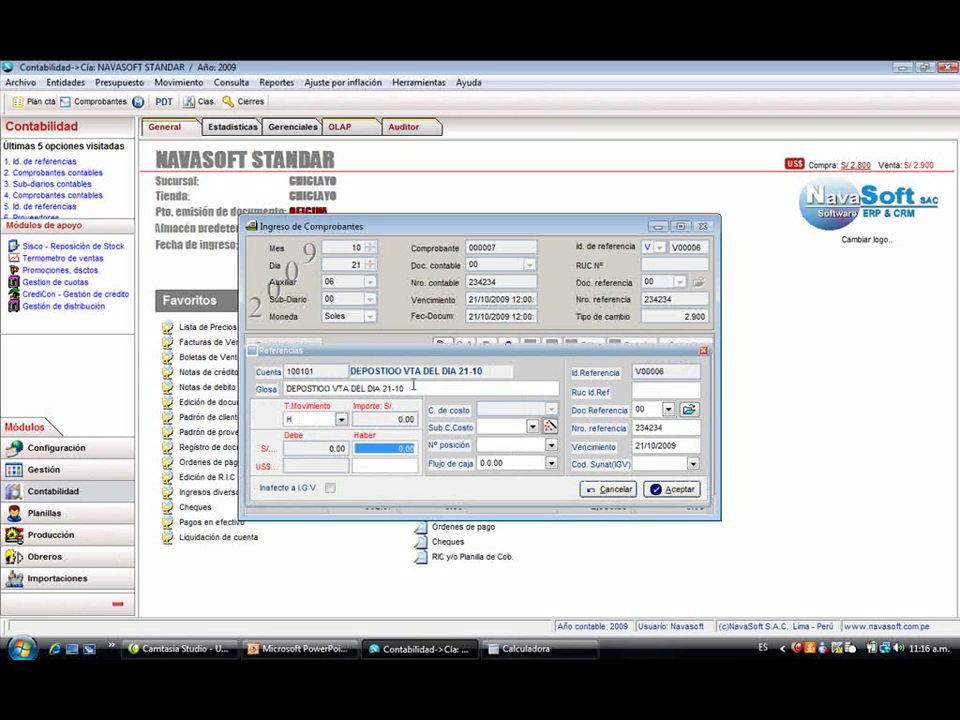
pyautogui.press('Return')
pyautogui.press('Return')
pyautogui.press('Return')
pyautogui.press('Return')
pyautogui.press('Return')
pyautogui.press('Return')
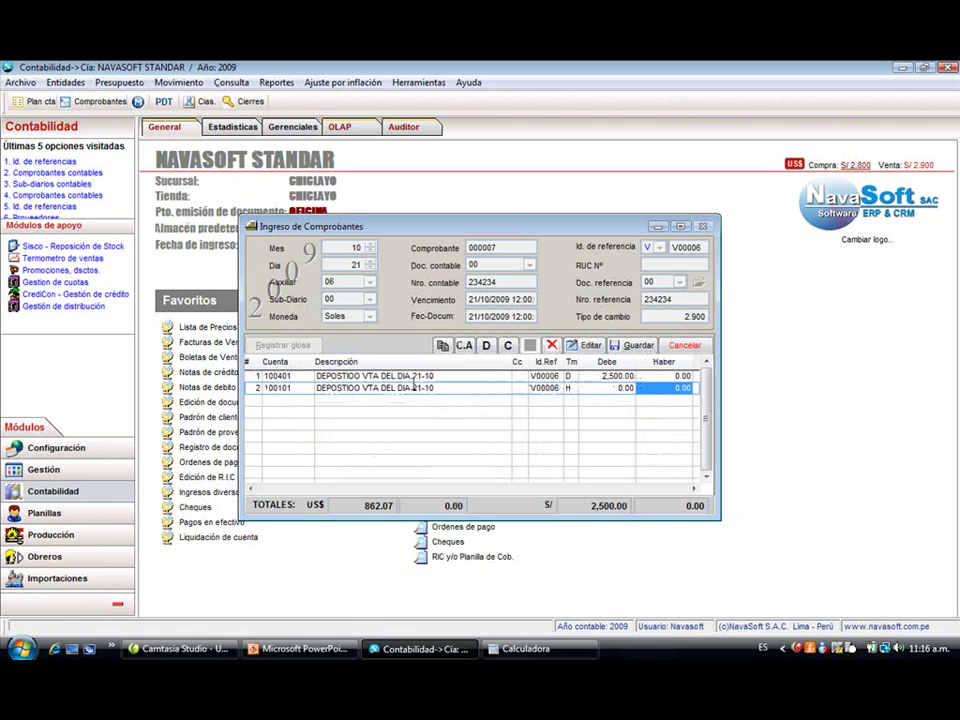
pyautogui.write('2500')
pyautogui.press('Return')
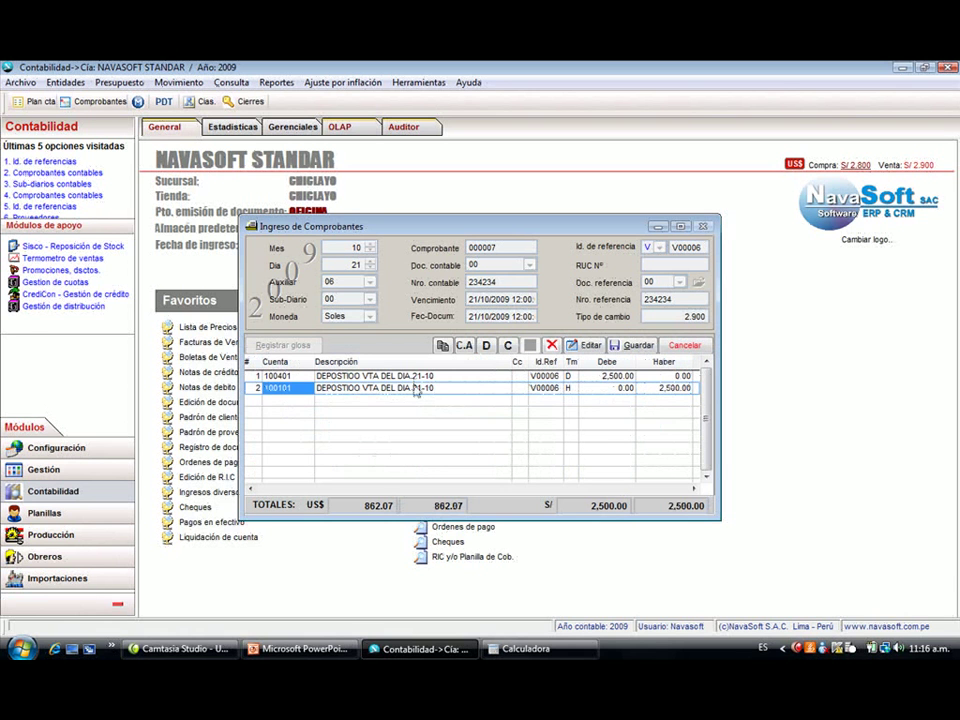
pyautogui.press('F10')
pyautogui.press('Return')
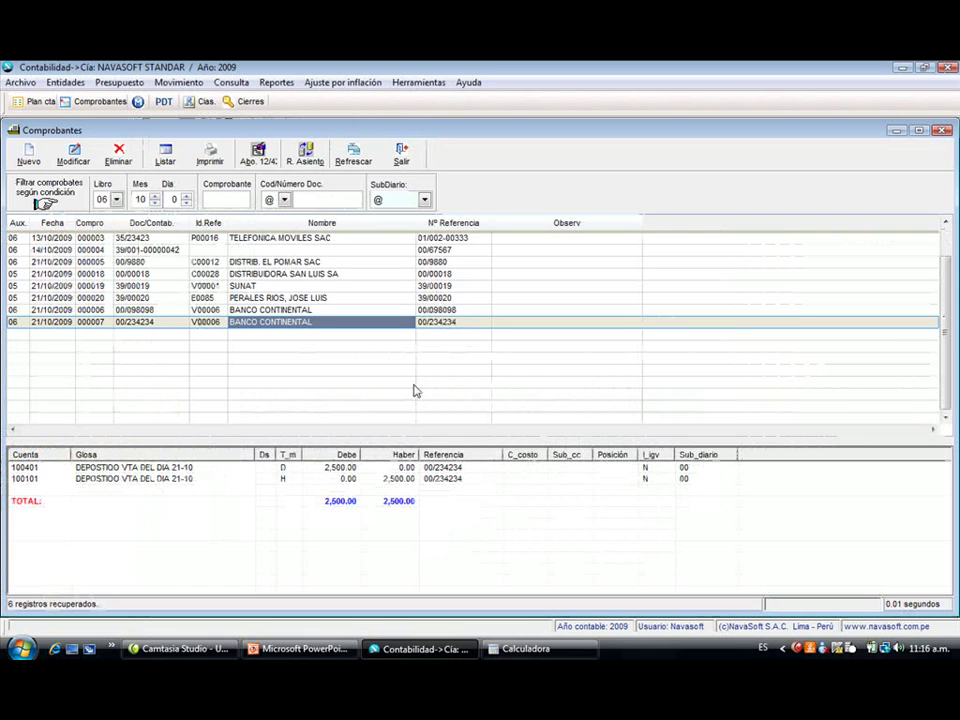
# - In the Abo. 12/42 wizard, select the 2,300.00 pending document under 42 Proveedores
pyautogui.click(266, 158)
pyautogui.click(465, 482)
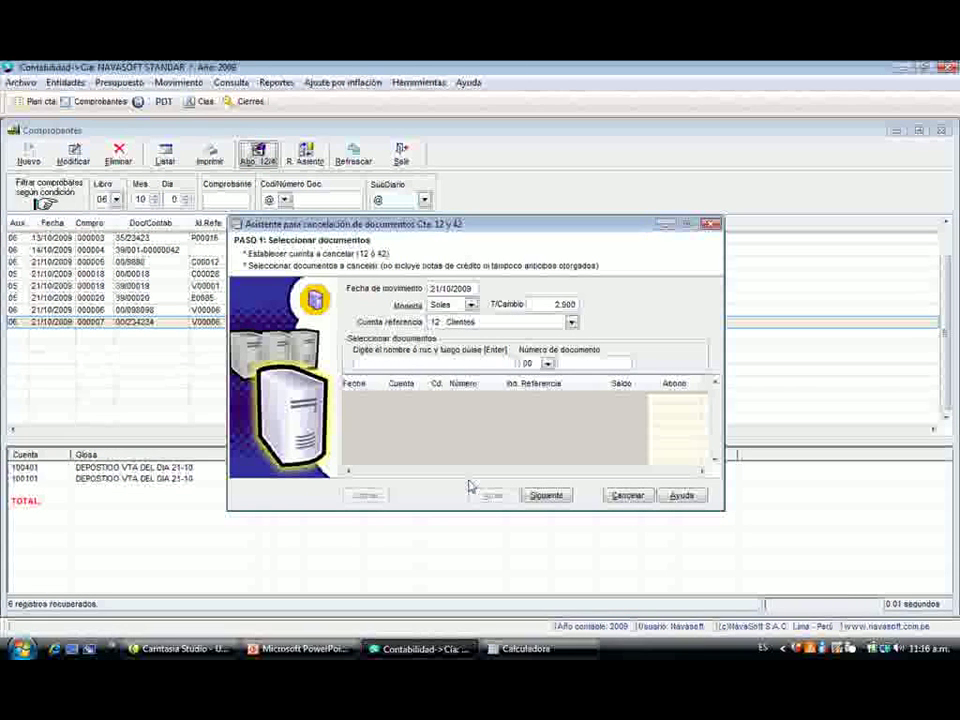
pyautogui.press('Tab')
pyautogui.press('Tab')
pyautogui.press('Down')
pyautogui.press('Tab')
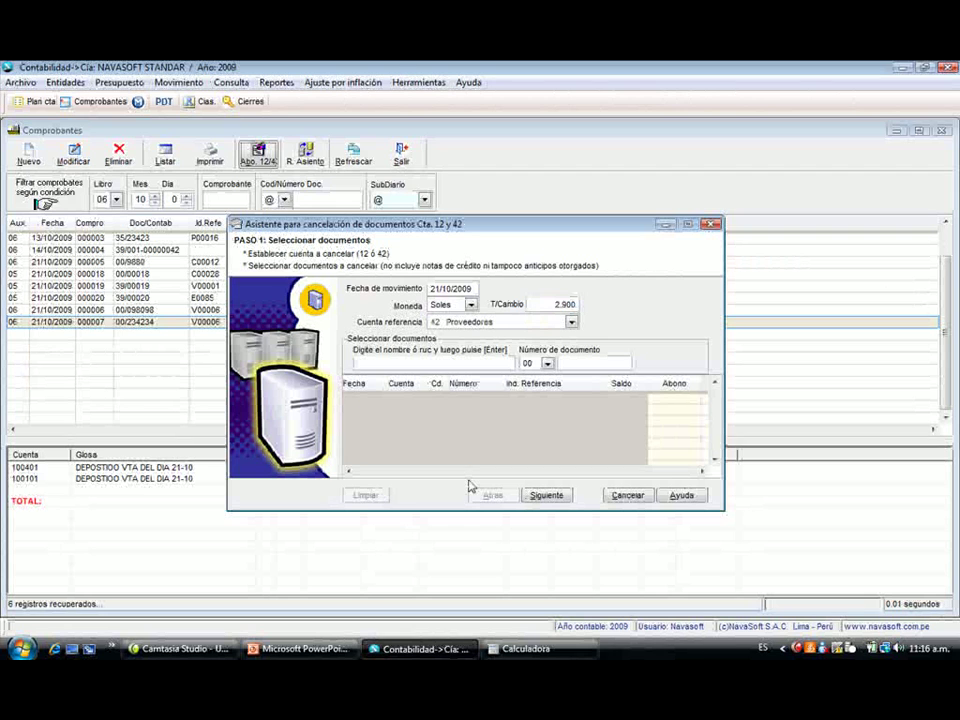
pyautogui.press('Return')
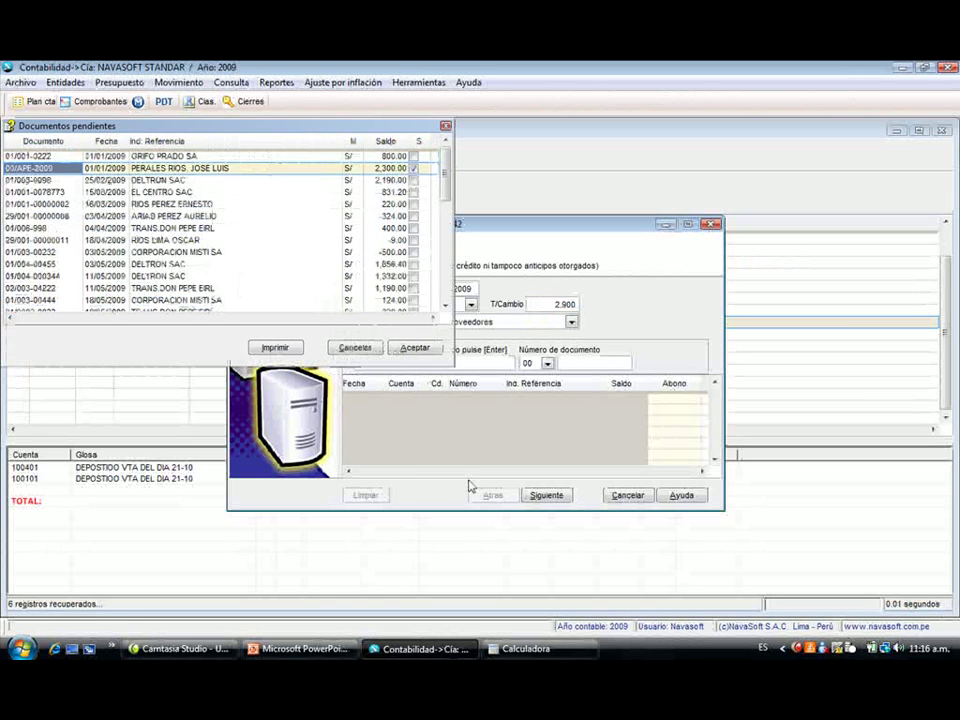
pyautogui.press('Return')
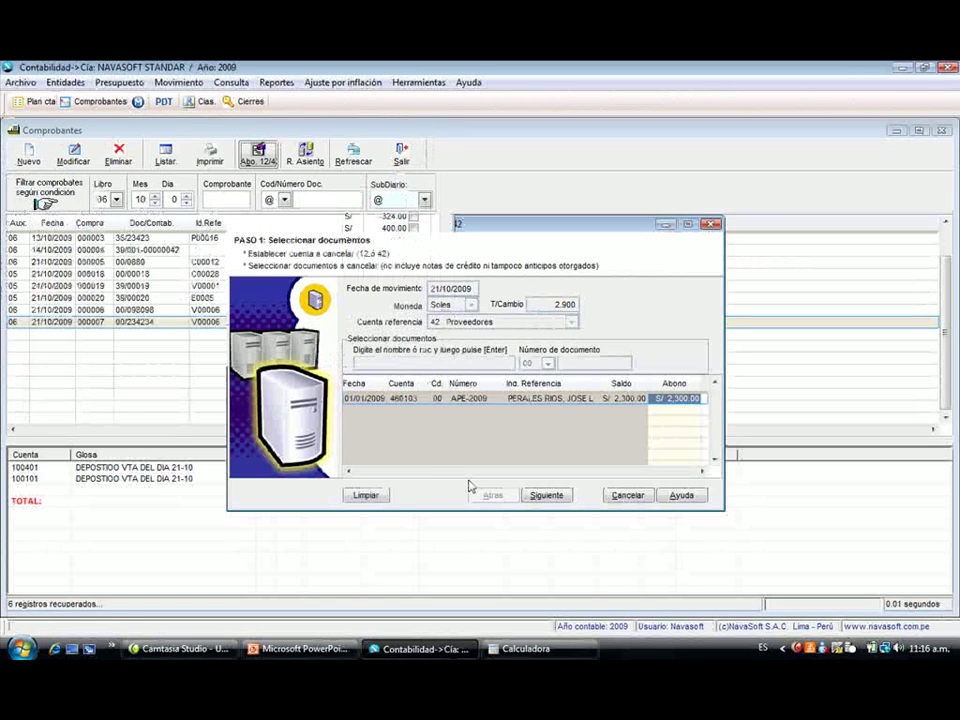
pyautogui.click(546, 495)
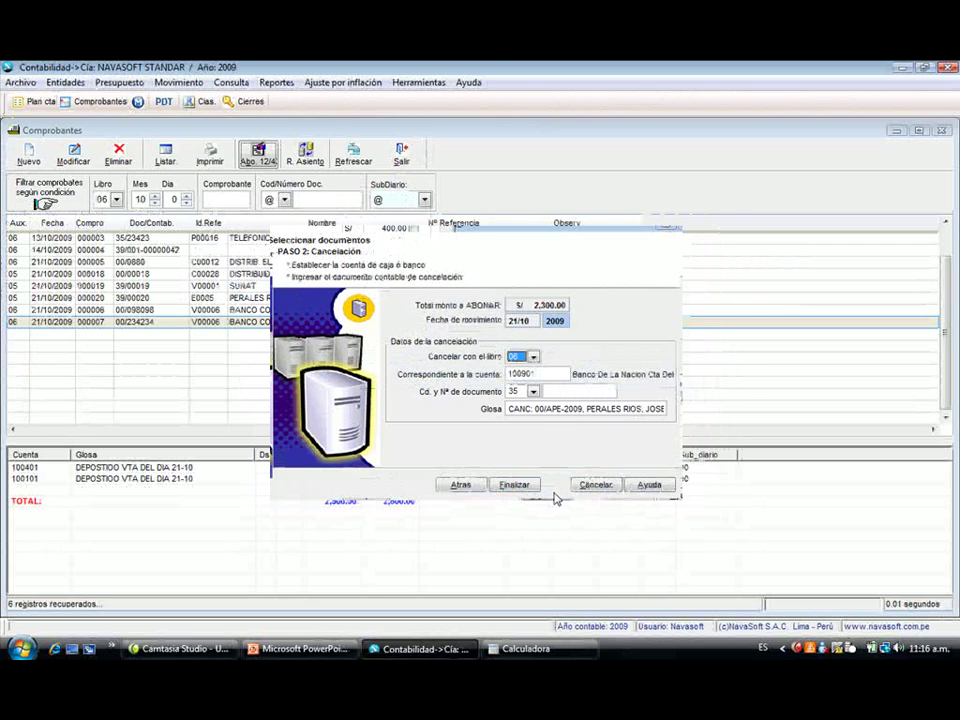
# - Pay it from bank account 100401 with cheque 35 number 0987, then refresh the list
pyautogui.press('Return')
pyautogui.write('1004')
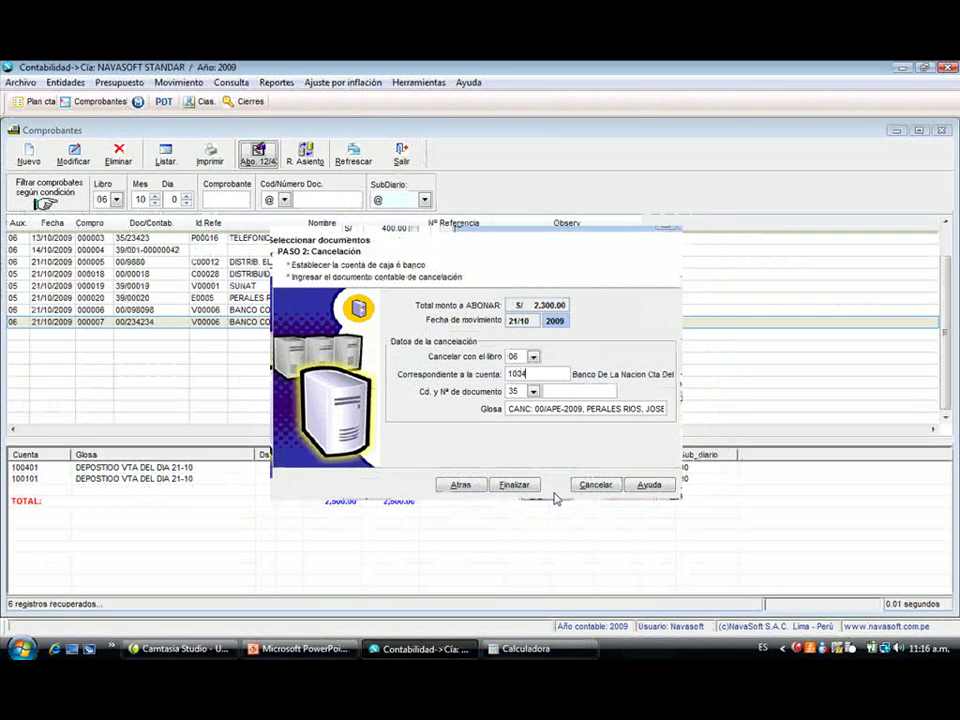
pyautogui.press('Return')
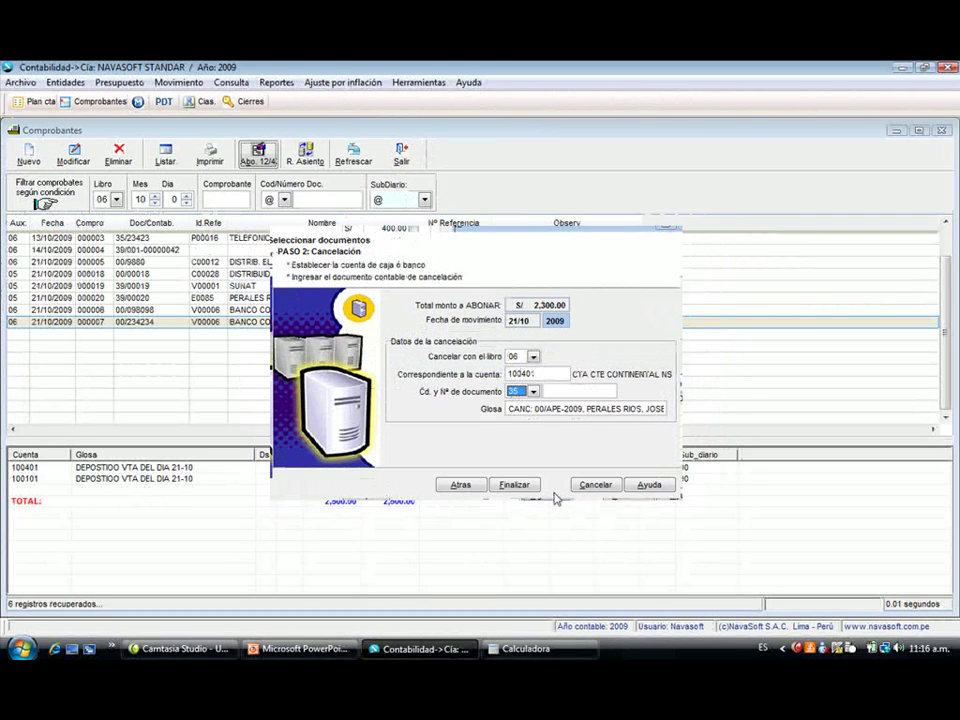
pyautogui.hotkey('alt', 'Down')
pyautogui.press('Return')
pyautogui.press('Return')
pyautogui.write('0987')
pyautogui.press('Return')
pyautogui.press('Return')
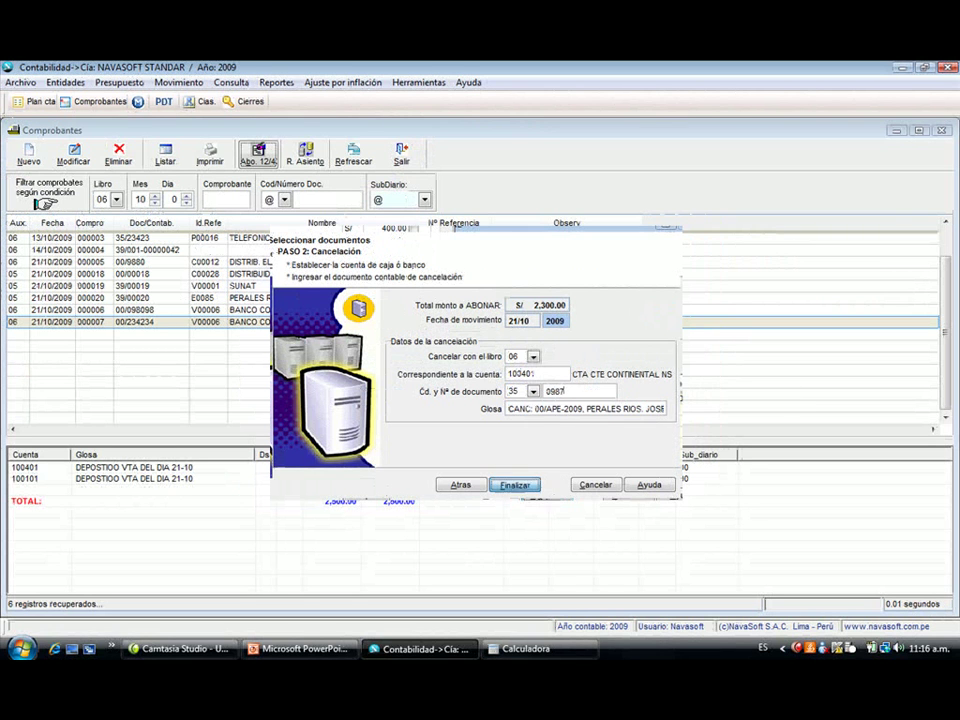
pyautogui.press('Return')
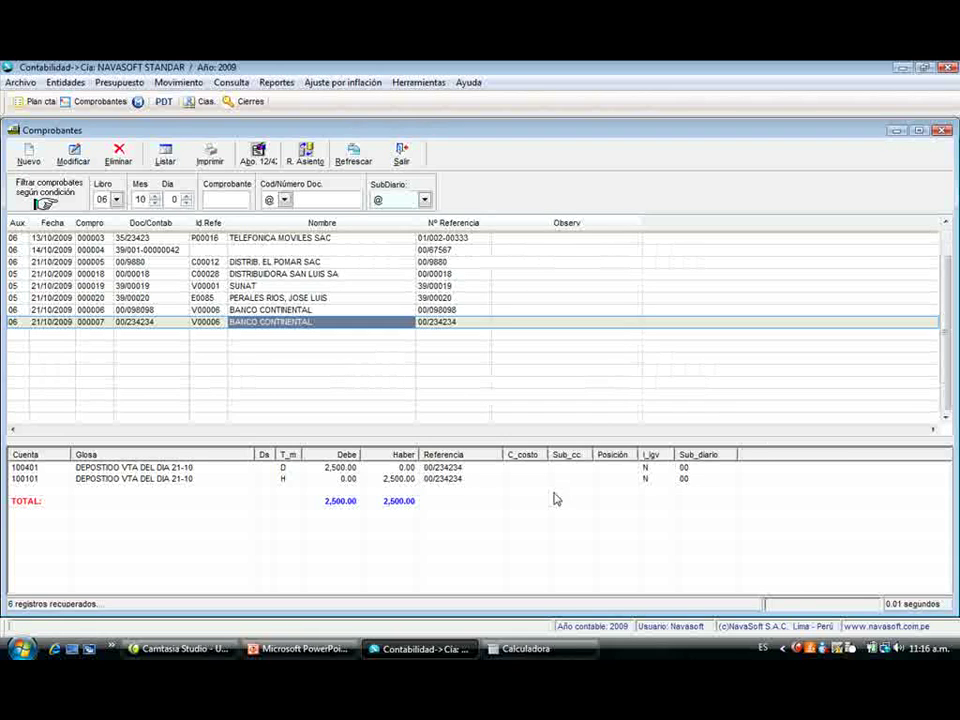
pyautogui.click(343, 155)
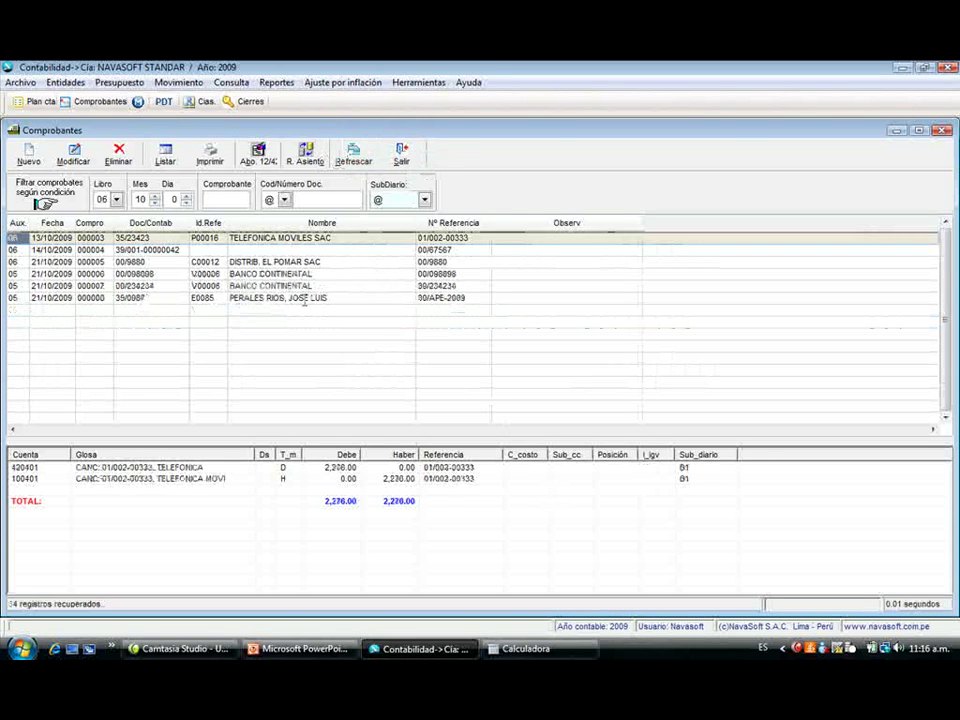
pyautogui.click(303, 300)
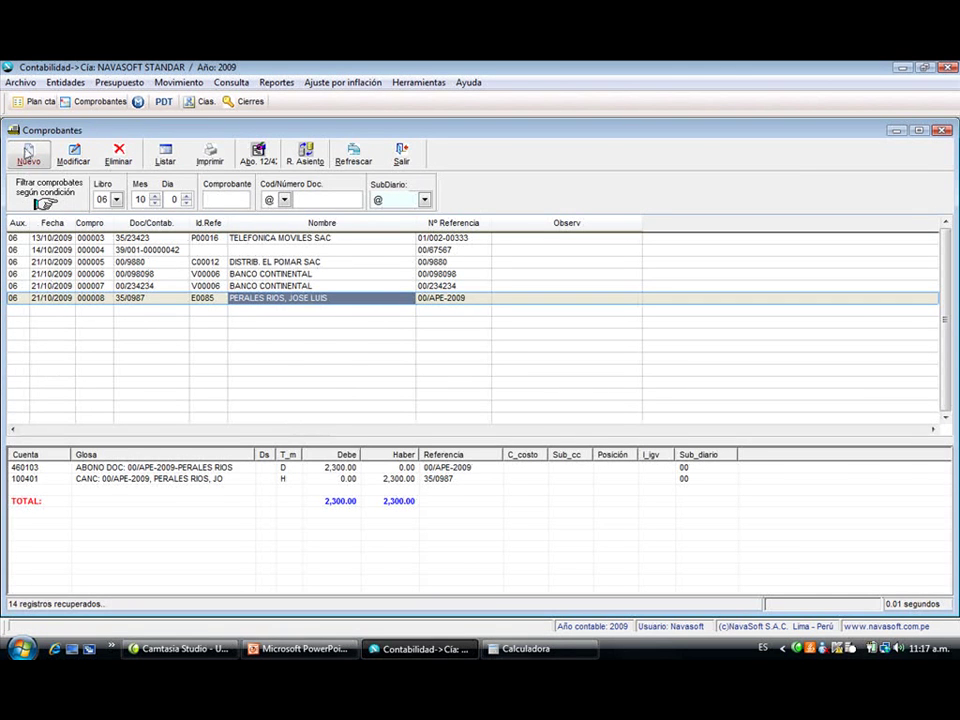
pyautogui.click(29, 152)
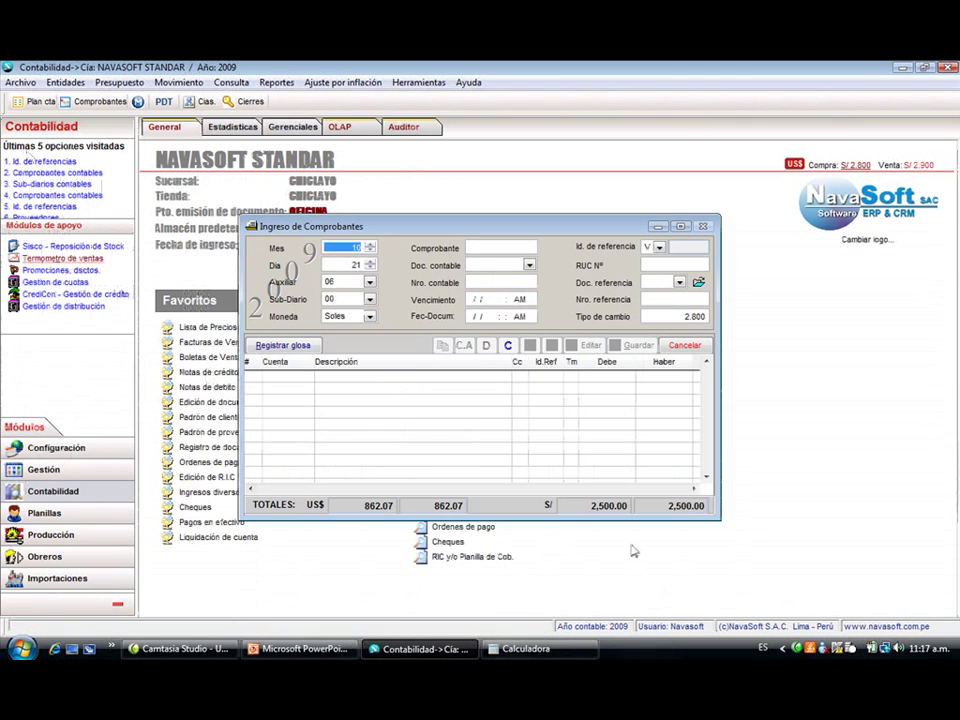
pyautogui.click(687, 345)
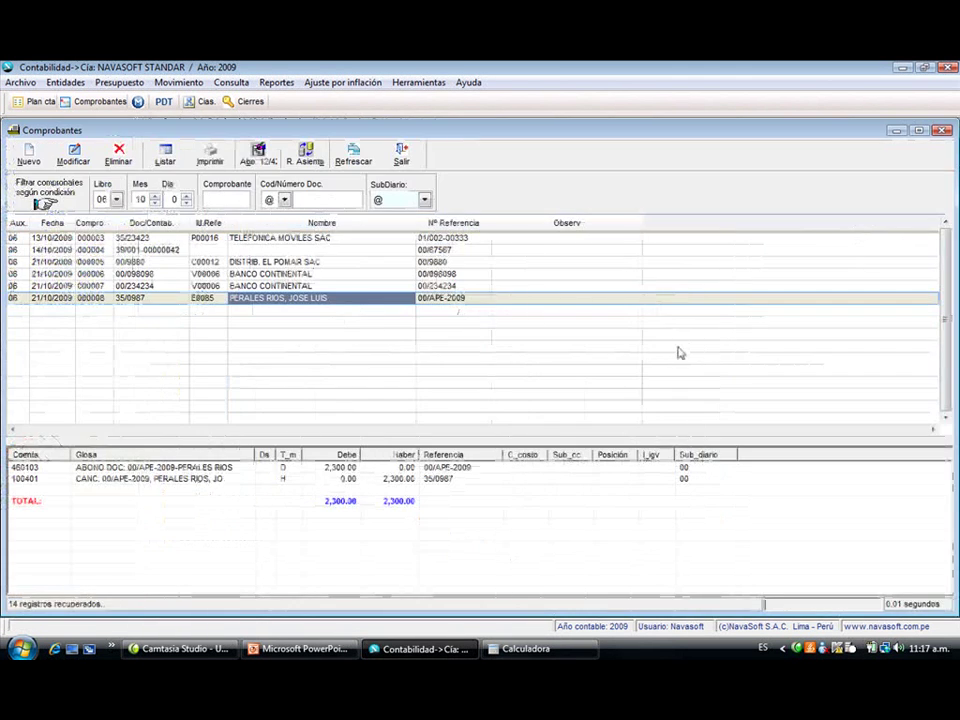
# - Restart the settlement wizard with reference account 42 Proveedores and search all pending documents with '%'
pyautogui.click(258, 155)
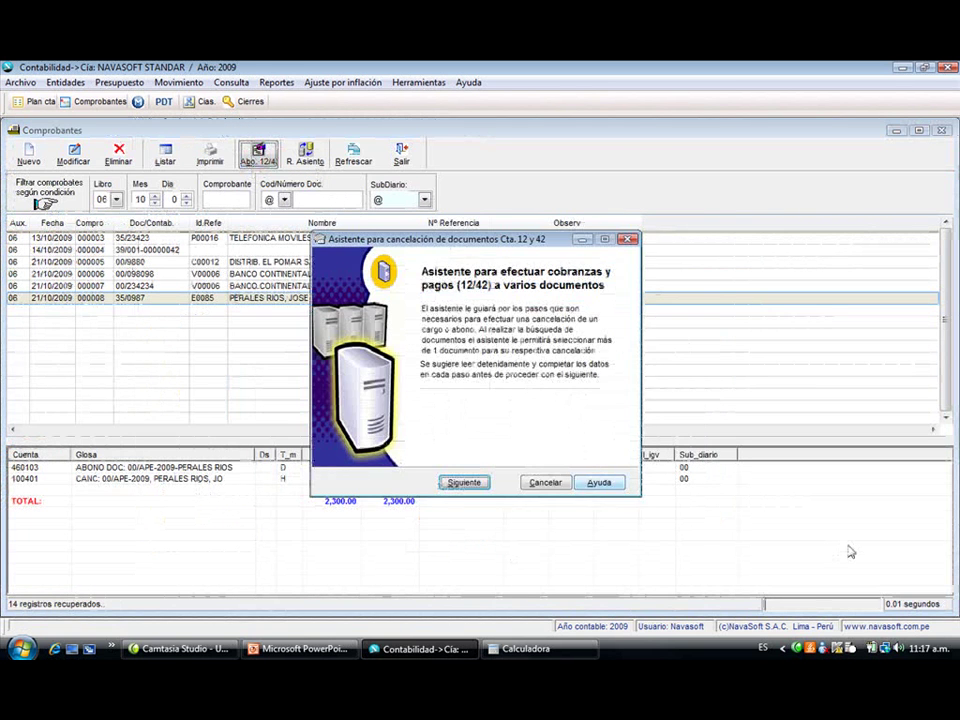
pyautogui.press('Return')
pyautogui.press('Tab')
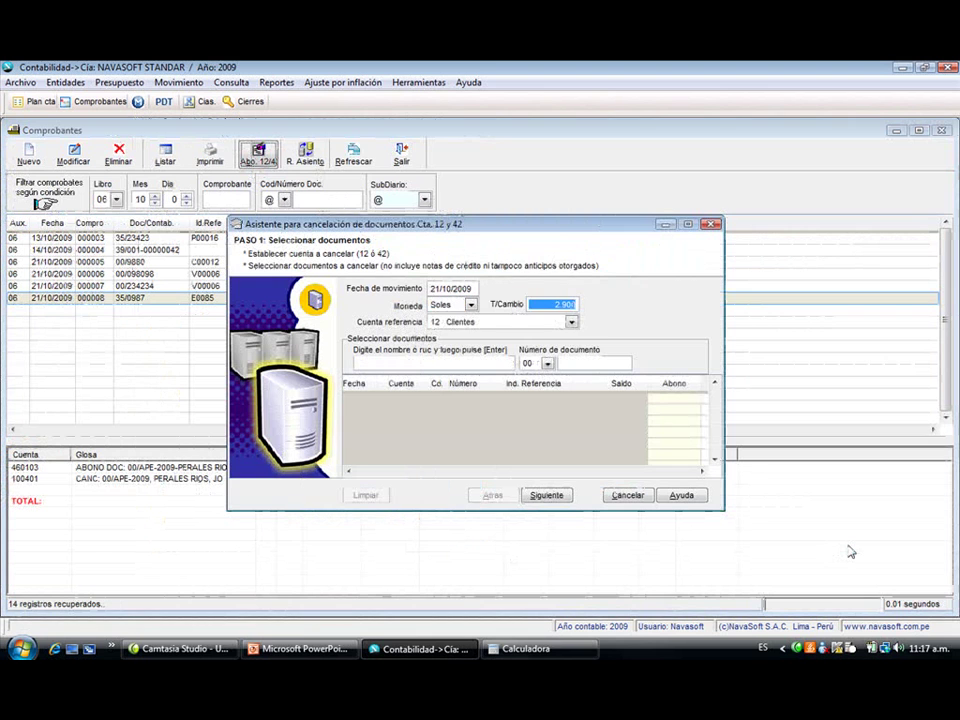
pyautogui.press('Tab')
pyautogui.press('Down')
pyautogui.press('Tab')
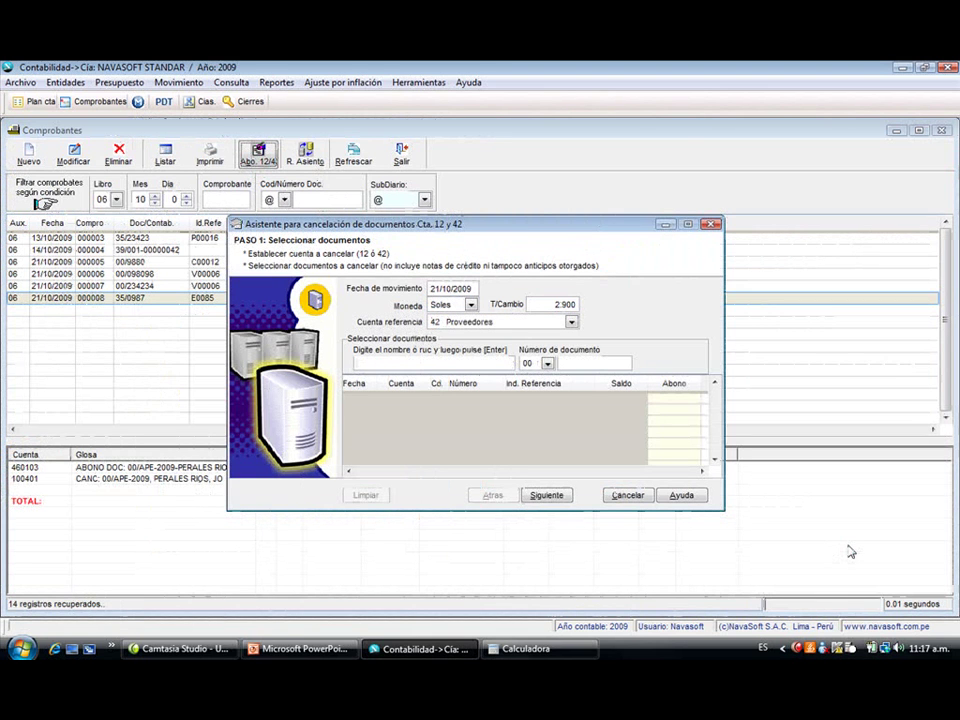
pyautogui.write('%')
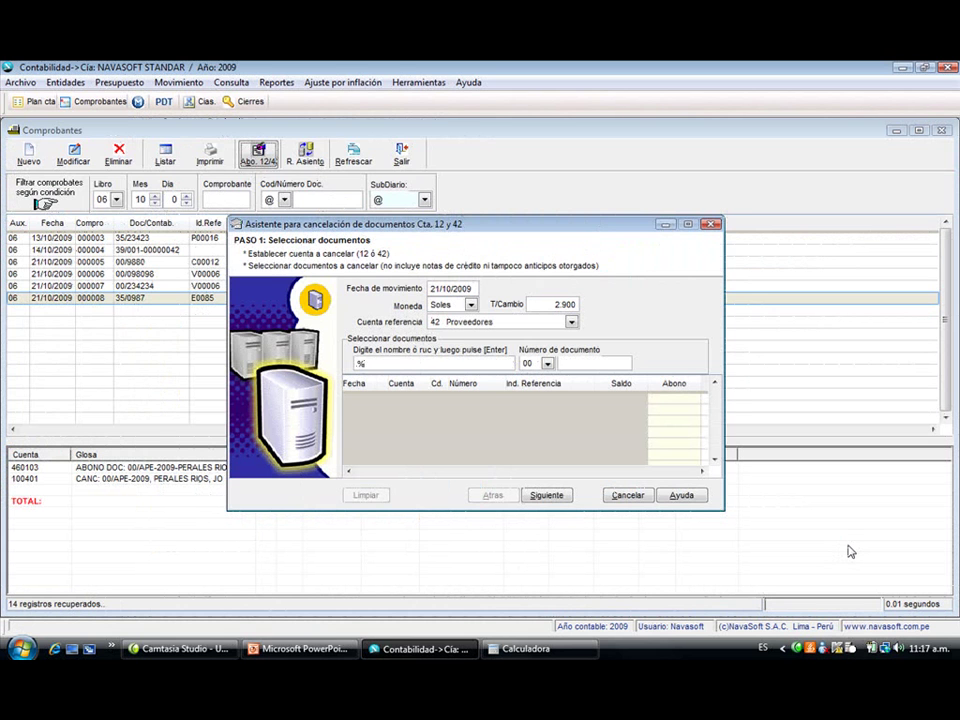
pyautogui.press('Return')
# - Tick the five documents from CORPORACION MISTI SA to TELEFONICA DEL PERU SAC and load them
pyautogui.press('Down')
pyautogui.press('Down')
pyautogui.press('Down')
pyautogui.press('Down')
pyautogui.press('Down')
pyautogui.press('Down')
pyautogui.press('Down')
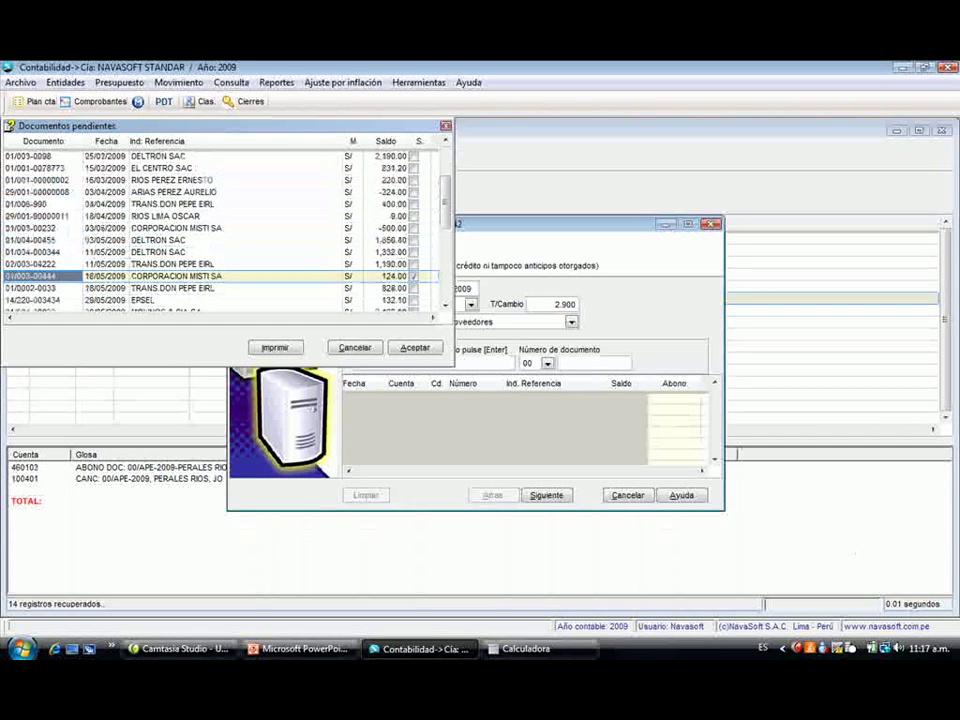
pyautogui.press('space')
pyautogui.press('Down')
pyautogui.press('Down')
pyautogui.press('Down')
pyautogui.press('Up')
pyautogui.press('space')
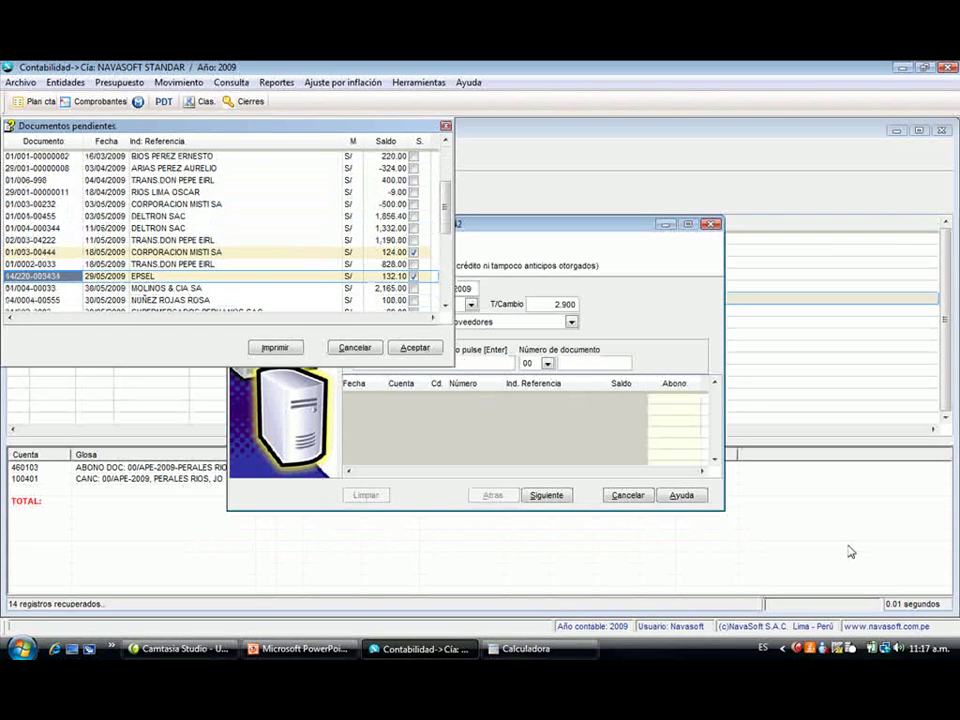
pyautogui.press('Up')
pyautogui.press('Up')
pyautogui.press('Down')
pyautogui.press('Down')
pyautogui.press('Down')
pyautogui.press('Down')
pyautogui.press('space')
pyautogui.press('Down')
pyautogui.press('Down')
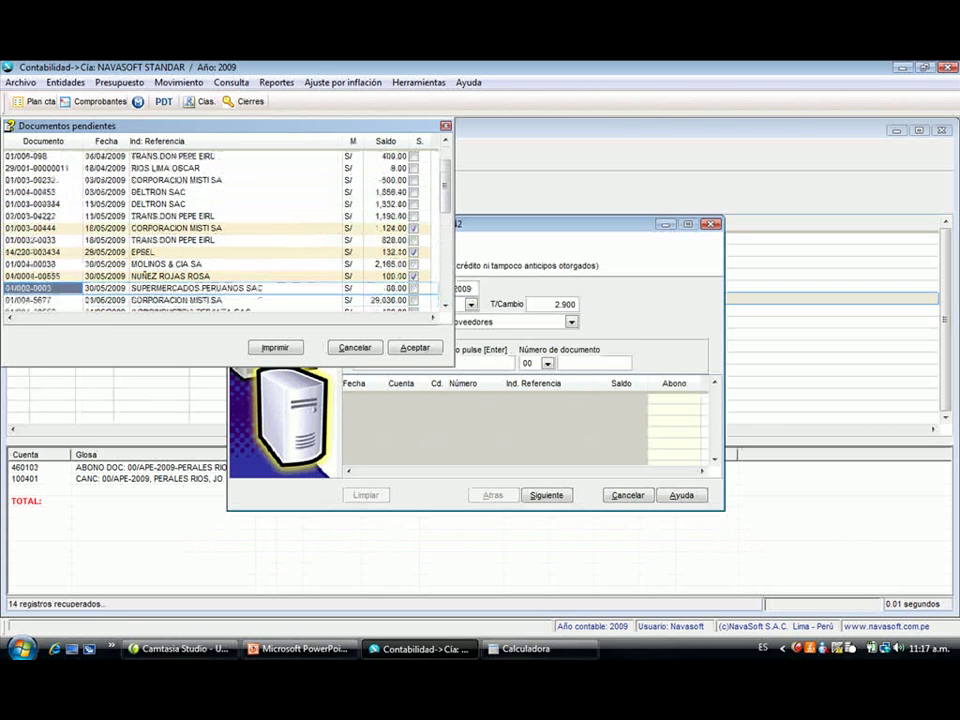
pyautogui.press('Up')
pyautogui.press('space')
pyautogui.press('Down')
pyautogui.press('Down')
pyautogui.press('Down')
pyautogui.press('Down')
pyautogui.press('Down')
pyautogui.press('Down')
pyautogui.press('Down')
pyautogui.press('Down')
pyautogui.press('Down')
pyautogui.press('Down')
pyautogui.press('Down')
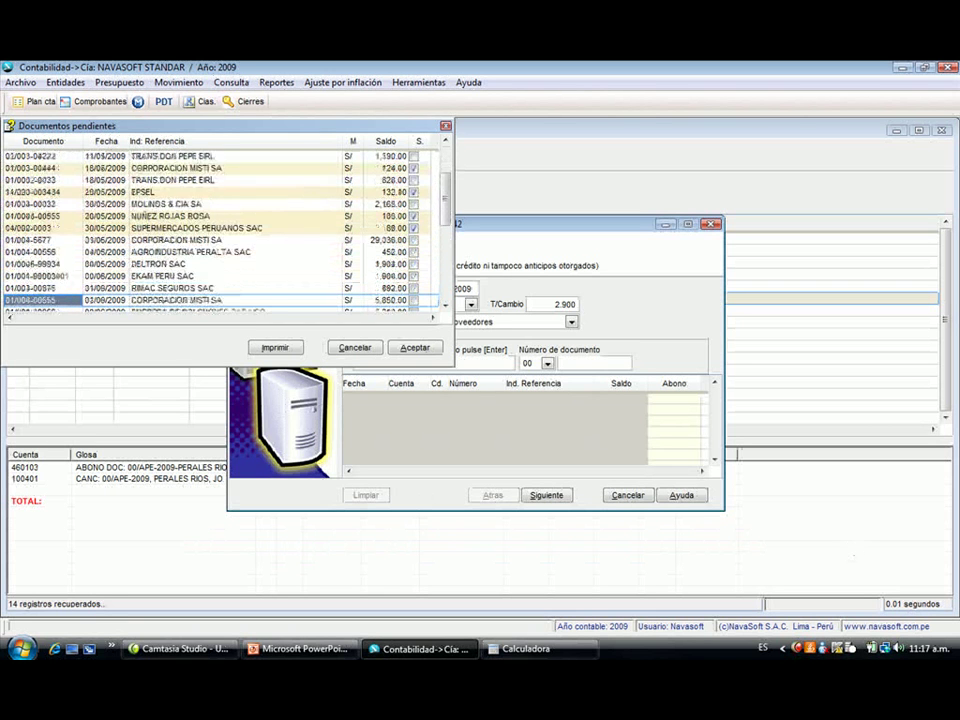
pyautogui.press('Up')
pyautogui.press('space')
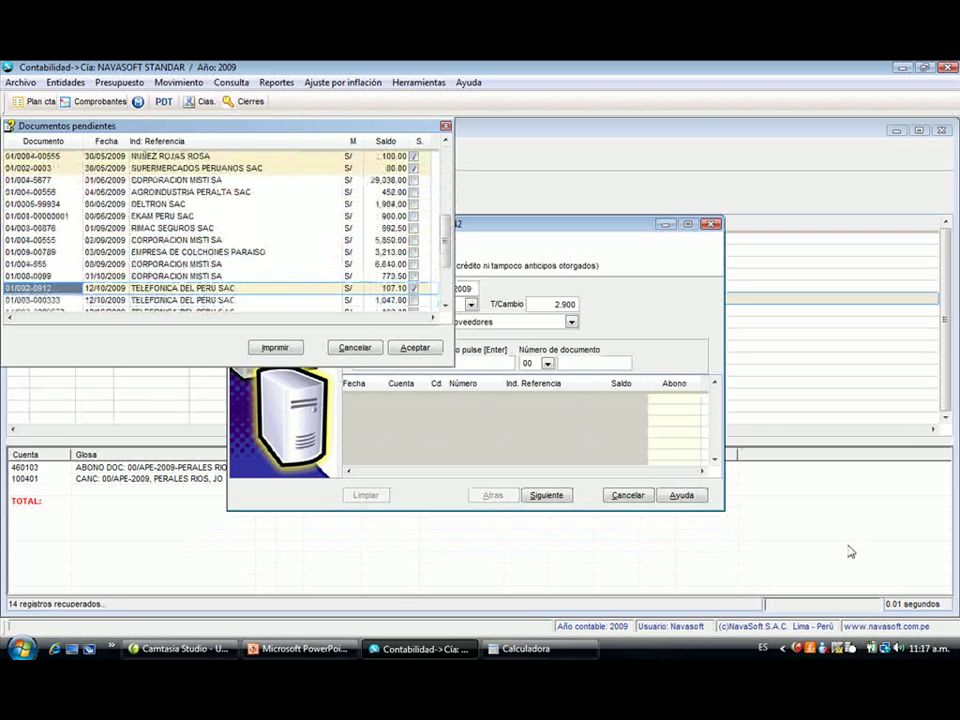
pyautogui.press('Return')
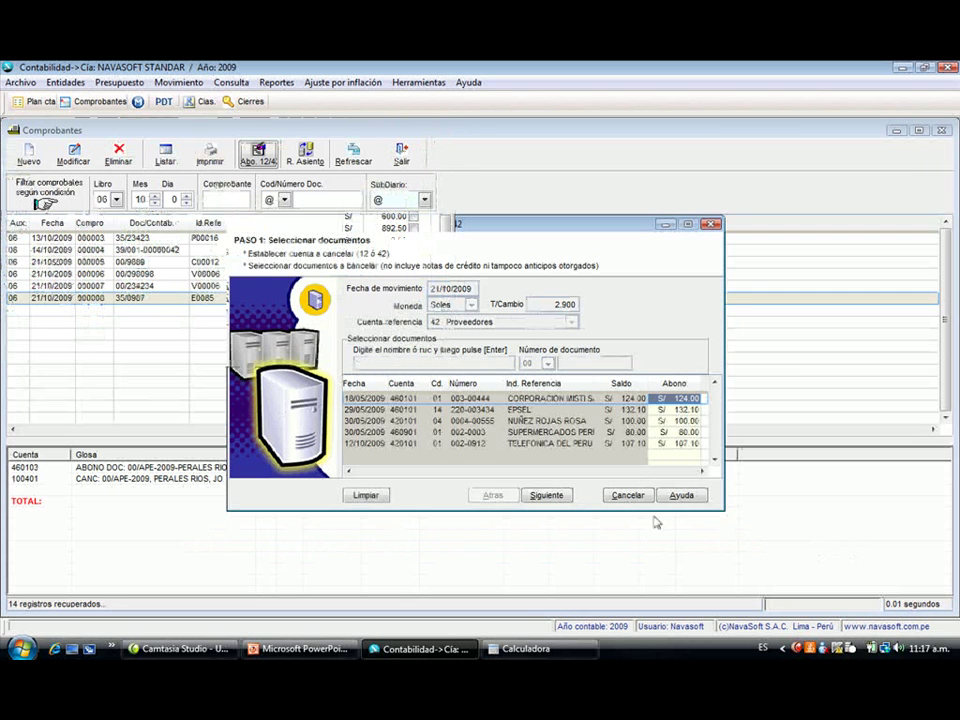
# - Set the 543.20 payment to book 07 CAJA CHICA with account 100201 OFICINA and finish
pyautogui.click(546, 498)
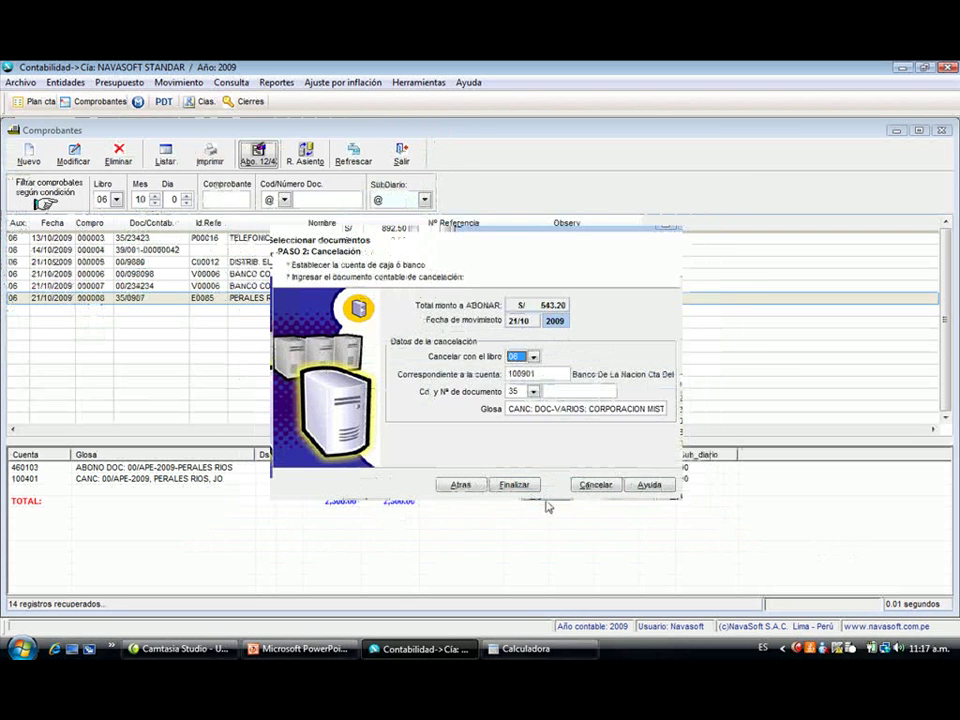
pyautogui.hotkey('alt', 'Down')
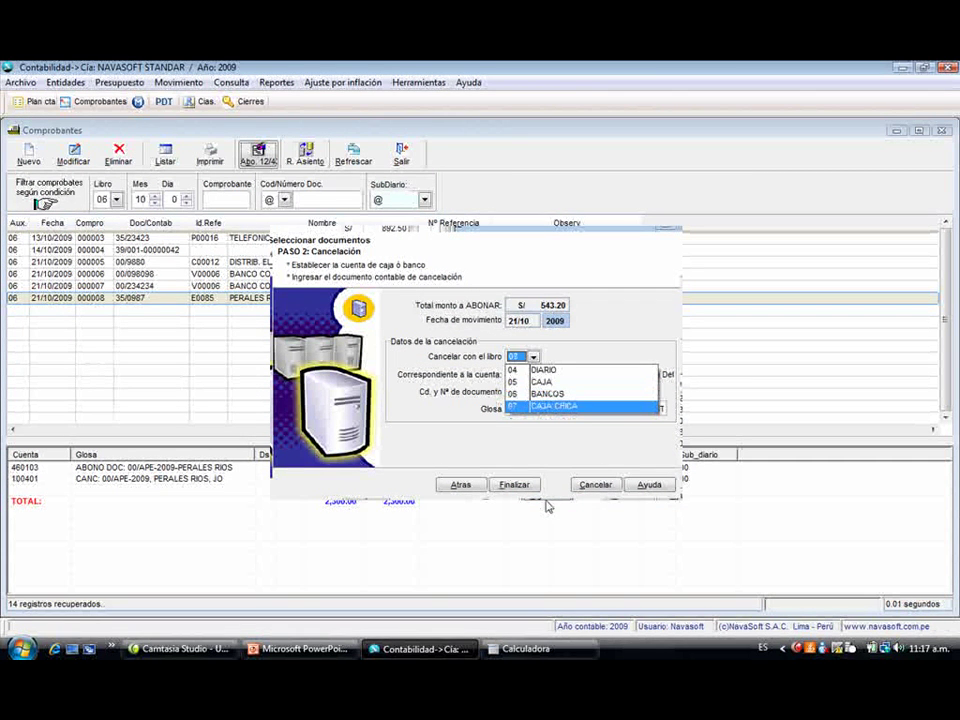
pyautogui.press('Return')
pyautogui.write('10')
pyautogui.press('Return')
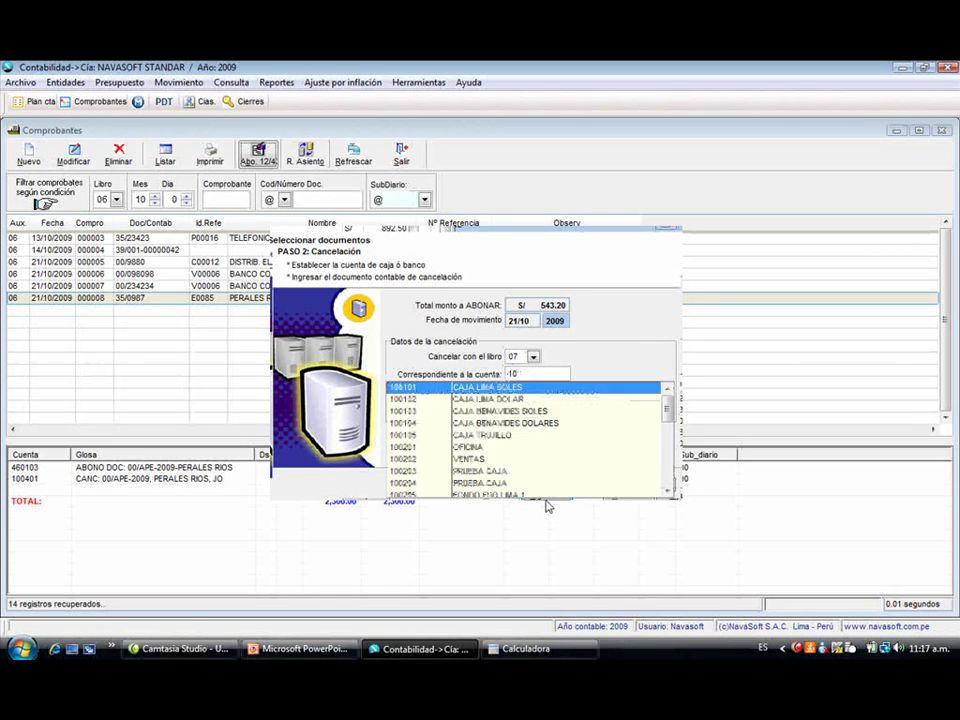
pyautogui.press('Down')
pyautogui.press('Down')
pyautogui.press('Down')
pyautogui.press('Down')
pyautogui.press('Down')
pyautogui.press('Down')
pyautogui.press('Down')
pyautogui.press('Down')
pyautogui.press('Down')
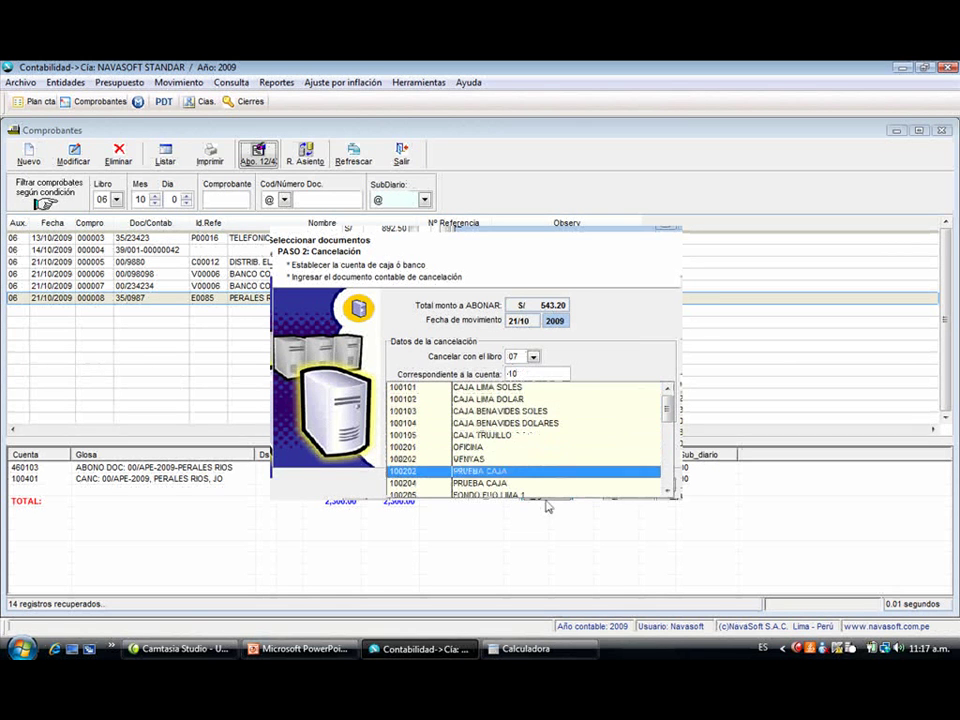
pyautogui.press('Up')
pyautogui.press('Up')
pyautogui.press('Up')
pyautogui.press('Up')
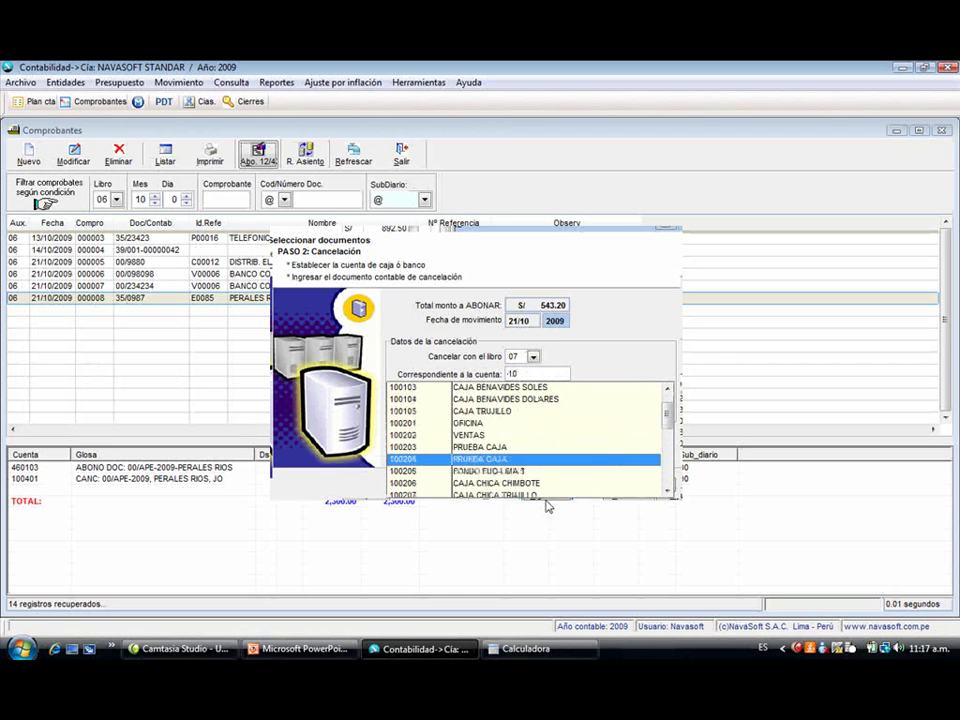
pyautogui.press('Return')
pyautogui.press('Return')
pyautogui.press('Return')
pyautogui.press('Return')
pyautogui.press('Return')
pyautogui.press('Left')
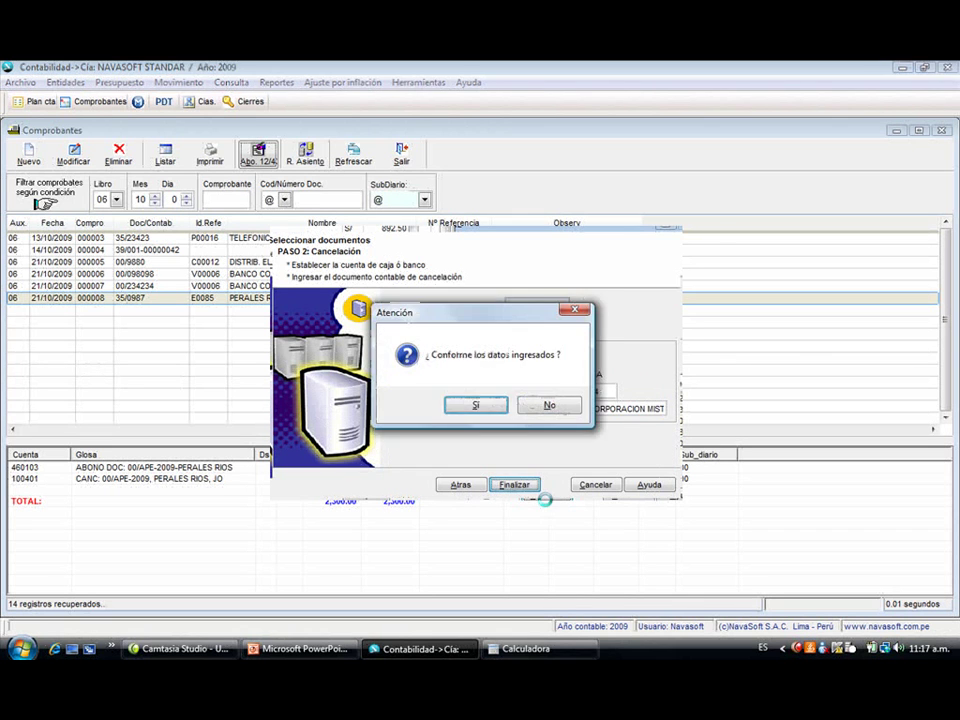
pyautogui.press('Return')
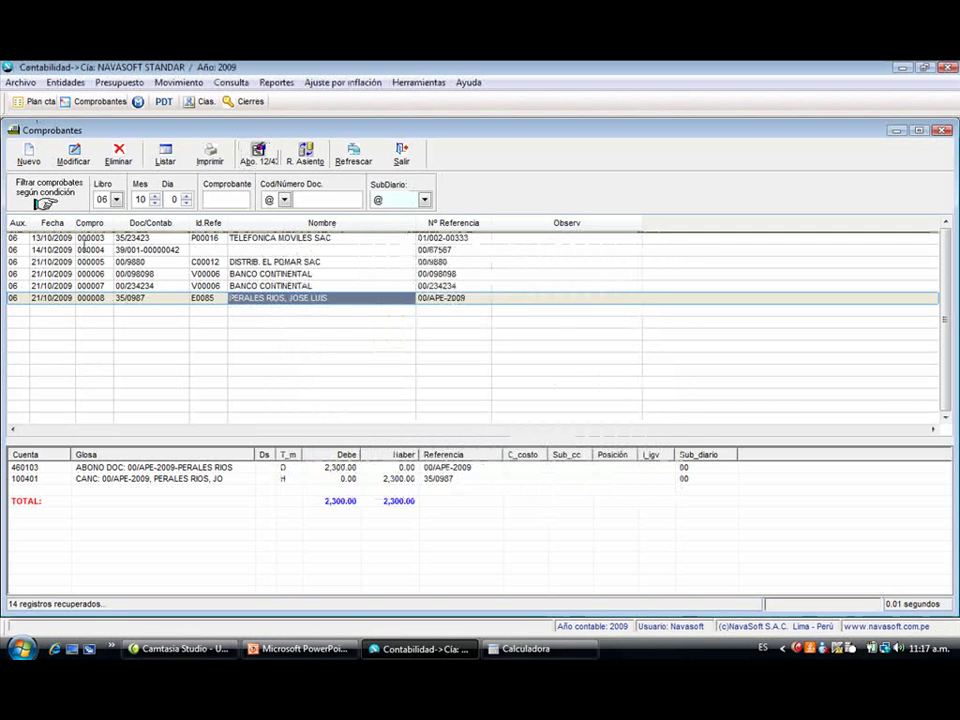
# - Filter vouchers to CAJA CHICA, edit the CORPORACION MISTI voucher and add an empty line
pyautogui.click(116, 199)
pyautogui.click(117, 229)
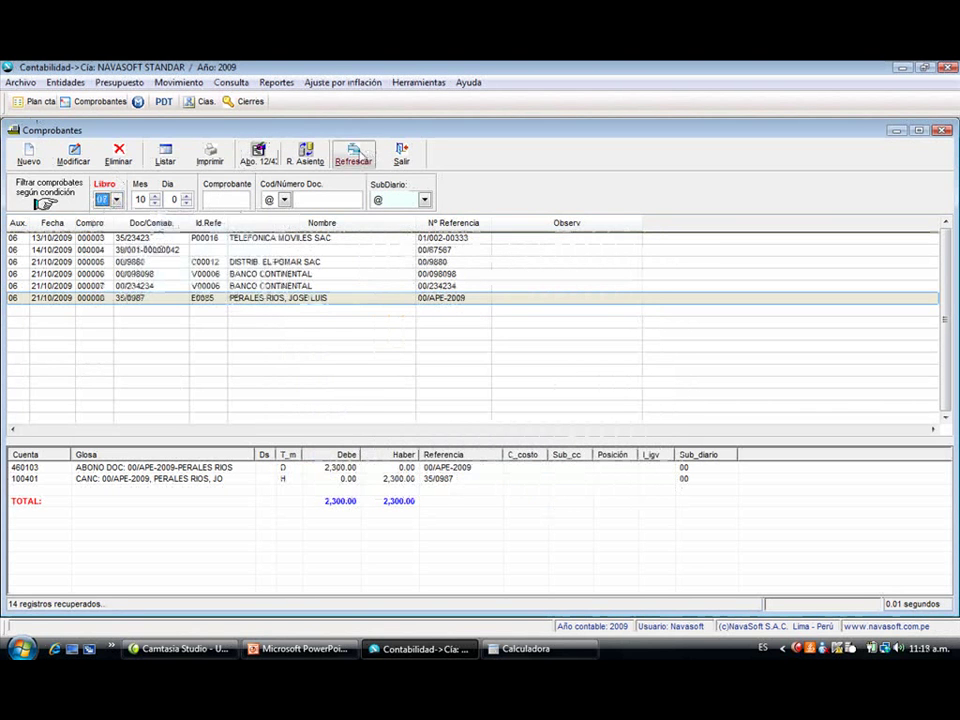
pyautogui.click(353, 152)
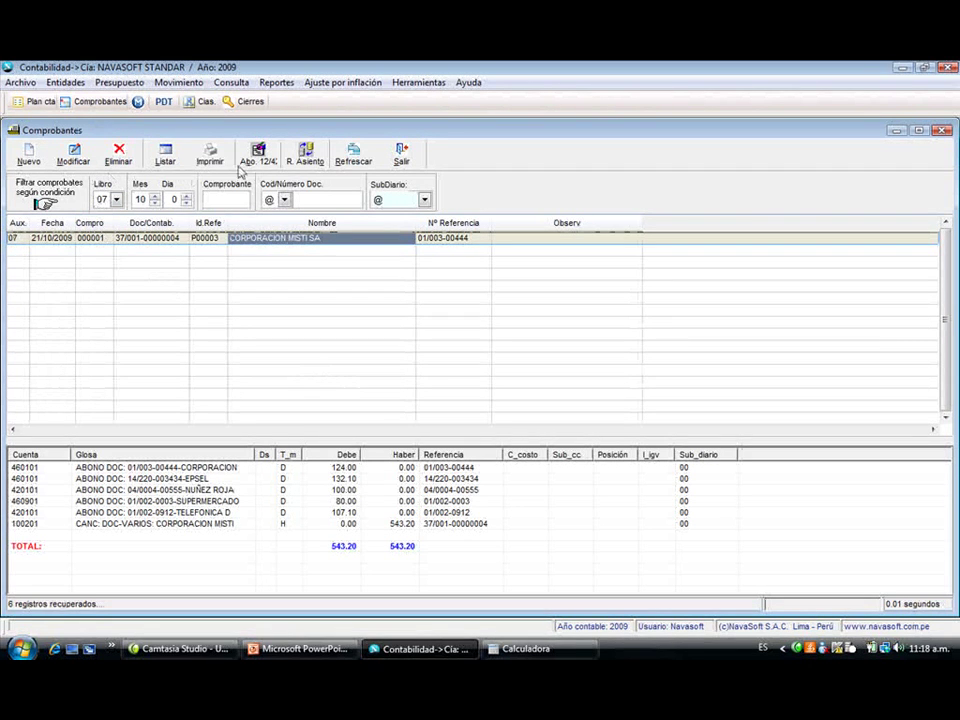
pyautogui.click(73, 155)
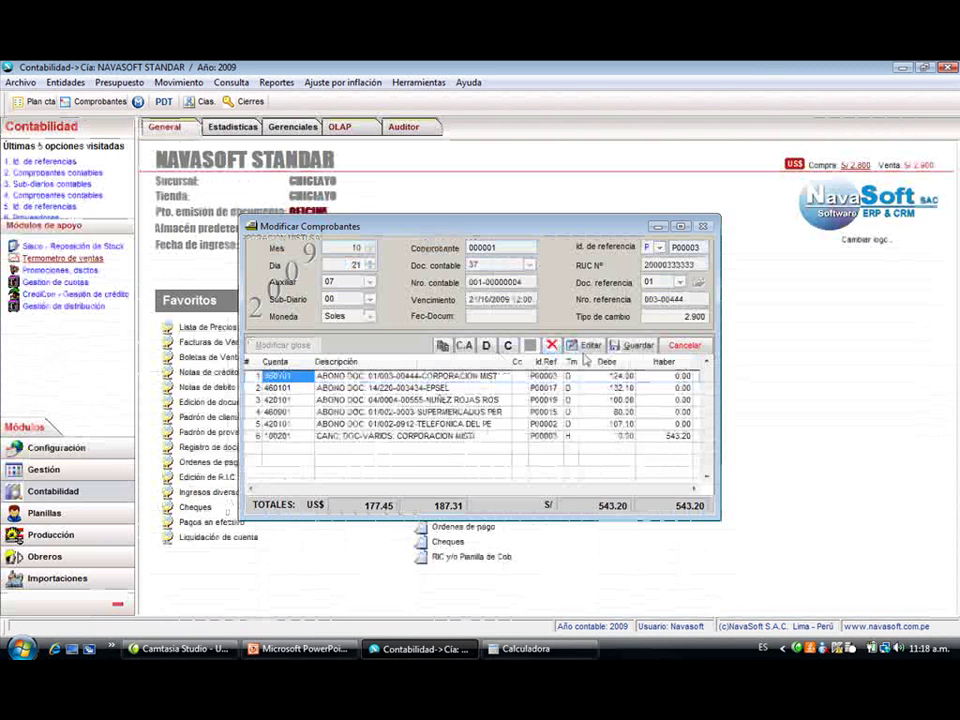
pyautogui.click(588, 345)
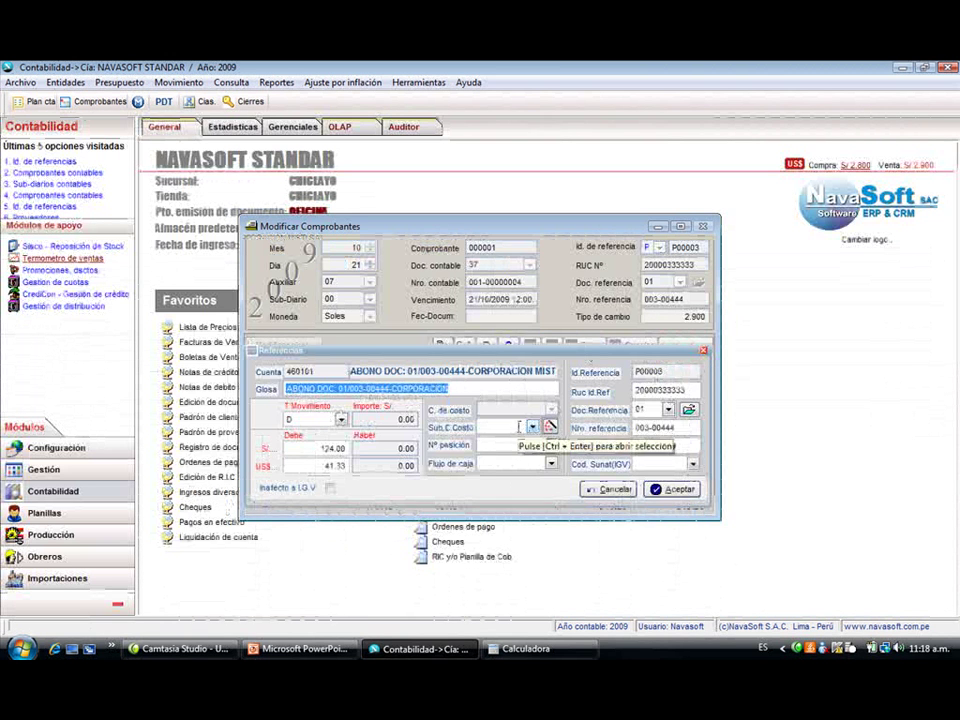
pyautogui.click(600, 488)
# - Fill the new line with account 650604, description 'MOVILIDAD DEL 1,2 15' and a 23.00 debit
pyautogui.write('65')
pyautogui.press('Return')
pyautogui.press('Down')
pyautogui.press('Down')
pyautogui.press('Down')
pyautogui.press('Down')
pyautogui.press('Down')
pyautogui.press('Down')
pyautogui.press('Down')
pyautogui.press('Down')
pyautogui.press('Down')
pyautogui.press('Down')
pyautogui.press('Down')
pyautogui.press('Down')
pyautogui.press('Down')
pyautogui.press('Down')
pyautogui.press('Down')
pyautogui.press('Down')
pyautogui.press('Down')
pyautogui.press('Down')
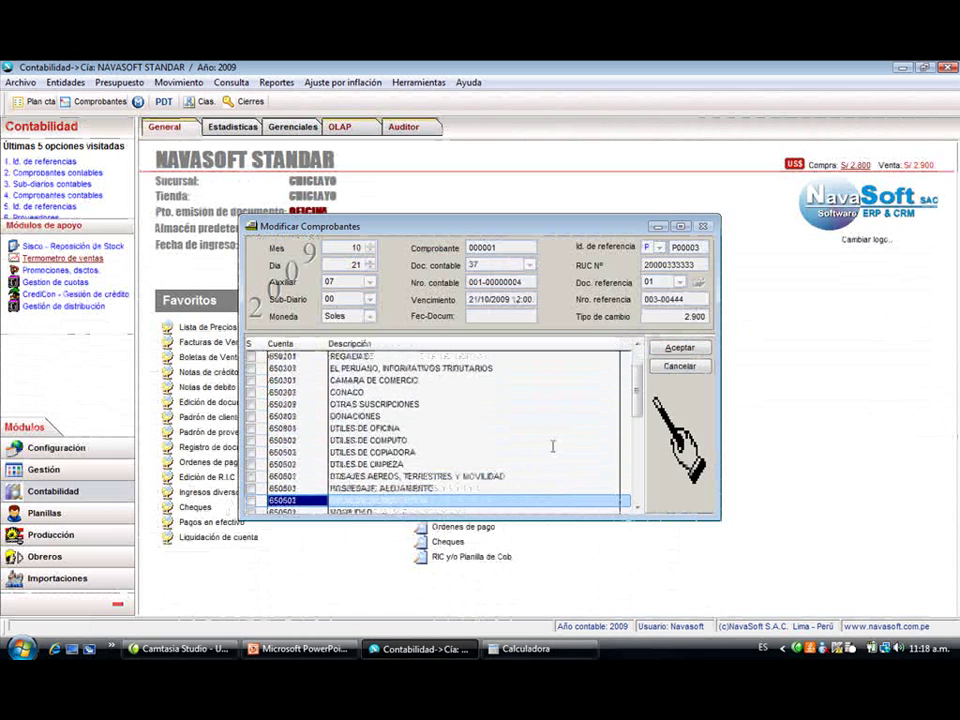
pyautogui.press('Up')
pyautogui.press('Down')
pyautogui.press('Down')
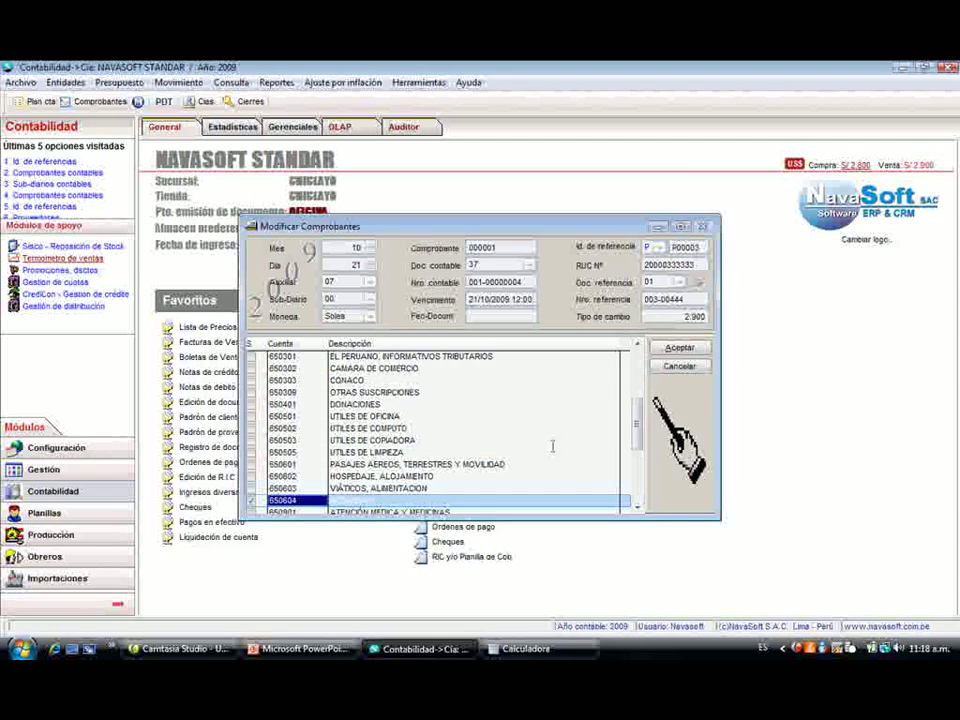
pyautogui.press('Return')
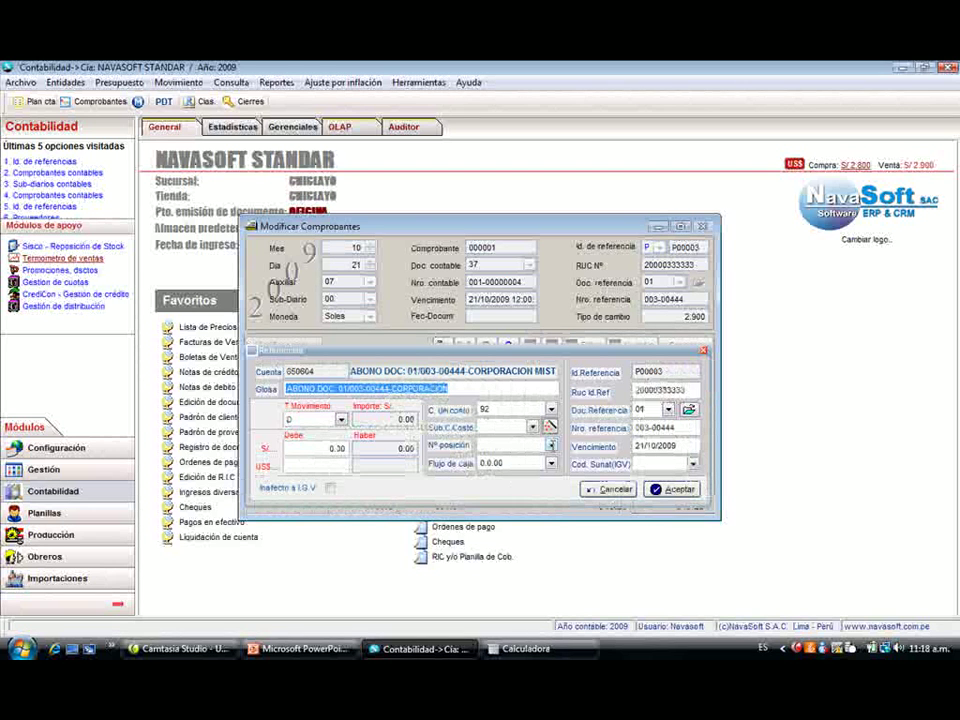
pyautogui.hotkey('shift', 'Tab')
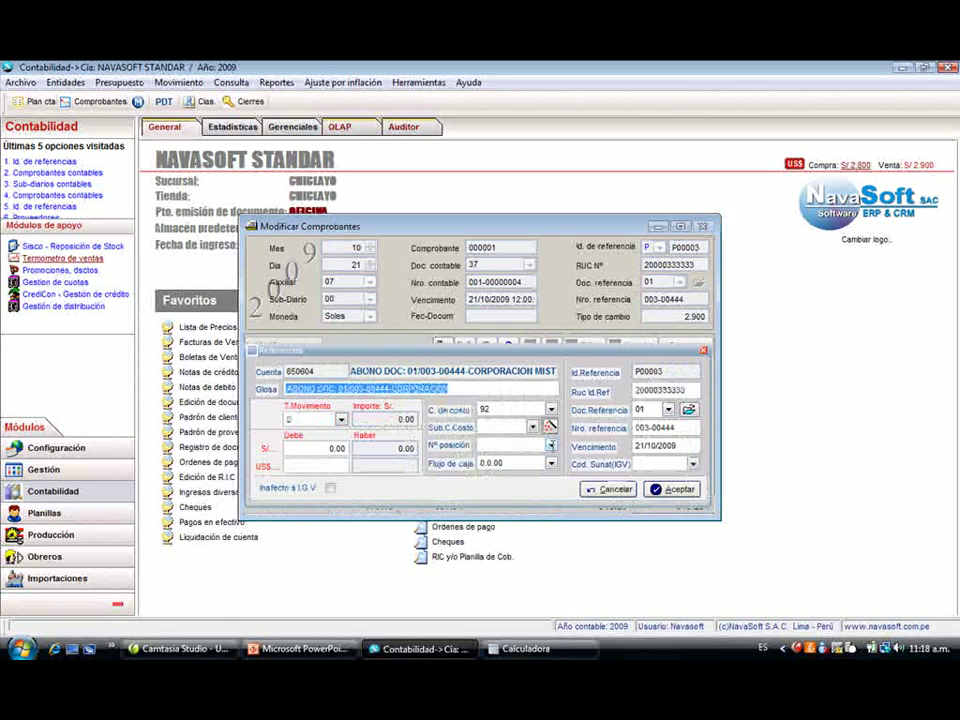
pyautogui.write('MOVILIDAD DEL 1,2')
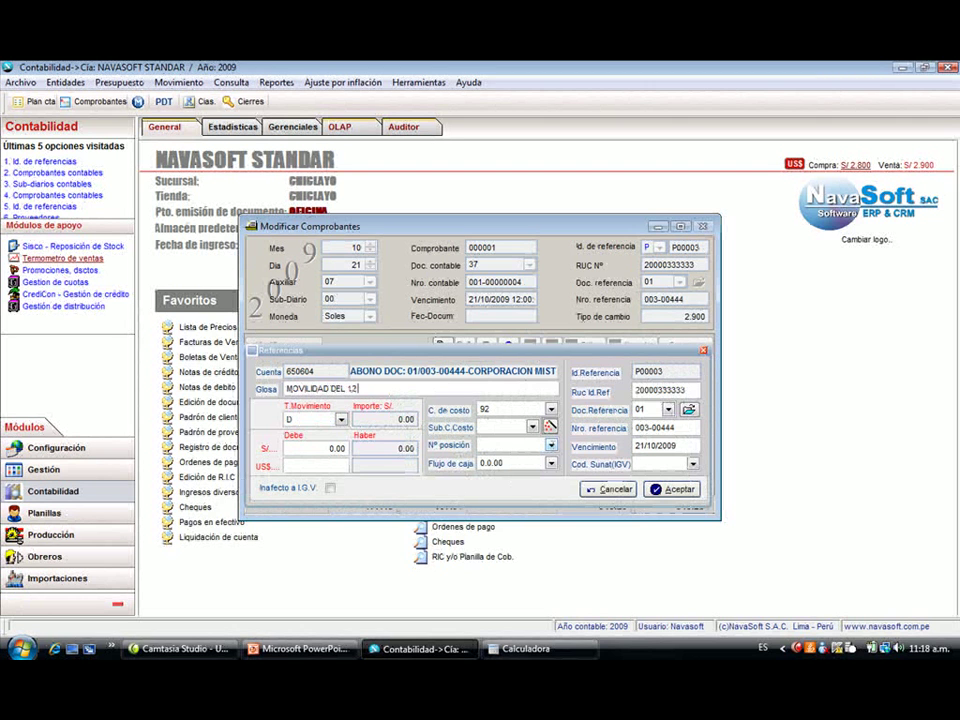
pyautogui.press('BackSpace')
pyautogui.press('BackSpace')
pyautogui.write('2 1L 15')
pyautogui.press('Return')
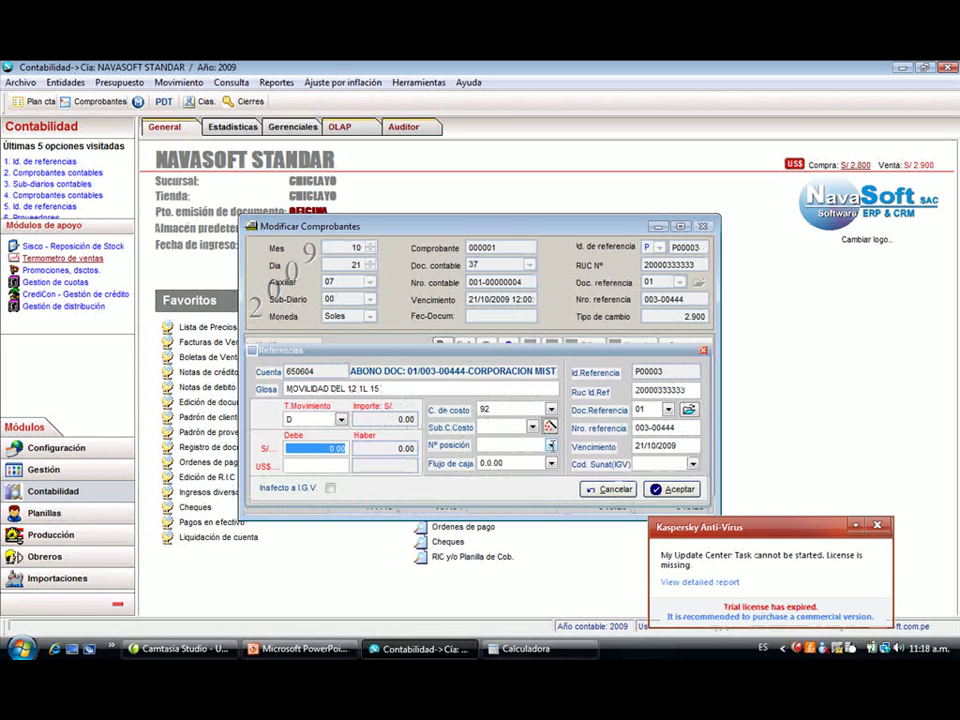
pyautogui.write('23')
pyautogui.press('Return')
pyautogui.press('Return')
pyautogui.press('Return')
pyautogui.press('Return')
pyautogui.press('Return')
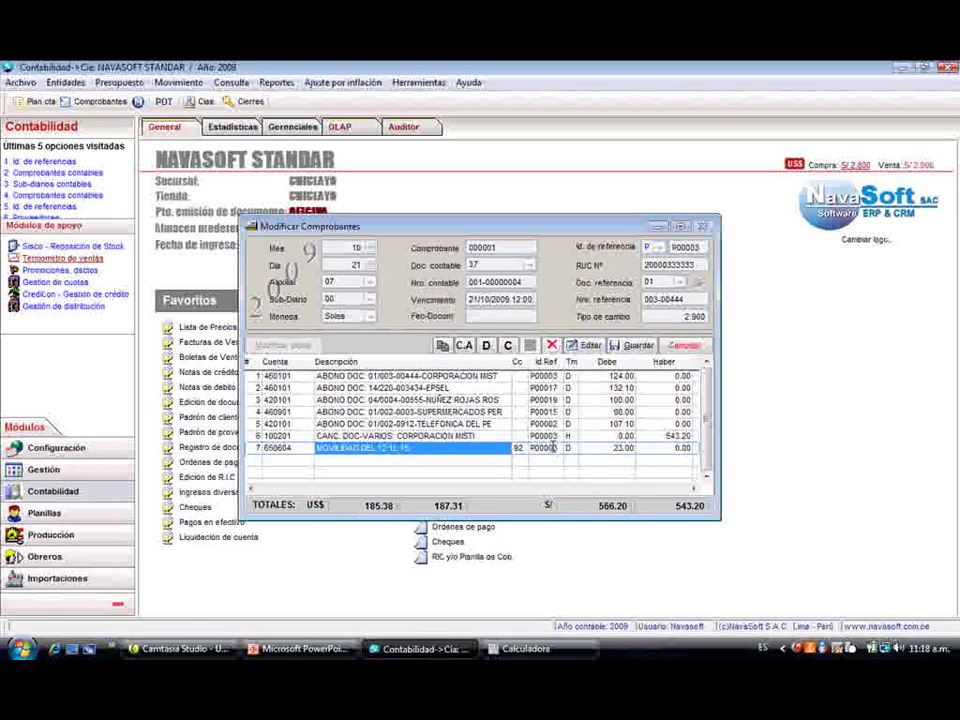
pyautogui.click(518, 436)
# - Edit the 543.20 credit amount on row 6 for account 100201
pyautogui.click(665, 436)
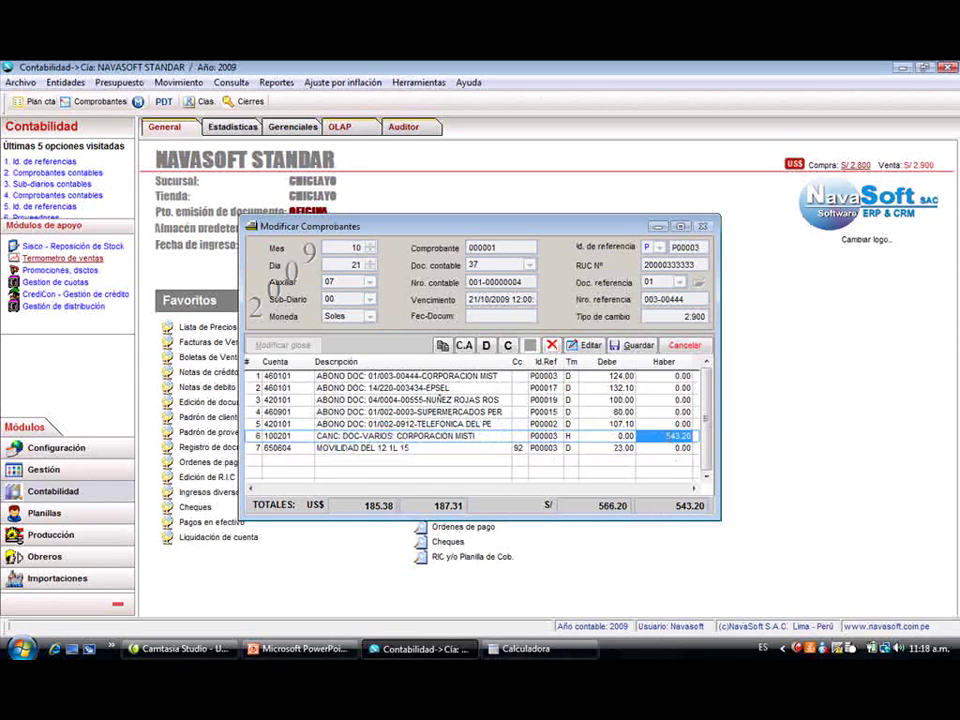
pyautogui.moveTo(671, 436); pyautogui.dragTo(696, 438)
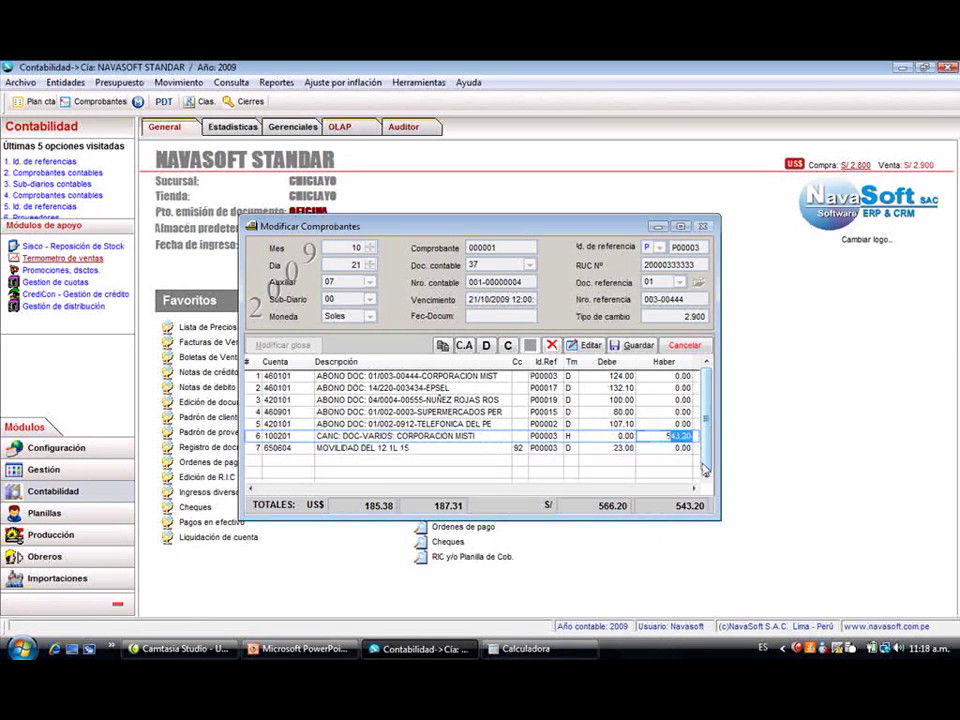
pyautogui.write('46.20')
pyautogui.press('Return')
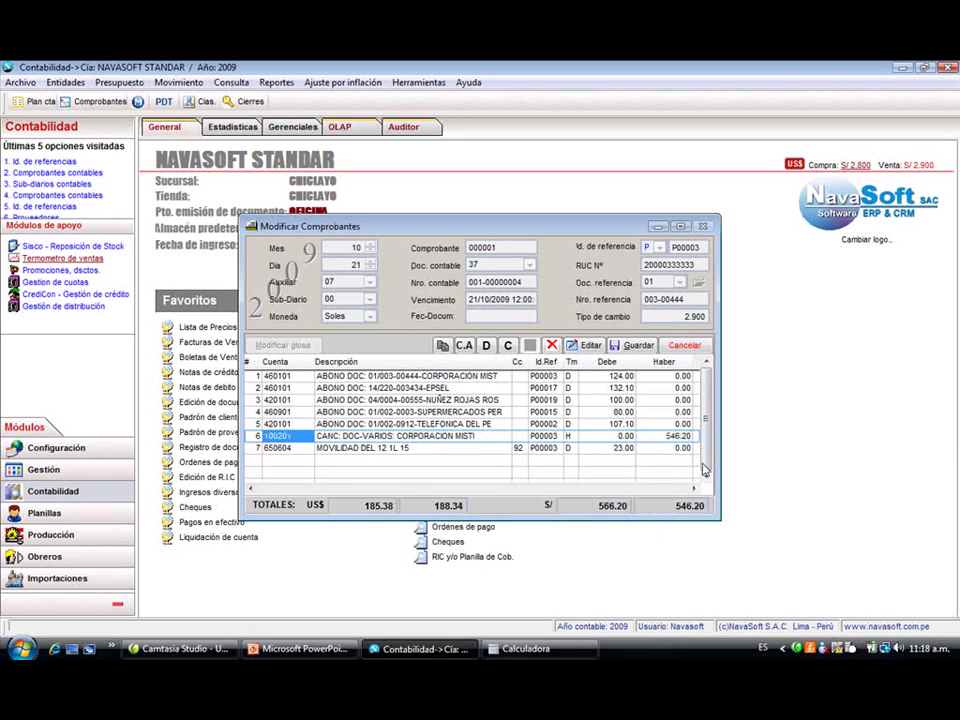
# - Correct row 6's credit to 566.20 and save the voucher
pyautogui.click(668, 436)
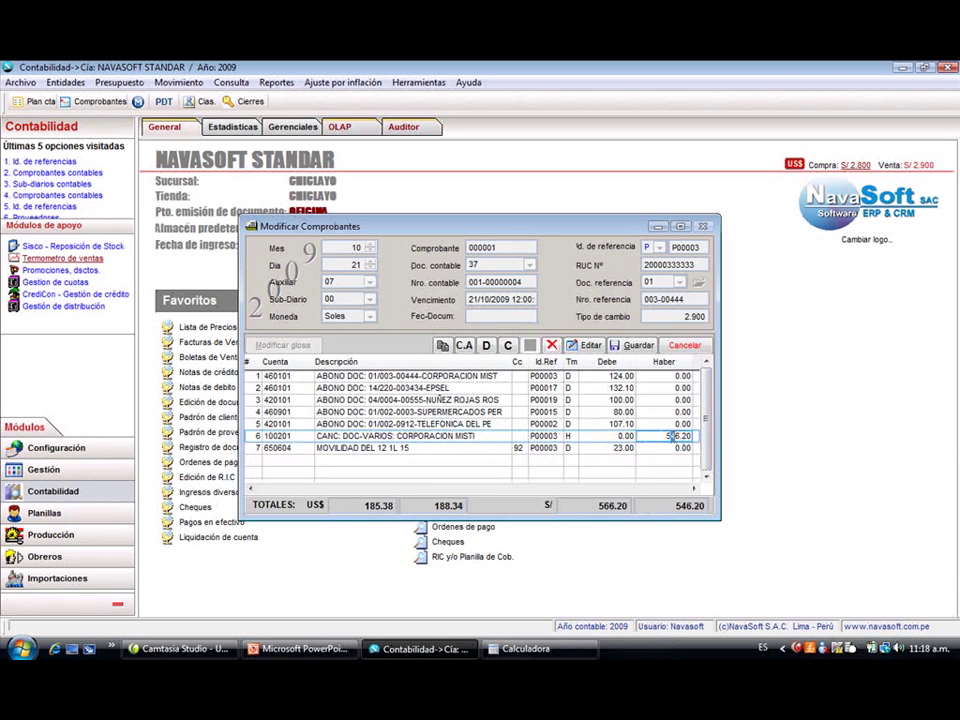
pyautogui.press('Delete')
pyautogui.write('6')
pyautogui.press('BackSpace')
pyautogui.write('2')
pyautogui.press('BackSpace')
pyautogui.write('0')
pyautogui.hotkey('alt', 'g')
pyautogui.press('Return')
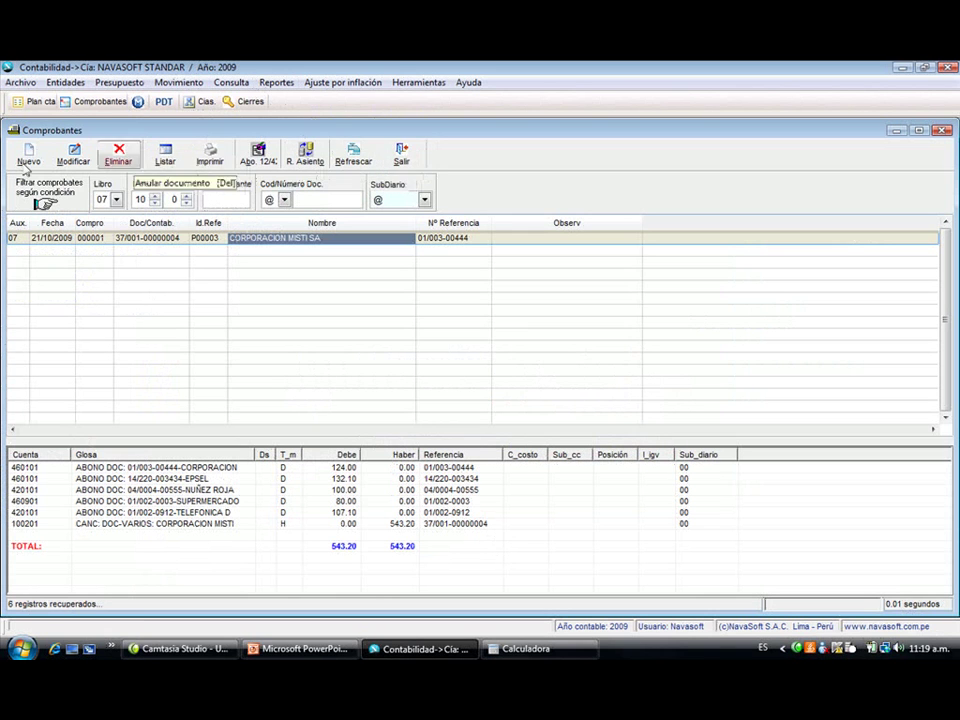
# - Start an Abo. 12/42 supplier payment with reference account 42 Proveedores
pyautogui.click(262, 163)
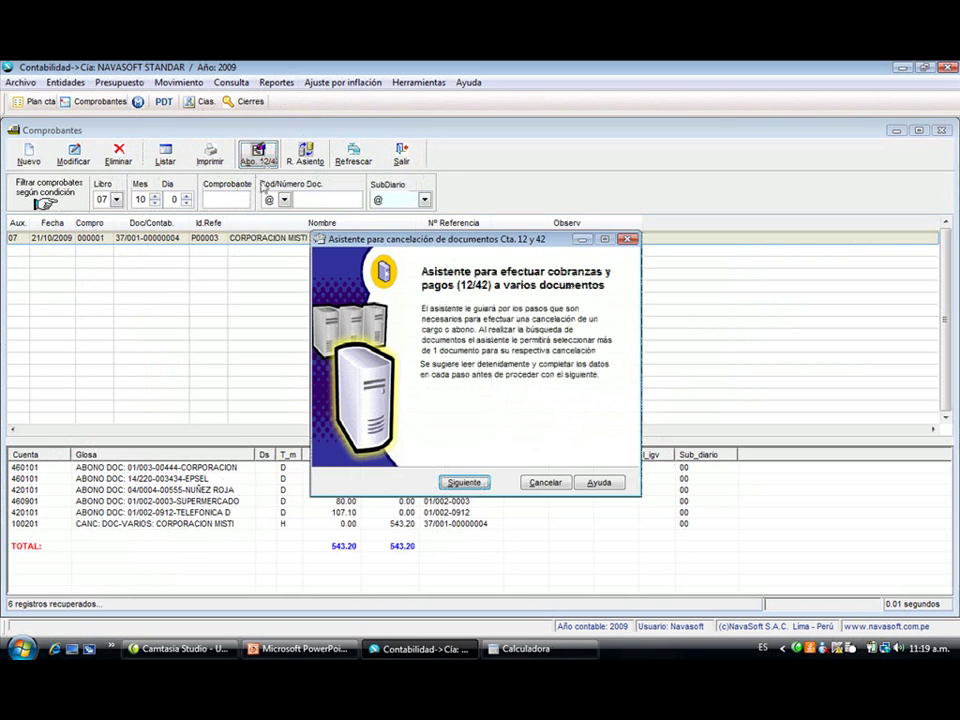
pyautogui.click(459, 483)
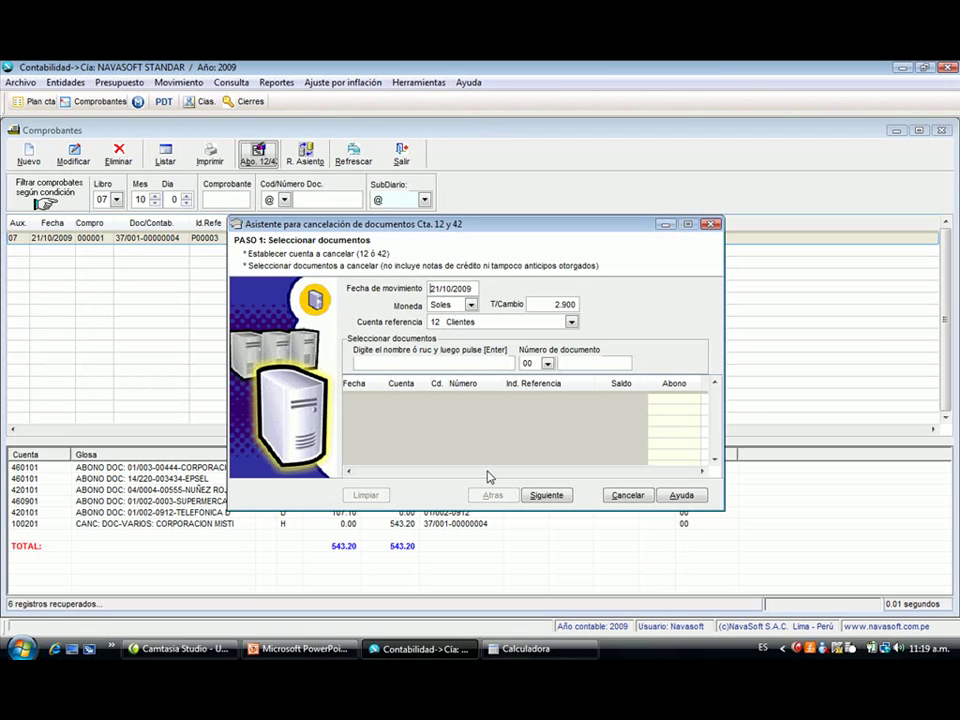
pyautogui.press('Return')
pyautogui.press('Return')
pyautogui.press('Down')
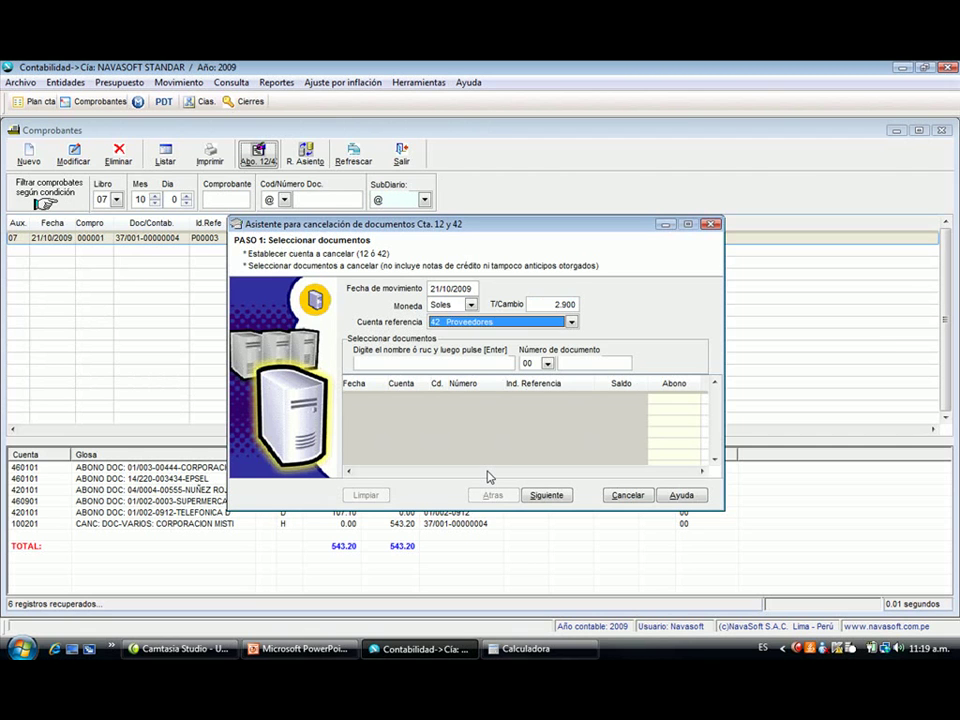
pyautogui.press('Return')
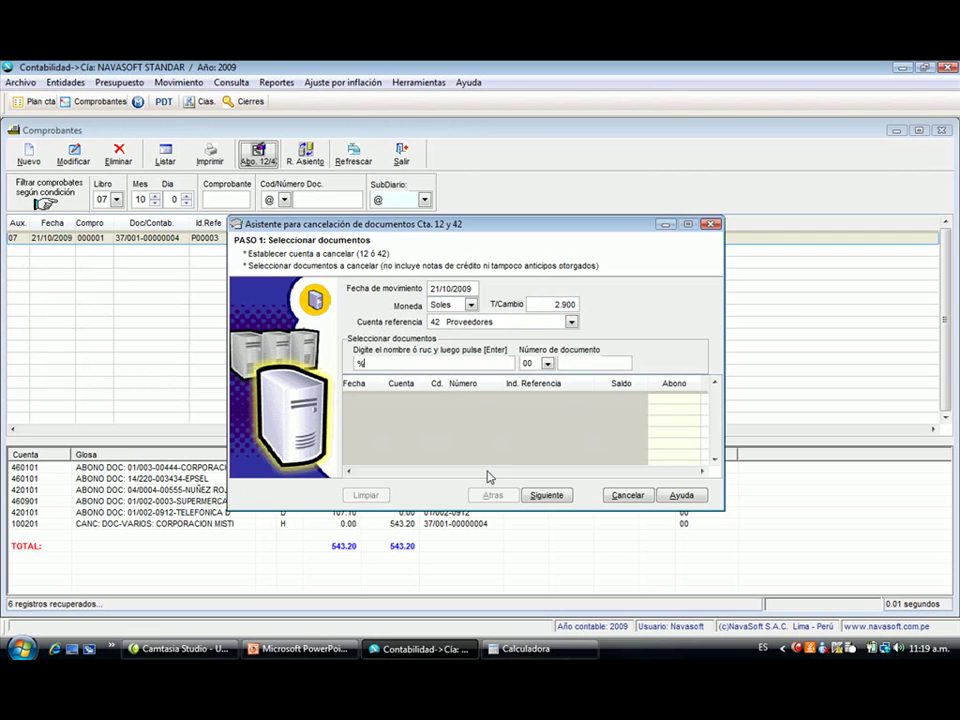
# - Mark the 800.00, 220.00 and 400.00 pending supplier documents and accept them
pyautogui.press('Return')
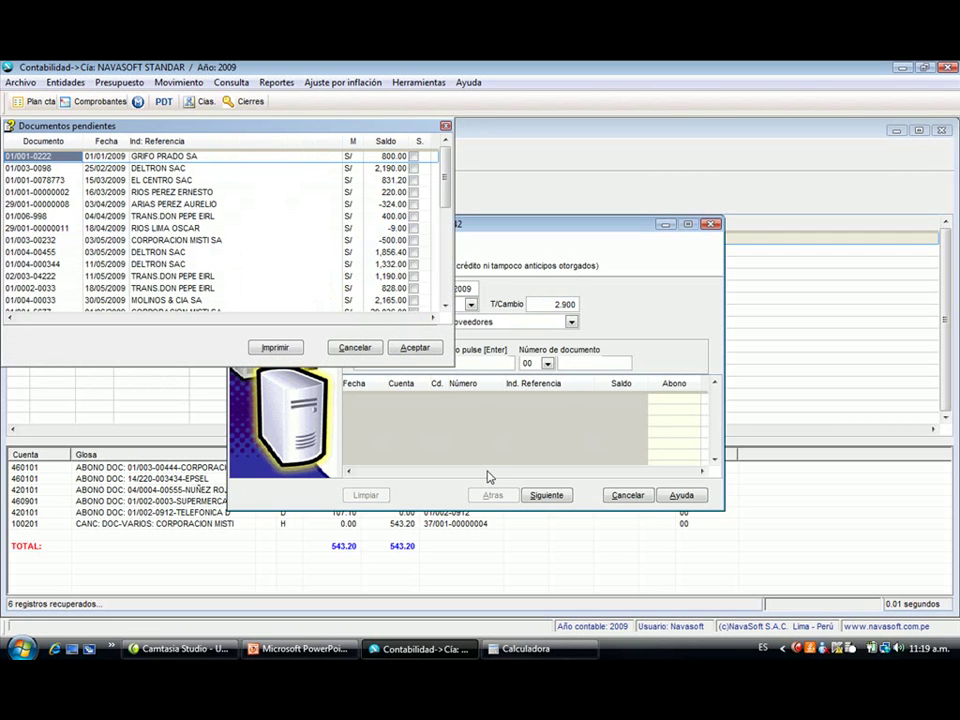
pyautogui.press('space')
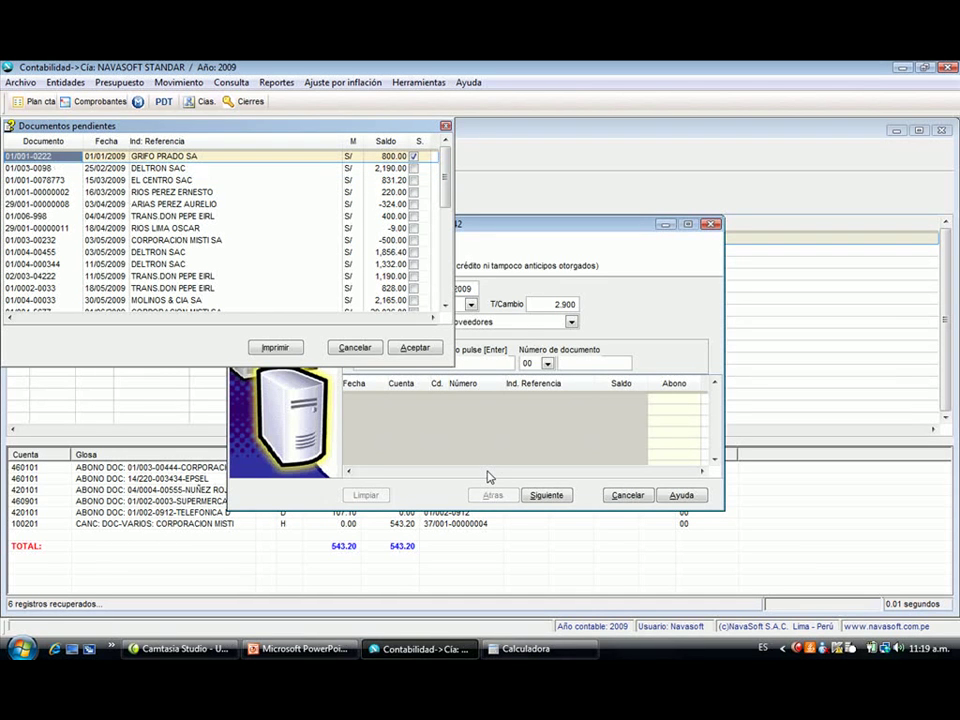
pyautogui.press('Down')
pyautogui.press('Down')
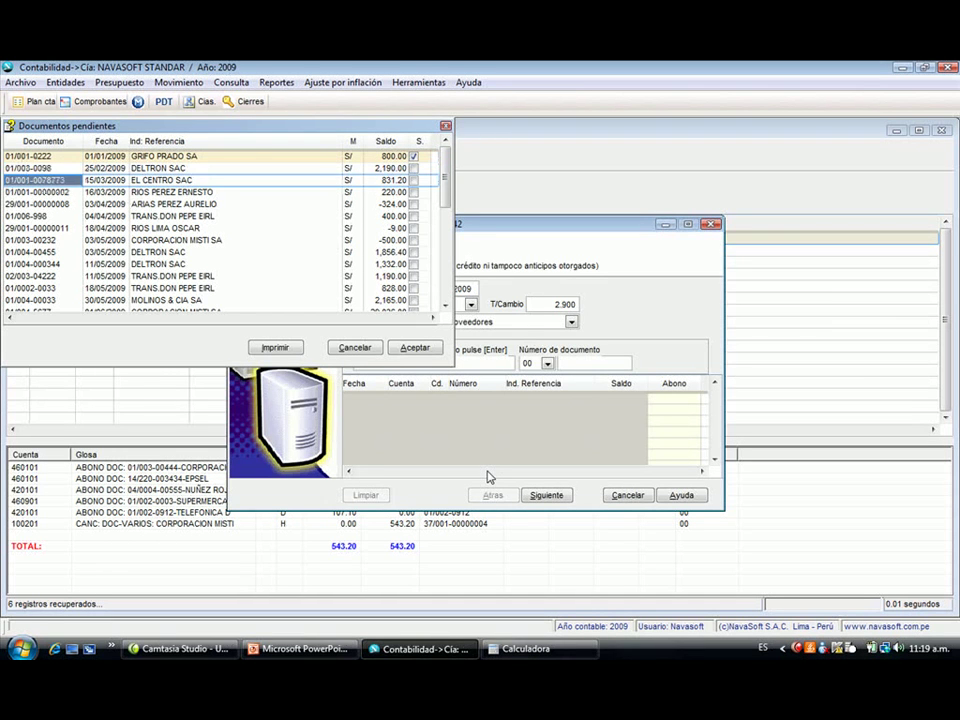
pyautogui.press('Down')
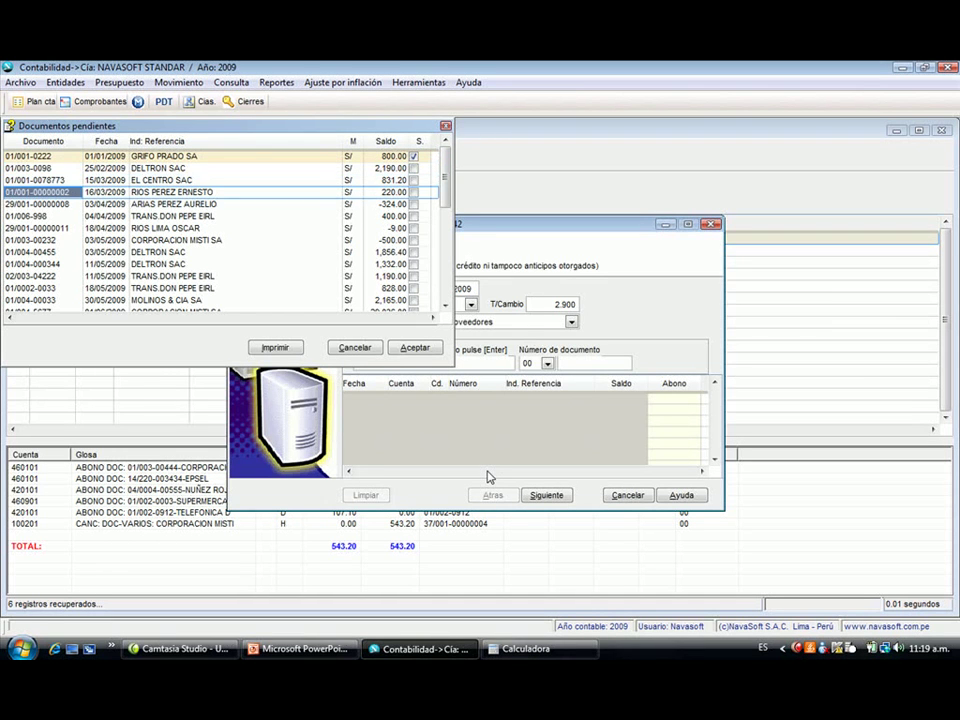
pyautogui.press('space')
pyautogui.press('Down')
pyautogui.press('Down')
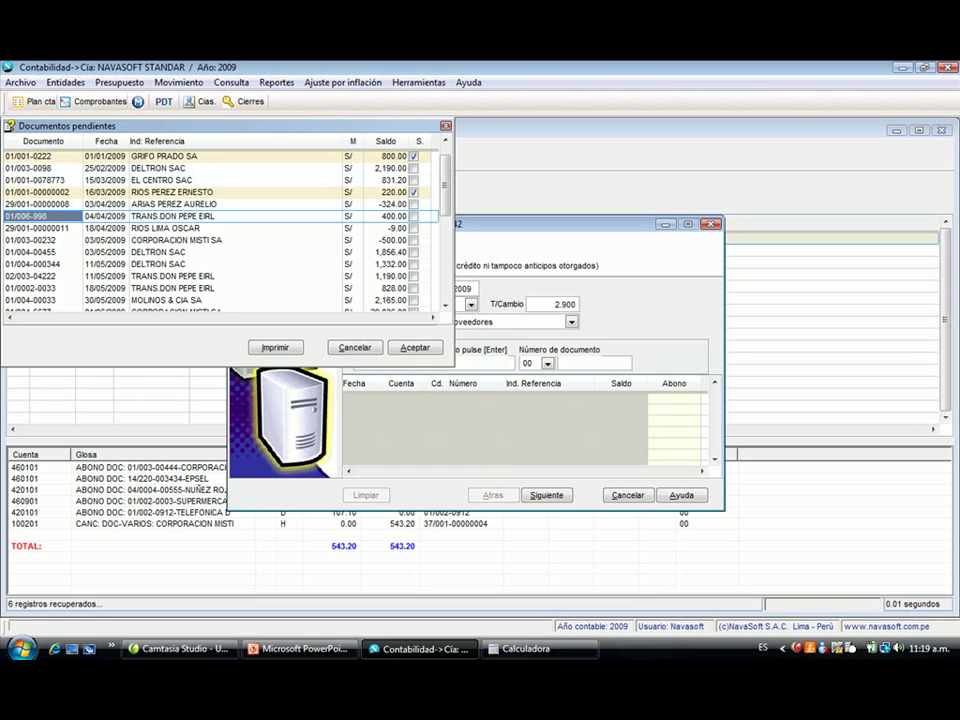
pyautogui.press('space')
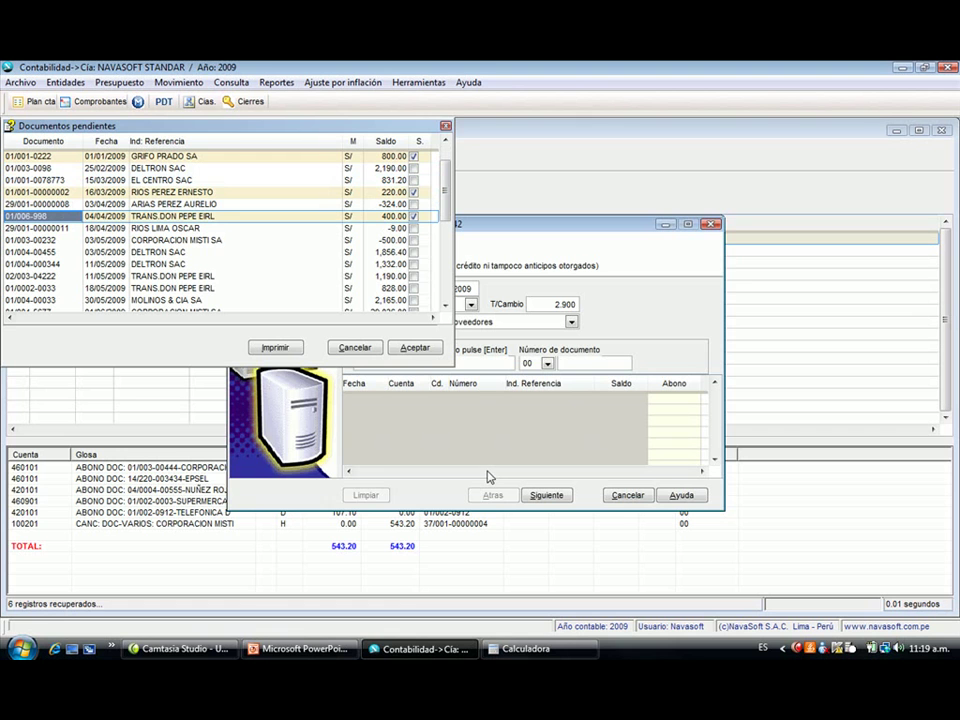
pyautogui.press('Return')
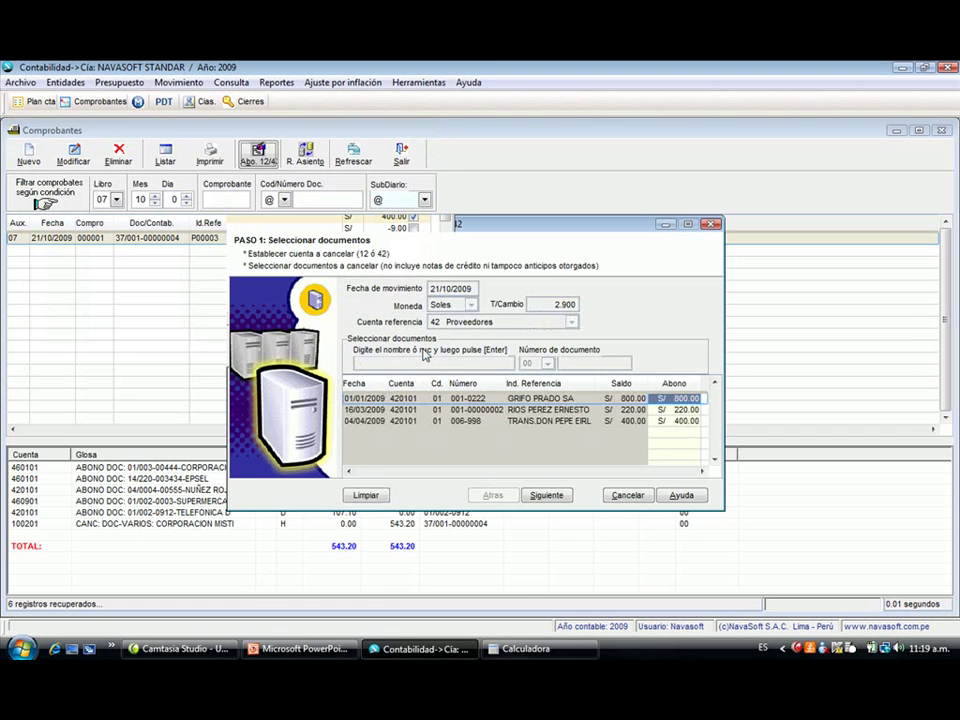
# - Pay through book 04 DIARIO against account 380401 ENTREGAS A RENDIR CUENTAS
pyautogui.click(549, 496)
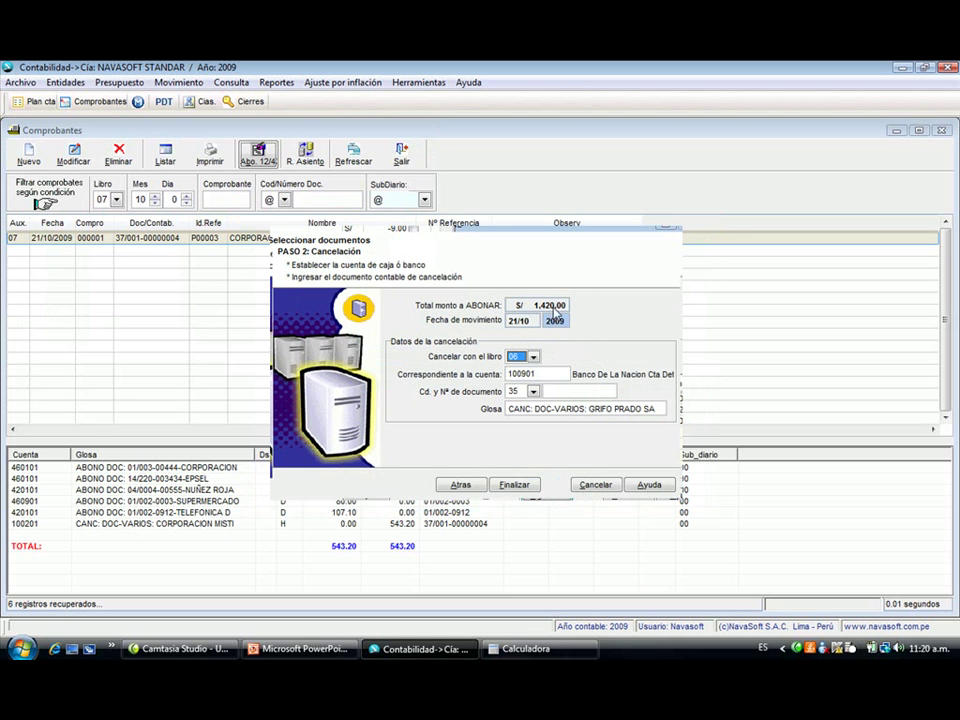
pyautogui.click(533, 356)
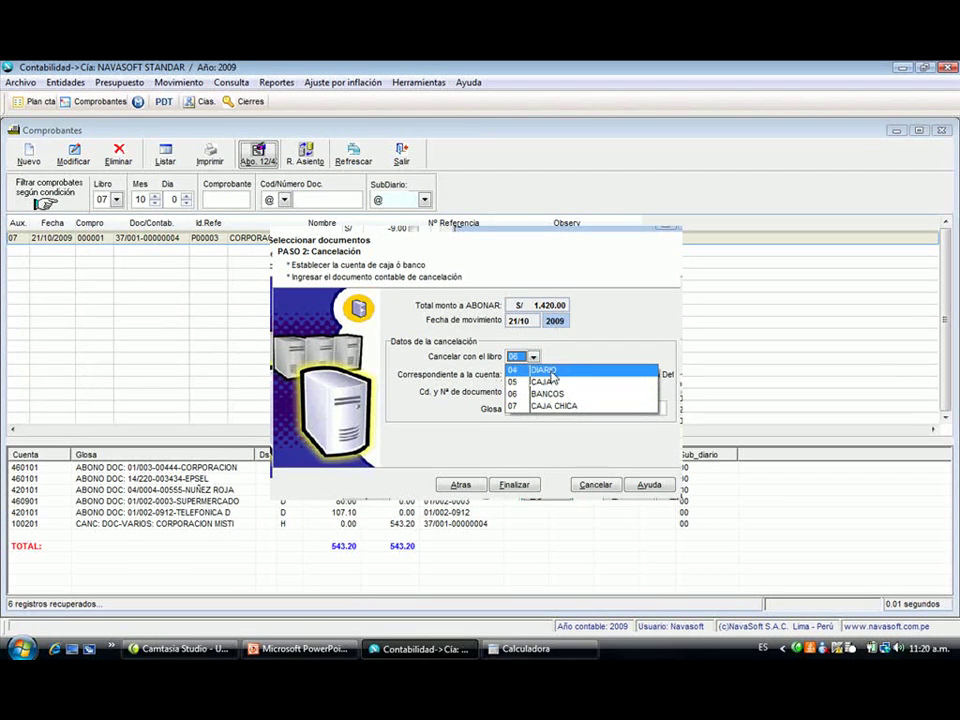
pyautogui.click(550, 370)
pyautogui.press('Tab')
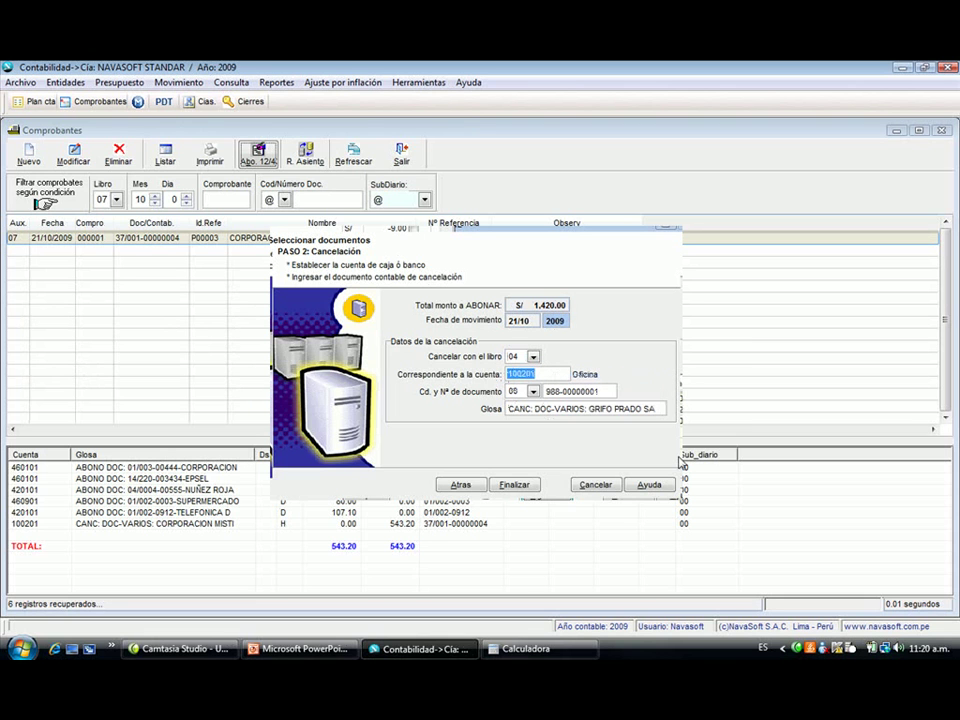
pyautogui.write('38')
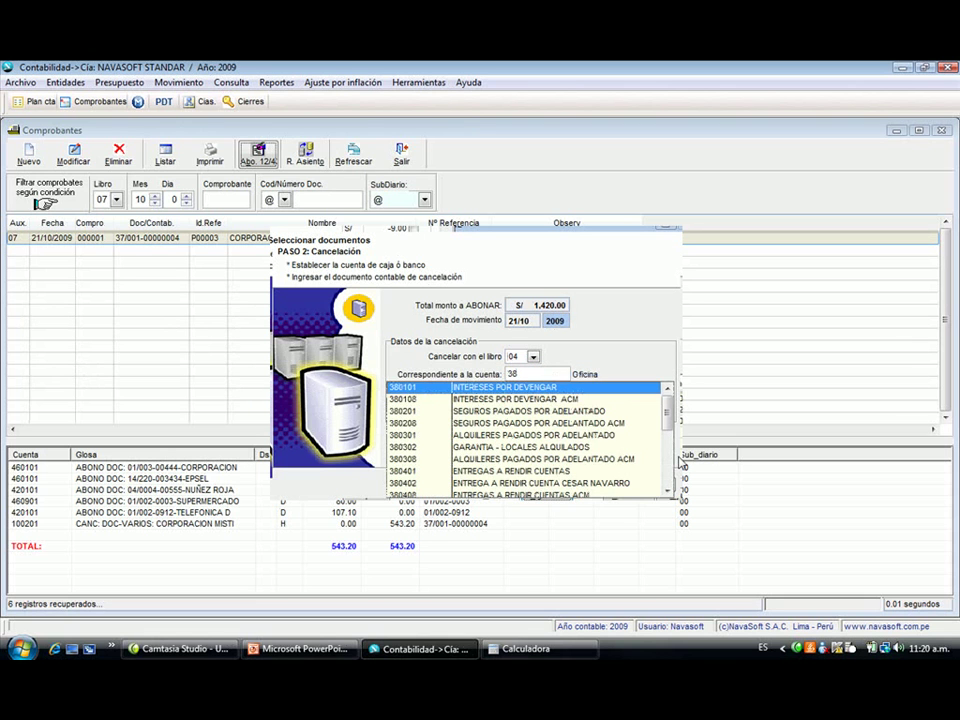
pyautogui.press('Down')
pyautogui.press('Down')
pyautogui.press('Down')
pyautogui.press('Down')
pyautogui.press('Down')
pyautogui.press('Down')
pyautogui.press('Down')
pyautogui.press('Return')
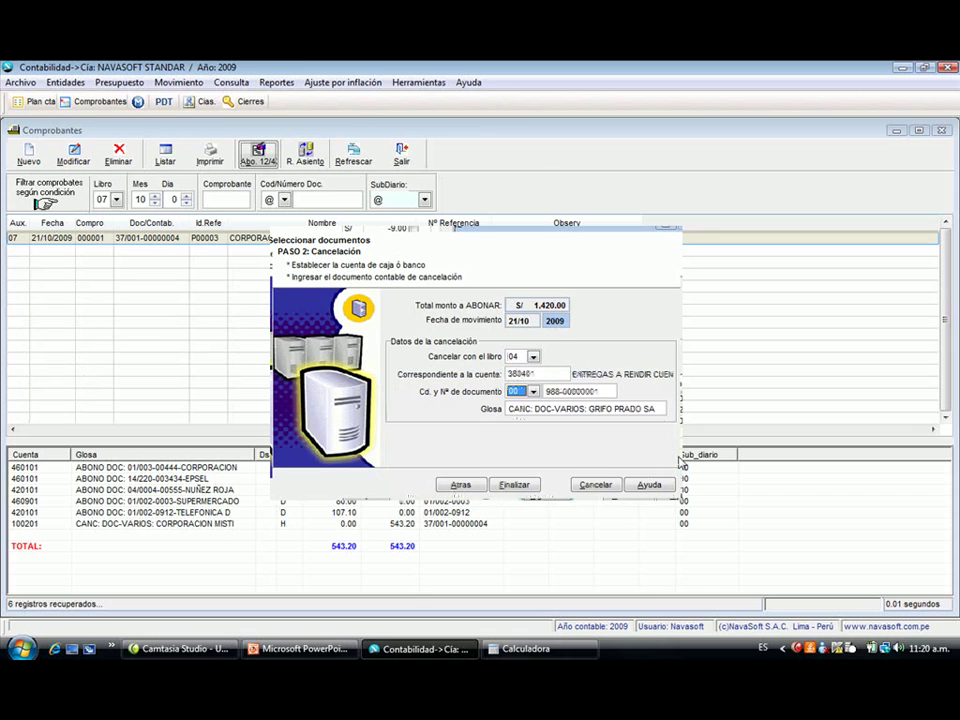
# - Finish the 1,420.00 settlement and confirm it
pyautogui.press('Tab')
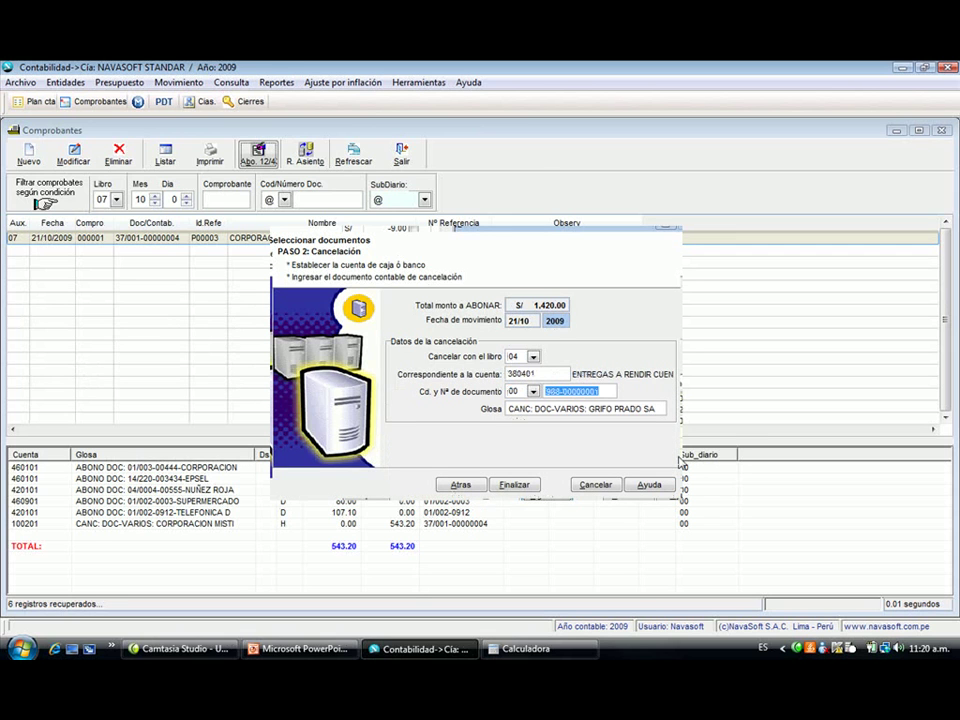
pyautogui.press('Tab')
pyautogui.press('Tab')
pyautogui.press('Return')
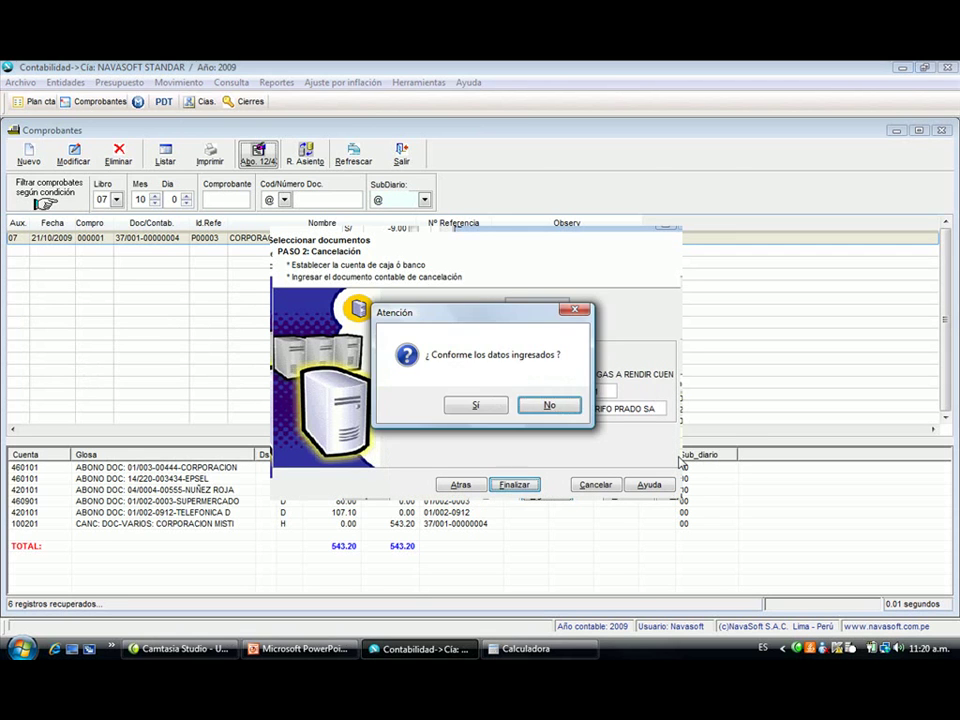
pyautogui.press('Return')
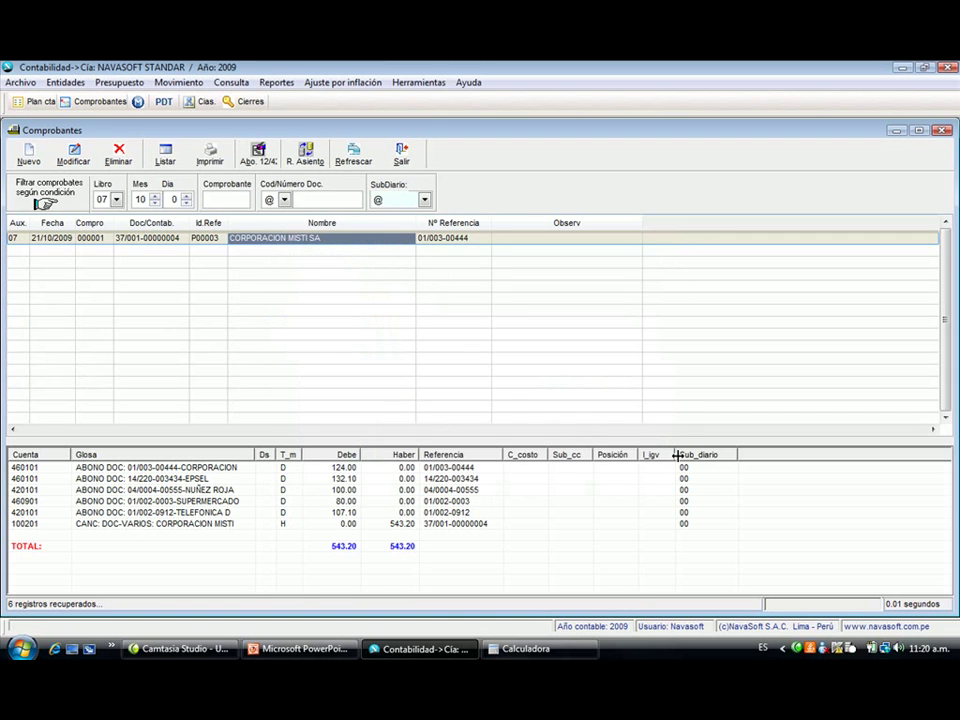
# - Filter vouchers to book 04 DIARIO and view the GRIFO PRADO SA 1,420.00 voucher lines
pyautogui.click(117, 200)
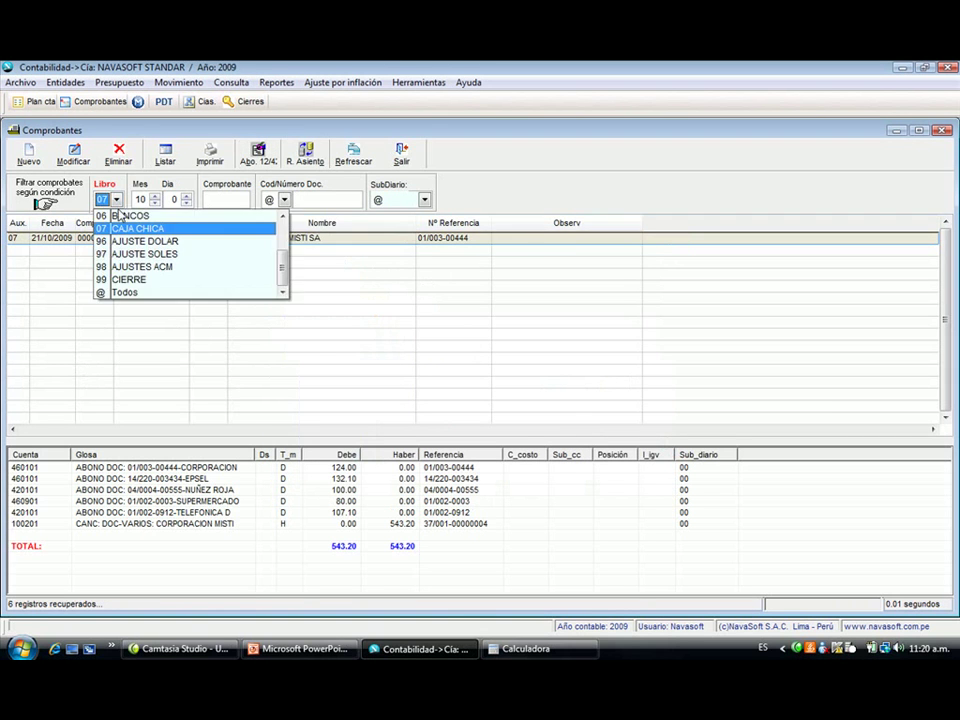
pyautogui.scroll(2, 276, 238)
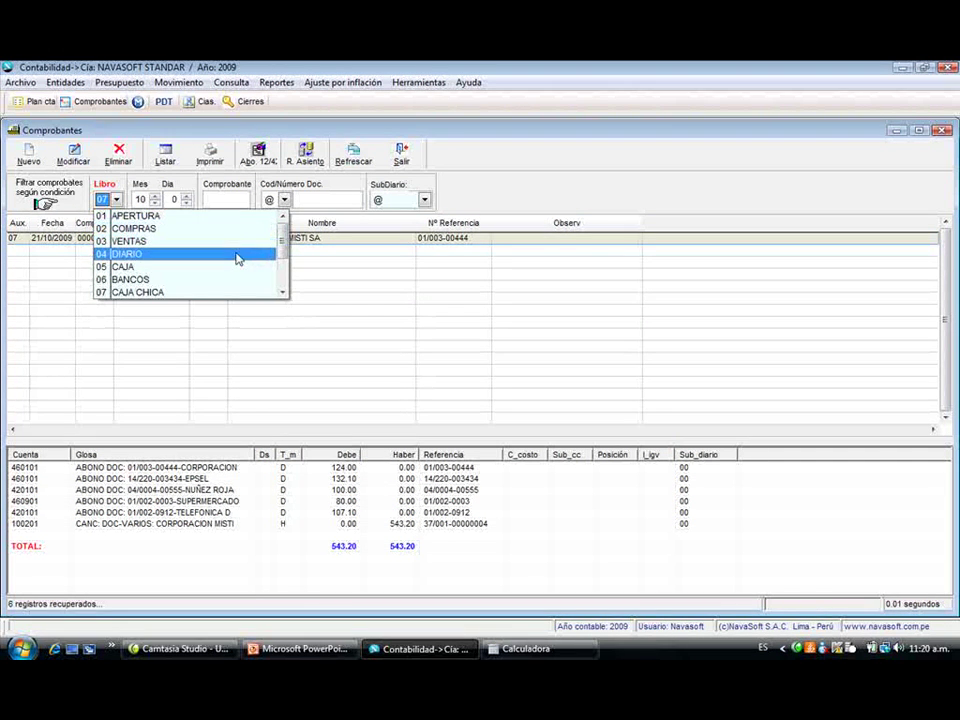
pyautogui.click(238, 254)
pyautogui.click(354, 155)
pyautogui.click(274, 262)
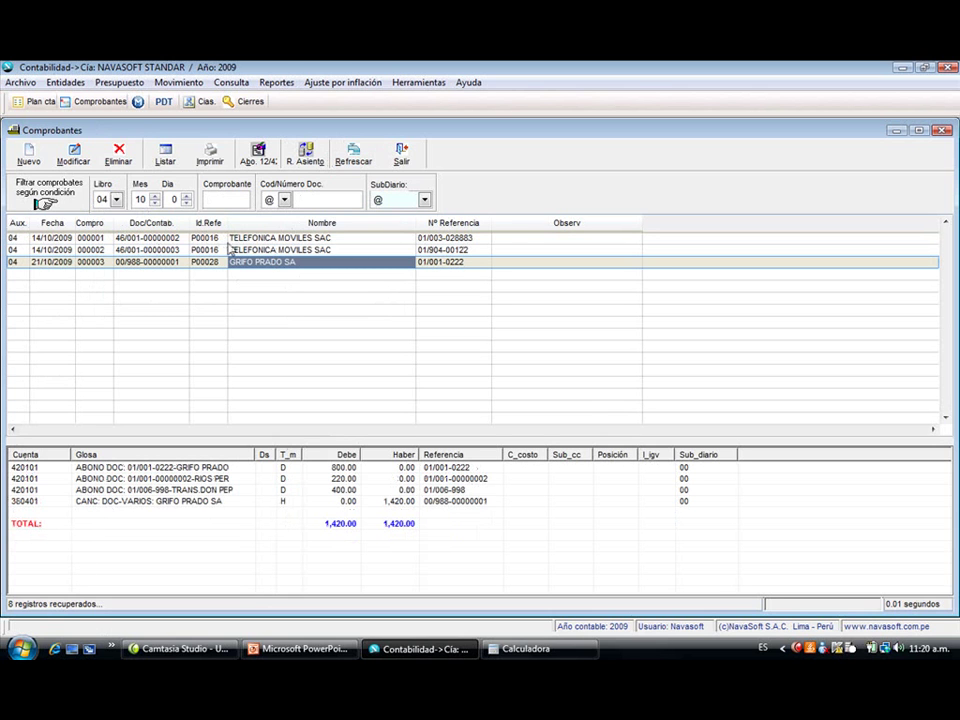
pyautogui.click(272, 249)
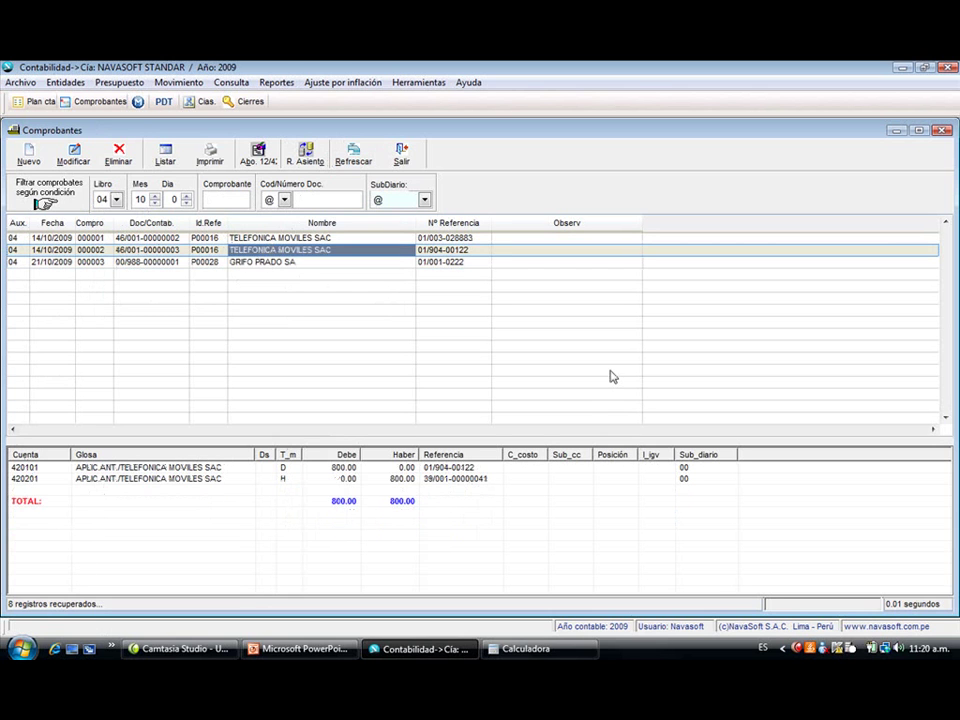
pyautogui.press('Up')
pyautogui.press('Down')
pyautogui.press('Down')
pyautogui.press('Up')
pyautogui.press('Up')
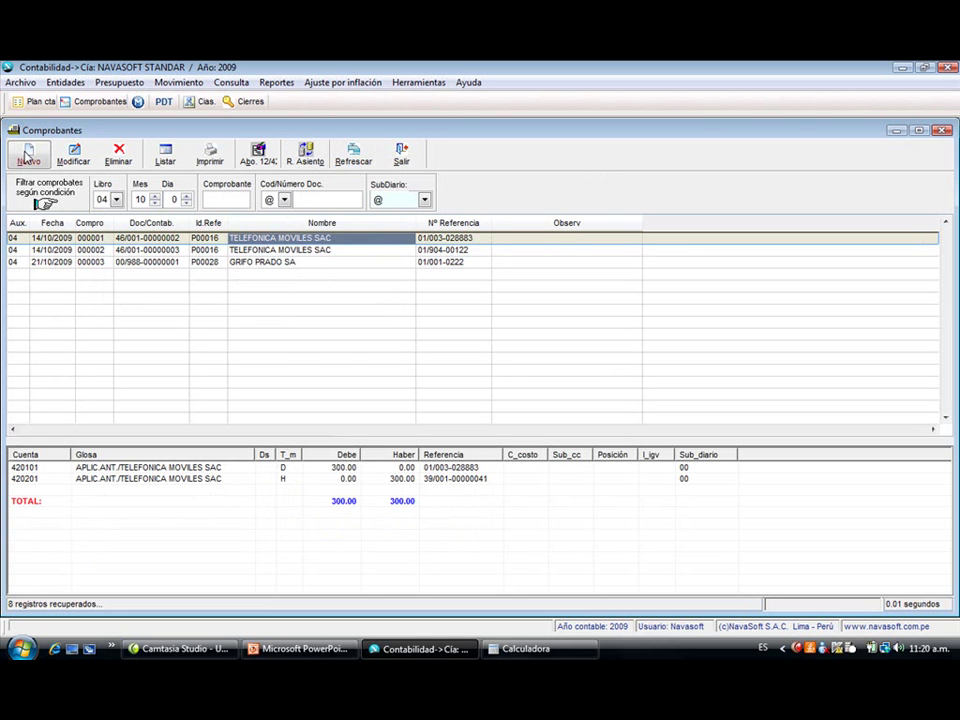
# - Switch the voucher list to September (month 9)
pyautogui.click(28, 155)
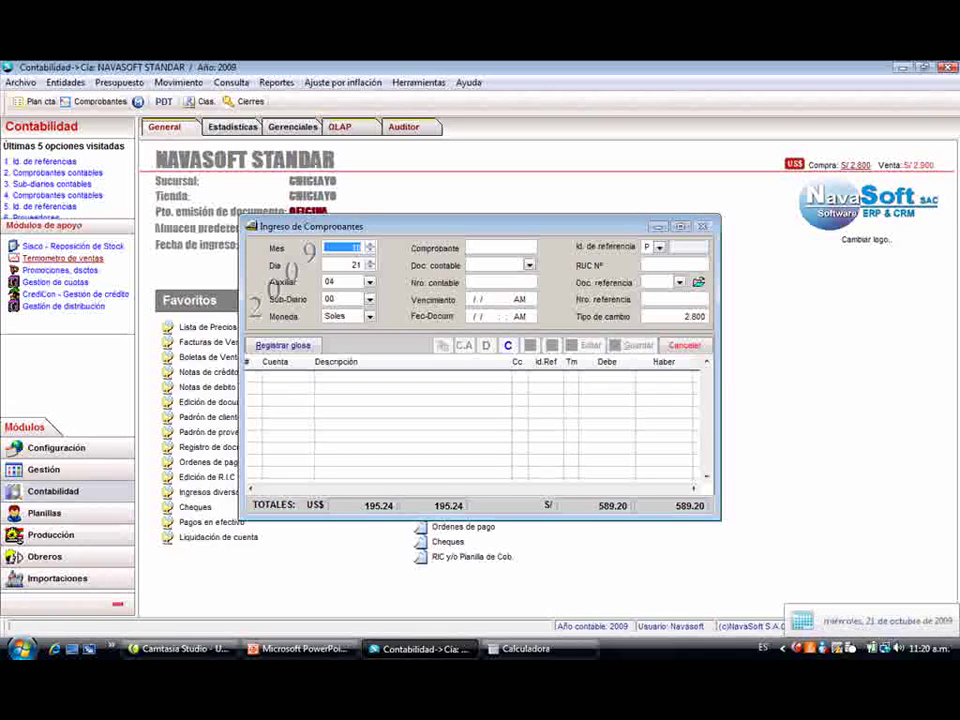
pyautogui.press('Escape')
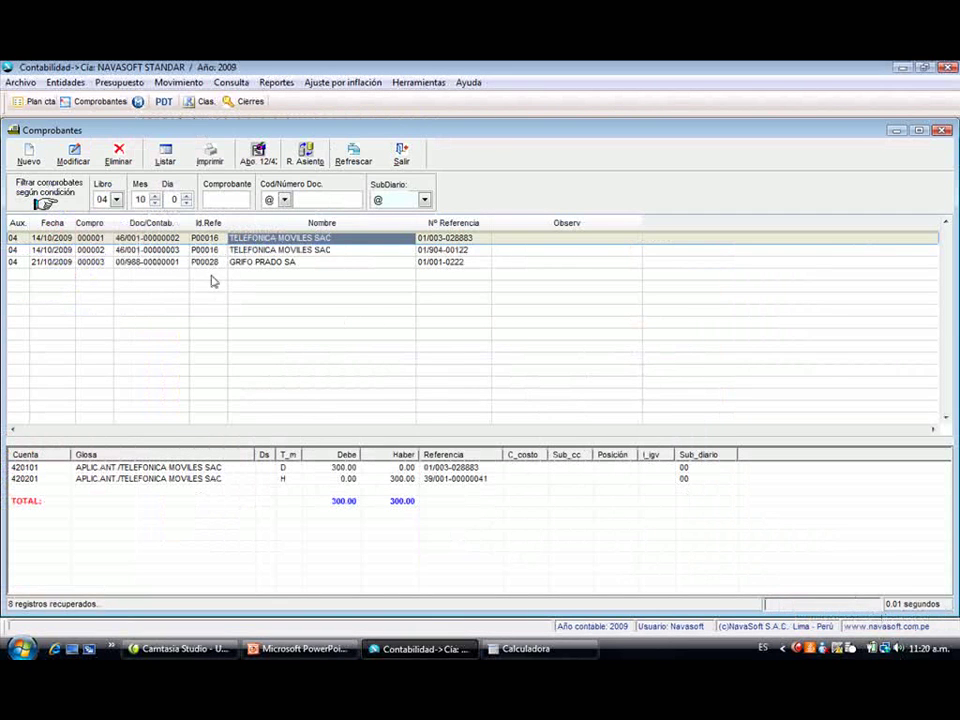
pyautogui.click(155, 203)
pyautogui.click(155, 203)
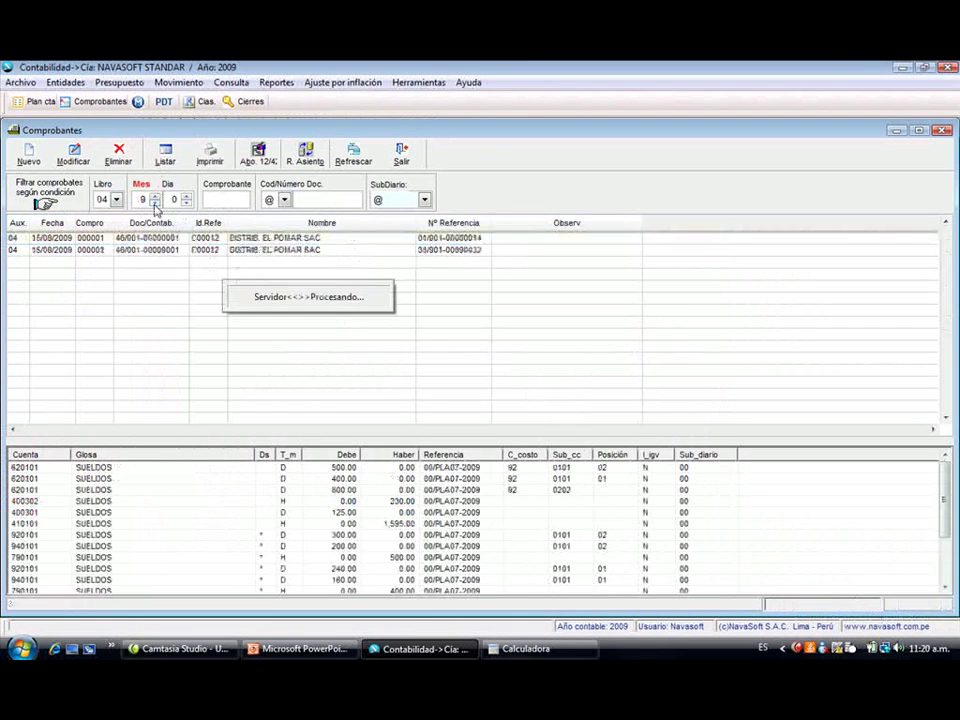
pyautogui.click(155, 196)
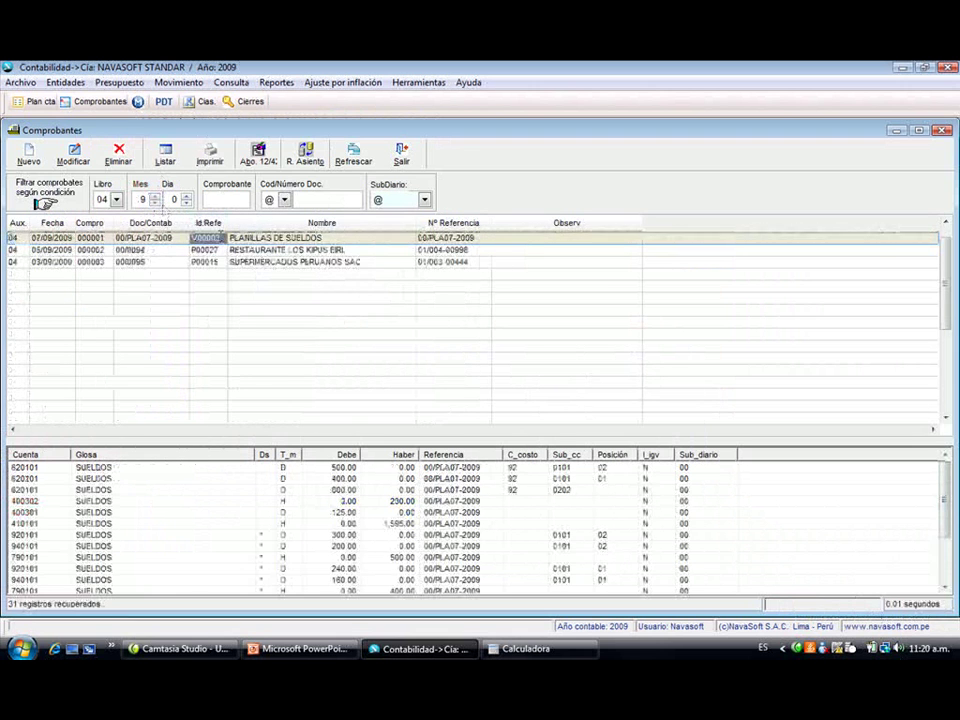
# - Re-save payroll voucher 000001 to generate its 920101/790101 entries
pyautogui.click(75, 155)
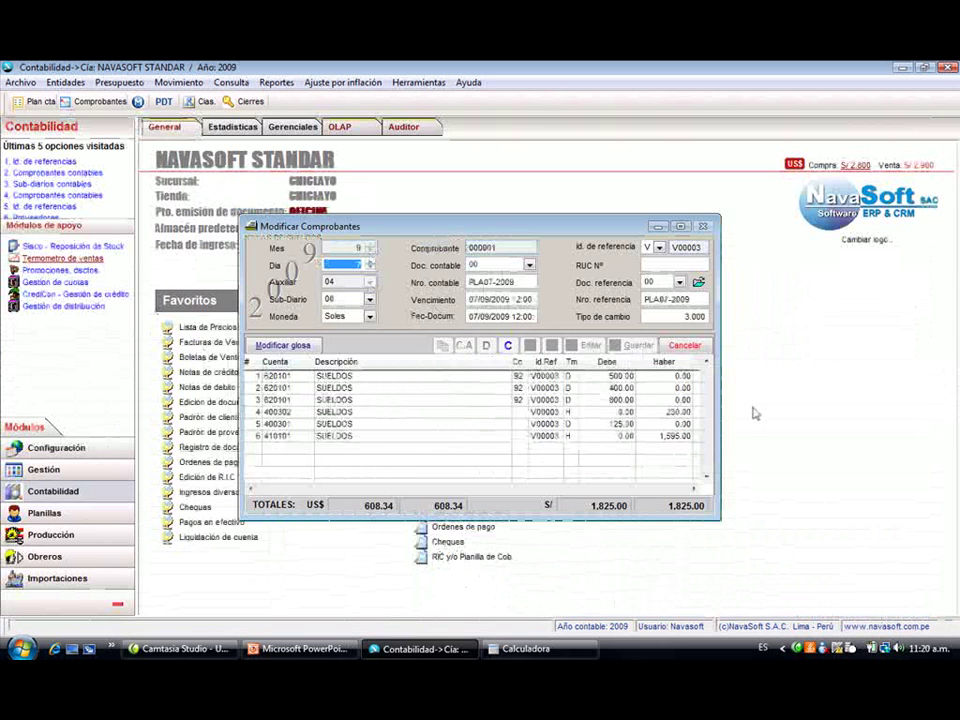
pyautogui.press('Tab')
pyautogui.press('Tab')
pyautogui.press('Tab')
pyautogui.press('Tab')
pyautogui.press('Tab')
pyautogui.press('Tab')
pyautogui.press('Tab')
pyautogui.press('Tab')
pyautogui.press('Tab')
pyautogui.press('Tab')
pyautogui.press('Tab')
pyautogui.press('Tab')
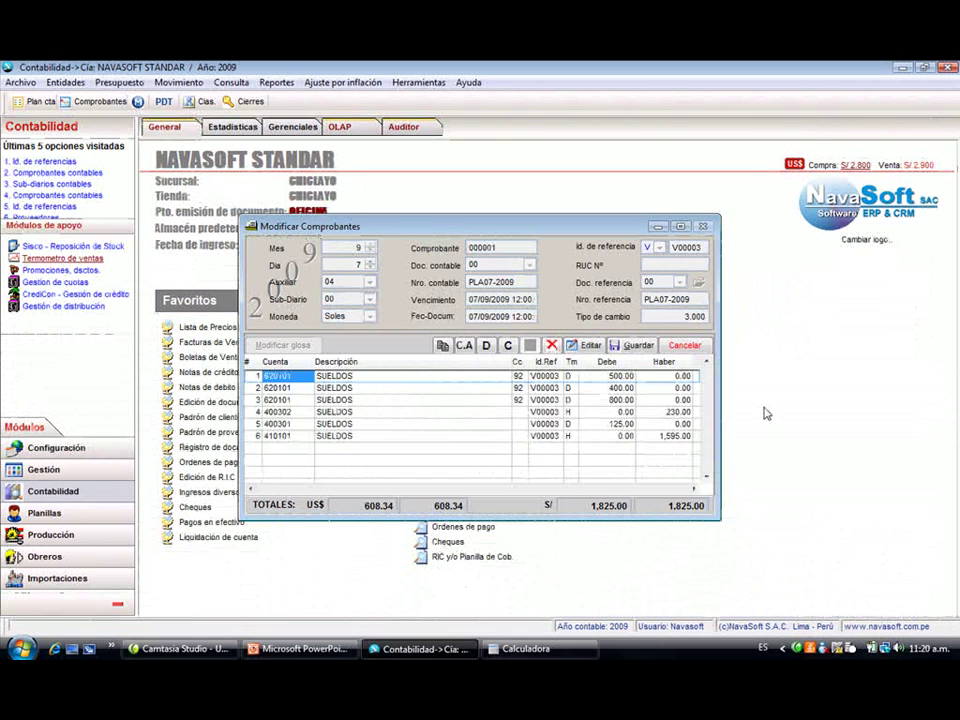
pyautogui.press('Down')
pyautogui.press('Down')
pyautogui.press('Down')
pyautogui.press('Down')
pyautogui.press('Up')
pyautogui.press('Up')
pyautogui.press('Up')
pyautogui.press('Up')
pyautogui.press('Down')
pyautogui.press('Down')
pyautogui.press('Down')
pyautogui.press('Down')
pyautogui.press('Down')
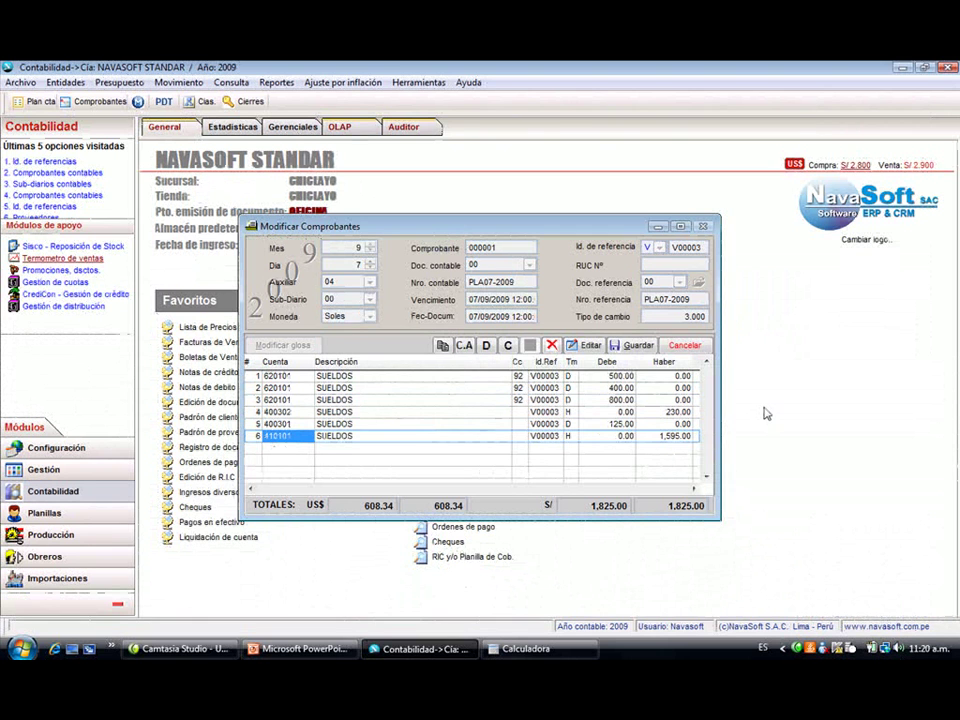
pyautogui.hotkey('alt', 'g')
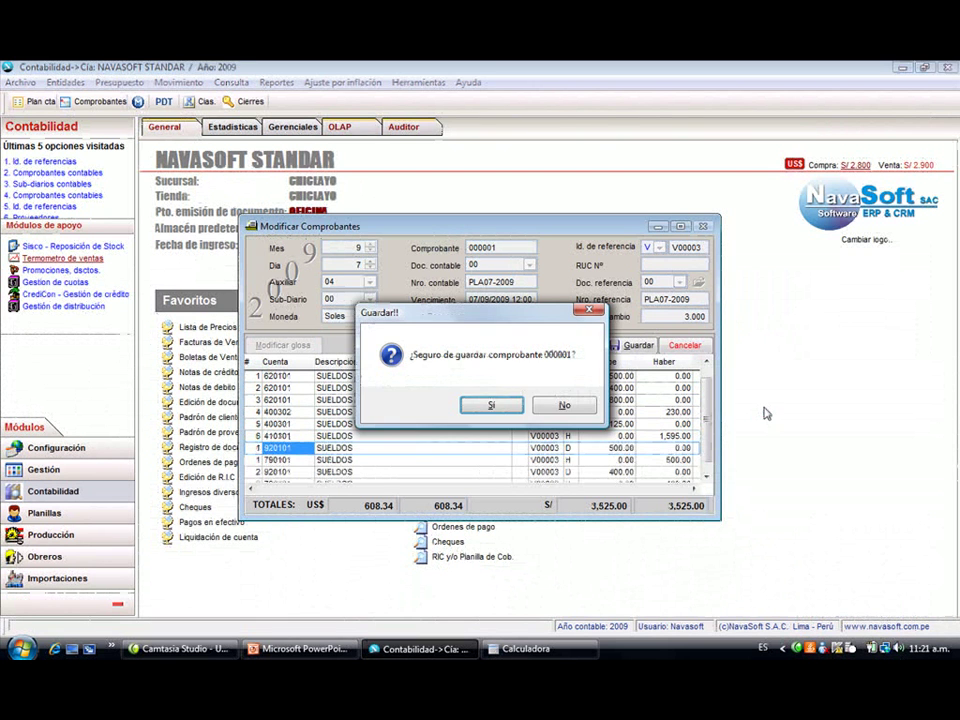
pyautogui.press('Return')
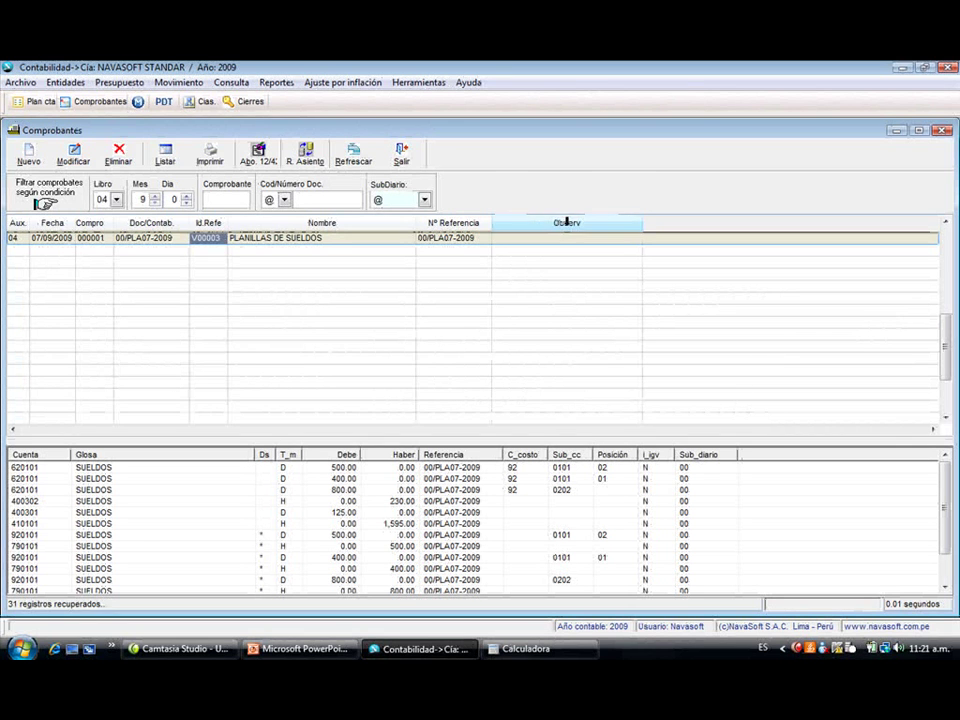
# - Show the monthly balances for account 120101 in Saldo de cuenta
pyautogui.click(414, 158)
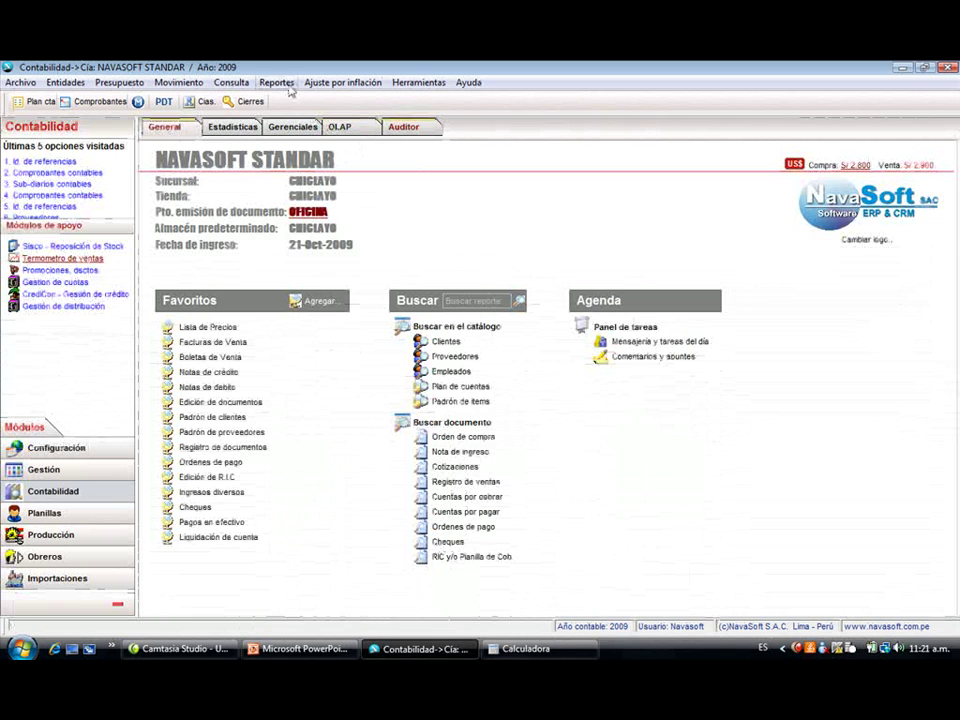
pyautogui.click(232, 83)
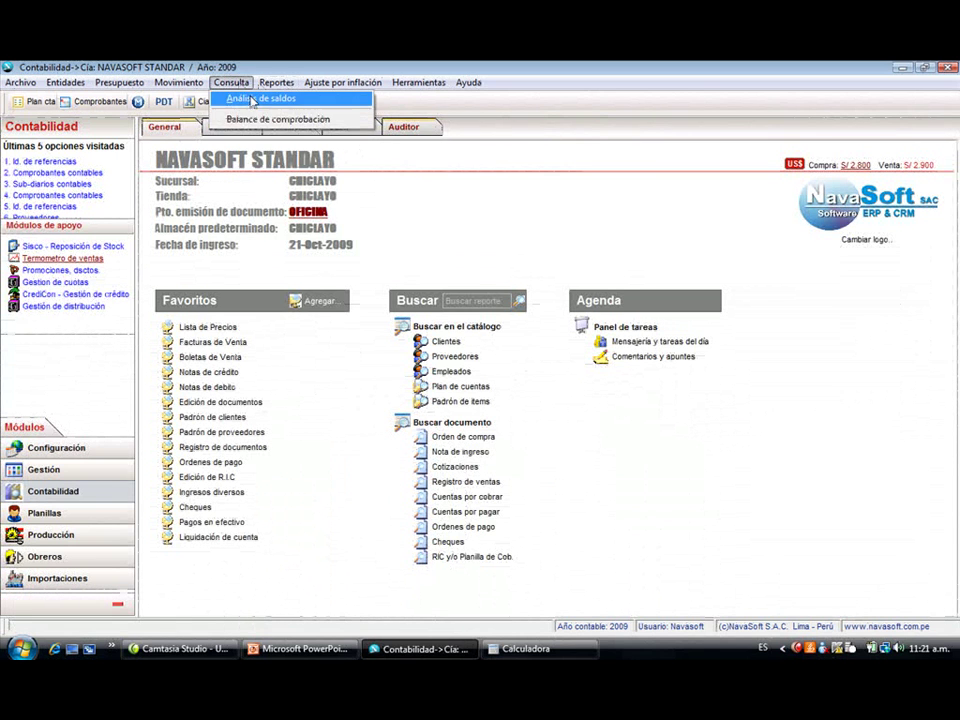
pyautogui.click(245, 99)
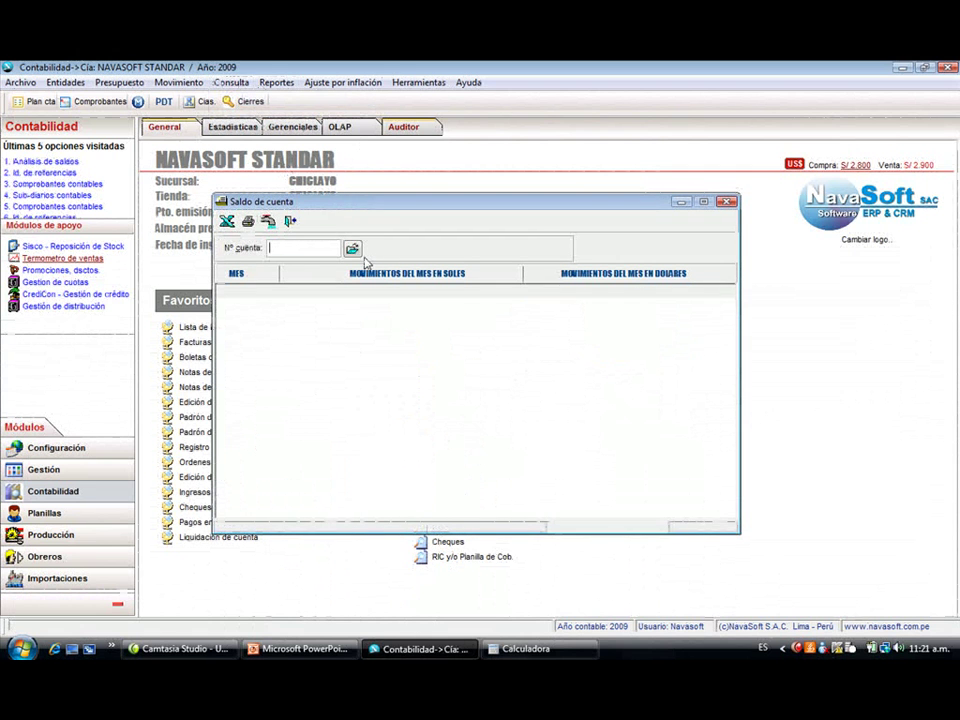
pyautogui.write('12015')
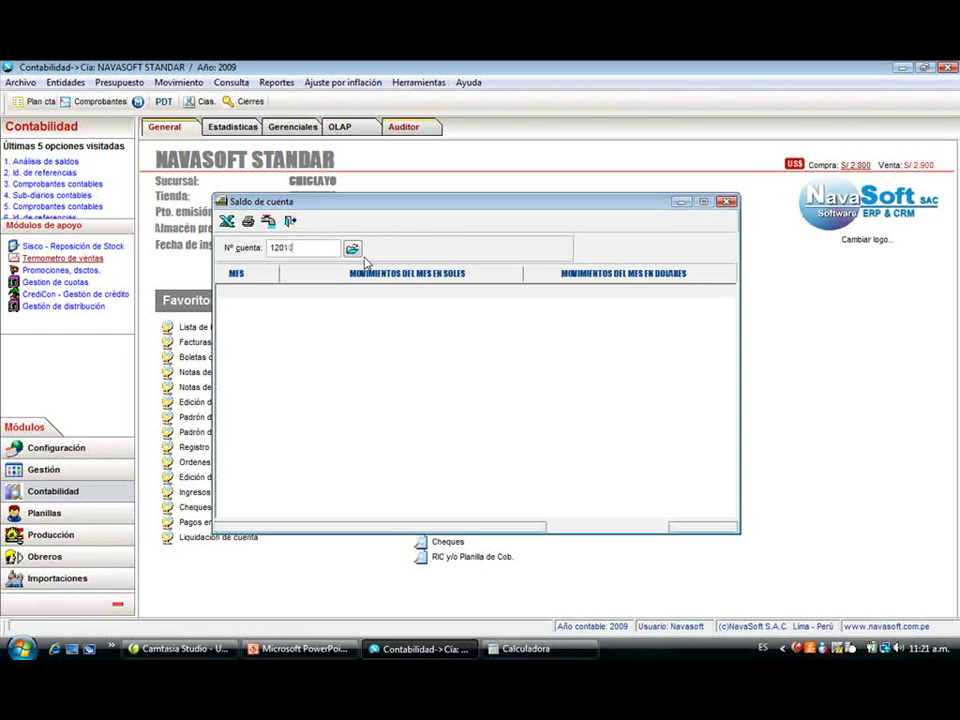
pyautogui.write('1')
pyautogui.press('Return')
pyautogui.press('Down')
pyautogui.press('Down')
pyautogui.press('Down')
pyautogui.press('Down')
pyautogui.press('Down')
pyautogui.press('Down')
pyautogui.press('Down')
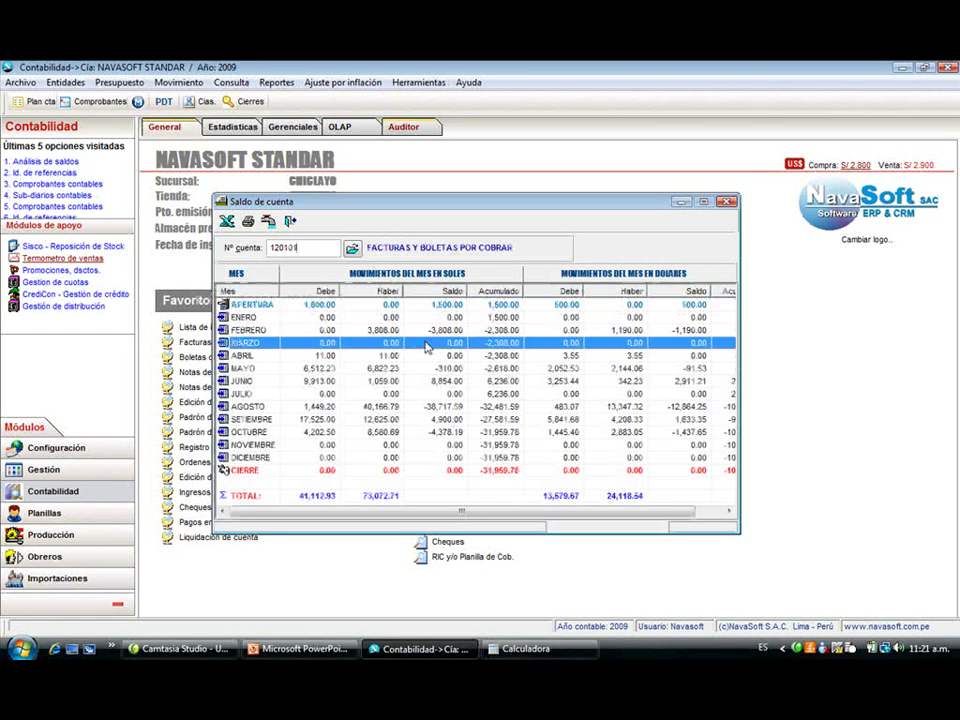
pyautogui.press('Down')
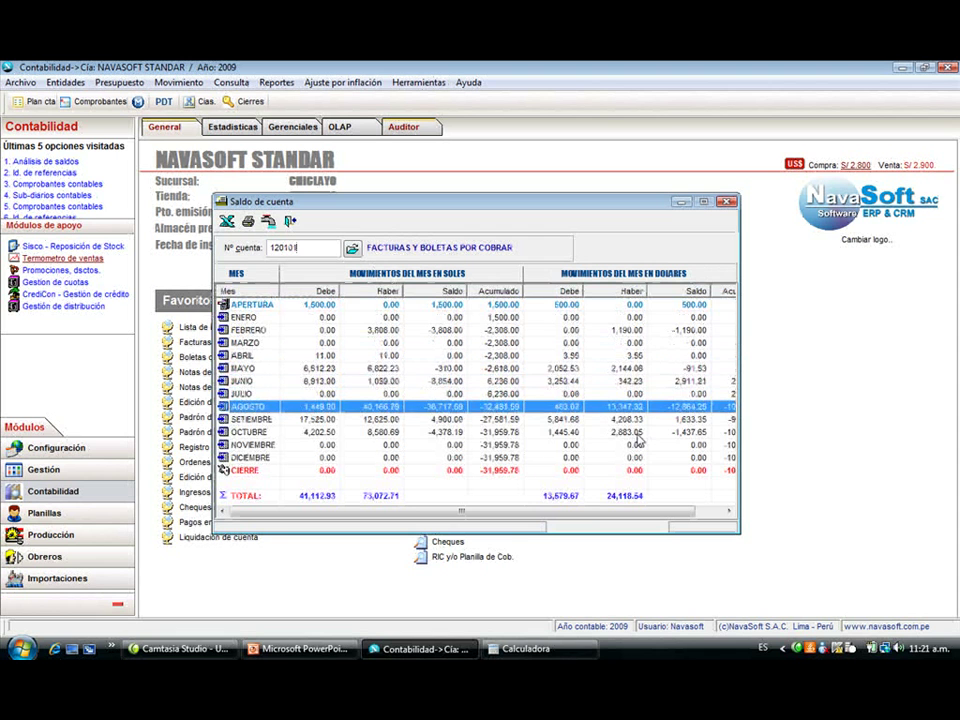
# - Switch the balance view to account 400101, IMPUESTO GENERAL A LAS VENTAS
pyautogui.doubleClick(302, 247)
pyautogui.write('400101')
pyautogui.press('Return')
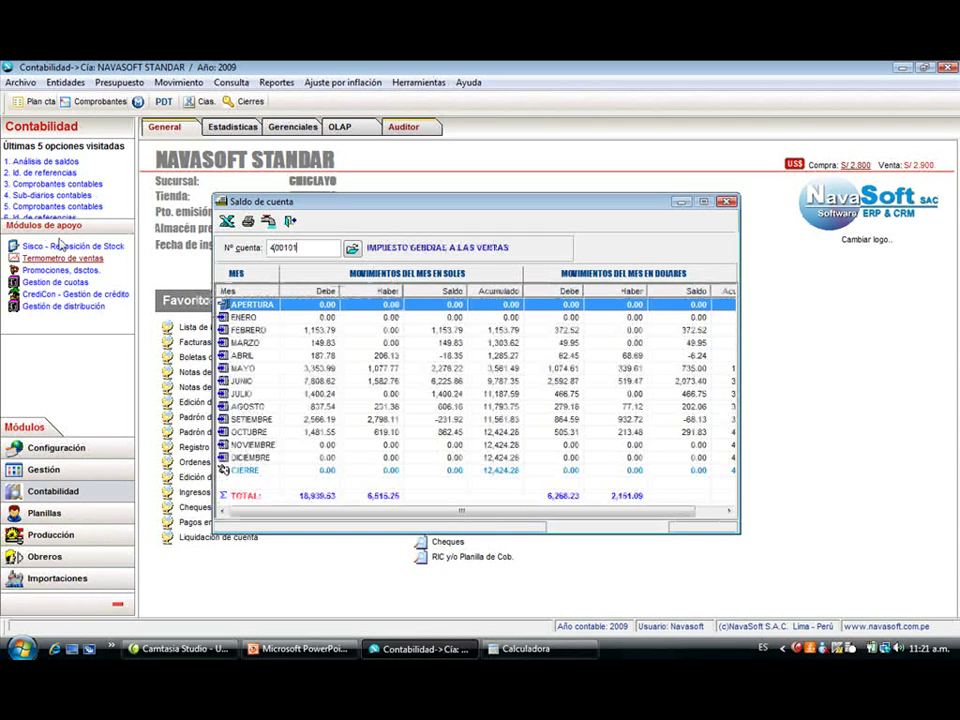
pyautogui.doubleClick(316, 247)
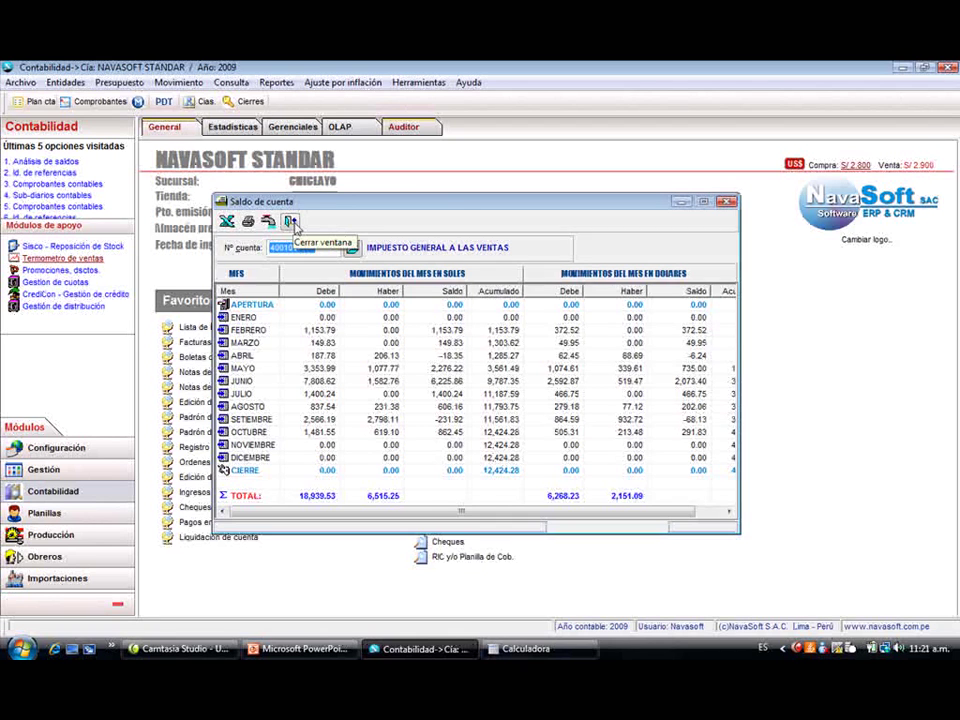
# - Preview the Movimiento de cuentas report for account 400101 starting from month 1
pyautogui.click(290, 221)
pyautogui.click(276, 82)
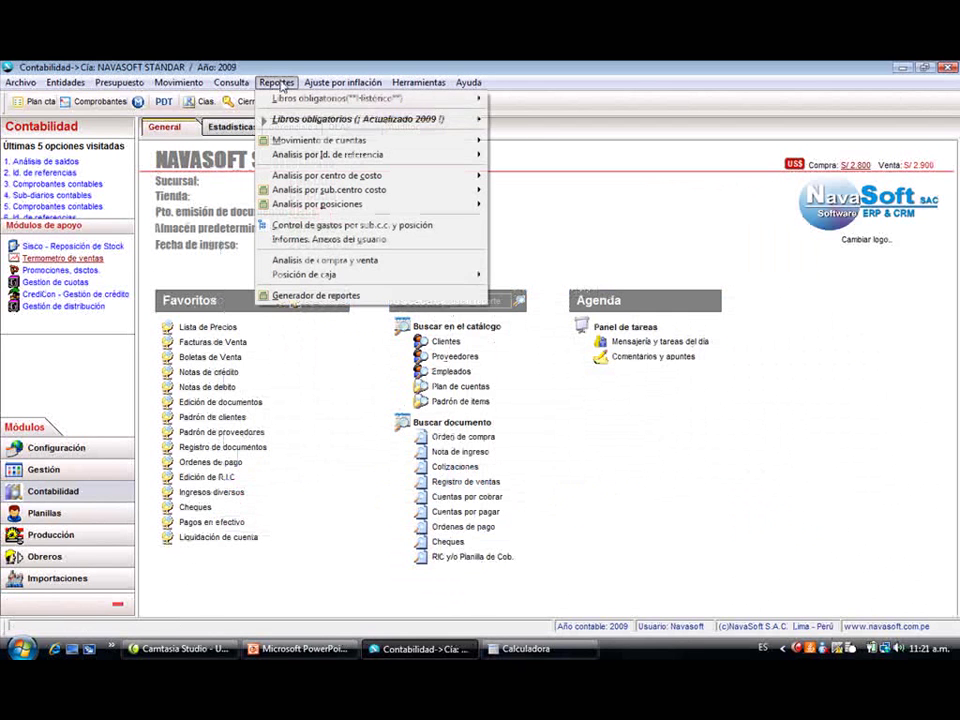
pyautogui.moveTo(330, 140)
pyautogui.click(530, 141)
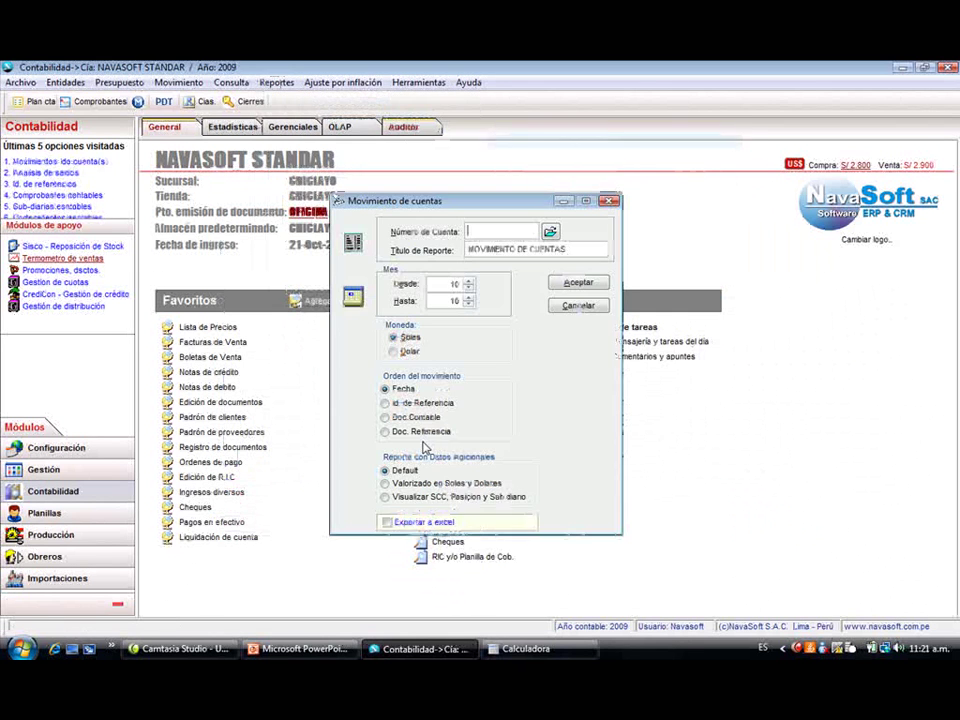
pyautogui.write('460101')
pyautogui.press('Tab')
pyautogui.press('Tab')
pyautogui.write('1')
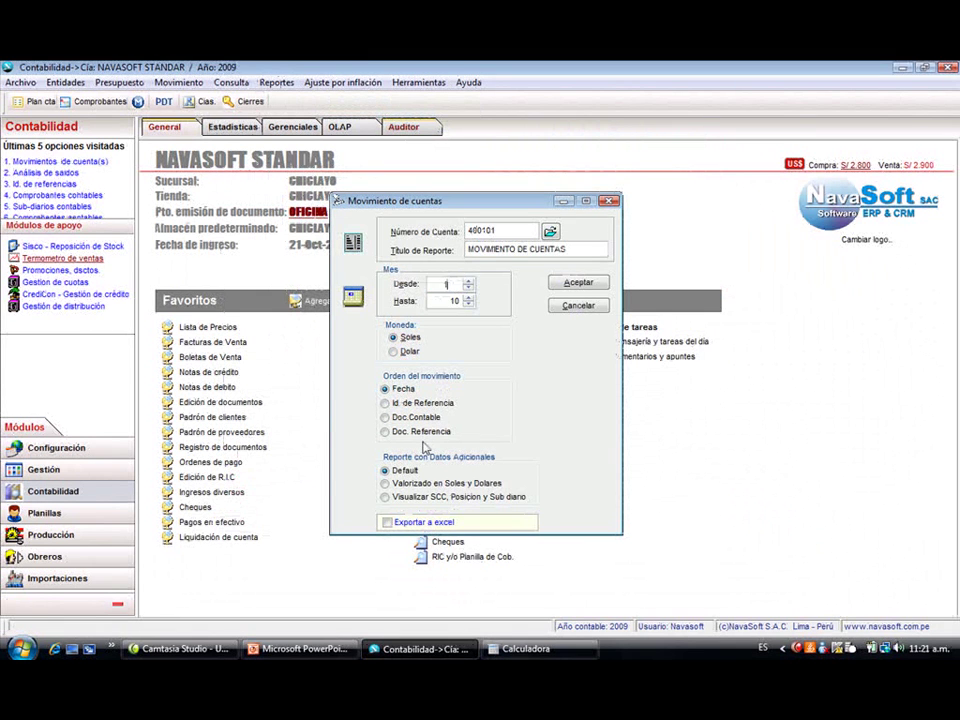
pyautogui.press('Return')
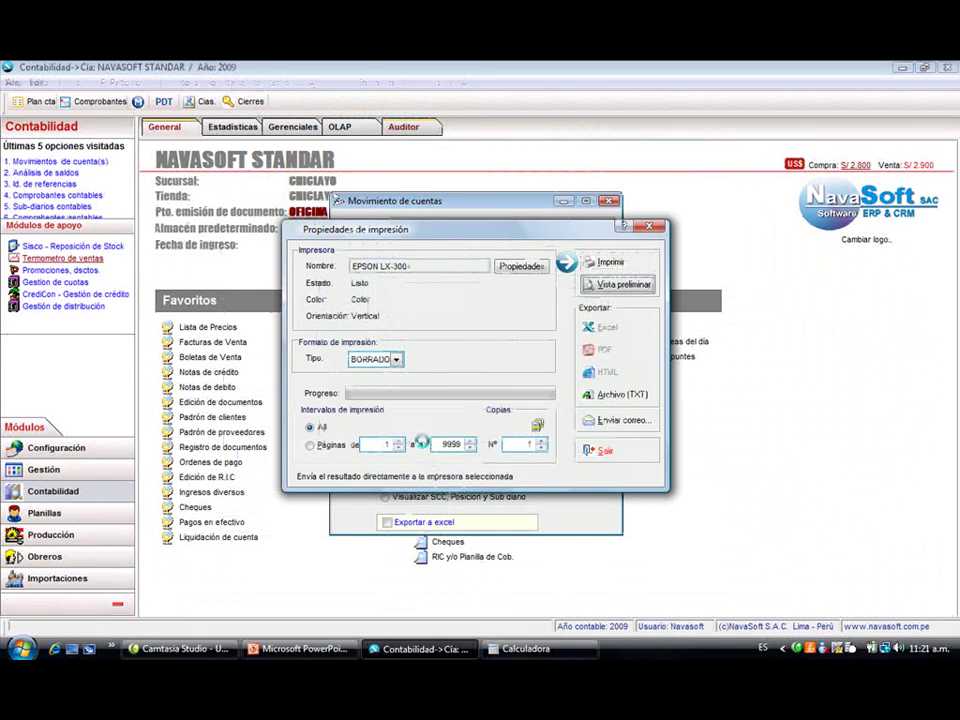
pyautogui.press('Return')
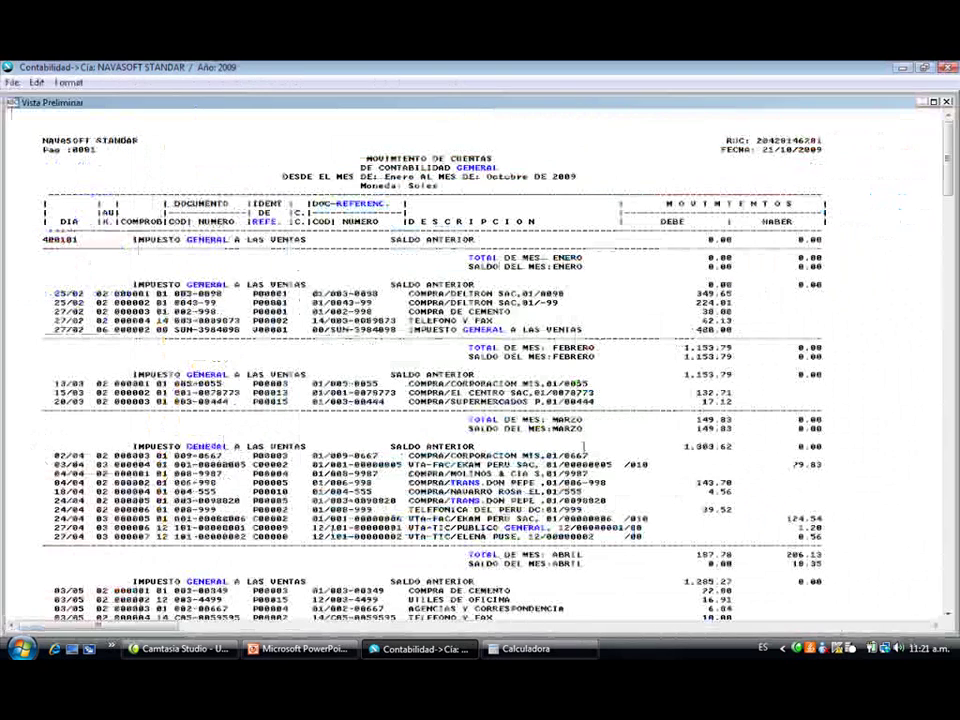
# - Scroll down to the report's general totals and close the preview
pyautogui.scroll(-3, 679, 543)
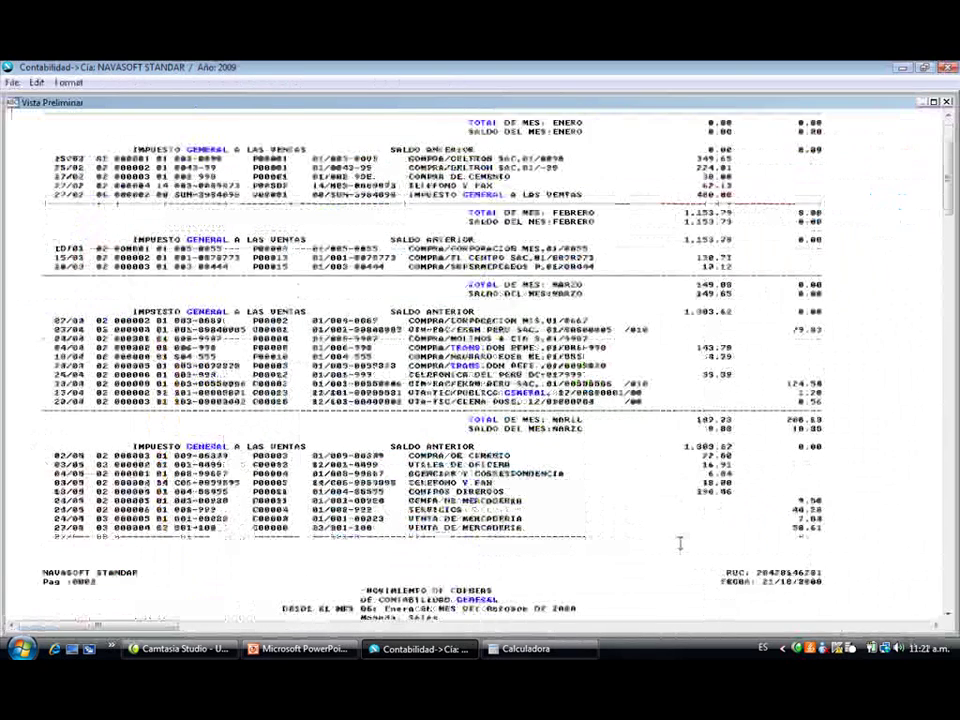
pyautogui.scroll(-10, 679, 543)
pyautogui.scroll(-18, 682, 540)
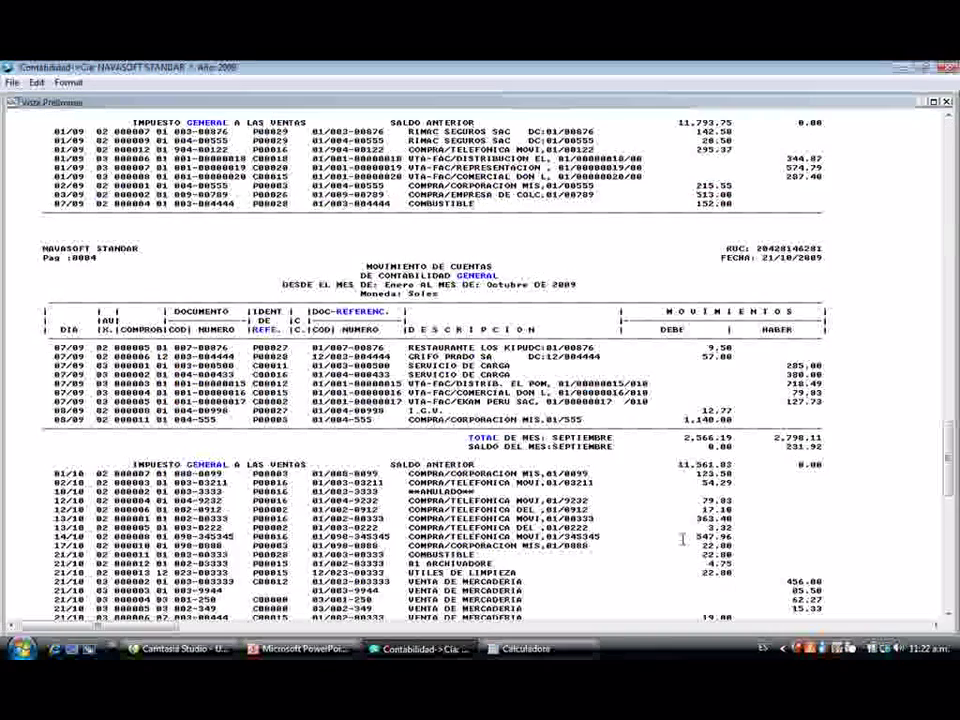
pyautogui.scroll(-3, 682, 540)
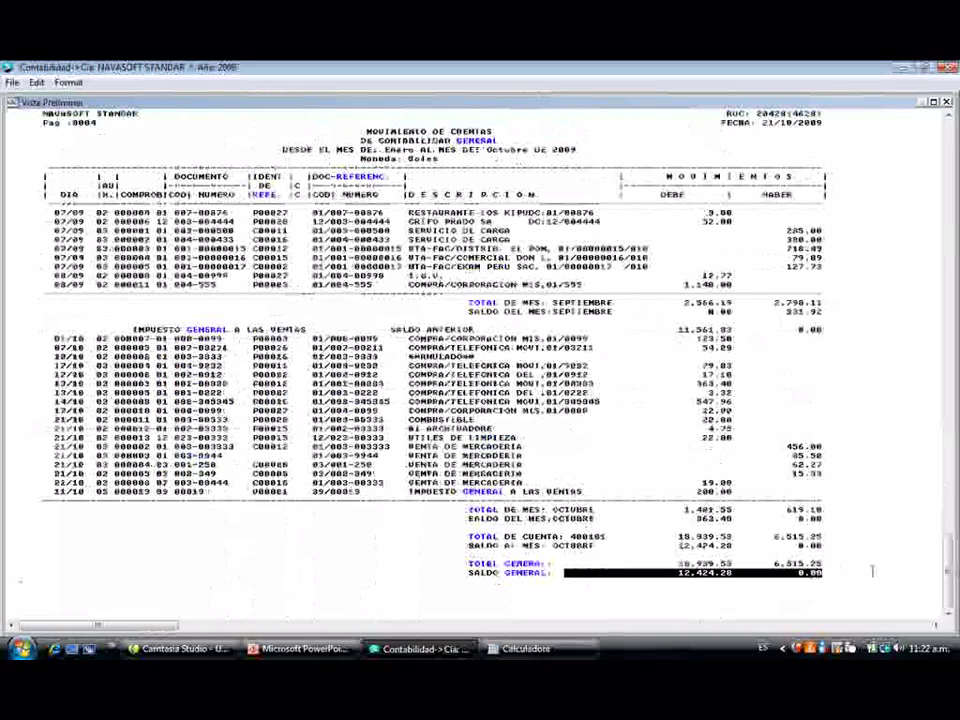
pyautogui.press('Escape')
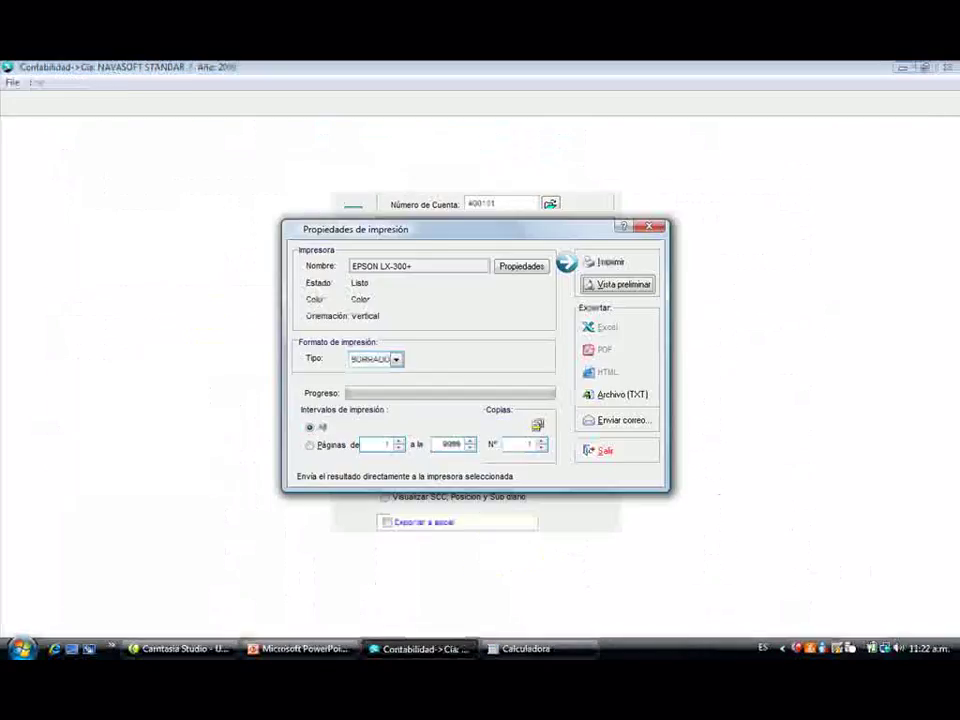
pyautogui.press('Escape')
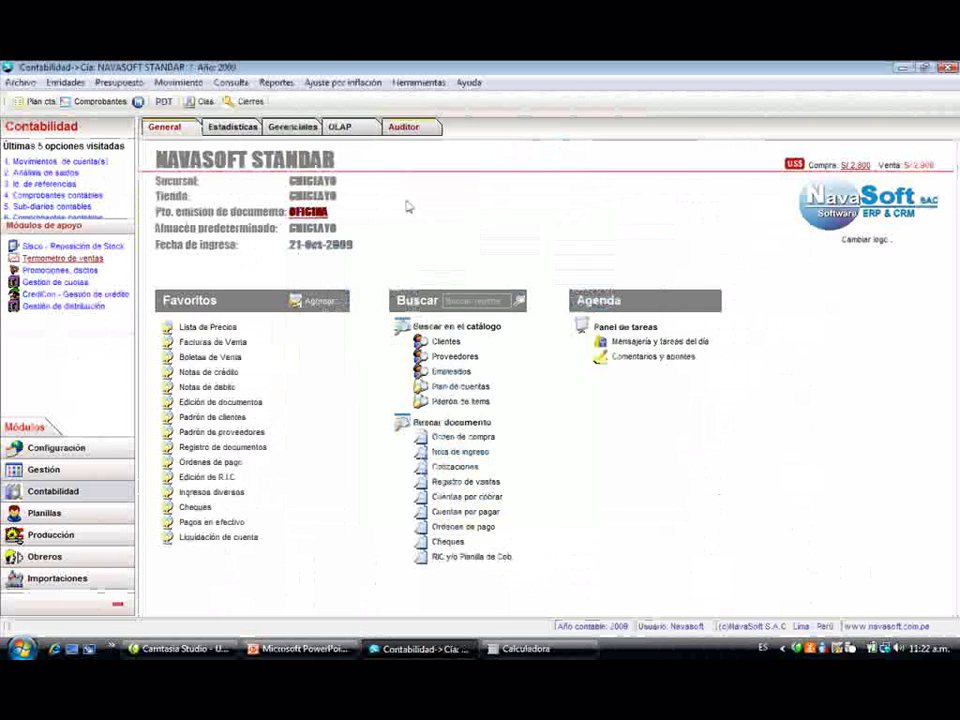
pyautogui.click(276, 82)
# - Preview the account 12 balance analysis for clients C00000–C99999, grouped by client
pyautogui.moveTo(330, 154)
pyautogui.click(590, 152)
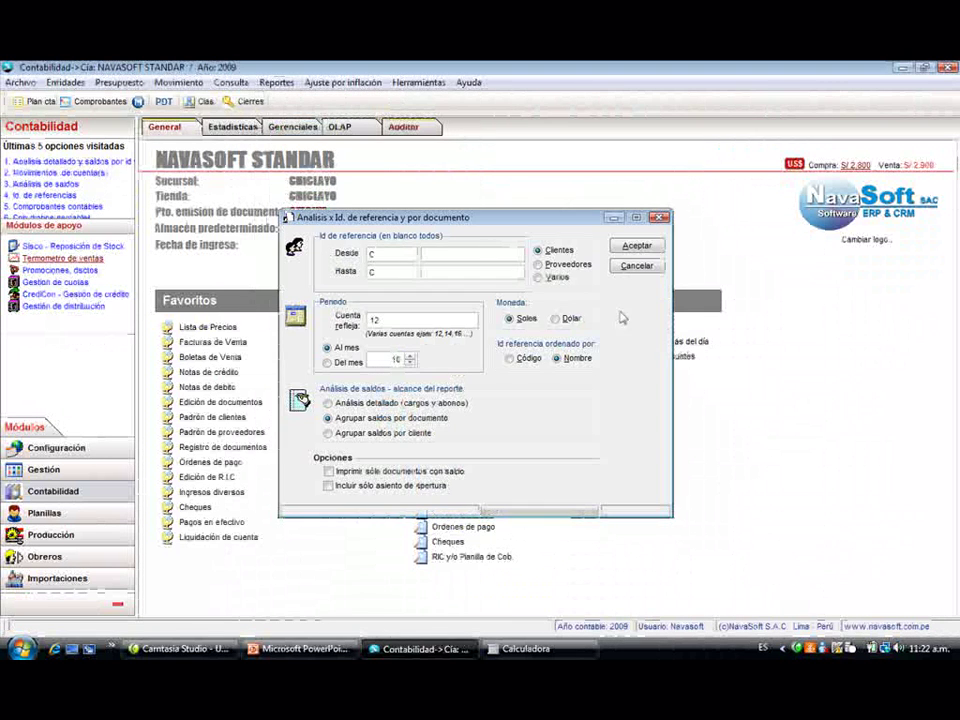
pyautogui.click(447, 258)
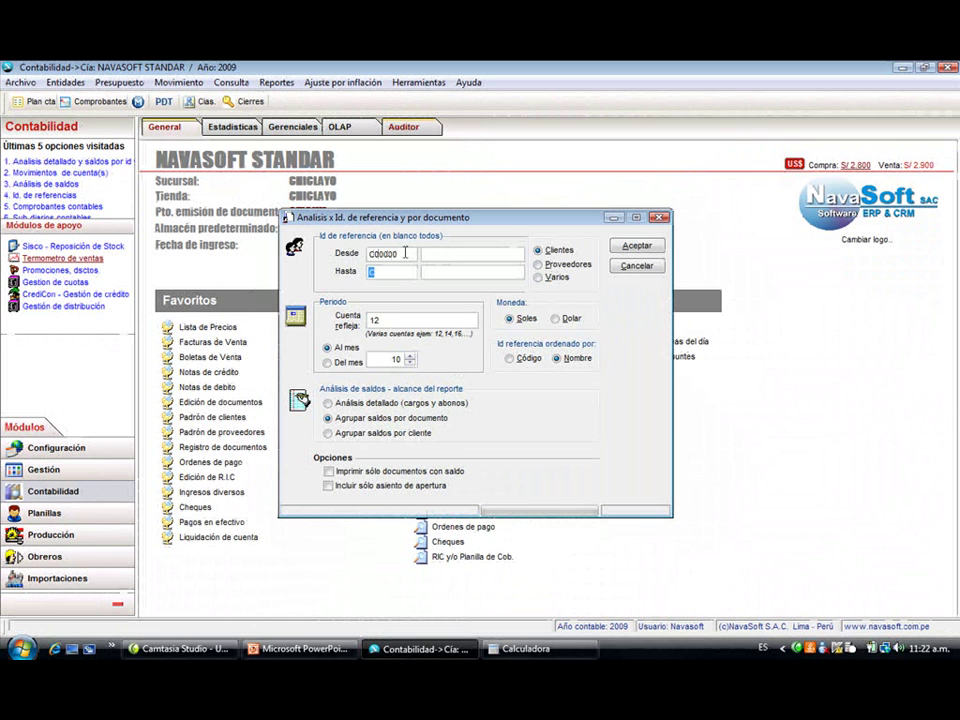
pyautogui.click(402, 269)
pyautogui.write('99999')
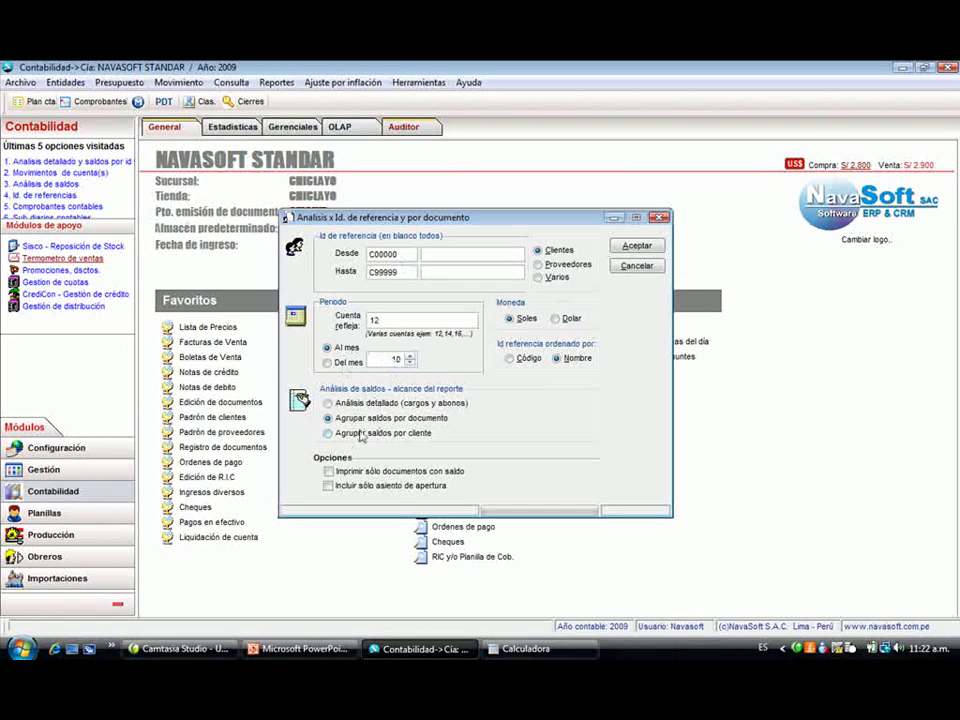
pyautogui.click(367, 433)
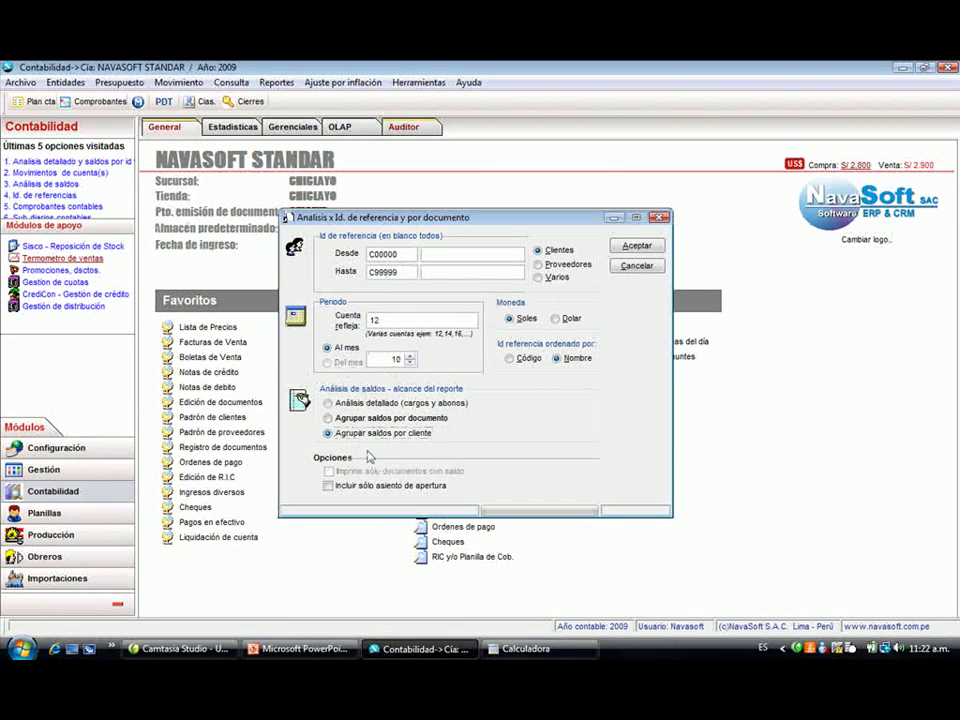
pyautogui.click(630, 247)
pyautogui.click(632, 282)
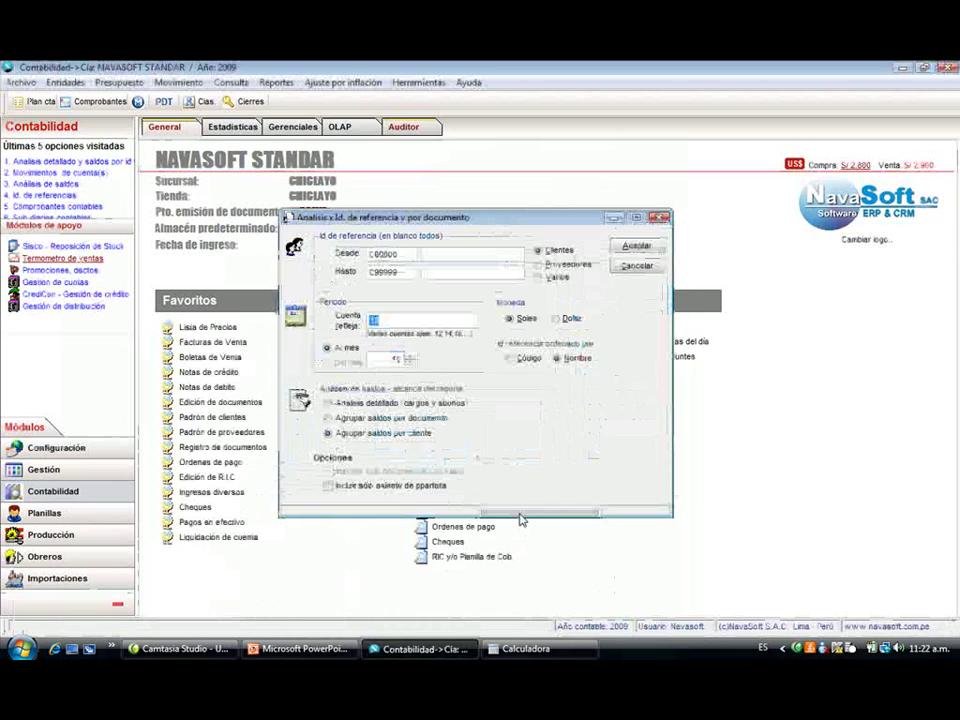
# - Regroup the balance analysis by document and preview it
pyautogui.click(385, 418)
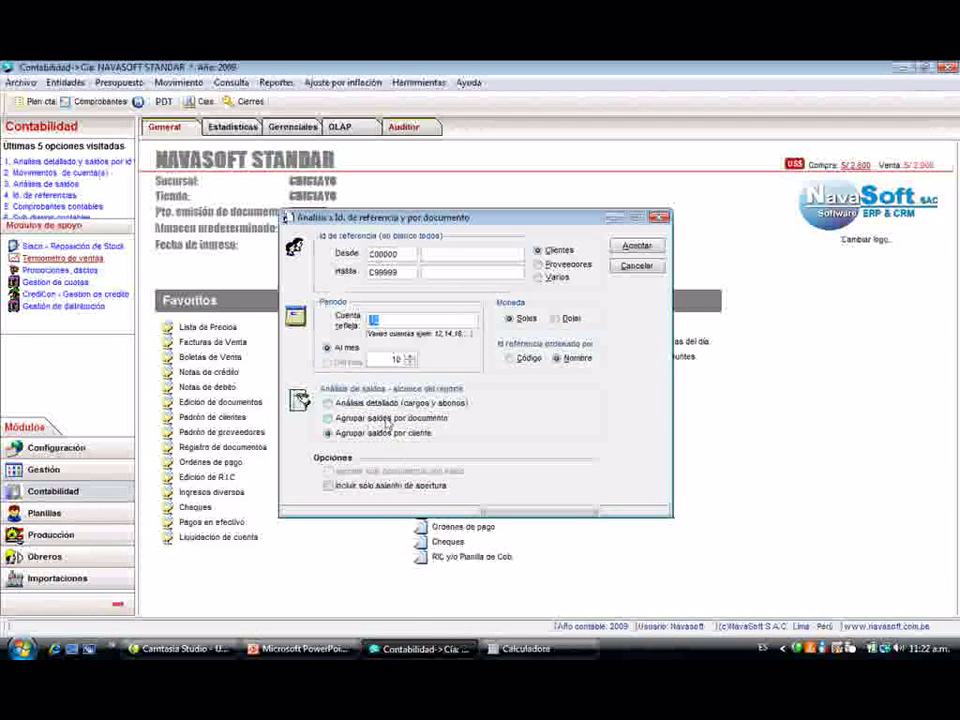
pyautogui.click(634, 246)
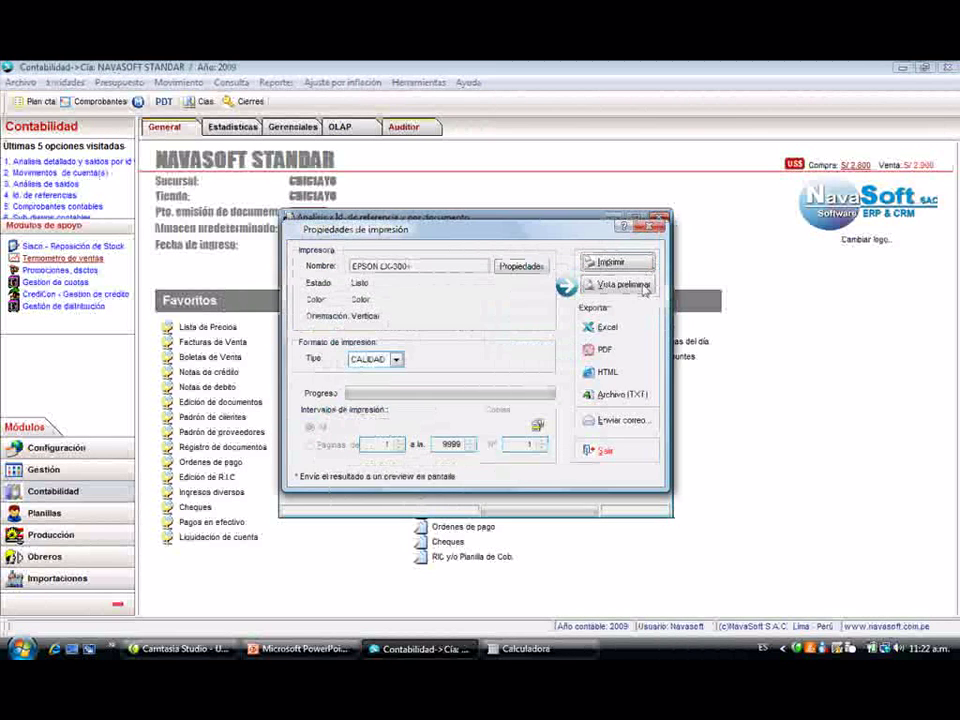
pyautogui.click(622, 281)
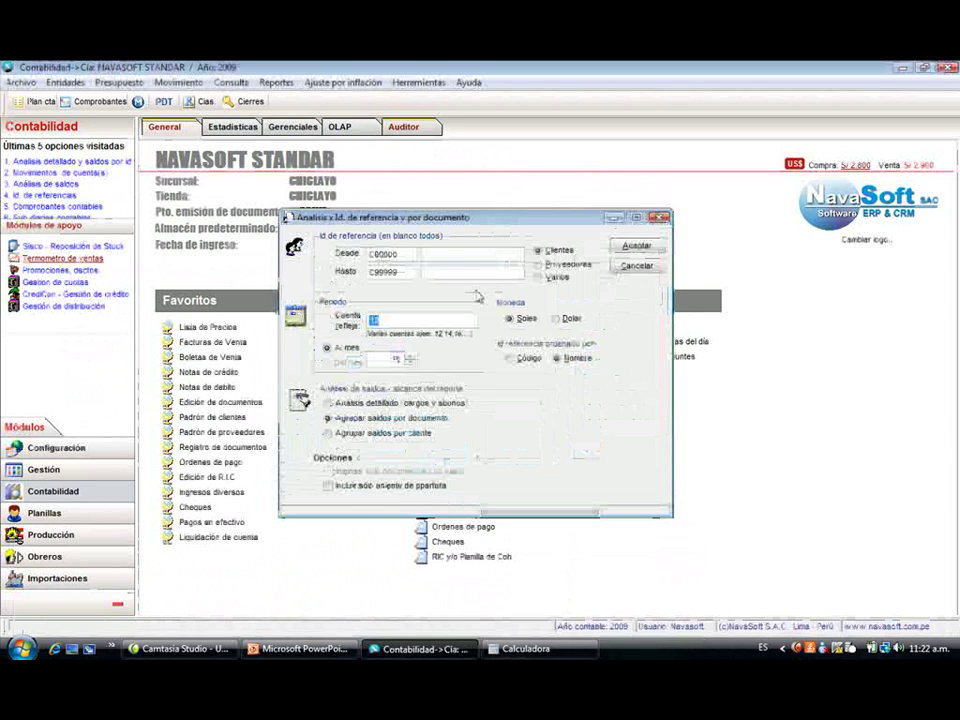
# - Narrow the analysis to client DISTRIB. EL POMAR SAC and preview it
pyautogui.click(446, 253)
pyautogui.write('DIS')
pyautogui.click(477, 267)
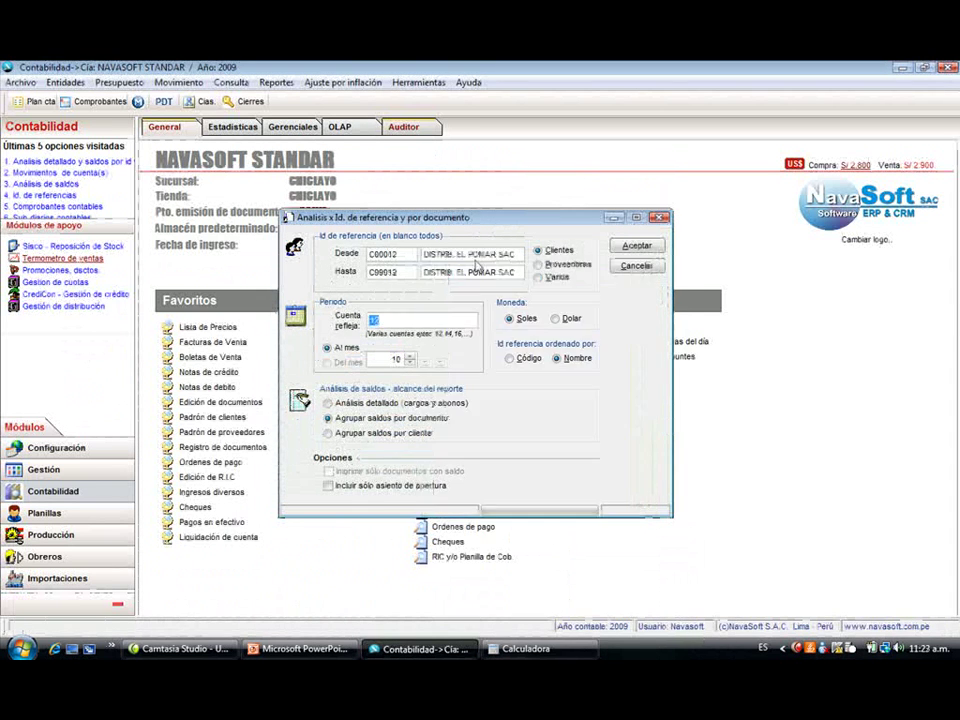
pyautogui.click(637, 245)
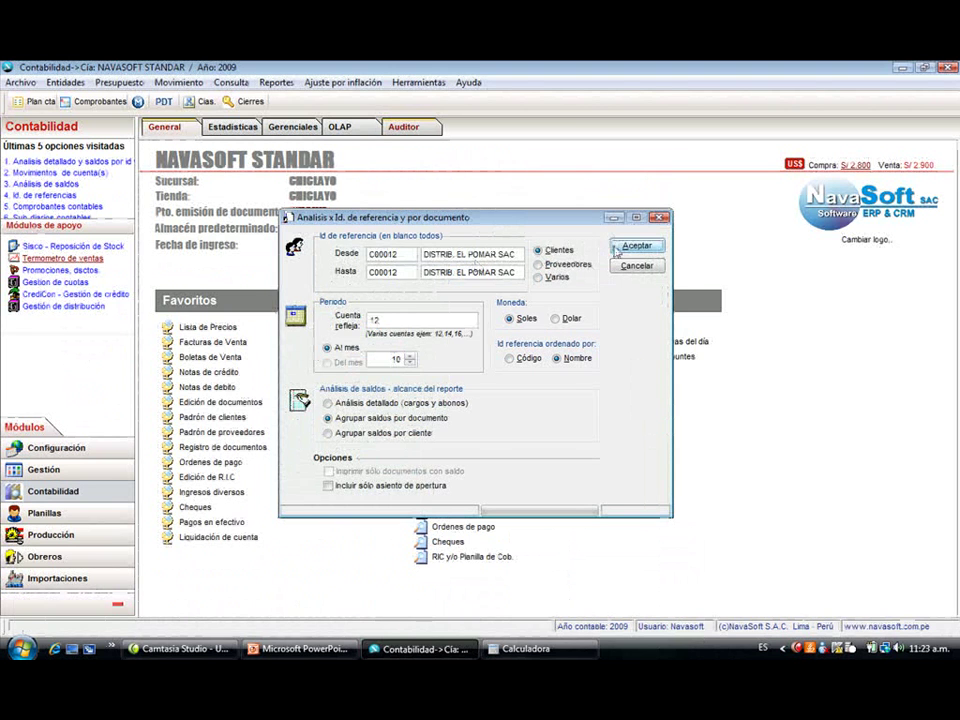
pyautogui.click(618, 281)
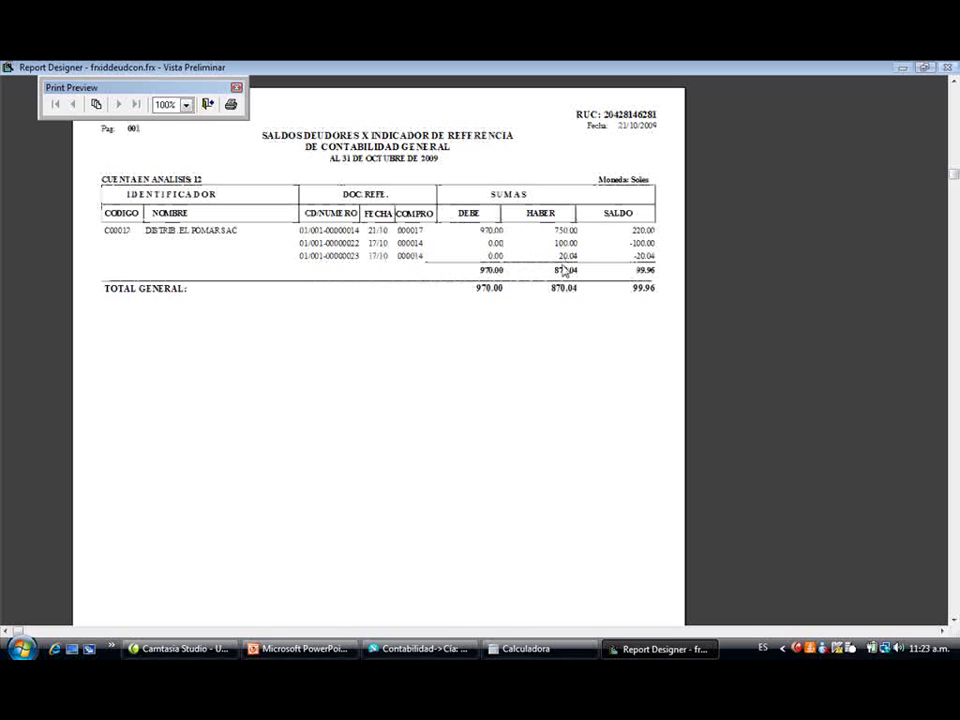
# - Preview client C00012's Análisis detallado (cargos y abonos) instead of the 99.96 summary
pyautogui.press('Escape')
pyautogui.press('Escape')
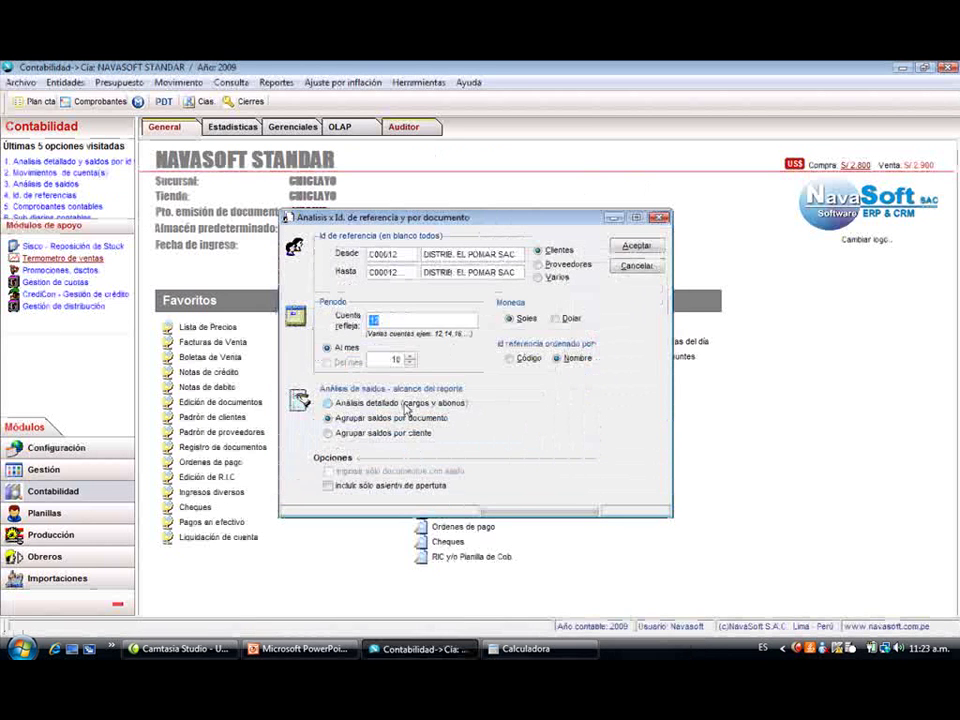
pyautogui.click(404, 404)
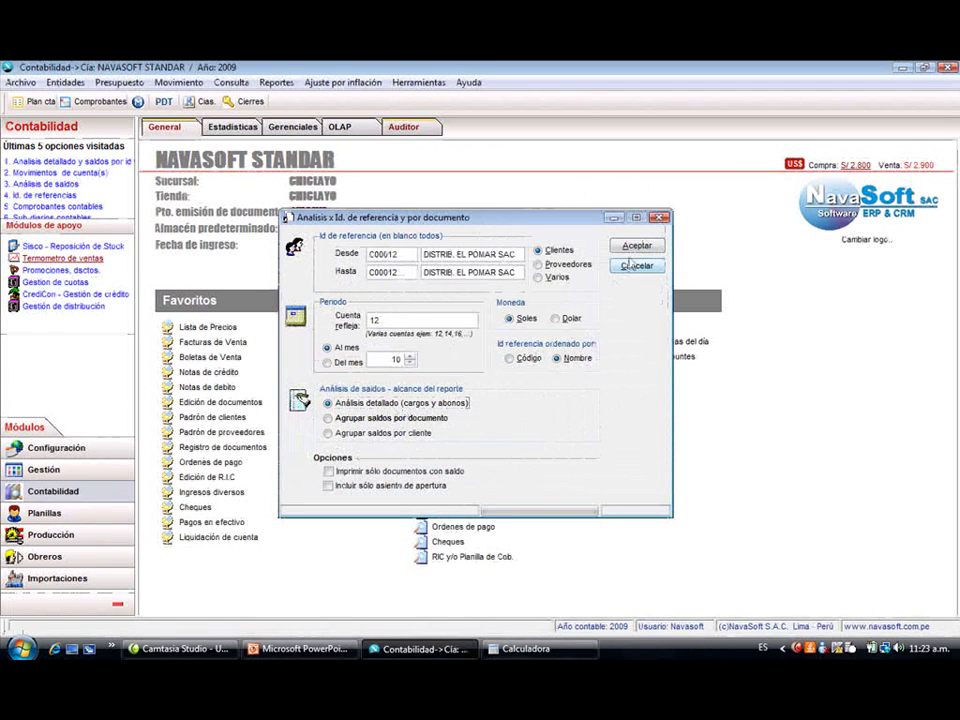
pyautogui.click(636, 245)
pyautogui.click(620, 283)
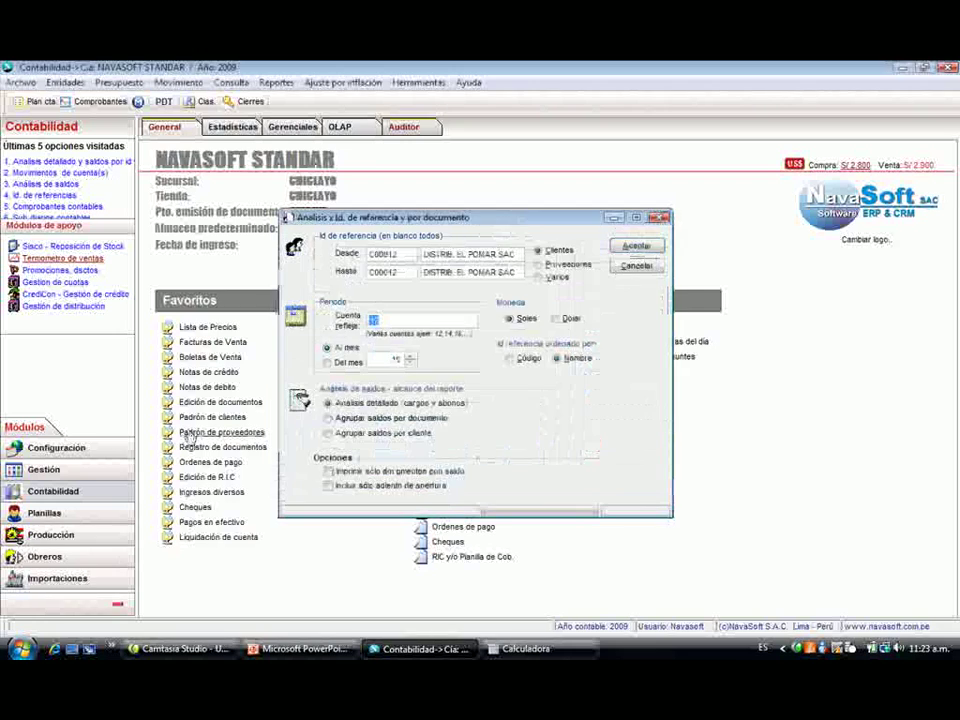
# - Preview the account 42 analysis for supplier CORPORACION MISTI SA (P00003)
pyautogui.click(562, 266)
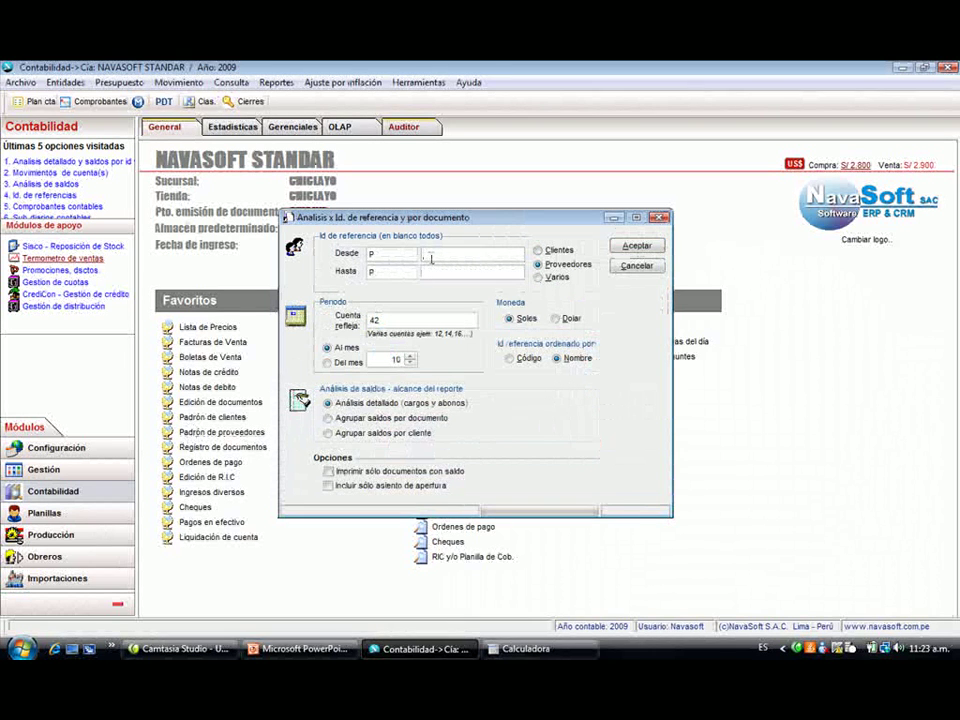
pyautogui.press('Return')
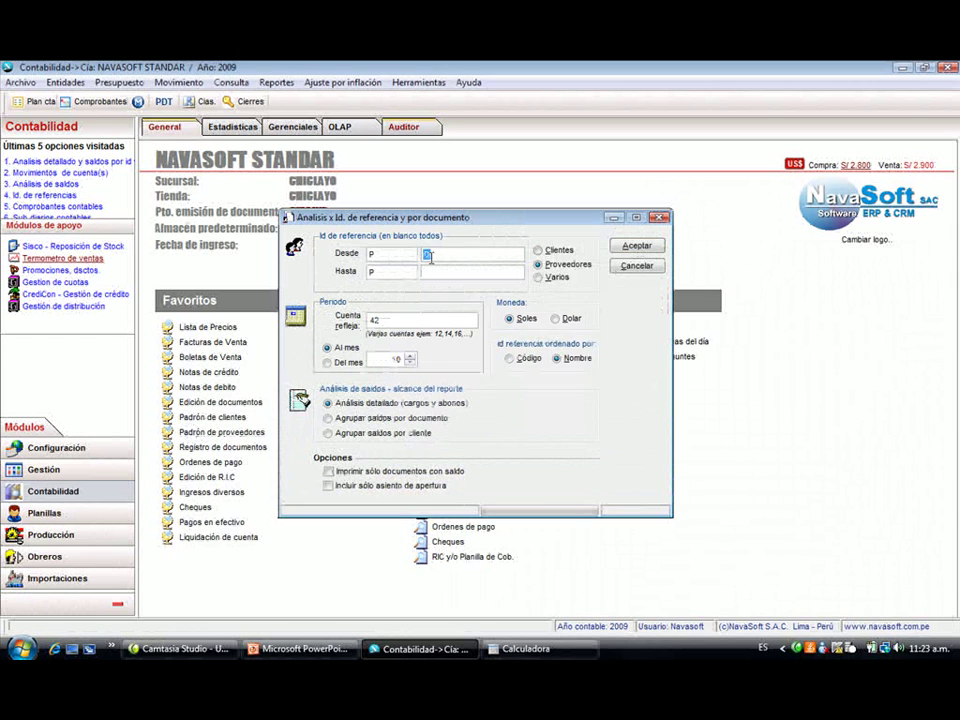
pyautogui.write('%')
pyautogui.press('Return')
pyautogui.press('Down')
pyautogui.press('Down')
pyautogui.press('Down')
pyautogui.press('Down')
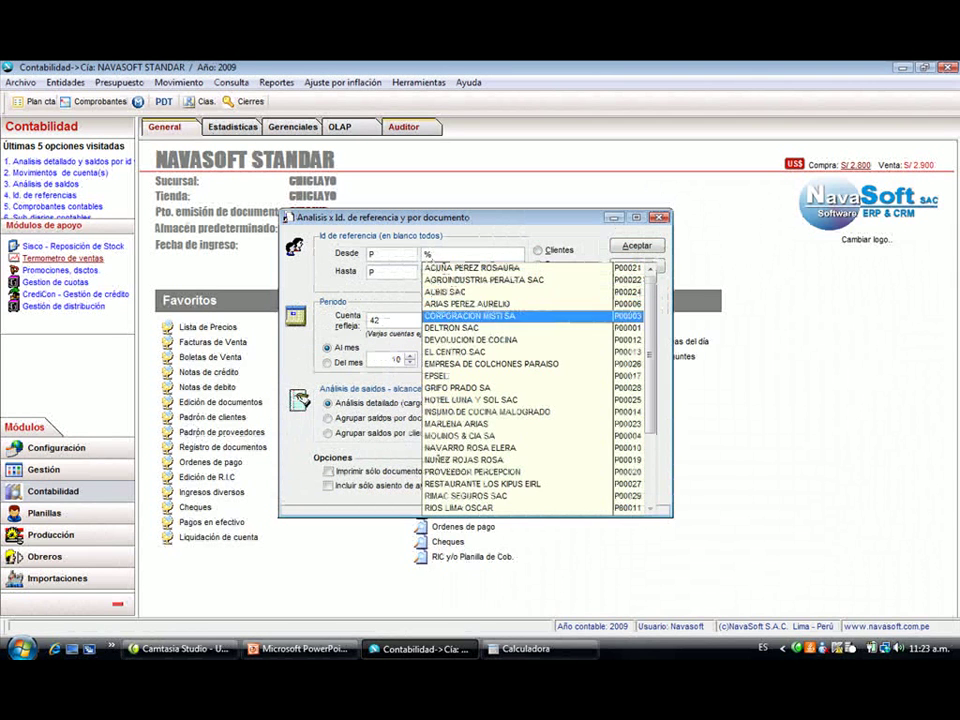
pyautogui.press('Return')
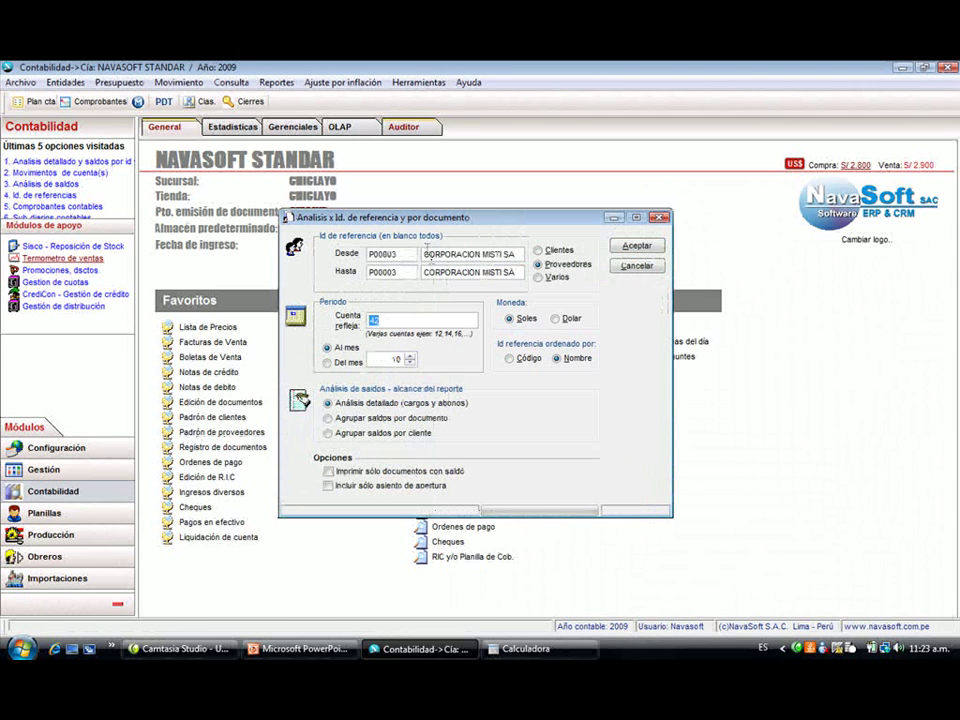
pyautogui.click(637, 245)
pyautogui.click(621, 282)
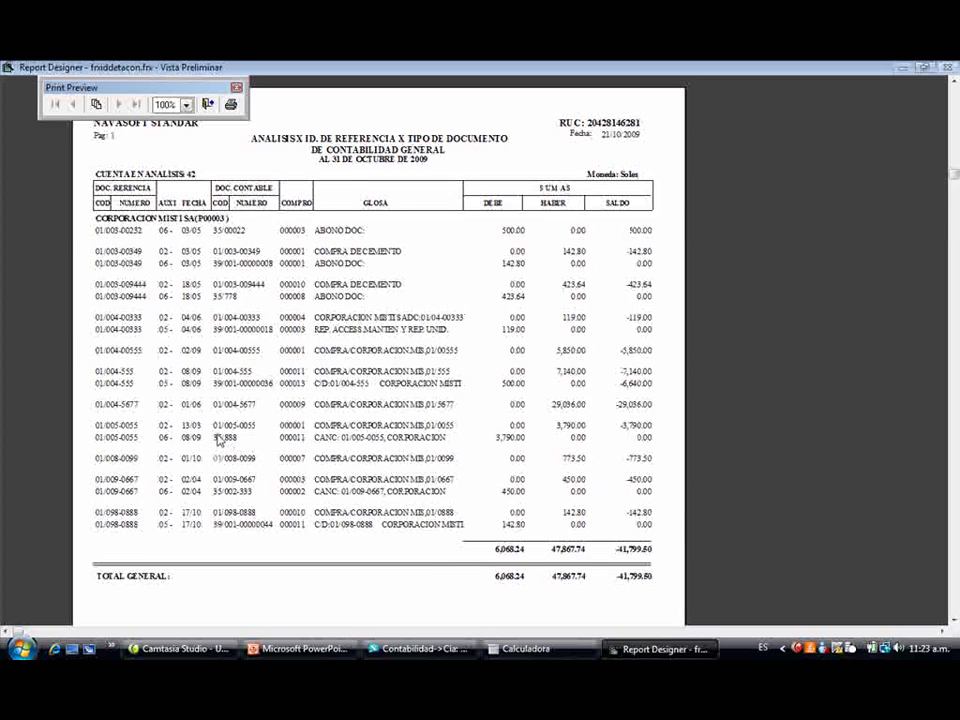
pyautogui.press('Escape')
pyautogui.press('Escape')
# - Preview account 42 balances grouped per supplier from P00000 to P99999, then close the report
pyautogui.click(328, 433)
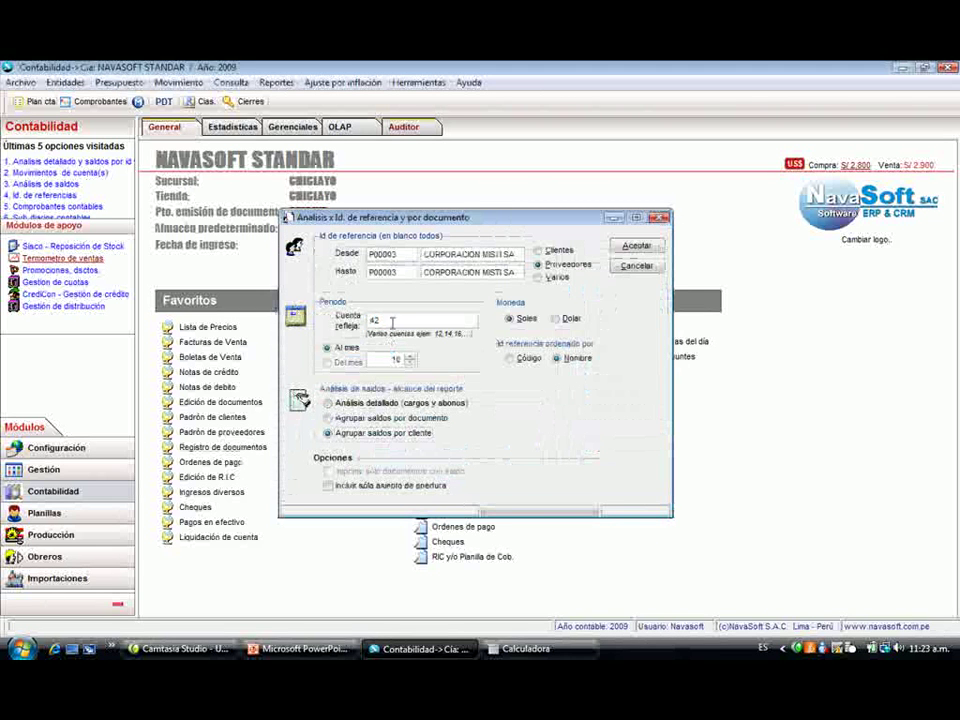
pyautogui.moveTo(399, 255); pyautogui.dragTo(371, 256)
pyautogui.write('00000')
pyautogui.press('Tab')
pyautogui.write('P0')
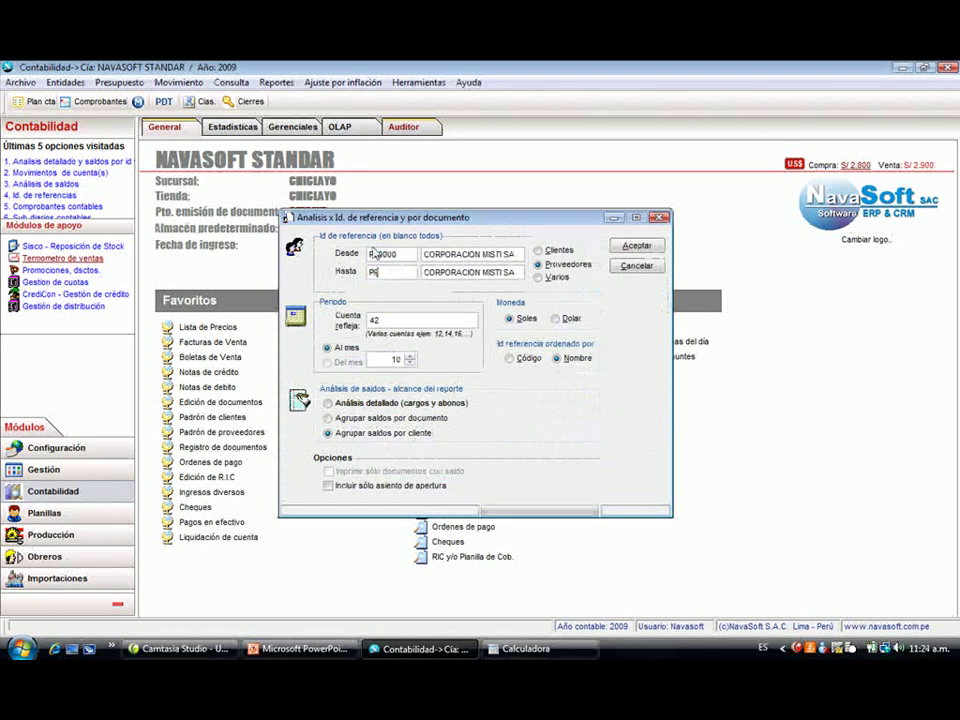
pyautogui.press('Tab')
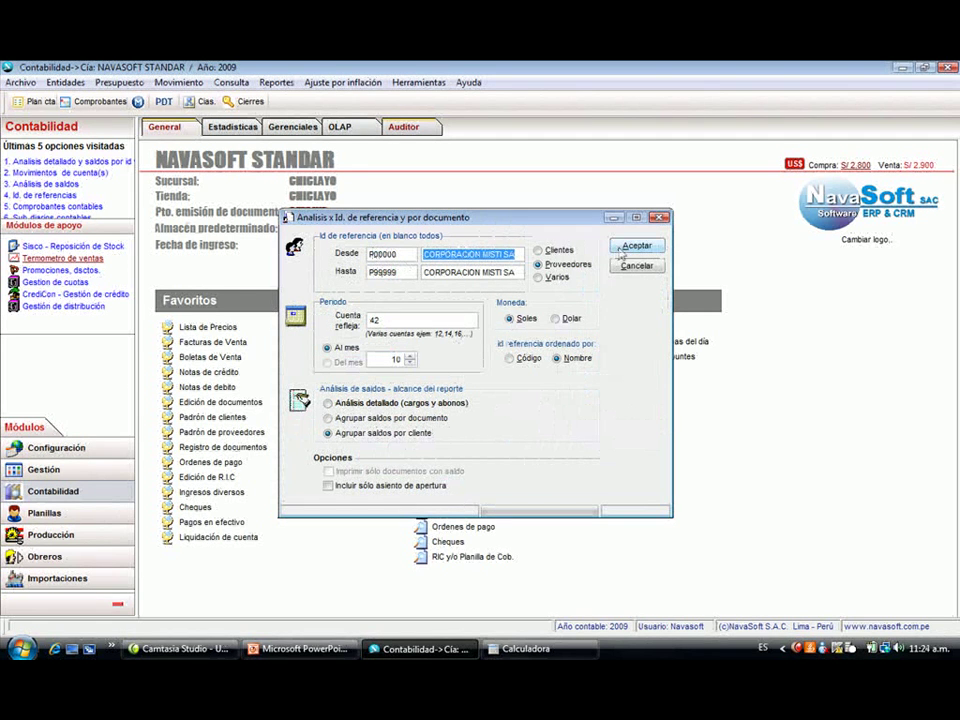
pyautogui.click(622, 250)
pyautogui.click(600, 281)
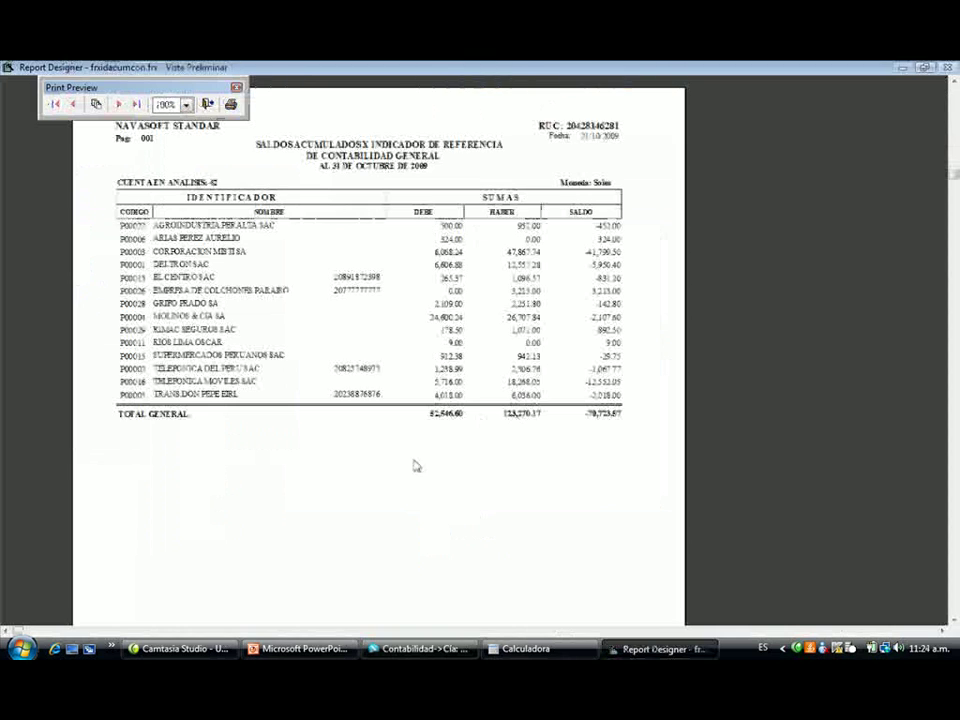
pyautogui.press('Escape')
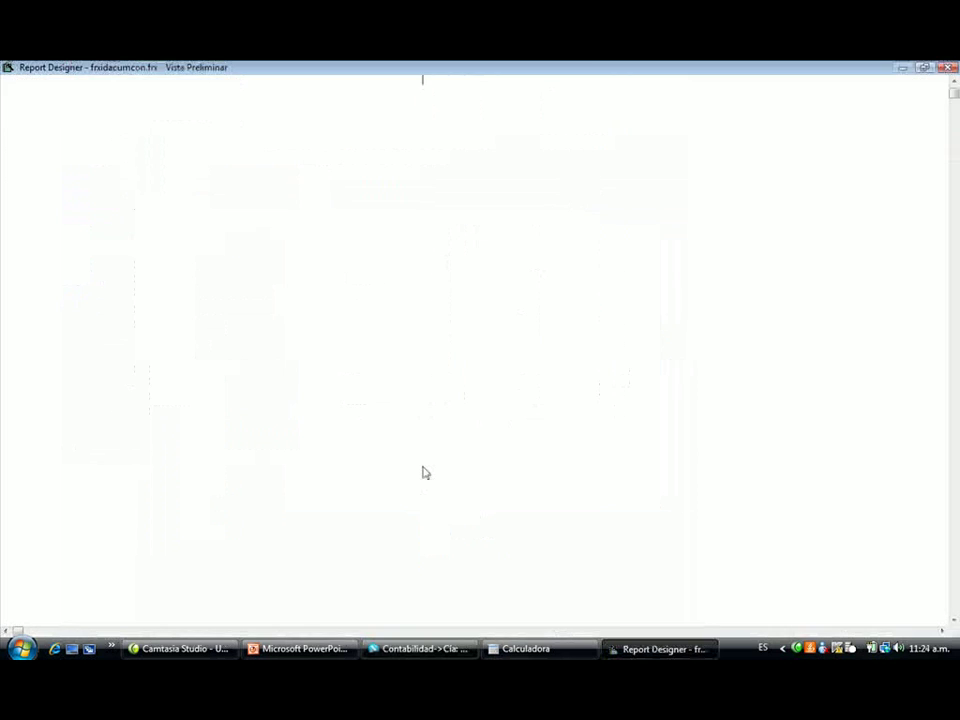
pyautogui.press('Escape')
pyautogui.press('Escape')
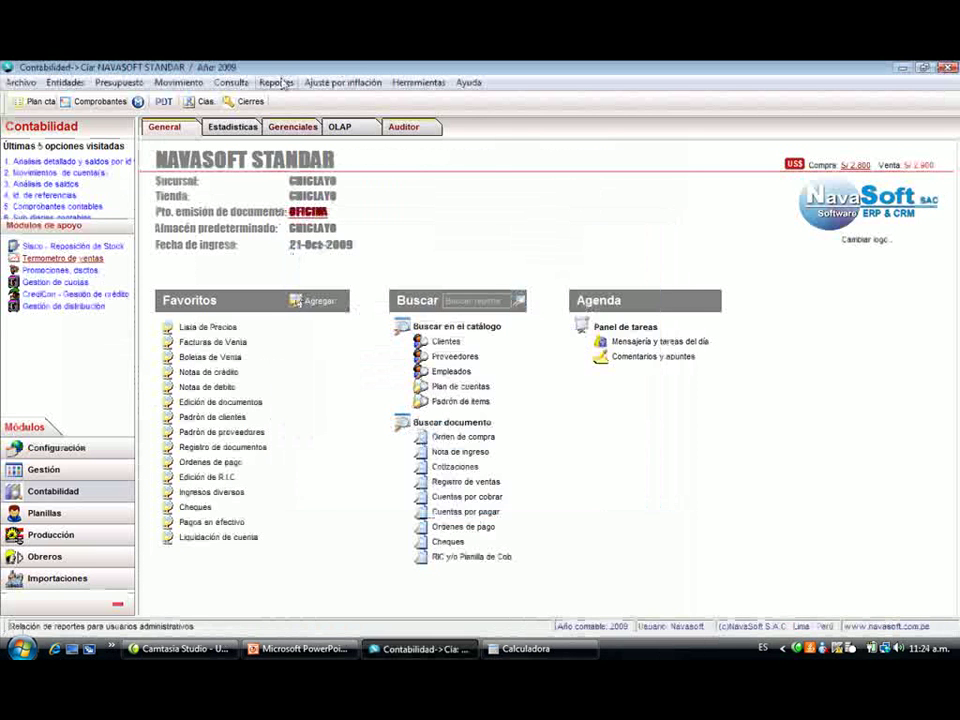
# - Preview the October movements-by-sub-cost-centre report through page 003
pyautogui.click(276, 82)
pyautogui.moveTo(375, 199)
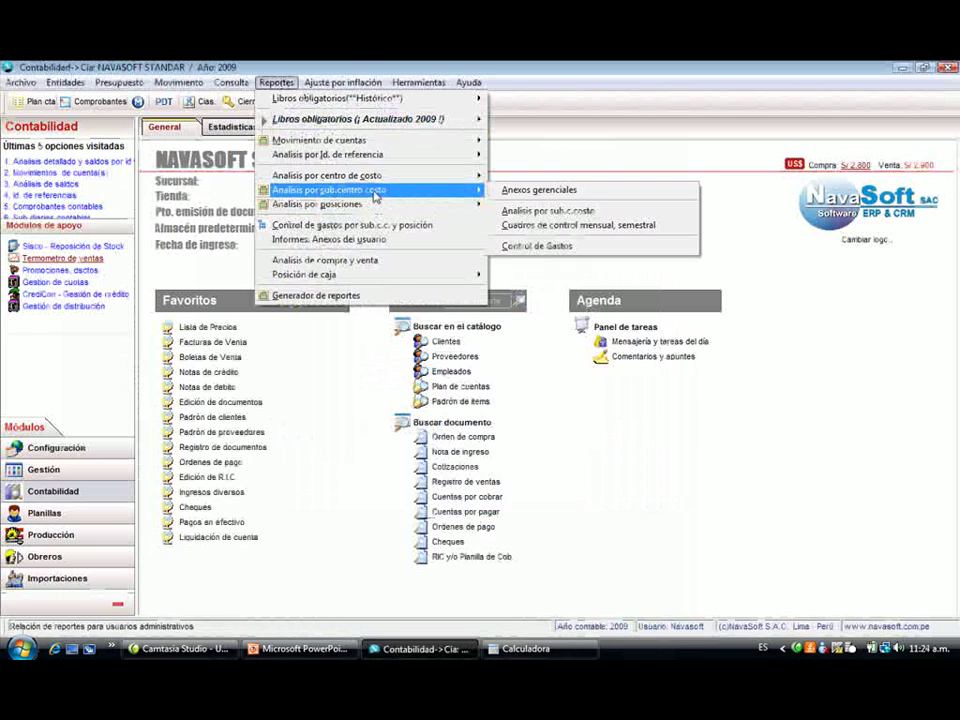
pyautogui.click(529, 212)
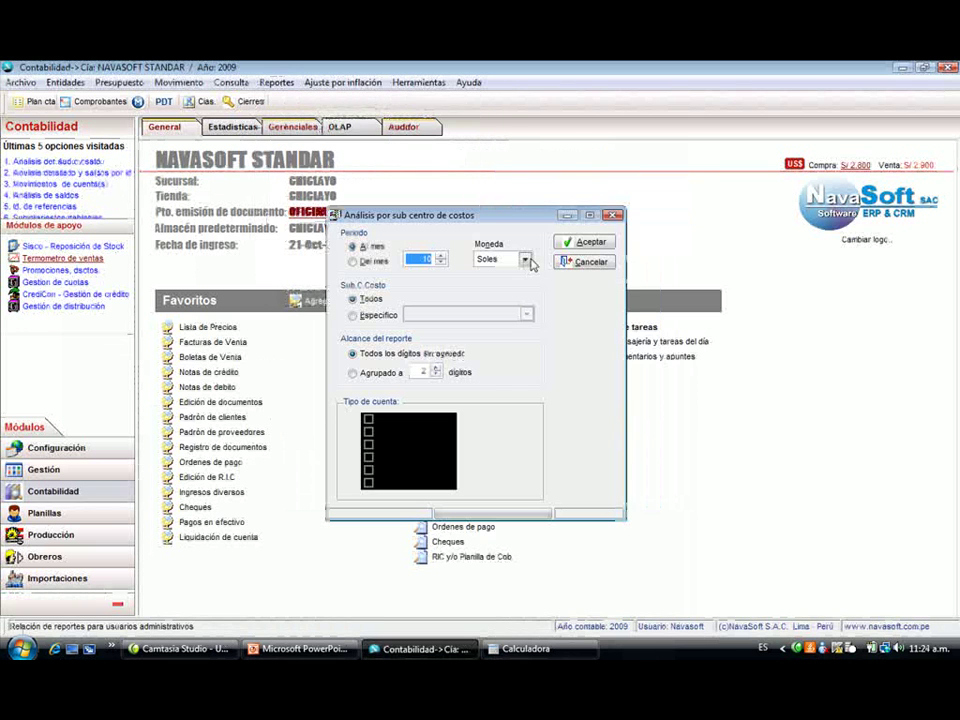
pyautogui.click(589, 242)
pyautogui.click(620, 285)
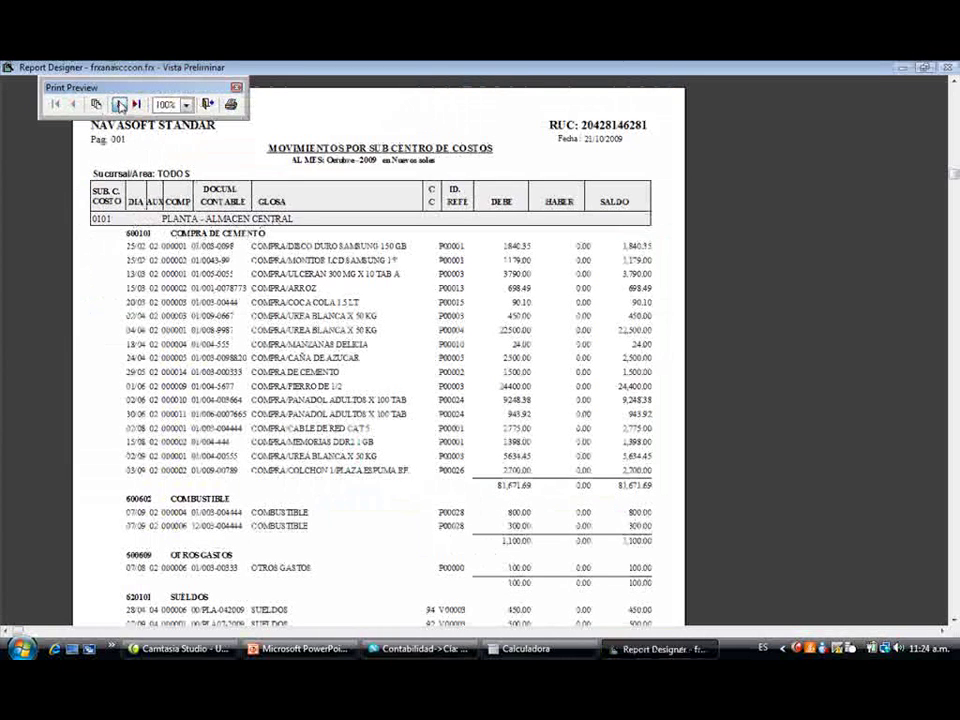
pyautogui.click(119, 104)
pyautogui.click(119, 104)
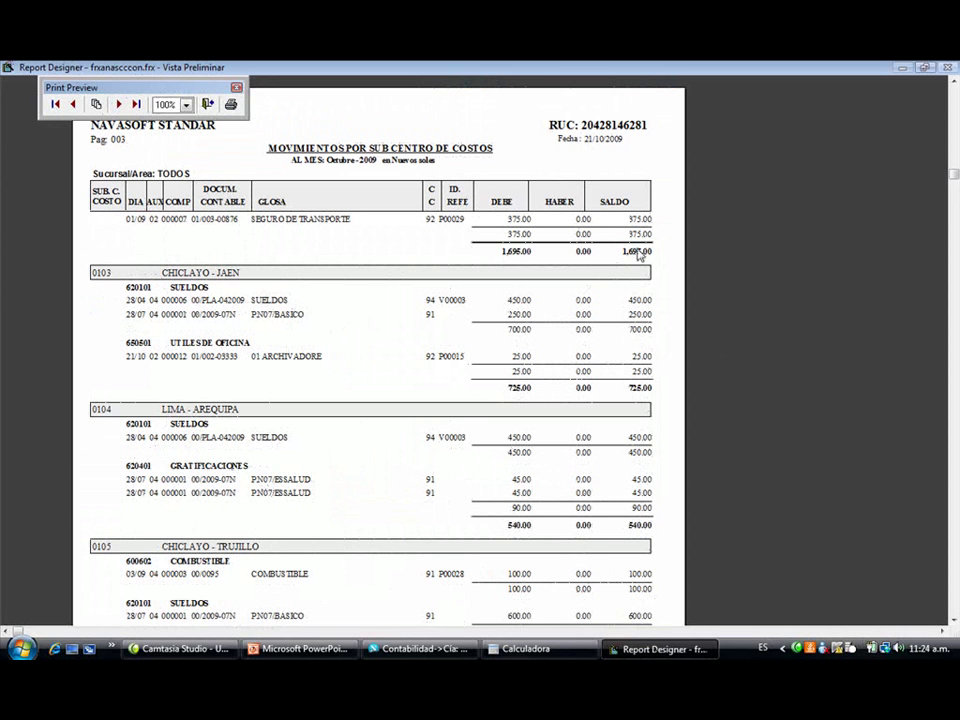
pyautogui.press('Escape')
pyautogui.press('Escape')
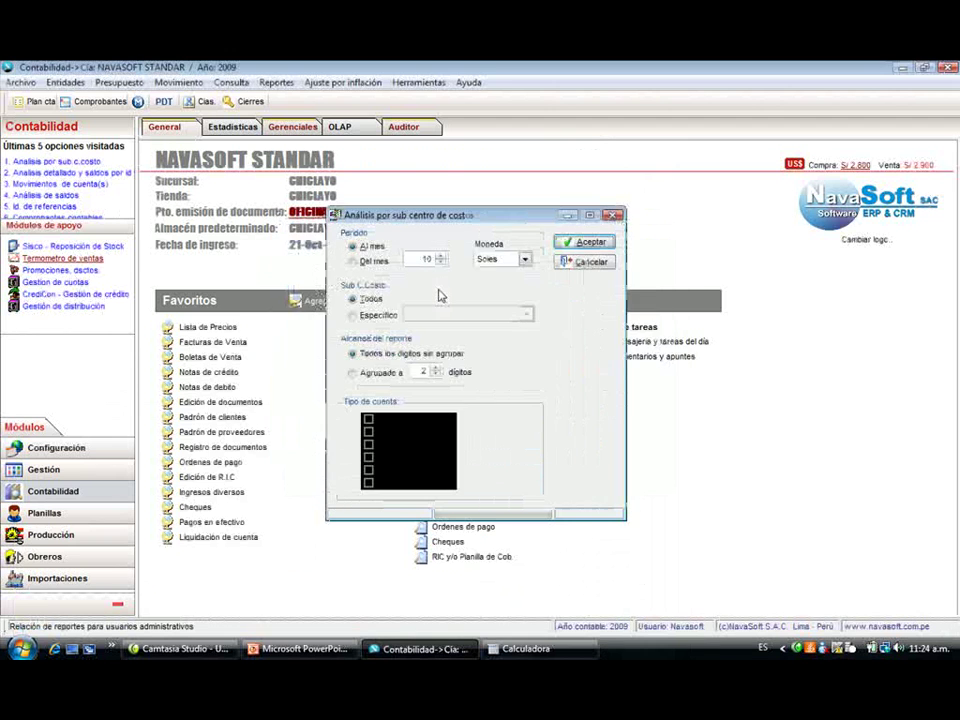
# - Try the Específico sub cost centre option, then cancel the analysis without running it
pyautogui.click(378, 315)
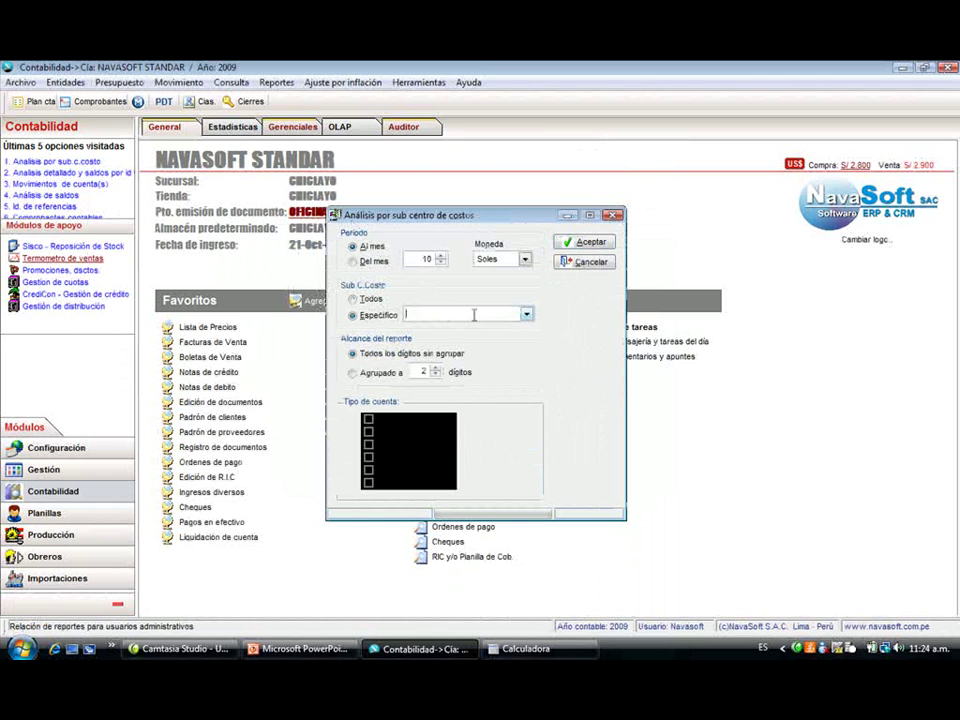
pyautogui.click(526, 315)
pyautogui.click(585, 261)
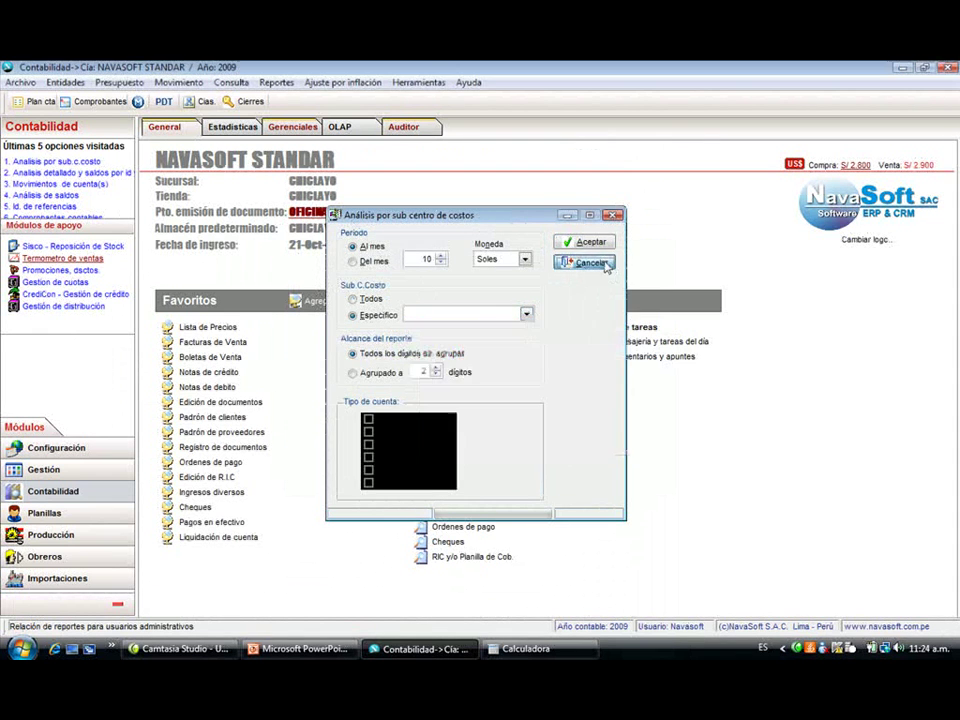
pyautogui.click(585, 261)
pyautogui.click(277, 83)
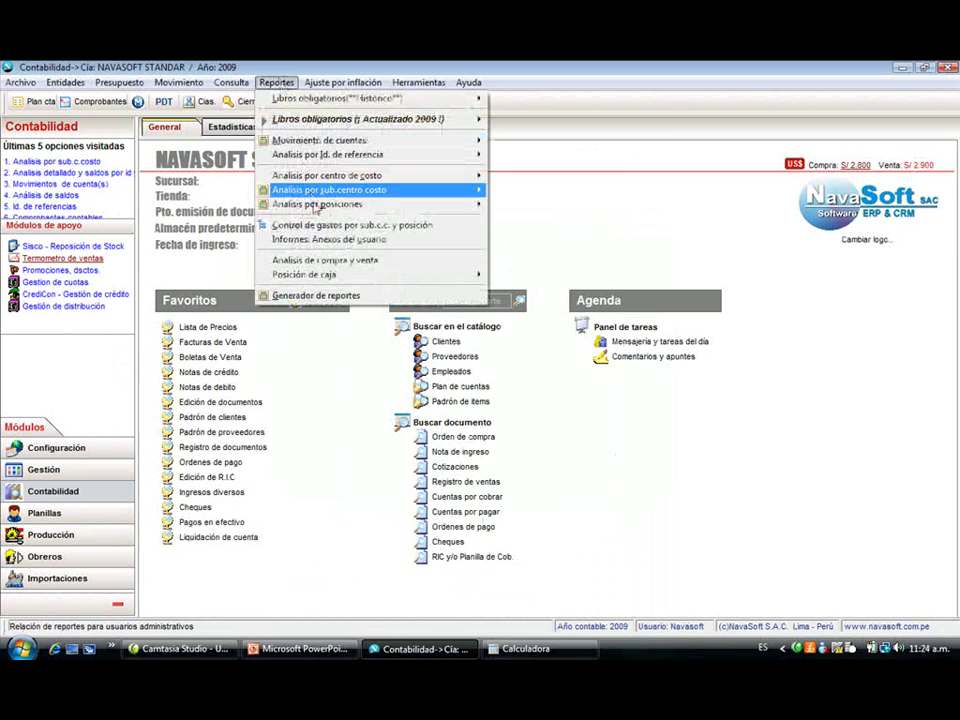
# - Load the balance per position and expand CARGUERO RT-0098 and CARGUERO AB-0987
pyautogui.moveTo(420, 204)
pyautogui.click(523, 206)
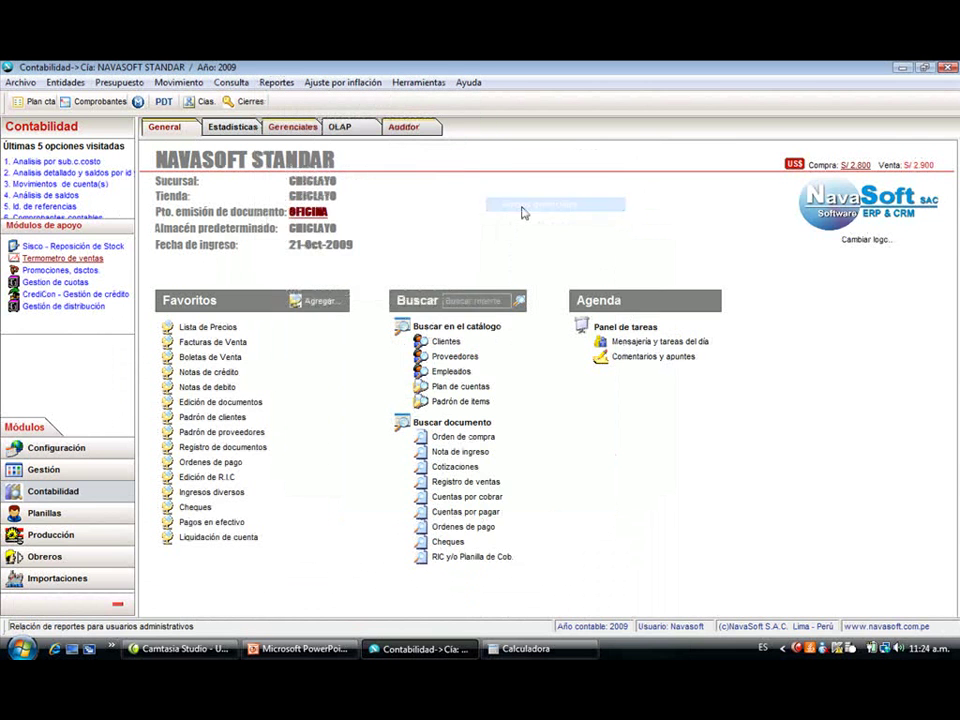
pyautogui.click(563, 250)
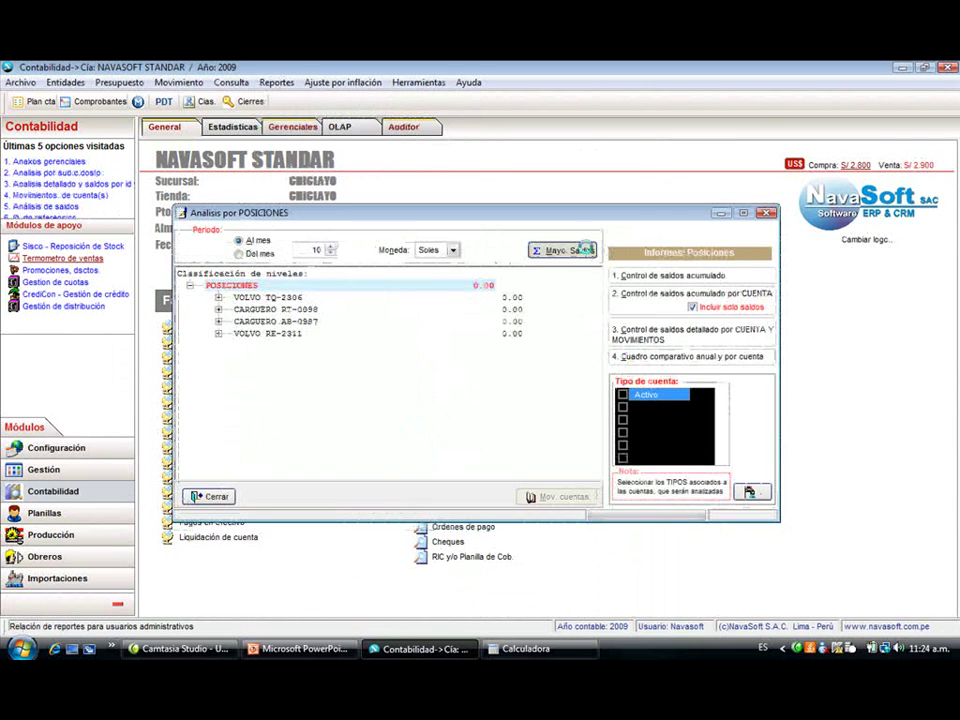
pyautogui.click(218, 310)
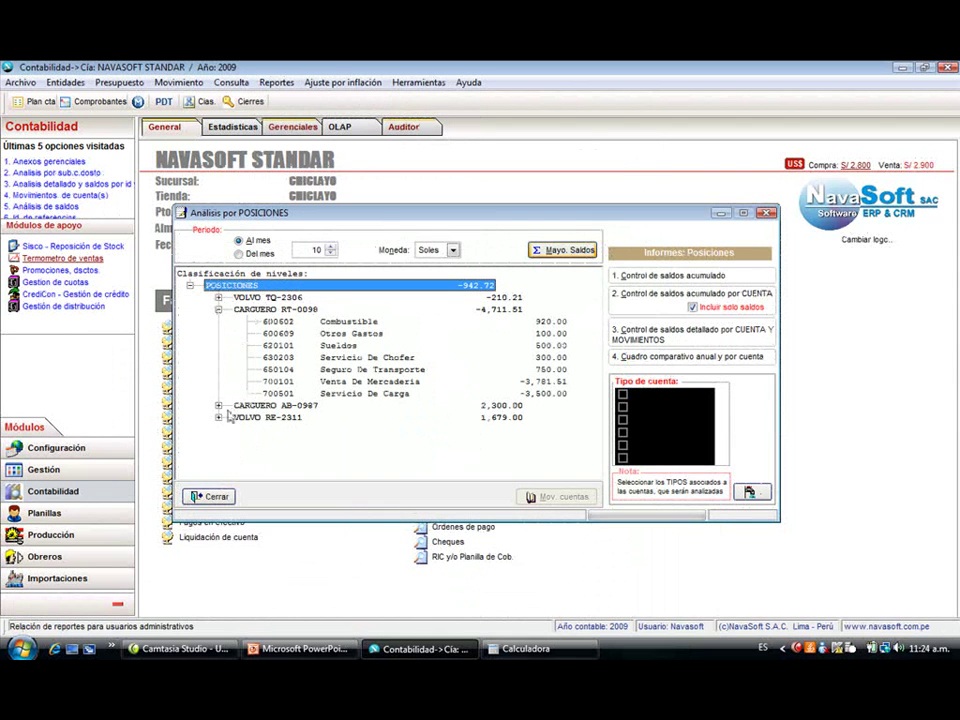
pyautogui.click(218, 406)
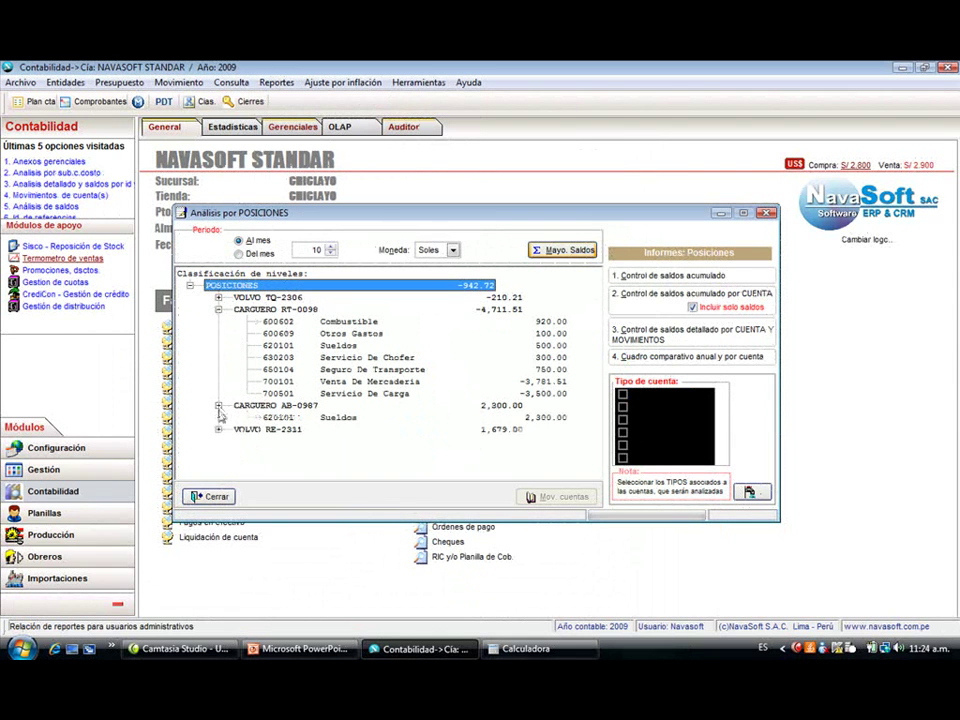
# - Inspect the Combustible, Otros Gastos, Sueldos and Venta De Mercaderia rows, then close the analysis
pyautogui.click(367, 323)
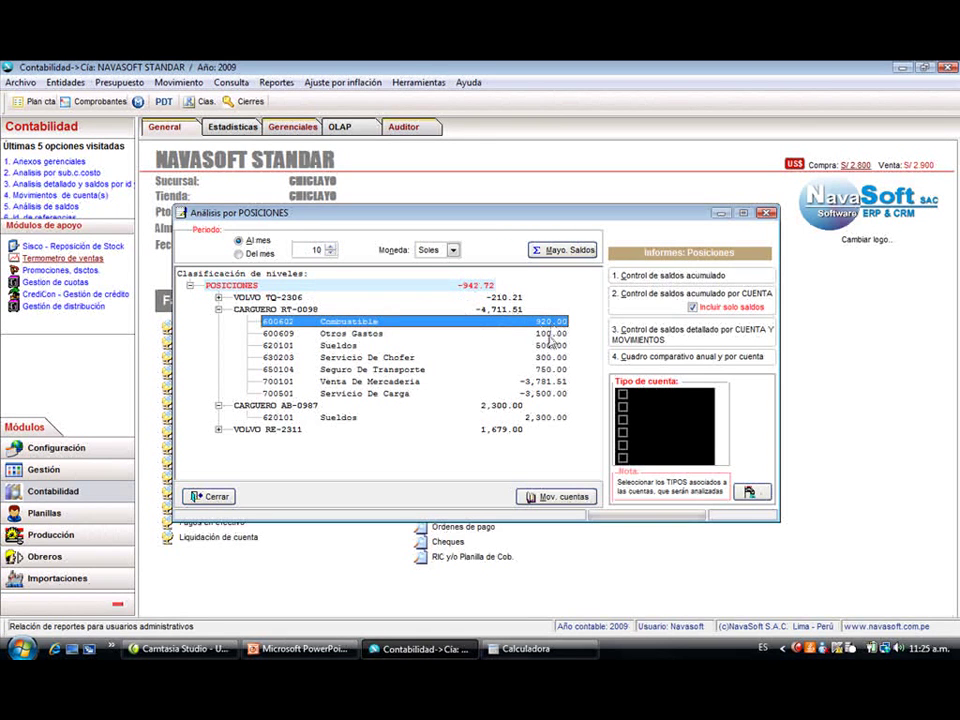
pyautogui.click(550, 336)
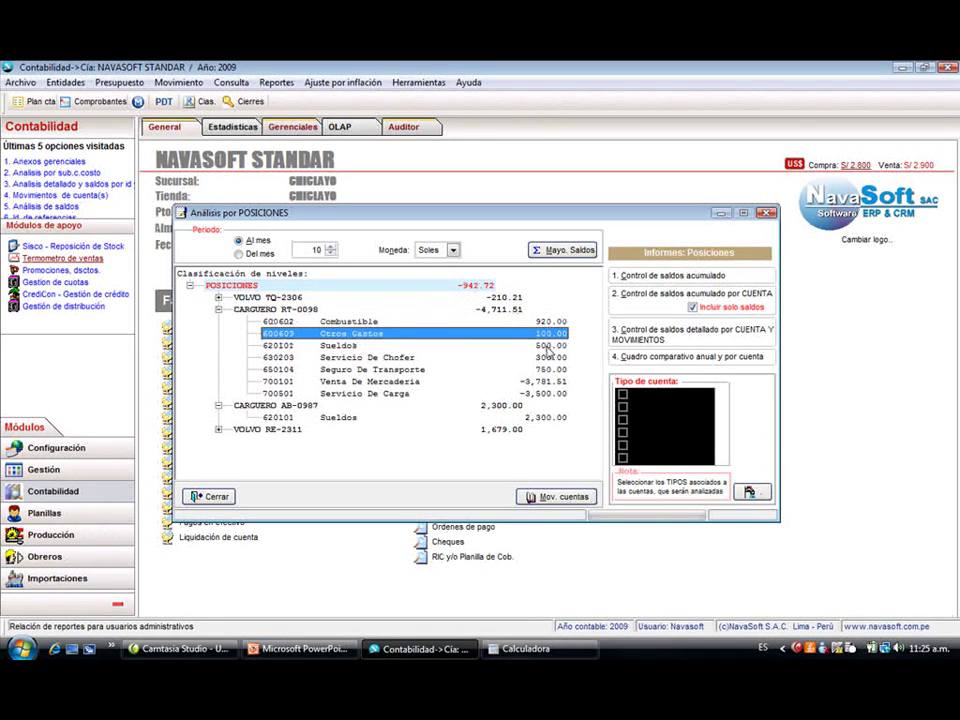
pyautogui.click(548, 346)
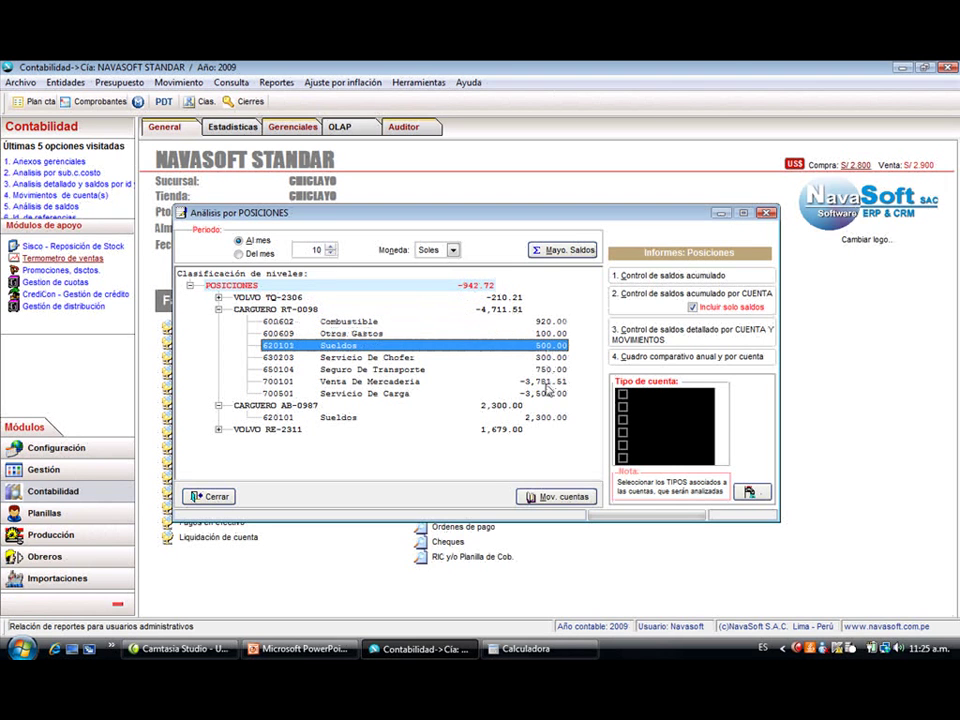
pyautogui.click(546, 382)
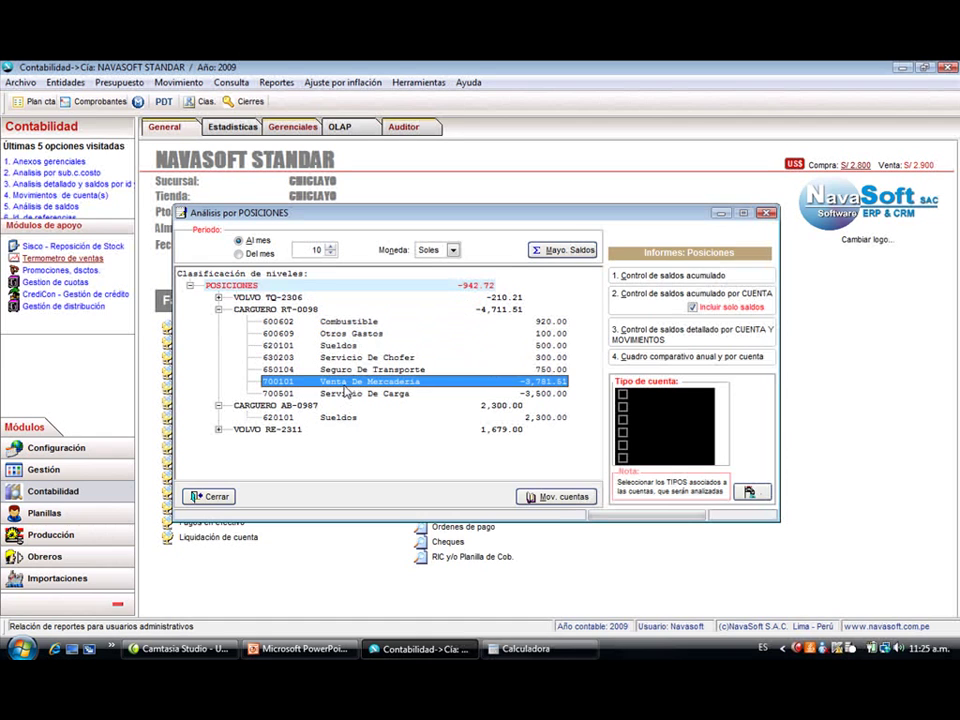
pyautogui.click(212, 496)
pyautogui.click(277, 83)
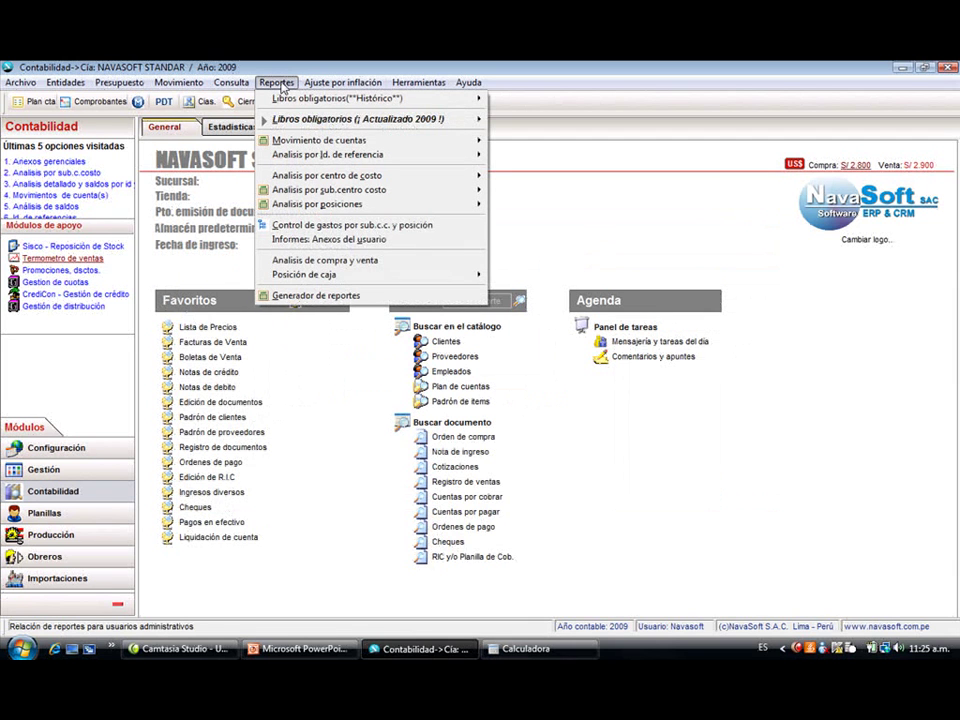
# - Compare monthly purchases and sales in Soles, viewing months from Marzo onward, then close the analysis
pyautogui.click(352, 262)
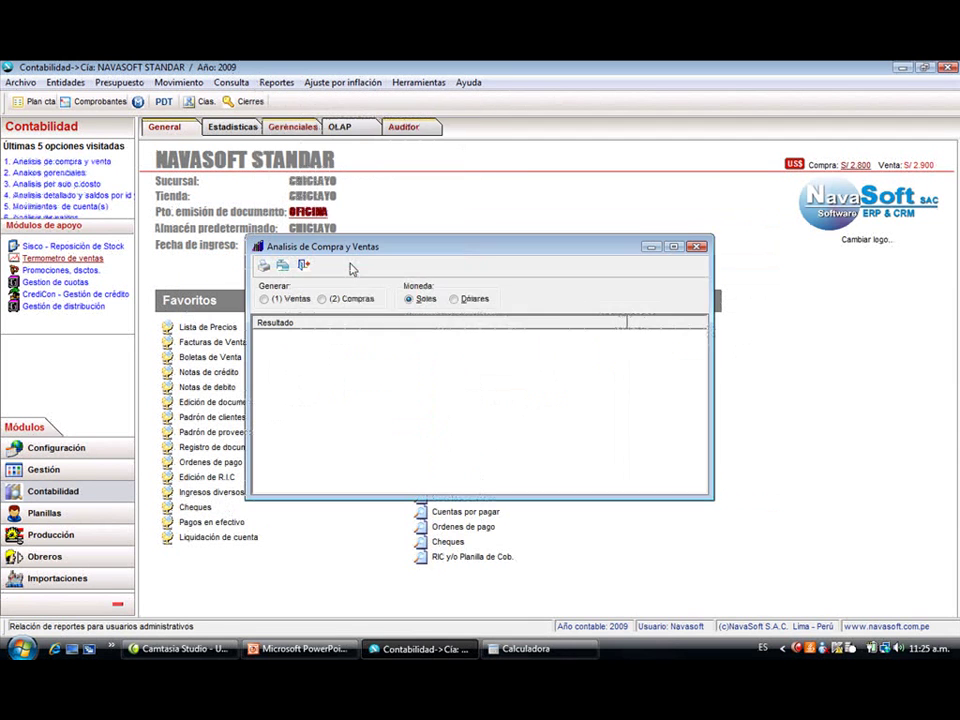
pyautogui.click(466, 305)
pyautogui.click(419, 304)
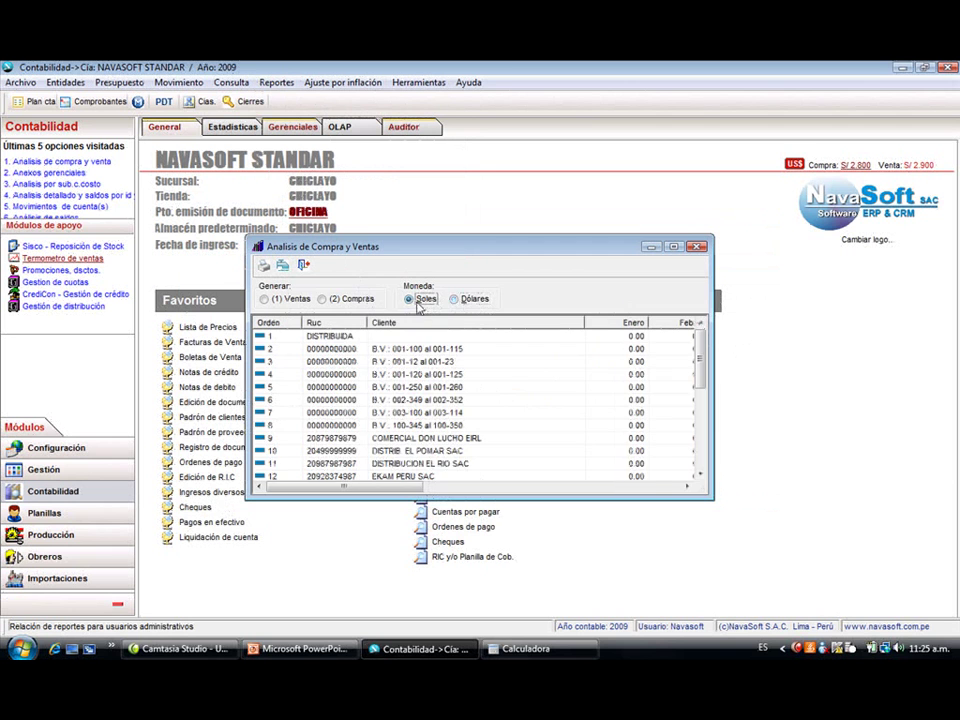
pyautogui.click(324, 299)
pyautogui.moveTo(377, 487); pyautogui.dragTo(335, 489)
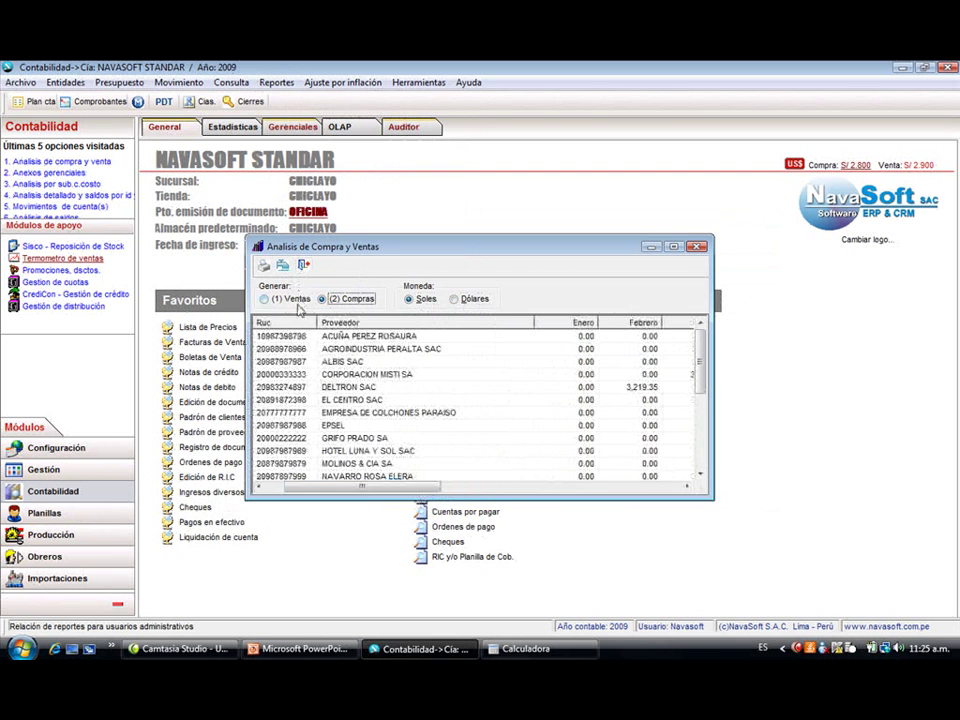
pyautogui.click(296, 301)
pyautogui.click(639, 488)
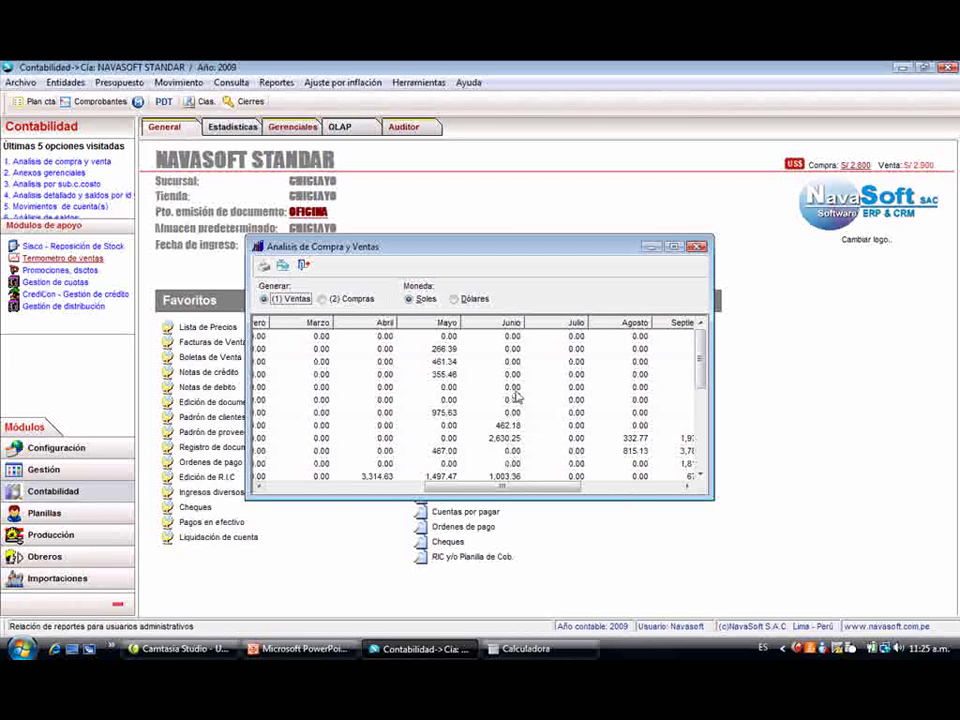
pyautogui.click(305, 267)
# - Close the purchase and sales analysis and preview the historic October Libro Diario
pyautogui.click(276, 82)
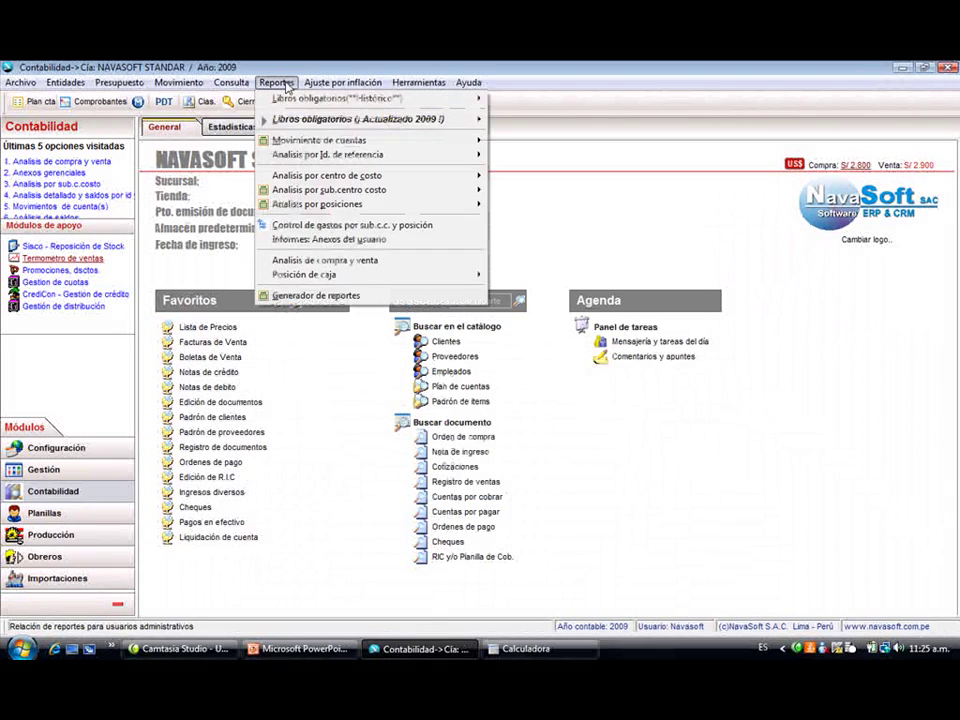
pyautogui.moveTo(305, 100)
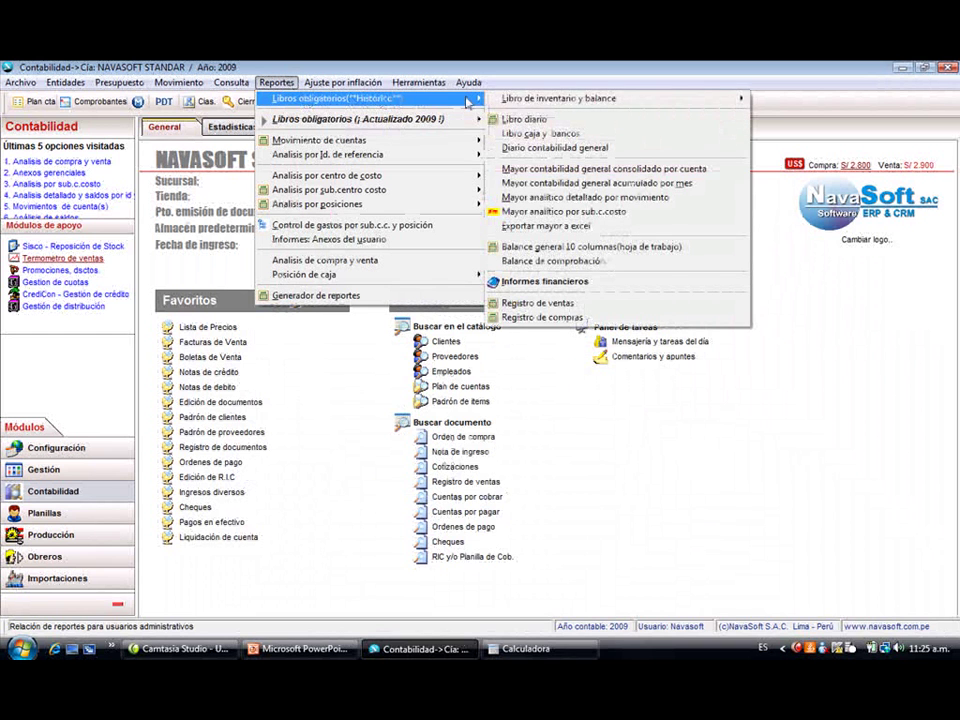
pyautogui.moveTo(533, 103)
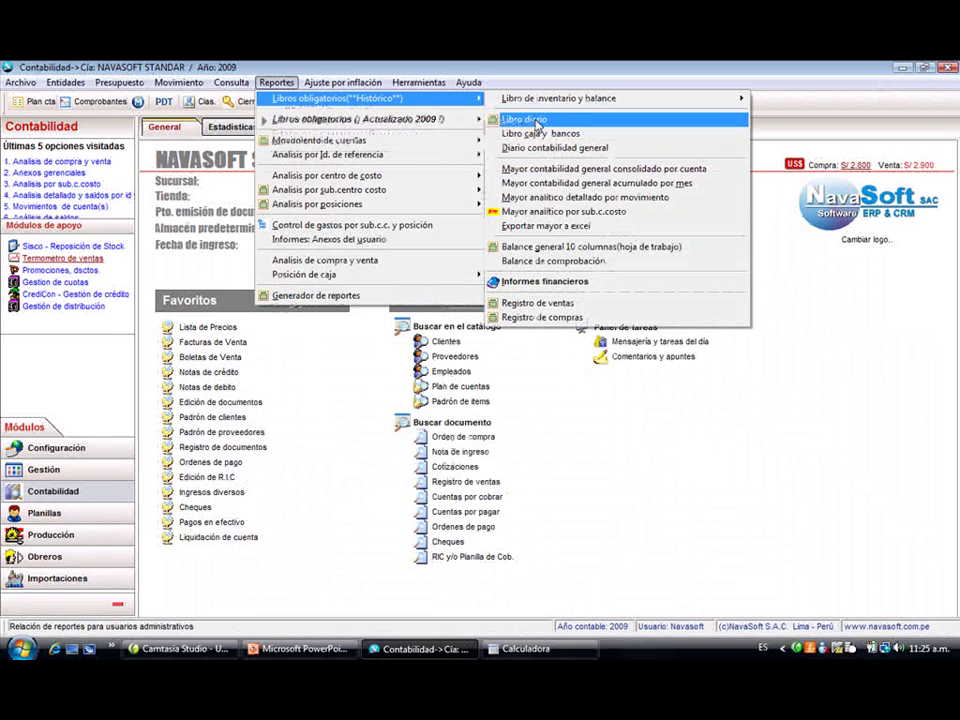
pyautogui.click(520, 118)
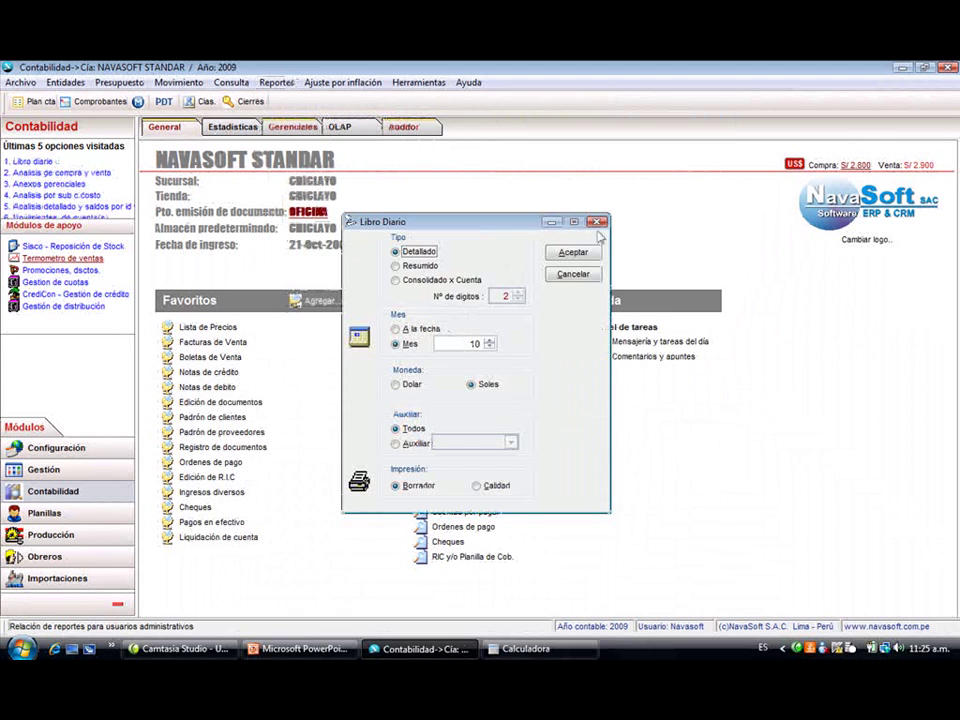
pyautogui.click(572, 253)
pyautogui.click(622, 284)
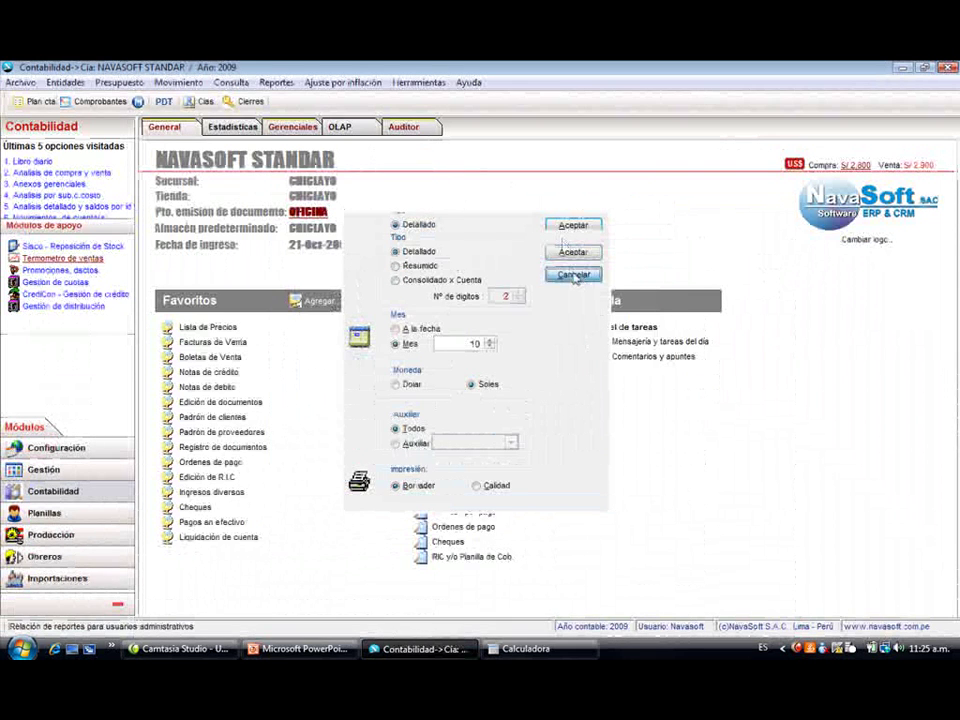
pyautogui.click(572, 273)
# - Open and dismiss the cash and bank book options
pyautogui.click(275, 83)
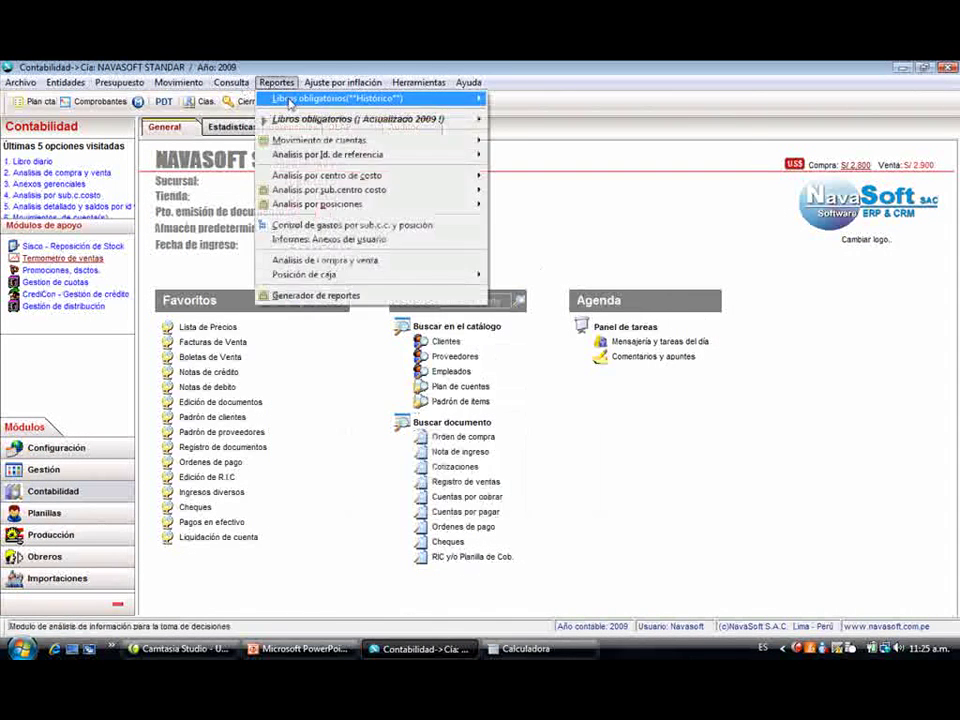
pyautogui.moveTo(380, 97)
pyautogui.click(545, 133)
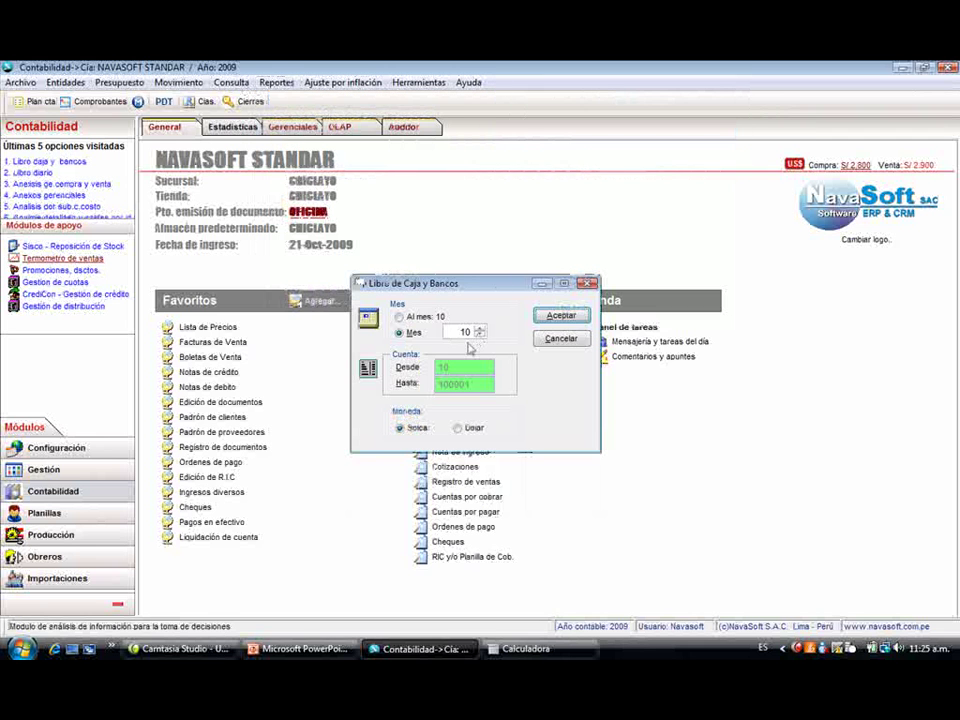
pyautogui.click(589, 284)
# - Generate the 2009 Libro Diario in simplified Formato 5.2, then close it
pyautogui.click(276, 83)
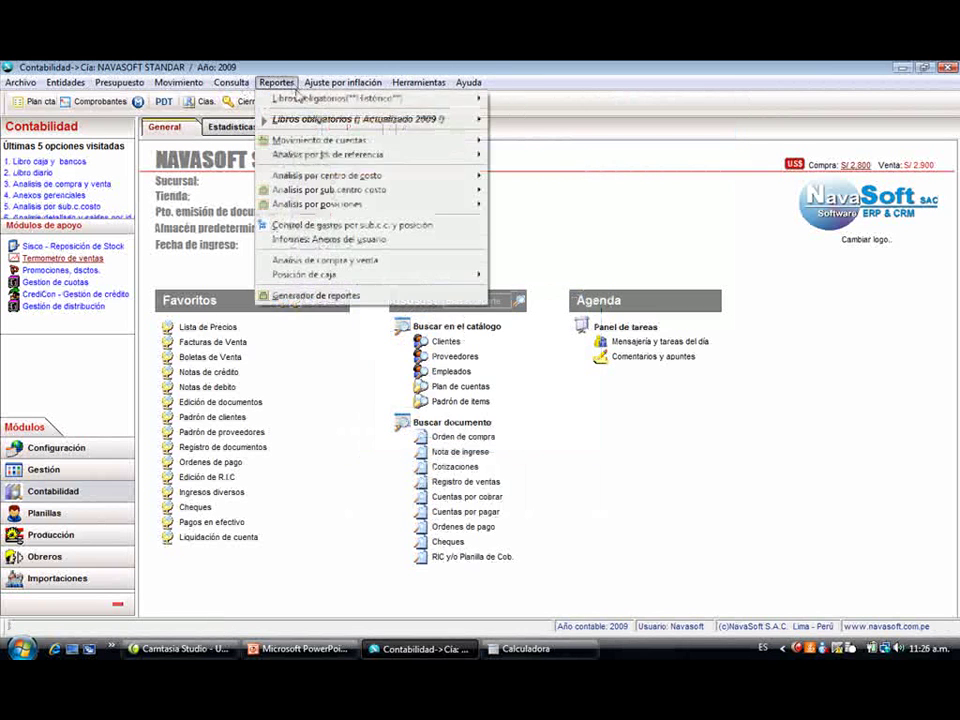
pyautogui.moveTo(322, 121)
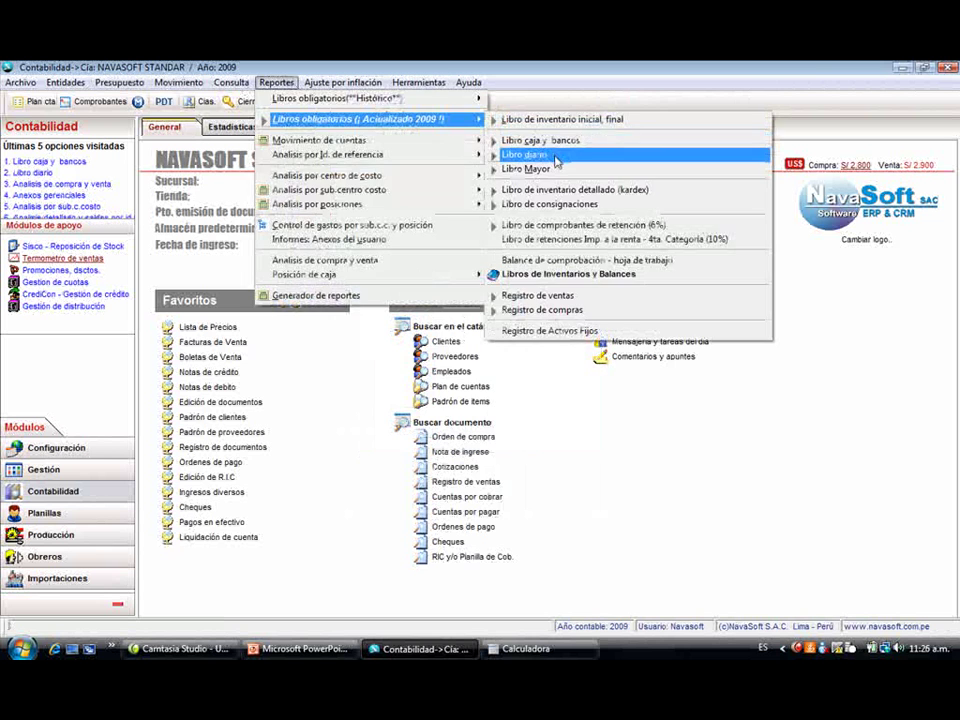
pyautogui.click(525, 154)
pyautogui.click(381, 397)
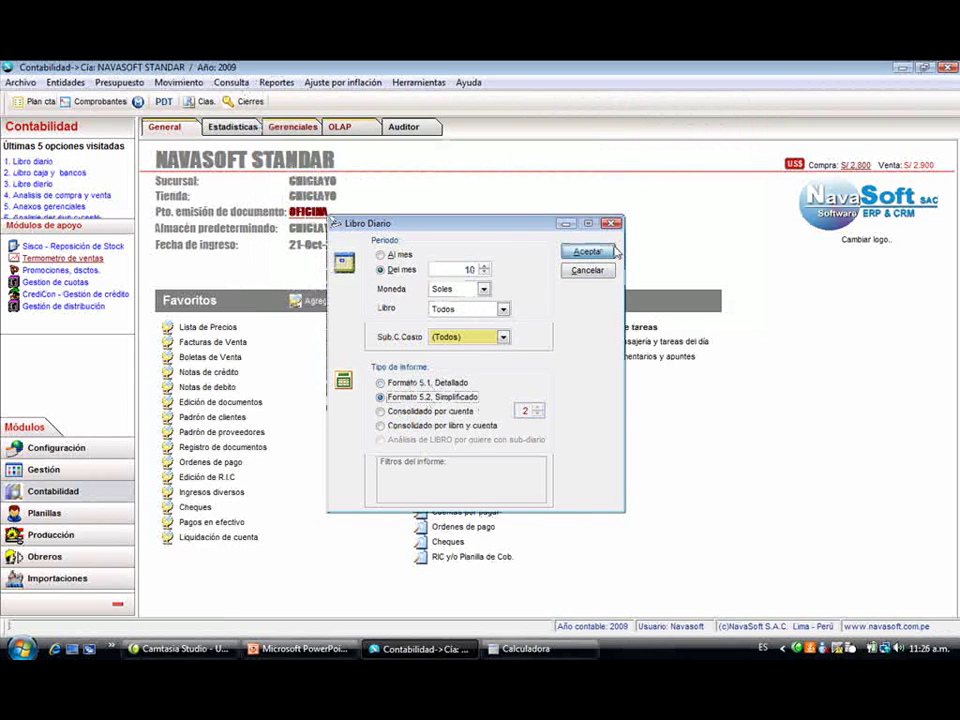
pyautogui.click(608, 252)
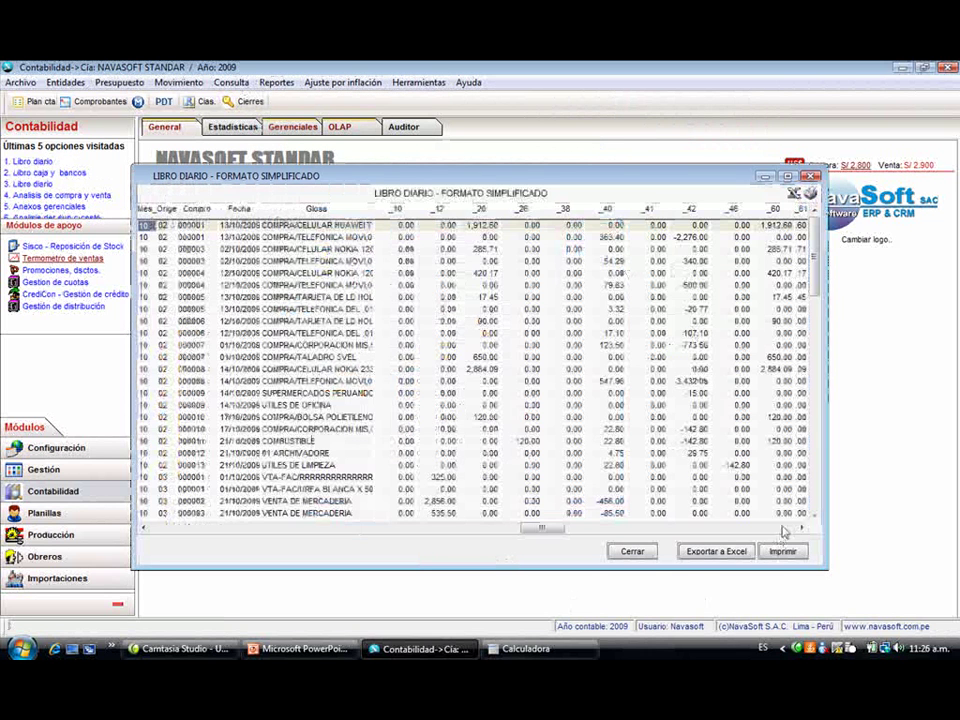
pyautogui.click(434, 532)
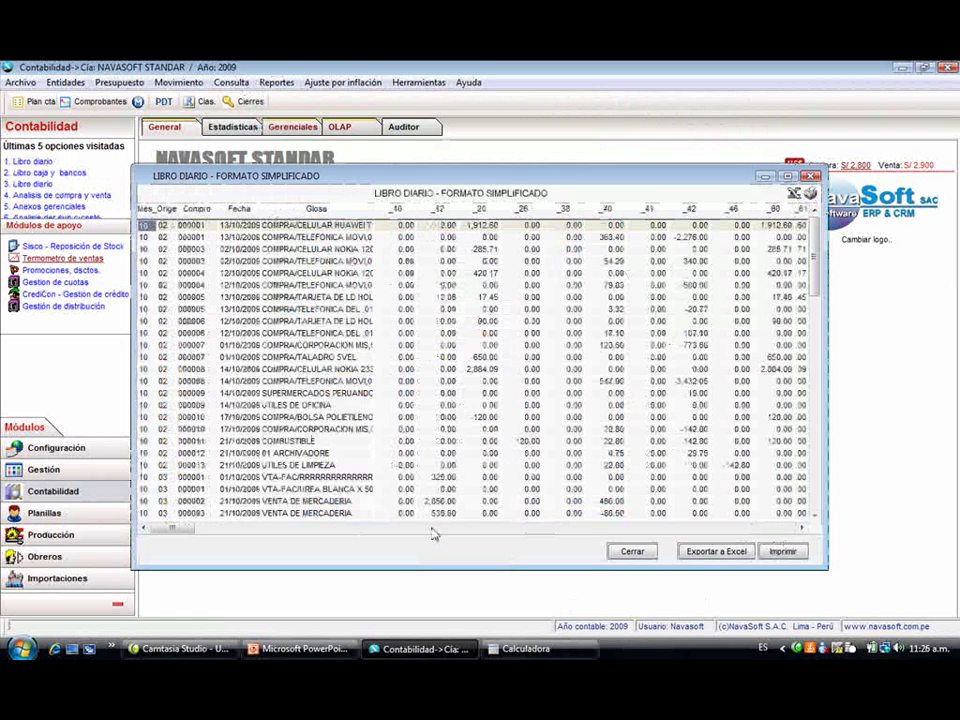
pyautogui.press('Escape')
pyautogui.press('Escape')
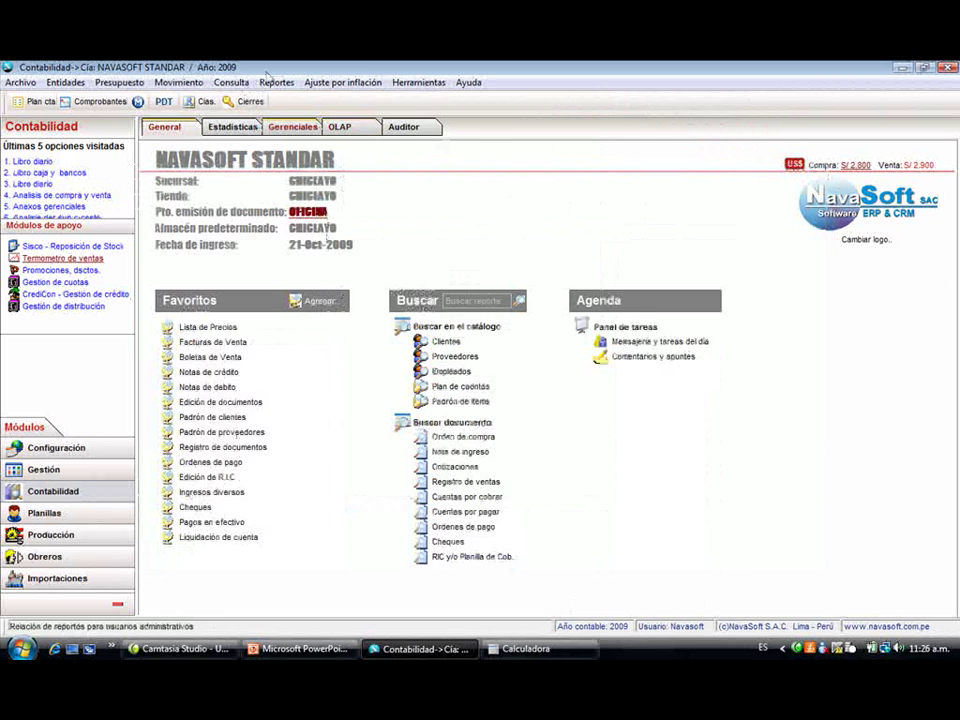
# - Open the 2009 Libro Caja y Bancos options and set the Cuenta Del/Al account range
pyautogui.click(275, 83)
pyautogui.moveTo(364, 119)
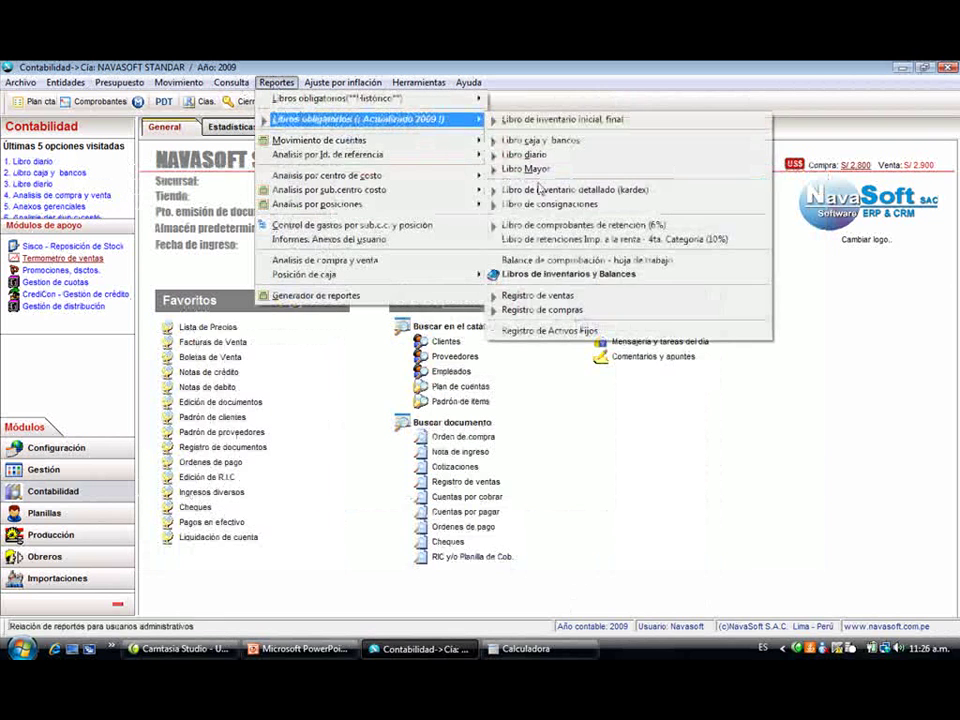
pyautogui.click(540, 140)
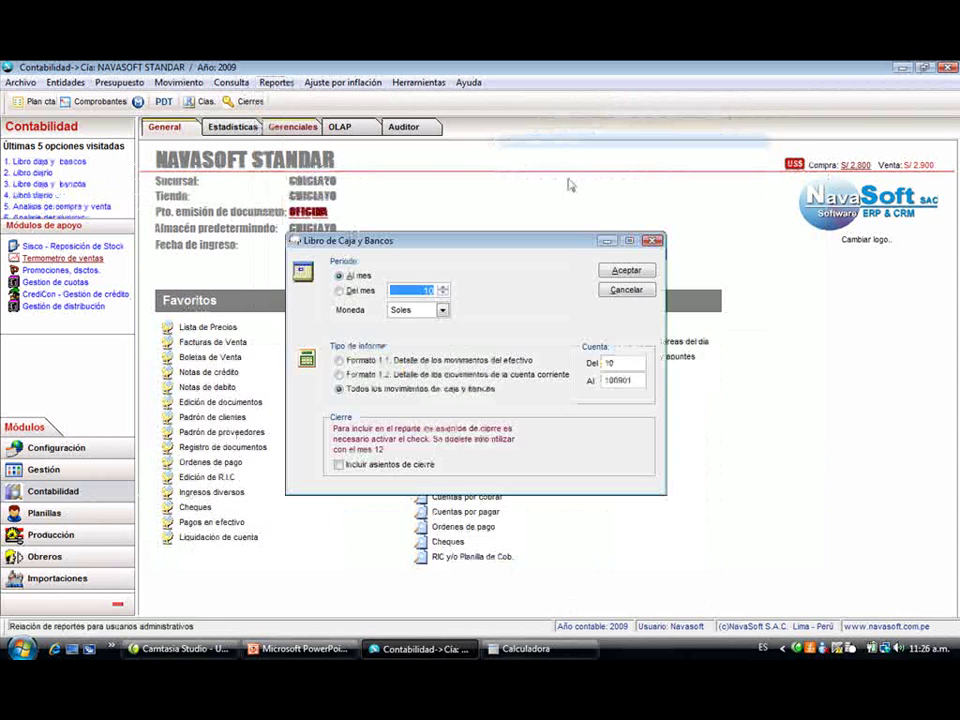
pyautogui.click(627, 365)
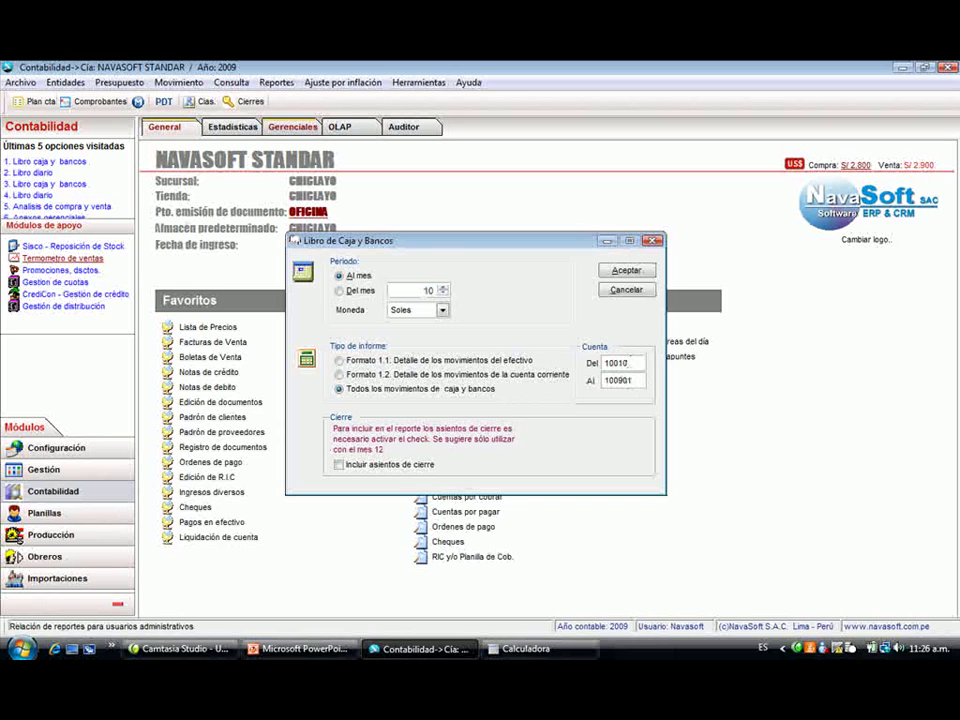
pyautogui.press('Tab')
pyautogui.write('10')
# - Preview the cash and bank book to 31 October 2009 in Soles, then close it
pyautogui.click(626, 270)
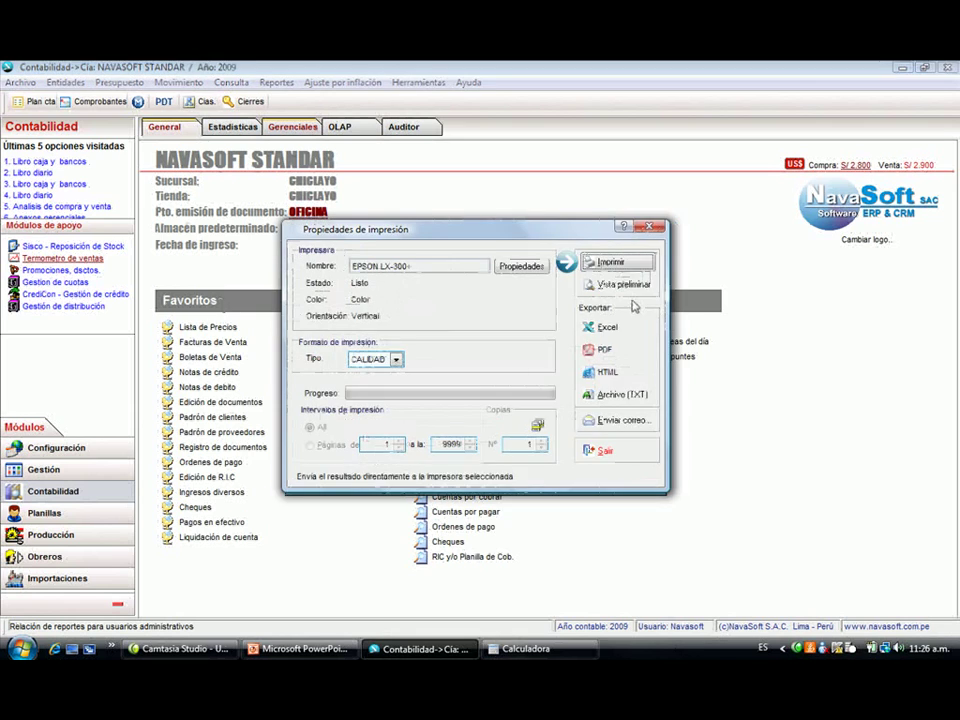
pyautogui.click(626, 286)
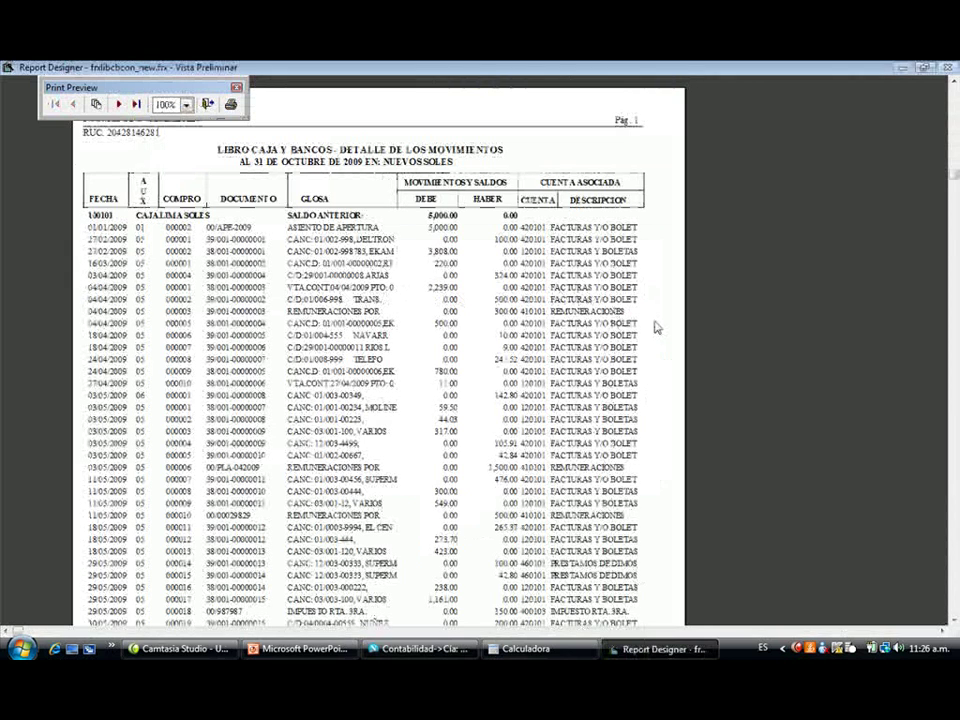
pyautogui.scroll(-3, 655, 328)
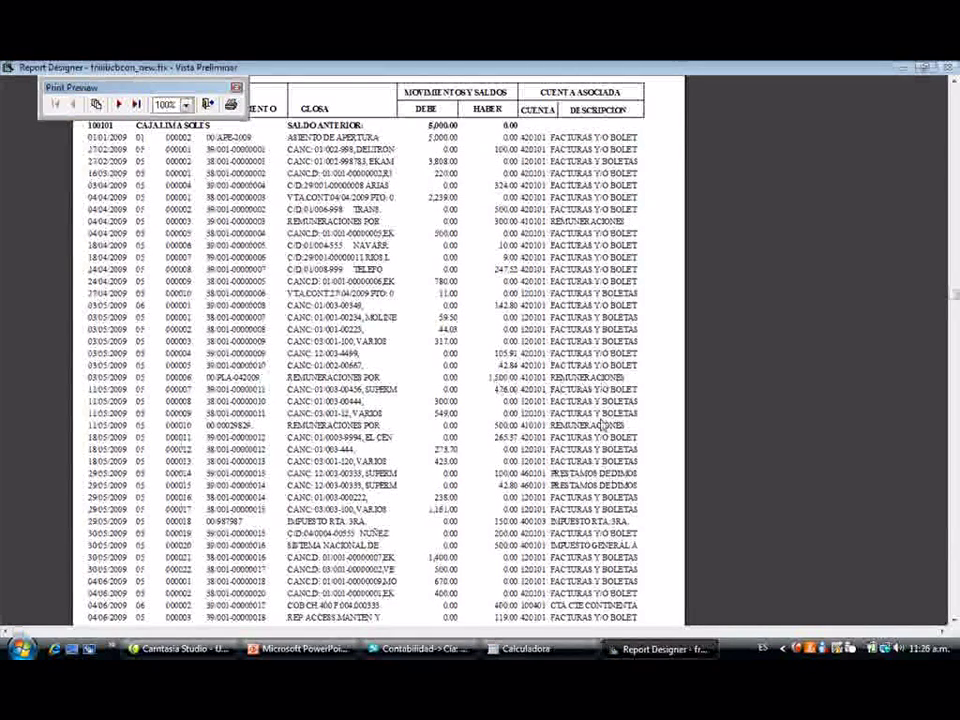
pyautogui.scroll(-10, 452, 320)
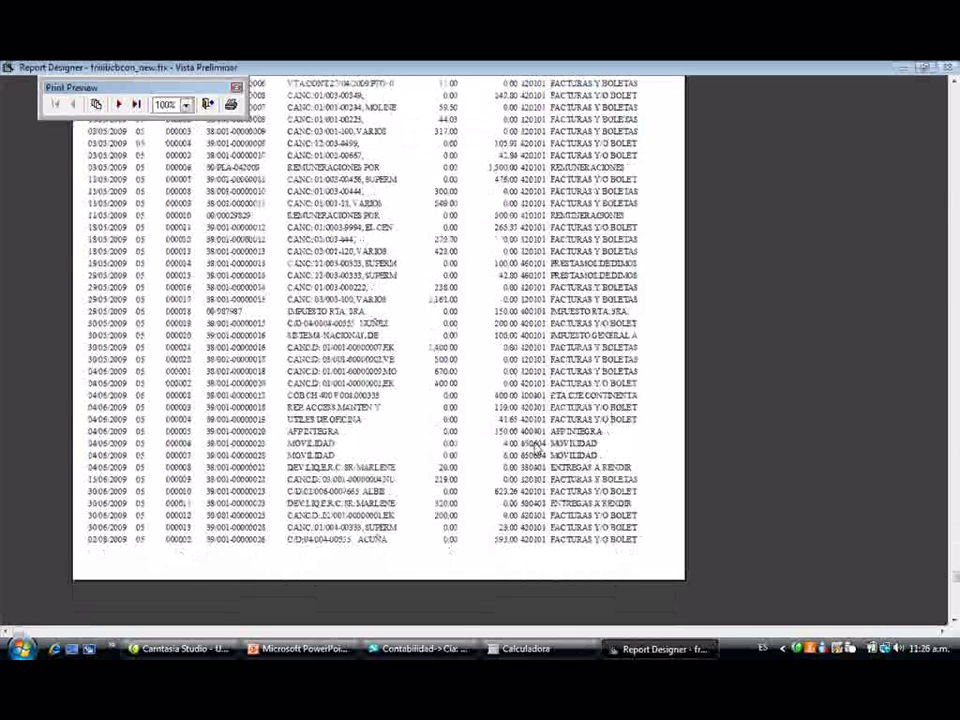
pyautogui.press('Escape')
pyautogui.press('Escape')
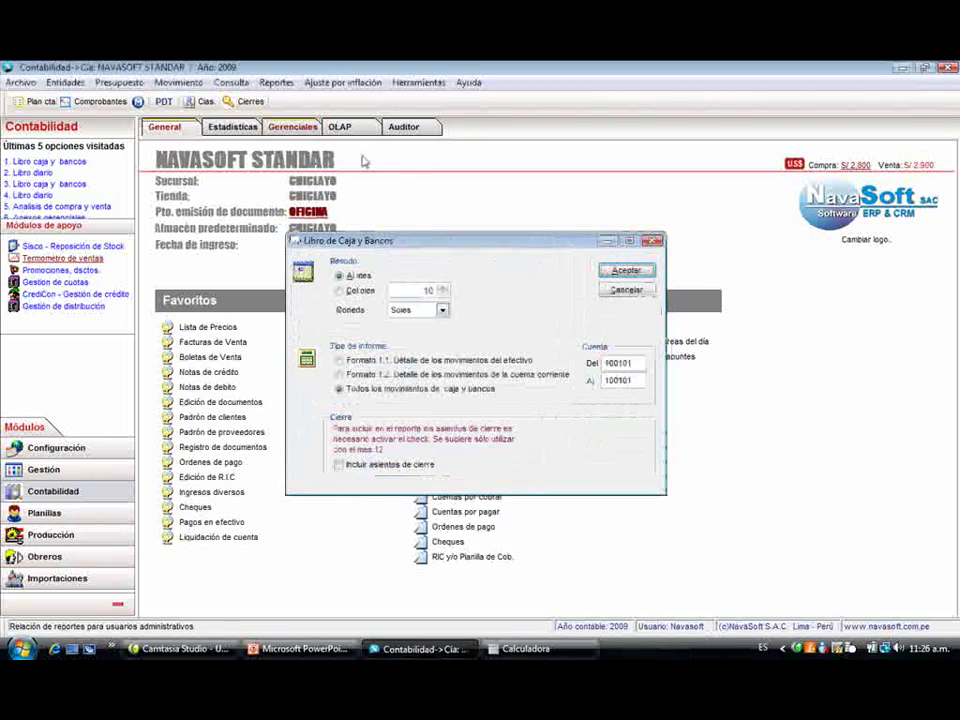
pyautogui.press('Escape')
pyautogui.click(277, 82)
pyautogui.moveTo(337, 122)
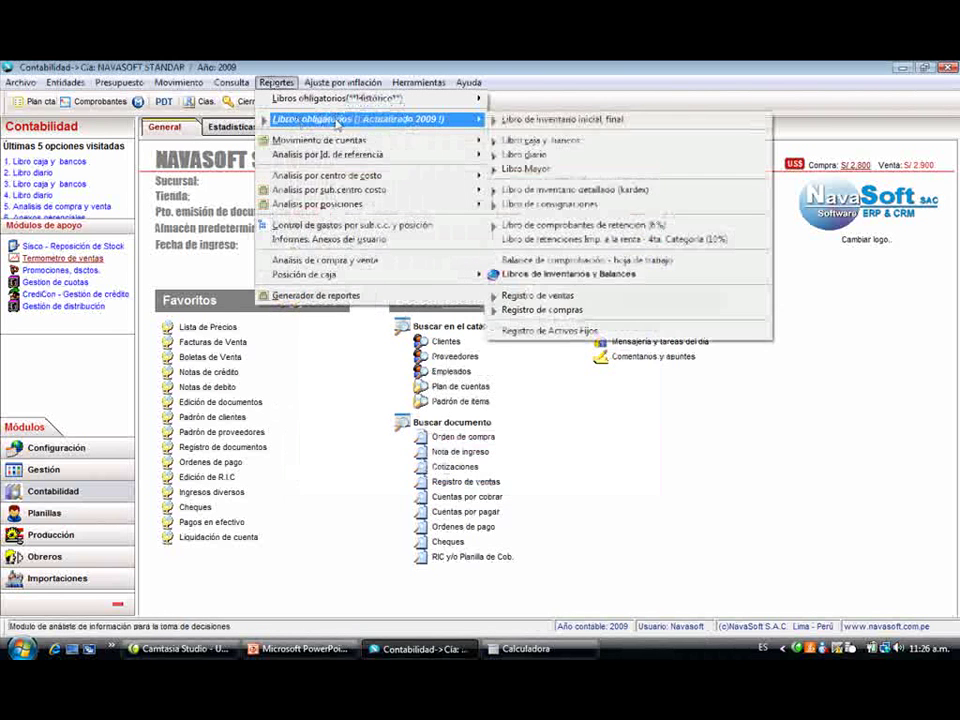
pyautogui.click(558, 172)
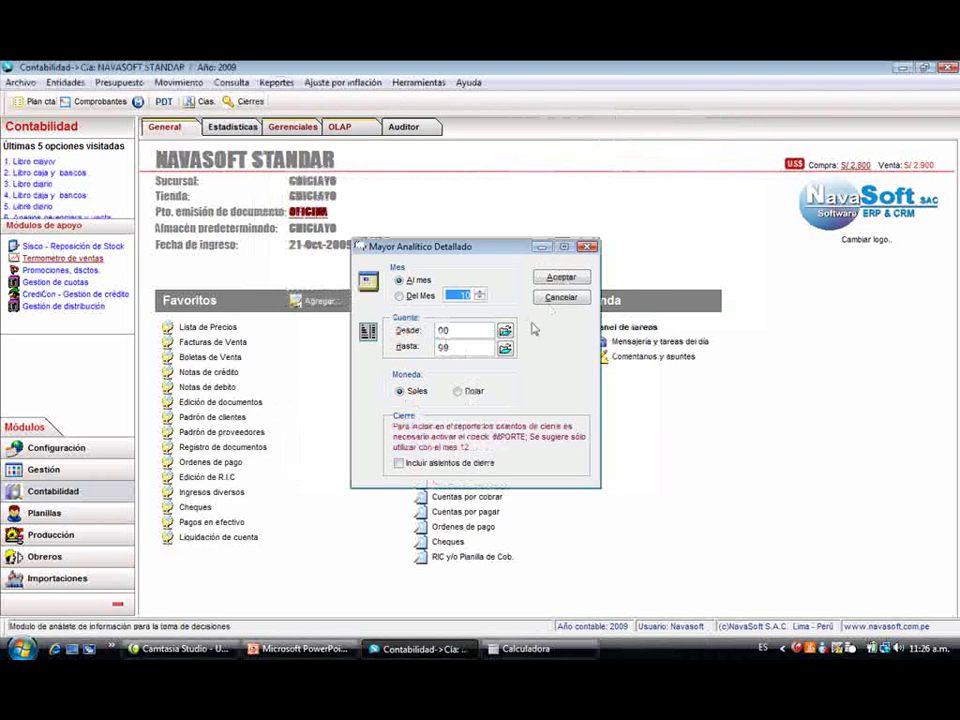
pyautogui.click(561, 276)
pyautogui.click(590, 285)
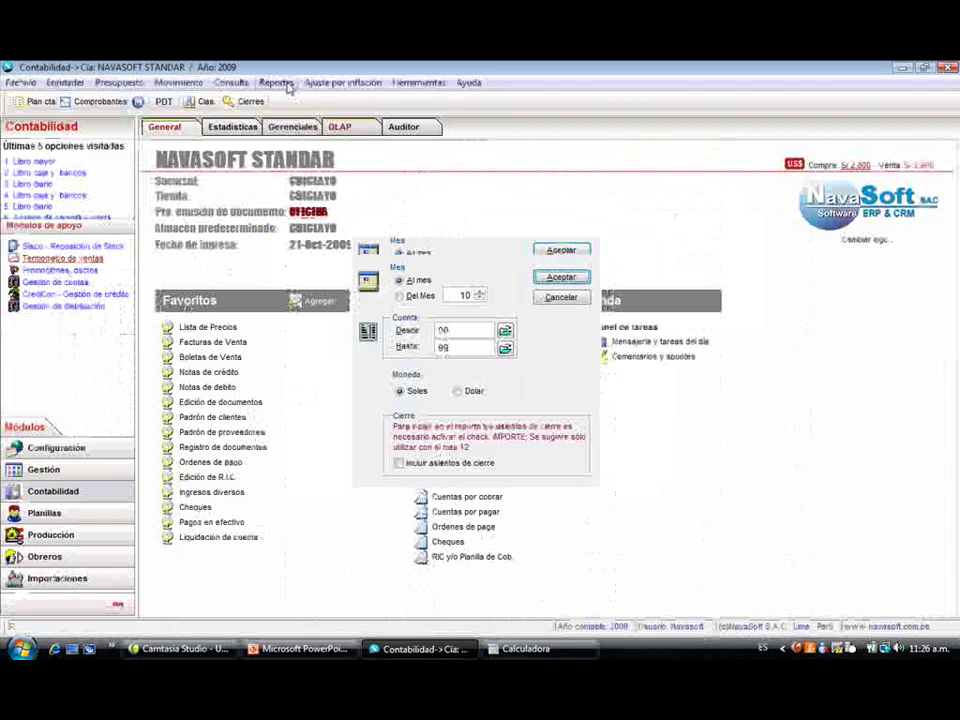
pyautogui.click(276, 83)
pyautogui.moveTo(311, 124)
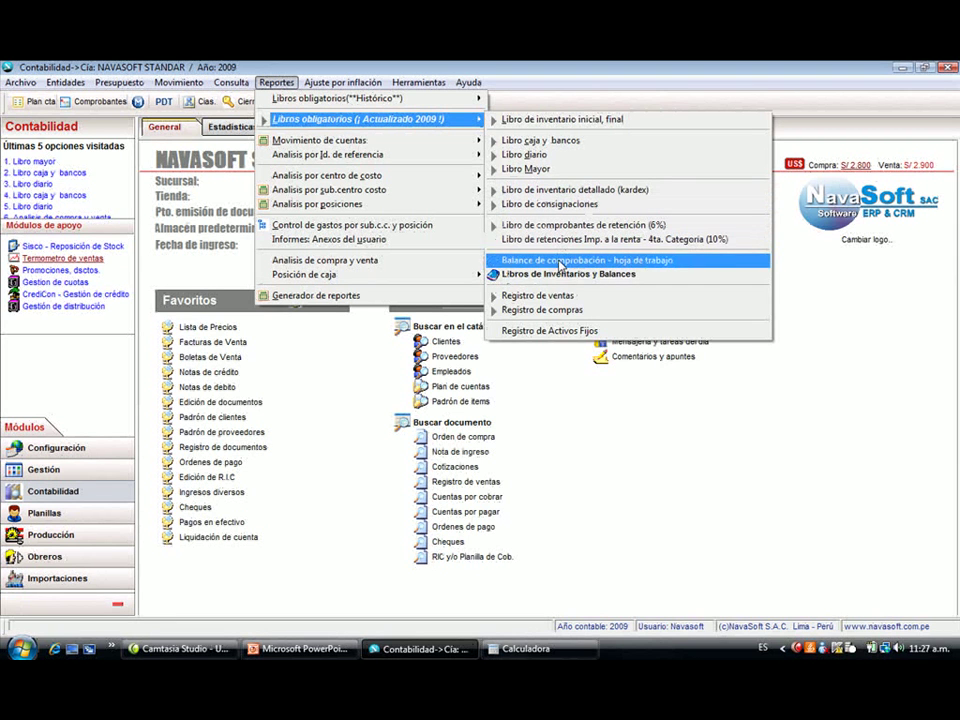
# - Generate the October 2009 trial balance worksheet and review its last columns
pyautogui.click(560, 262)
pyautogui.click(577, 292)
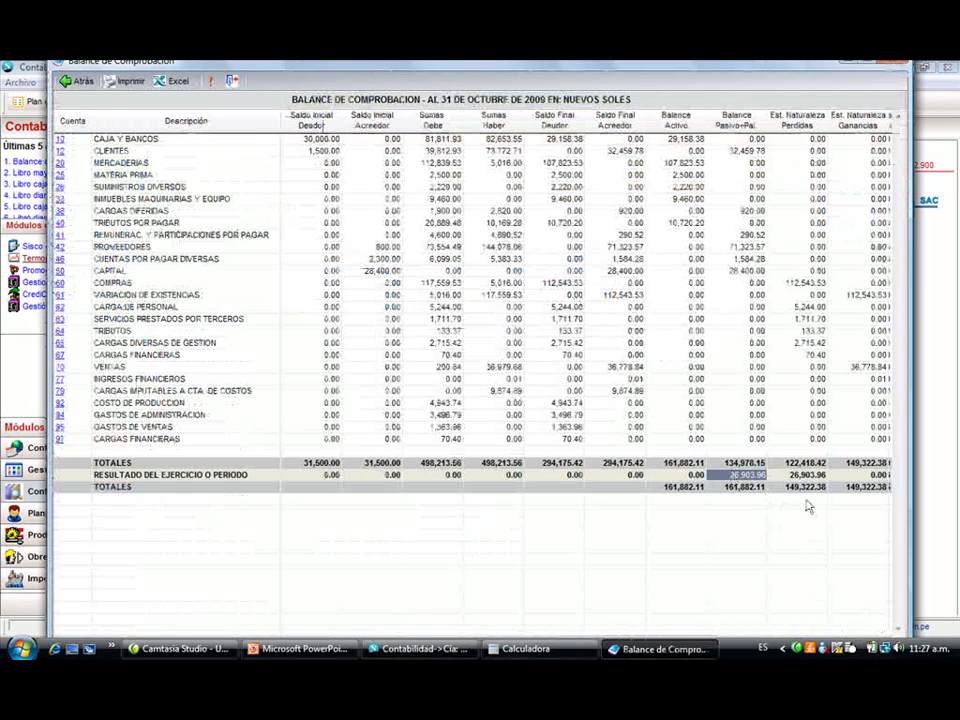
pyautogui.press('Right')
pyautogui.press('Right')
pyautogui.press('Right')
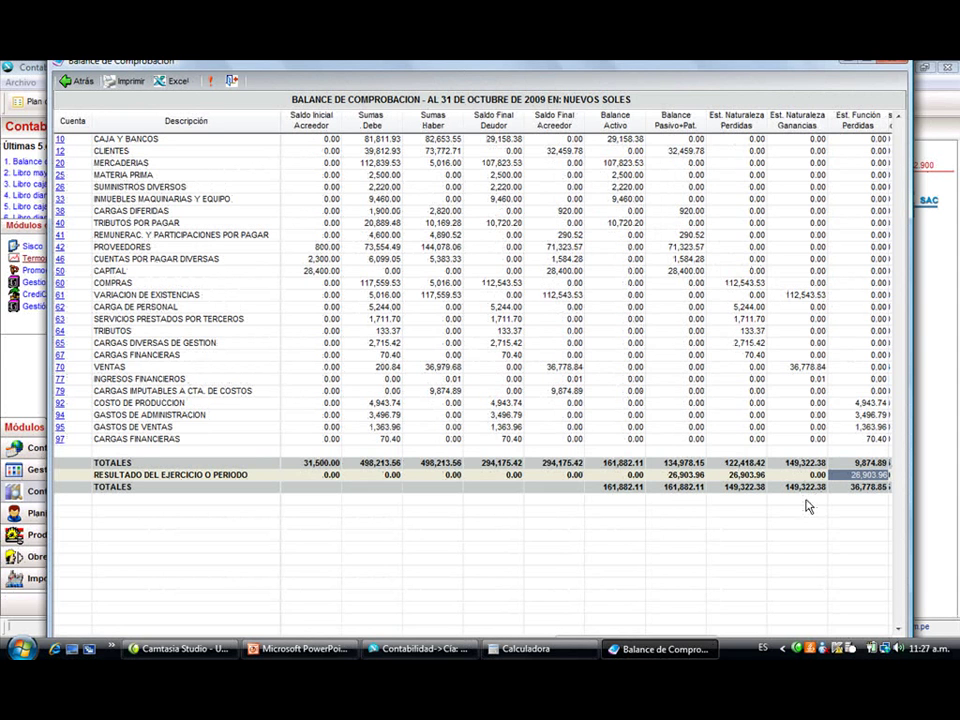
pyautogui.press('Escape')
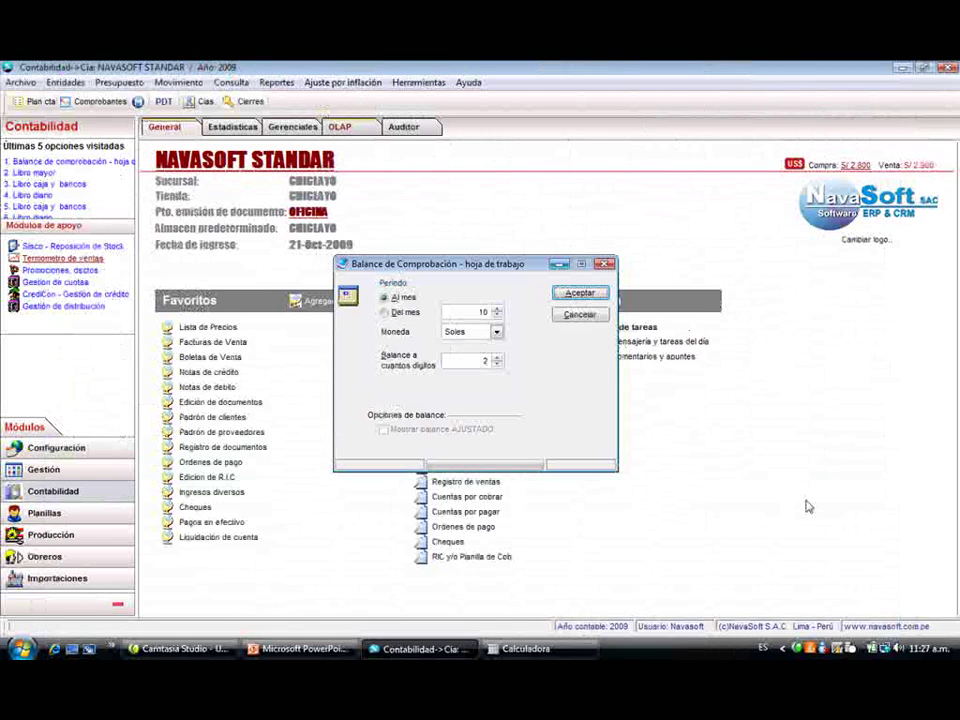
# - Regenerate the trial balance with more account digits and preview it for printing
pyautogui.click(496, 359)
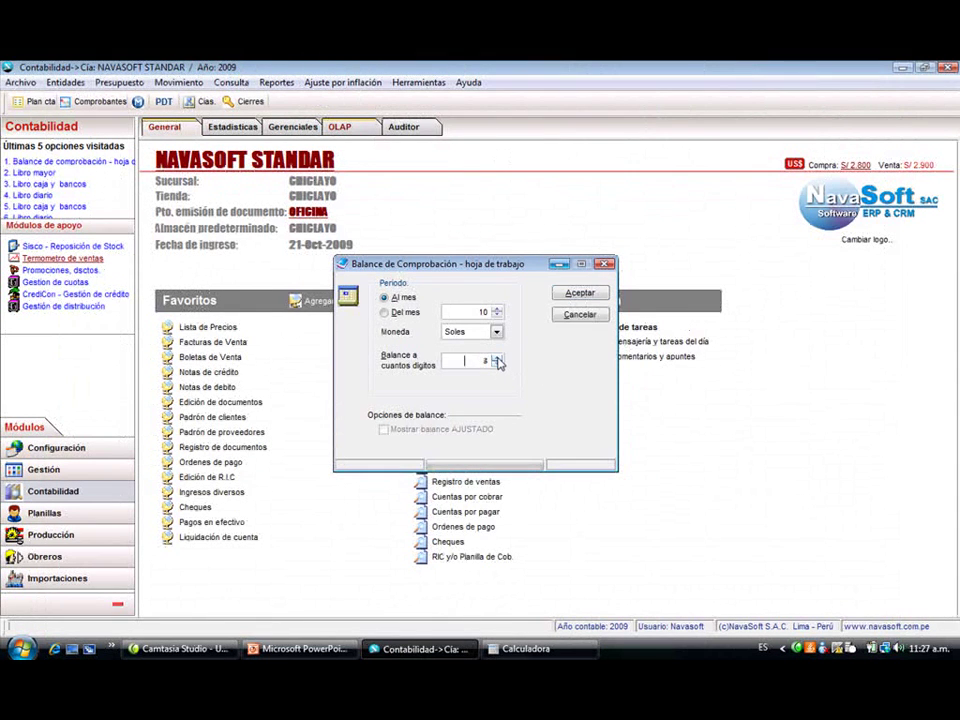
pyautogui.click(575, 293)
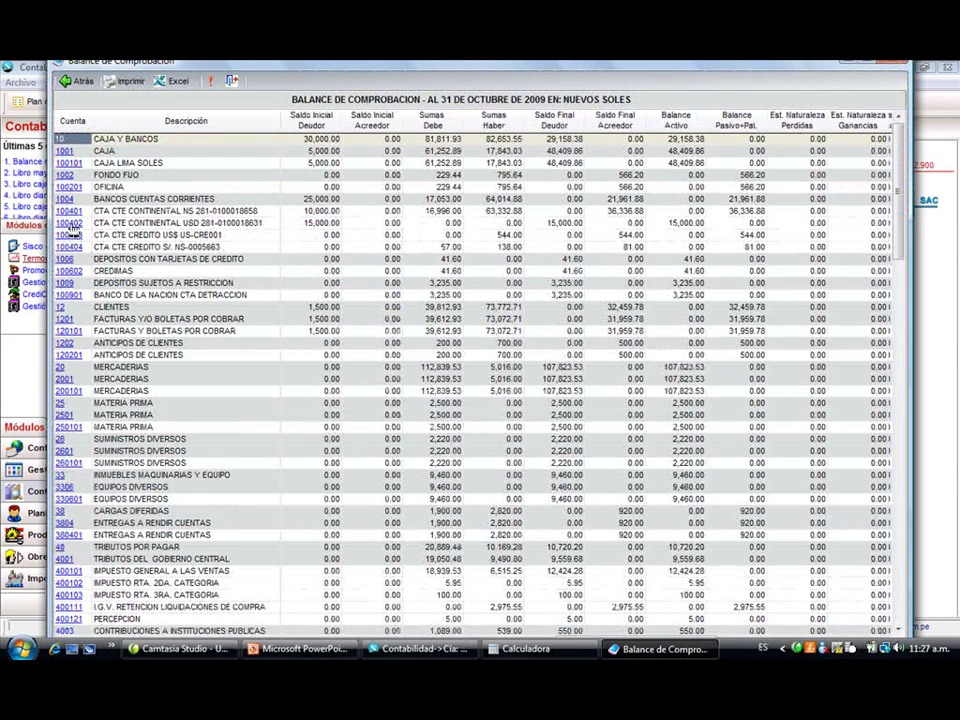
pyautogui.click(71, 225)
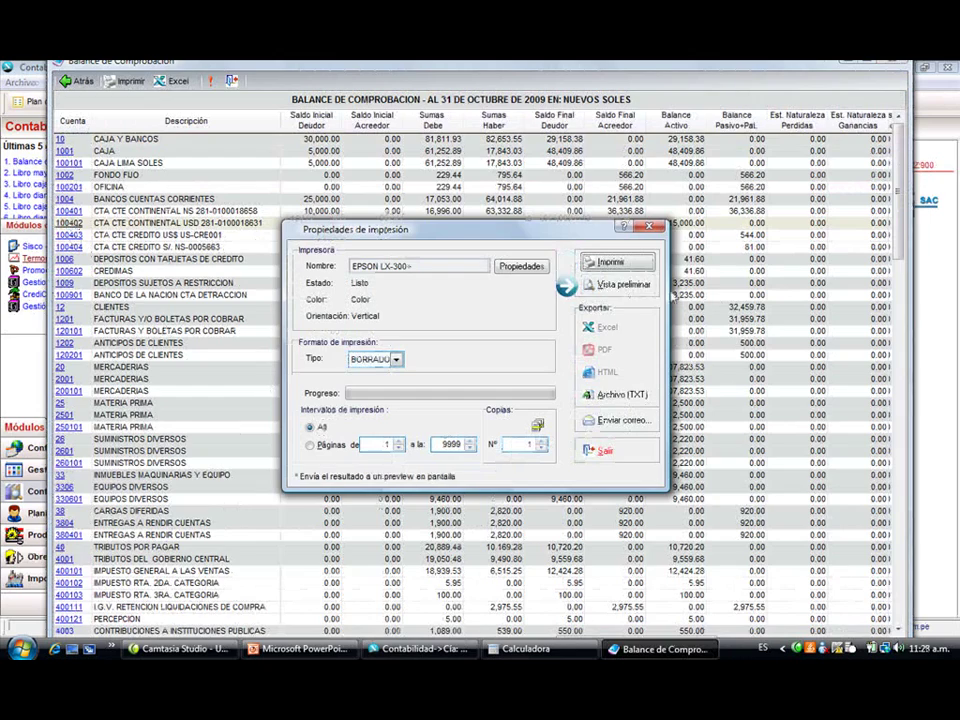
pyautogui.click(640, 285)
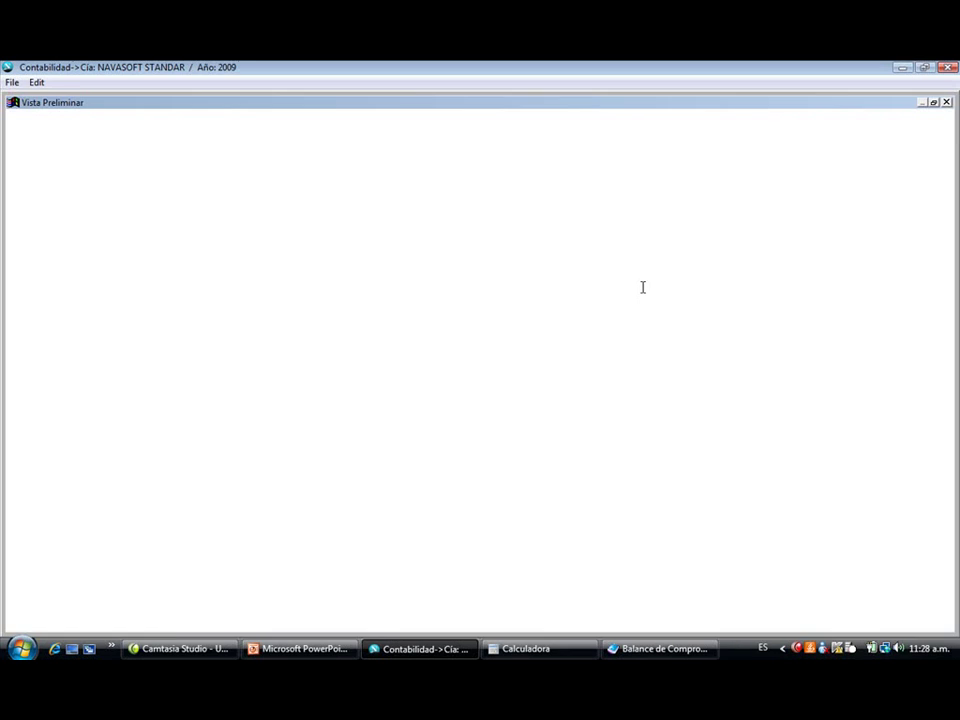
pyautogui.scroll(-10, 648, 567)
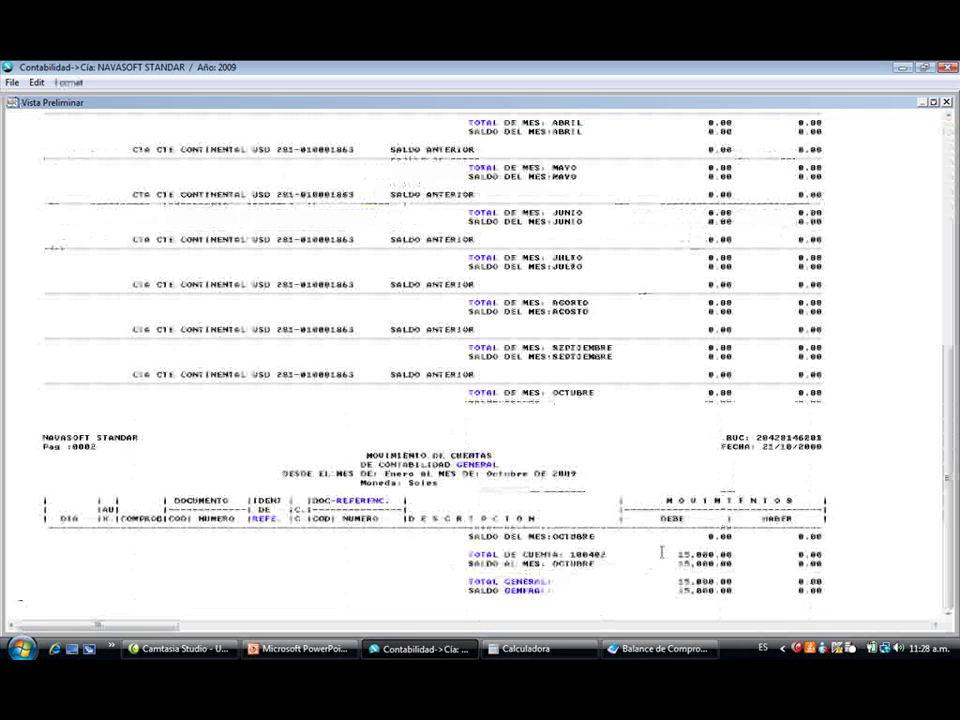
pyautogui.scroll(4, 691, 565)
pyautogui.scroll(2, 691, 565)
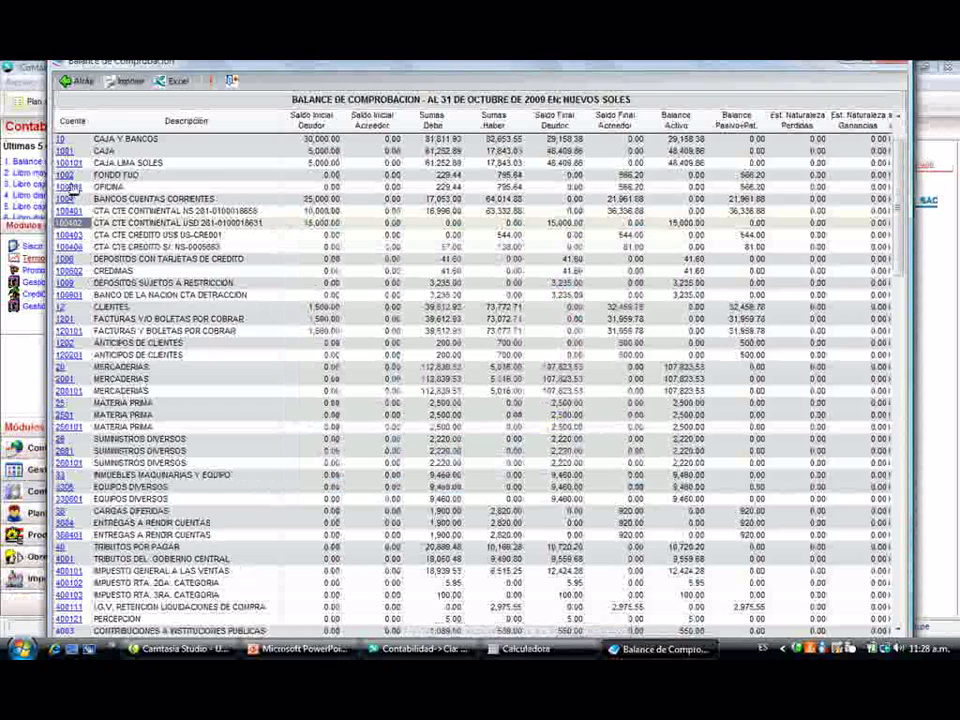
# - Preview the movements of account 100201 OFICINA, then close the trial balance
pyautogui.click(72, 188)
pyautogui.click(568, 296)
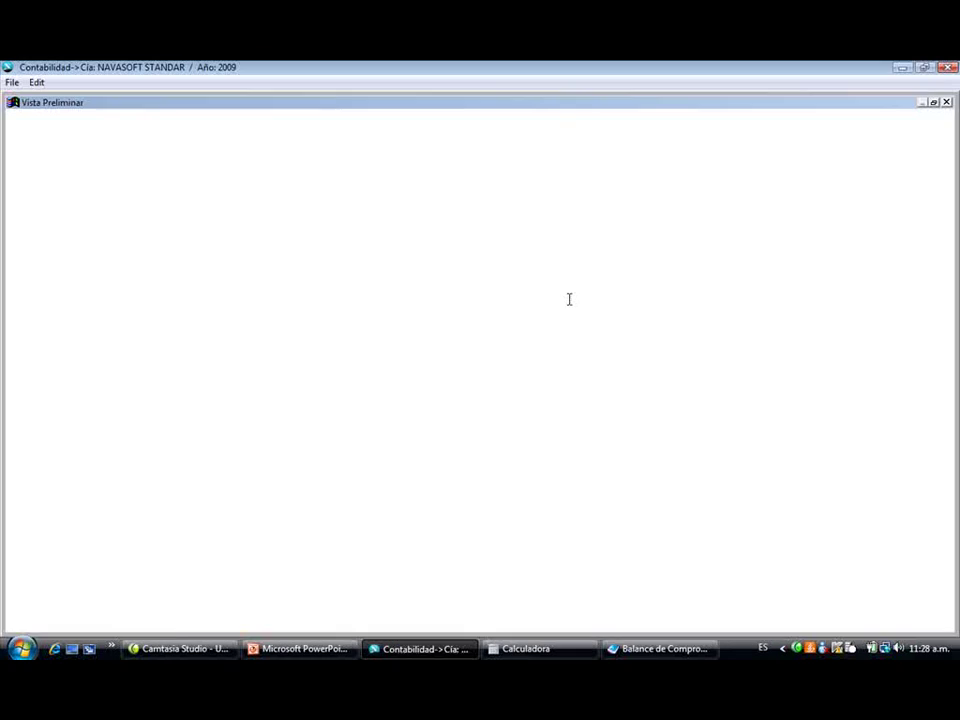
pyautogui.scroll(-5, 541, 328)
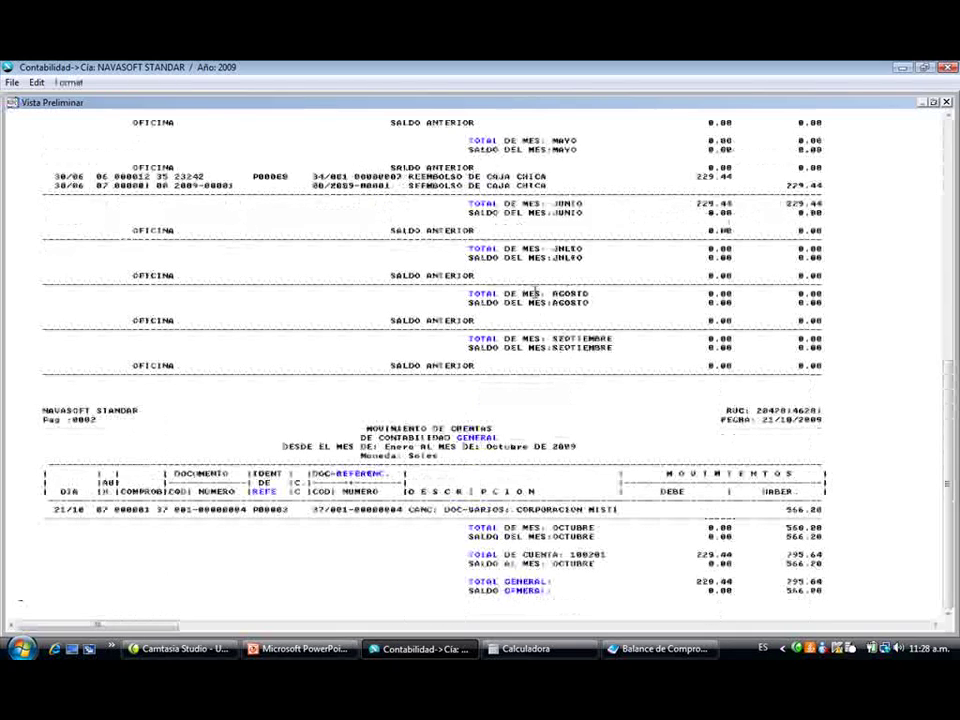
pyautogui.press('Escape')
pyautogui.press('Escape')
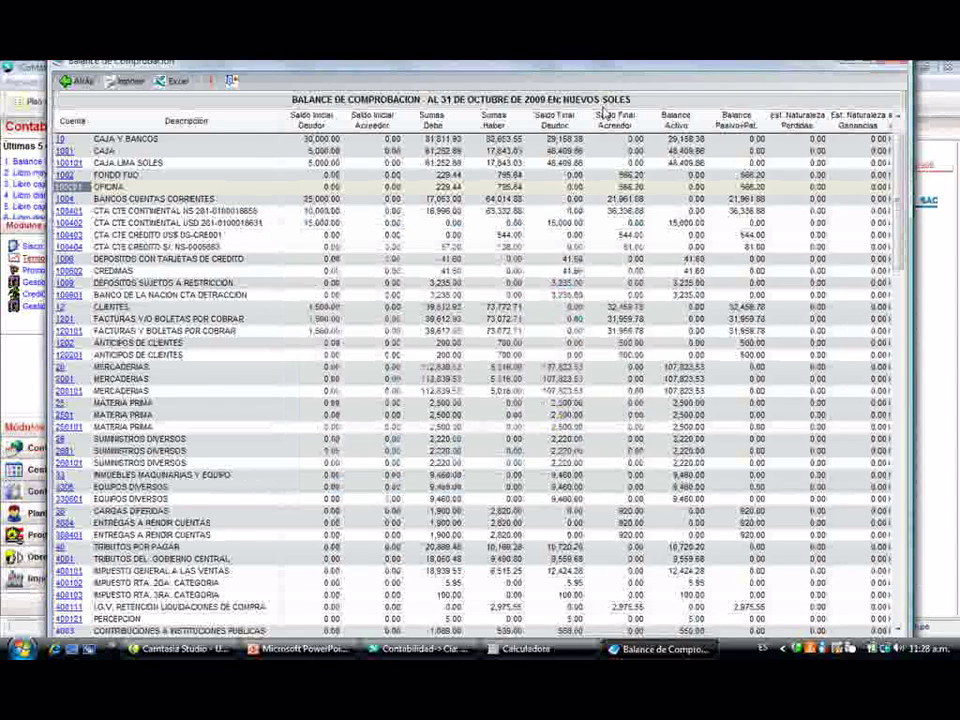
pyautogui.press('Escape')
pyautogui.press('Escape')
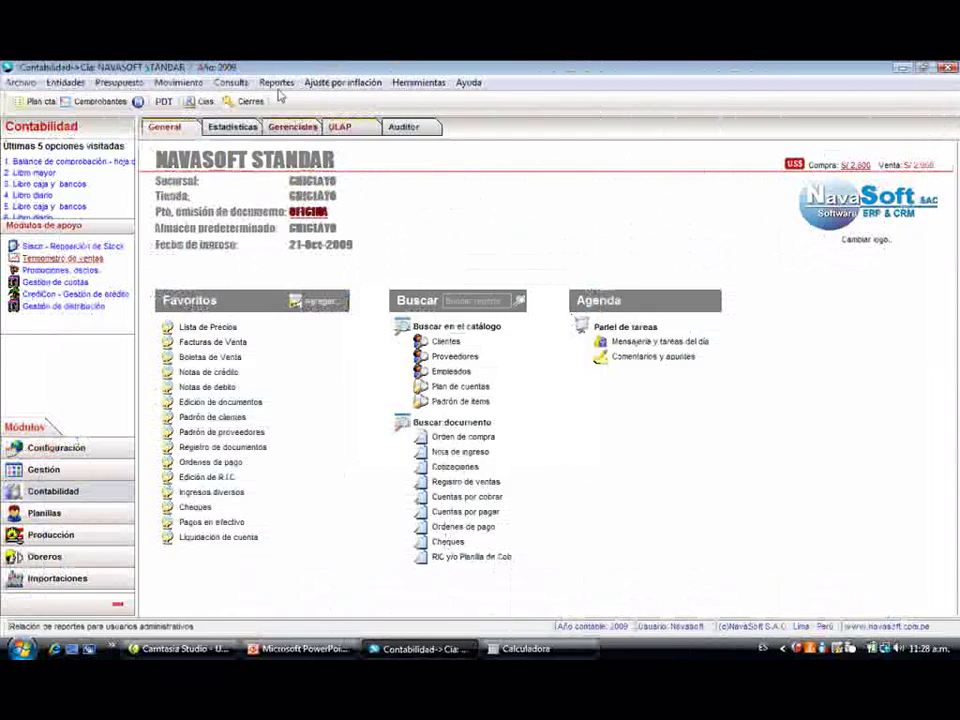
pyautogui.click(277, 83)
# - Open the Libros de Inventarios y Balances and display the October 2009 Balance General
pyautogui.moveTo(420, 119)
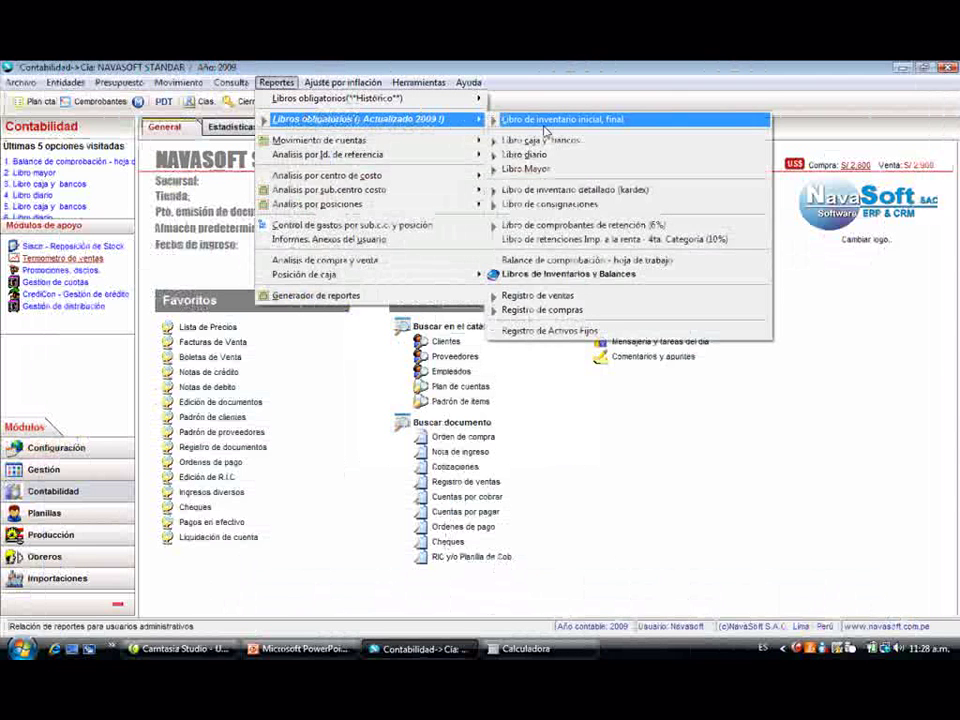
pyautogui.click(610, 278)
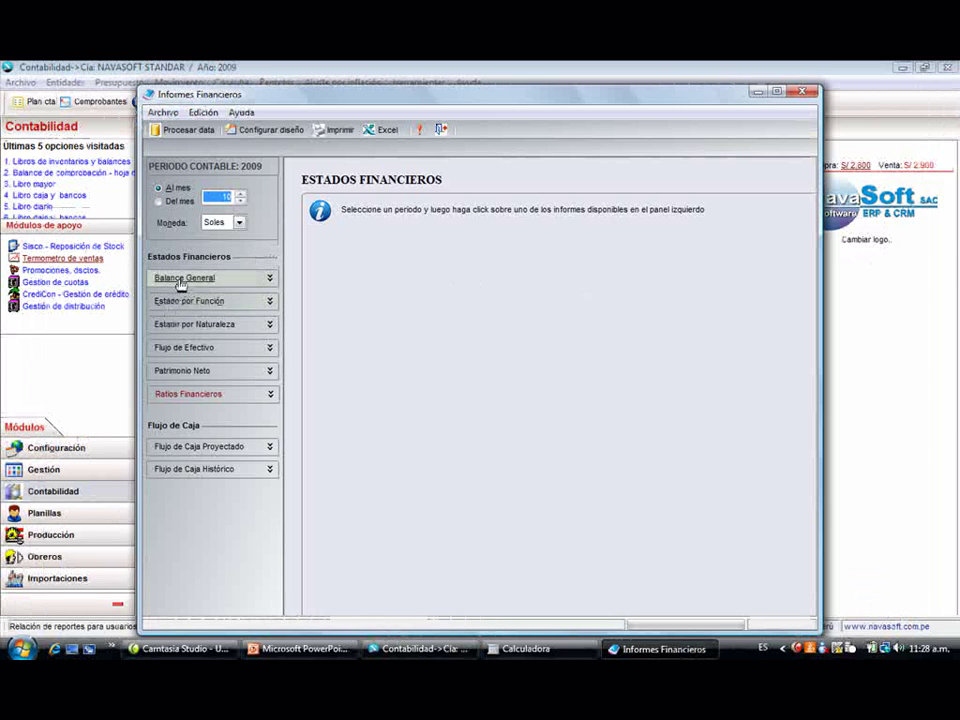
pyautogui.click(181, 285)
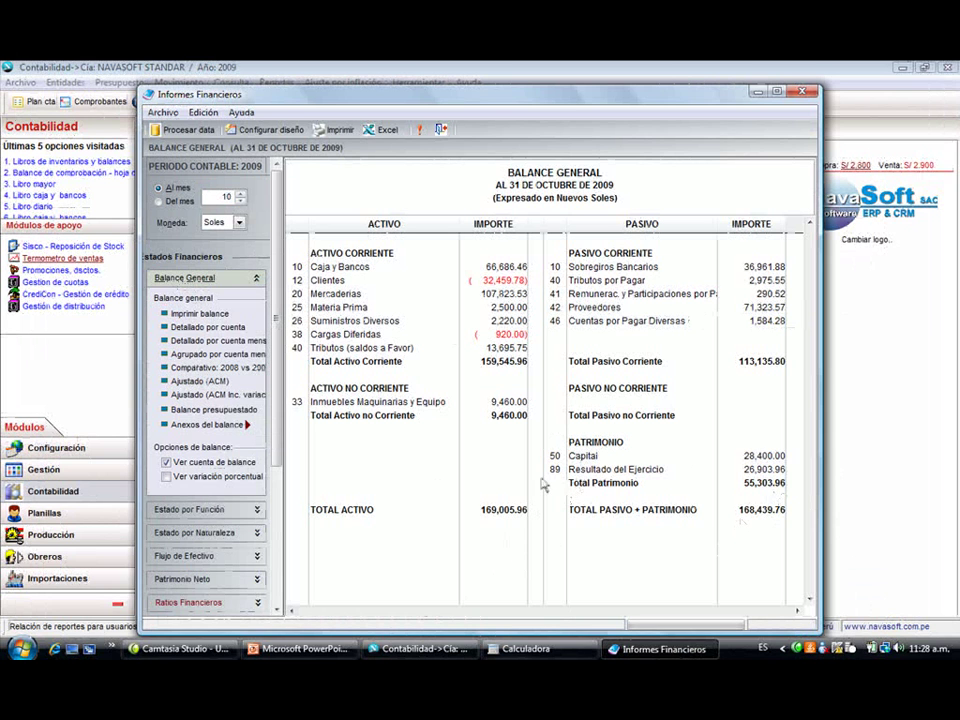
# - Review the balance sheet layout's linked accounts for lines 010107 through TRIBUTOS POR PAGAR
pyautogui.click(284, 136)
pyautogui.click(457, 284)
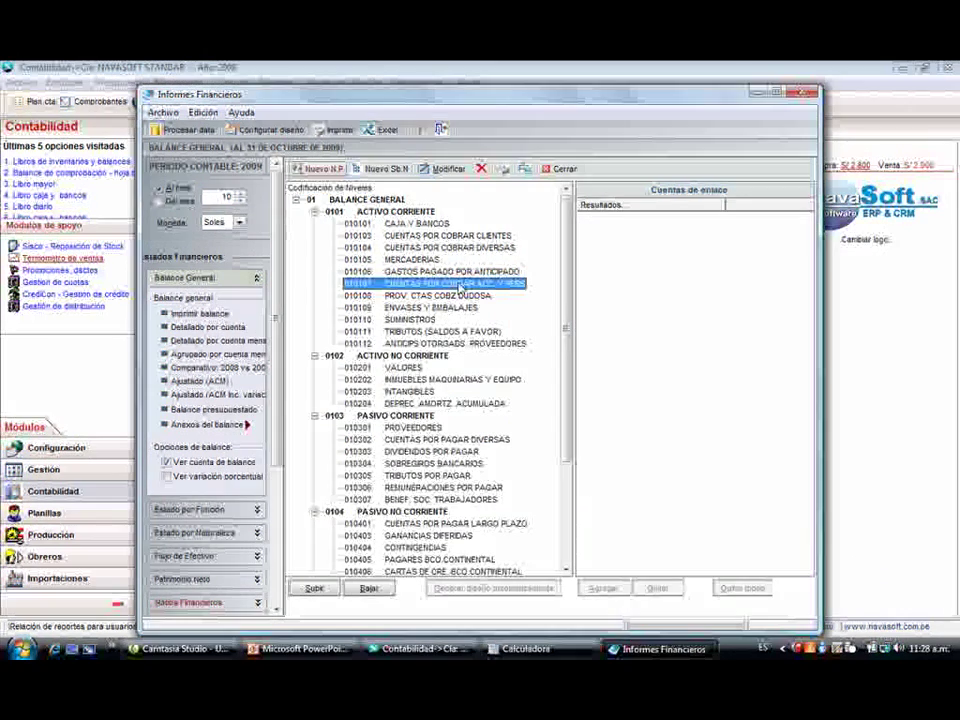
pyautogui.click(453, 308)
pyautogui.click(452, 332)
pyautogui.click(450, 379)
pyautogui.click(450, 403)
pyautogui.click(450, 439)
pyautogui.click(450, 451)
pyautogui.click(448, 475)
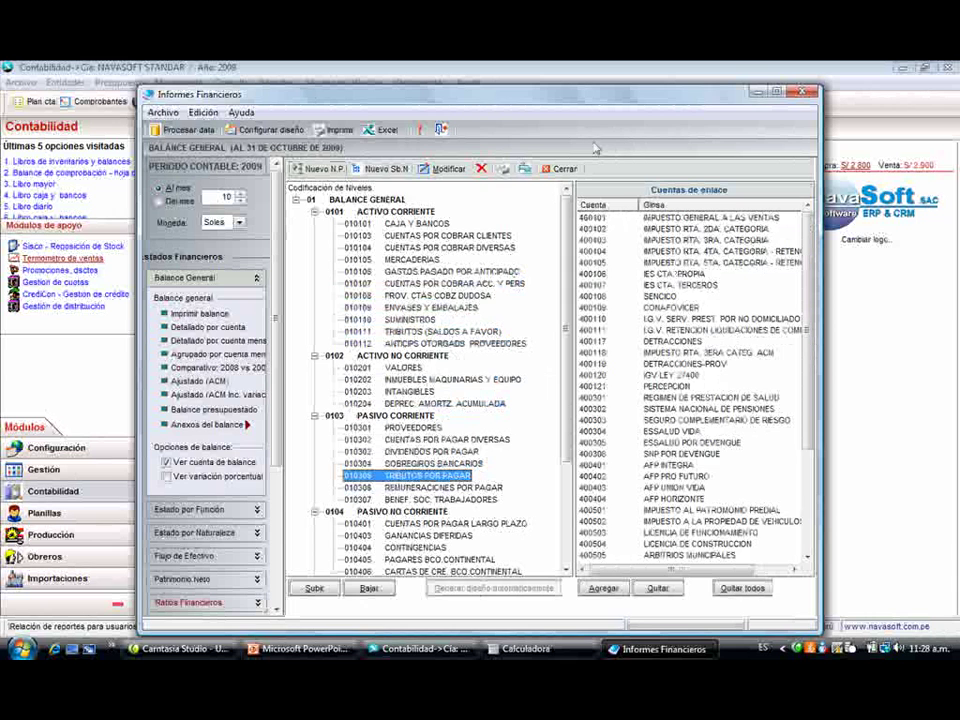
pyautogui.click(556, 172)
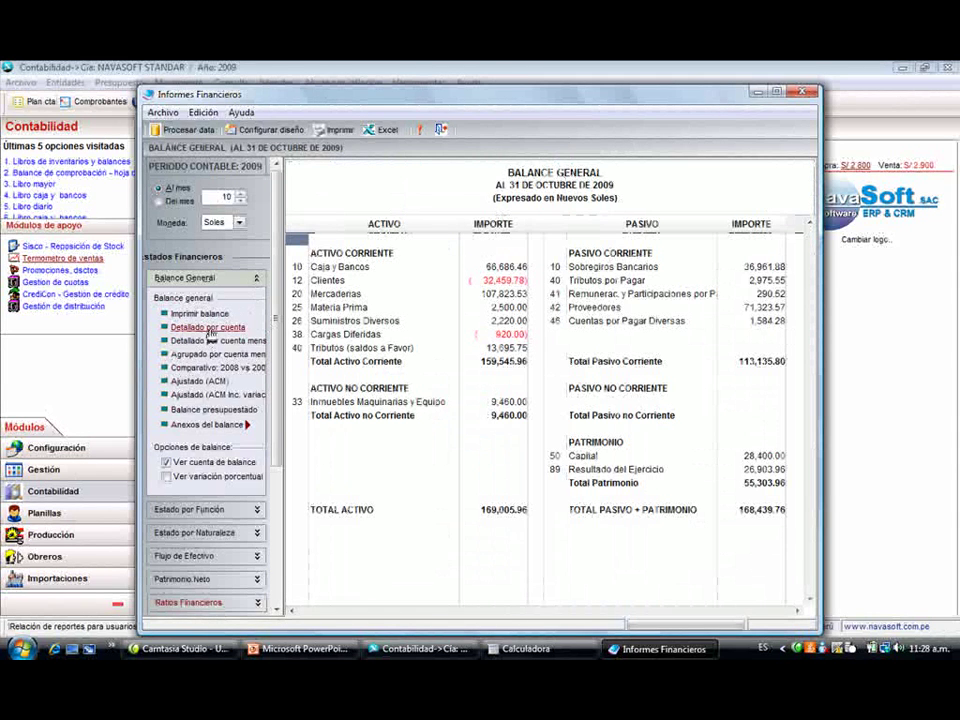
# - Preview the balance detailed by account and grouped by account per month, then check the annexes
pyautogui.click(210, 333)
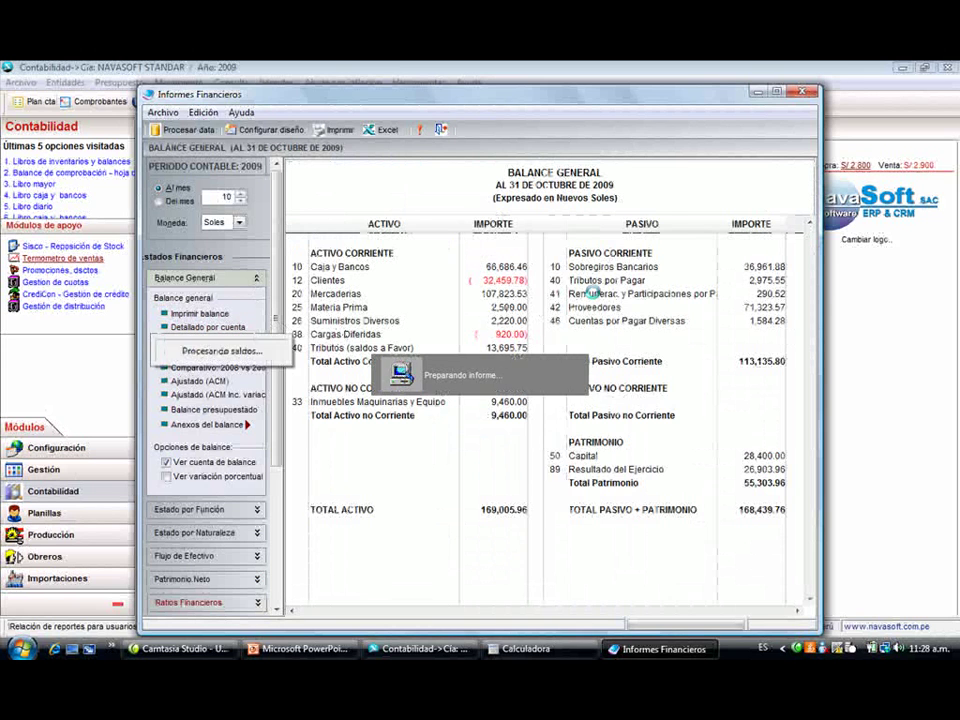
pyautogui.click(615, 285)
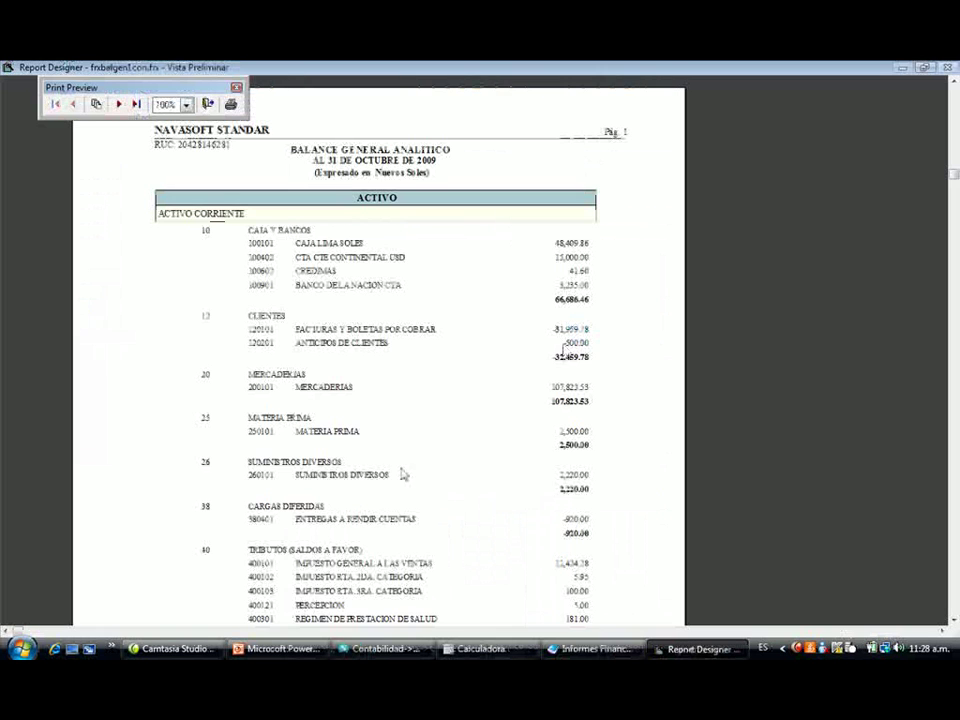
pyautogui.press('Escape')
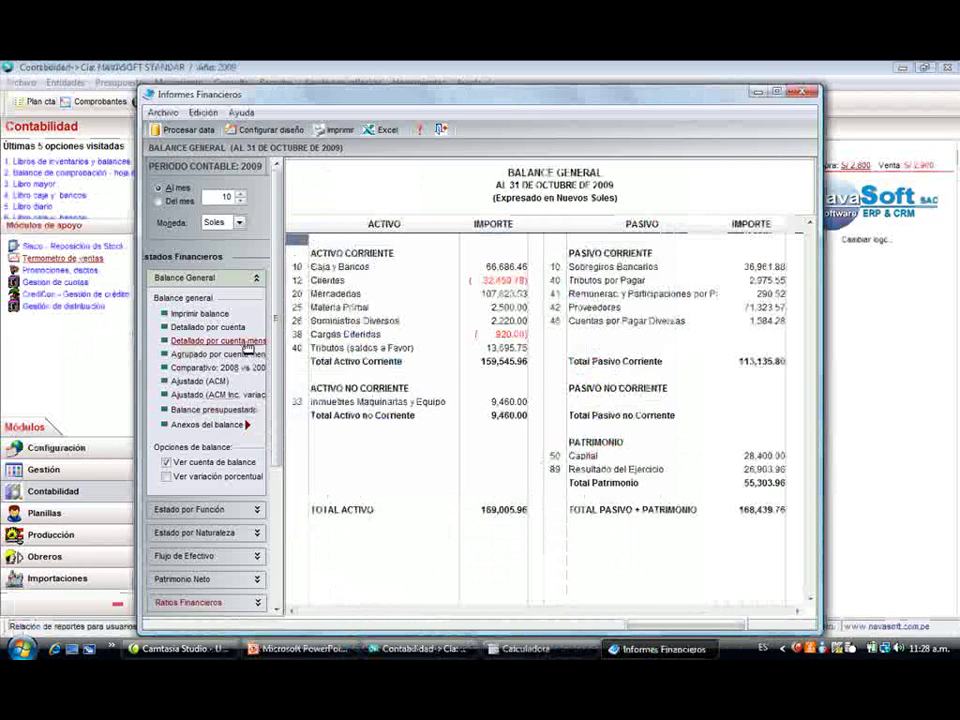
pyautogui.click(248, 354)
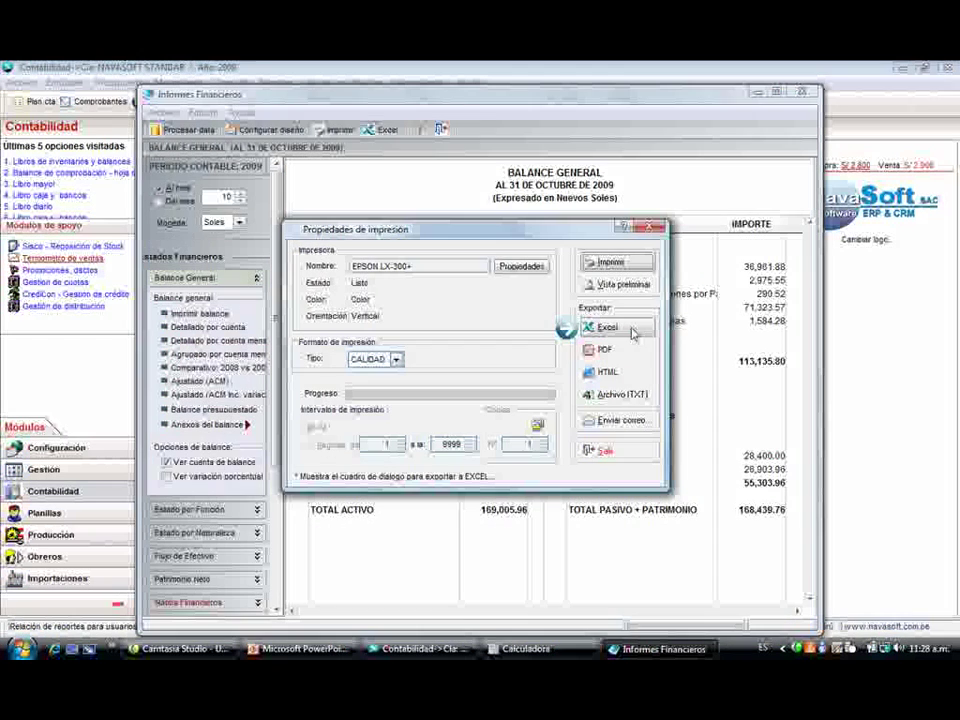
pyautogui.click(598, 283)
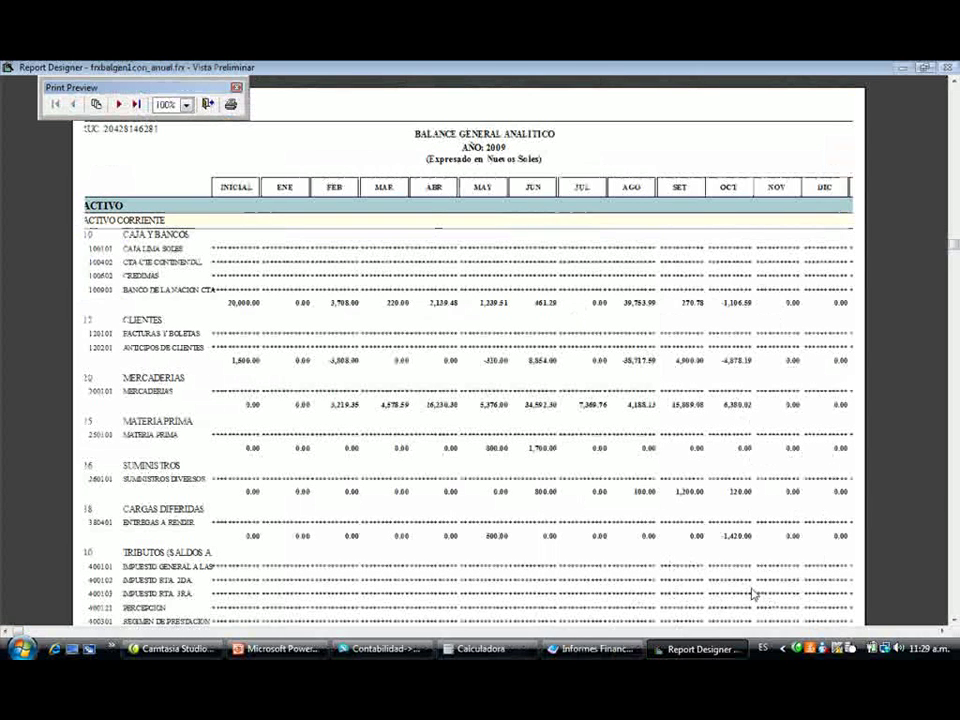
pyautogui.press('Escape')
pyautogui.press('Escape')
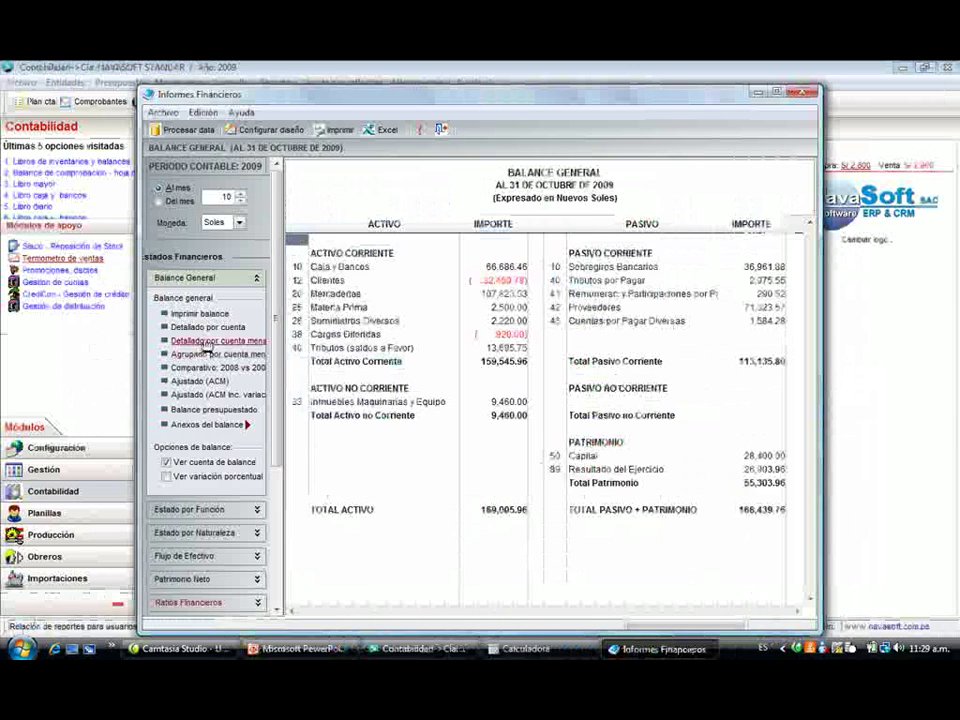
pyautogui.click(215, 424)
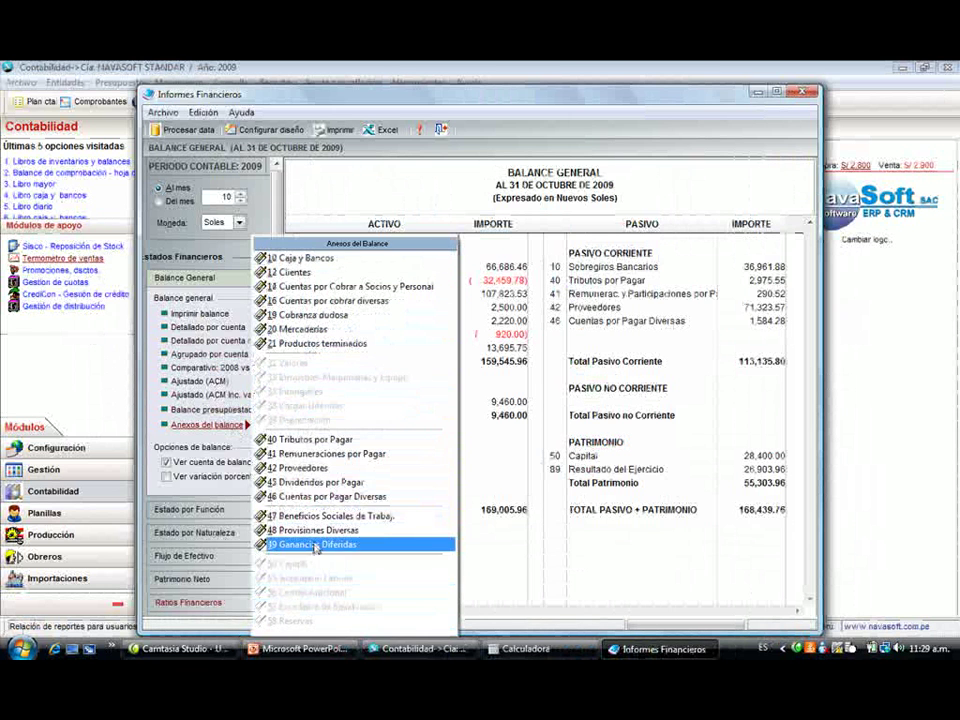
pyautogui.click(318, 531)
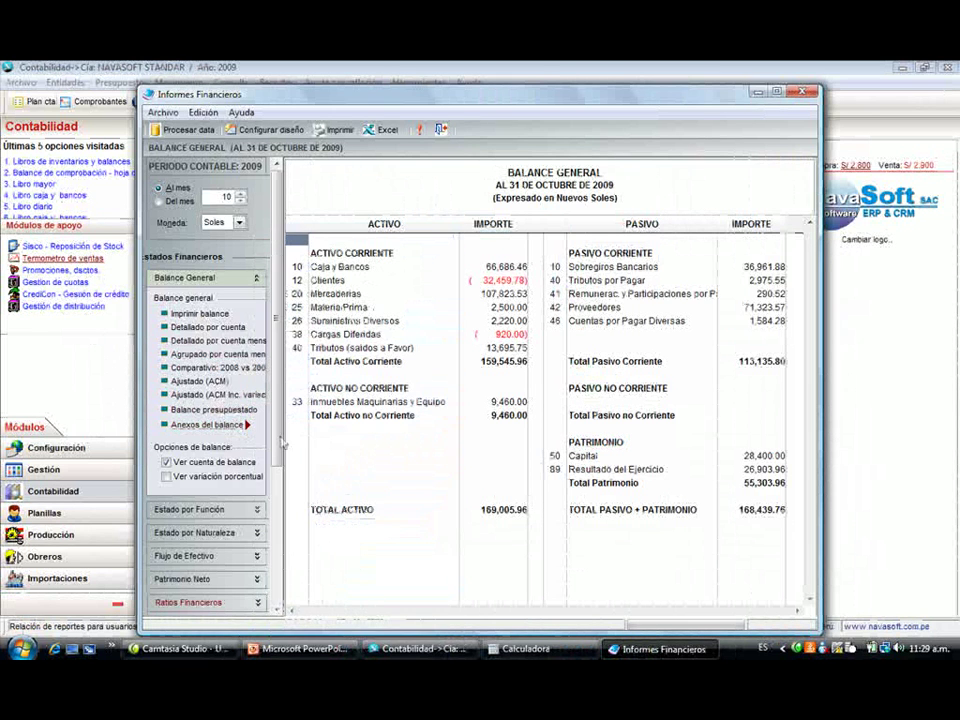
pyautogui.click(257, 279)
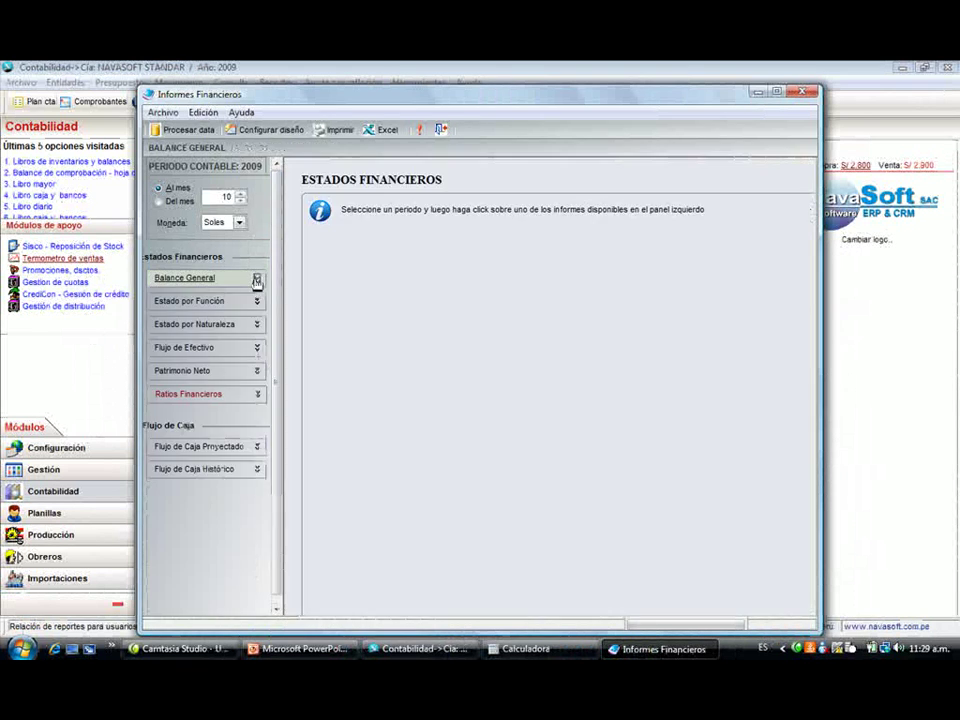
# - Show the income statement by function, then preview the October statement by nature
pyautogui.click(214, 301)
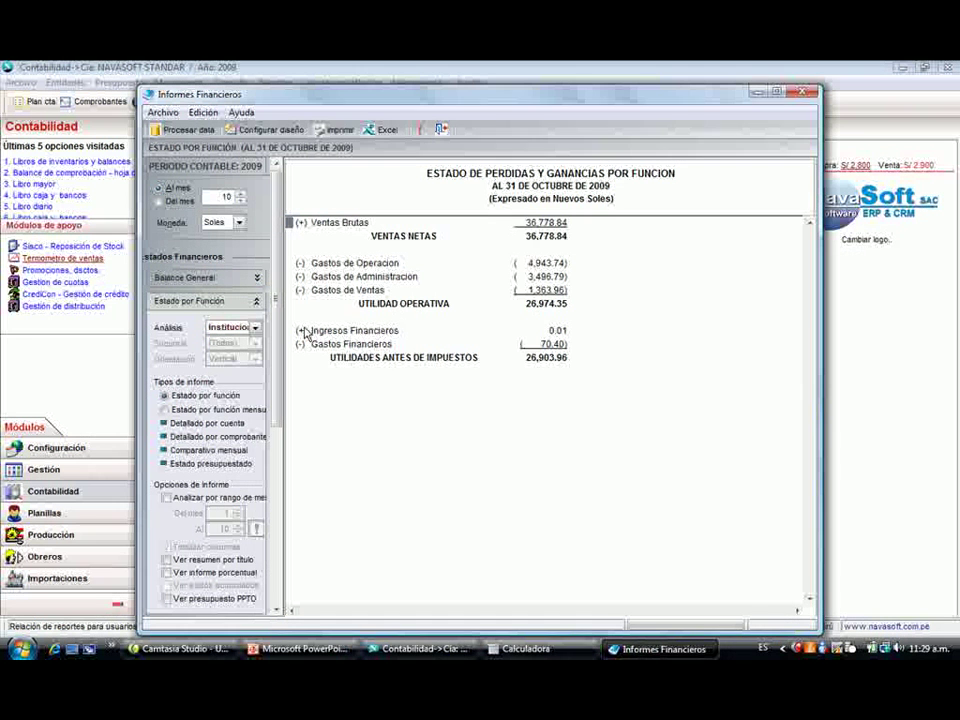
pyautogui.click(256, 301)
pyautogui.click(240, 325)
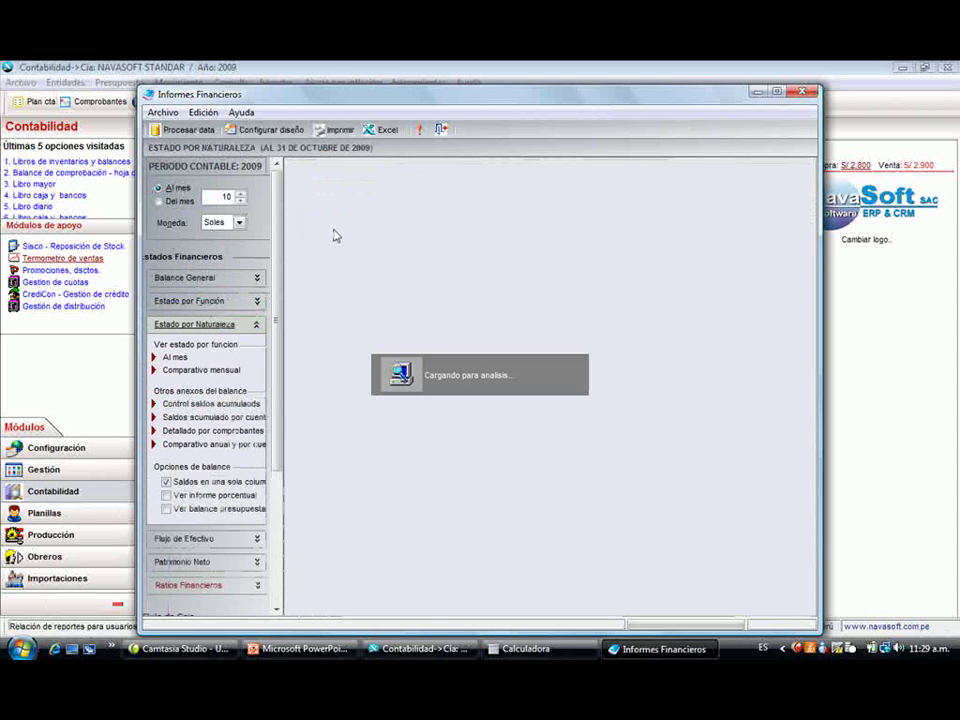
pyautogui.click(405, 220)
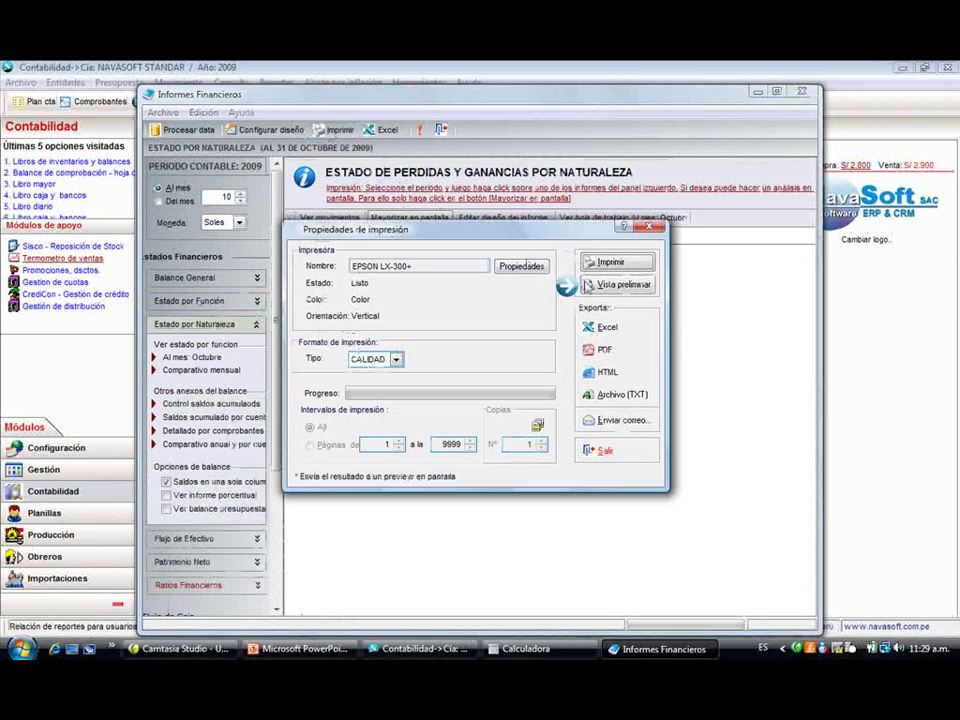
pyautogui.click(566, 283)
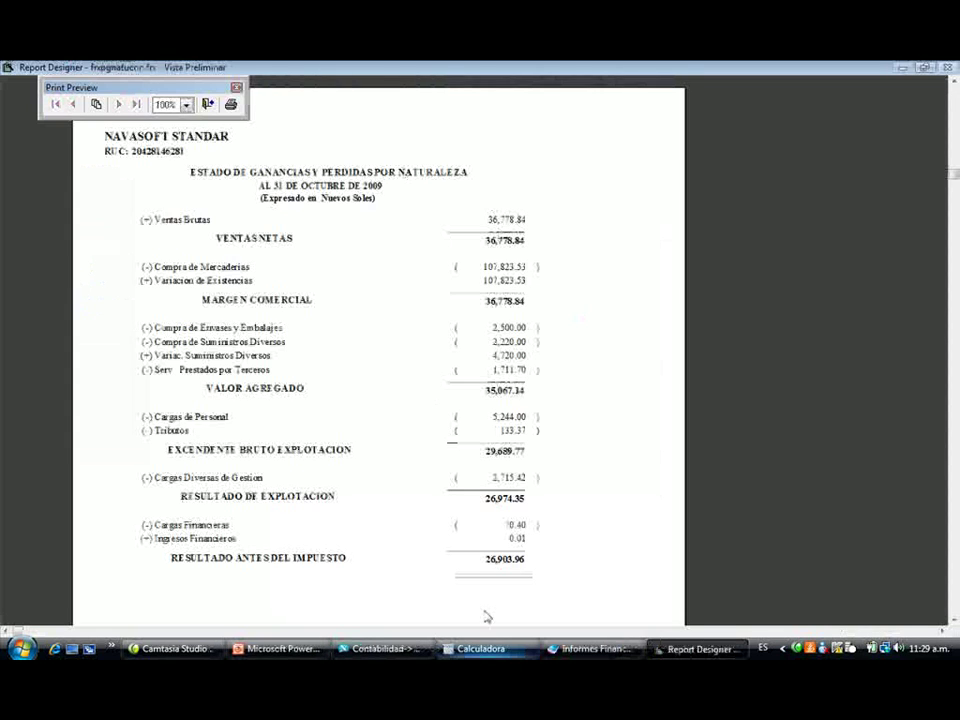
pyautogui.press('Escape')
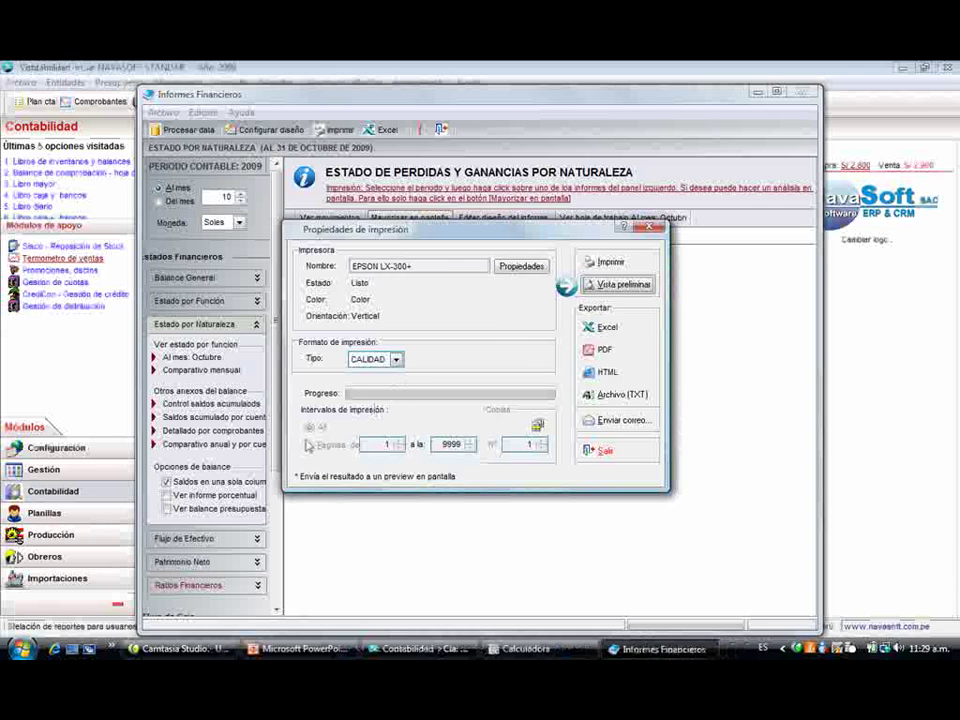
pyautogui.press('Escape')
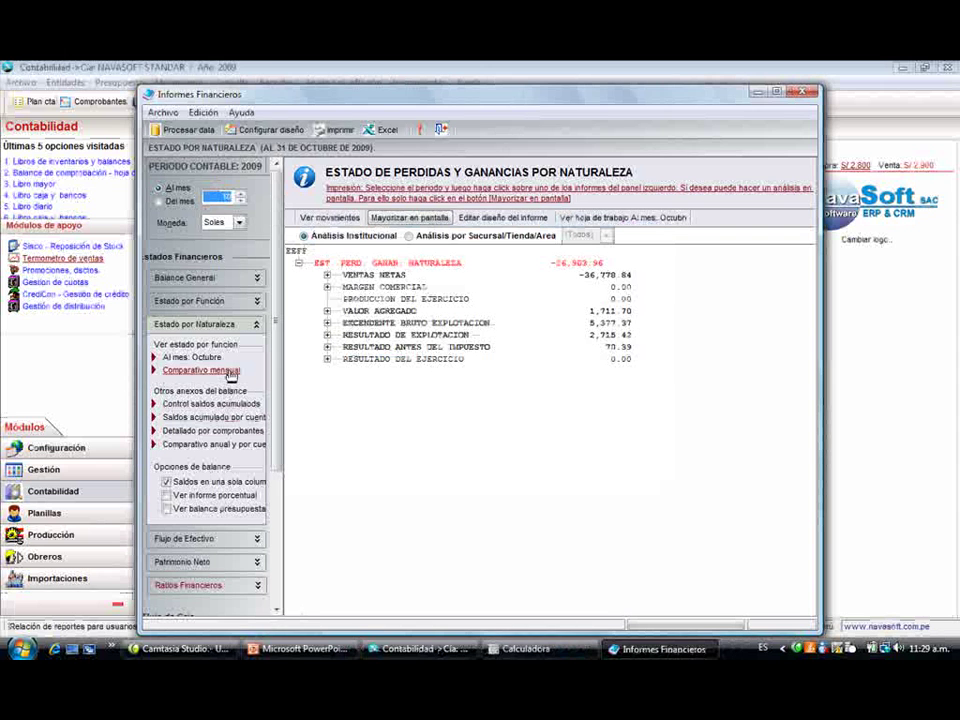
# - Display the statement of changes in equity and close Informes Financieros
pyautogui.scroll(-5, 220, 390)
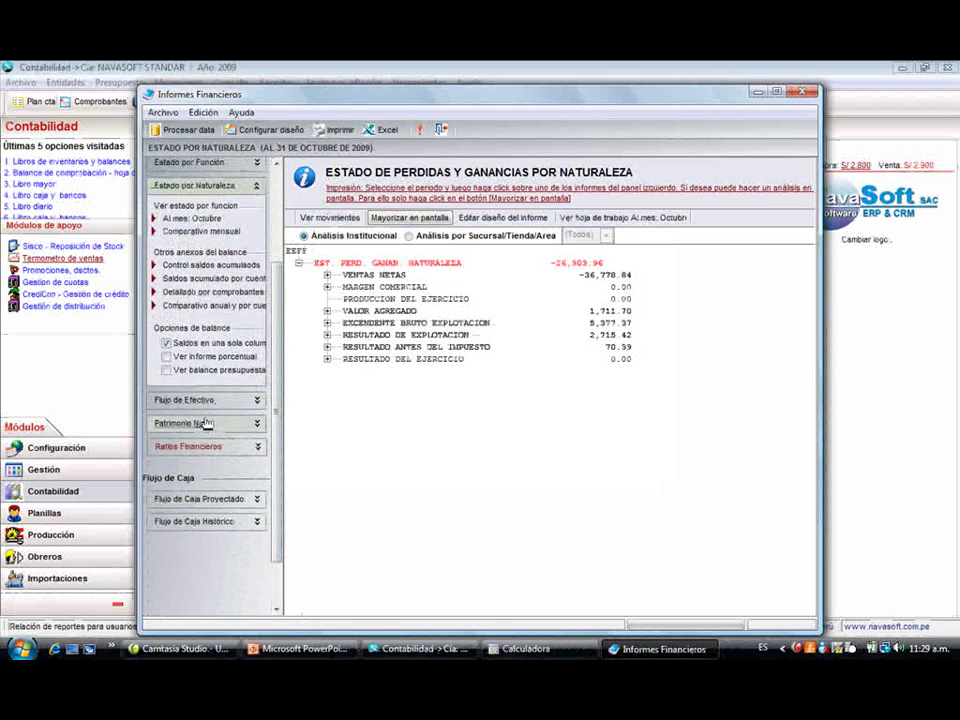
pyautogui.click(200, 423)
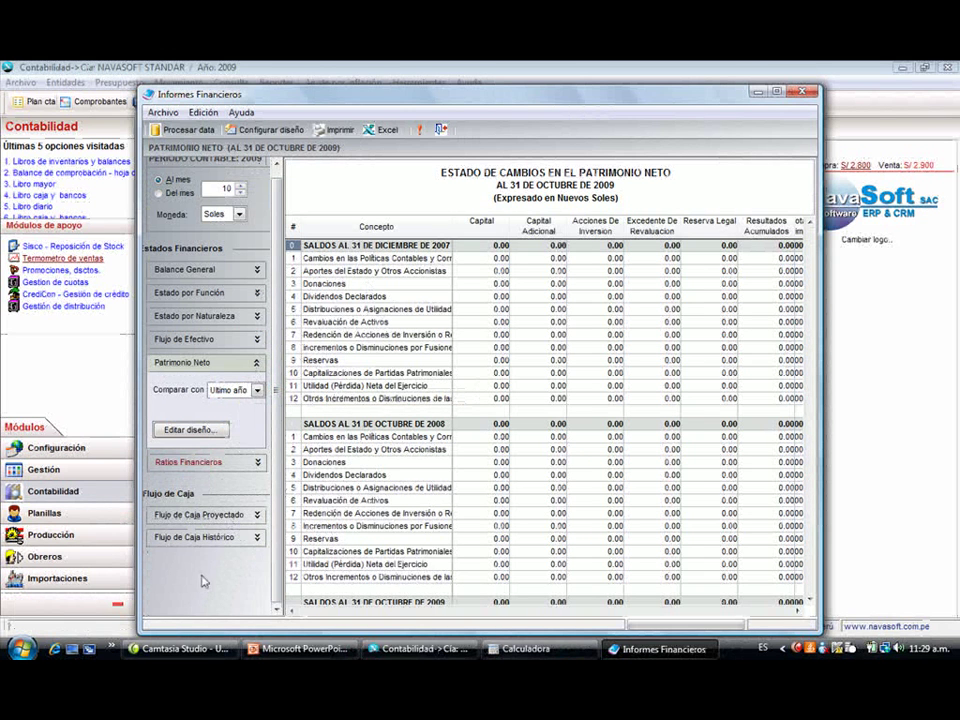
pyautogui.click(445, 131)
pyautogui.click(286, 83)
pyautogui.moveTo(370, 119)
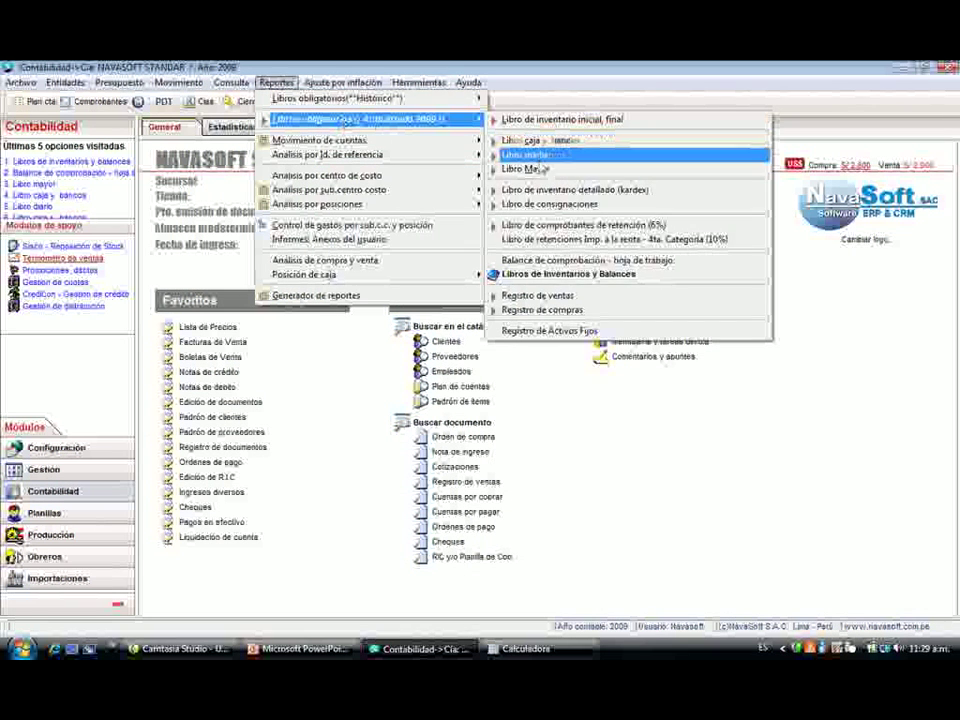
pyautogui.moveTo(418, 82)
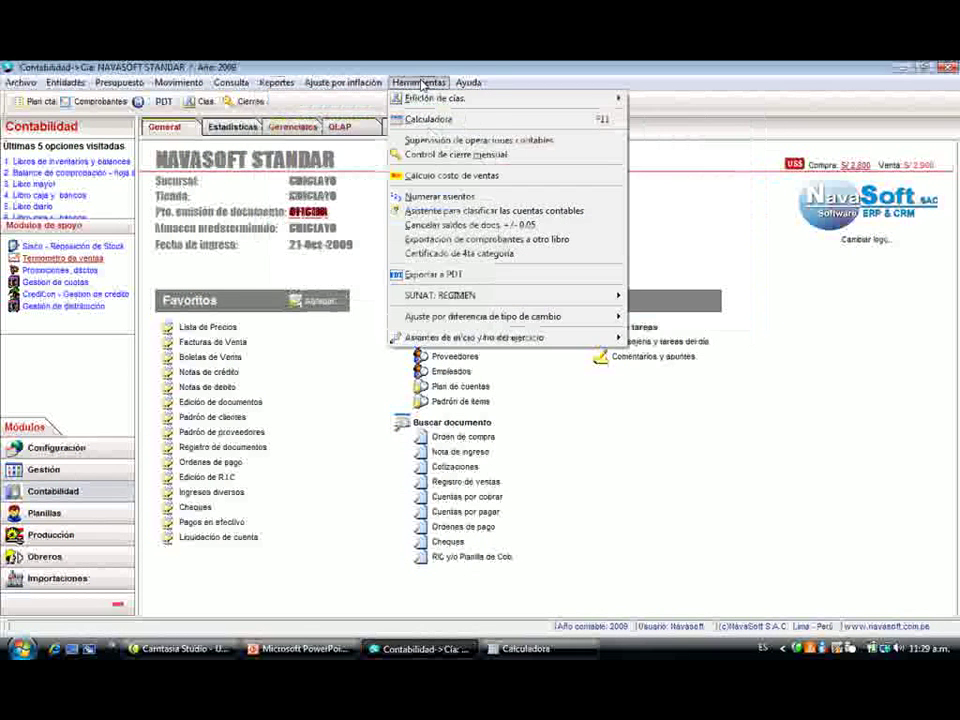
pyautogui.moveTo(594, 338)
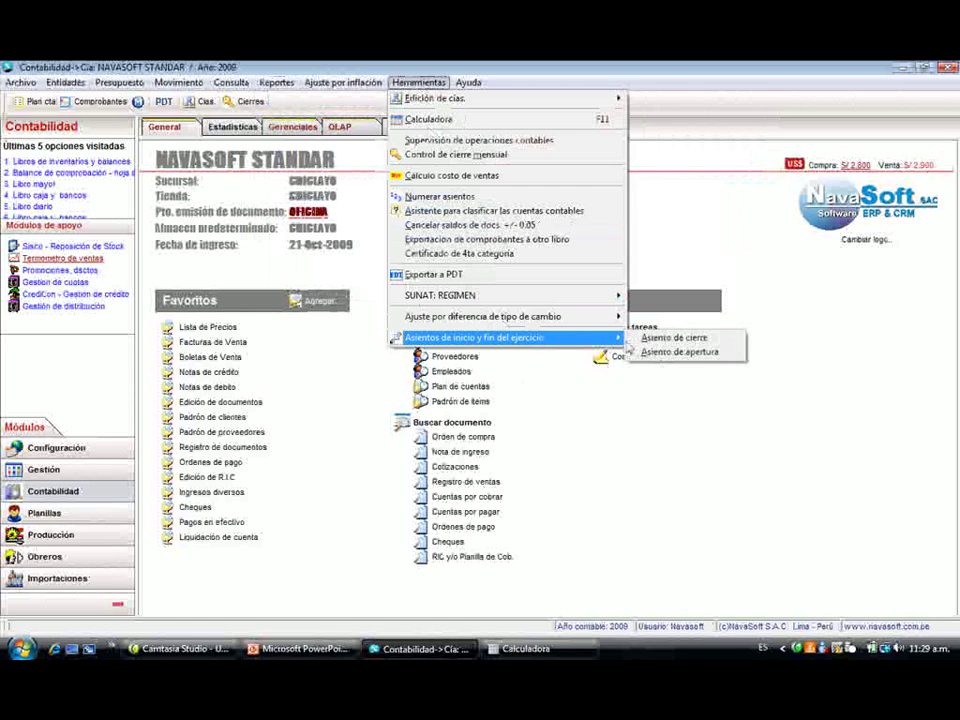
pyautogui.click(650, 340)
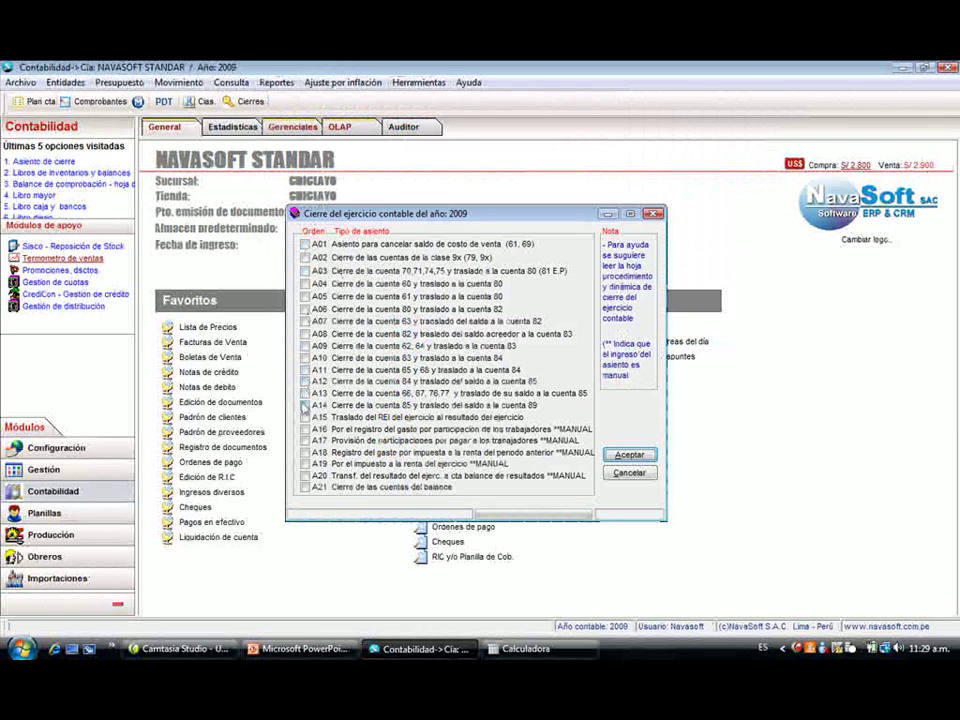
pyautogui.click(304, 406)
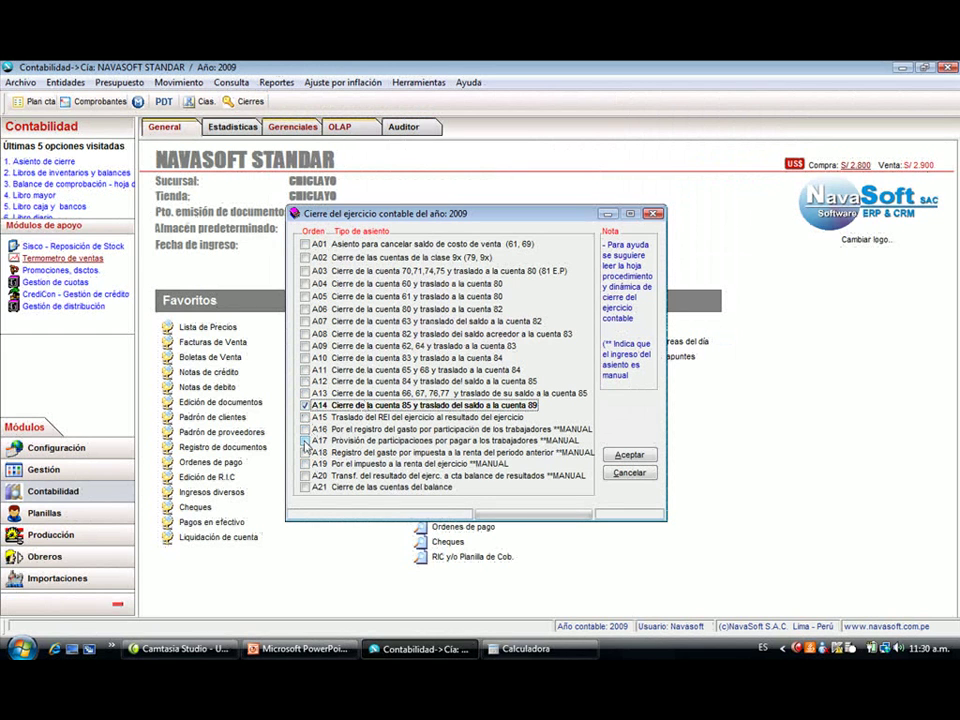
pyautogui.click(97, 101)
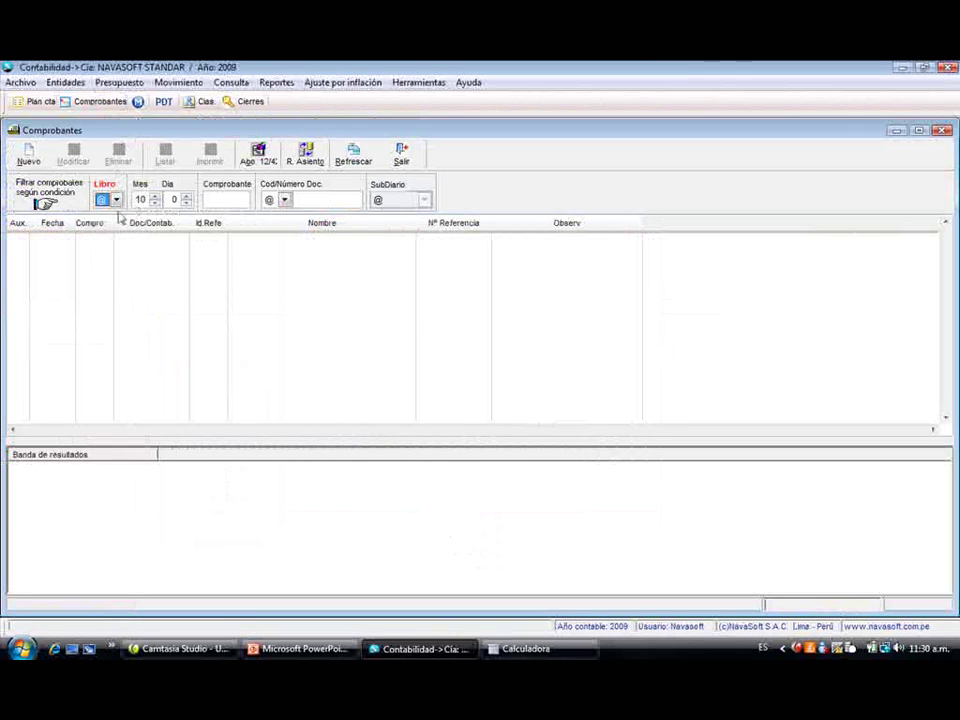
pyautogui.click(116, 200)
pyautogui.click(199, 279)
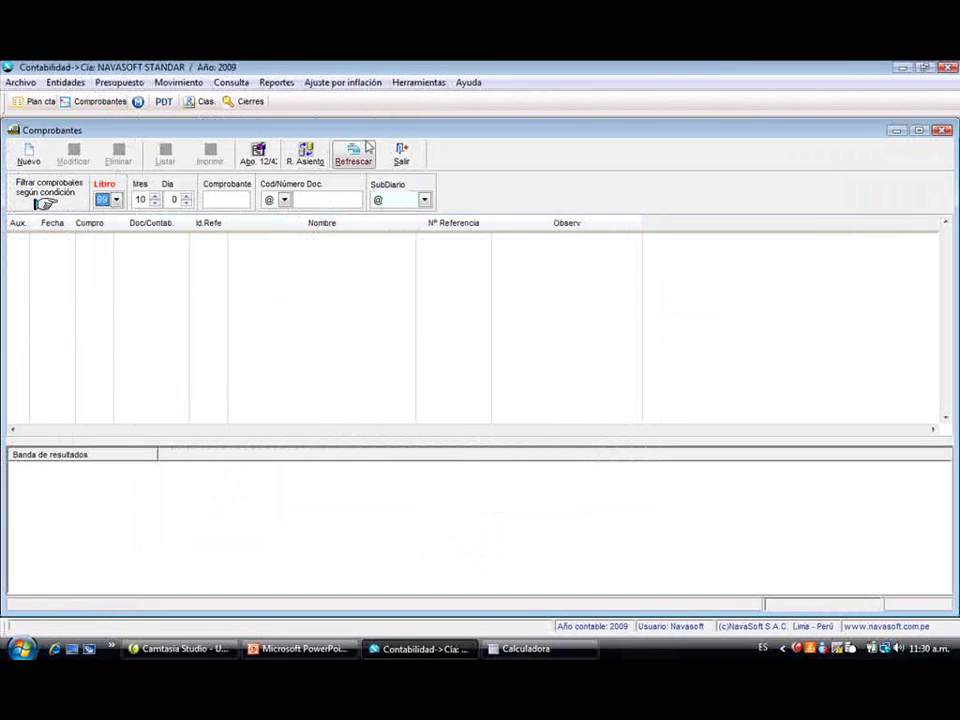
pyautogui.click(358, 152)
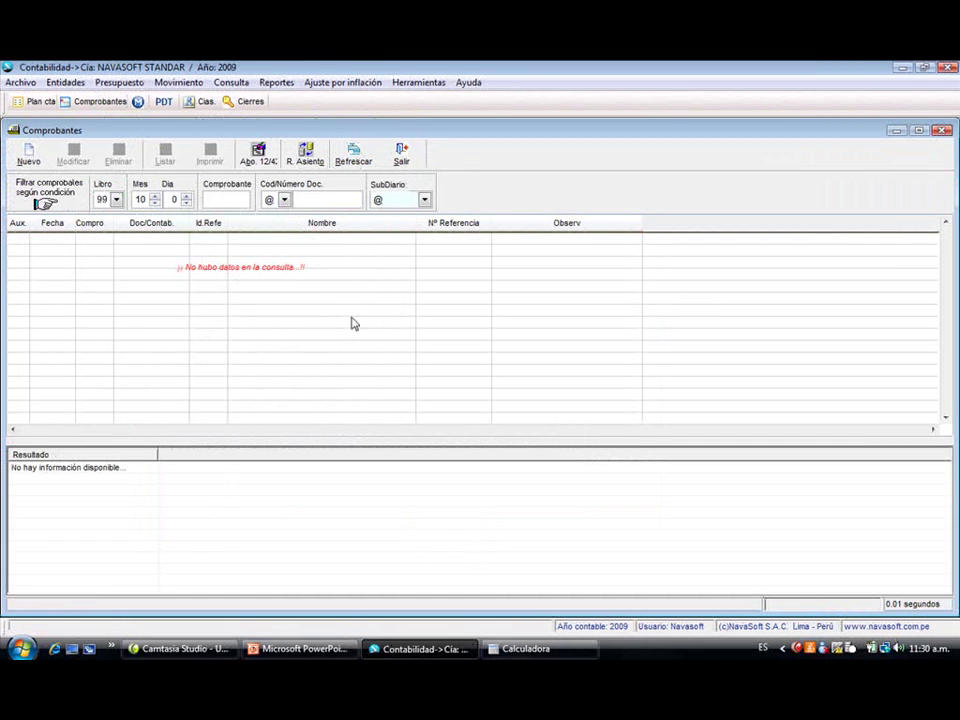
pyautogui.click(943, 131)
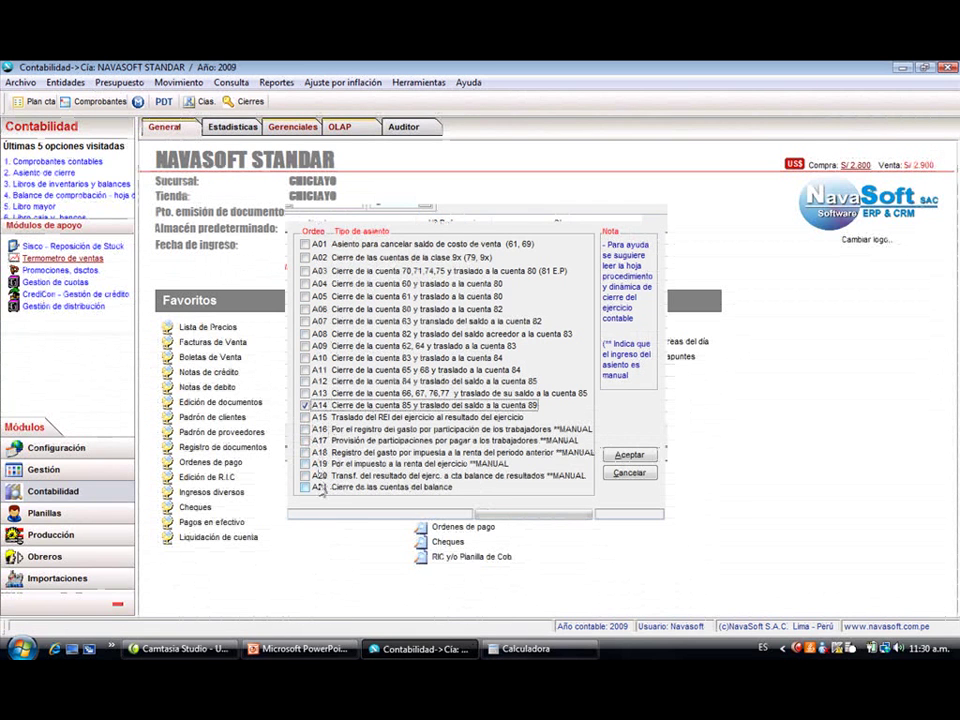
pyautogui.click(306, 488)
pyautogui.click(305, 393)
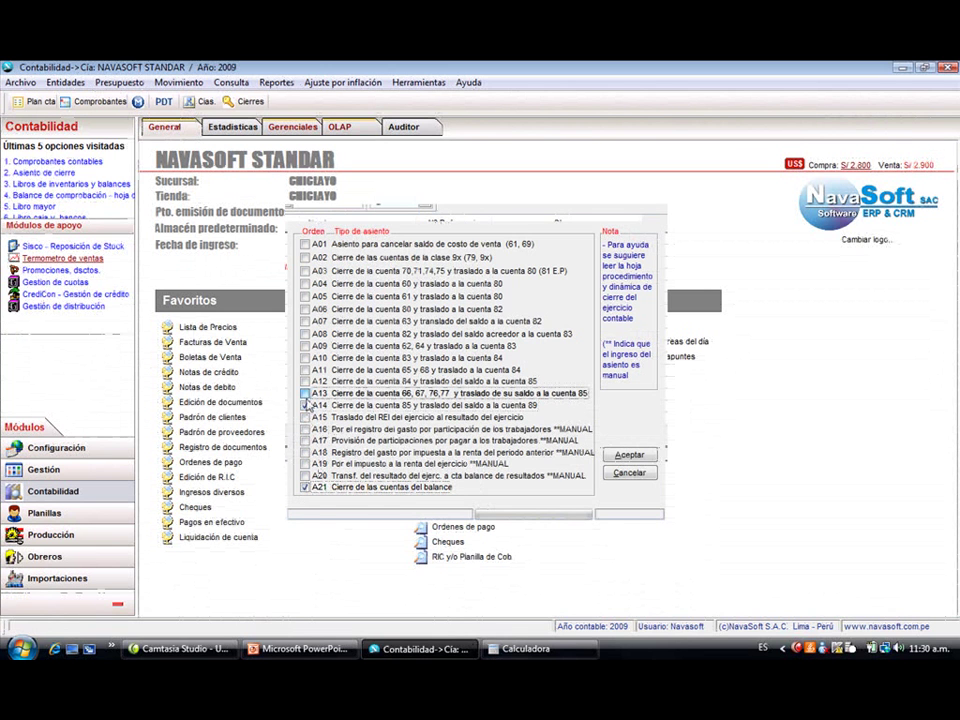
pyautogui.click(305, 405)
pyautogui.click(305, 393)
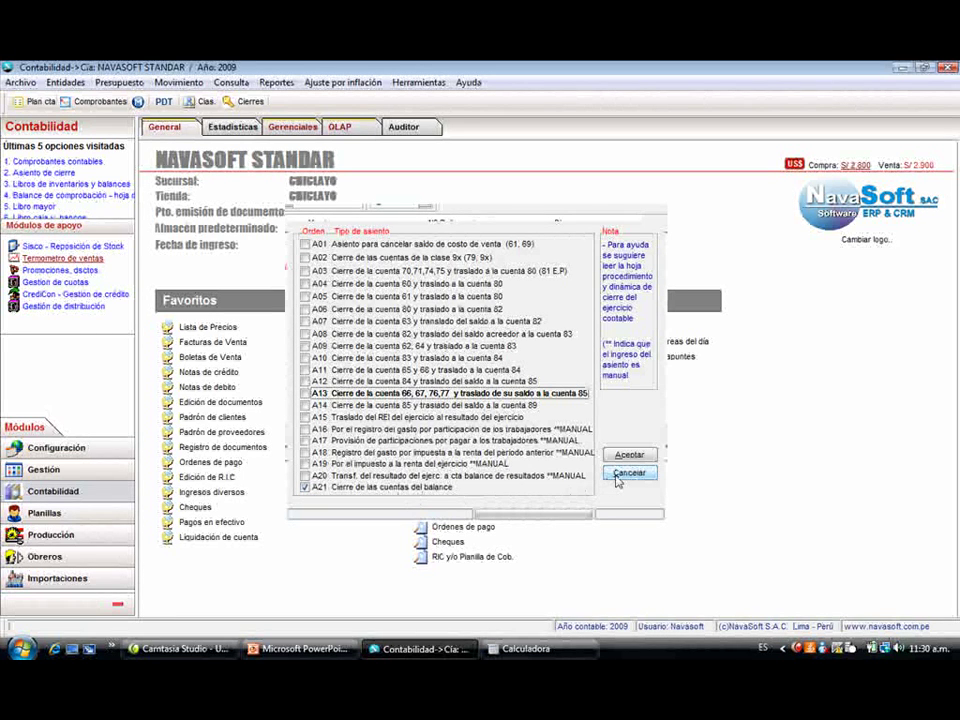
pyautogui.click(617, 477)
pyautogui.click(418, 82)
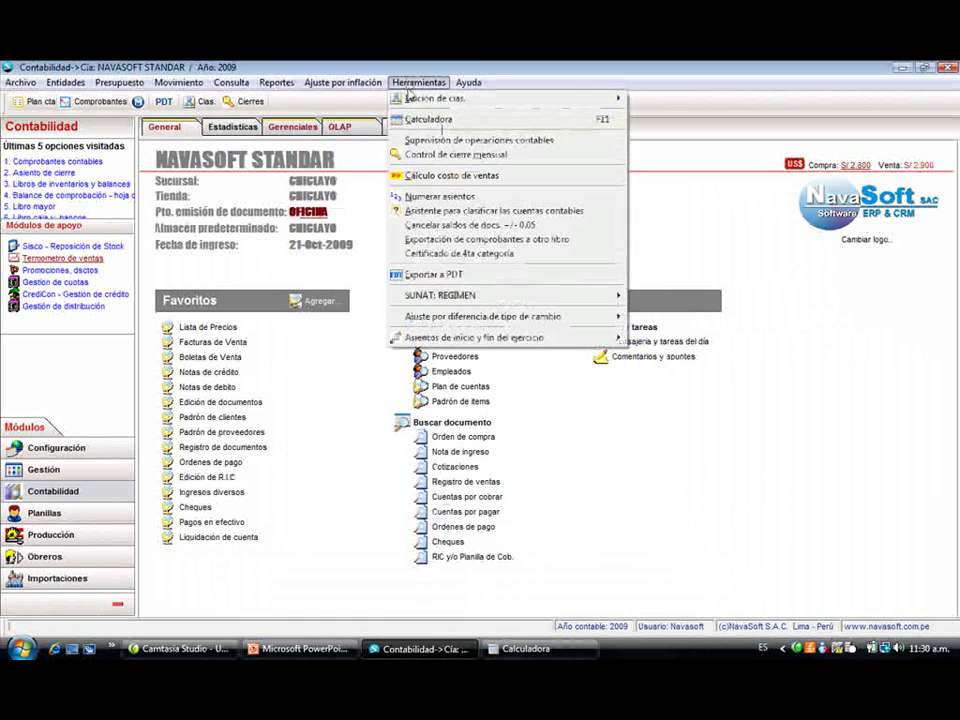
pyautogui.moveTo(605, 338)
pyautogui.click(655, 352)
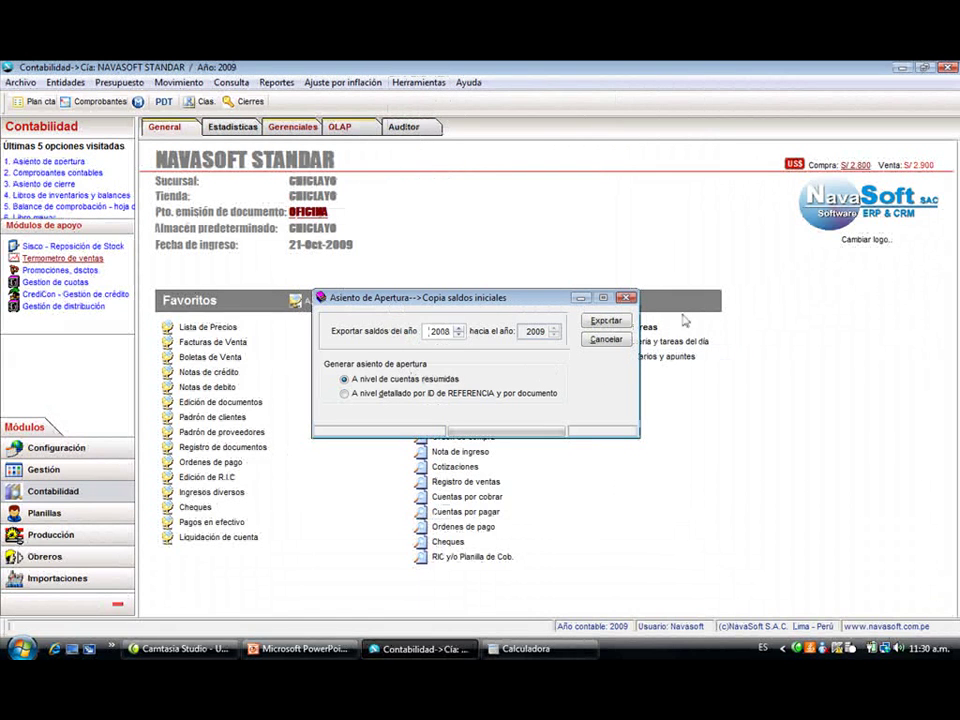
pyautogui.click(626, 299)
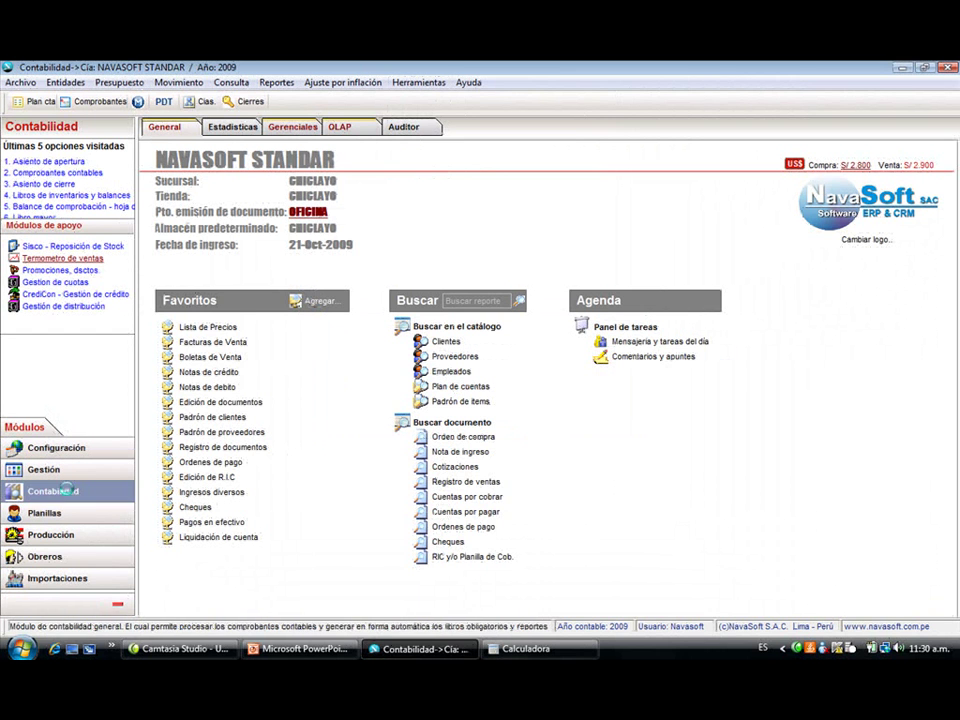
pyautogui.click(69, 490)
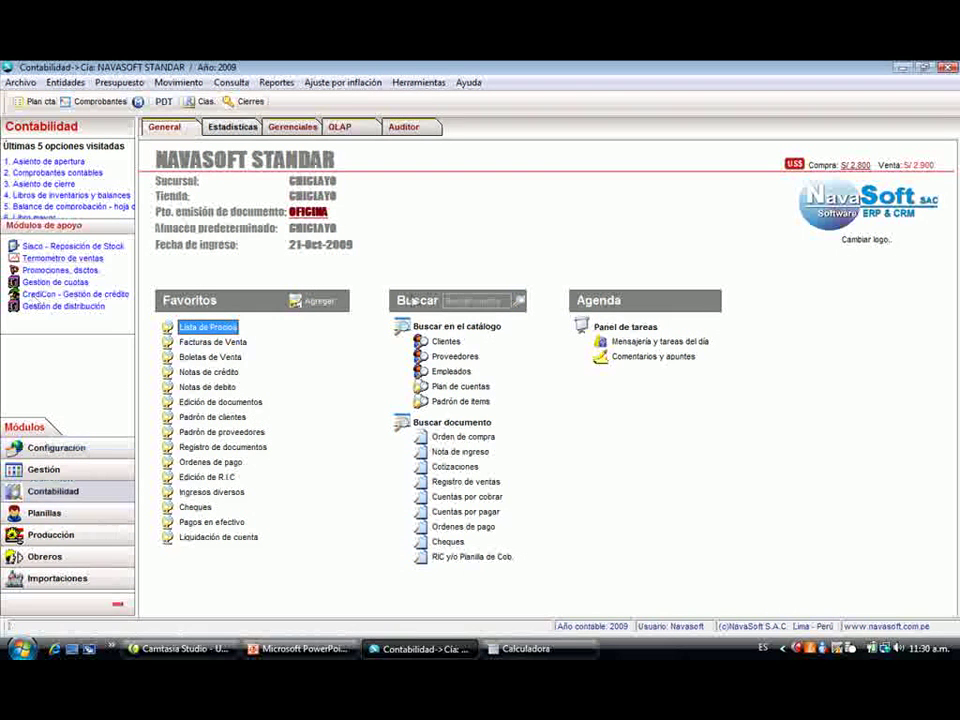
# - Look at the Configuración backup dialog, cancel it, and exit NavaSoft ERP confirming Sí
pyautogui.click(277, 83)
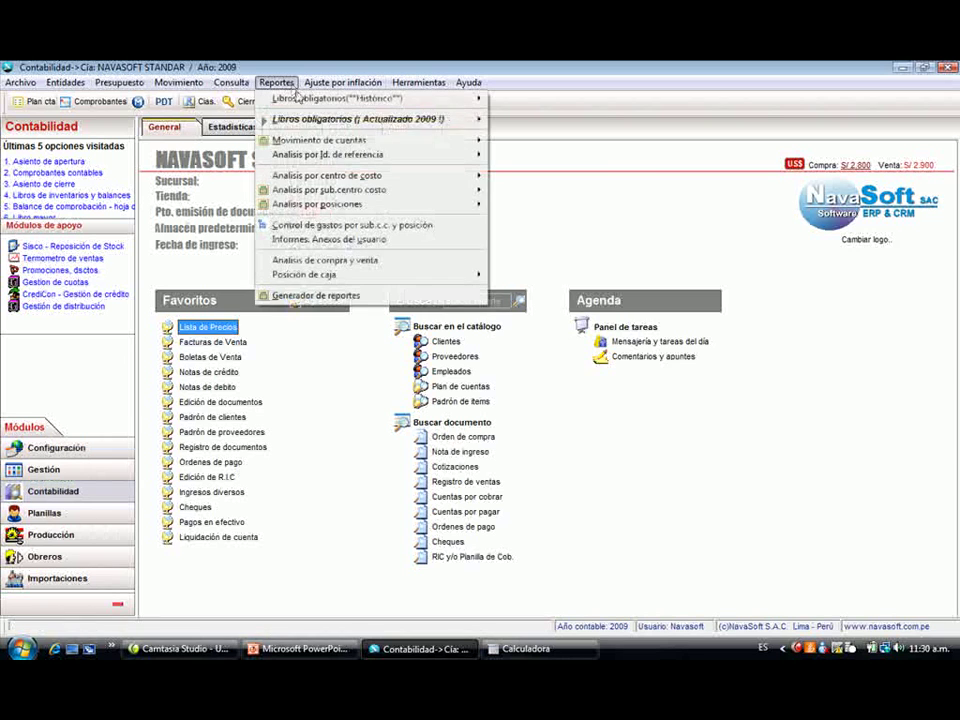
pyautogui.moveTo(400, 119)
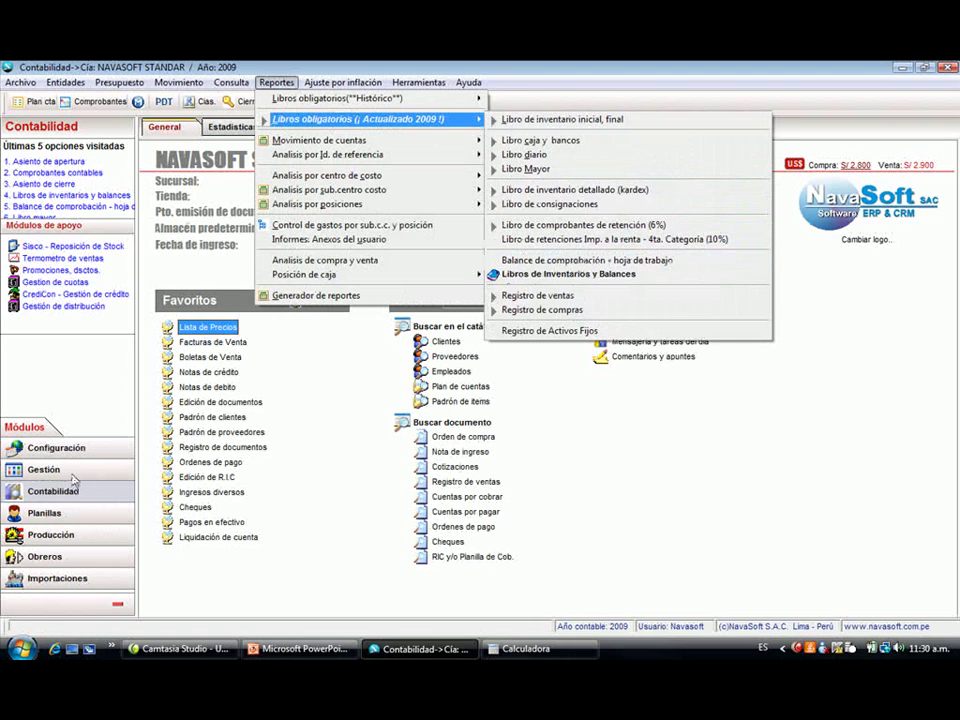
pyautogui.click(57, 447)
pyautogui.click(228, 83)
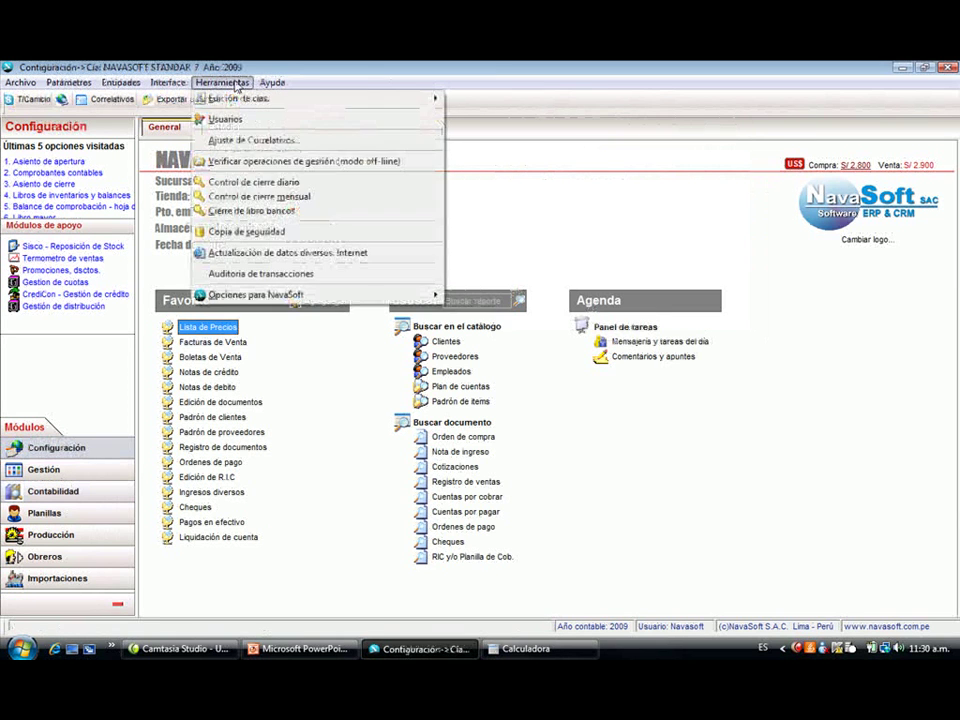
pyautogui.click(295, 232)
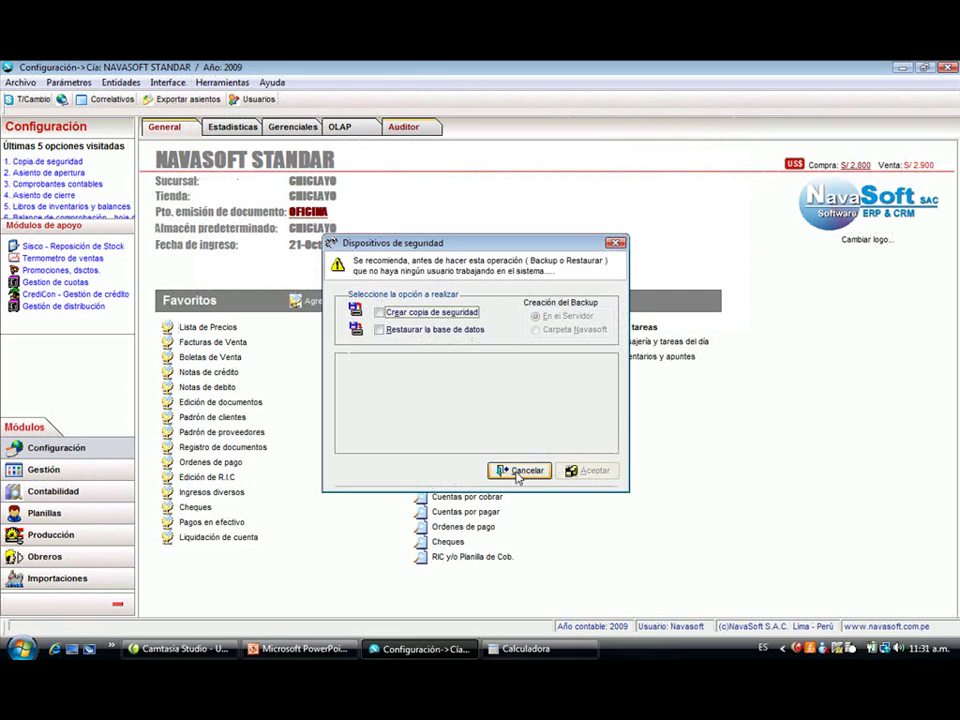
pyautogui.click(519, 471)
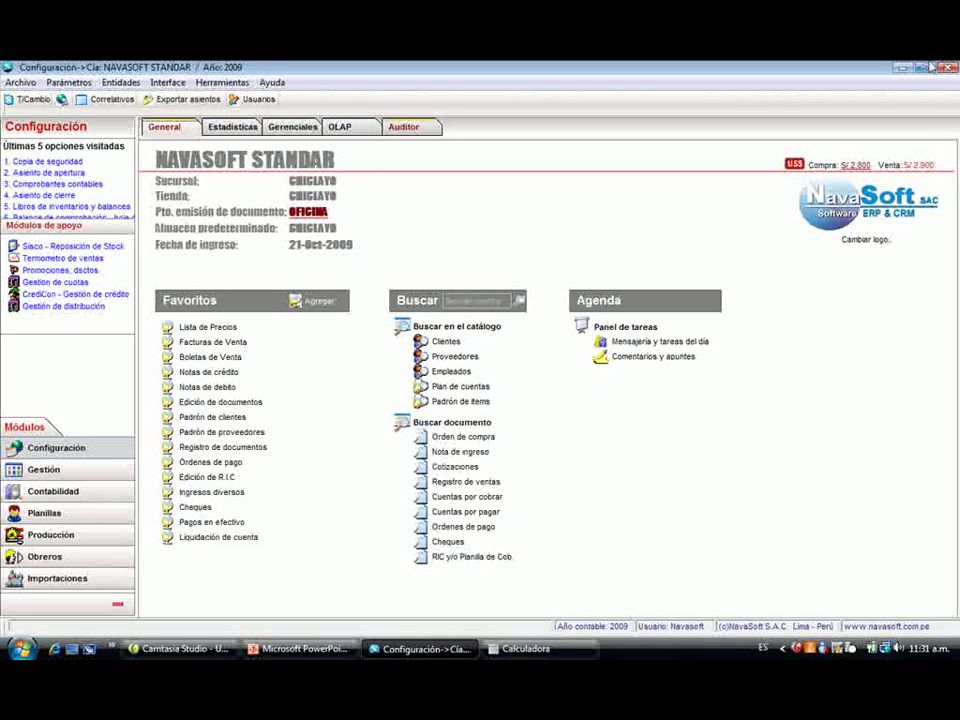
pyautogui.click(946, 68)
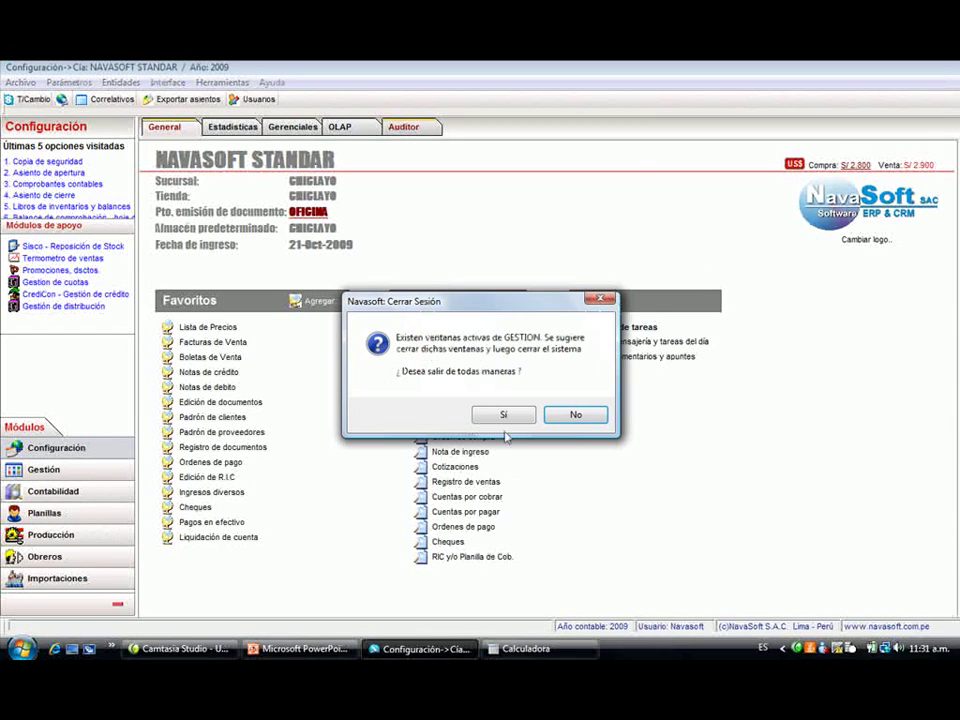
pyautogui.click(497, 414)
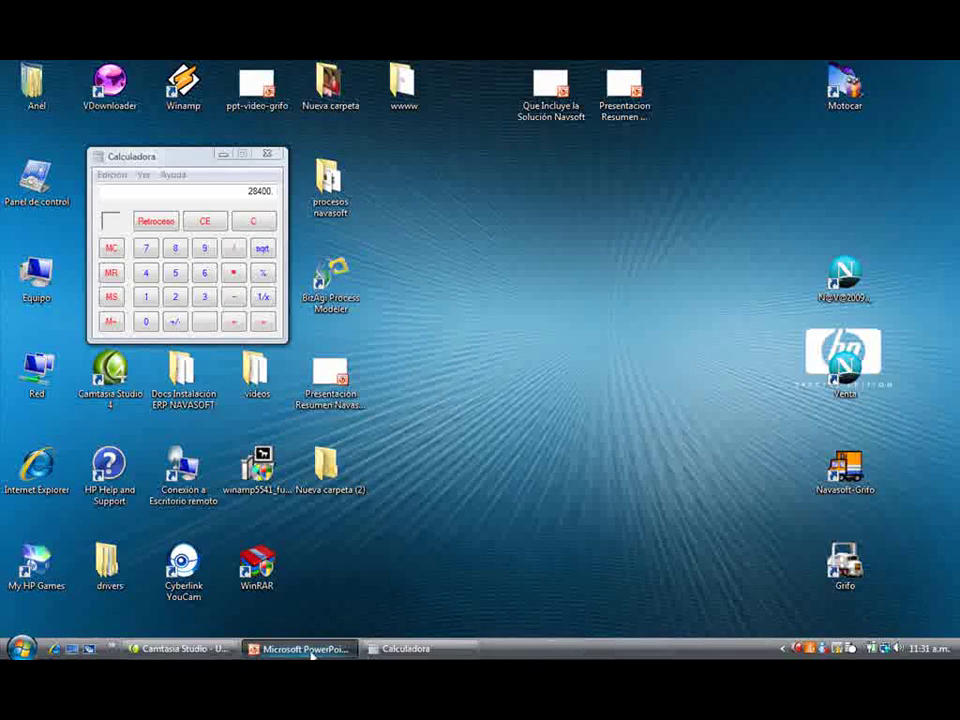
# - Return to PowerPoint and run slide 5, '17.- QUIENES USAN NAVASOFT', as a full-screen slide show
pyautogui.click(305, 649)
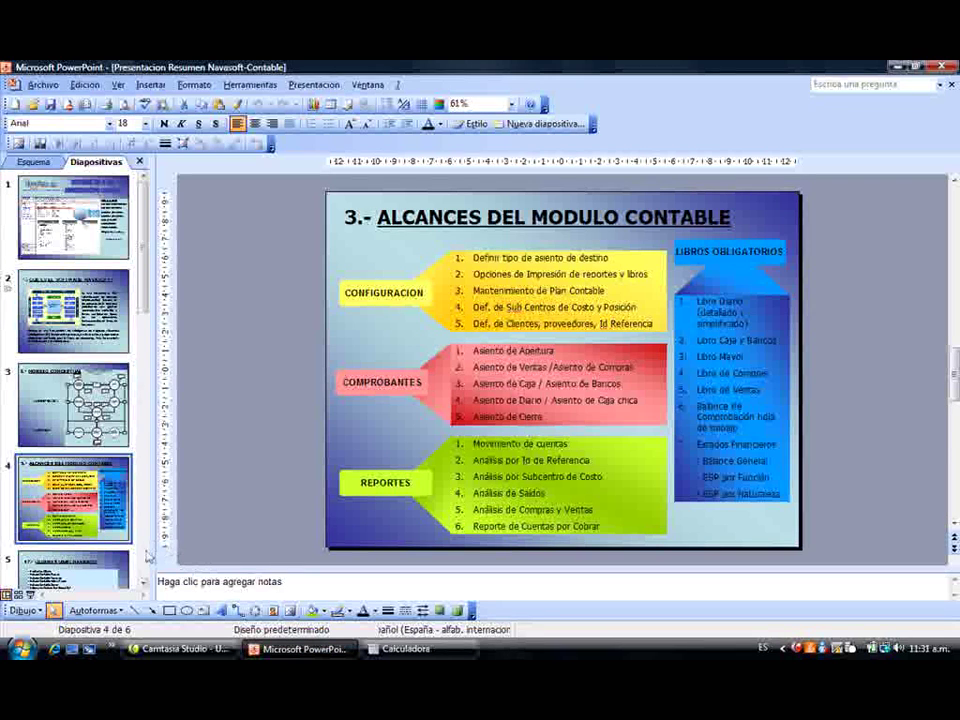
pyautogui.scroll(-3, 148, 556)
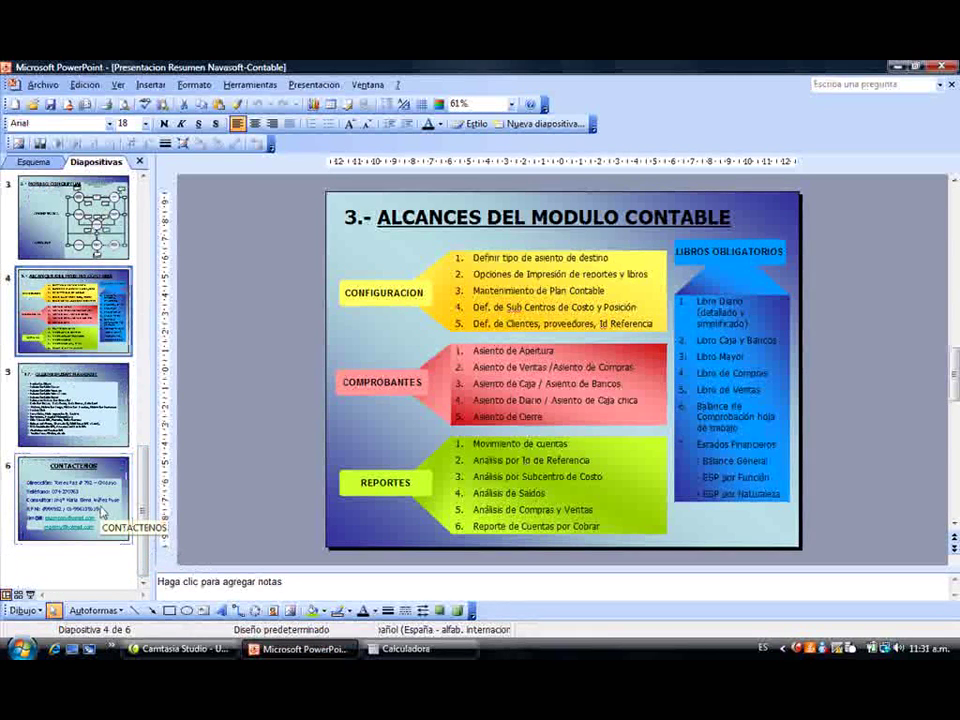
pyautogui.click(76, 405)
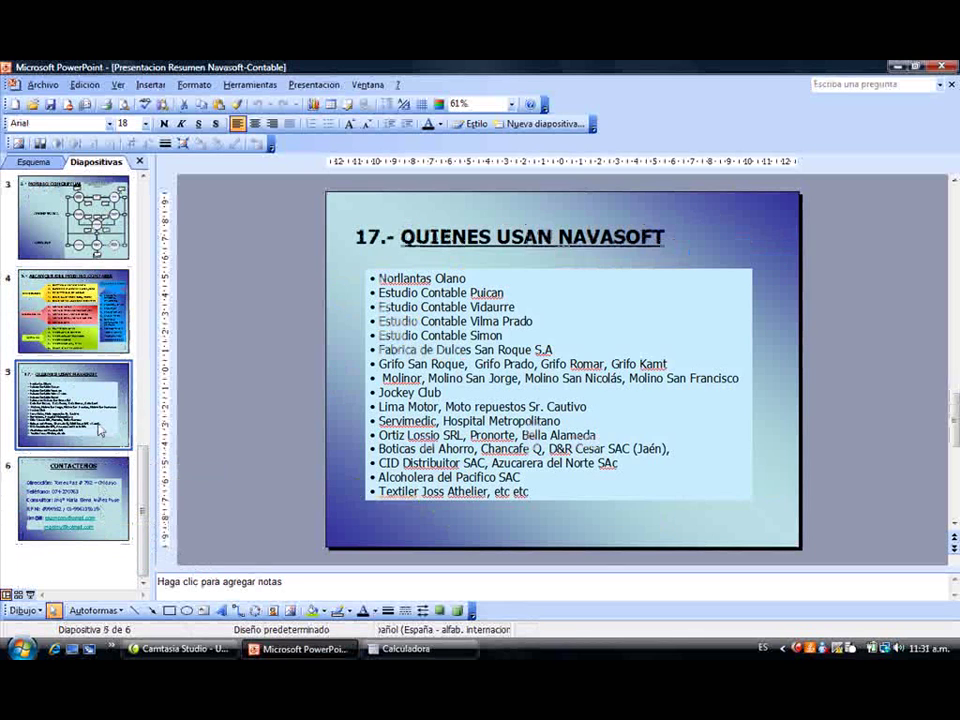
pyautogui.click(31, 594)
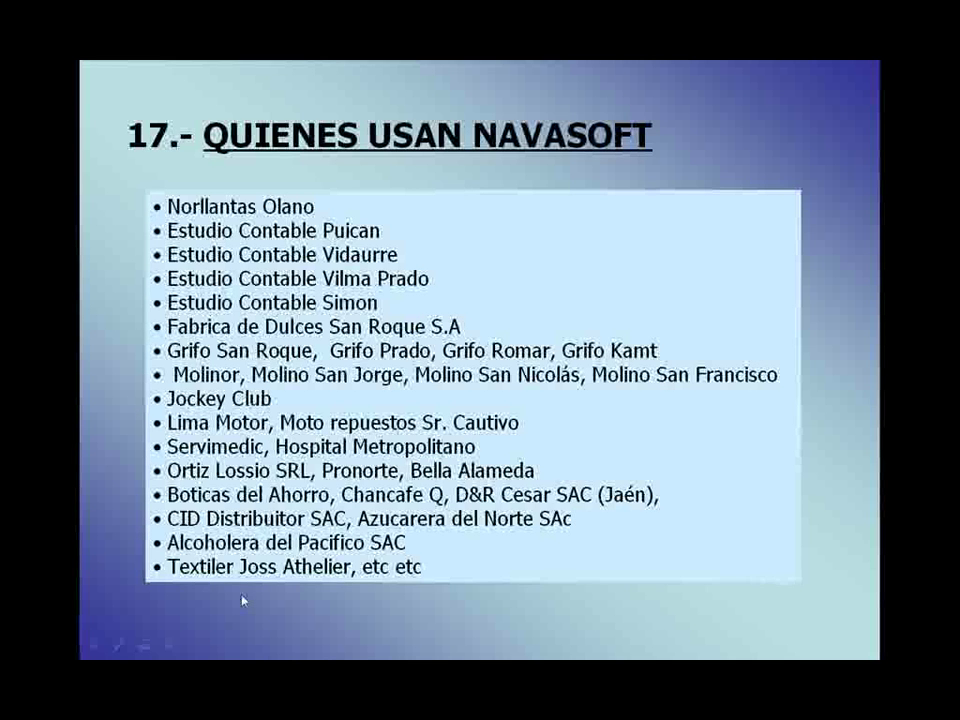